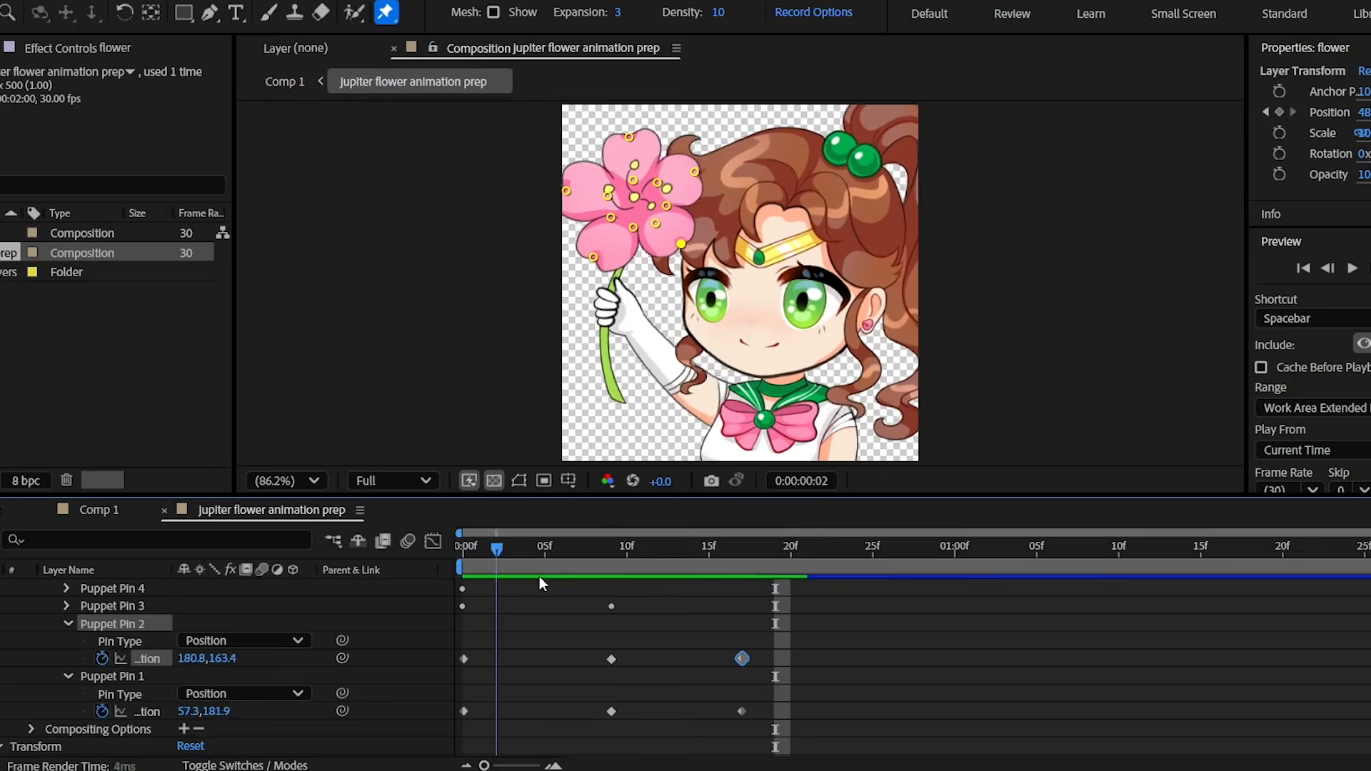
left_click_drag(538, 576, 741, 619)
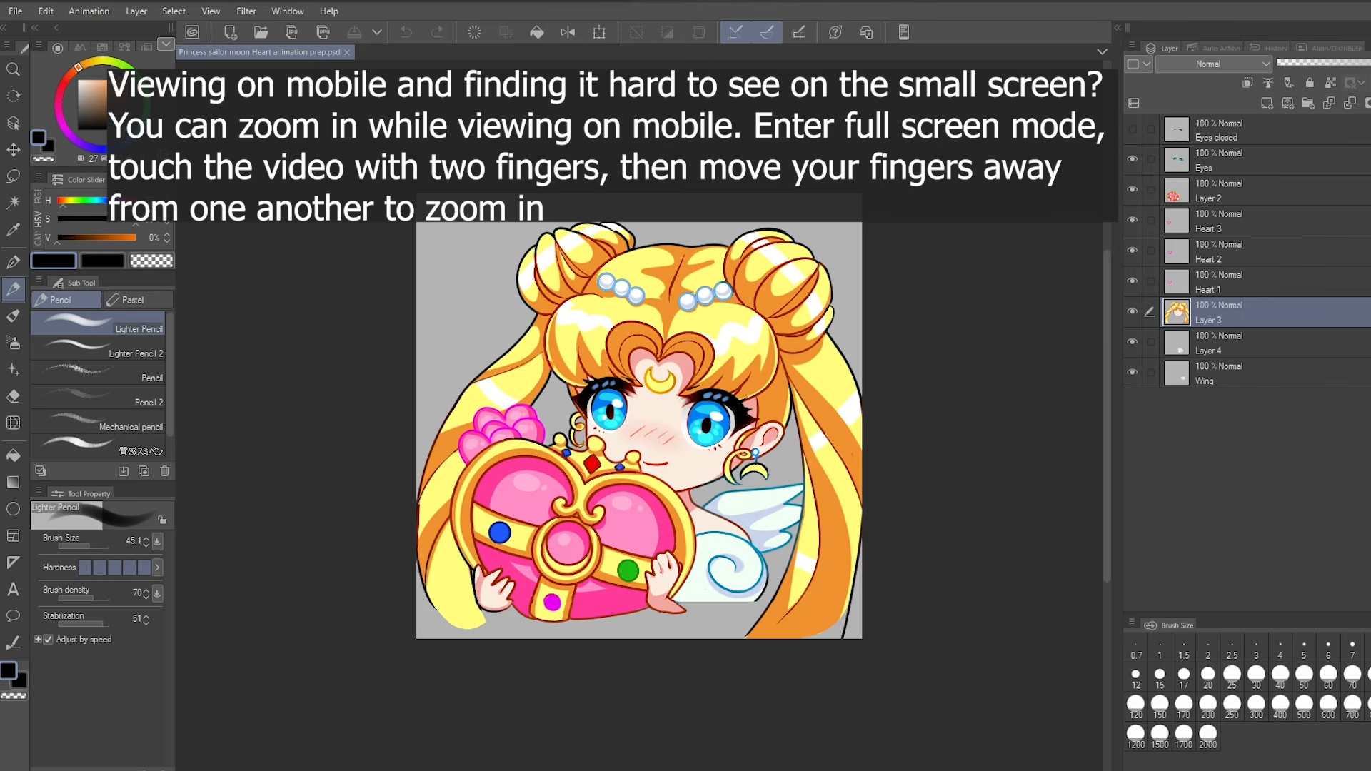
Hide every visible layer from Eyes down through Layer 3 to examine the shoulder and wing layers underneath.
scroll(943, 319, "up", 3)
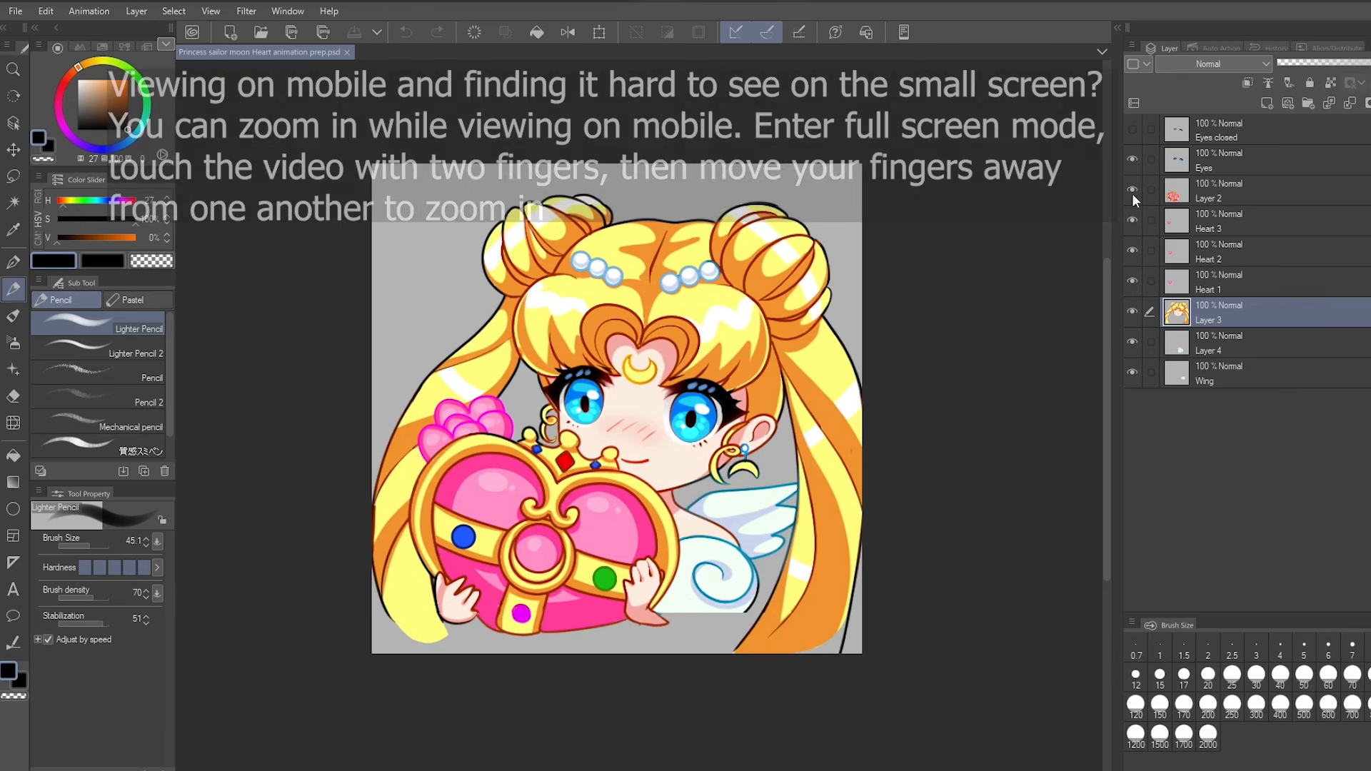
left_click_drag(1134, 162, 1134, 340)
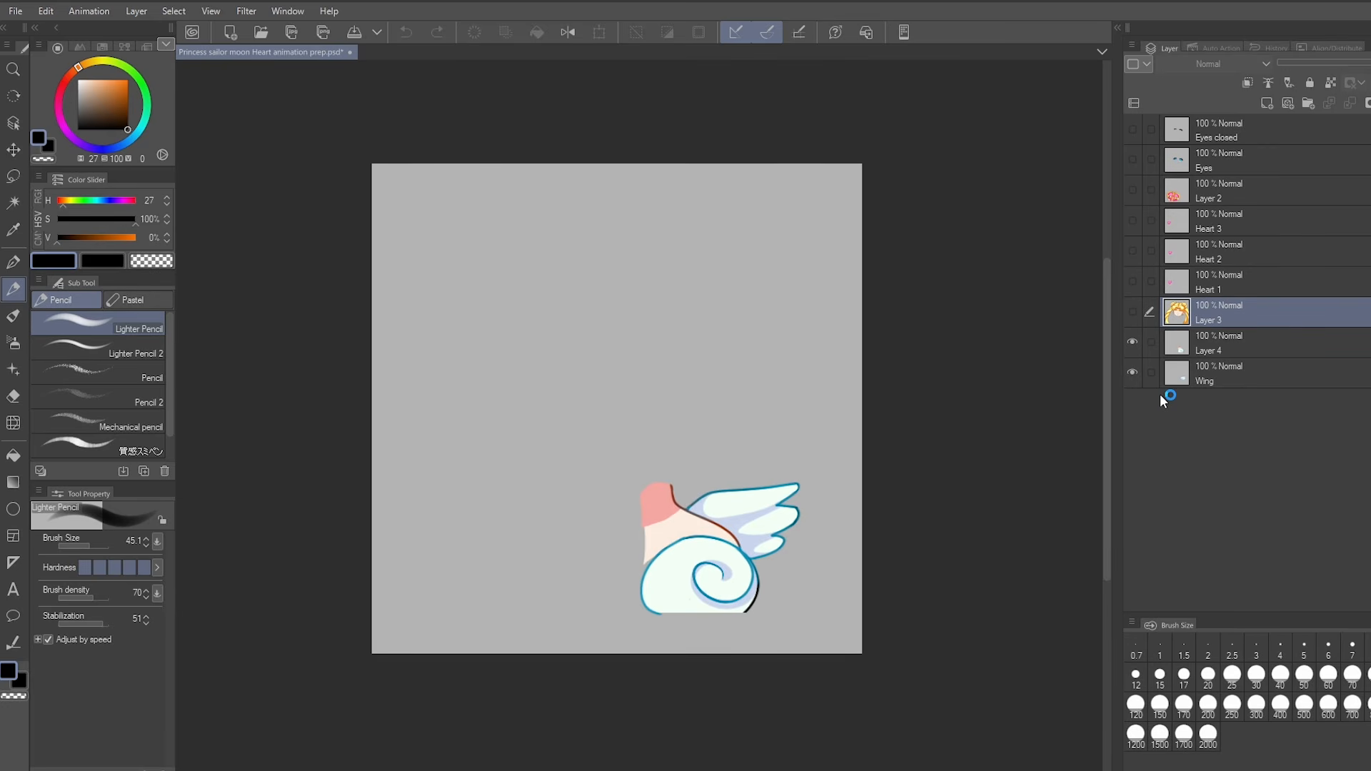
Open the image resolution settings to examine the canvas width and height, and close them without changes.
key("ctrl+alt+i")
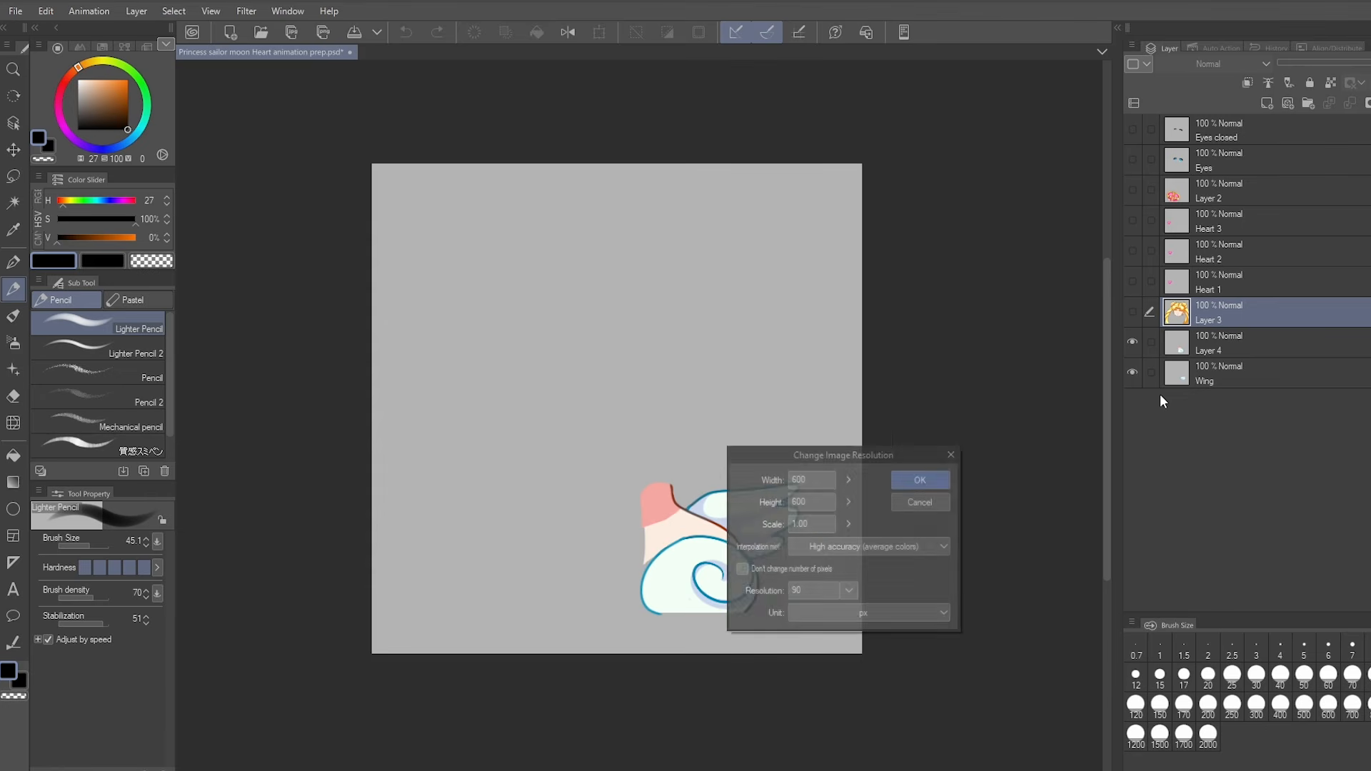
left_click_drag(898, 453, 961, 235)
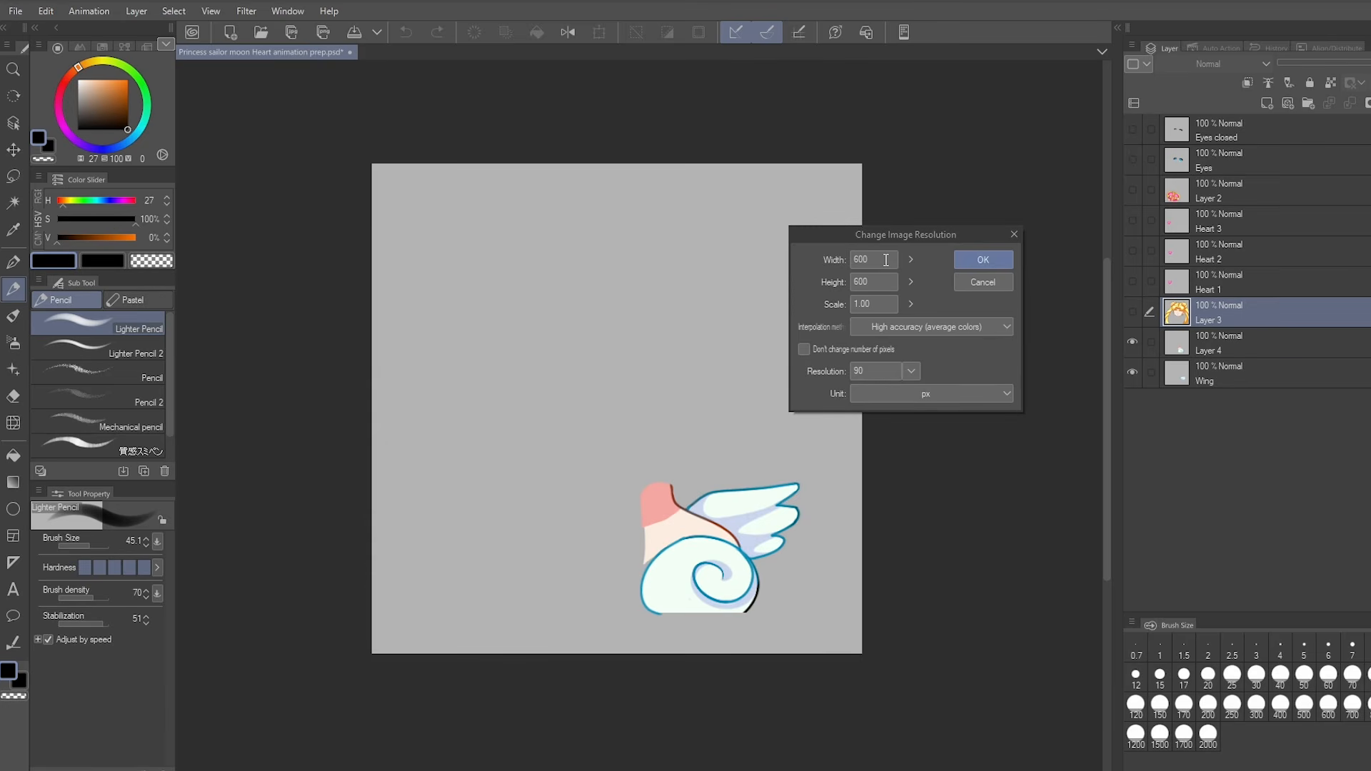
left_click(981, 283)
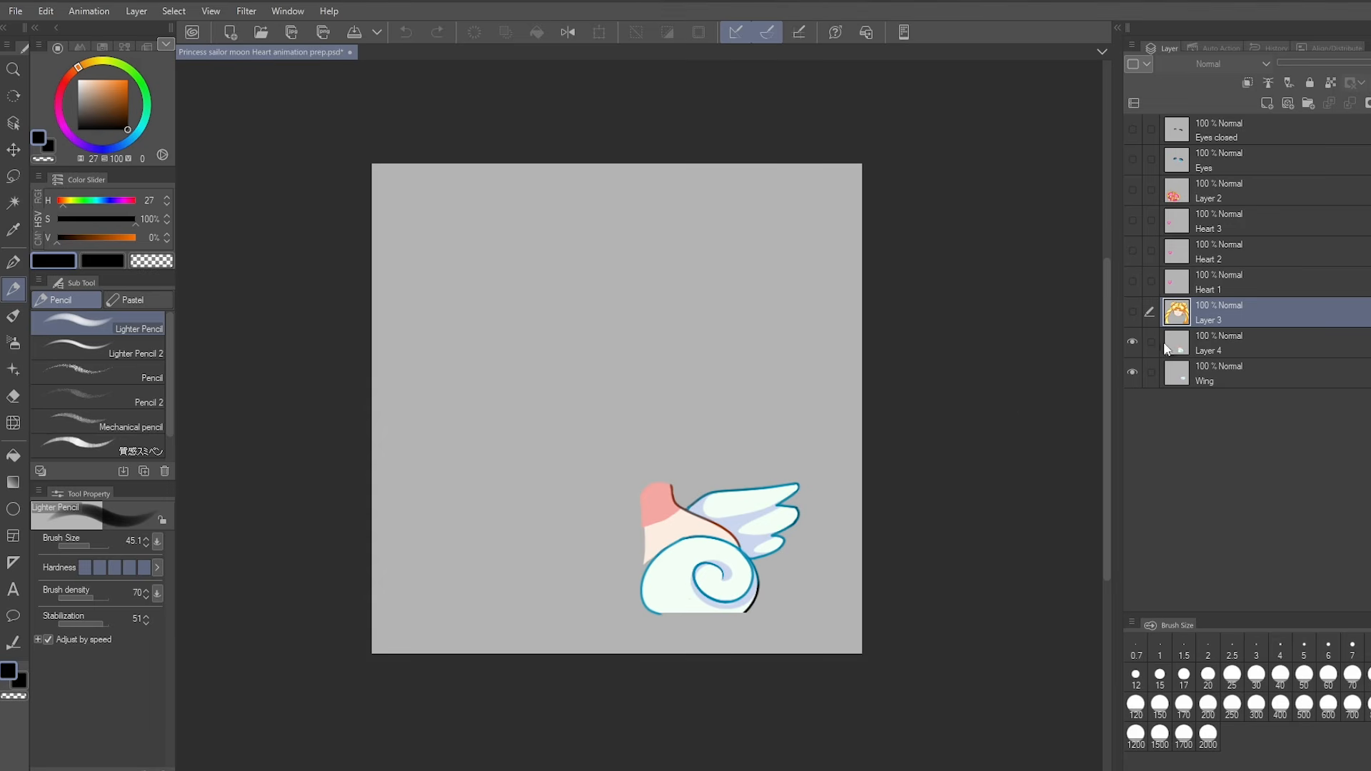
Show Layer 3 again and try shifting it slightly with the Move layer tool.
left_click(1136, 314)
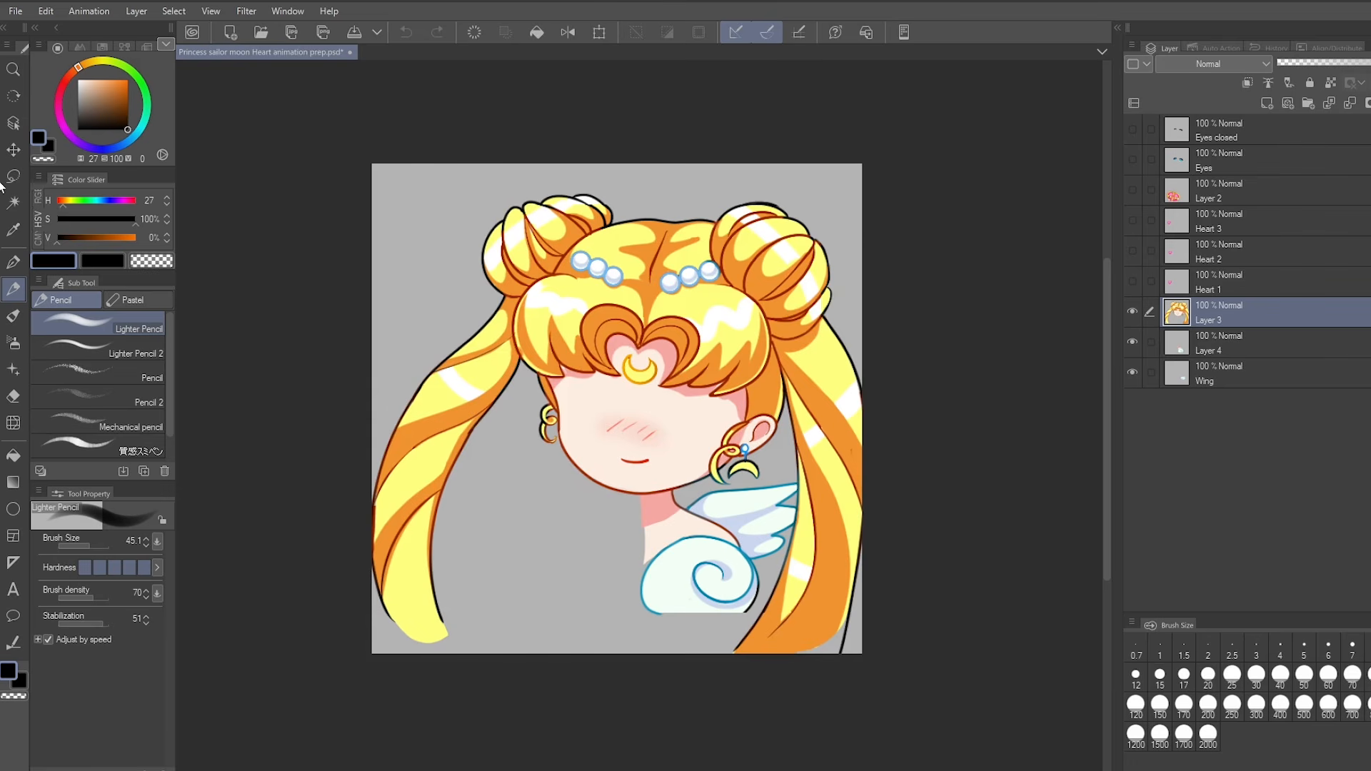
left_click(11, 148)
mouse_move(521, 481)
left_mouse_down()
mouse_move(560, 459)
mouse_move(493, 474)
mouse_move(555, 478)
mouse_move(530, 477)
left_mouse_up()
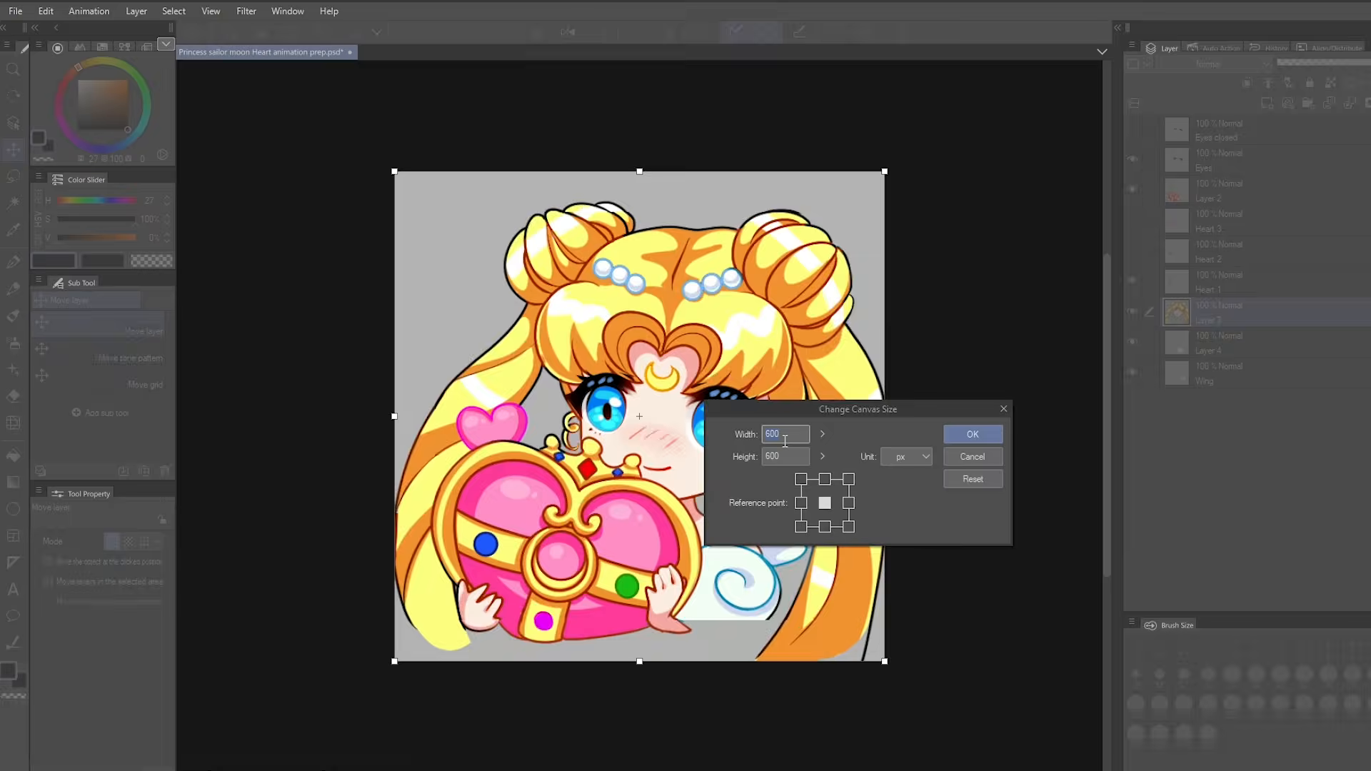
Try reducing the canvas size to 500 by 500 px around the centre, and undo the change.
type("500")
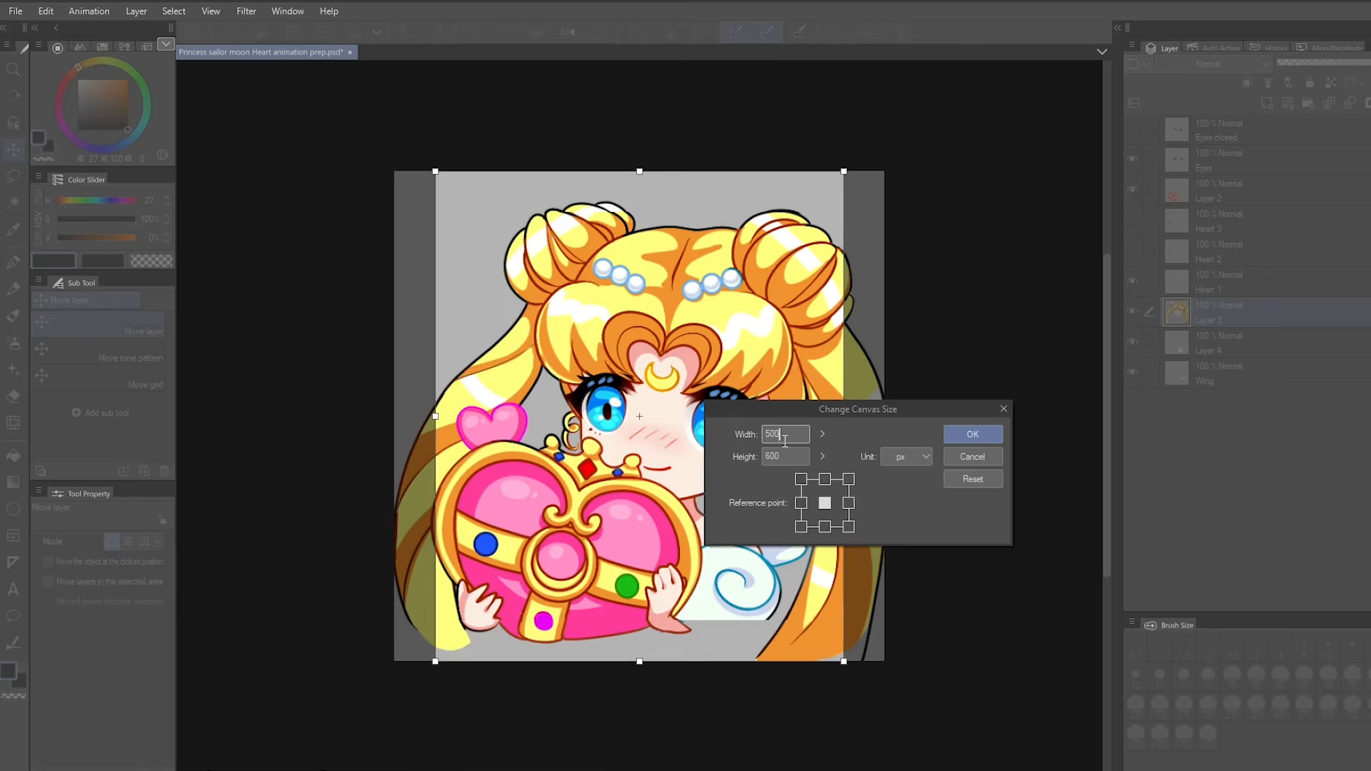
key("Tab")
type("500")
key("Return")
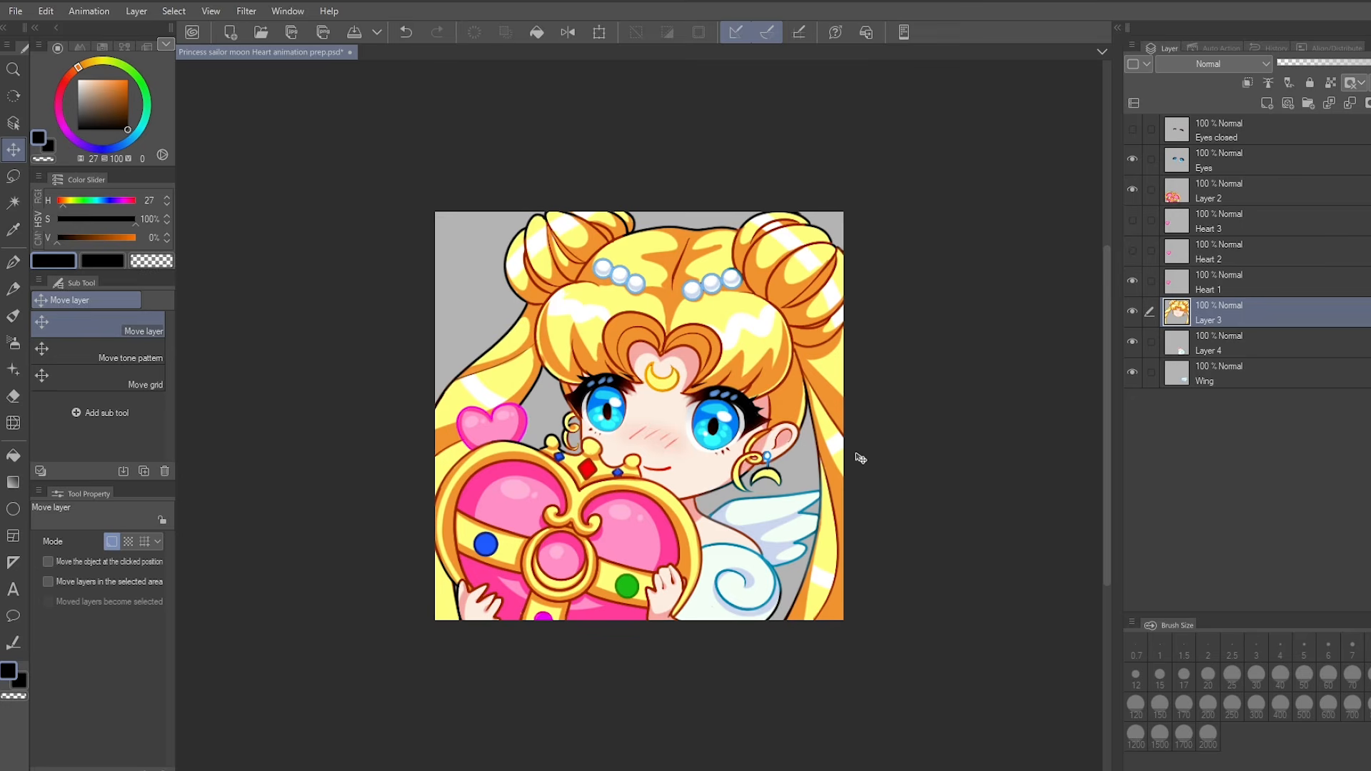
key("ctrl+z")
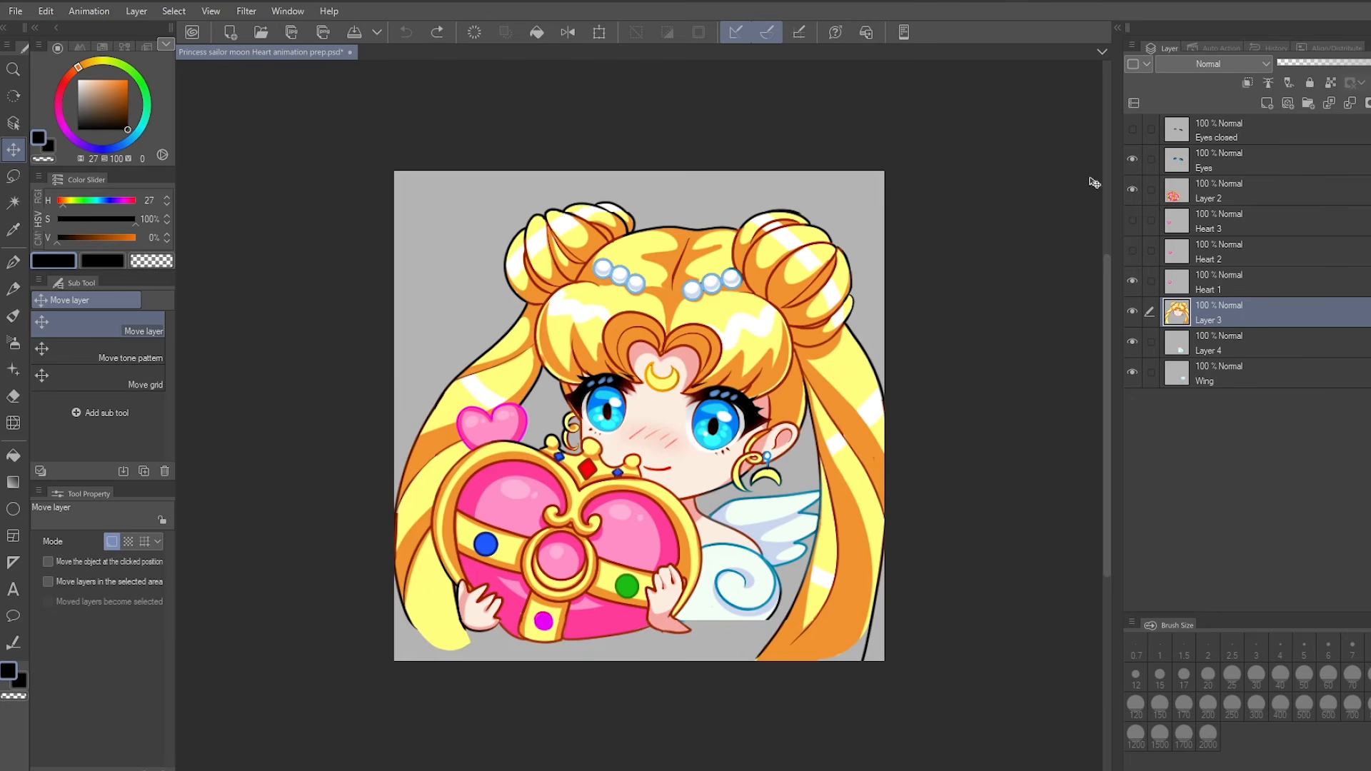
Hide the Eyes, Layer 2, Heart 1, Layer 3 and Layer 4 layers to view the wing on its own.
left_click_drag(1136, 158, 1132, 184)
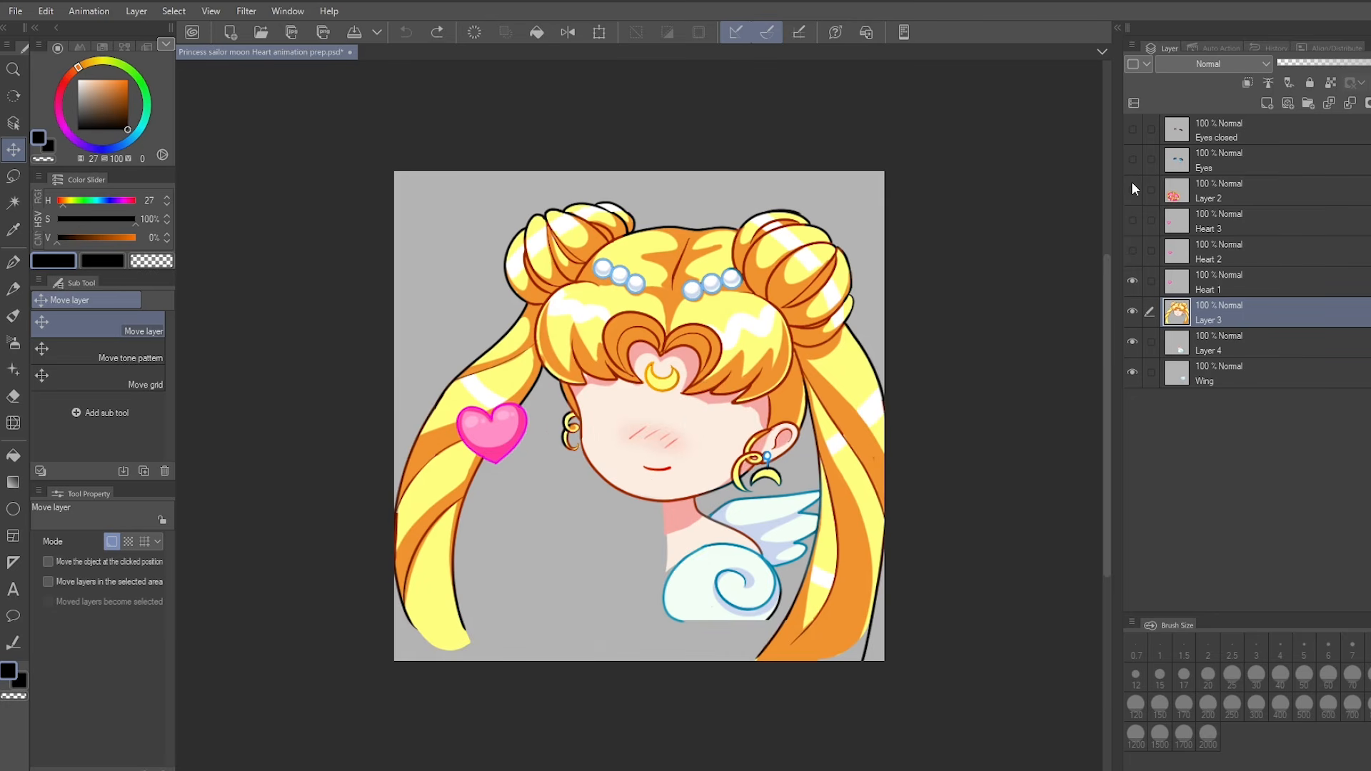
left_click(1134, 282)
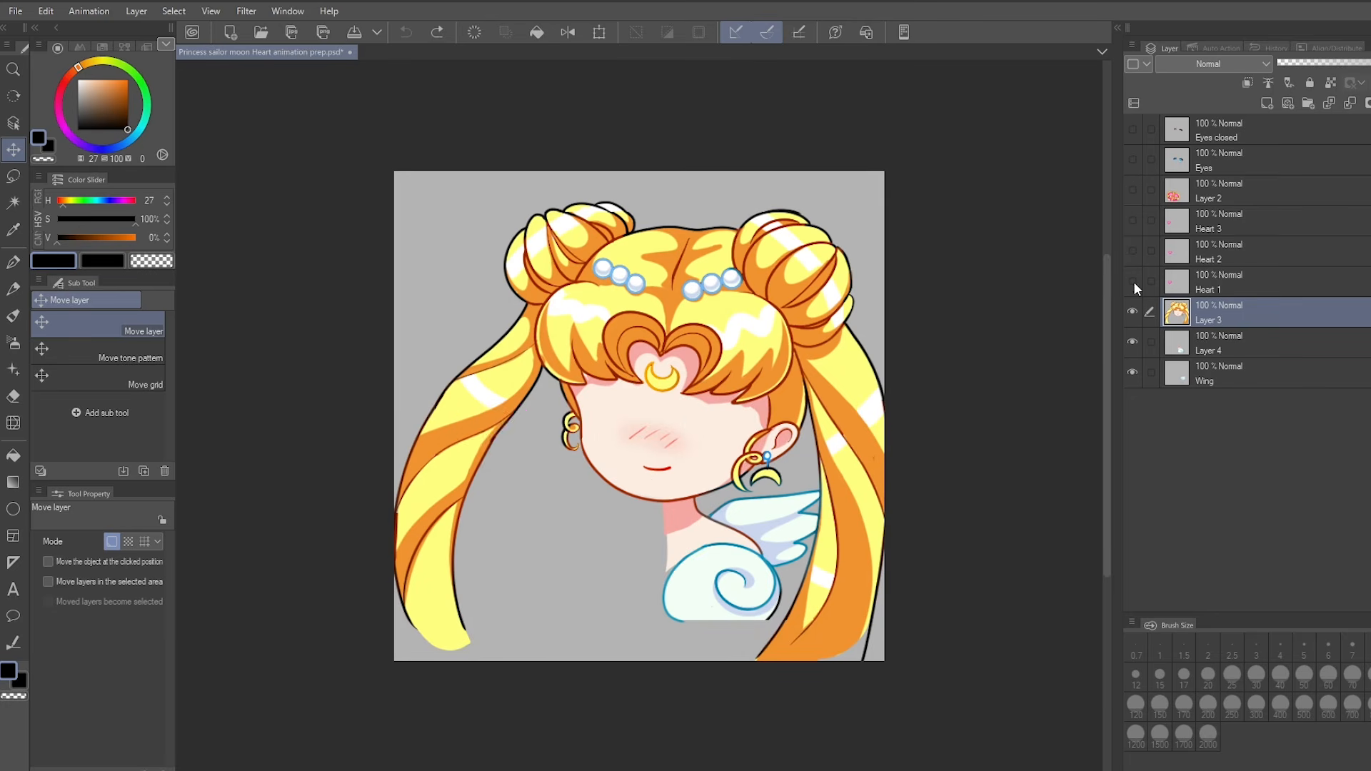
left_click(1133, 311)
left_click(1133, 342)
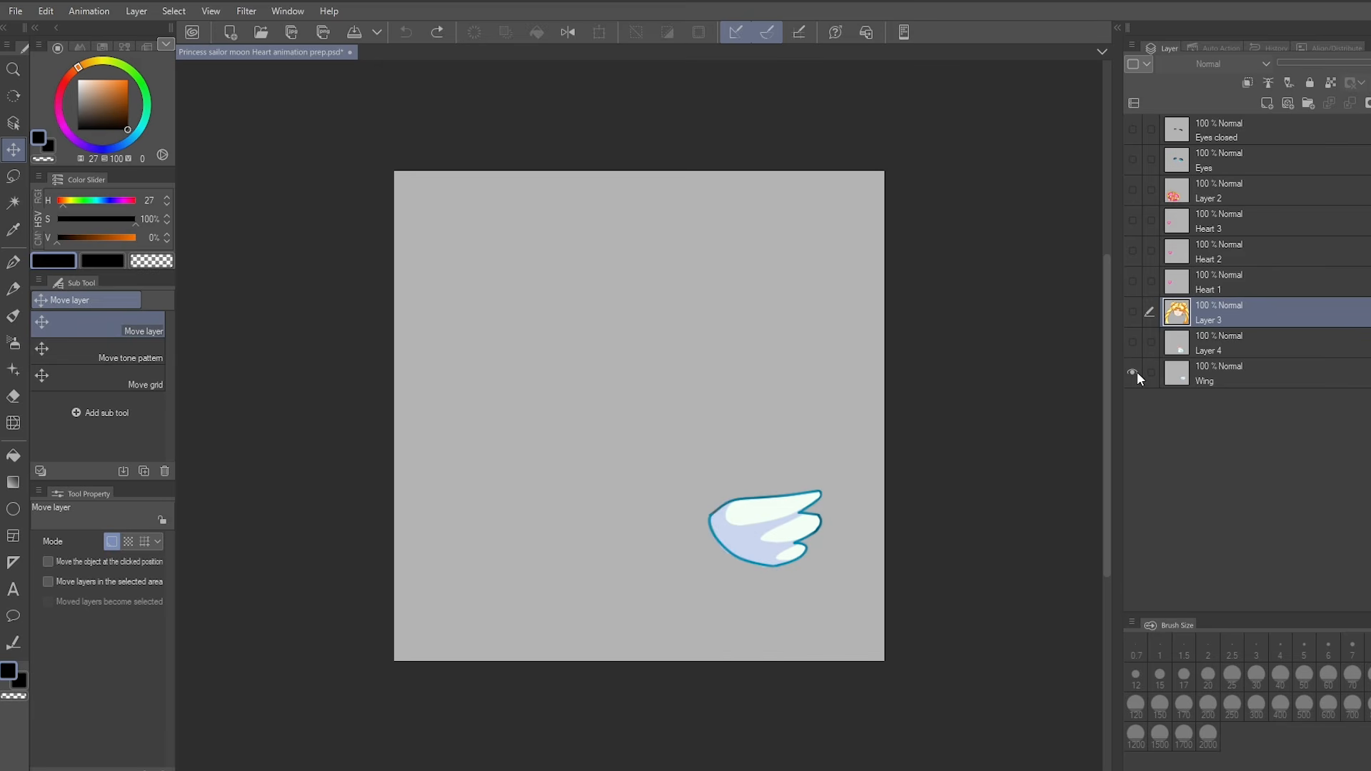
Show Layer 4 with the shoulder and Layer 3 with the head again.
left_click(1136, 344)
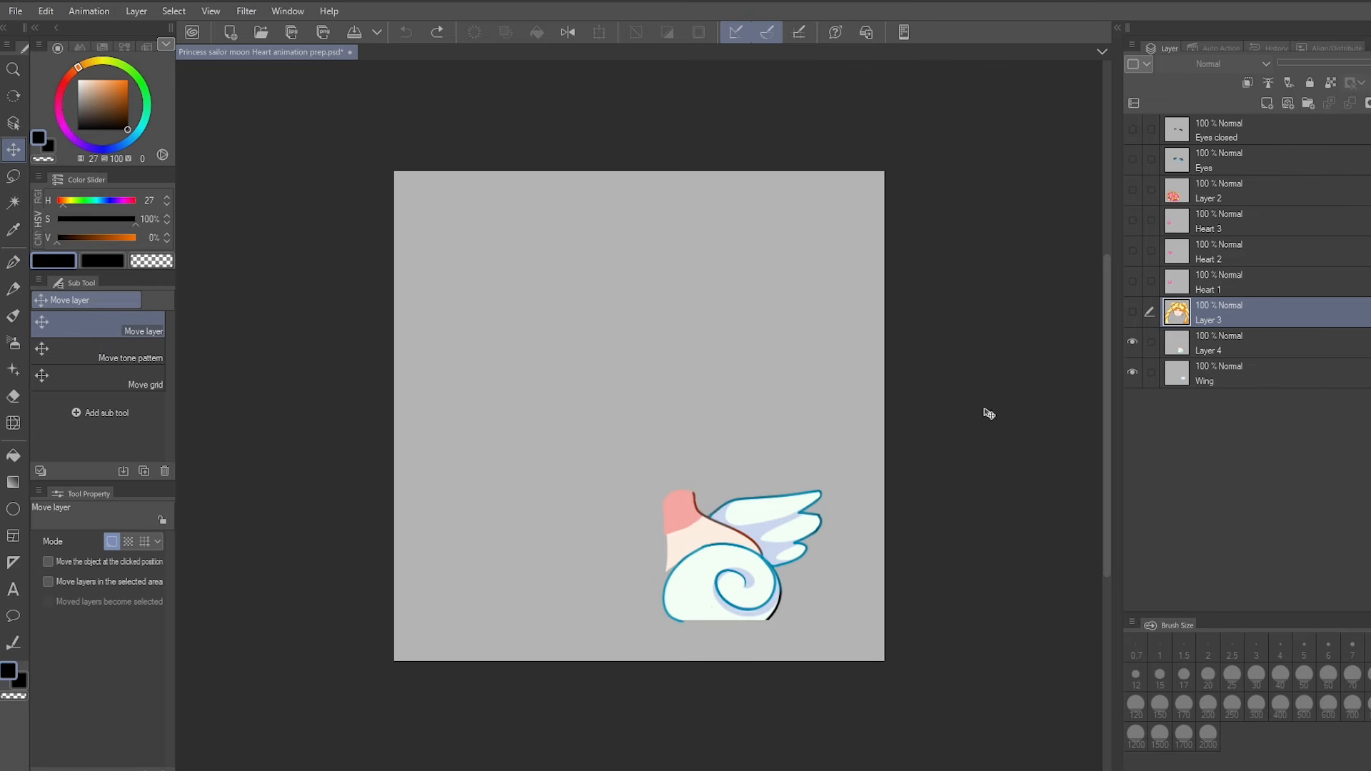
left_click(1133, 313)
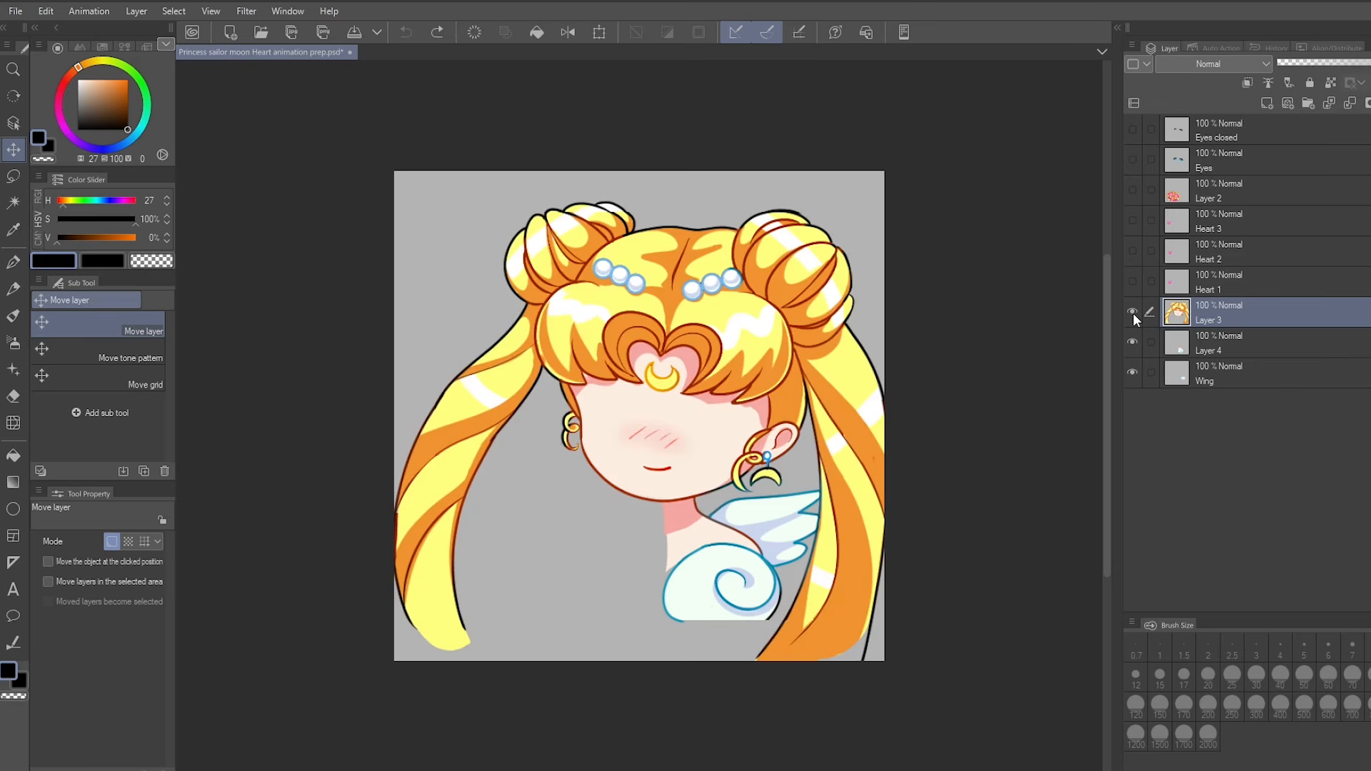
left_click(1133, 313)
left_click(1132, 313)
Show the Heart 1, Heart 2 and Heart 3 layers and Layer 2 with the heart compact.
left_click(1132, 281)
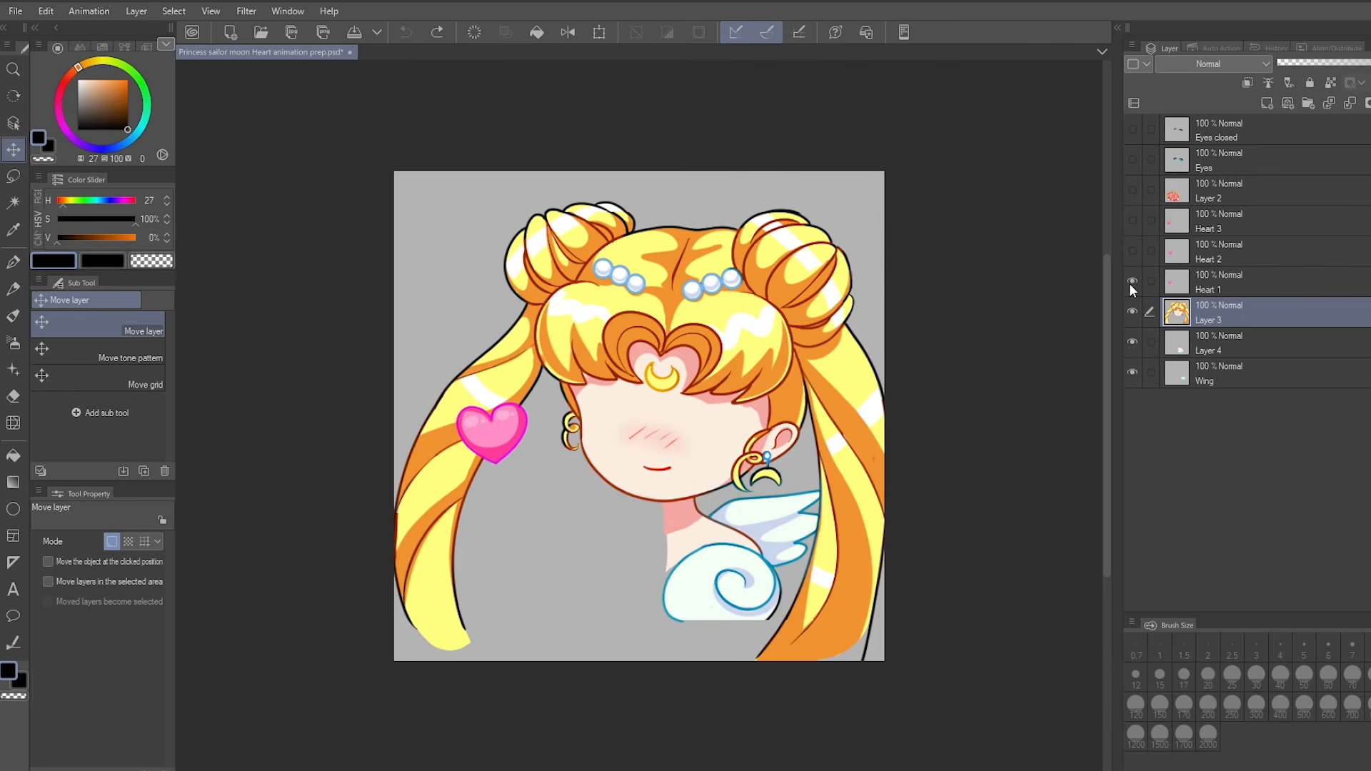
left_click(1133, 252)
left_click(1133, 221)
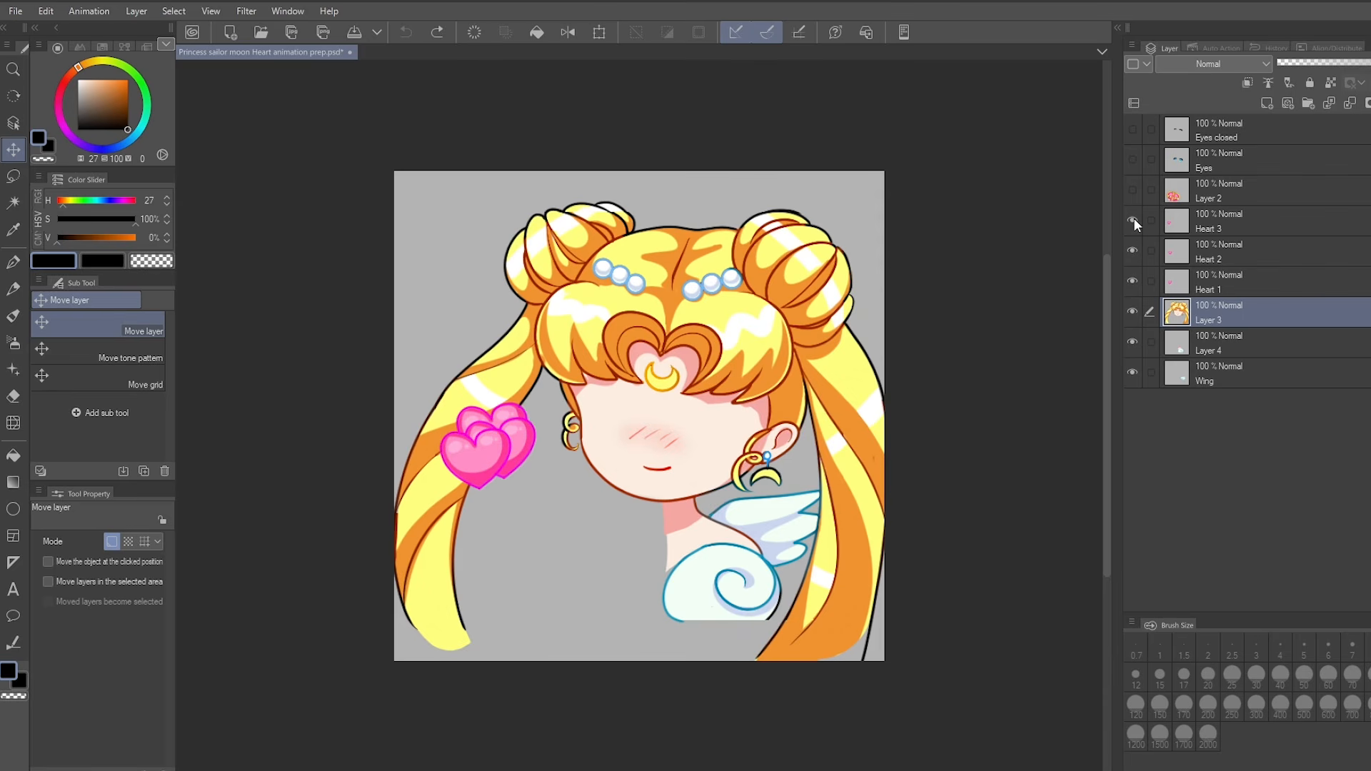
left_click(1133, 189)
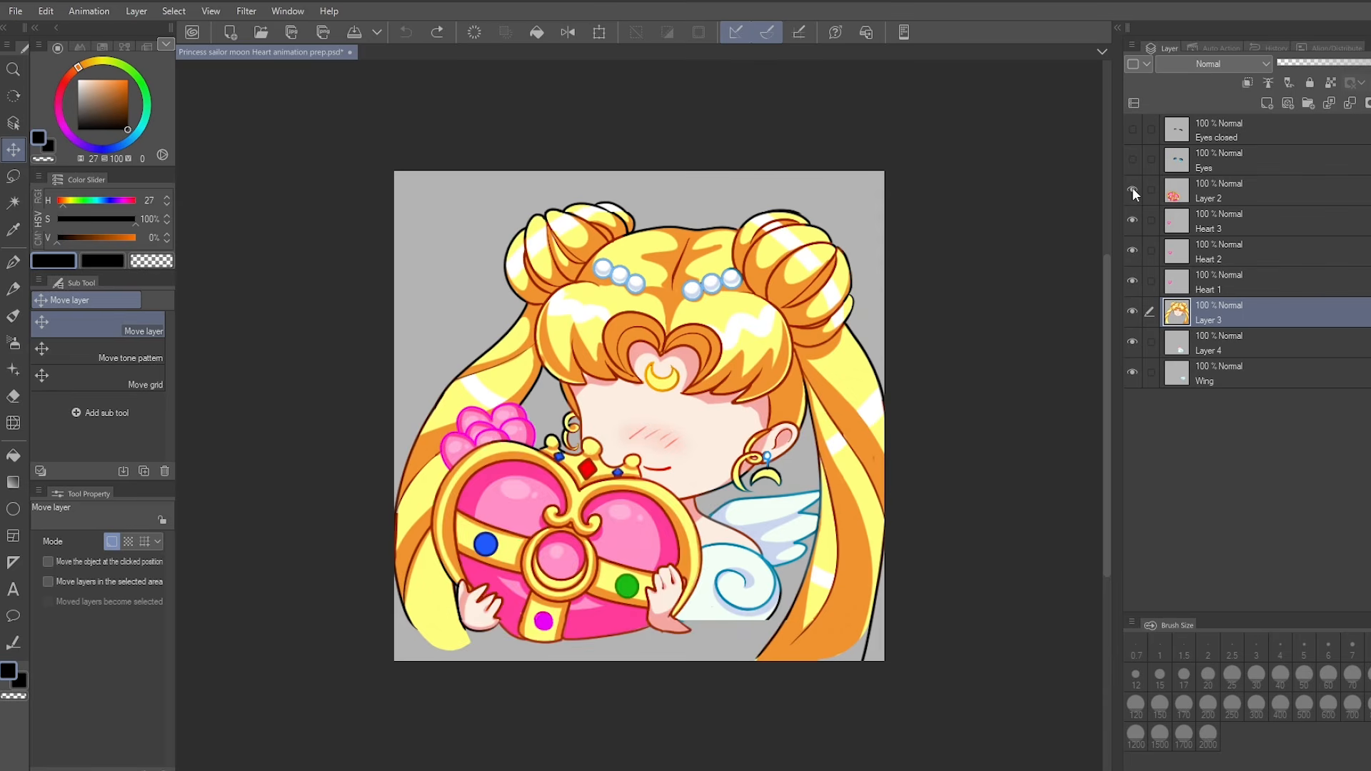
Try moving the heart compact and hands on Layer 2, and undo the moves.
left_click_drag(630, 565, 602, 552)
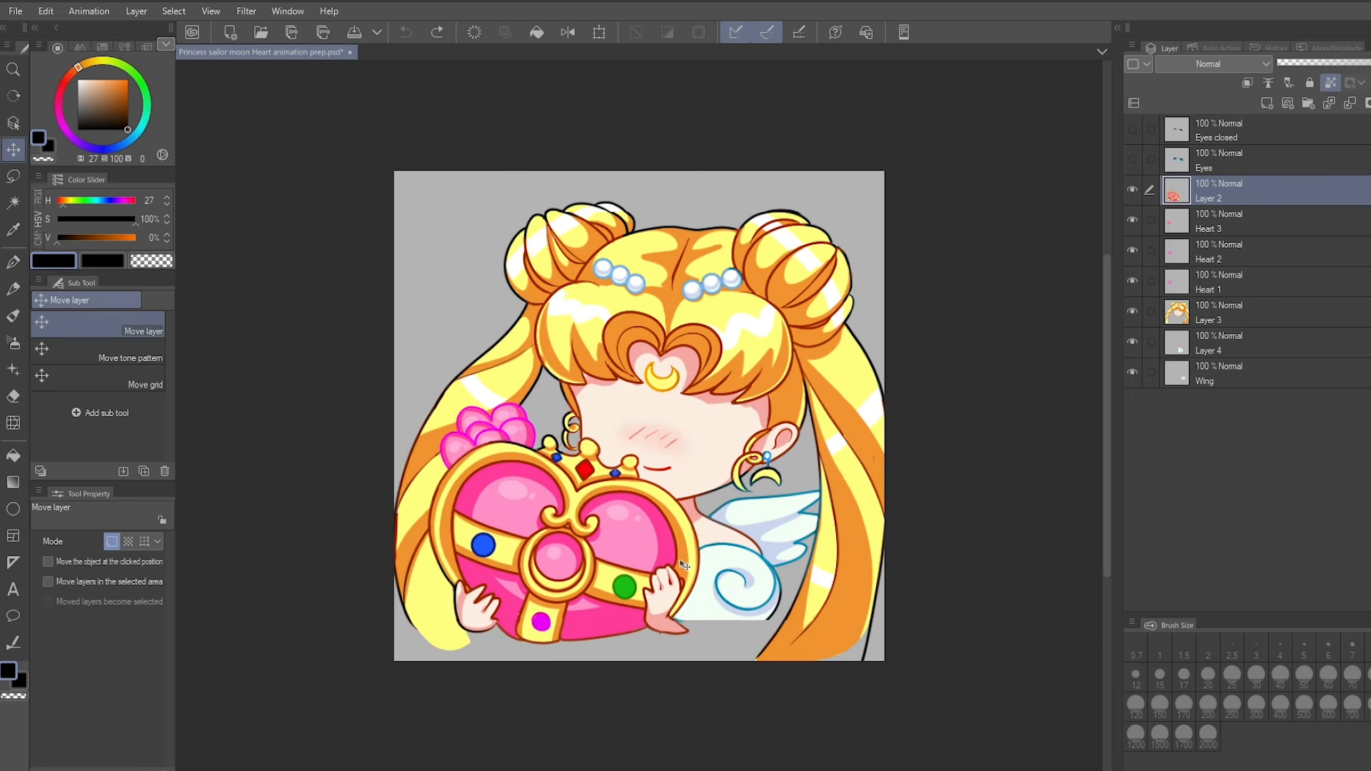
left_click_drag(682, 561, 603, 572)
key("ctrl+z")
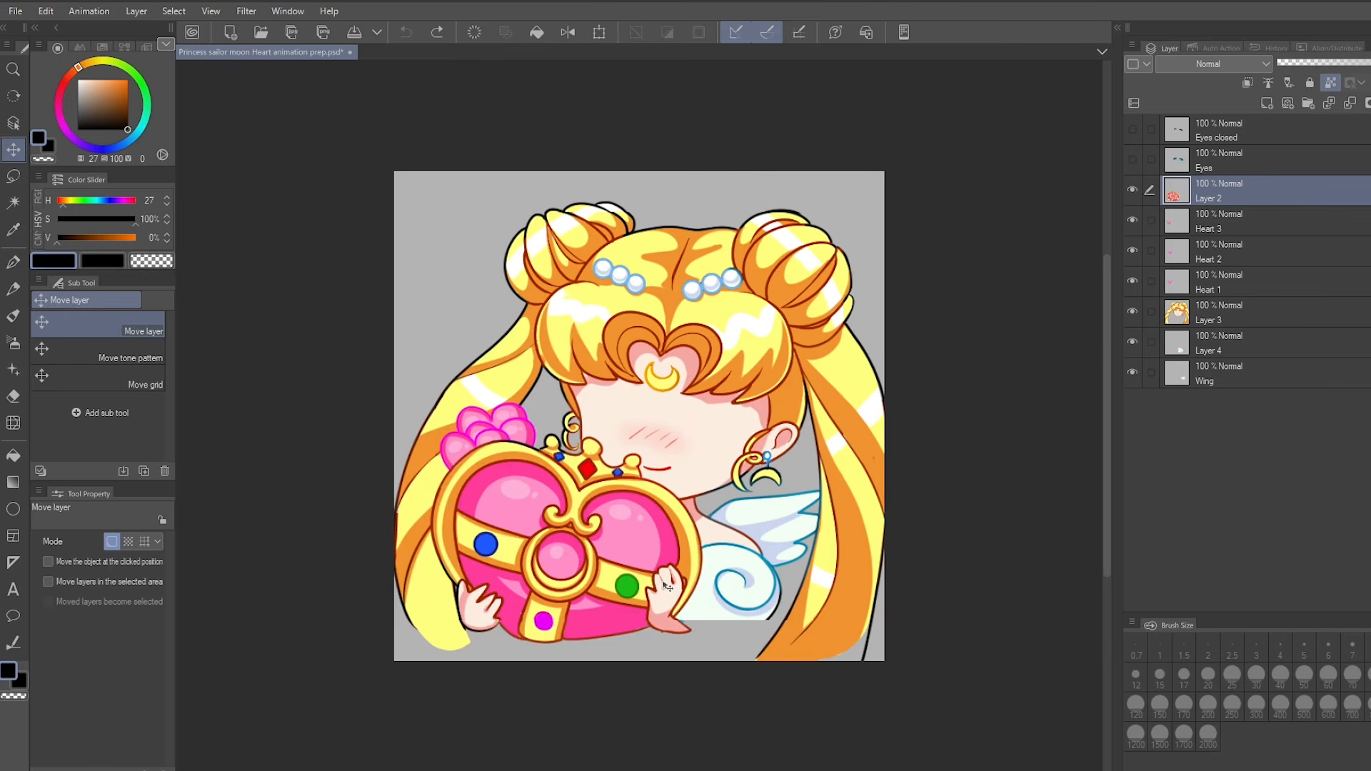
left_click_drag(733, 575, 740, 581)
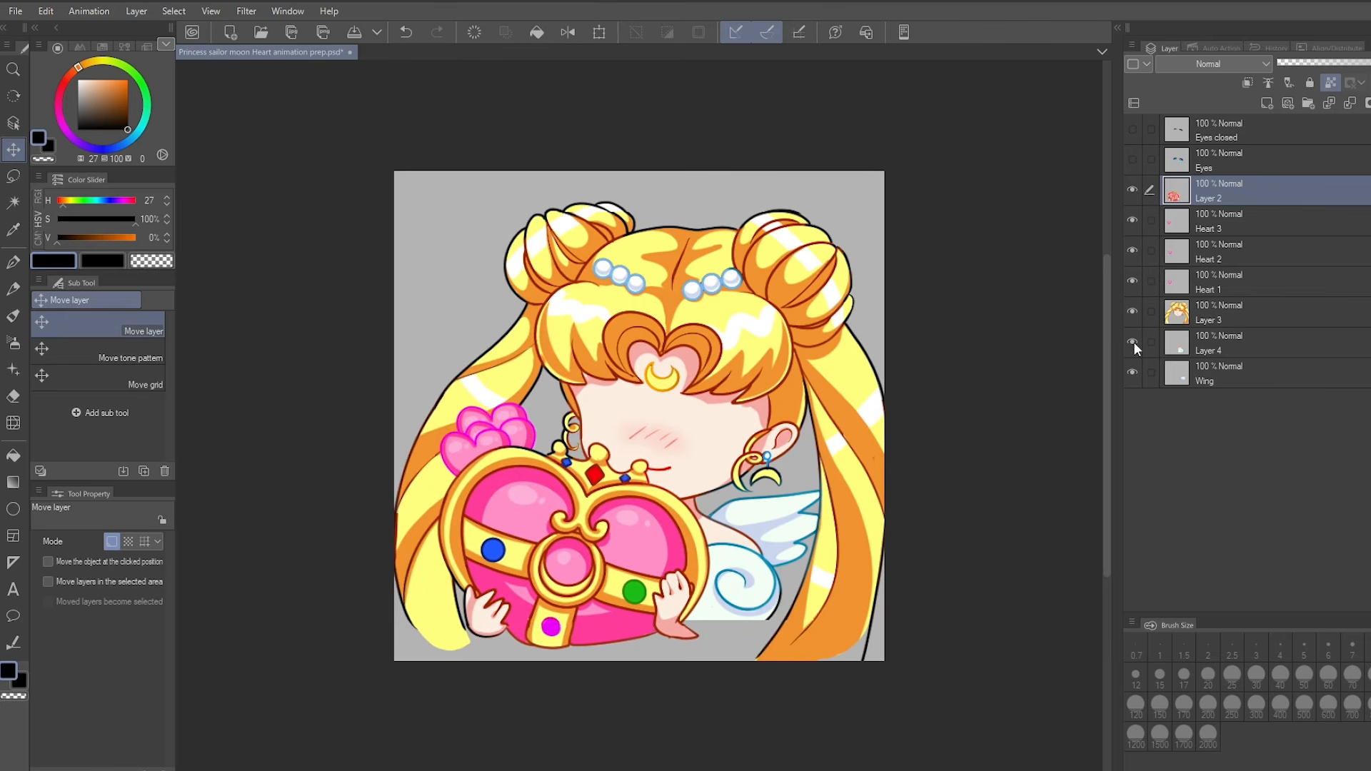
key("ctrl+z")
Swap the open eyes for the closed ones by showing the Eyes closed layer and hiding the Eyes layer.
left_click(1133, 159)
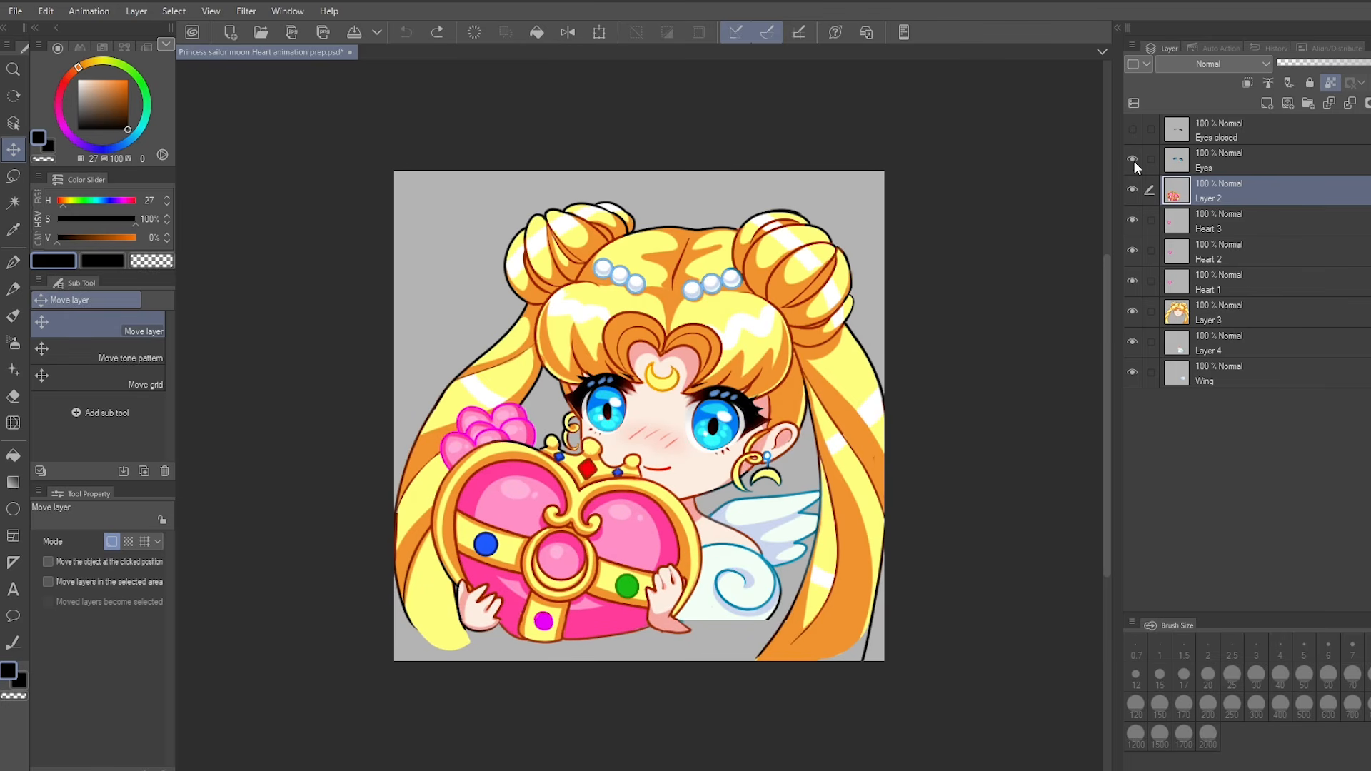
left_click(1133, 131)
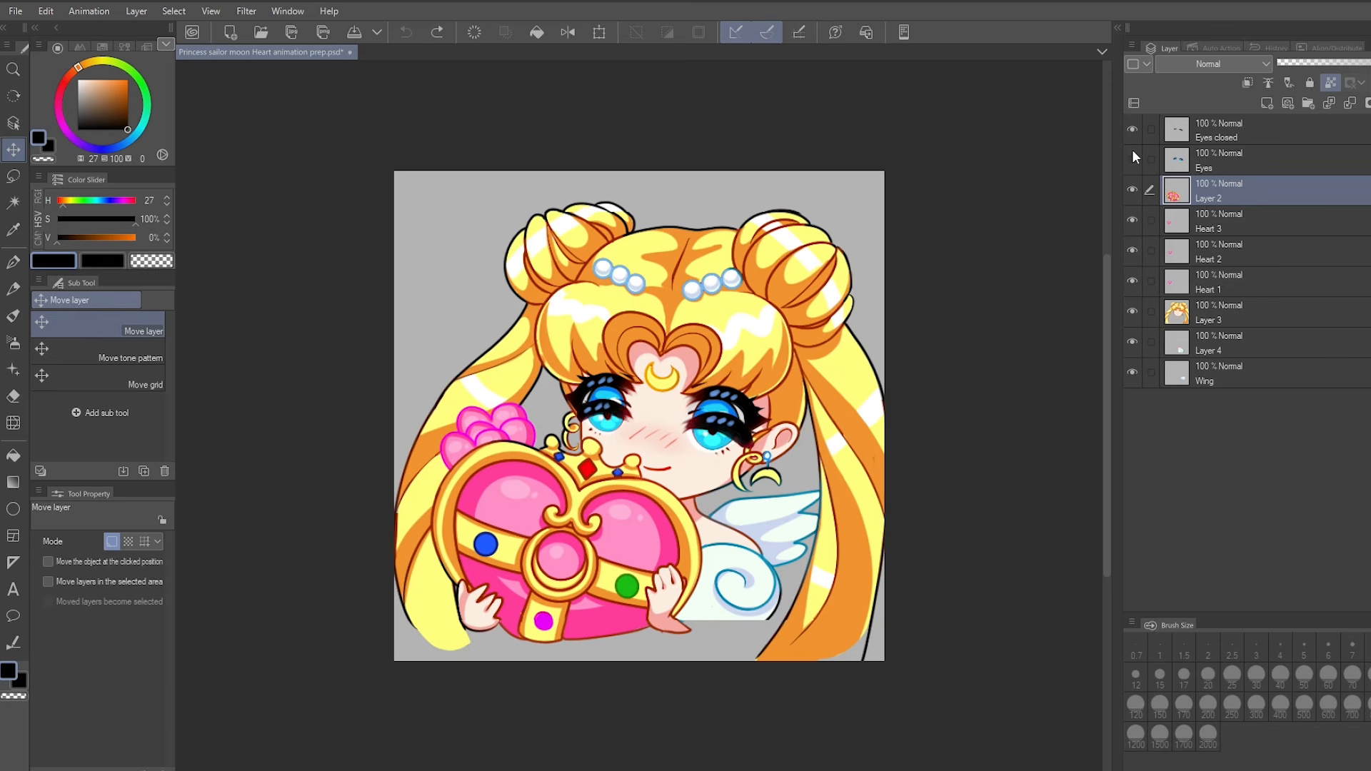
left_click(1133, 150)
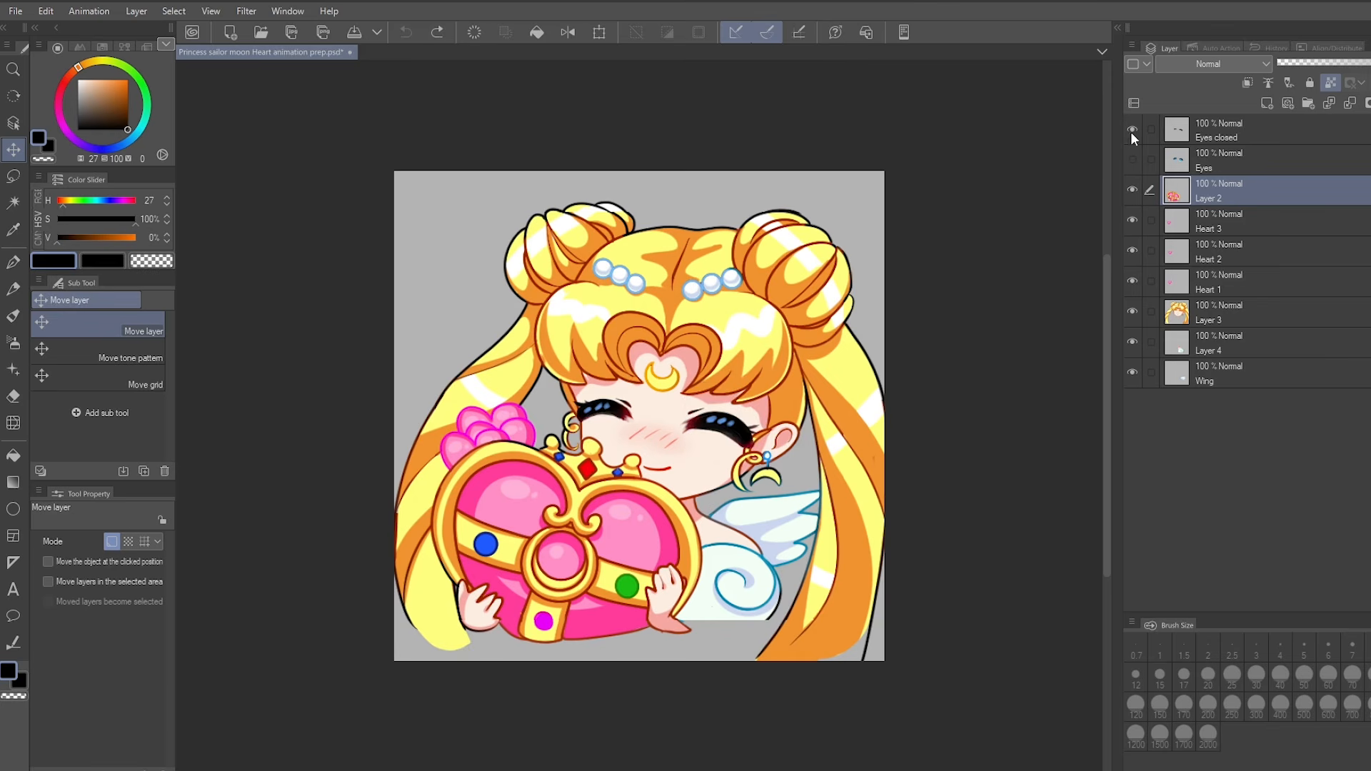
Rename Layer 4 to Shoulder and Layer 3 to Head.
double_click(1212, 348)
type("Shoulder")
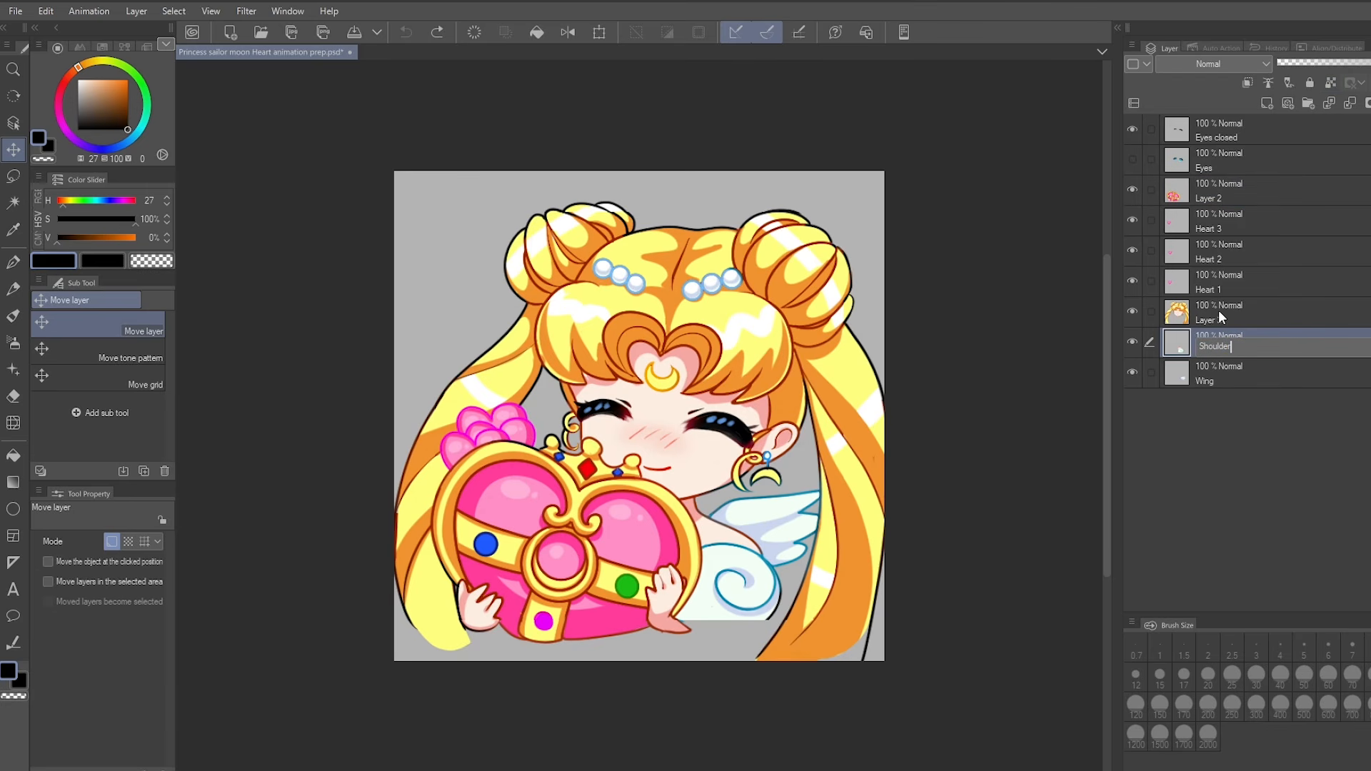
left_click(1217, 313)
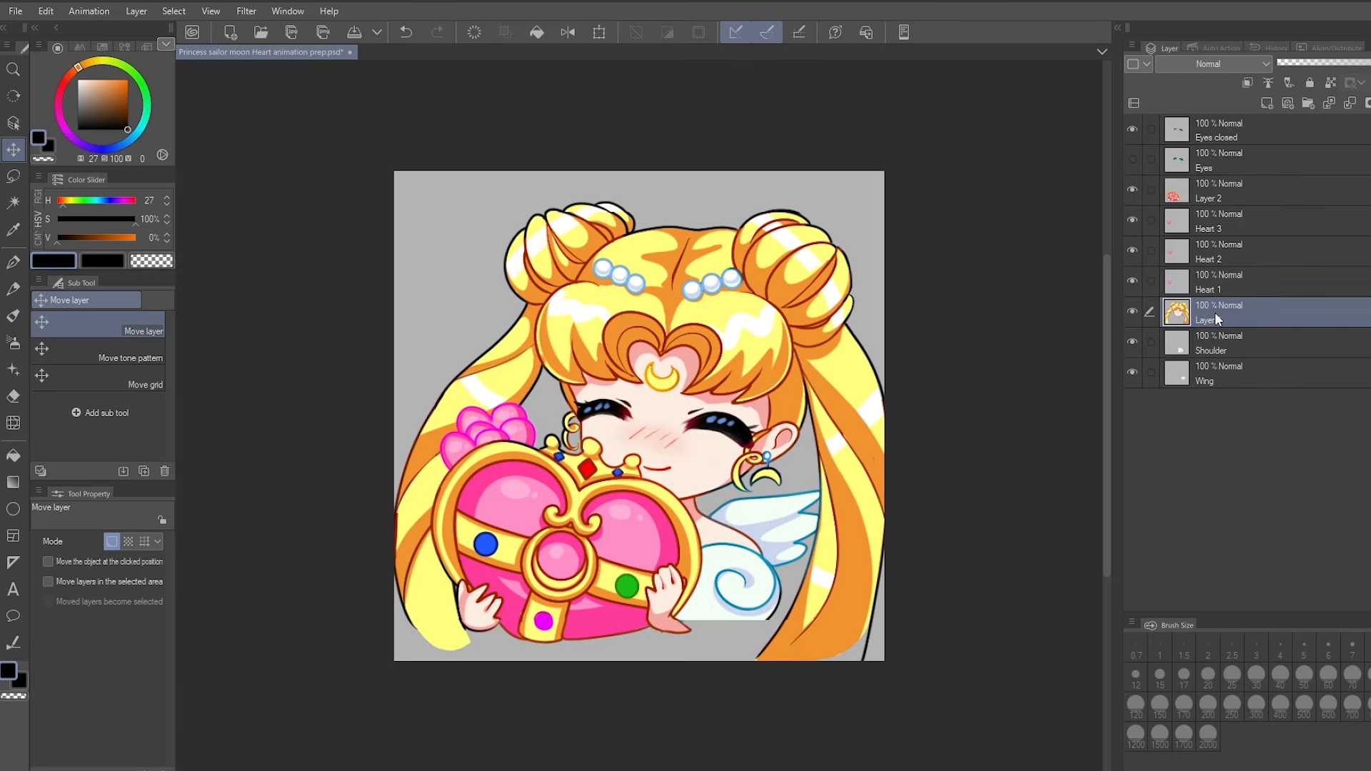
type("Head")
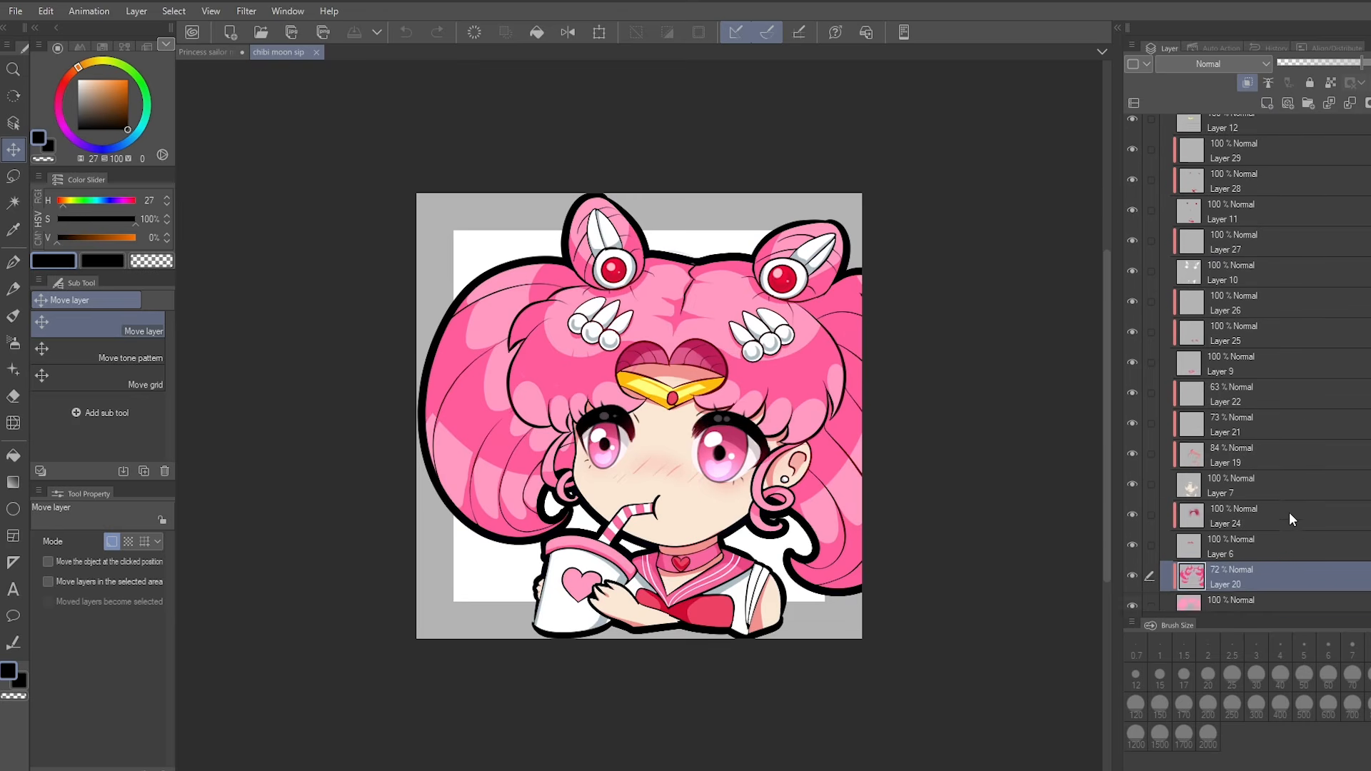
Toggle the Layer 1 Copy outline and white Layer 8 background in the chibi moon sip file for comparison, and return to the Princess sailor moon file.
scroll(1288, 512, "down", 3)
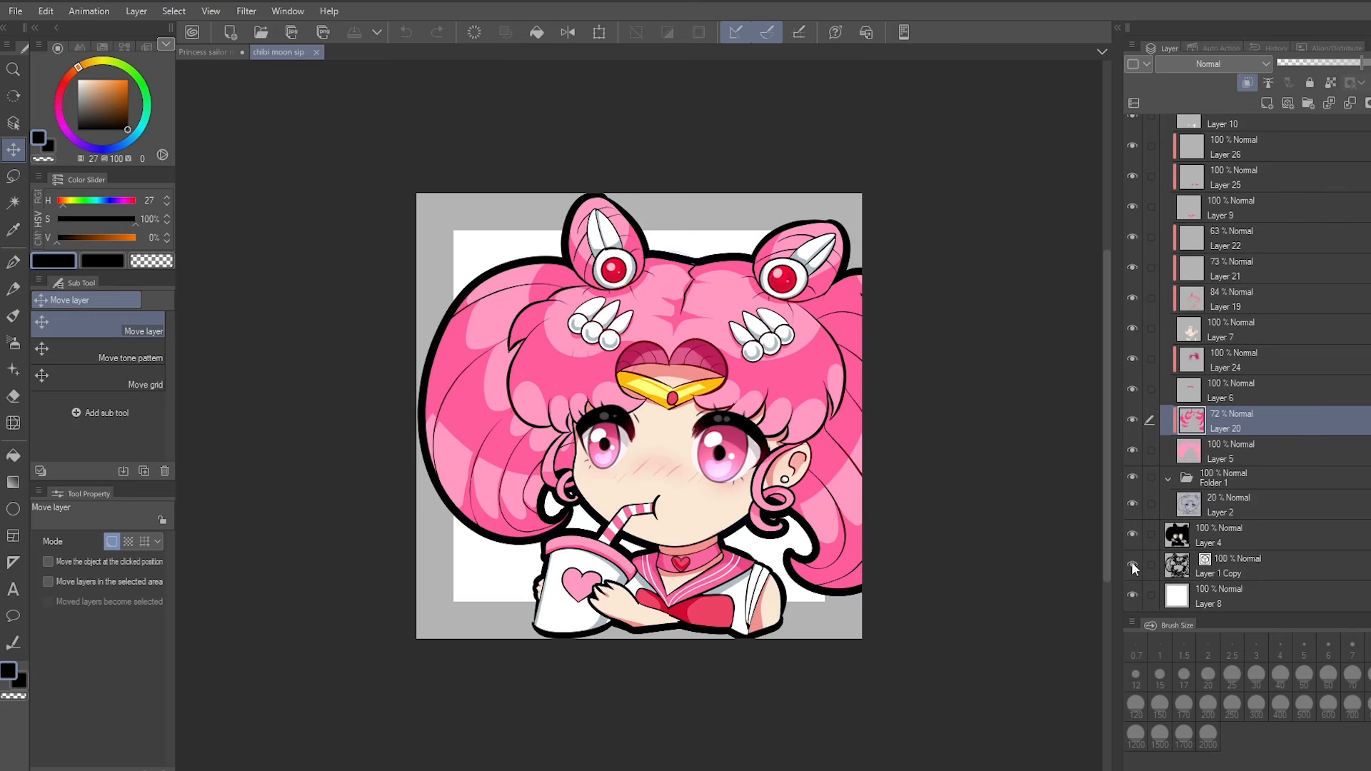
left_click(1133, 565)
left_click(1133, 565)
left_click(1132, 564)
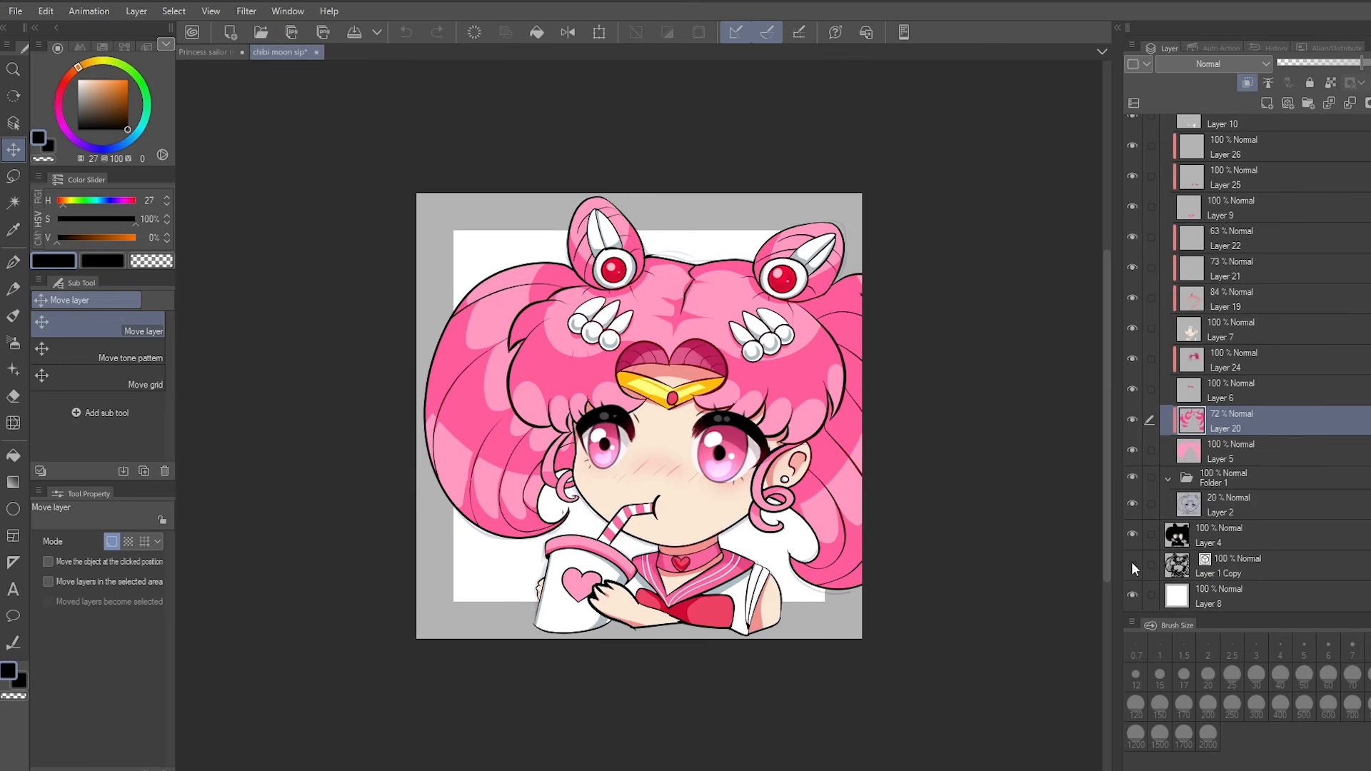
left_click(1133, 594)
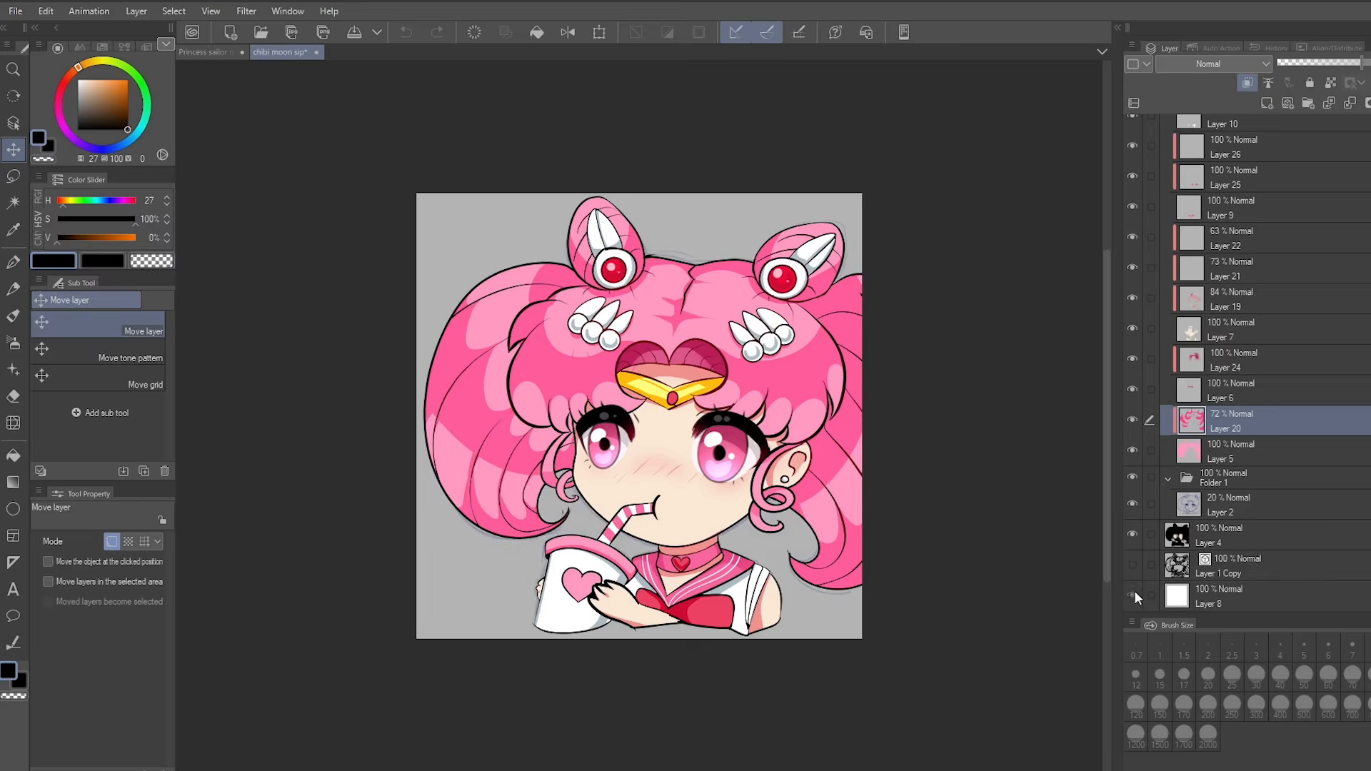
left_click(1133, 594)
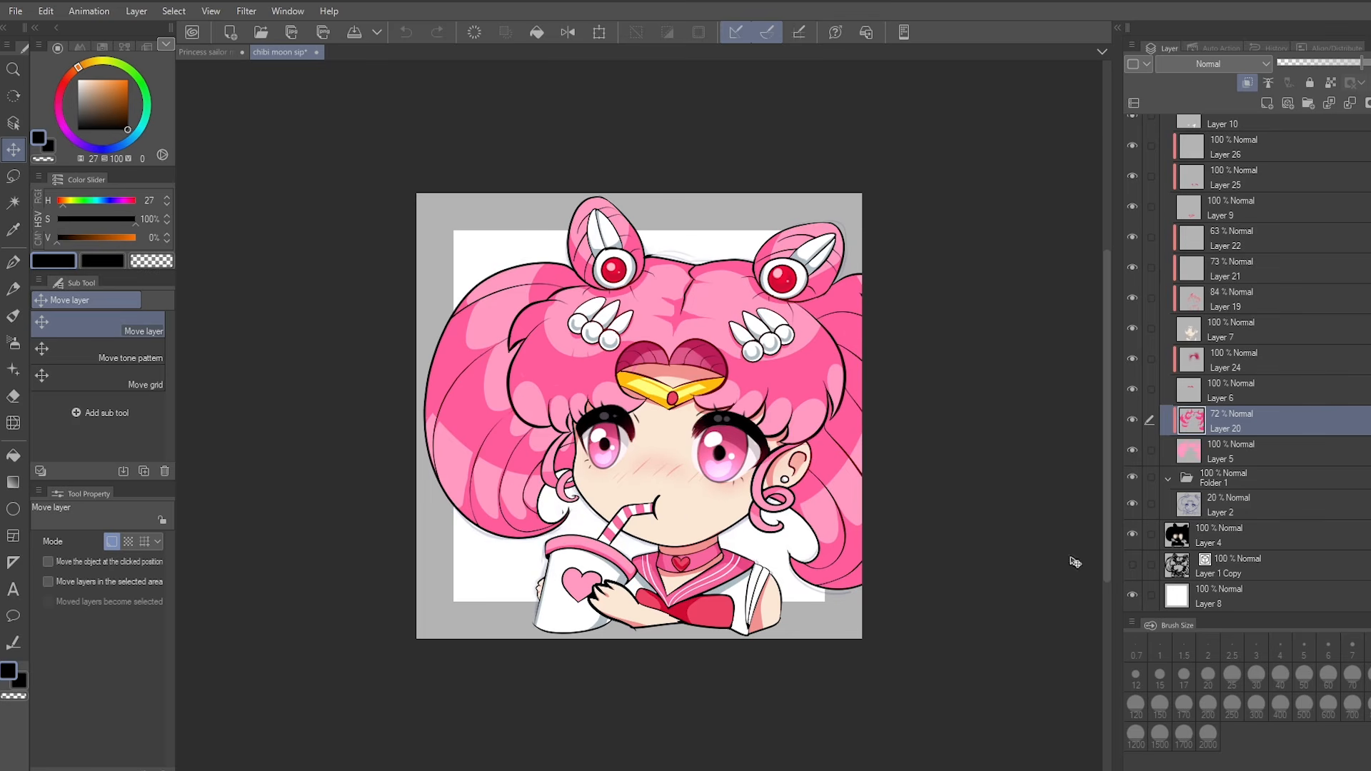
left_click(1137, 565)
left_click(221, 55)
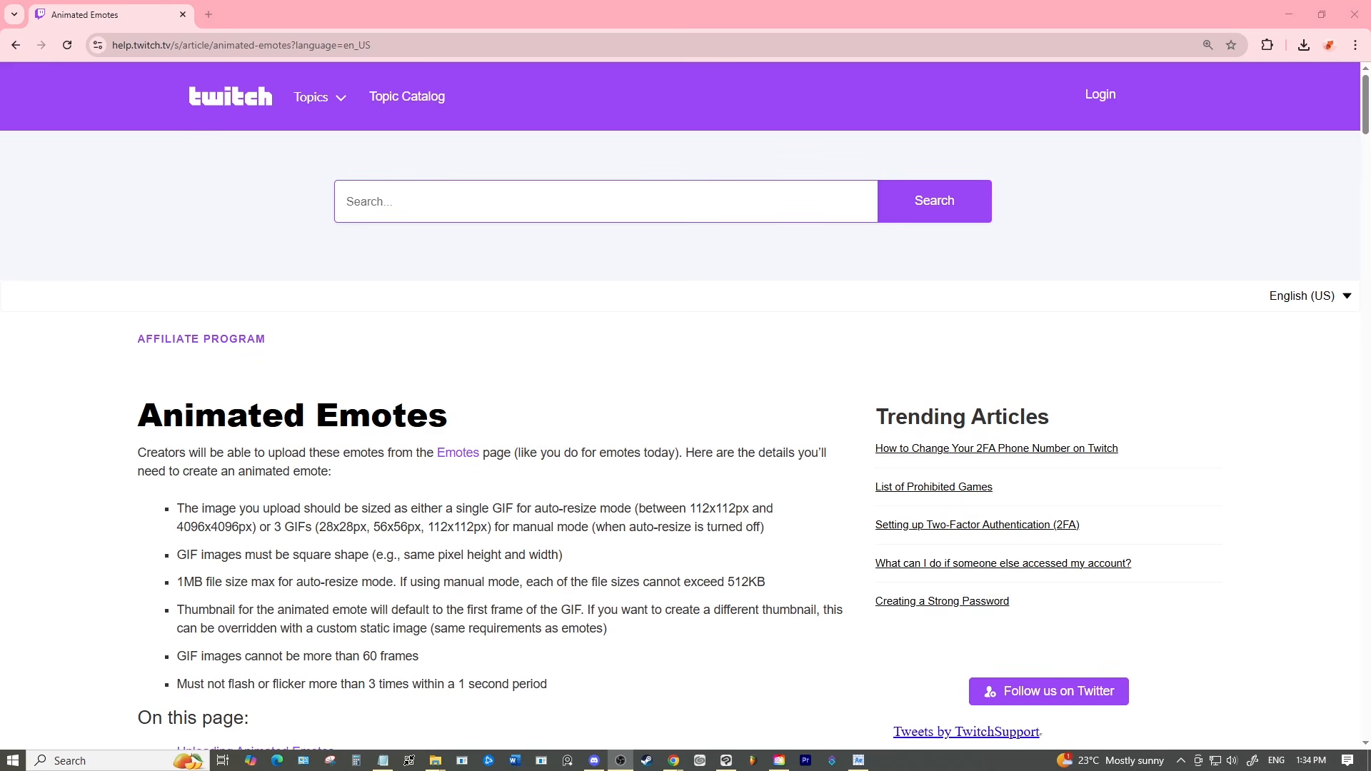
Examine the size, shape, file size and frame requirements for animated emotes on the Twitch help page.
scroll(490, 389, "down", 1)
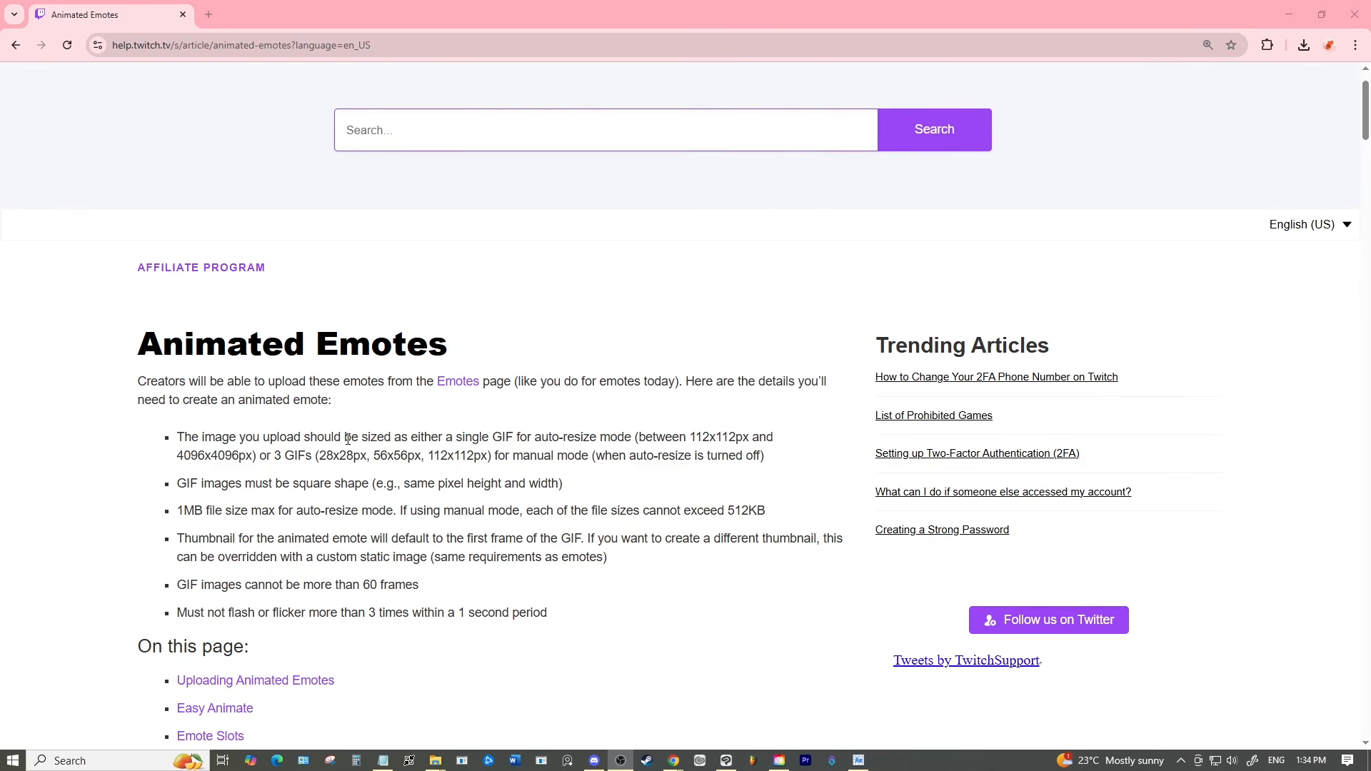
scroll(310, 423, "up", 1)
scroll(309, 423, "down", 1)
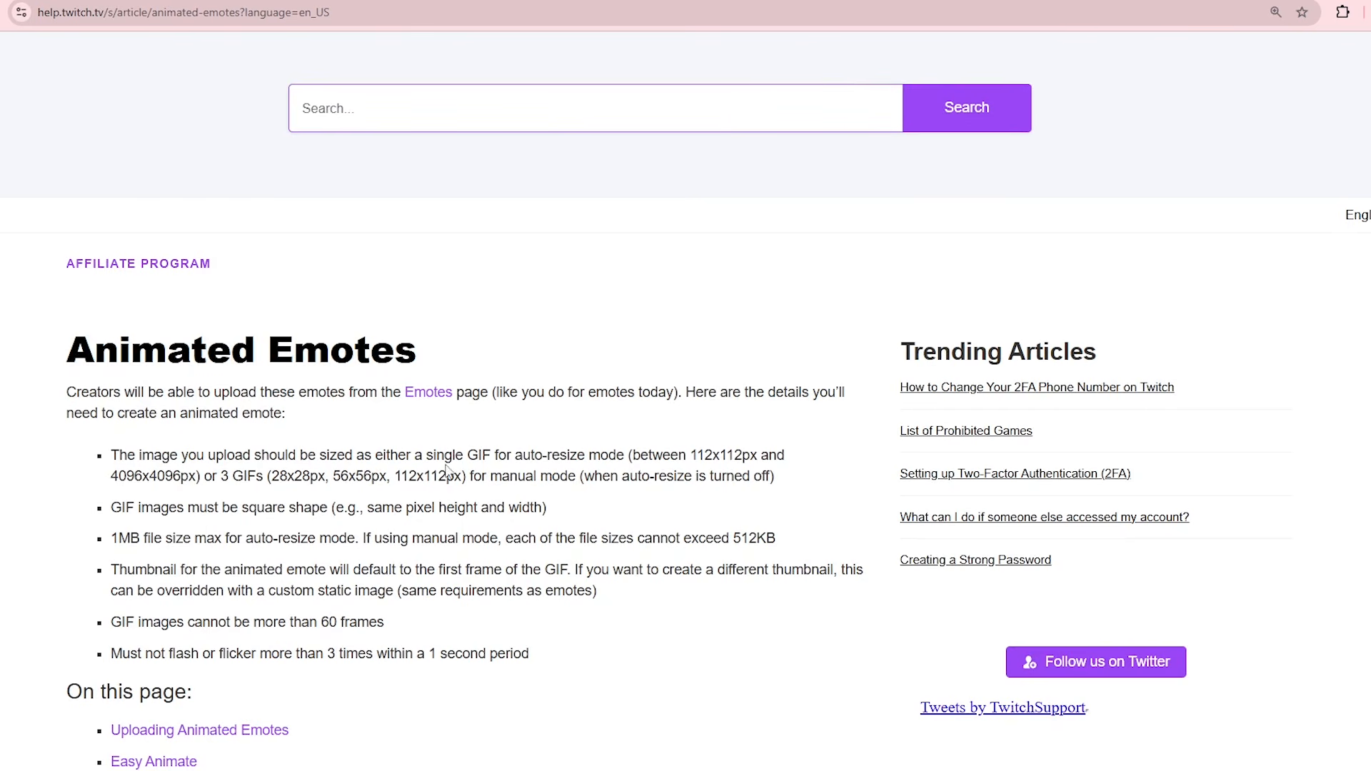
Review the allowed pixel dimensions, the square shape rule and the auto-resize file size limit in the Animated Emotes article.
double_click(479, 455)
left_click(543, 453)
left_click_drag(109, 477, 196, 480)
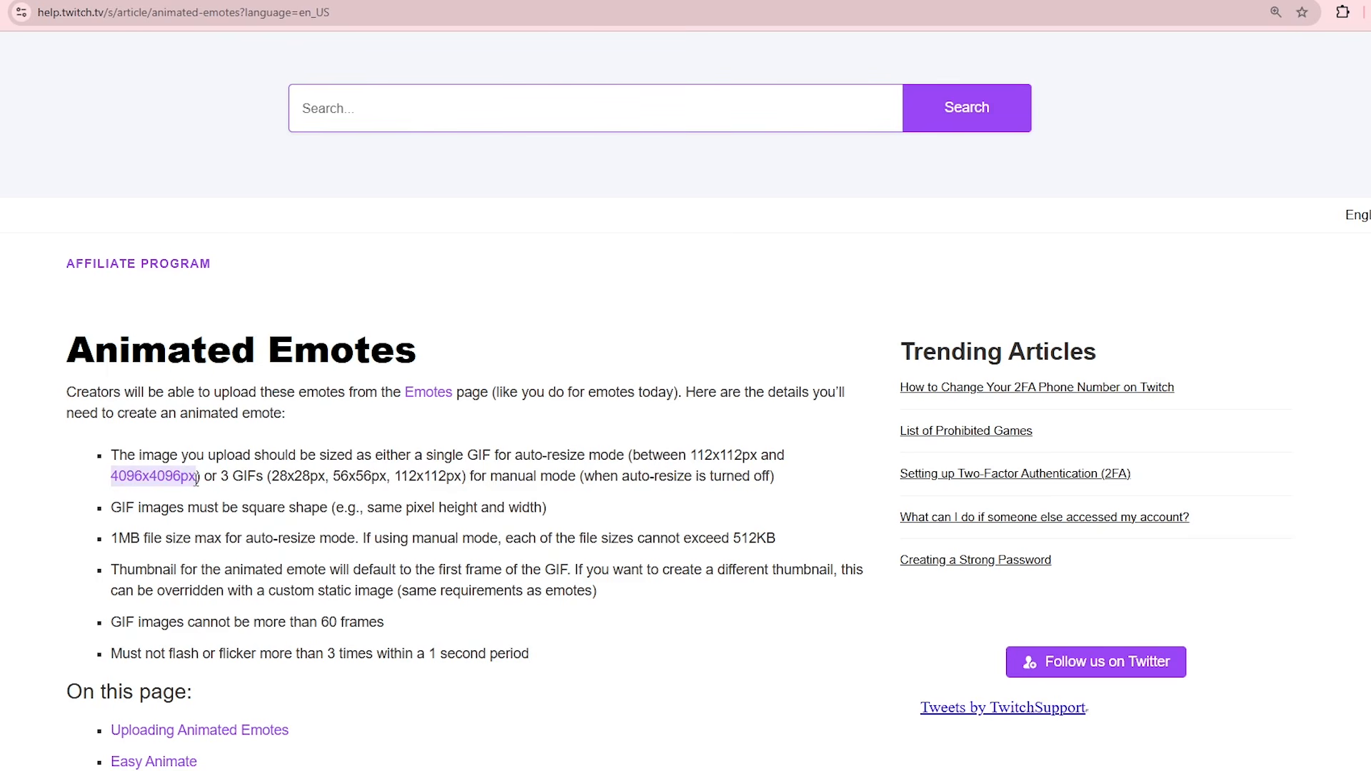
left_click_drag(112, 539, 193, 540)
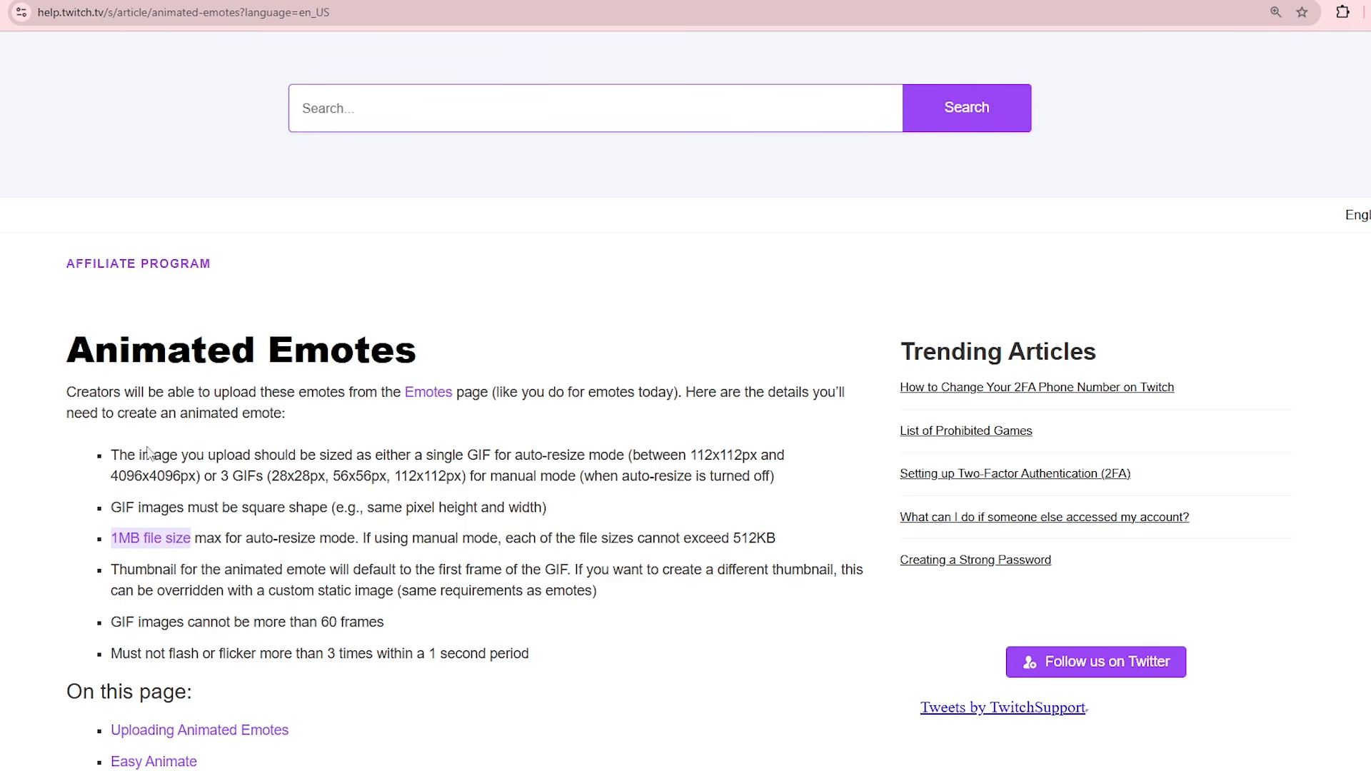
left_click_drag(113, 477, 182, 477)
left_click_drag(112, 508, 341, 513)
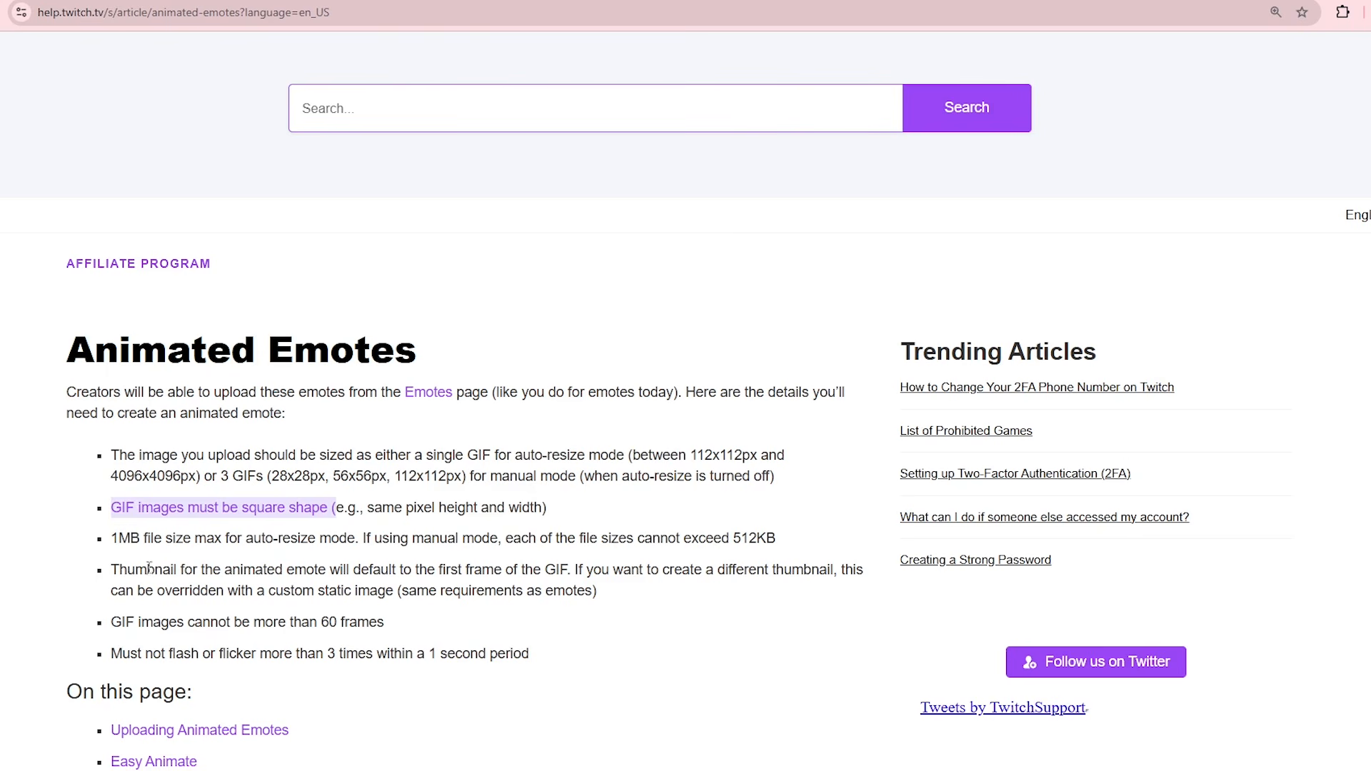
left_click_drag(112, 540, 166, 539)
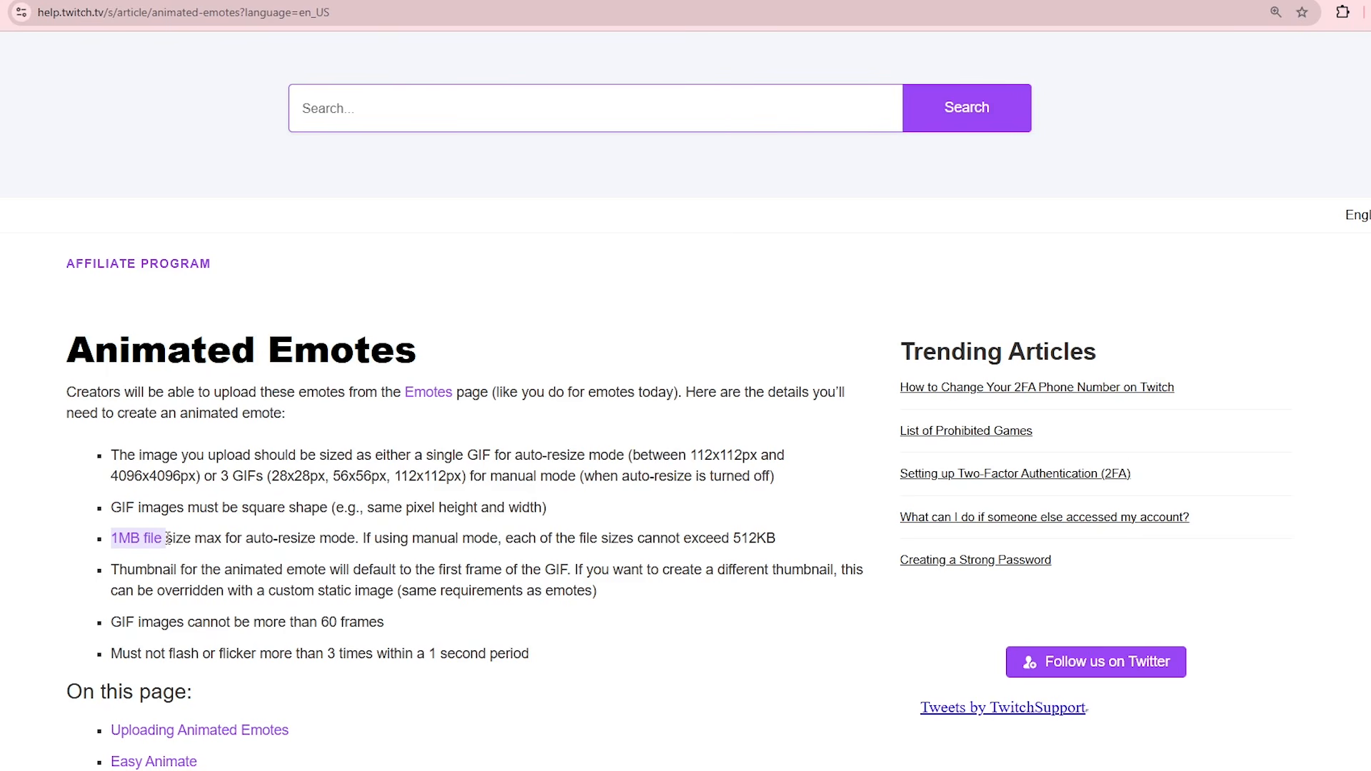
left_click_drag(167, 539, 363, 541)
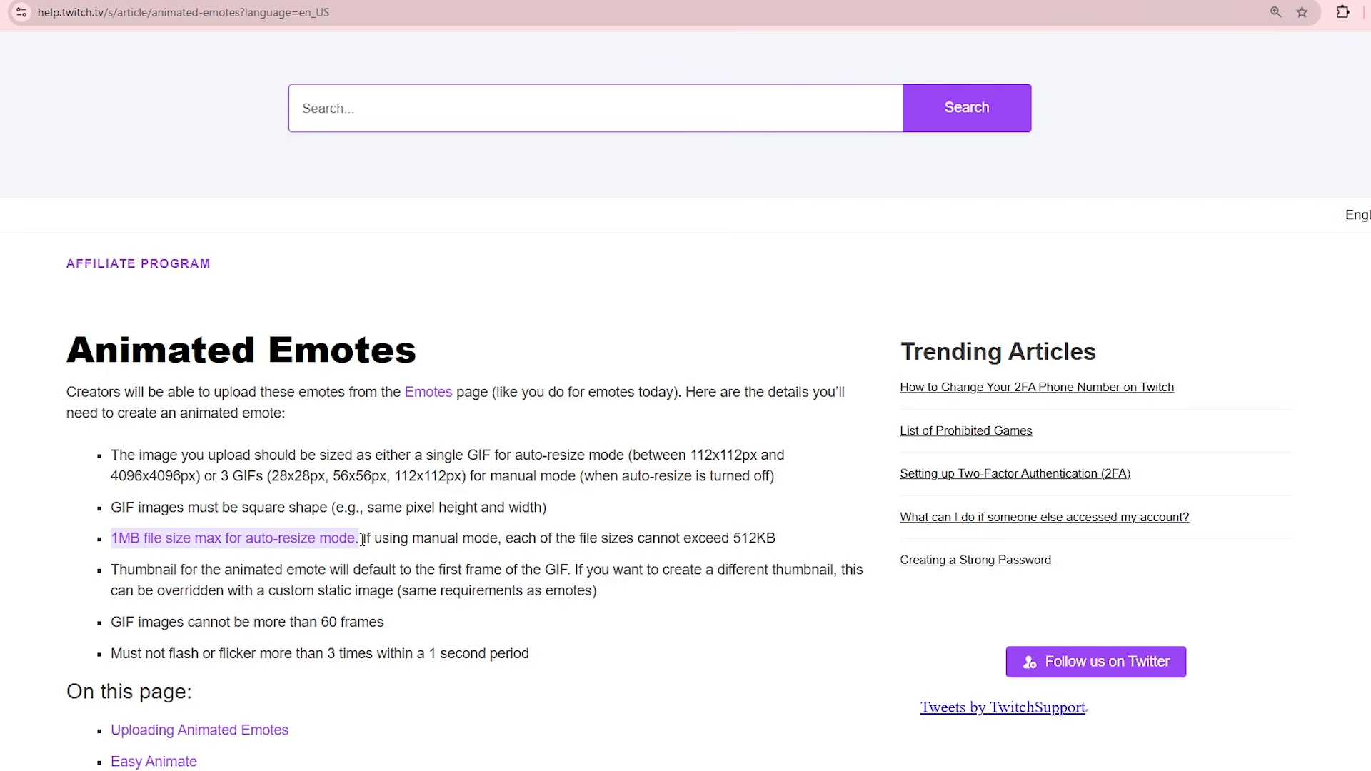
Review the thumbnail, frame count and flicker rules in the Animated Emotes article.
scroll(173, 588, "down", 1)
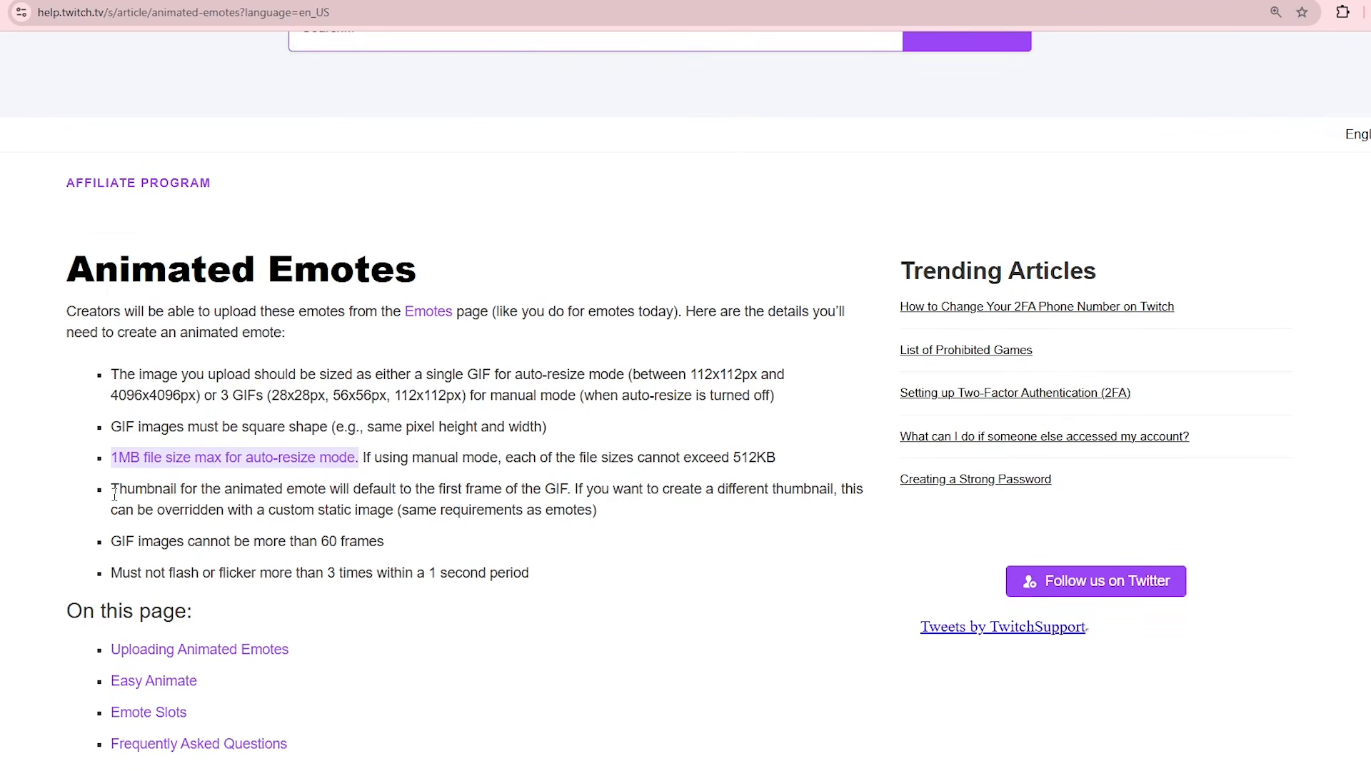
left_click_drag(127, 492, 572, 505)
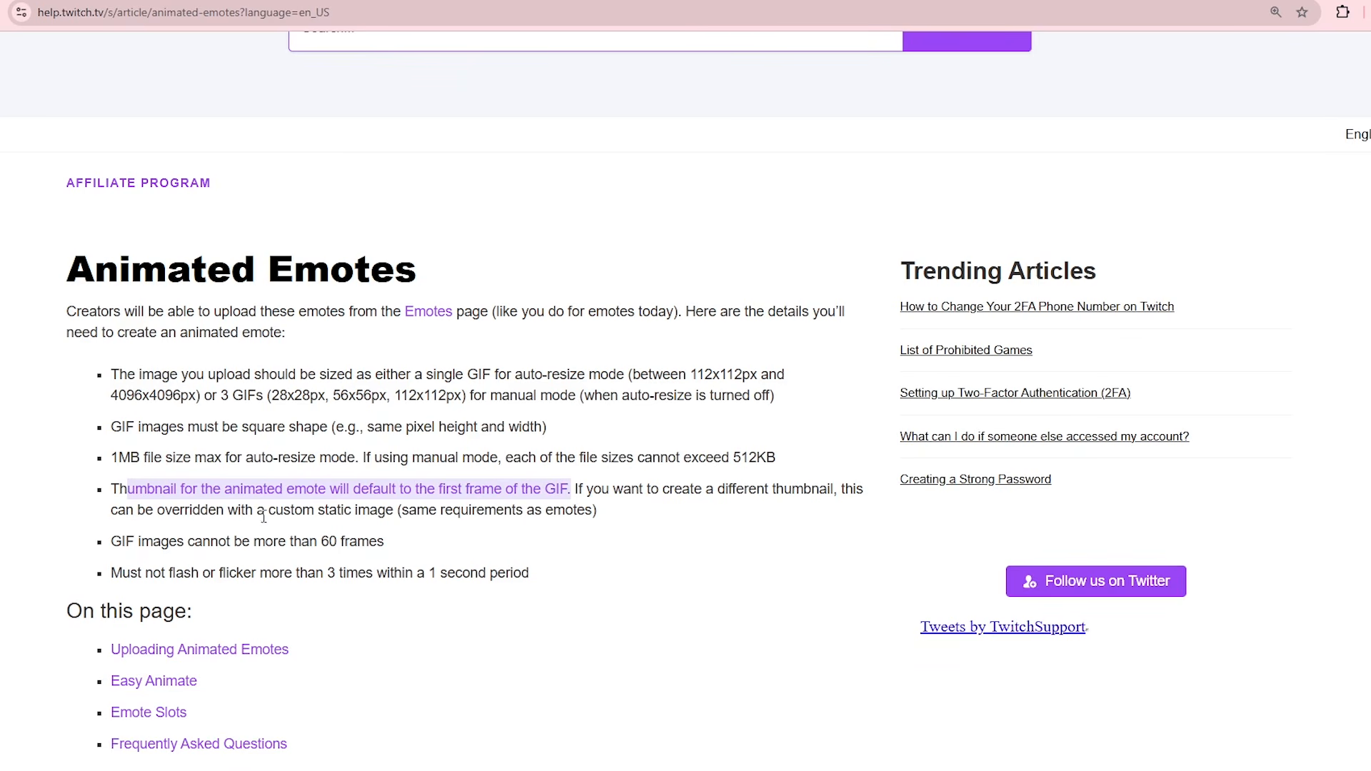
left_click(585, 526)
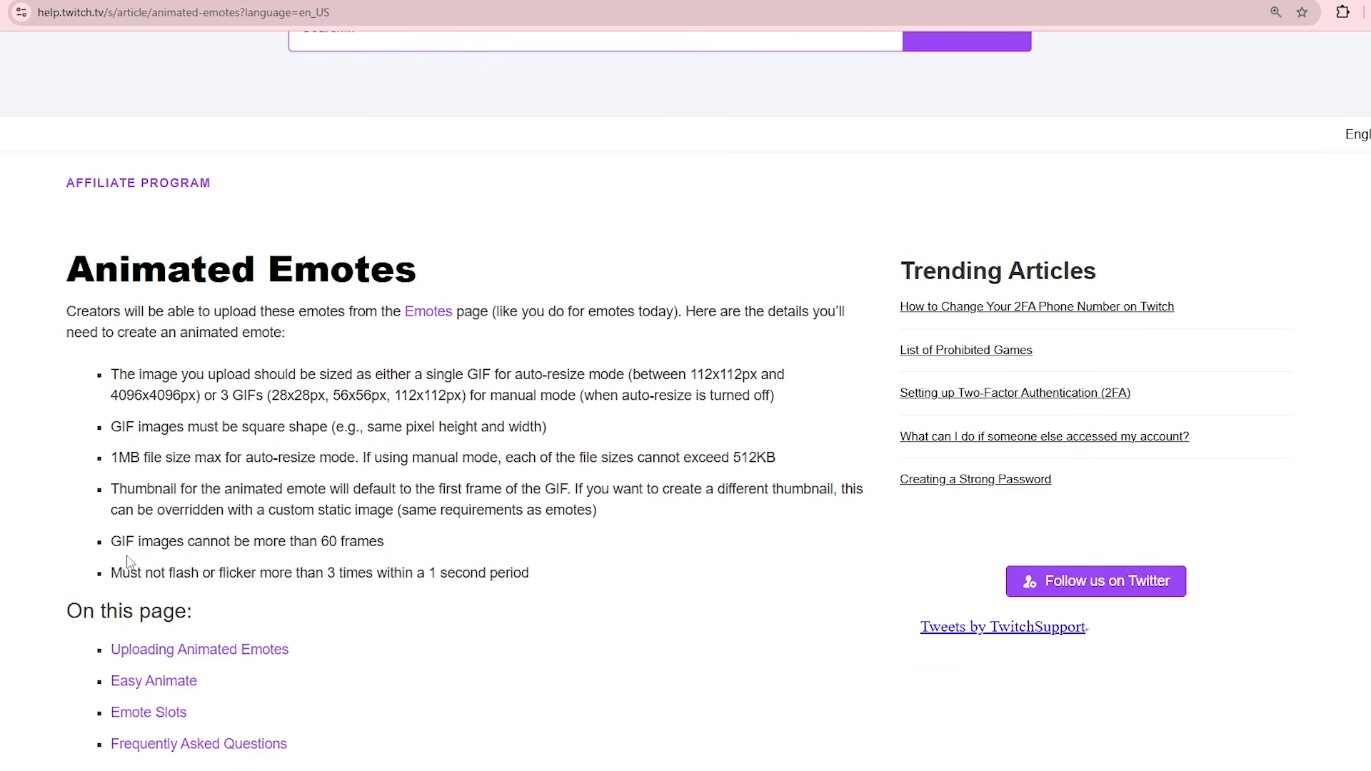
left_click_drag(113, 545, 389, 548)
left_click(392, 549)
left_click_drag(113, 576, 536, 579)
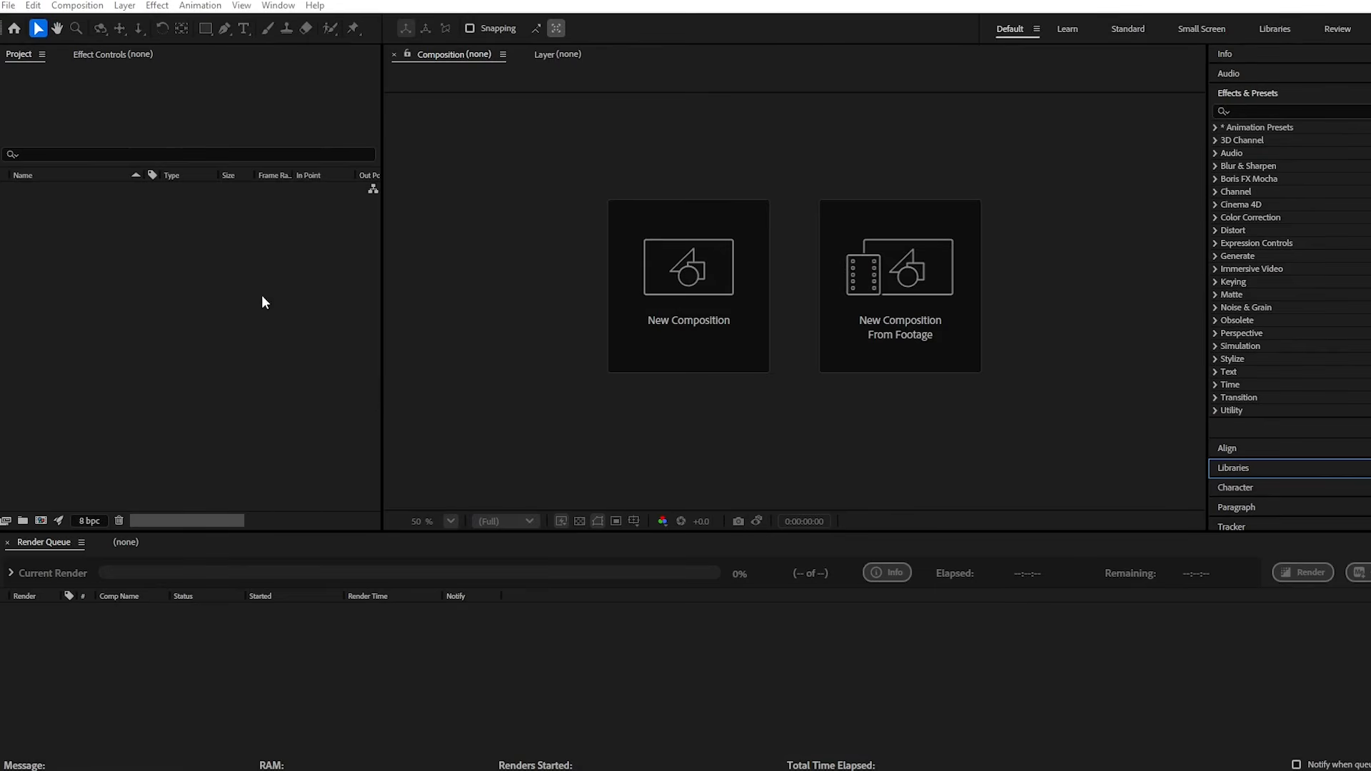
Switch to After Effects and start a new composition with a width and height of 500 px.
left_click(687, 265)
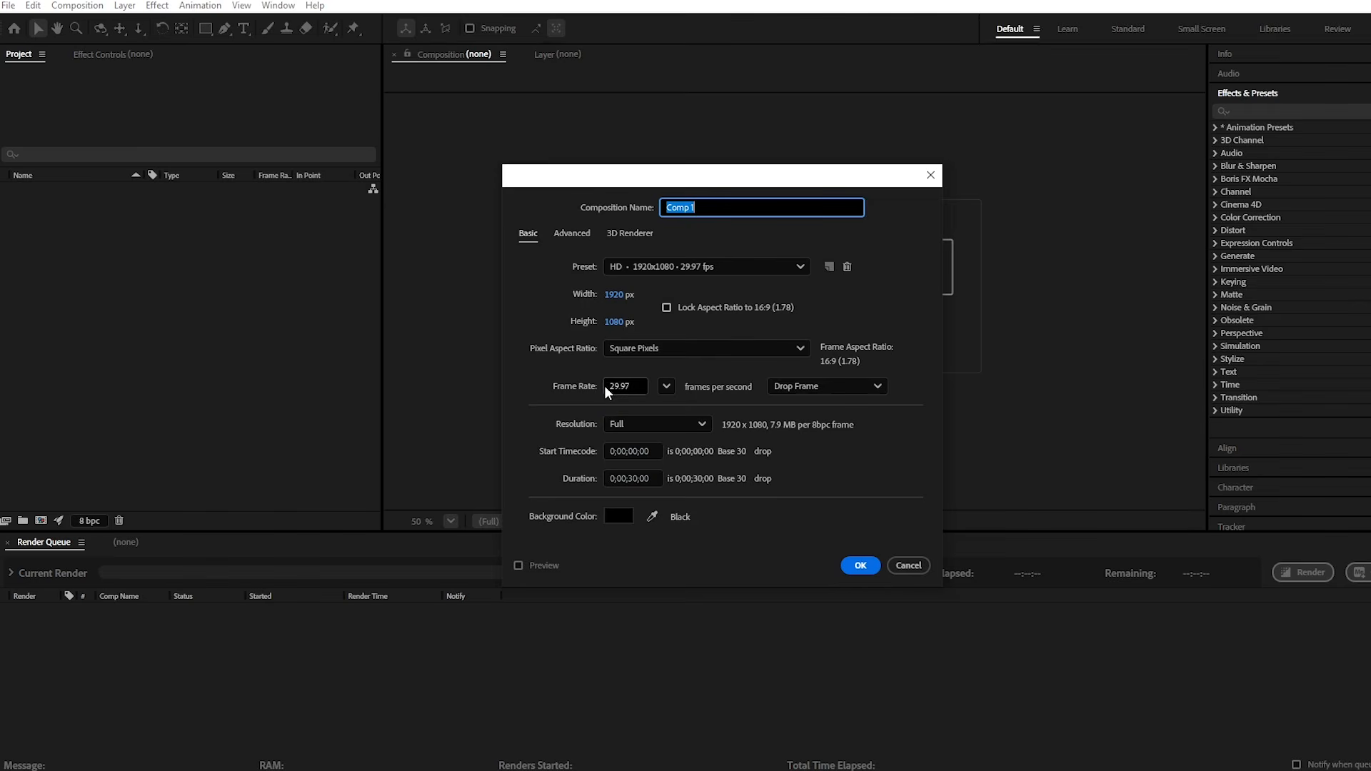
left_click(615, 294)
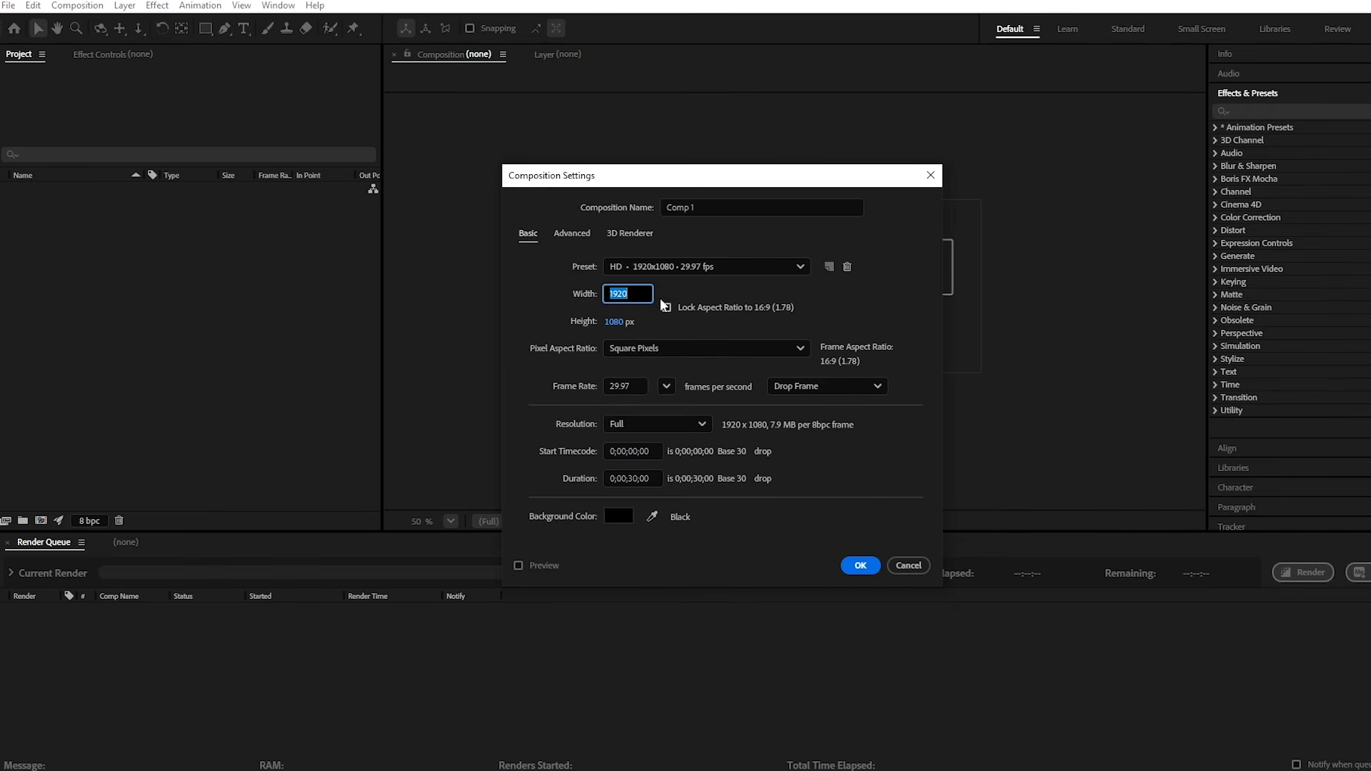
type("500")
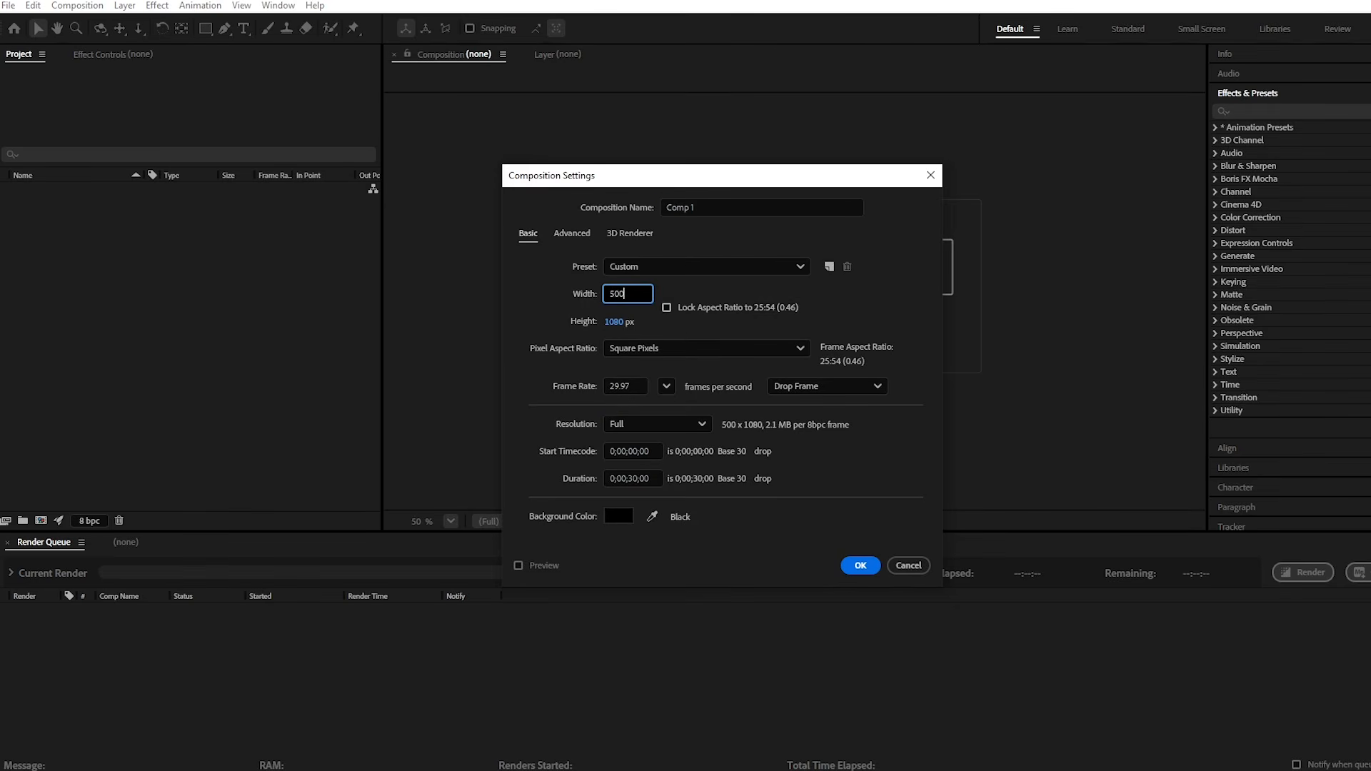
left_click(616, 321)
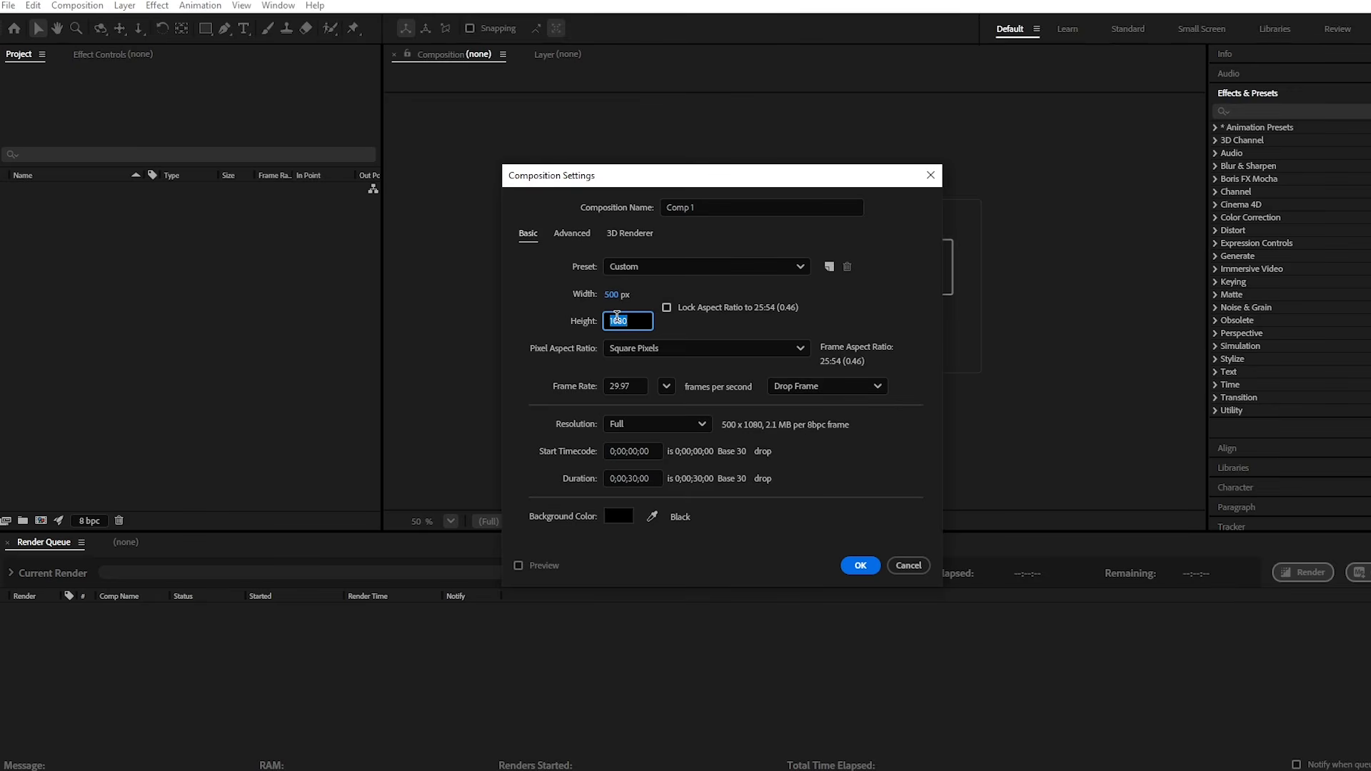
type("500")
left_click(525, 311)
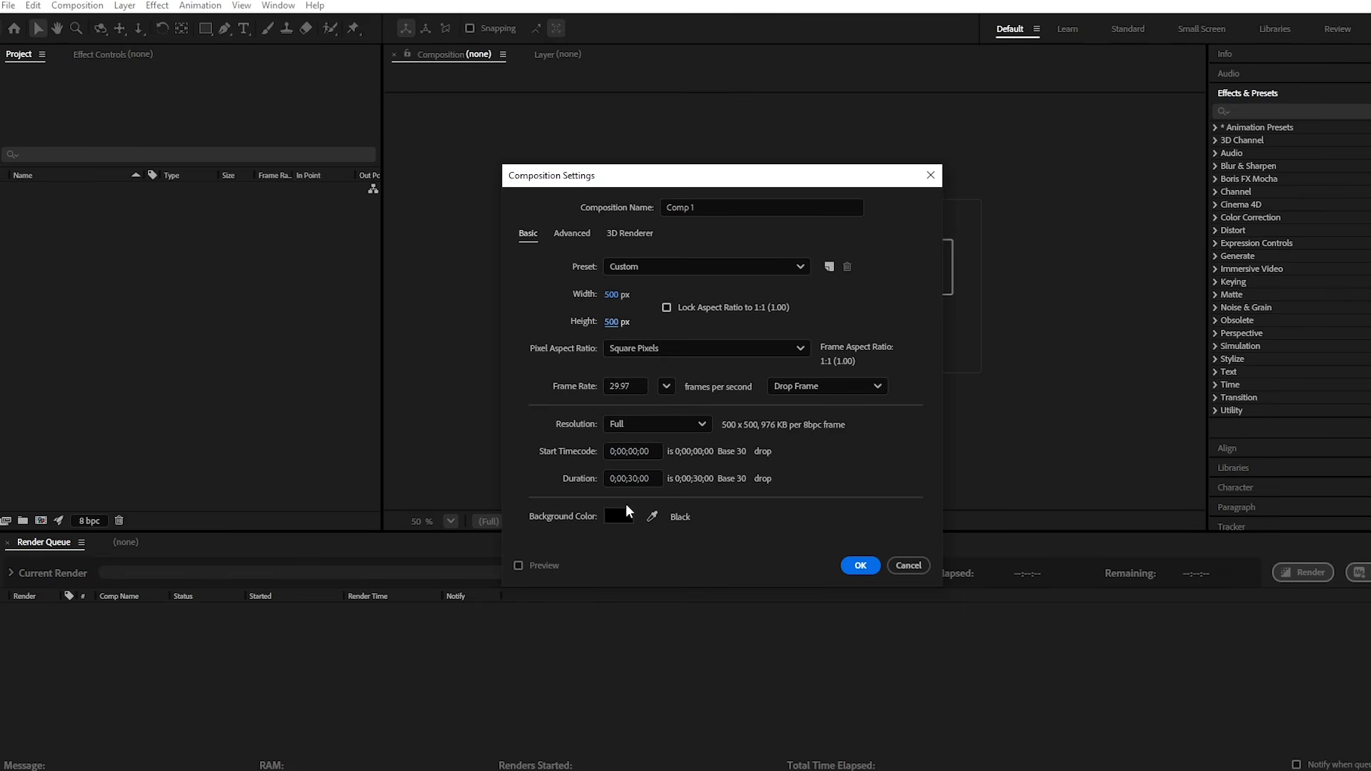
Set the new composition's duration to 0;00;02;00.
left_click(635, 479)
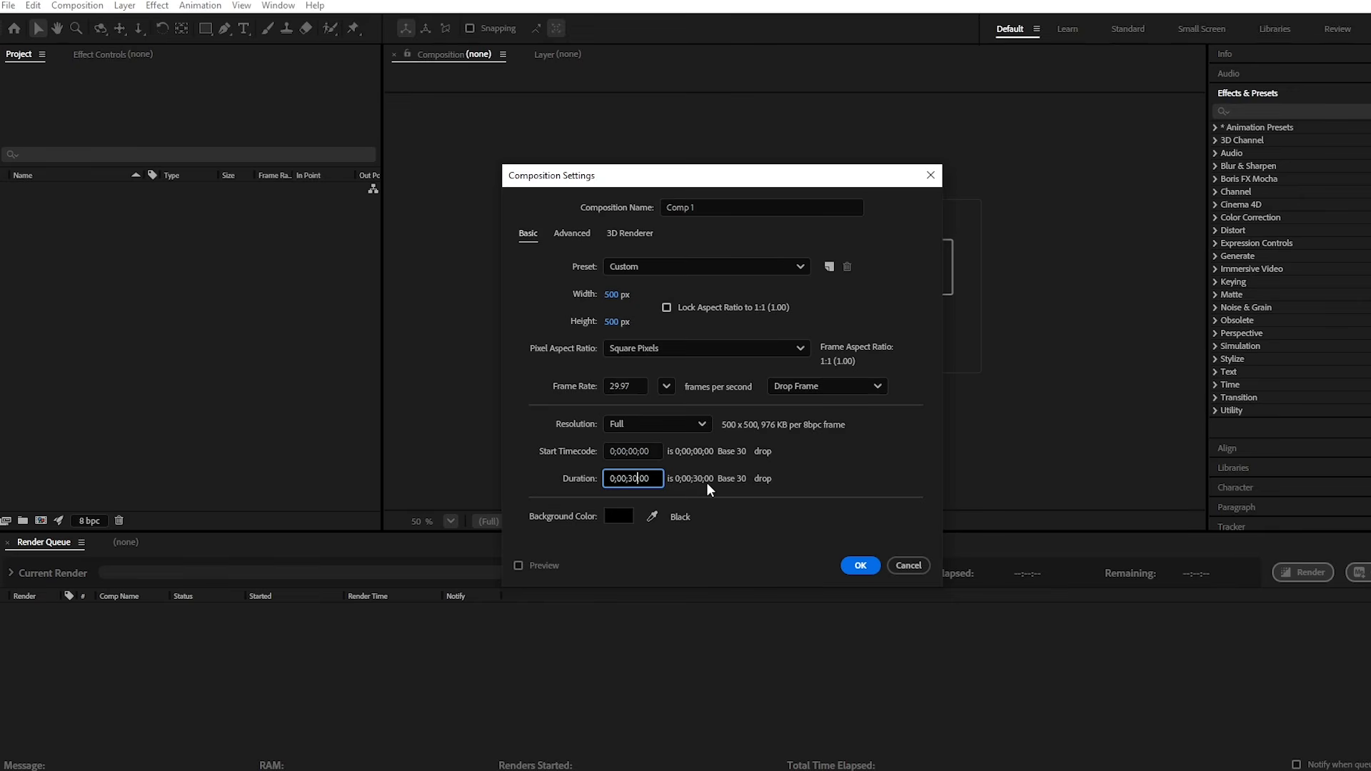
key("BackSpace")
key("BackSpace")
type("02")
Change the composition's background color to light gray and create the composition.
left_click(627, 516)
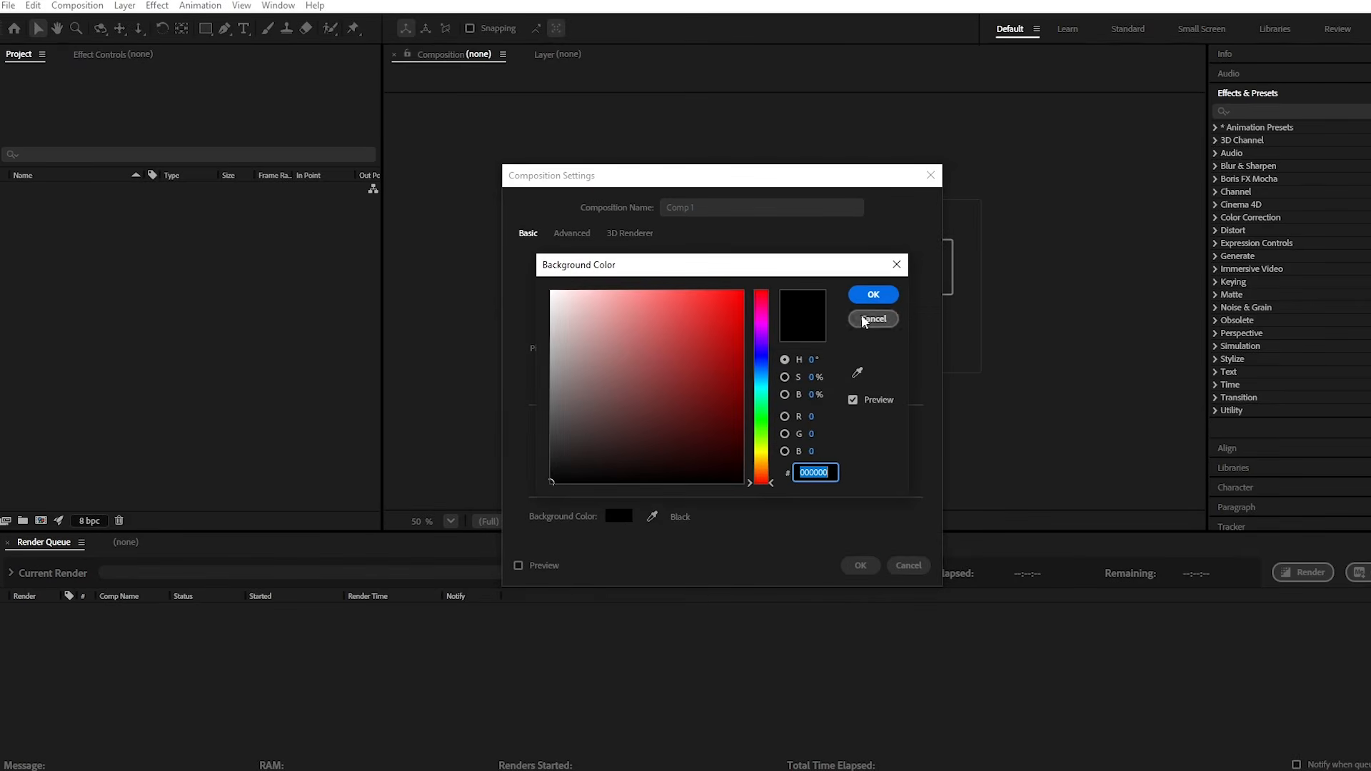
left_click(872, 295)
left_click(628, 519)
left_click_drag(554, 400, 447, 354)
left_click(872, 295)
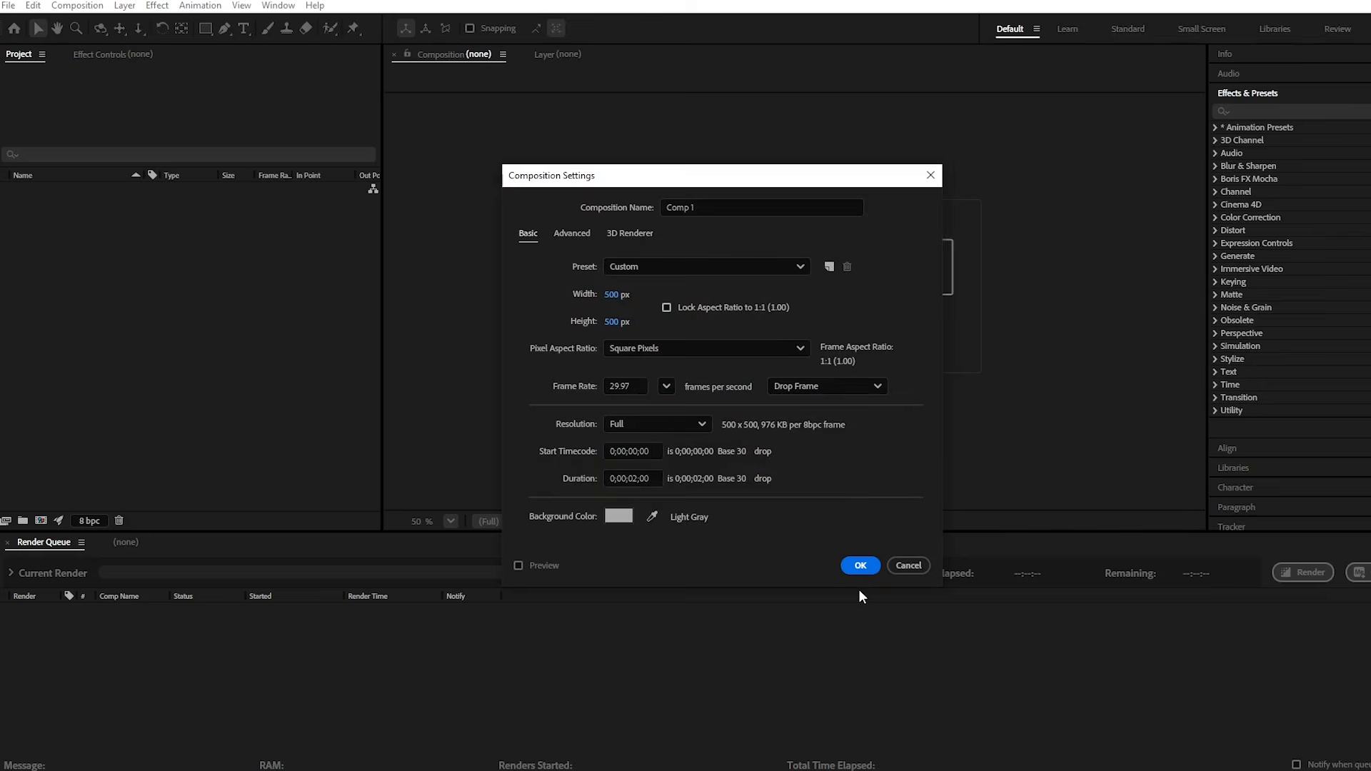
left_click(874, 565)
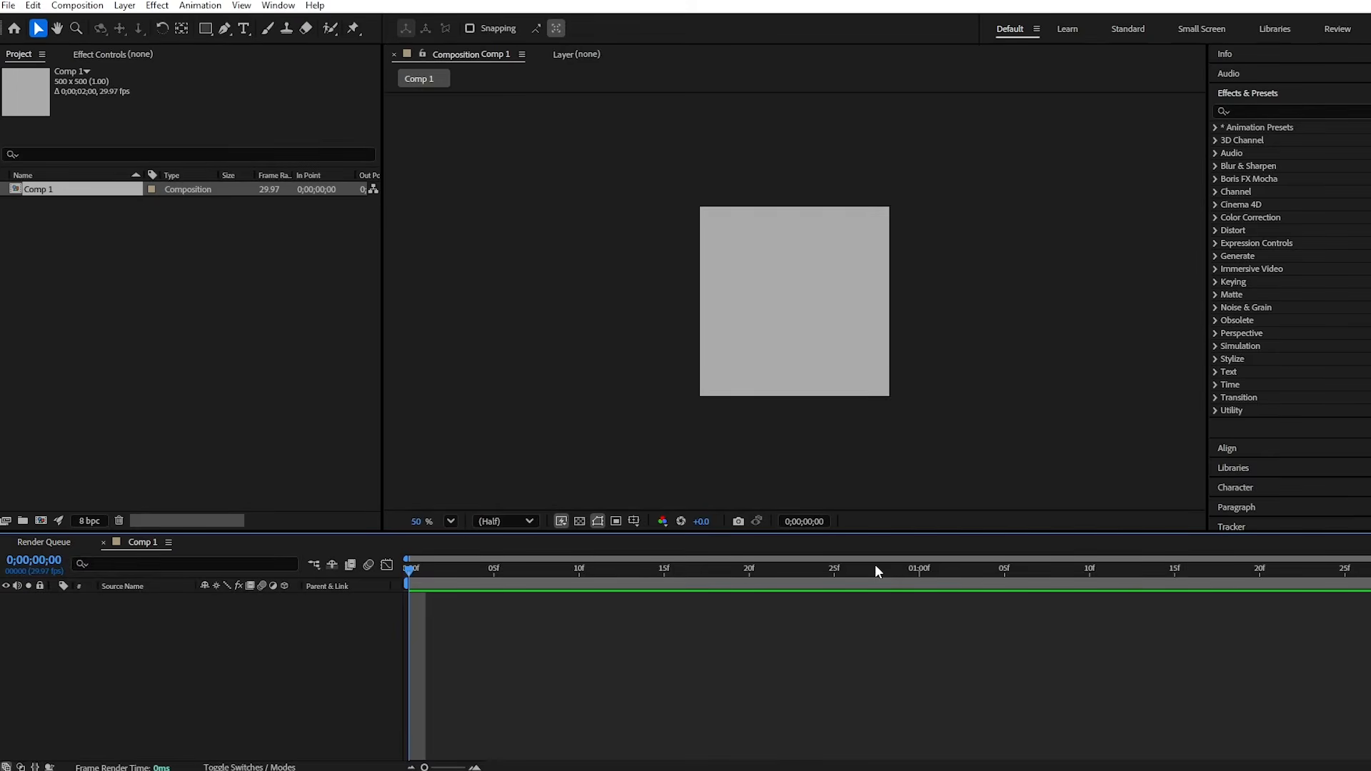
Save the new project as a project file.
scroll(851, 401, "up", 2)
left_click(8, 5)
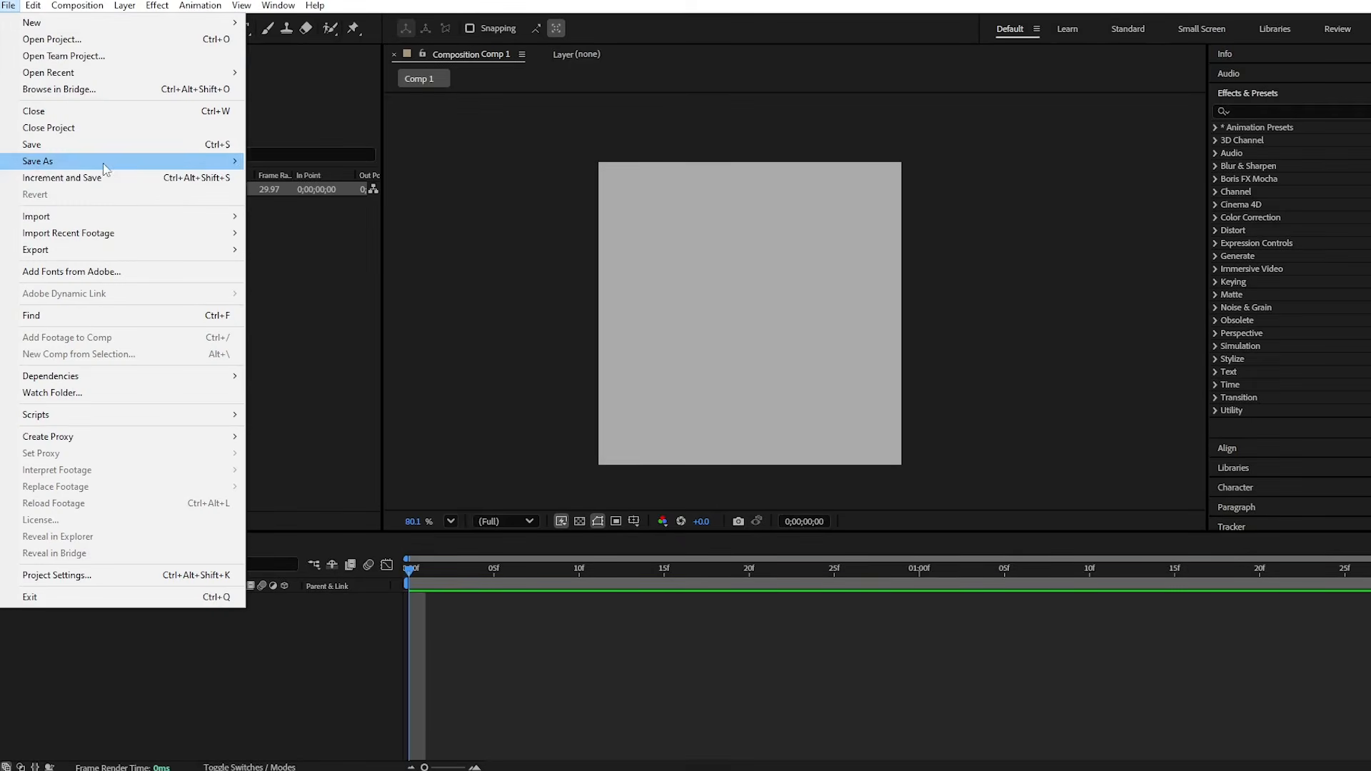
mouse_move(98, 163)
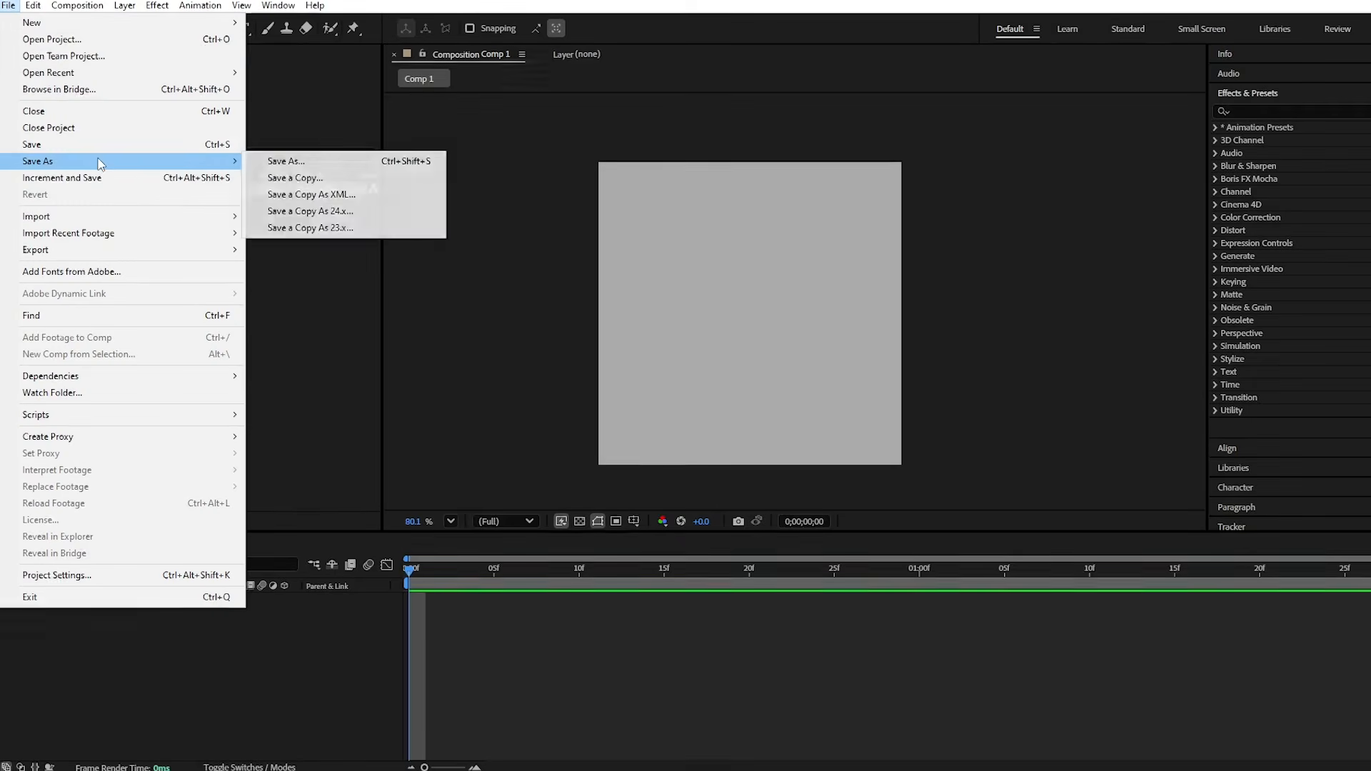
left_click(475, 200)
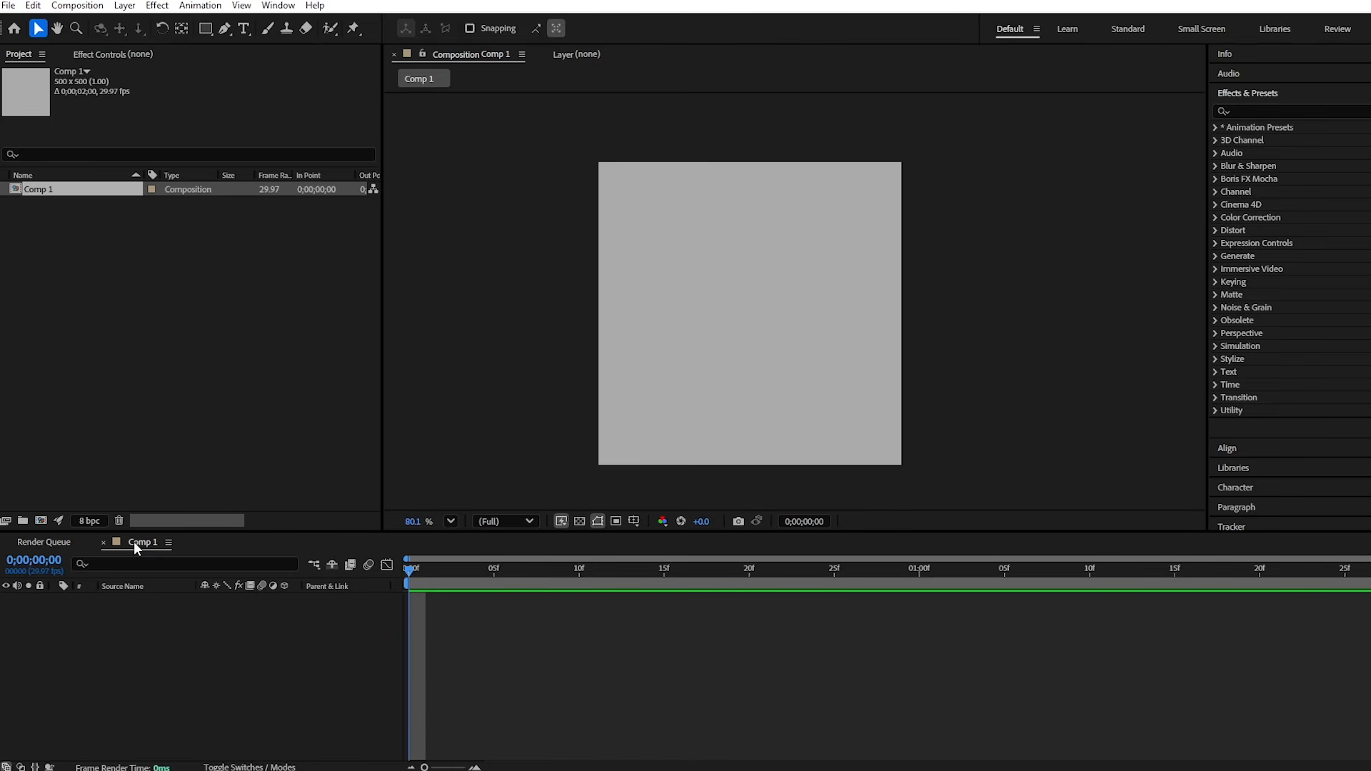
Import Princess sailor moon Heart animation prep.psd as Composition - Retain Layer Sizes with editable layer styles, and open the imported composition.
left_click(10, 7)
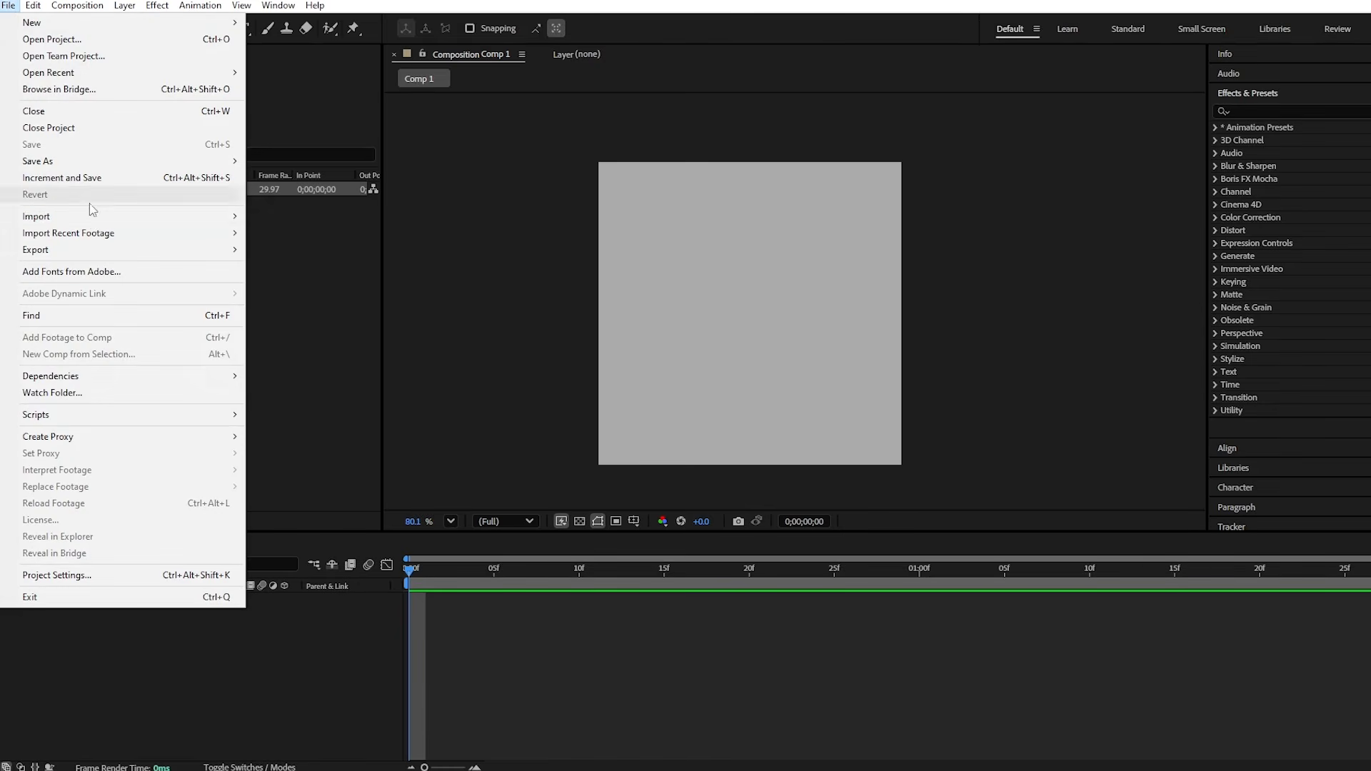
mouse_move(93, 216)
left_click(313, 218)
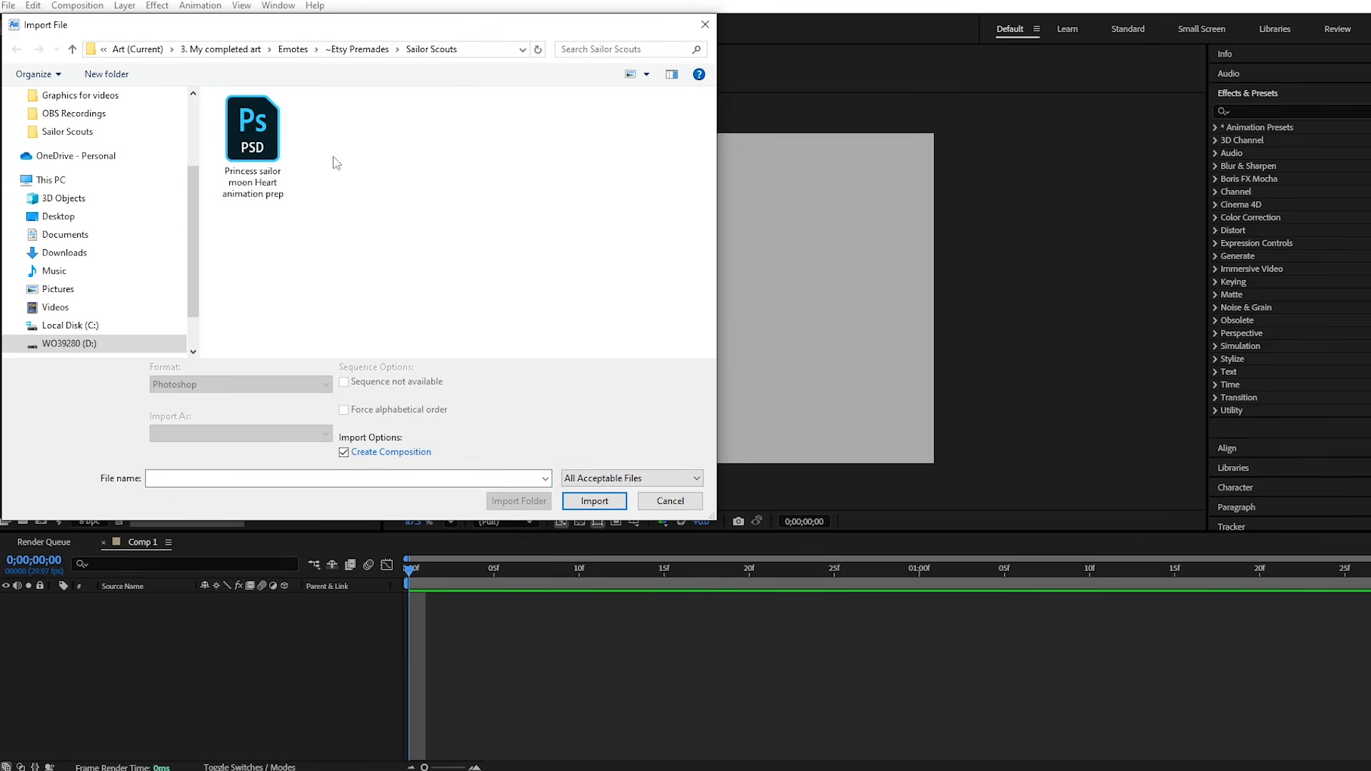
left_click(253, 140)
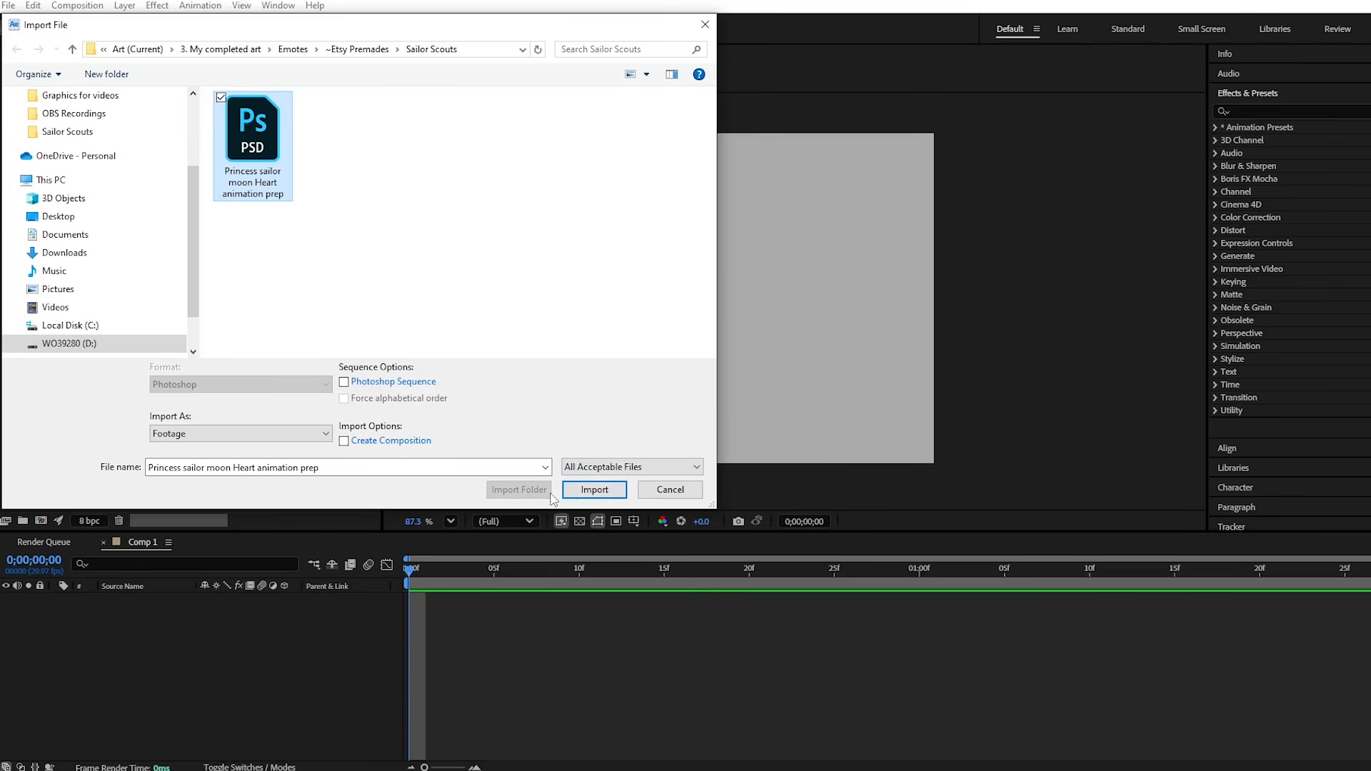
left_click(594, 490)
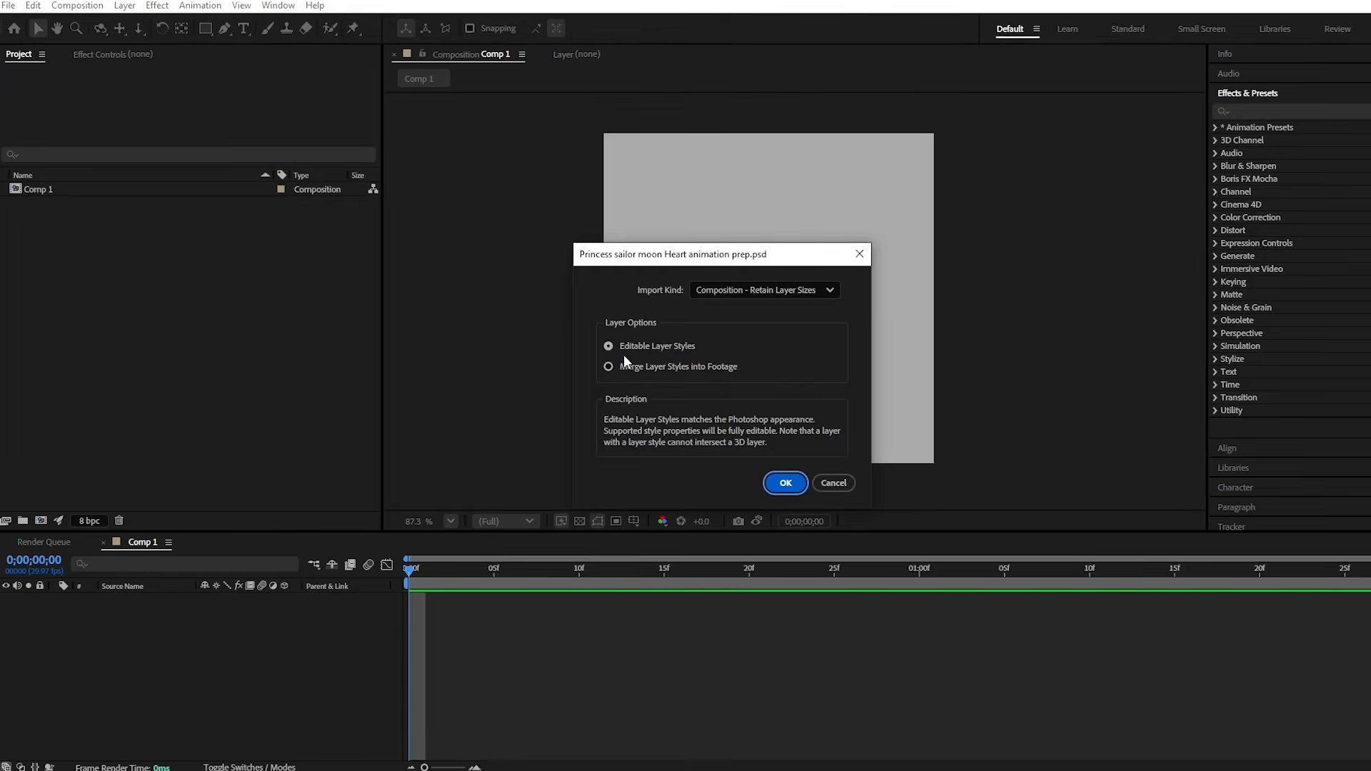
key("Return")
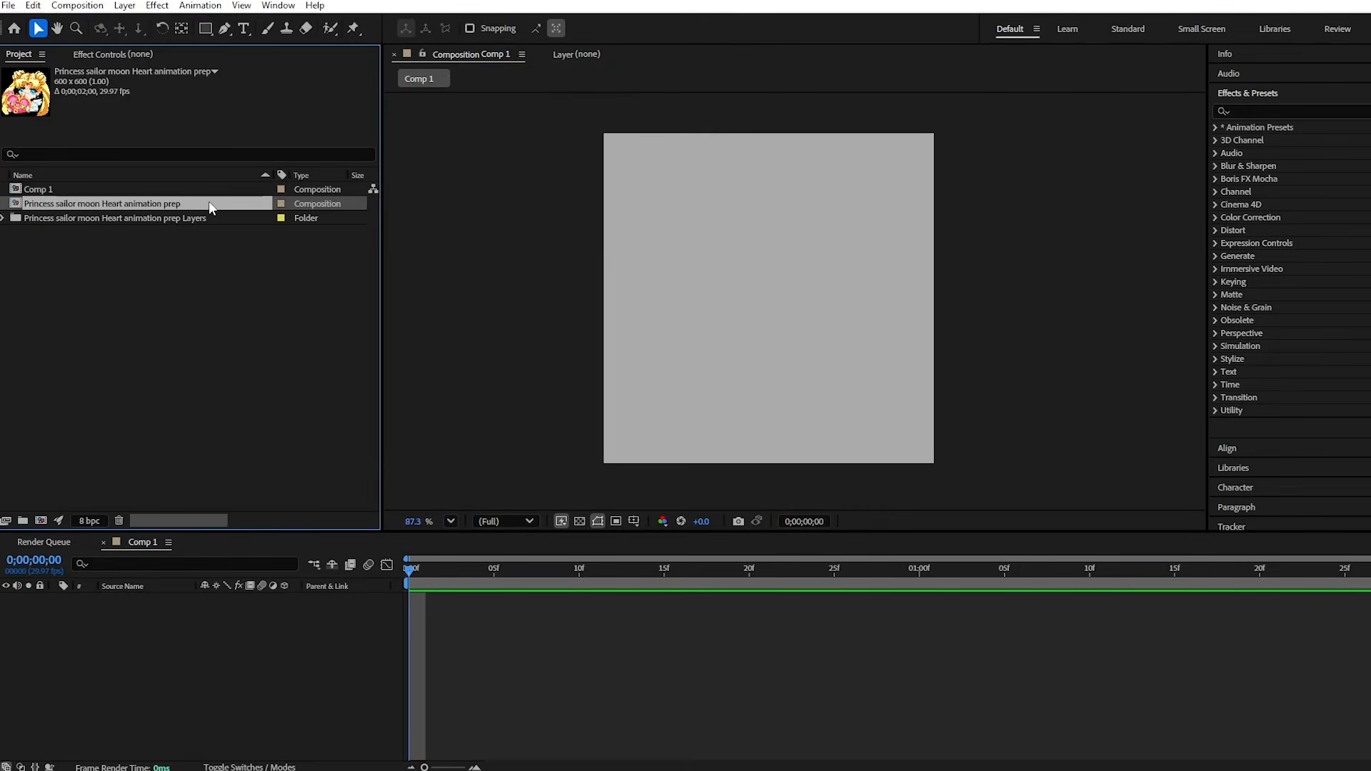
double_click(16, 205)
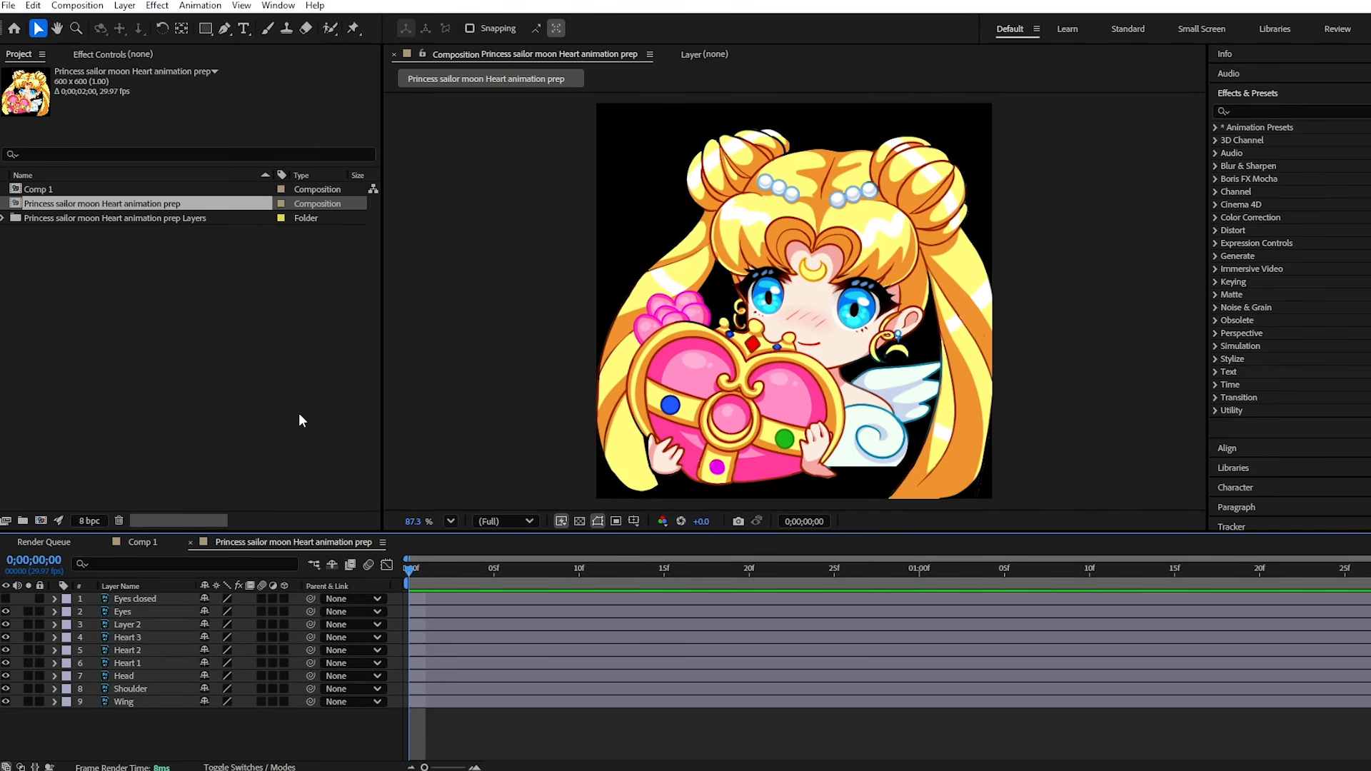
Set the imported Princess sailor moon composition's width and height to 500 px in its composition settings.
left_click(88, 7)
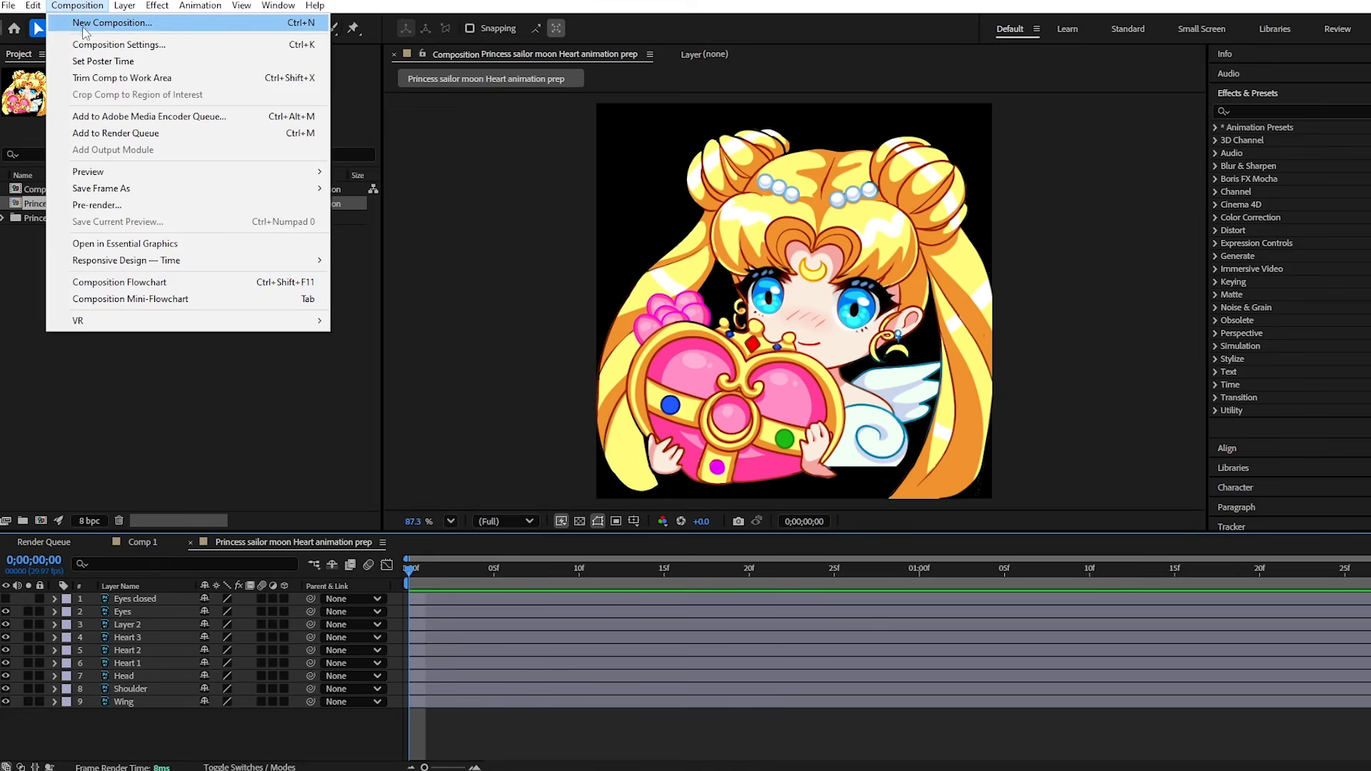
left_click(150, 45)
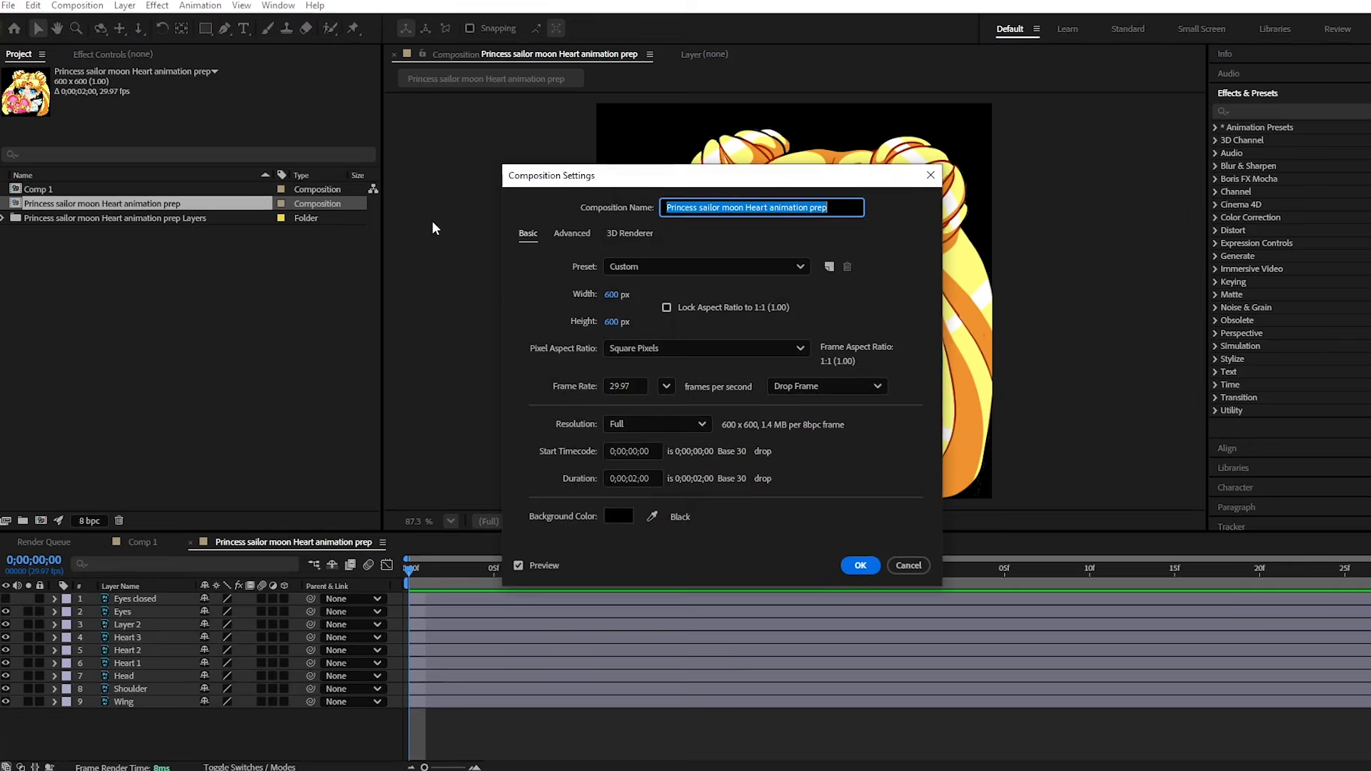
left_click(616, 294)
type("500")
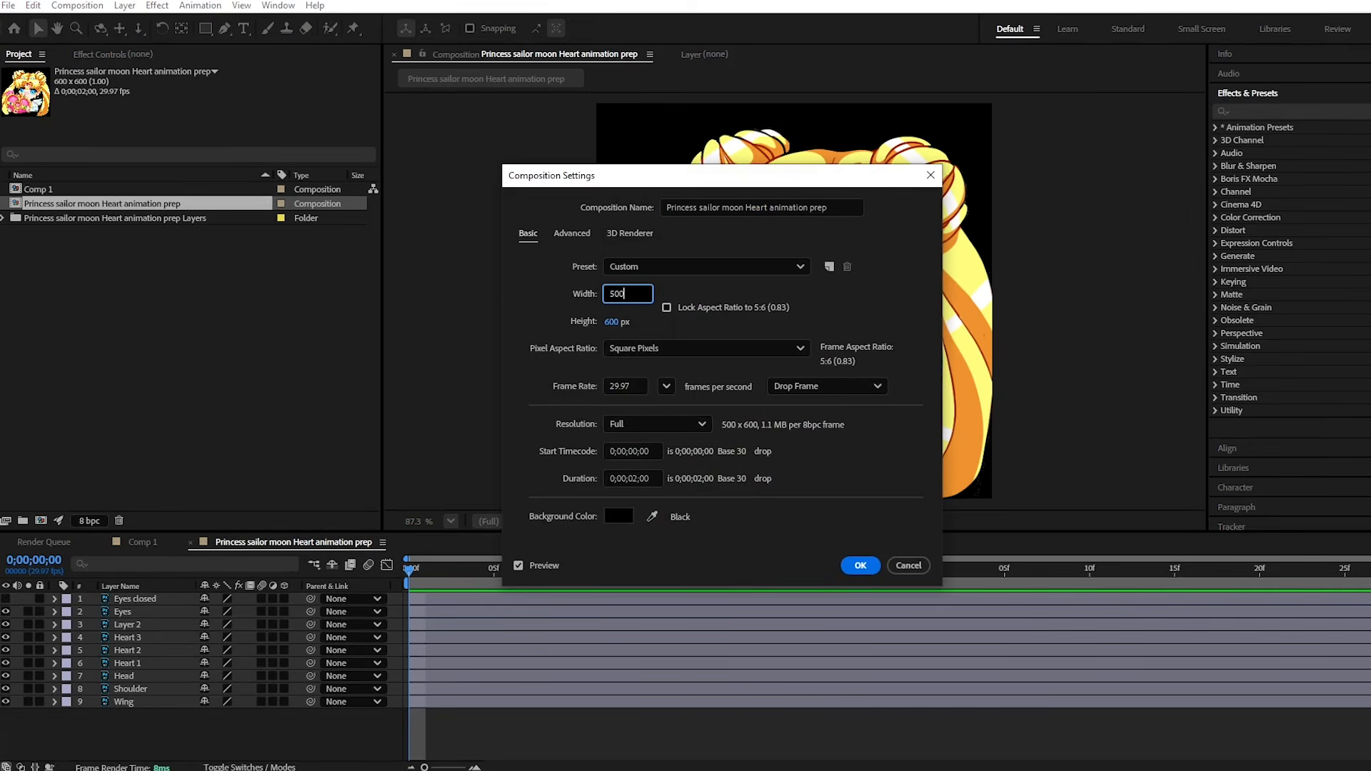
key("Tab")
type("500")
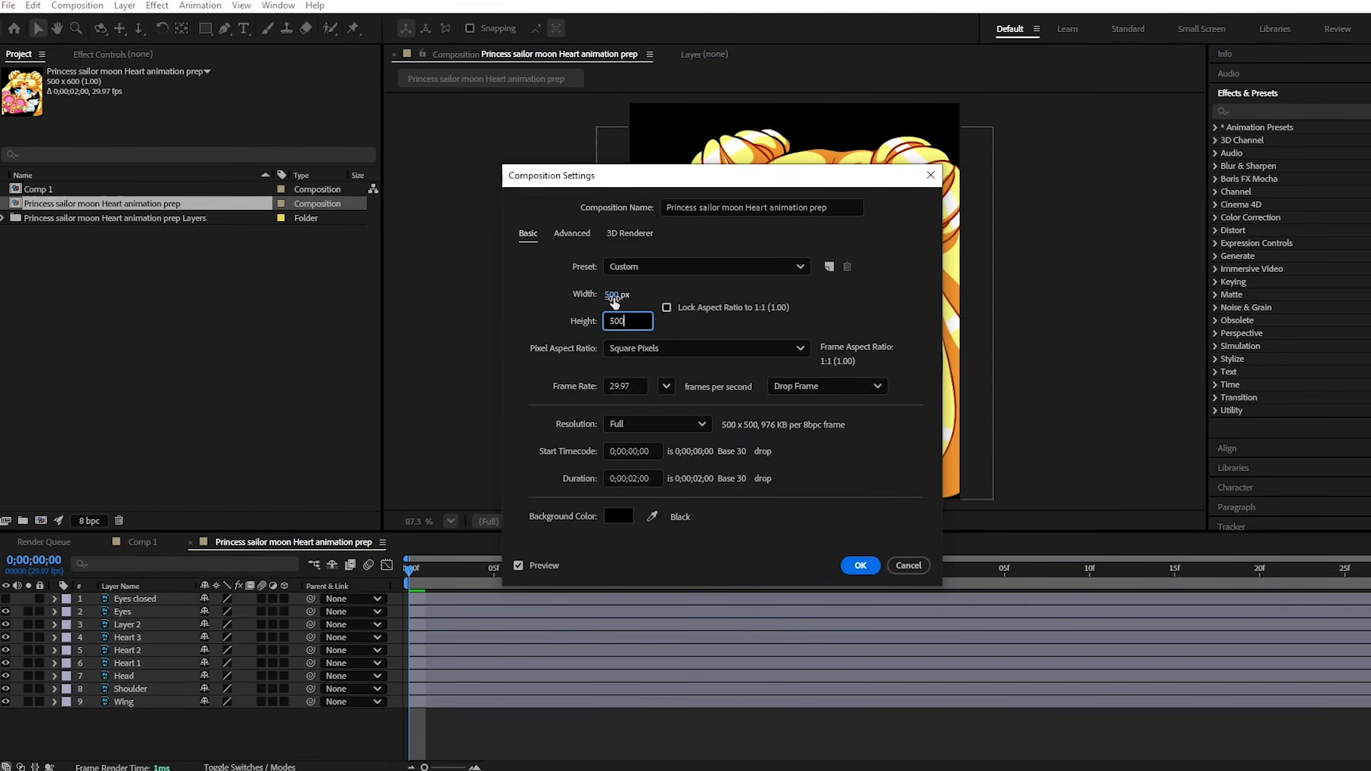
left_click(882, 296)
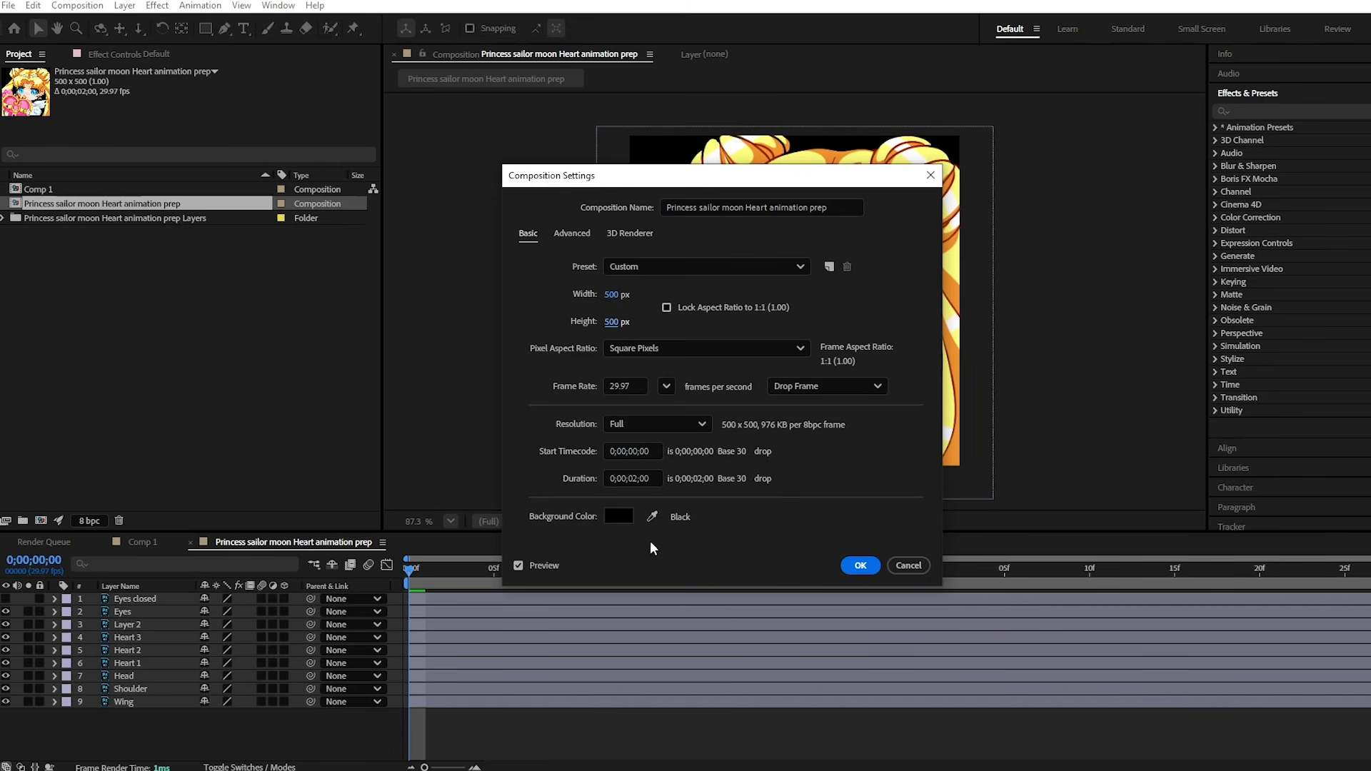
Change the imported composition's background color to light gray A5A5A5 and apply the composition settings.
left_click(619, 517)
left_click_drag(593, 353, 517, 357)
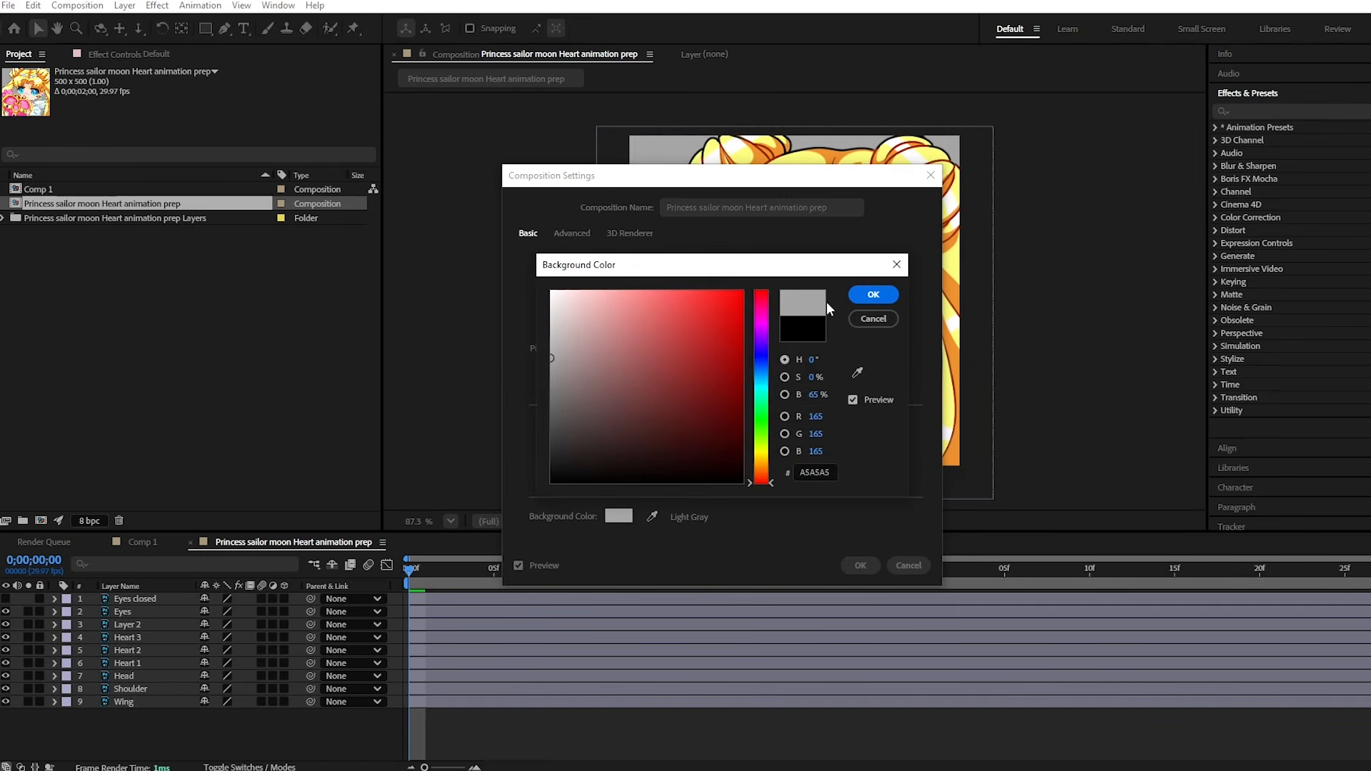
left_click(875, 294)
left_click(860, 565)
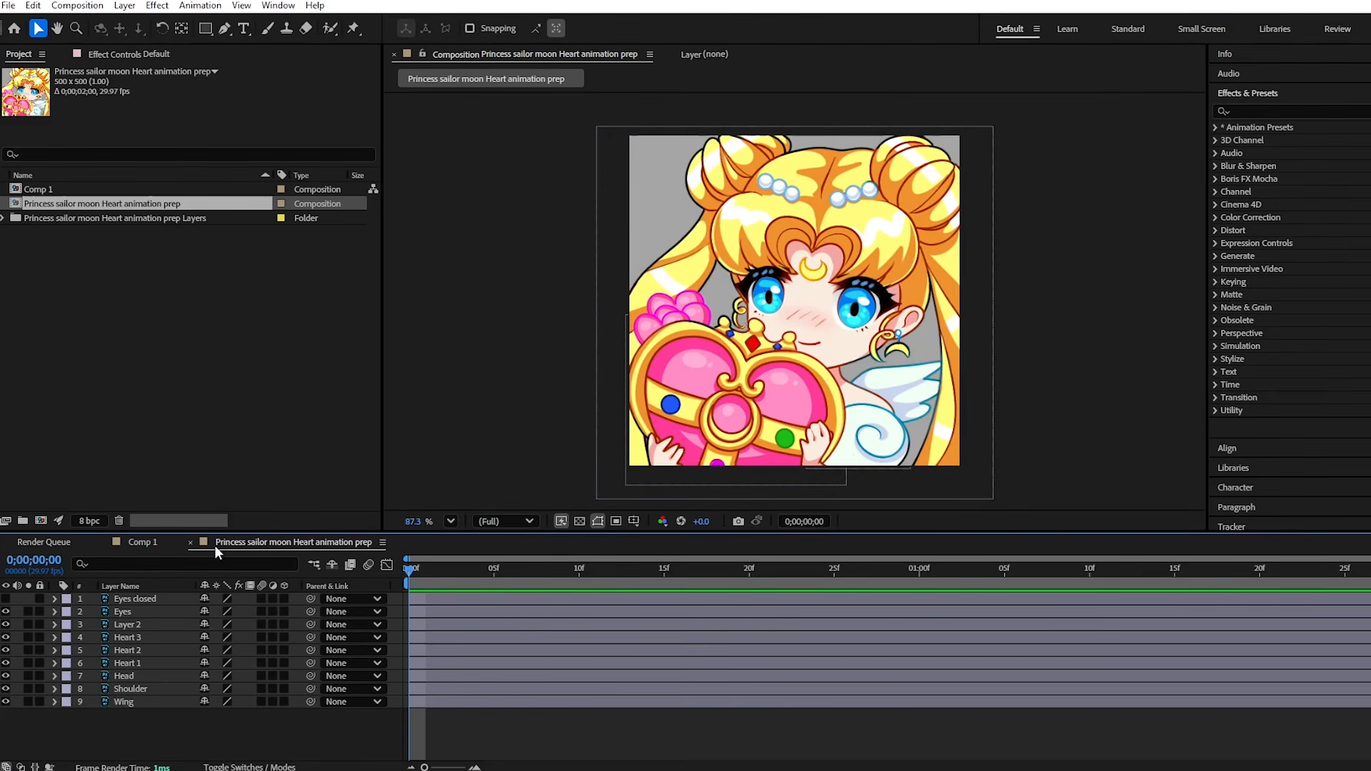
Compare the empty Comp 1 with the layered contents of the imported Princess sailor moon composition.
left_click(147, 543)
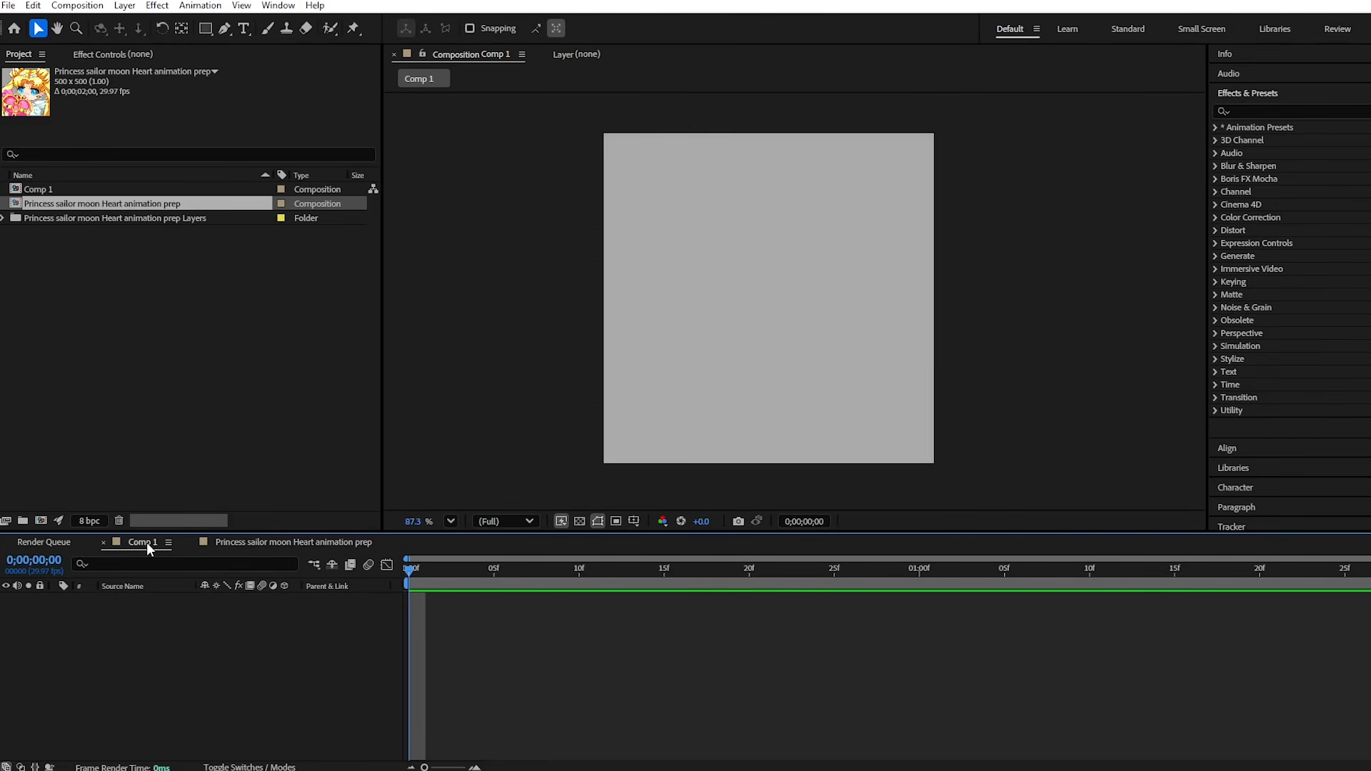
left_click(270, 546)
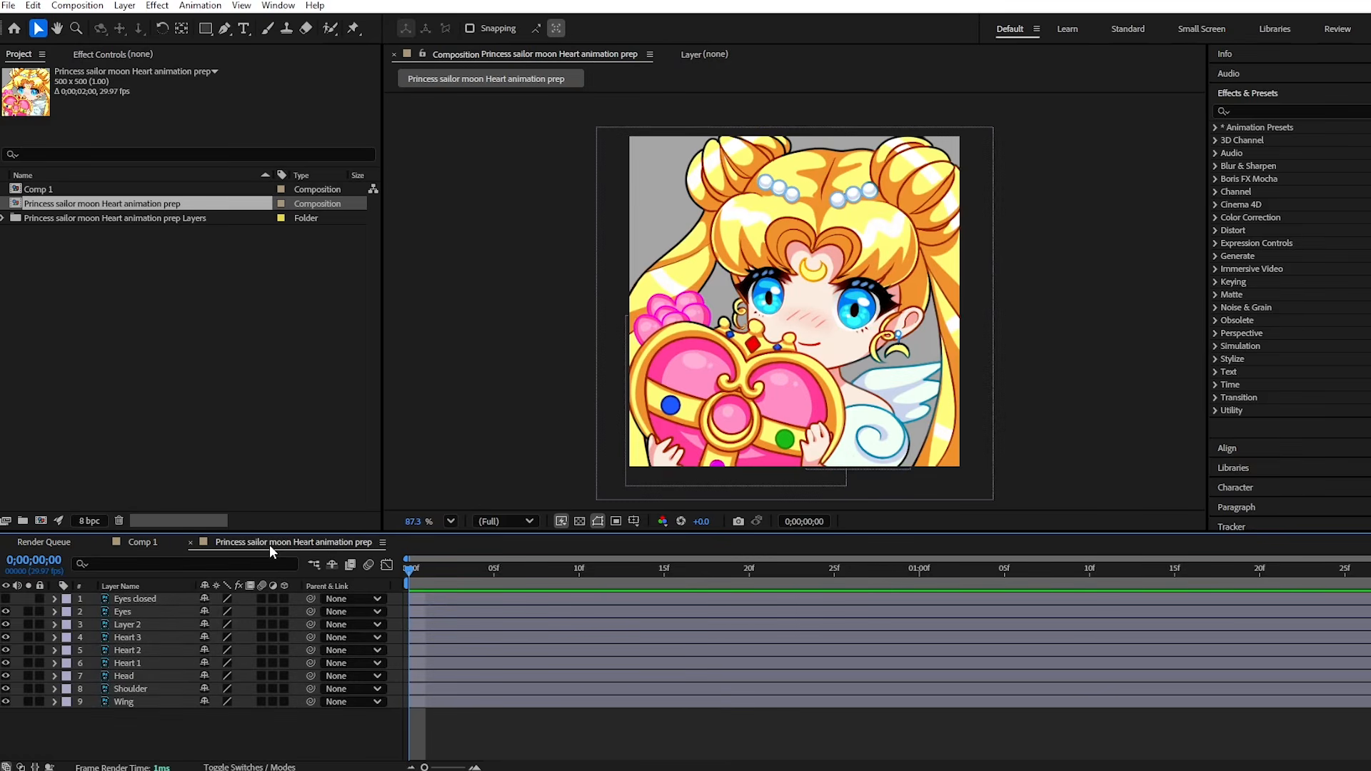
left_click(138, 549)
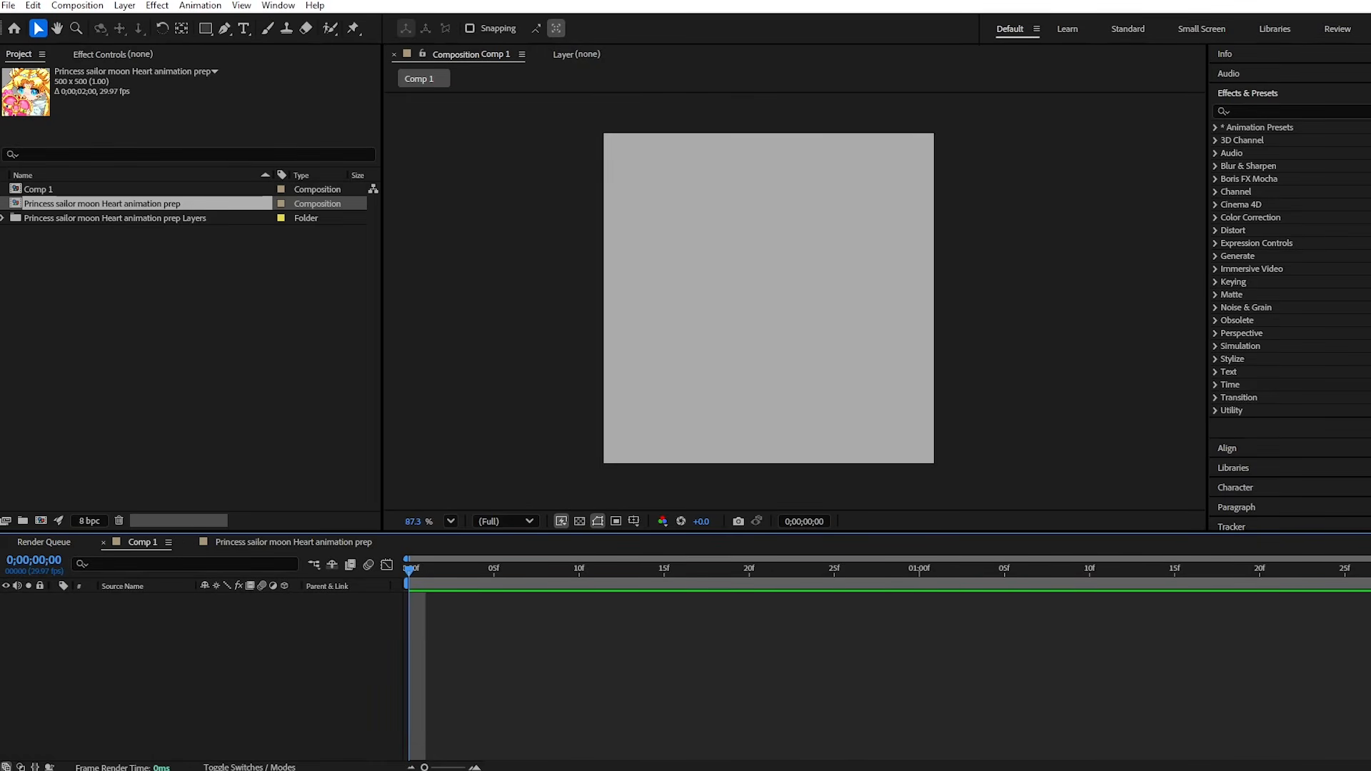
left_click(271, 543)
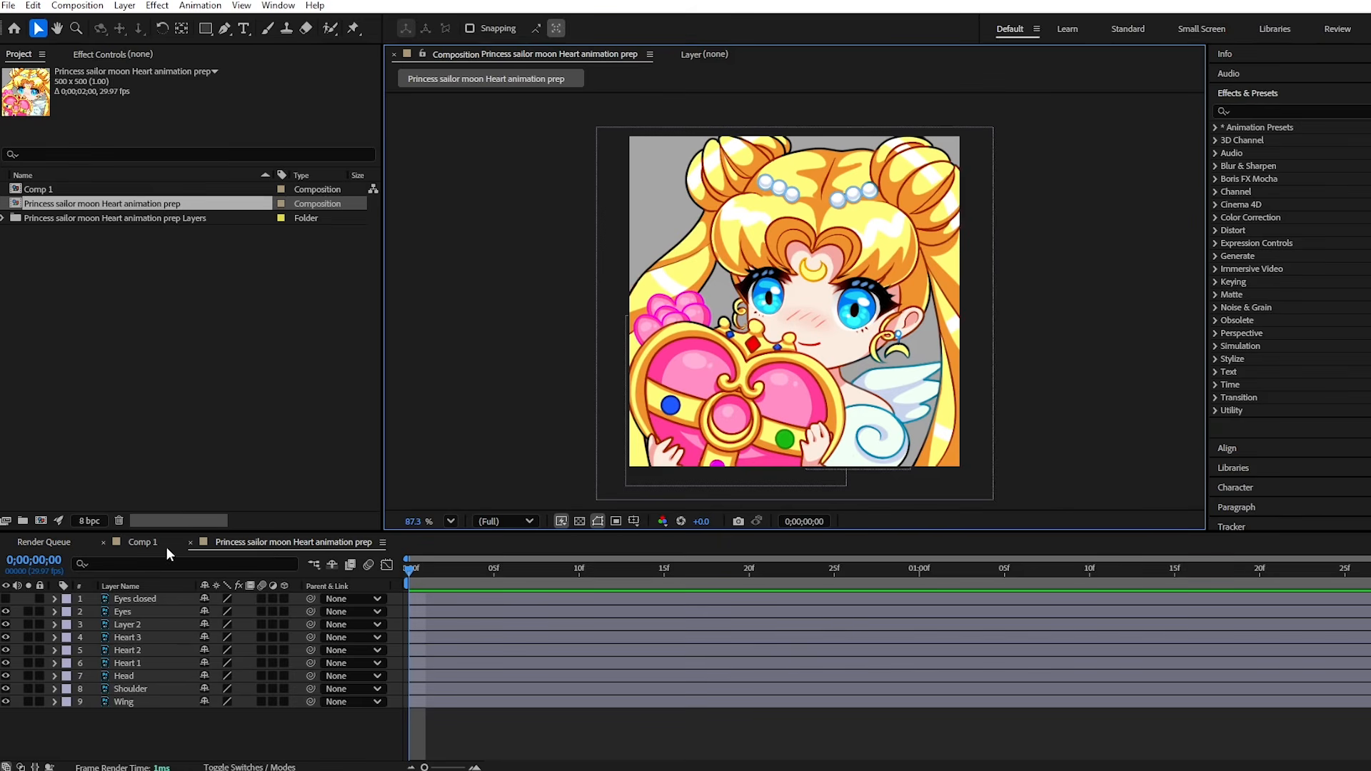
left_click(146, 543)
left_click(270, 543)
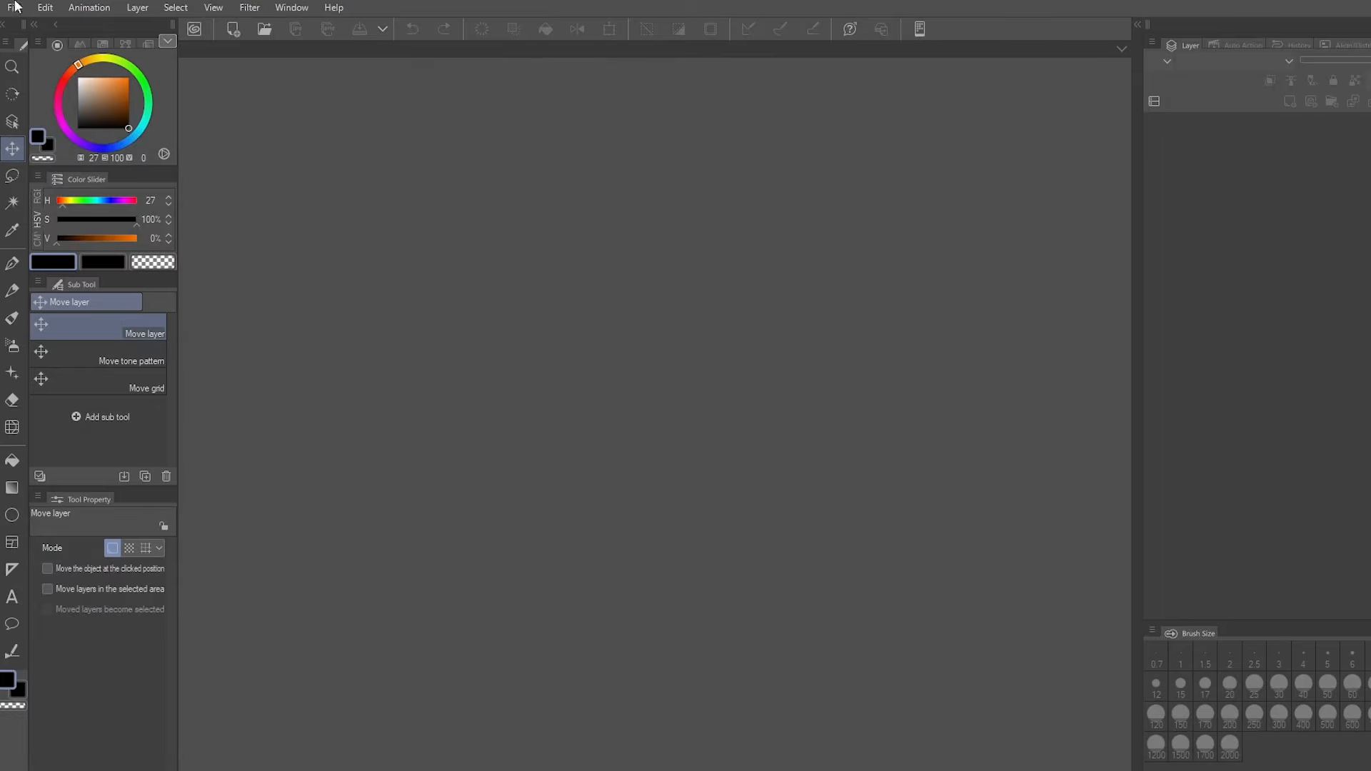
Switch to Clip Studio Paint and create a new 1000 x 1000 px color illustration at 300 resolution.
left_click(15, 7)
left_click(27, 29)
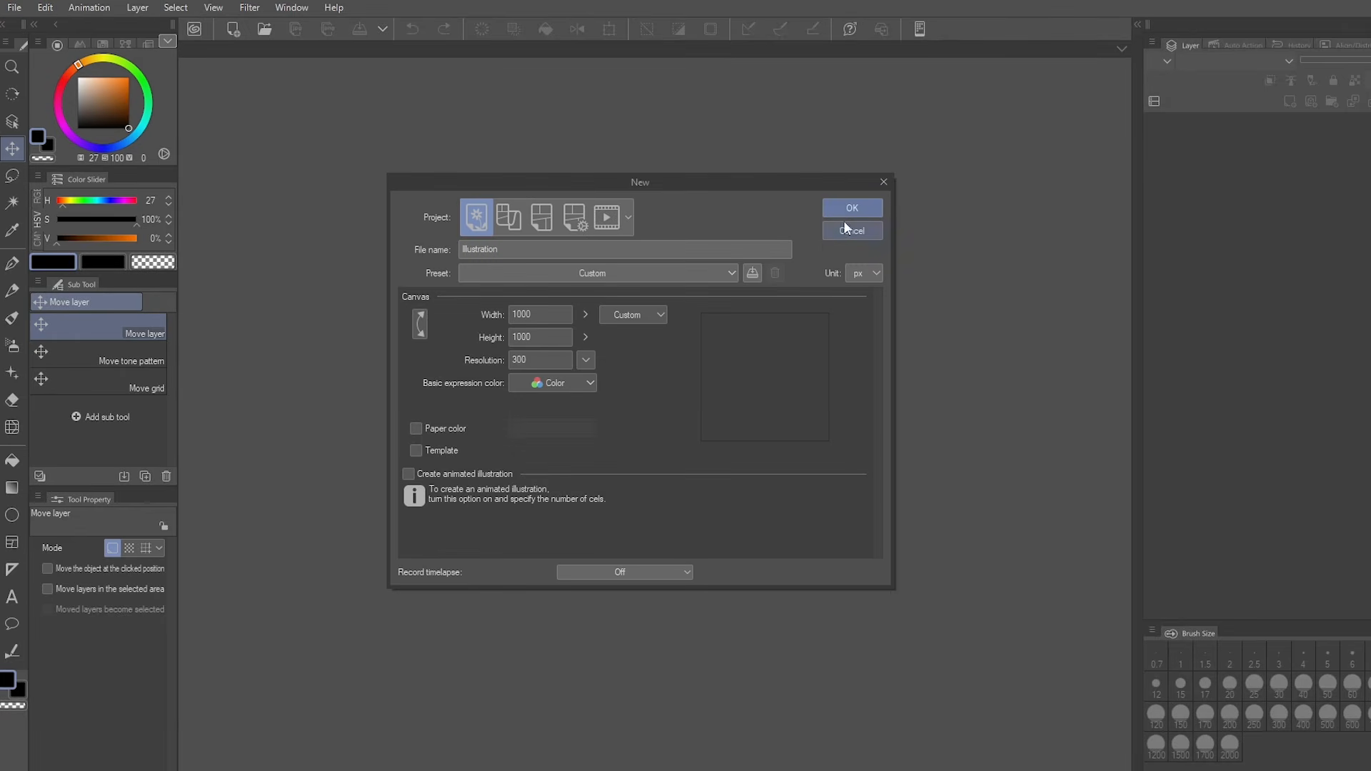
left_click(857, 210)
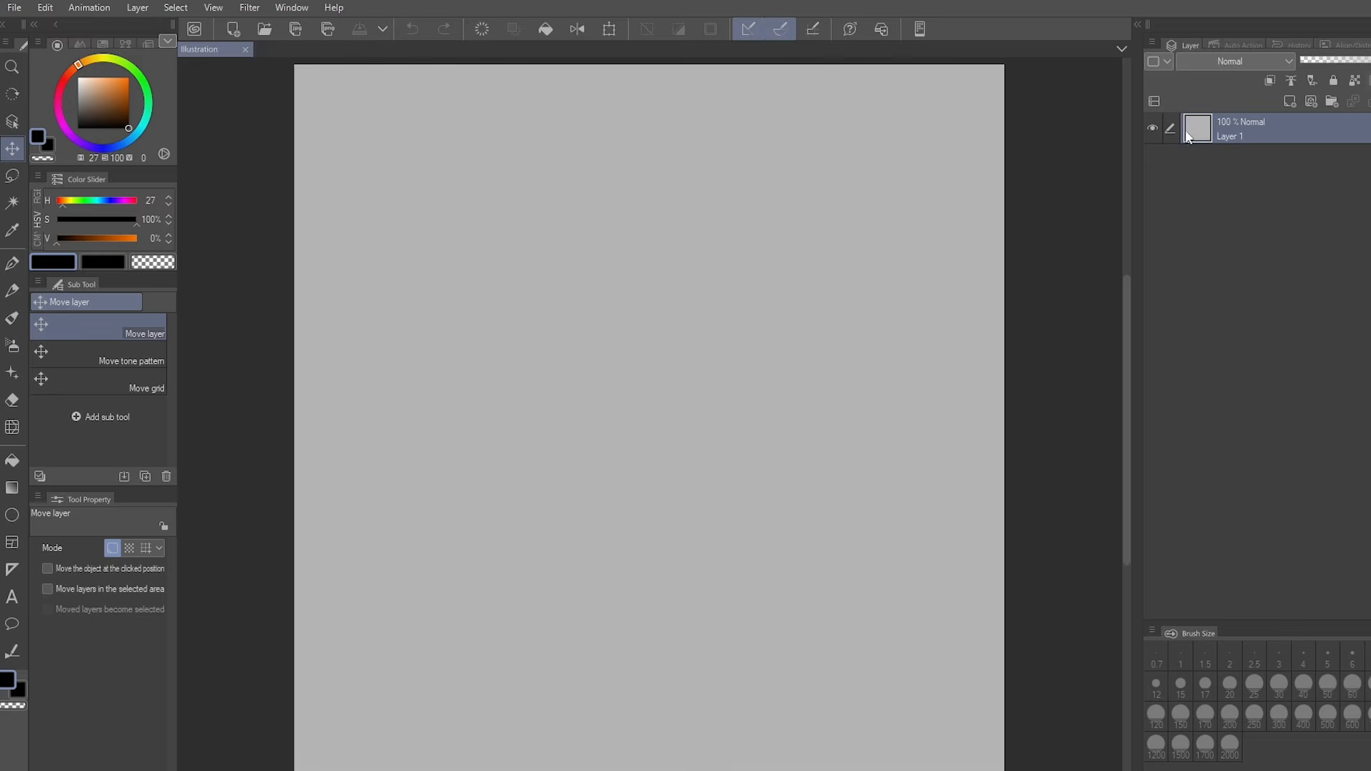
Sketch a rough round face outline with the black Lighter Pencil, and draw a smile and two eyes on a new layer above it.
key("p")
mouse_move(798, 265)
left_mouse_down()
mouse_move(736, 226)
mouse_move(514, 281)
mouse_move(555, 504)
mouse_move(842, 522)
mouse_move(808, 275)
left_mouse_up()
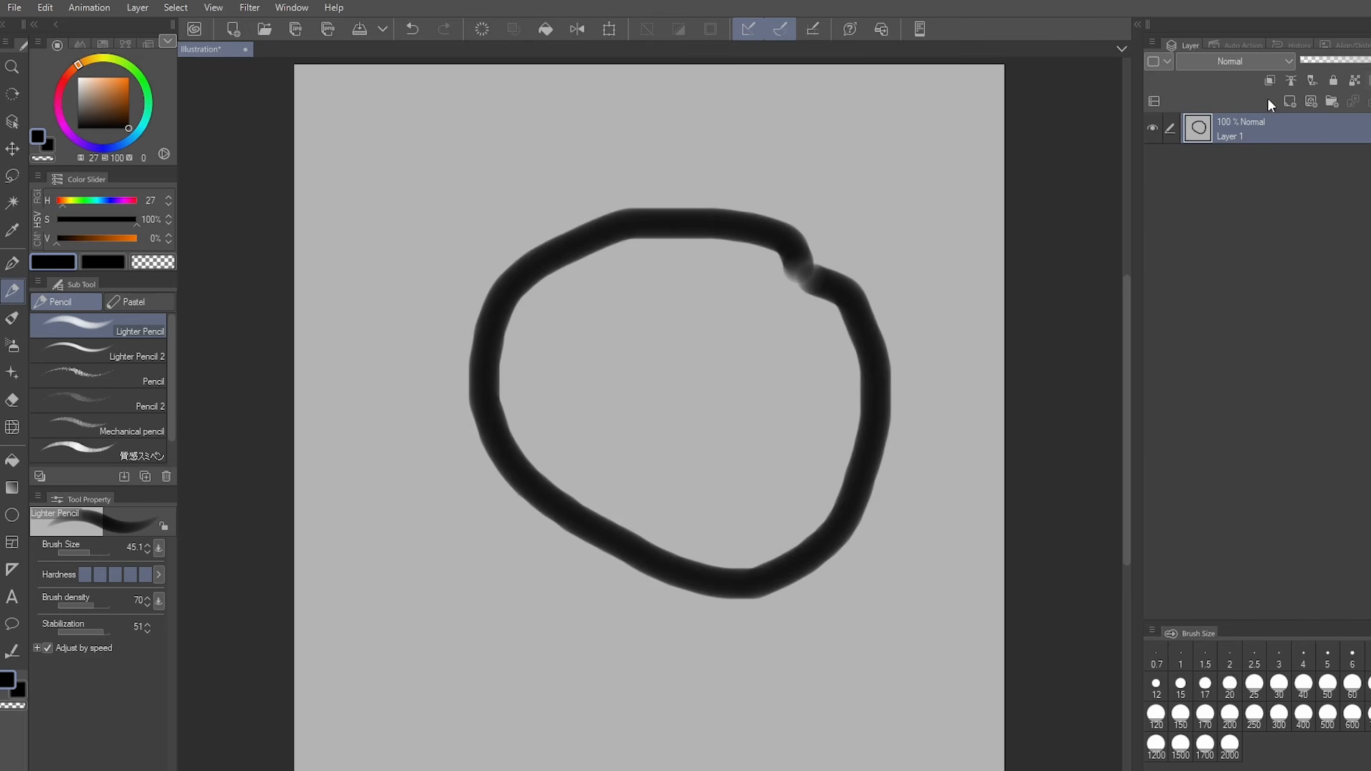
left_click(1290, 100)
mouse_move(622, 422)
left_mouse_down()
mouse_move(739, 447)
mouse_move(763, 407)
left_mouse_up()
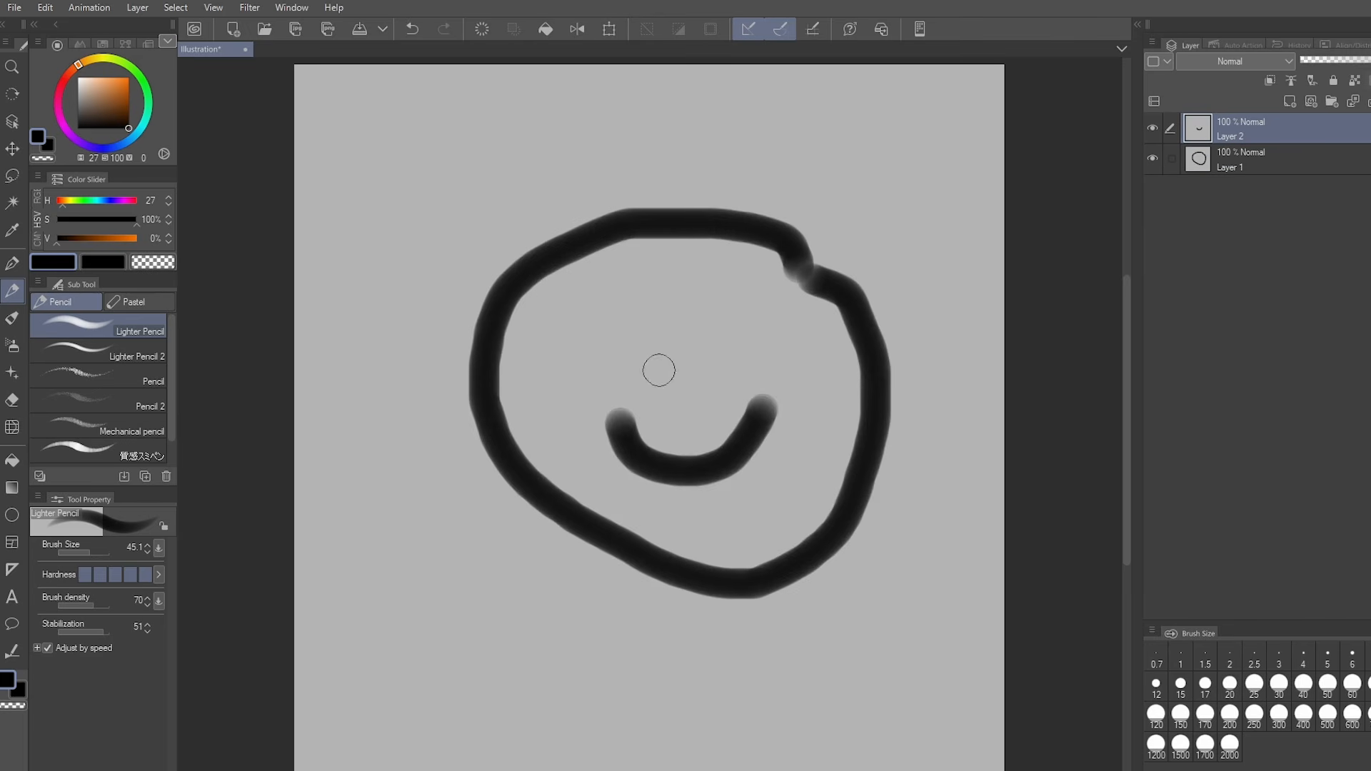
left_click(635, 338)
left_click_drag(732, 322, 744, 342)
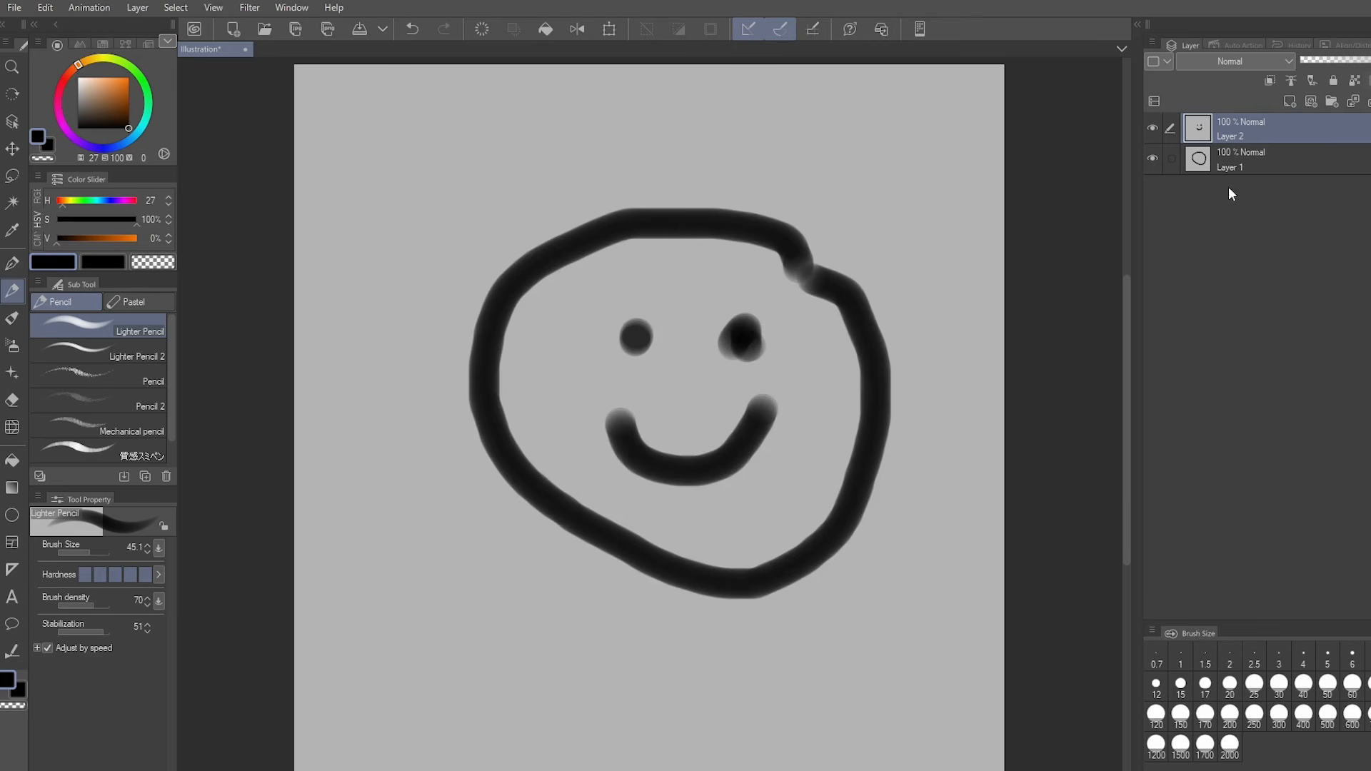
Add another layer and draw two short curved legs below the face outline.
left_click(1290, 101)
left_click_drag(577, 540, 543, 613)
left_click_drag(823, 560, 849, 612)
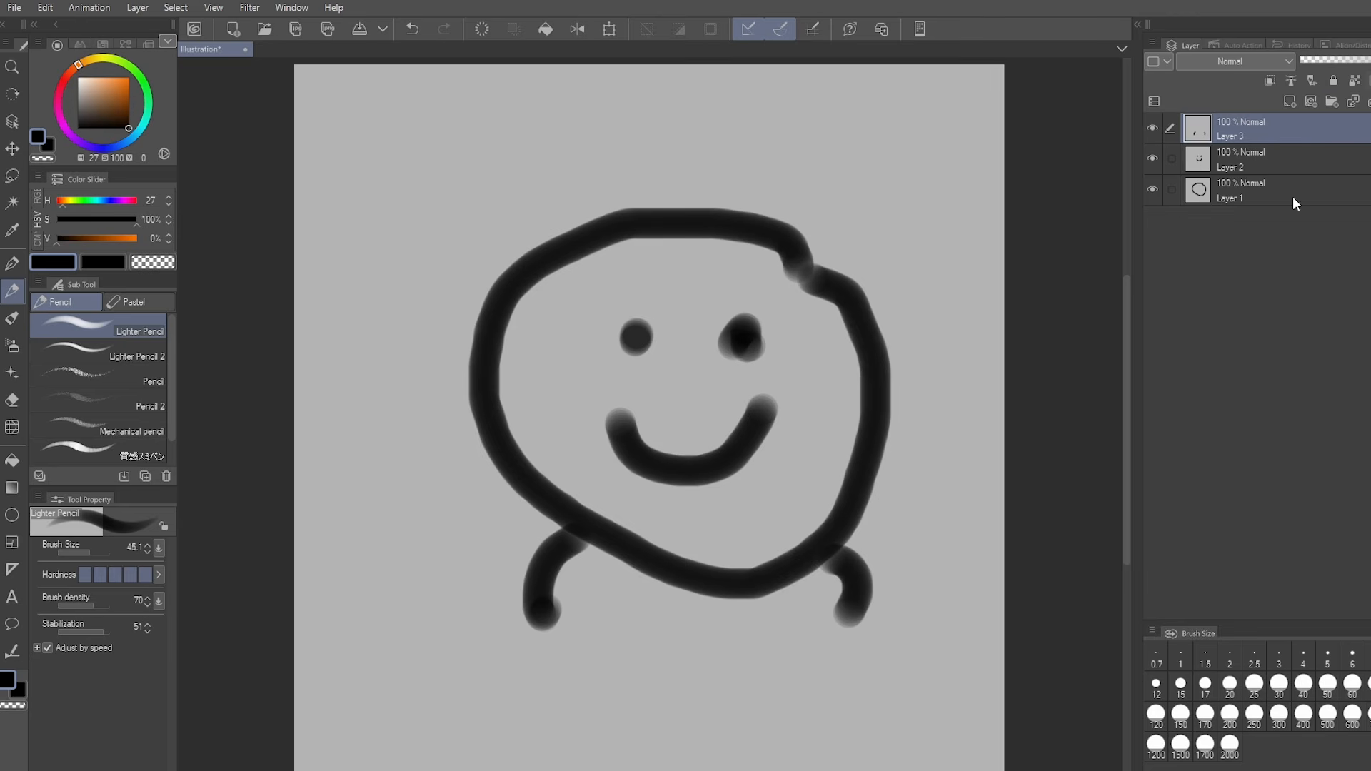
Create a layer folder and move all three drawing layers into it.
left_click(1331, 103)
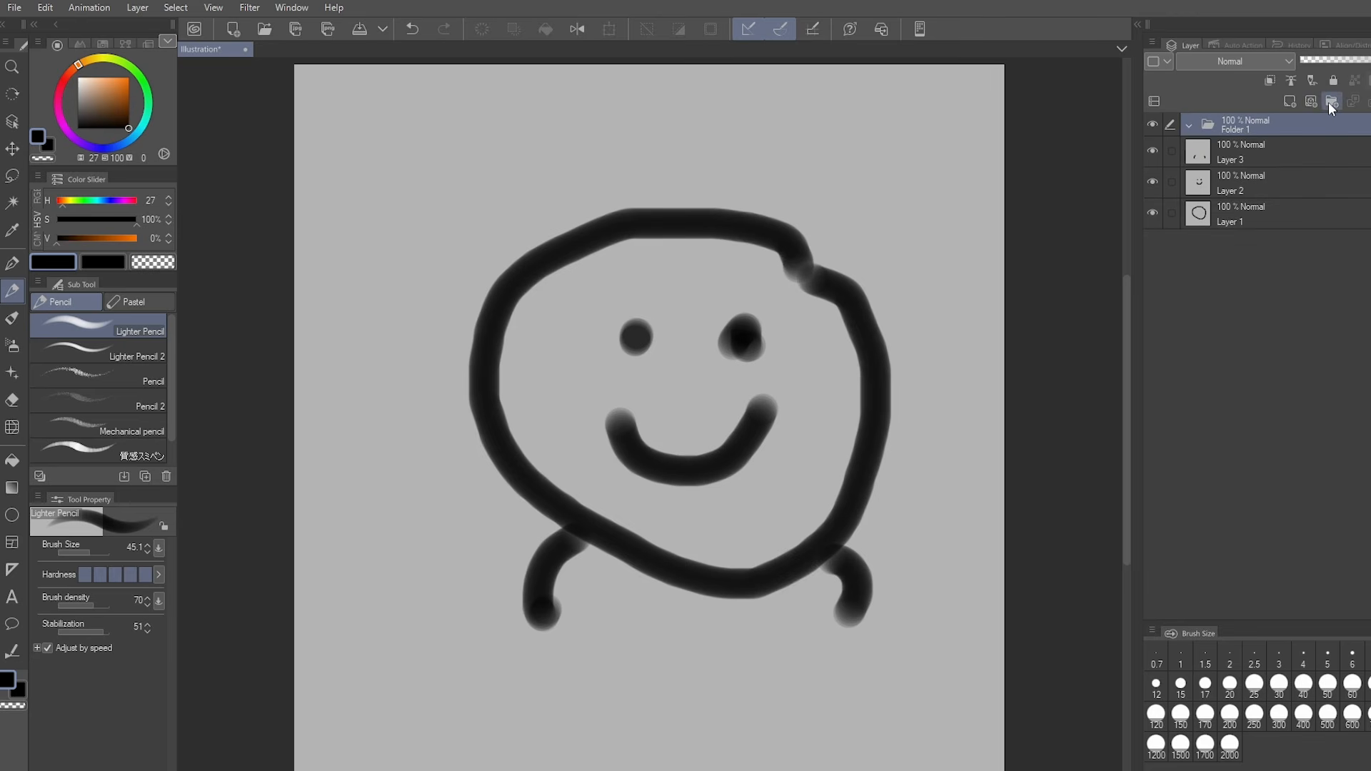
left_click(1270, 159)
left_click(1283, 215, "shift")
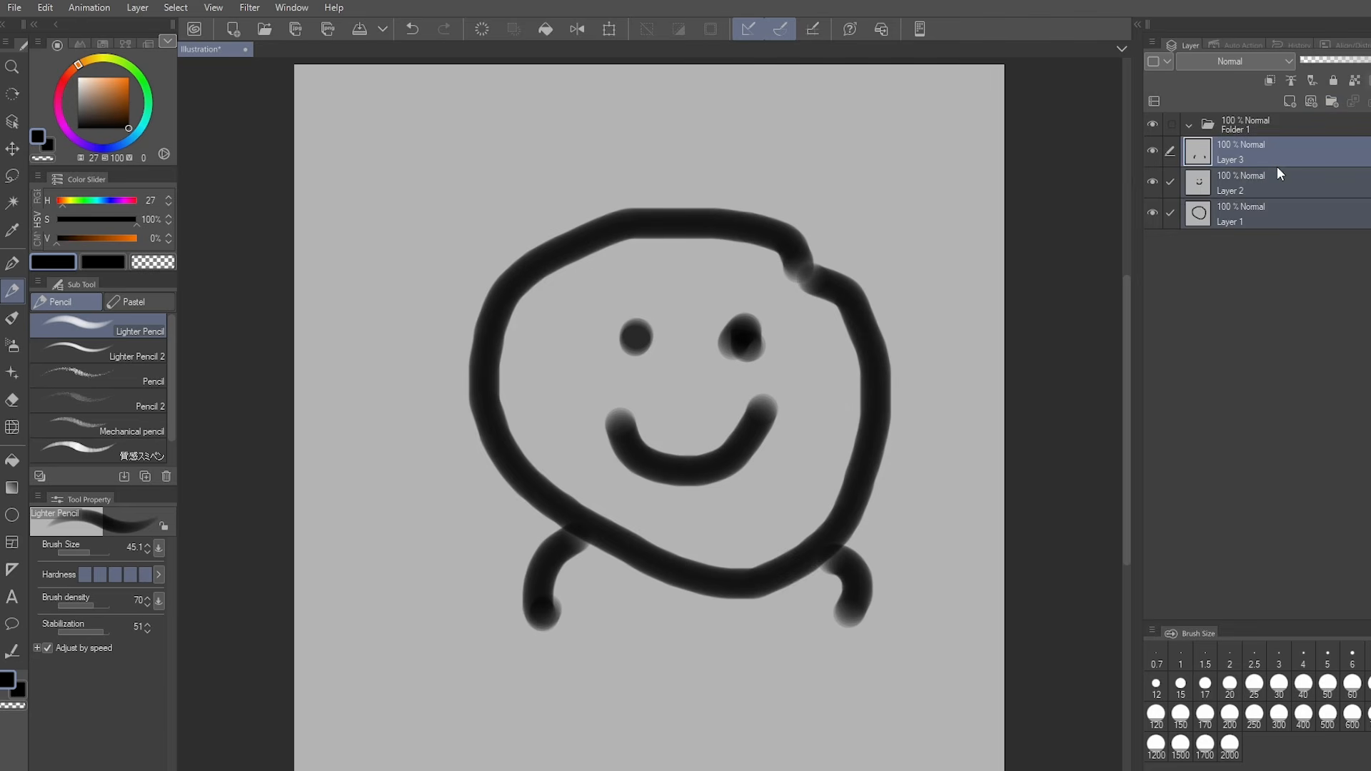
left_click_drag(1275, 153, 1277, 125)
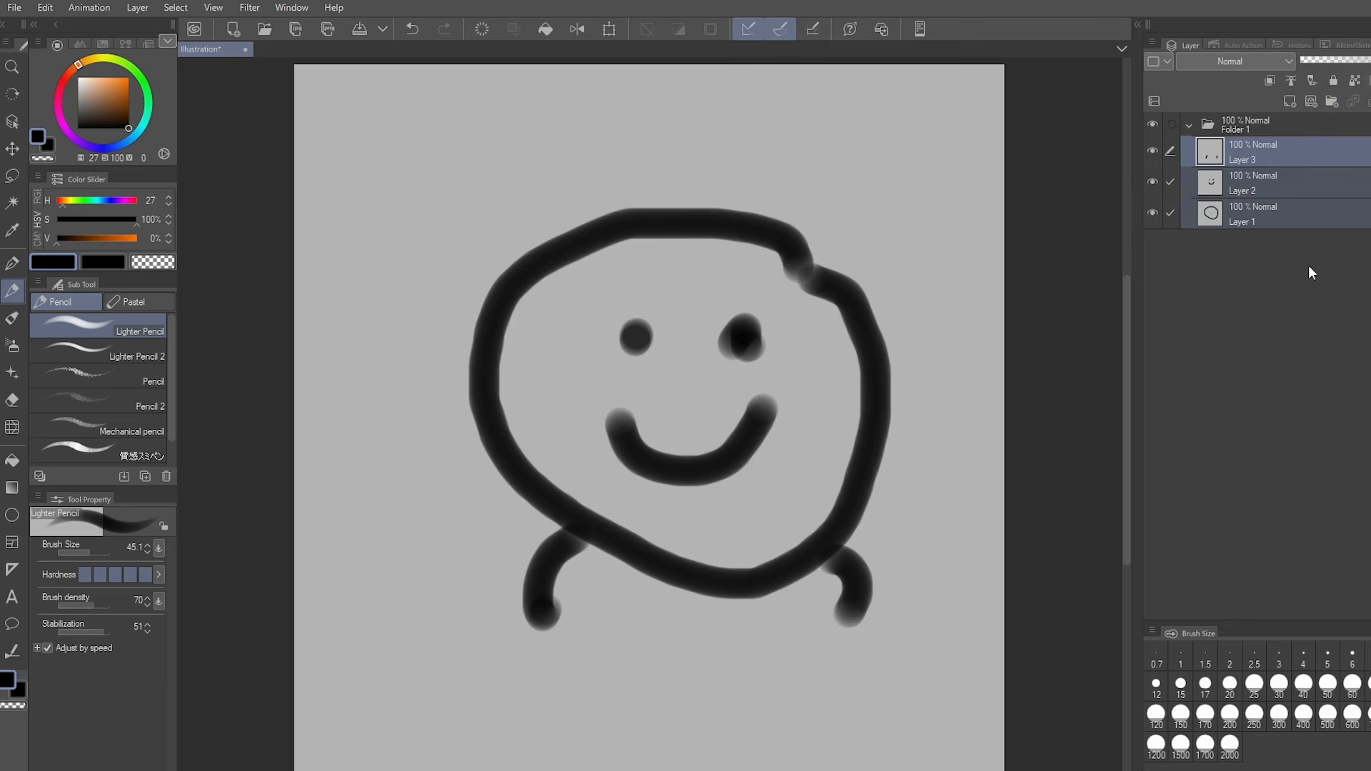
left_click(1243, 161)
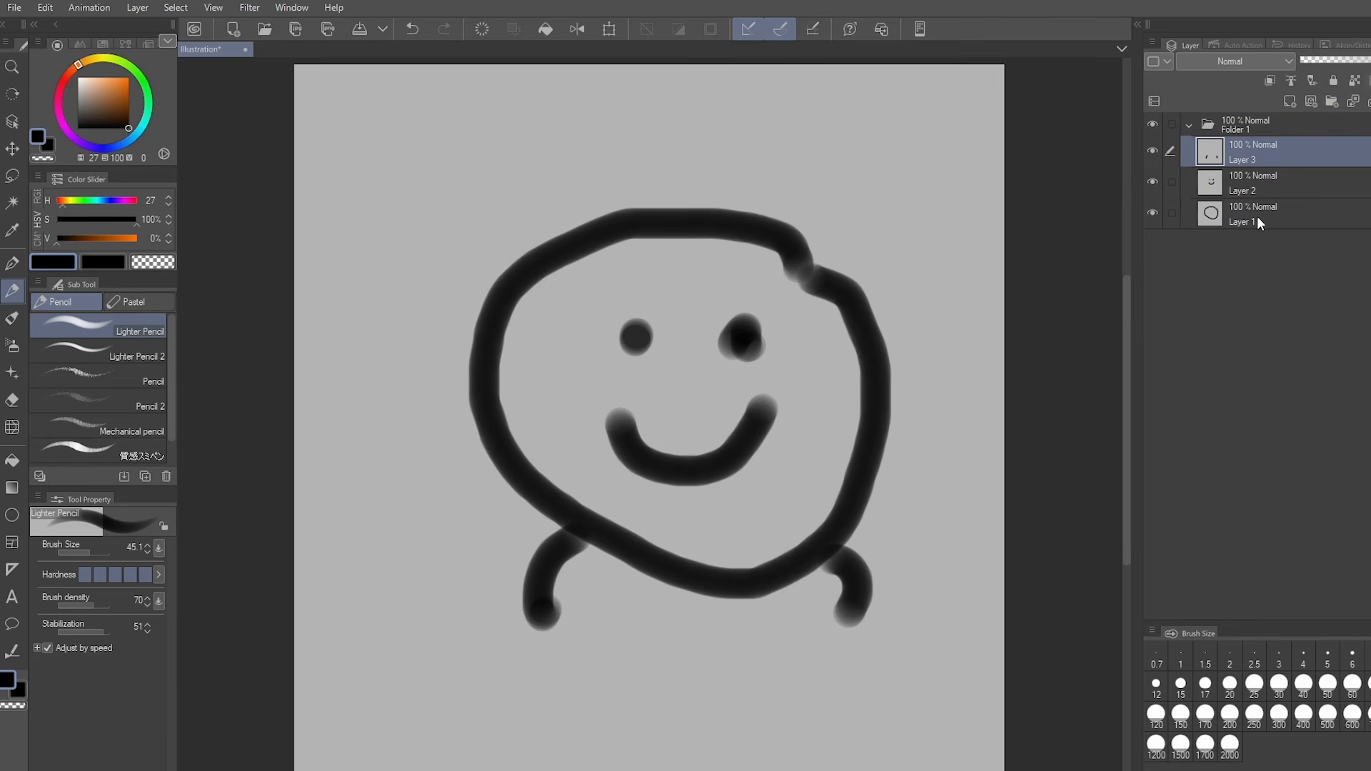
left_click(1258, 217, "shift")
left_click_drag(1258, 215, 1272, 127)
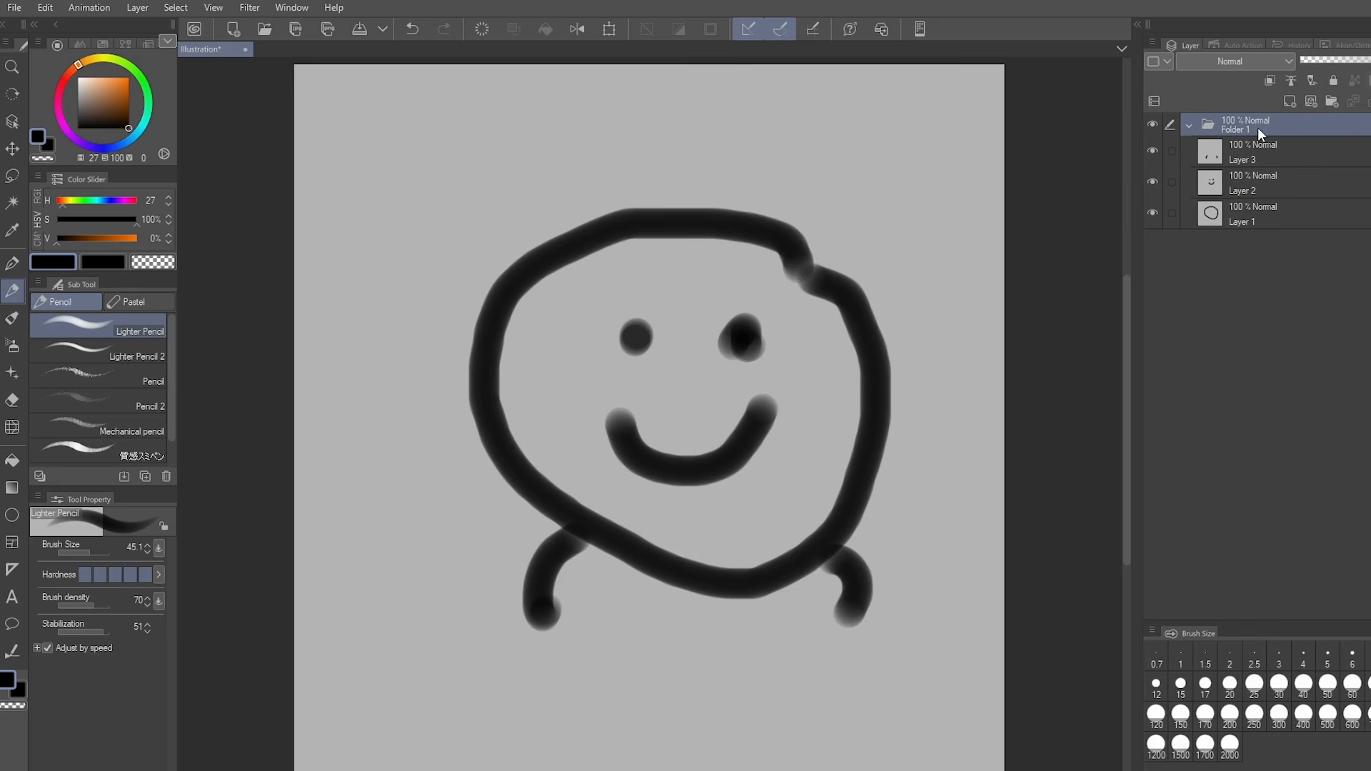
left_click(1259, 146)
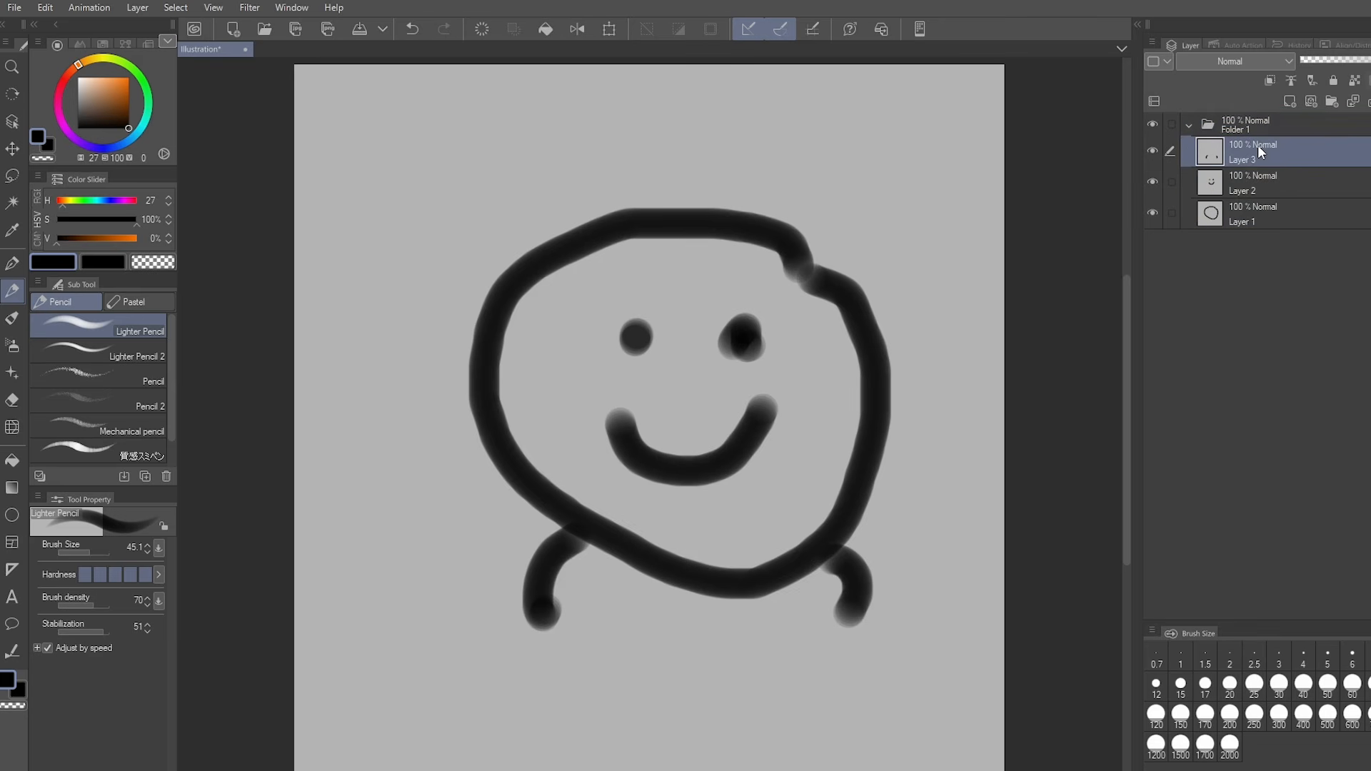
left_click(1260, 215, "shift")
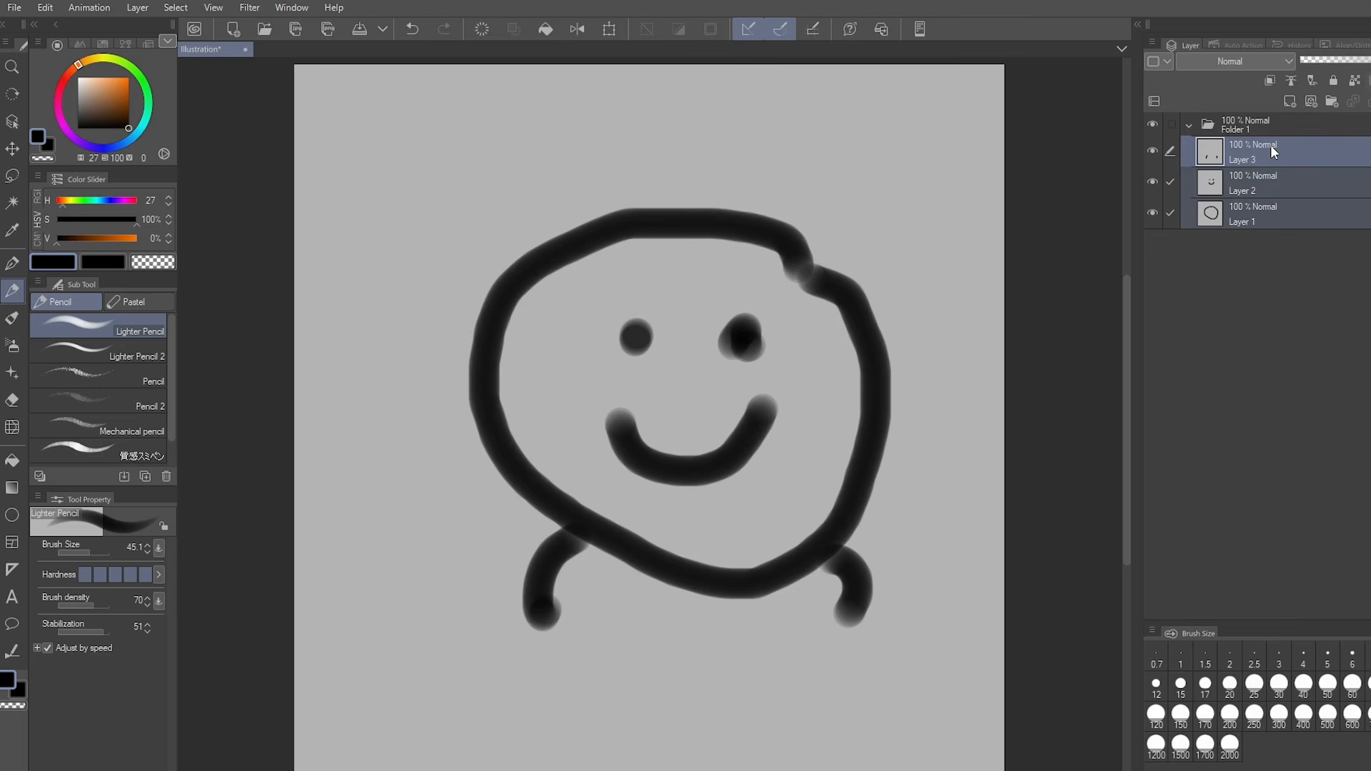
left_click(1252, 120)
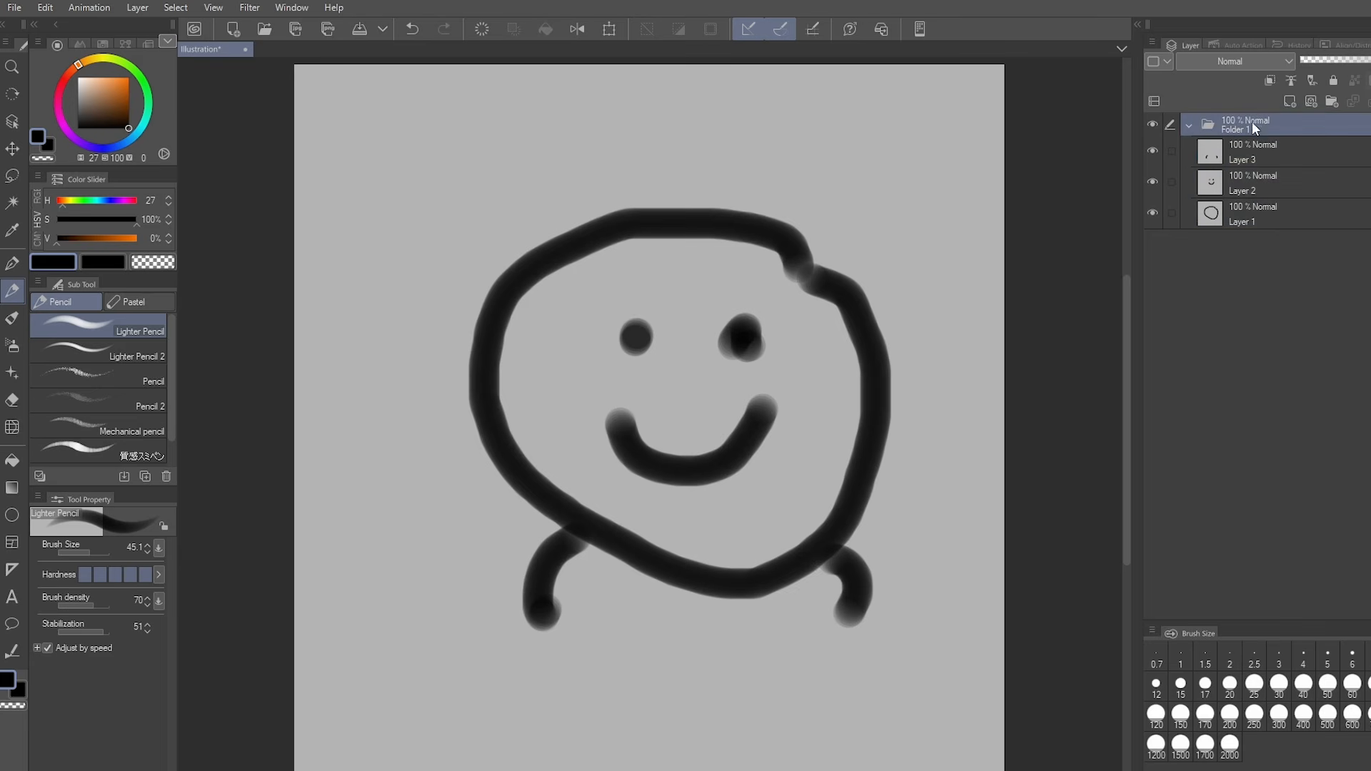
Add a new layer above the folder and set its blending mode to Add (Glow).
left_click(1290, 101)
left_click_drag(1297, 144, 1284, 123)
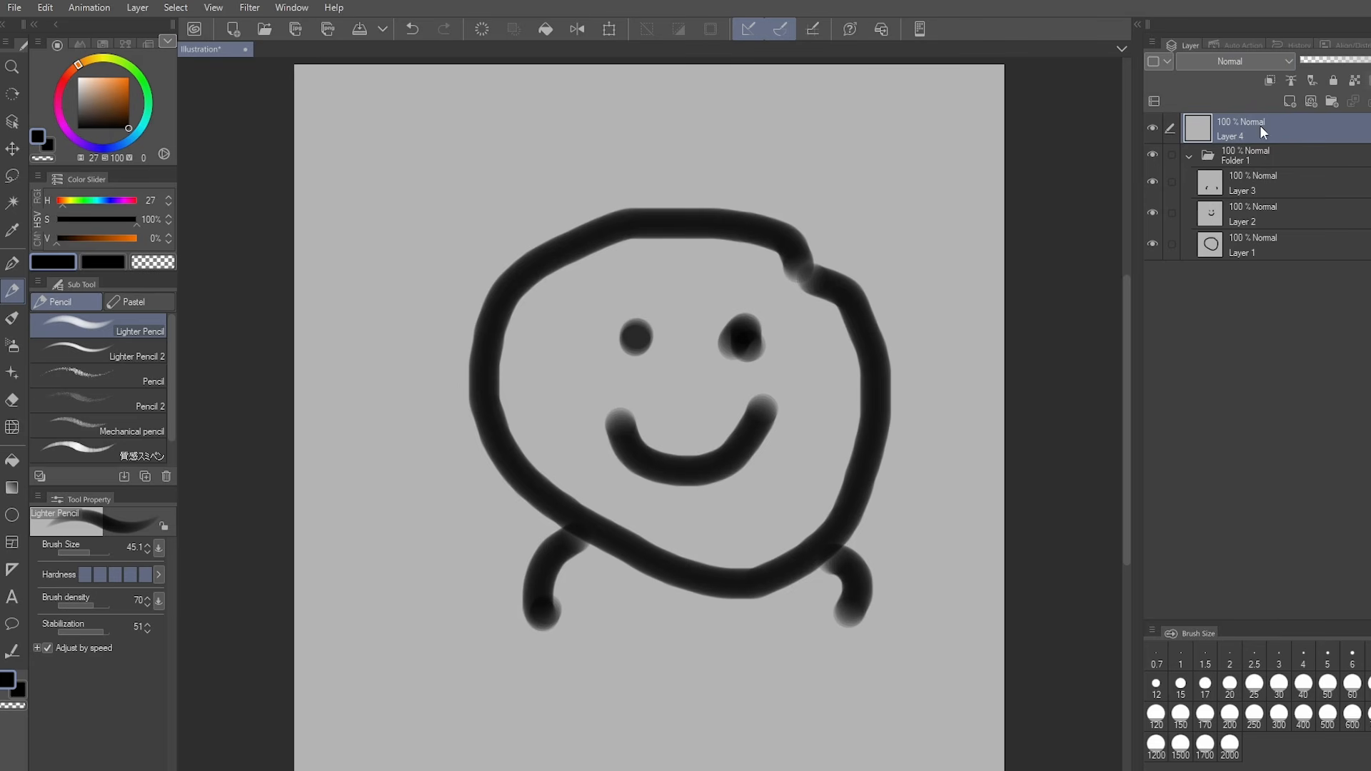
left_click(1168, 65)
left_click(1168, 64)
left_click(1243, 60)
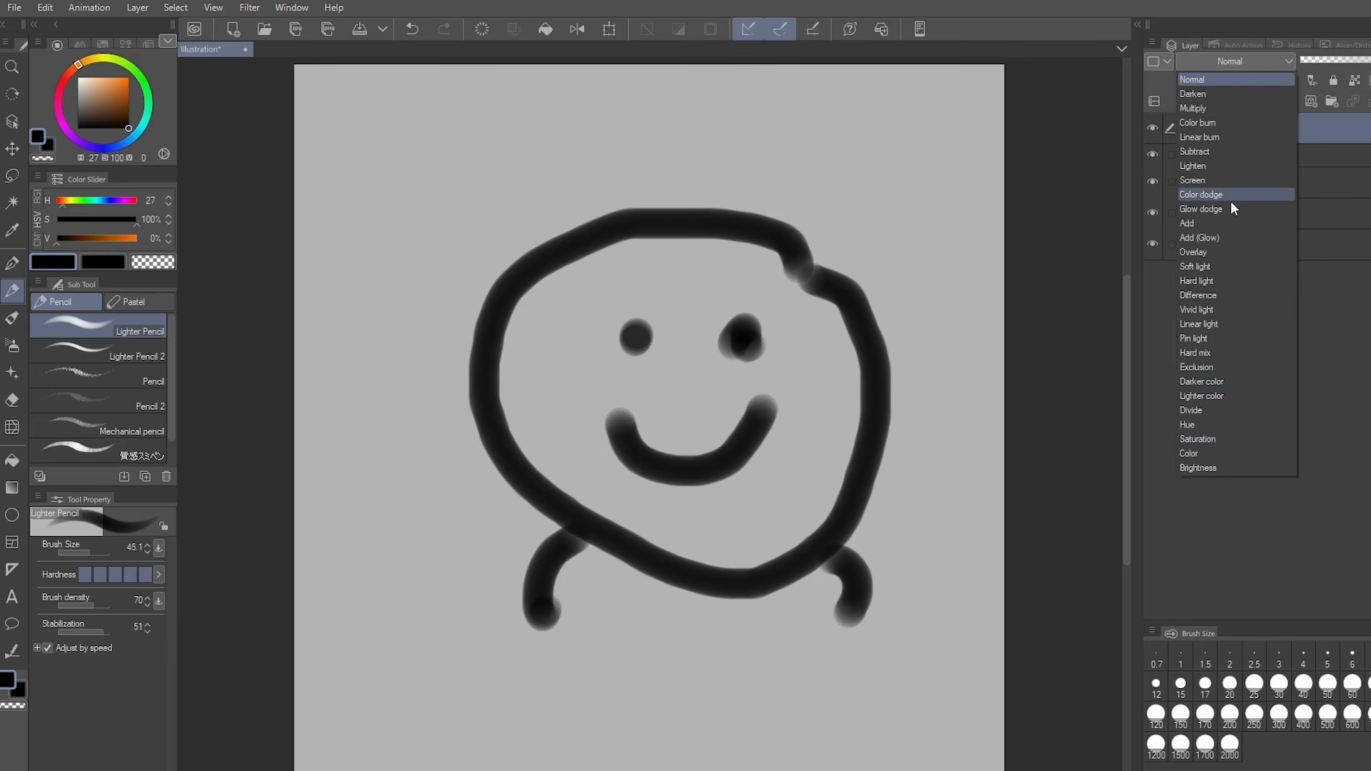
left_click(1235, 238)
Fill the Add (Glow) layer with white and clip it to the folder below.
left_click(78, 76)
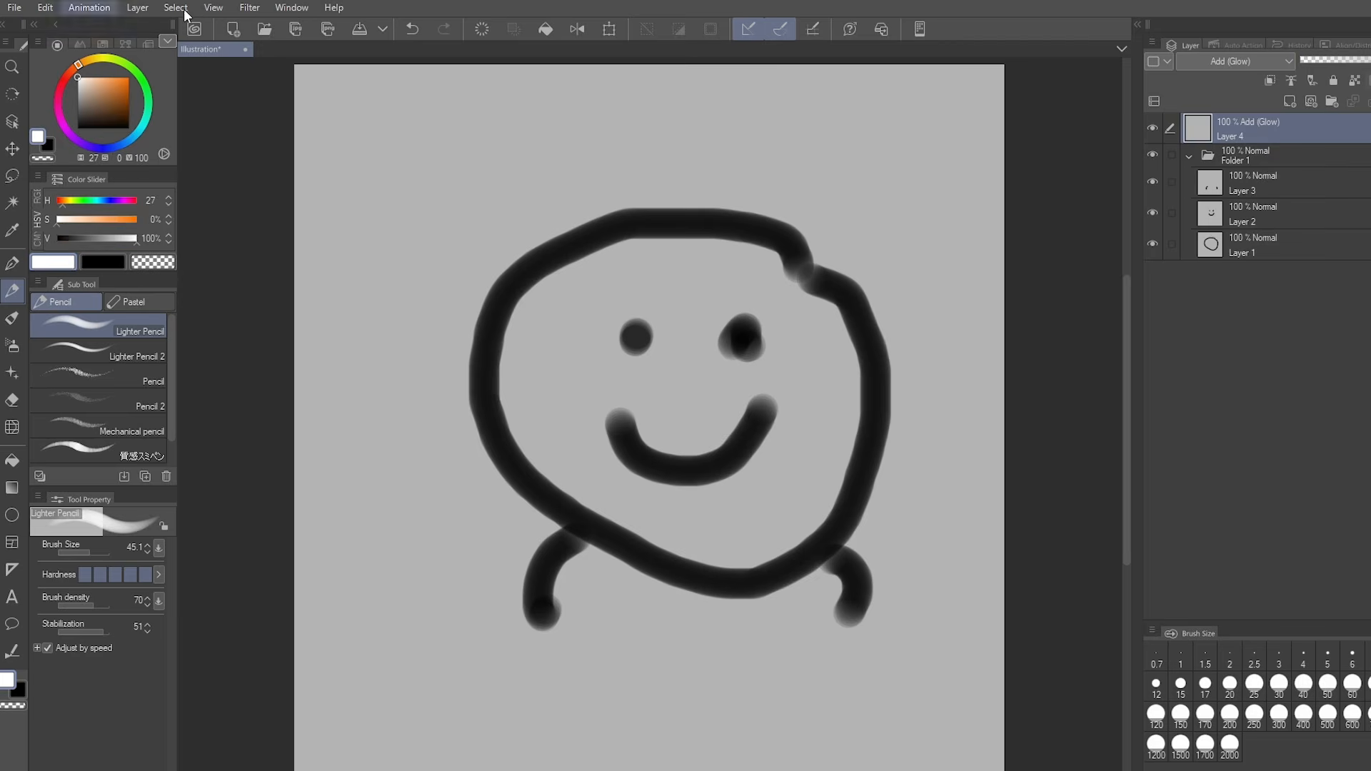
left_click(546, 29)
mouse_move(1343, 65)
left_mouse_down()
mouse_move(1318, 67)
mouse_move(1370, 61)
left_mouse_up()
left_click(1271, 81)
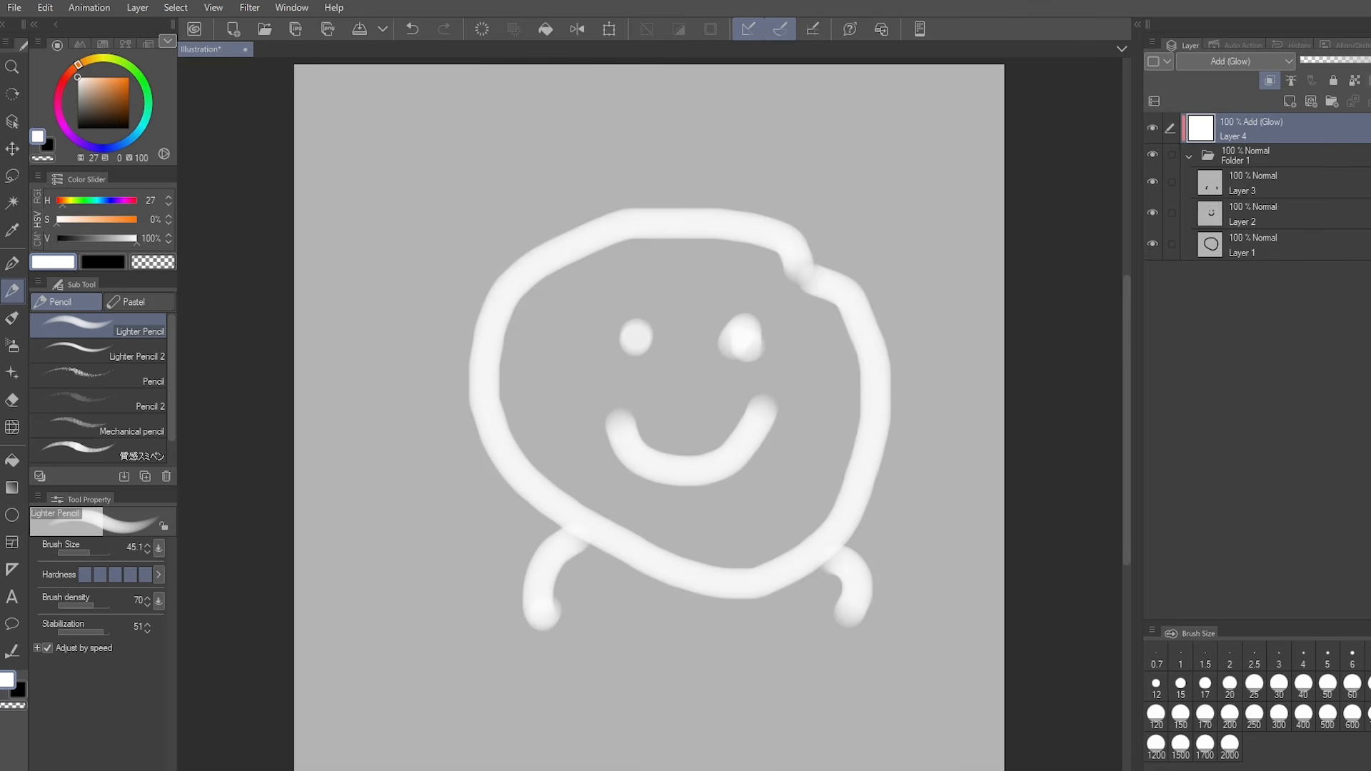
left_click_drag(1271, 138, 1255, 190)
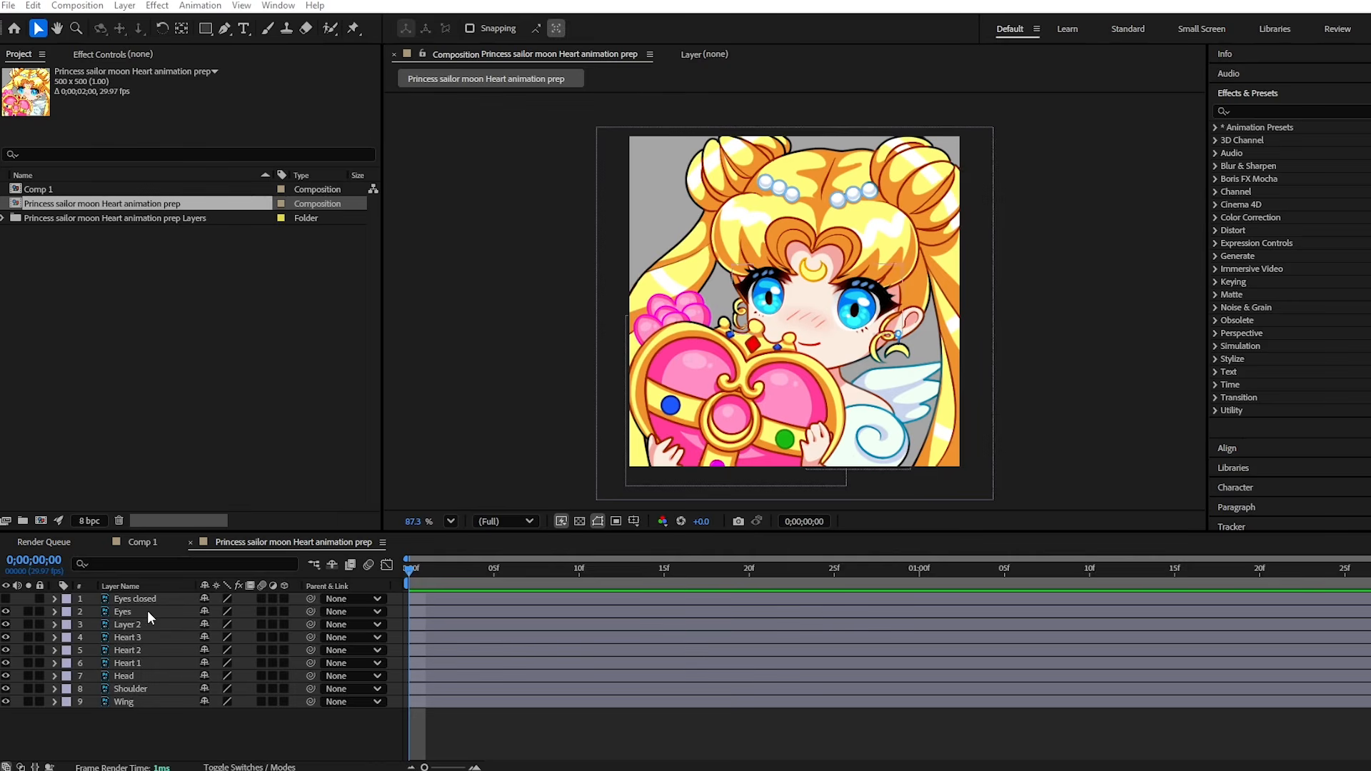
Switch back to After Effects and nest the Princess sailor moon Heart animation prep composition as a layer in Comp 1.
left_click(139, 542)
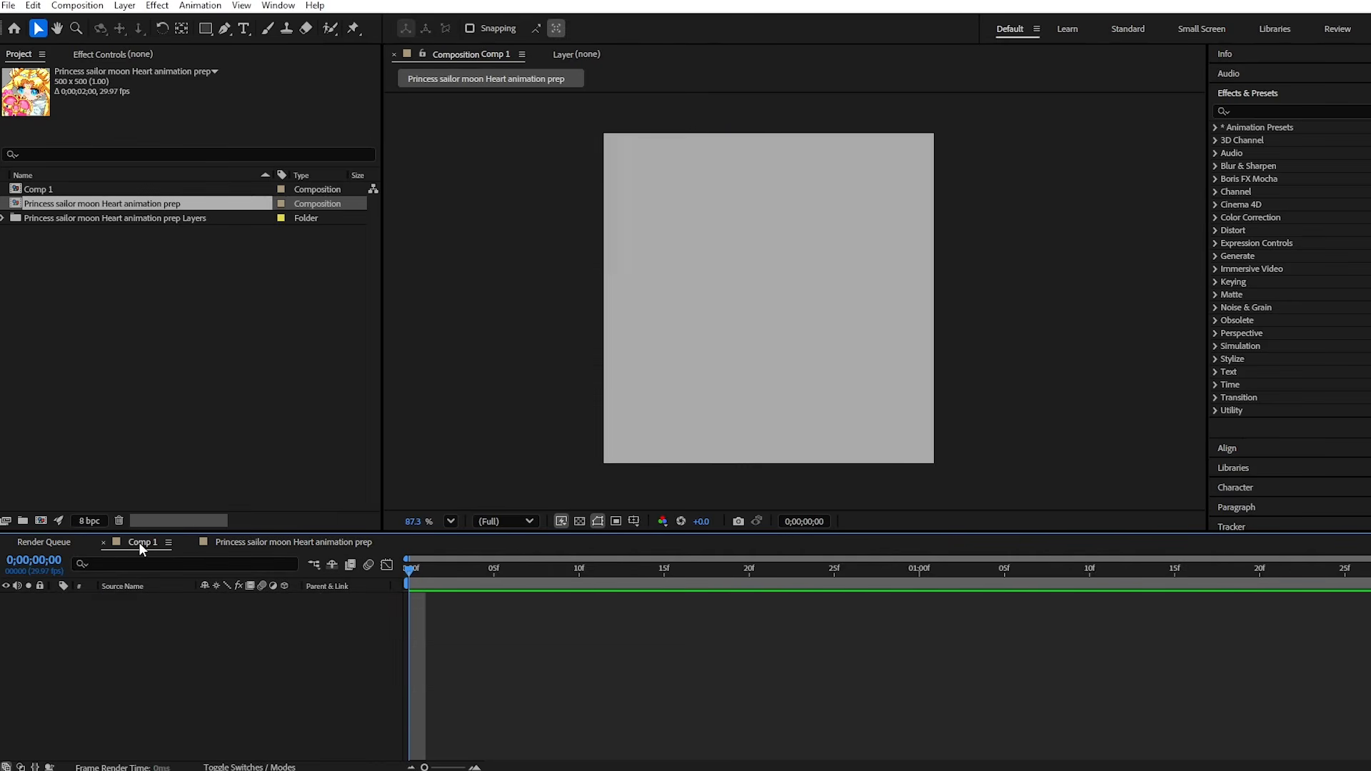
left_click(273, 544)
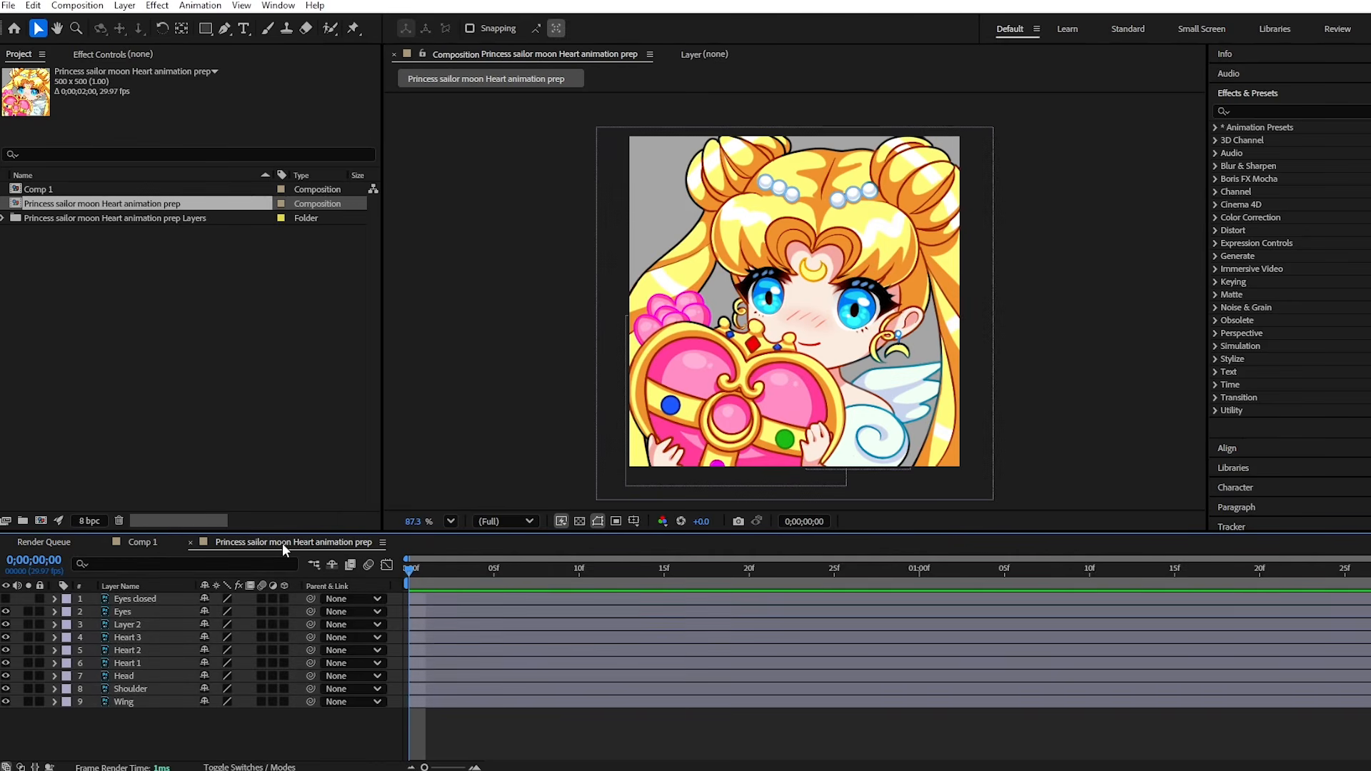
left_click(139, 543)
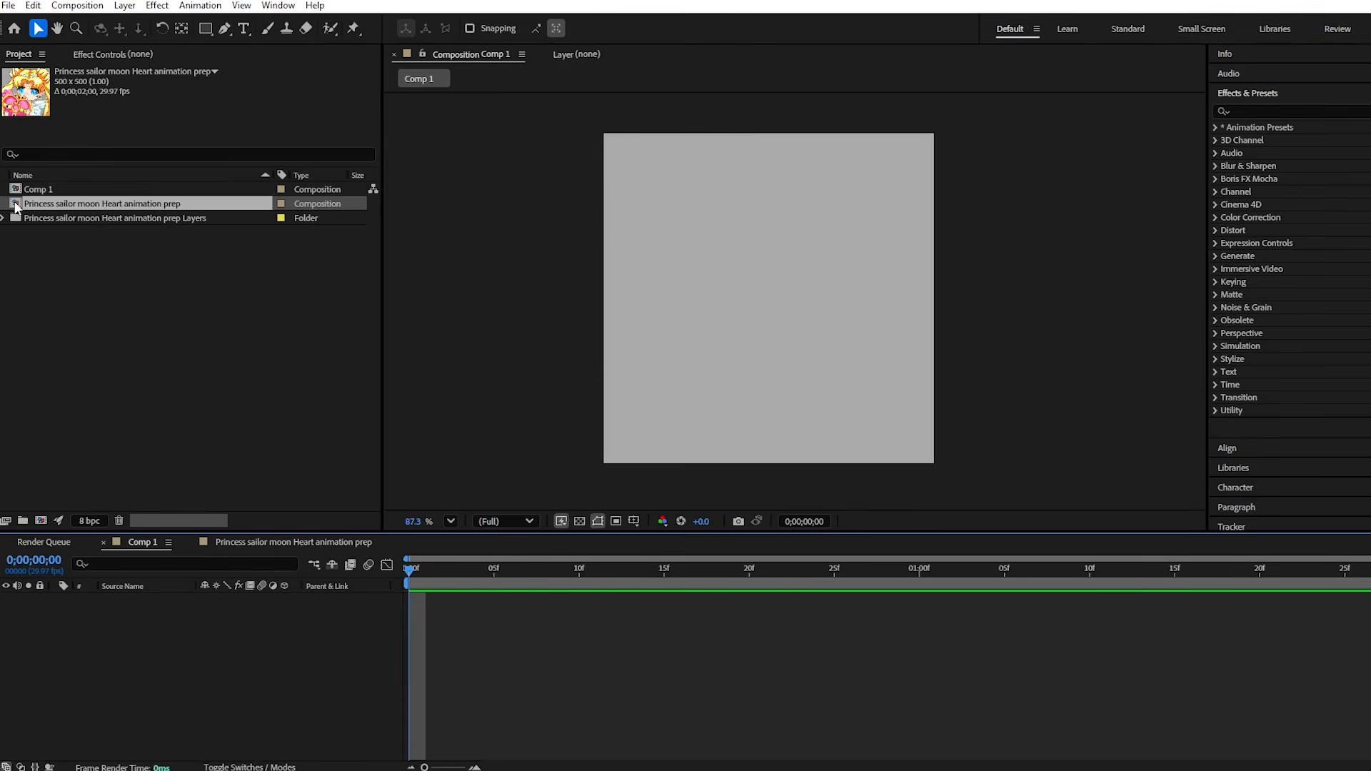
left_click_drag(15, 206, 130, 647)
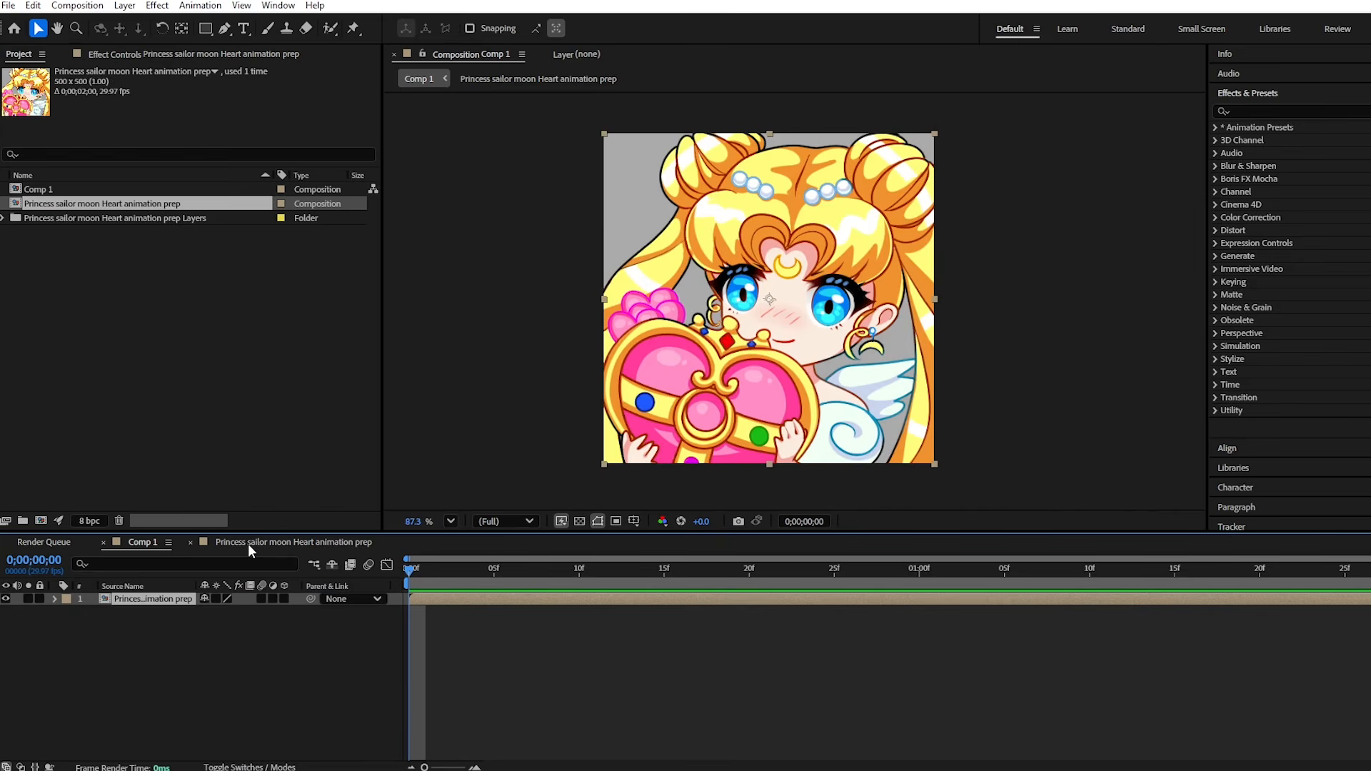
Compare the nested layer in Comp 1 with the individual layers in its source composition.
left_click(293, 542)
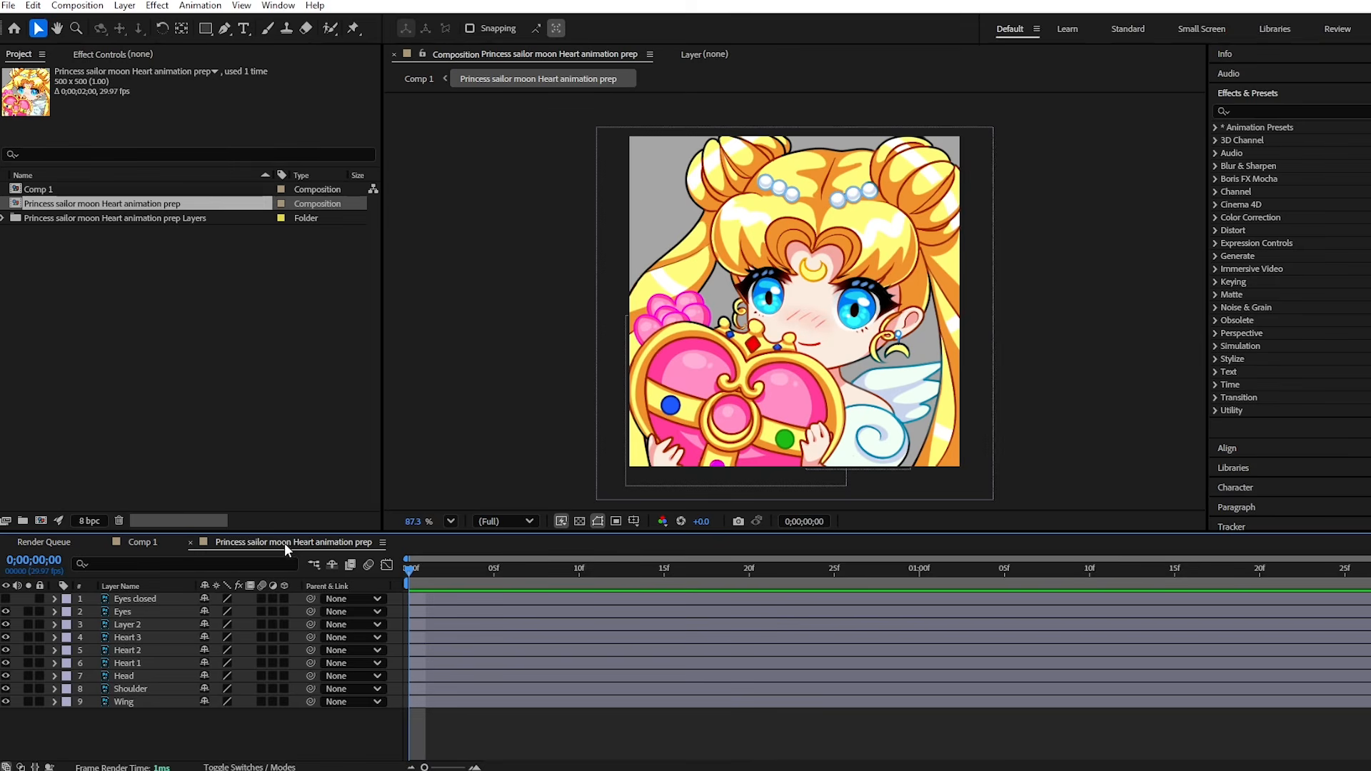
left_click(145, 544)
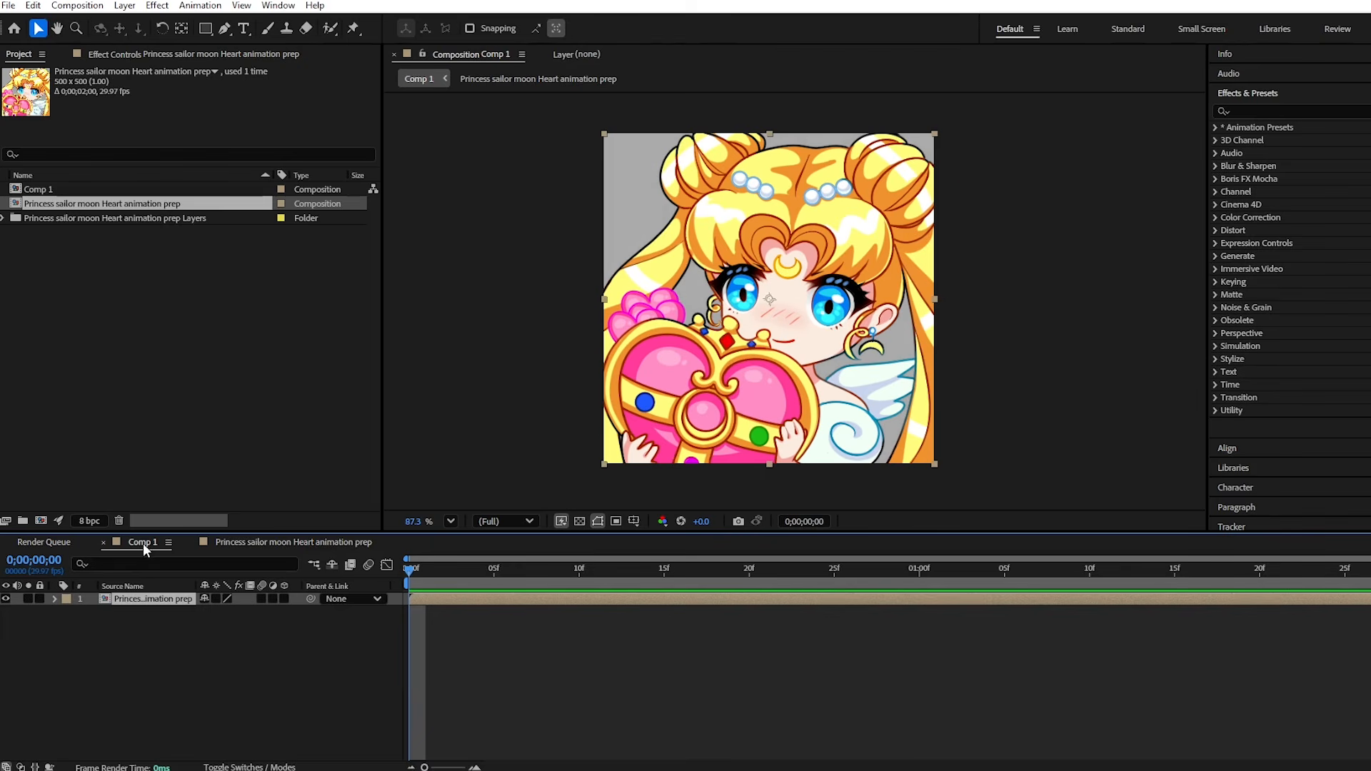
left_click(259, 542)
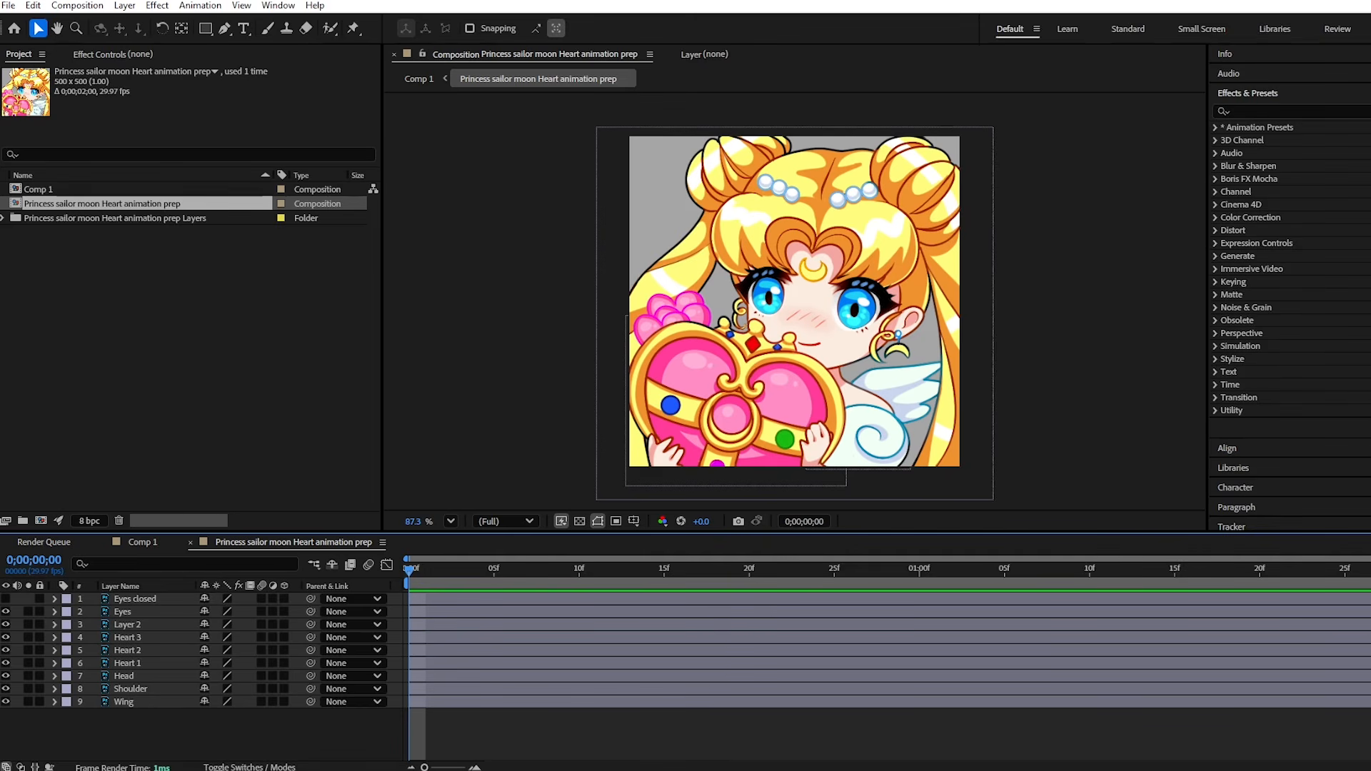
Close the Princess sailor moon composition's timeline, reopen it from the project items, and switch between it and Comp 1.
left_click(189, 543)
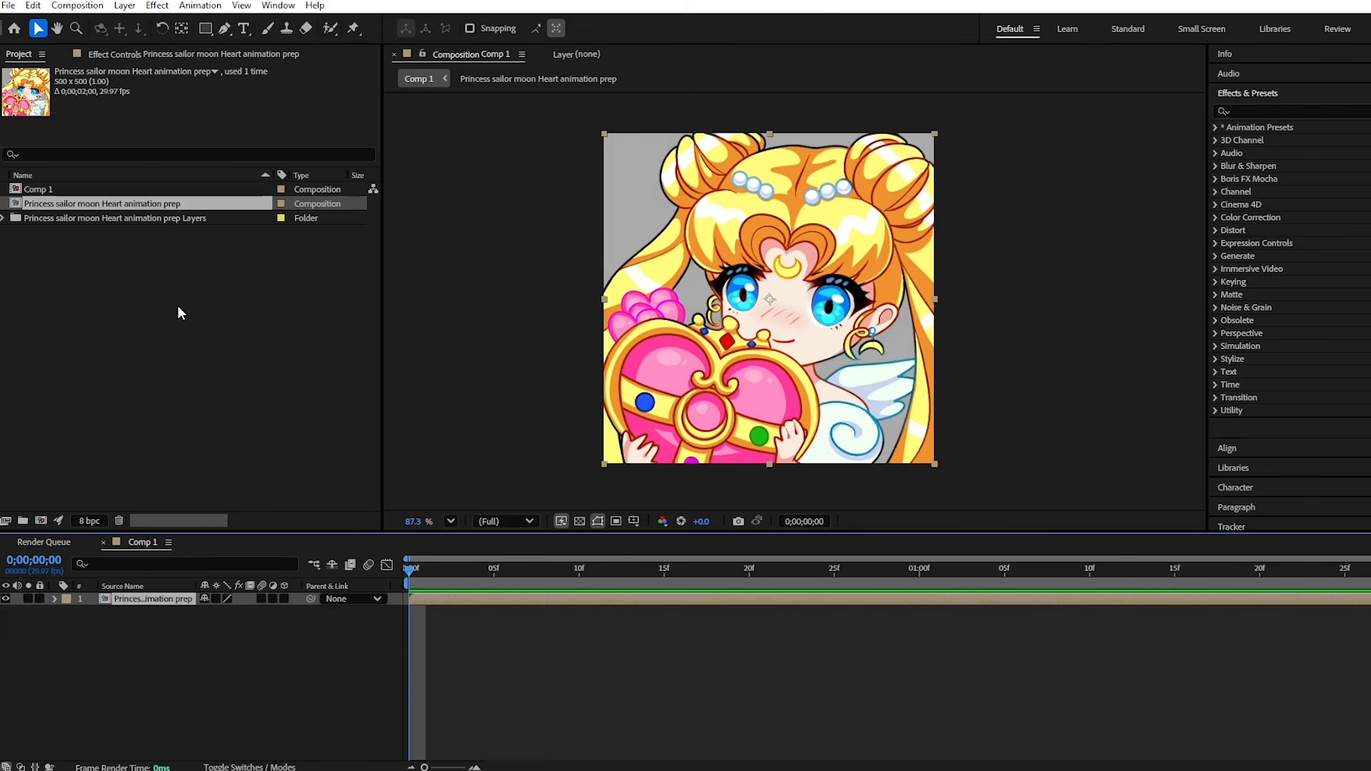
double_click(17, 207)
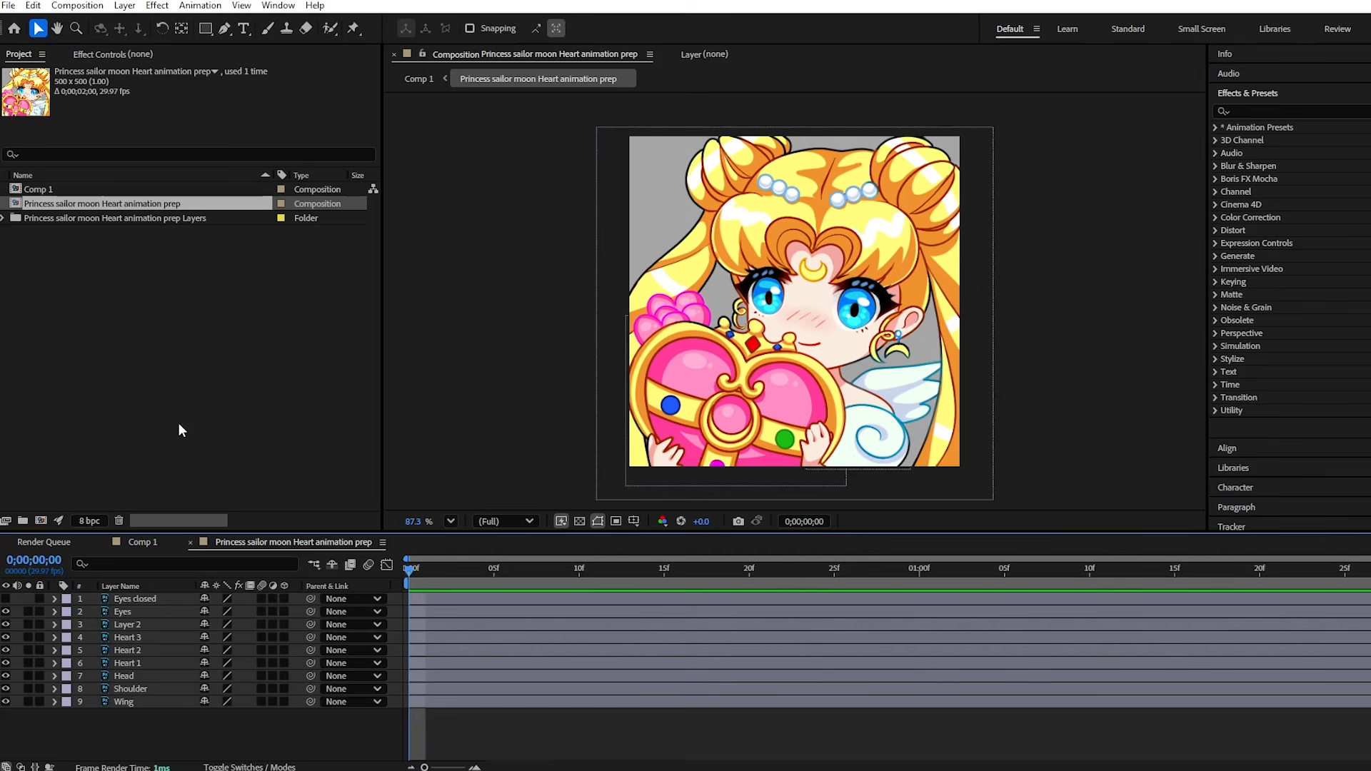
left_click(147, 541)
left_click(259, 543)
left_click(278, 6)
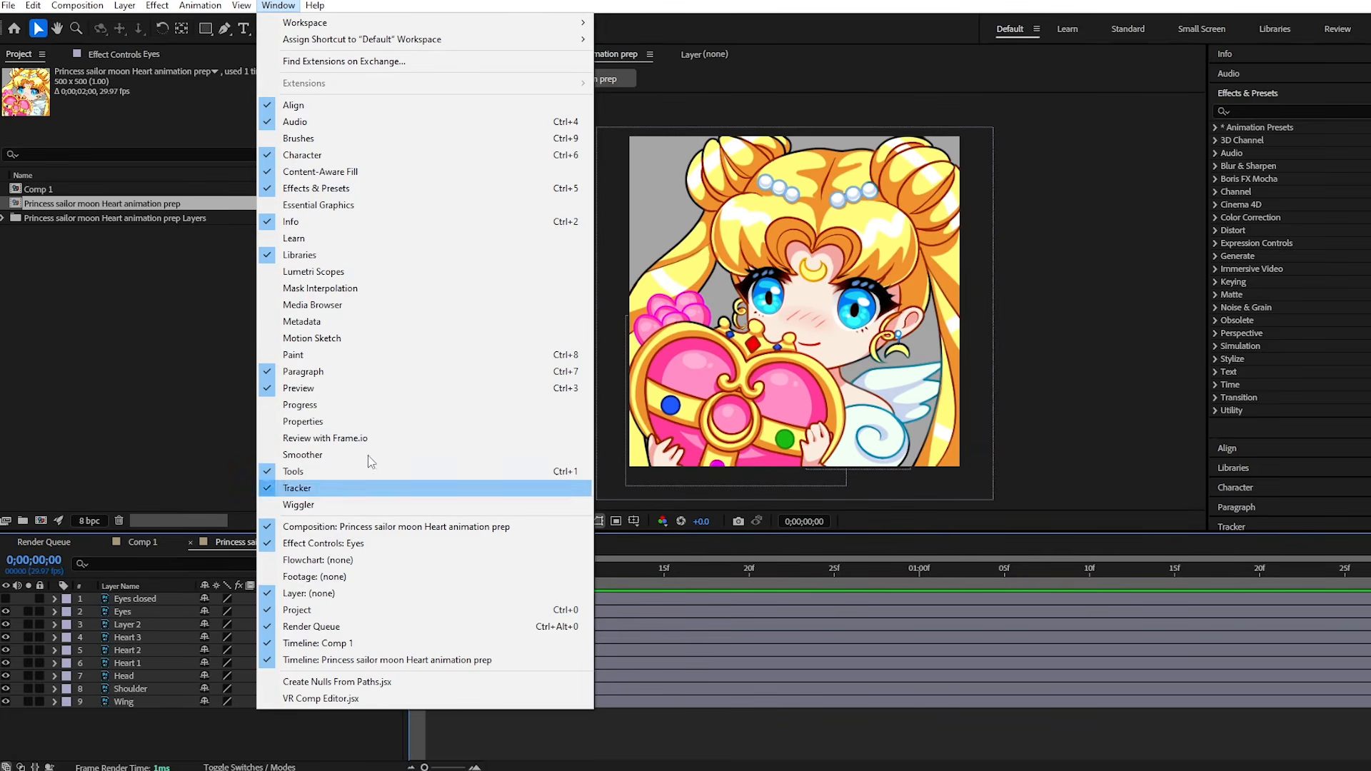
left_click(288, 6)
left_click(288, 5)
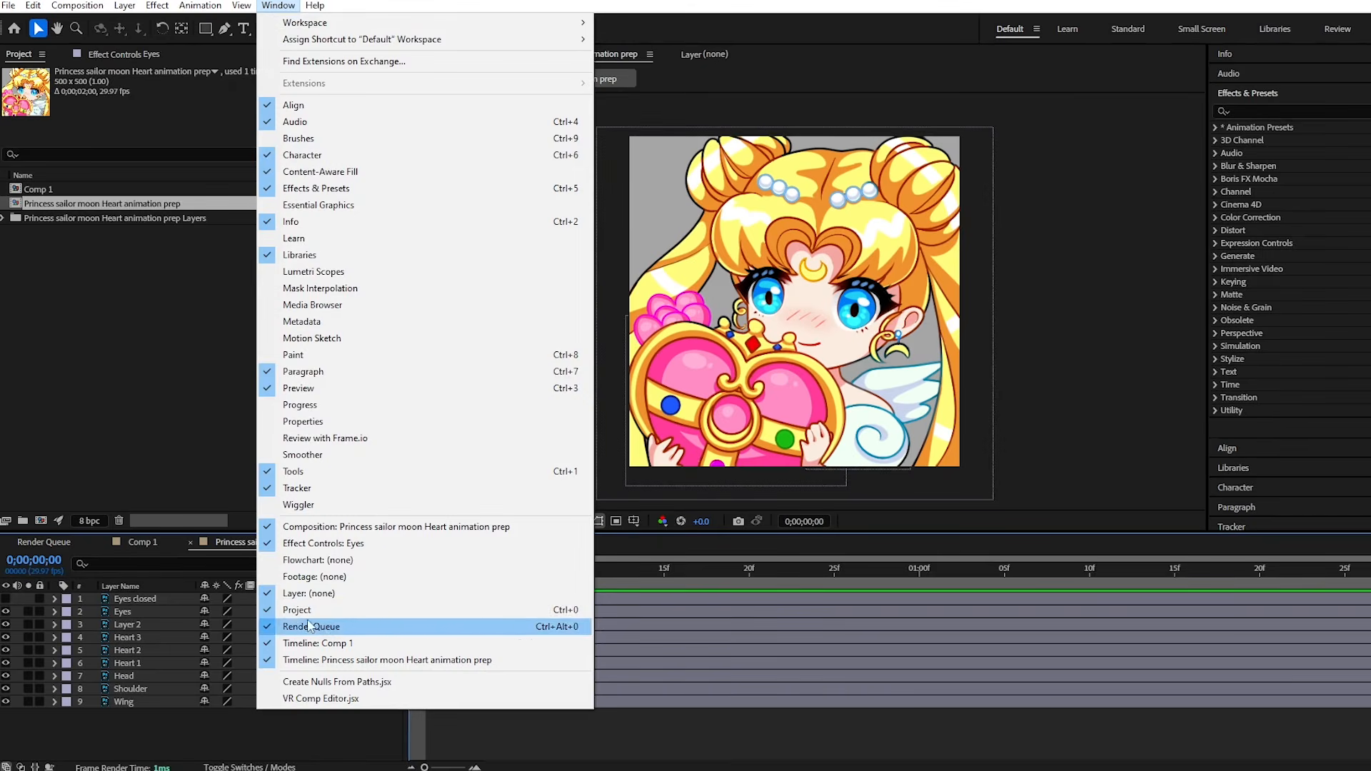
left_click(230, 339)
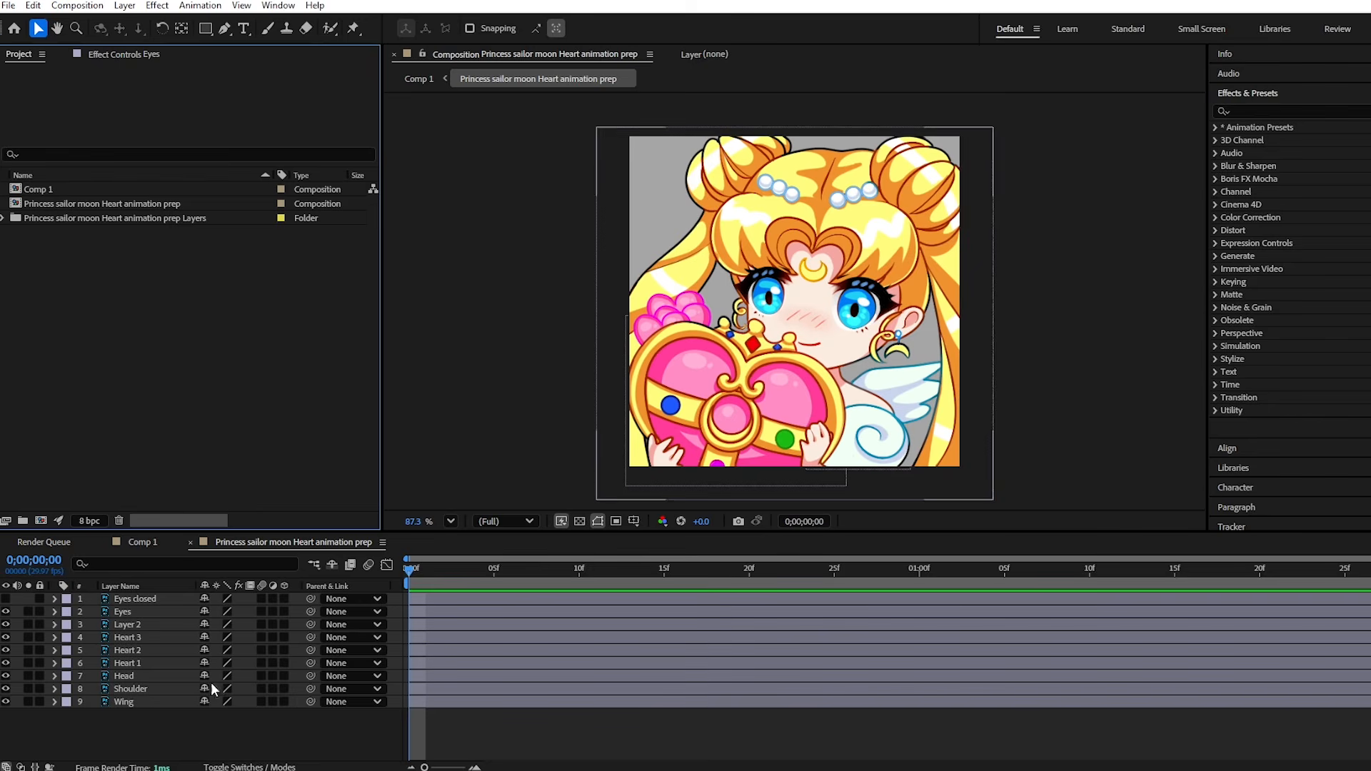
View the Head layer in its own viewer, compare it with the full composition, and close the layer viewer.
left_click(133, 675)
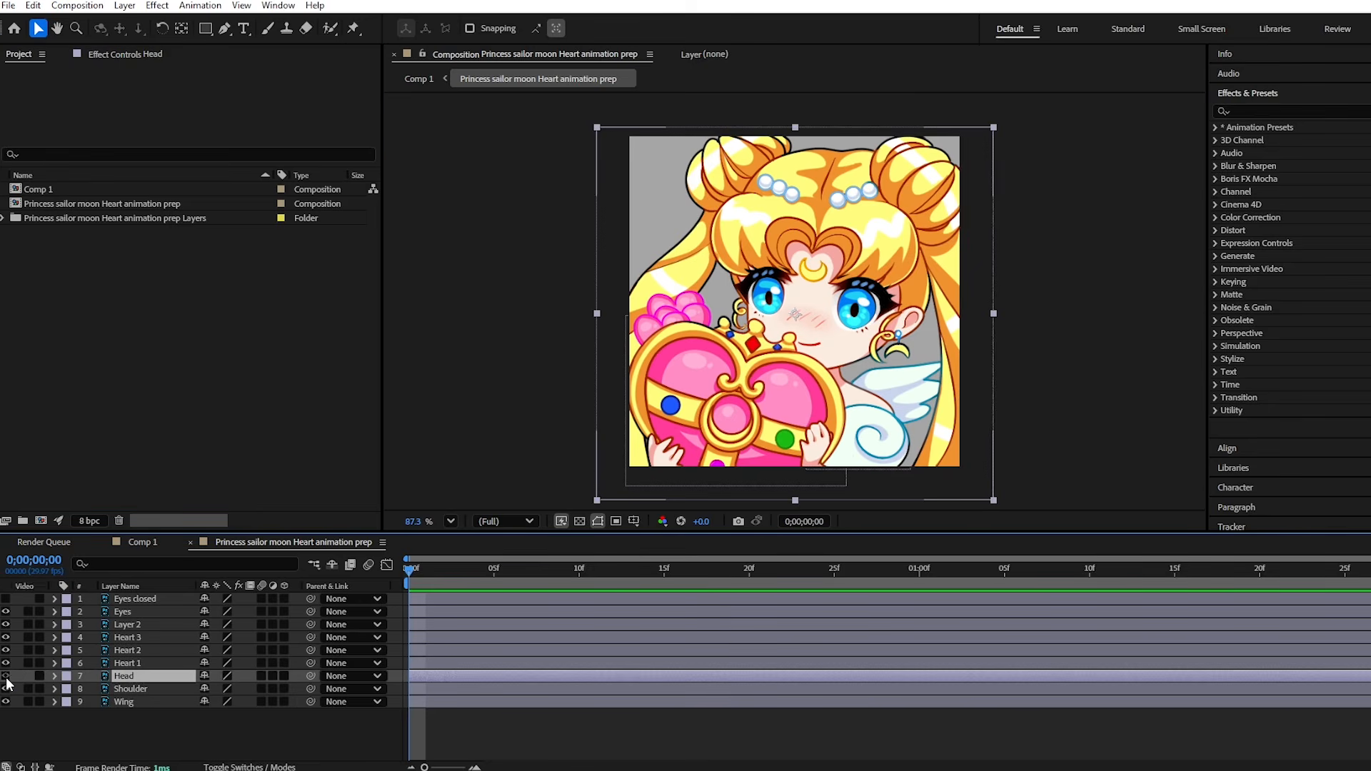
double_click(126, 677)
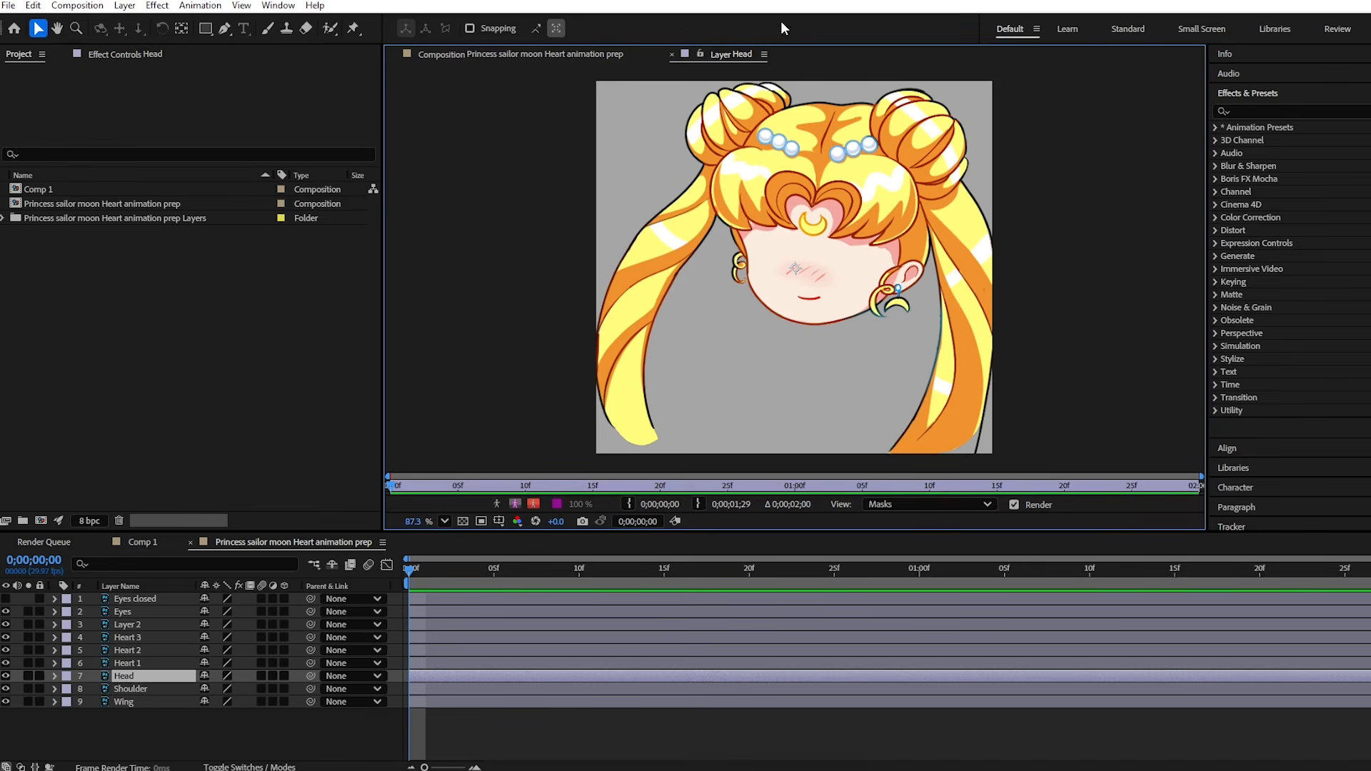
left_click(443, 54)
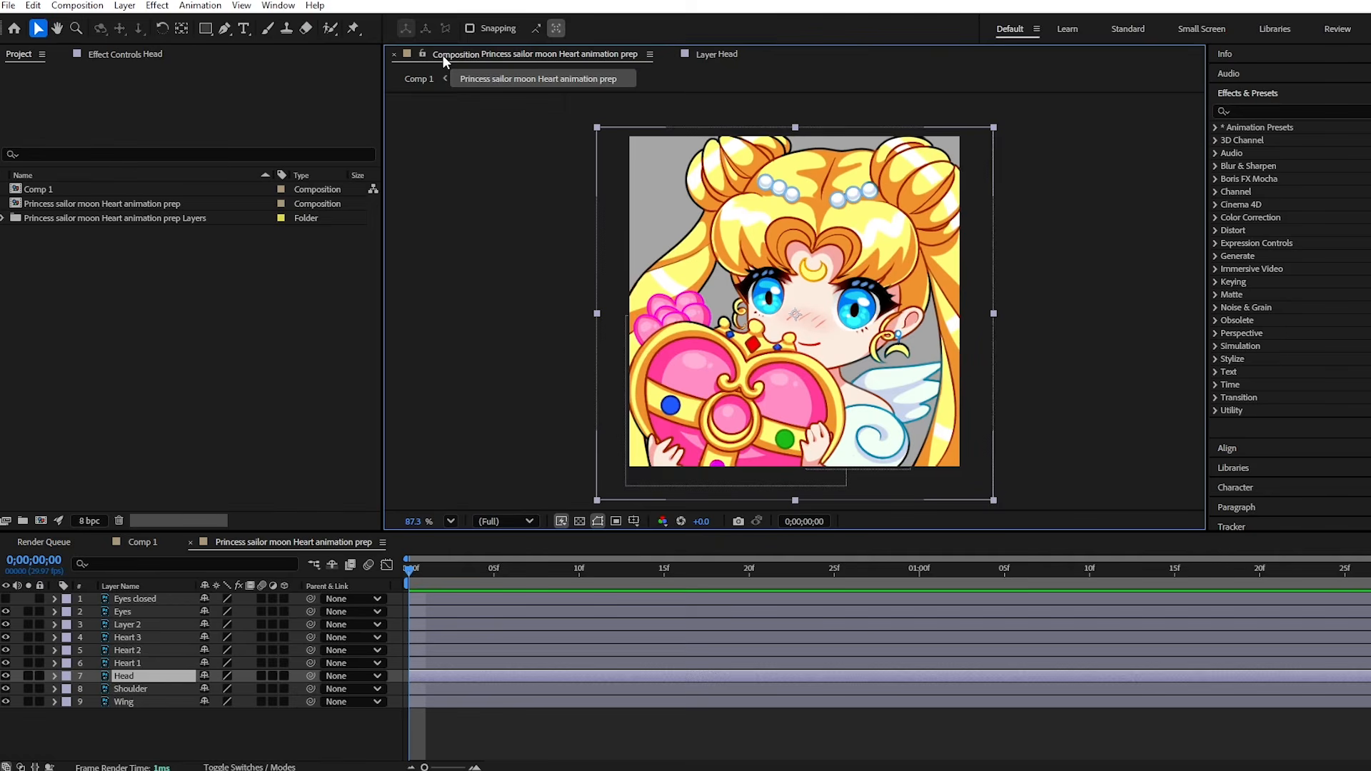
left_click(714, 50)
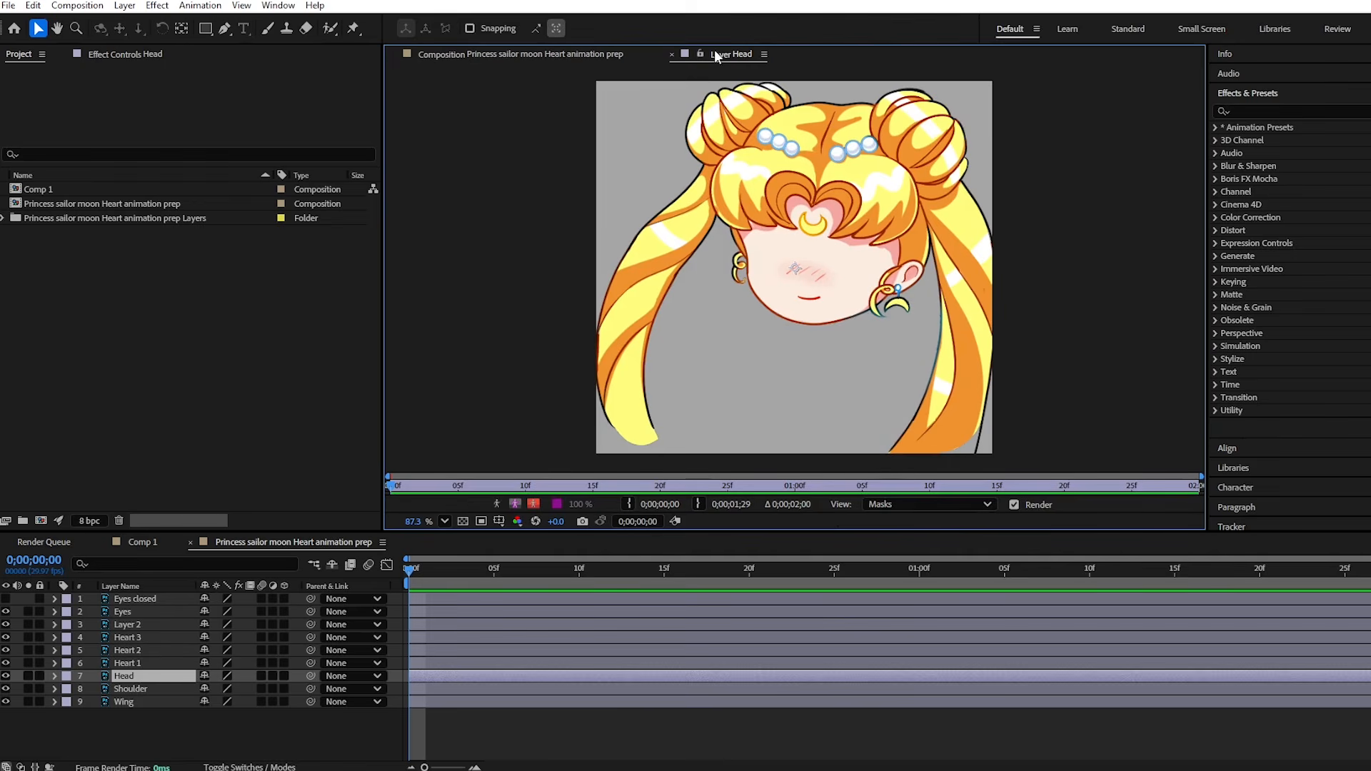
left_click(672, 54)
Move the Head layer's anchor point from the middle of the layer to the base of the chin, at about 331, 362.
left_click(54, 676)
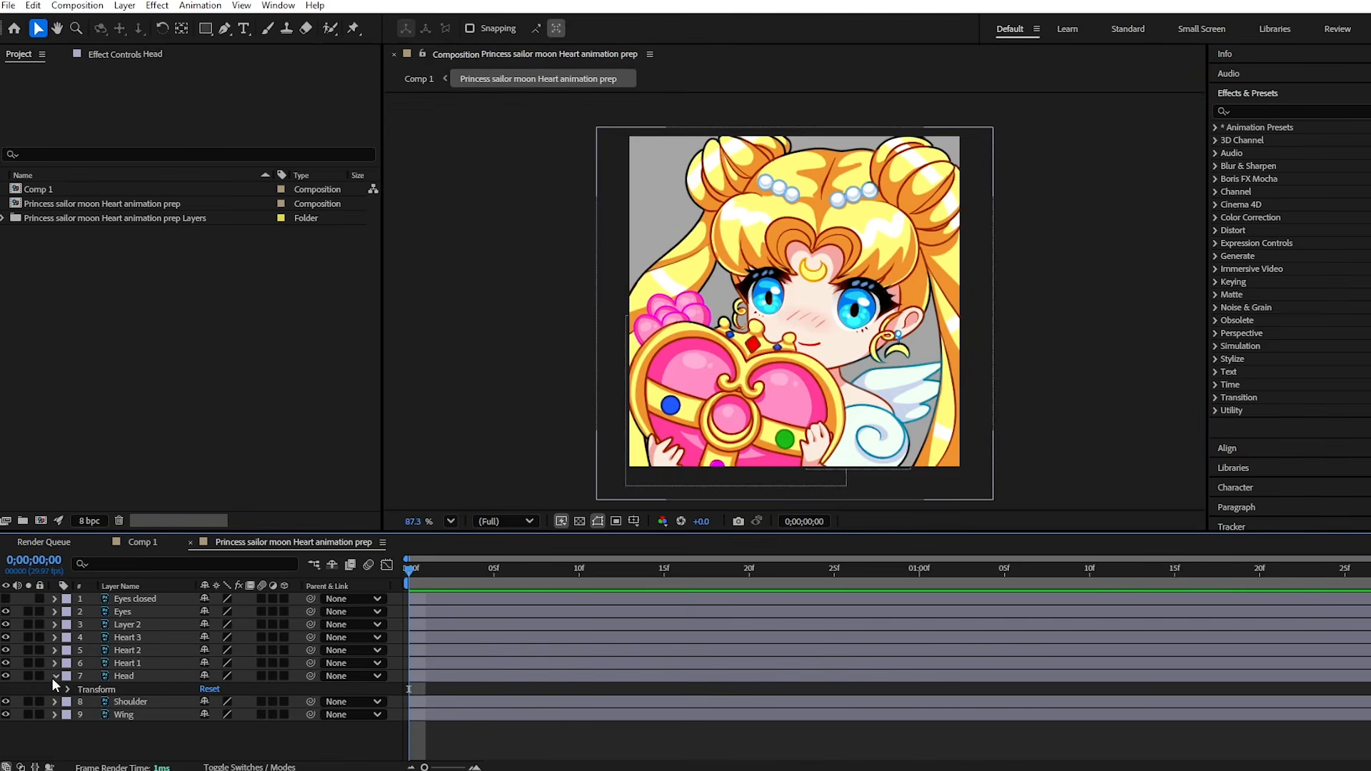
left_click(133, 676)
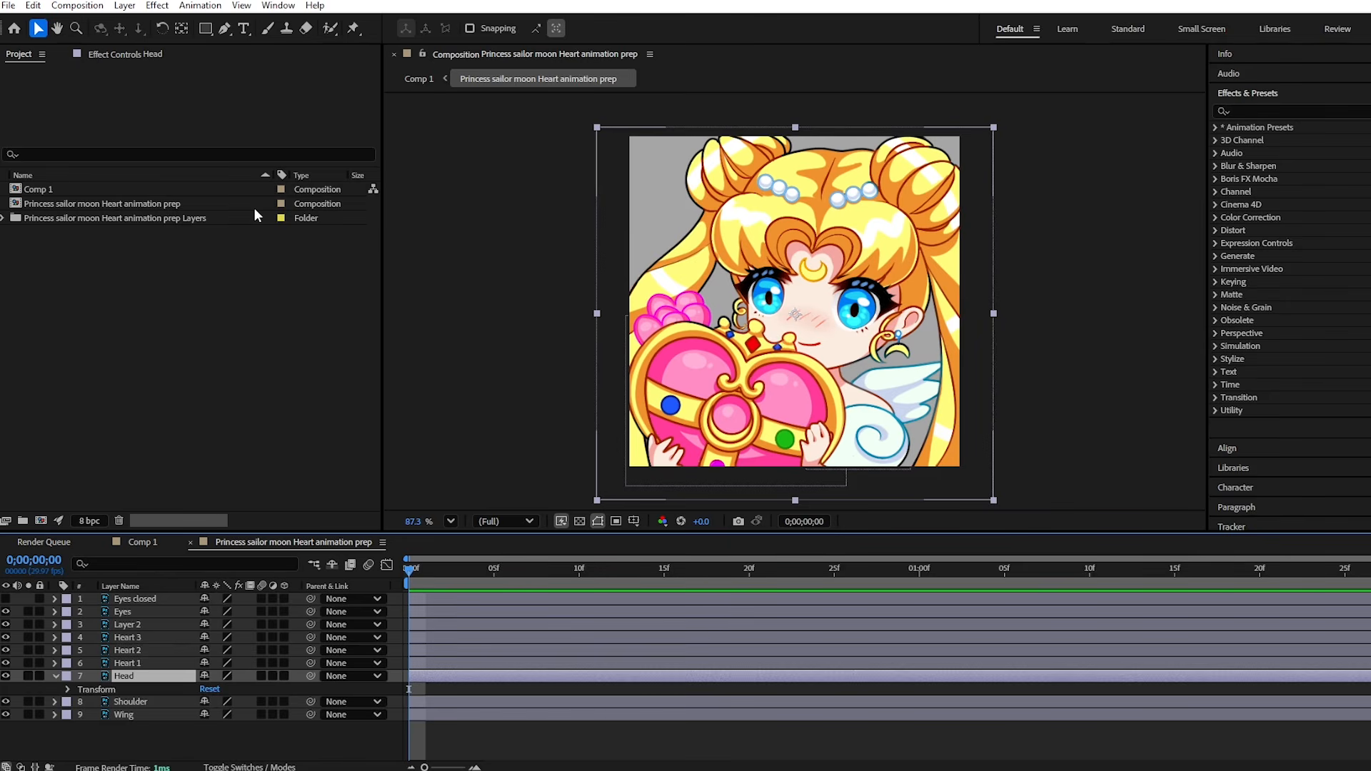
left_click(181, 28)
left_click_drag(795, 314, 821, 366)
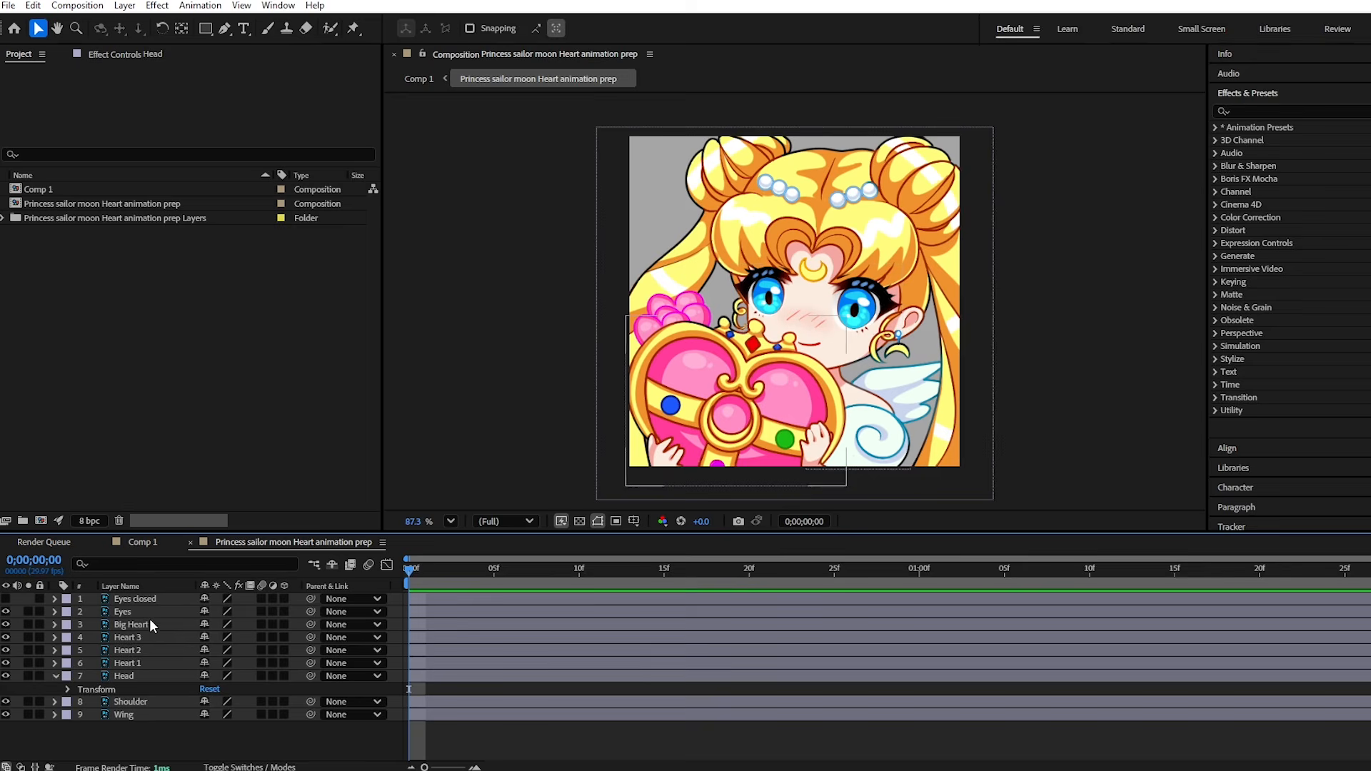
Parent the Eyes closed and Eyes layers to the Head layer.
left_click(149, 613)
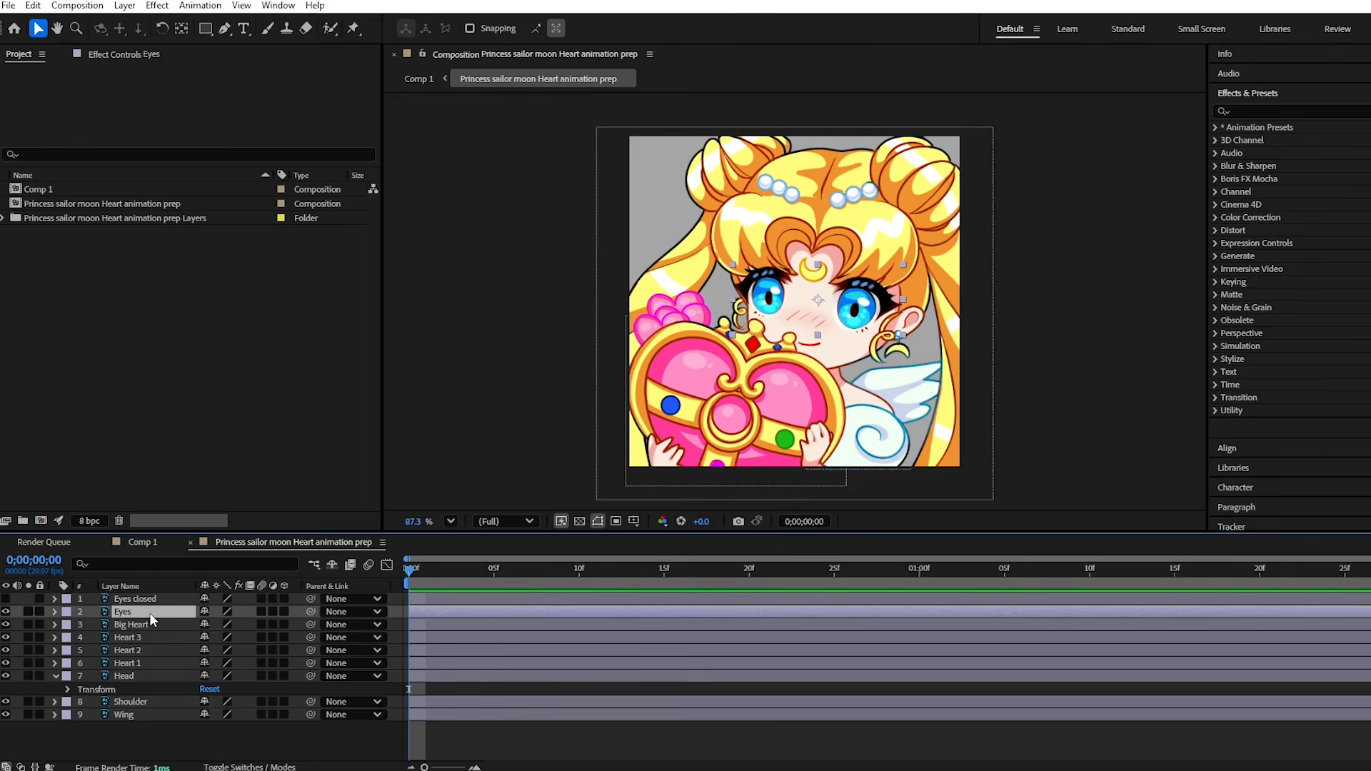
left_click(157, 600)
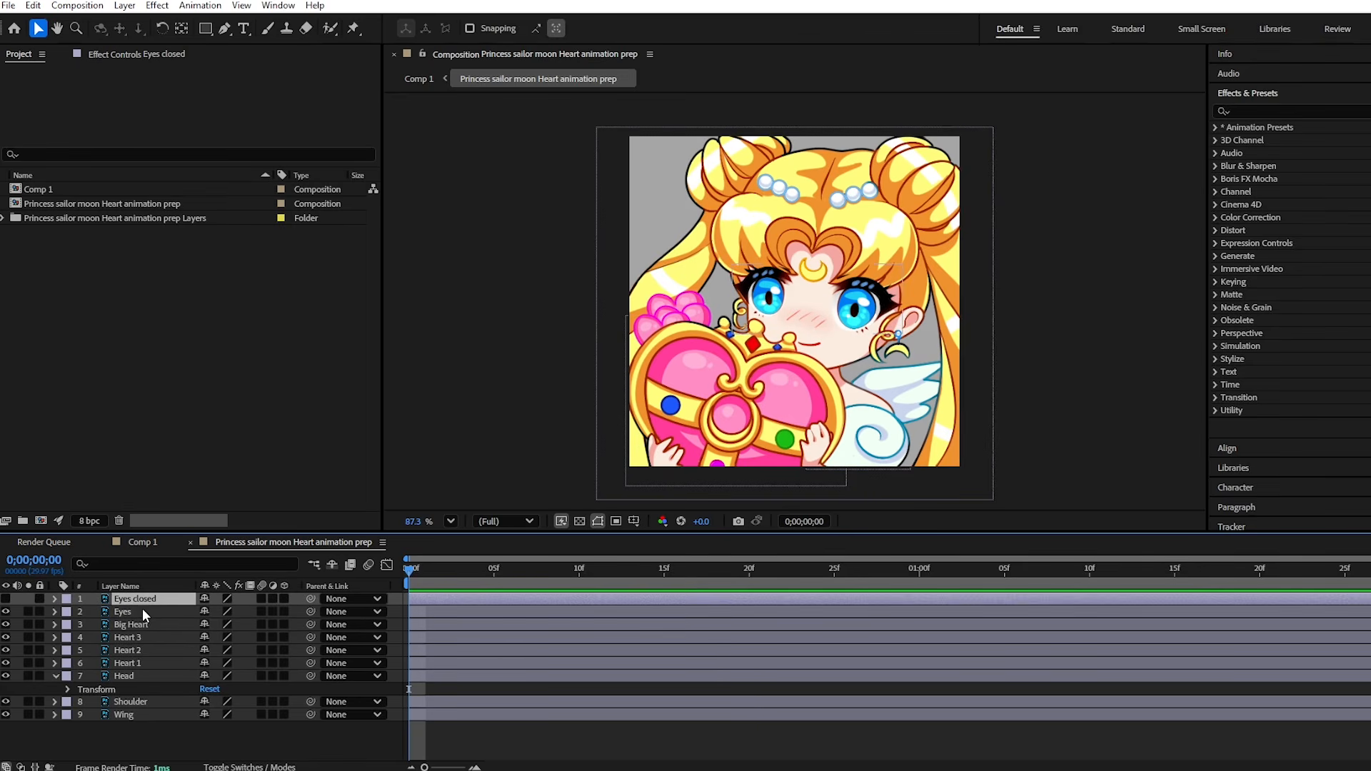
left_click(147, 612, "shift")
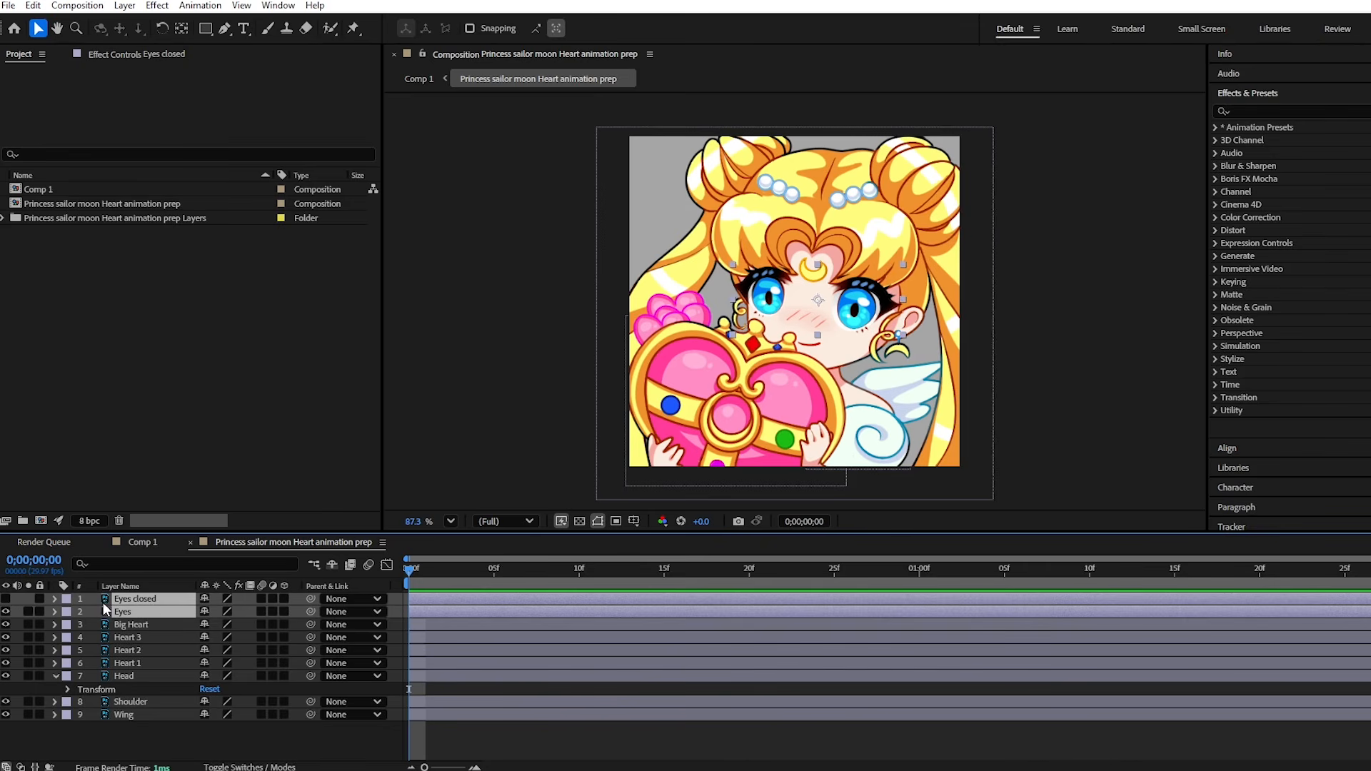
left_click(174, 627)
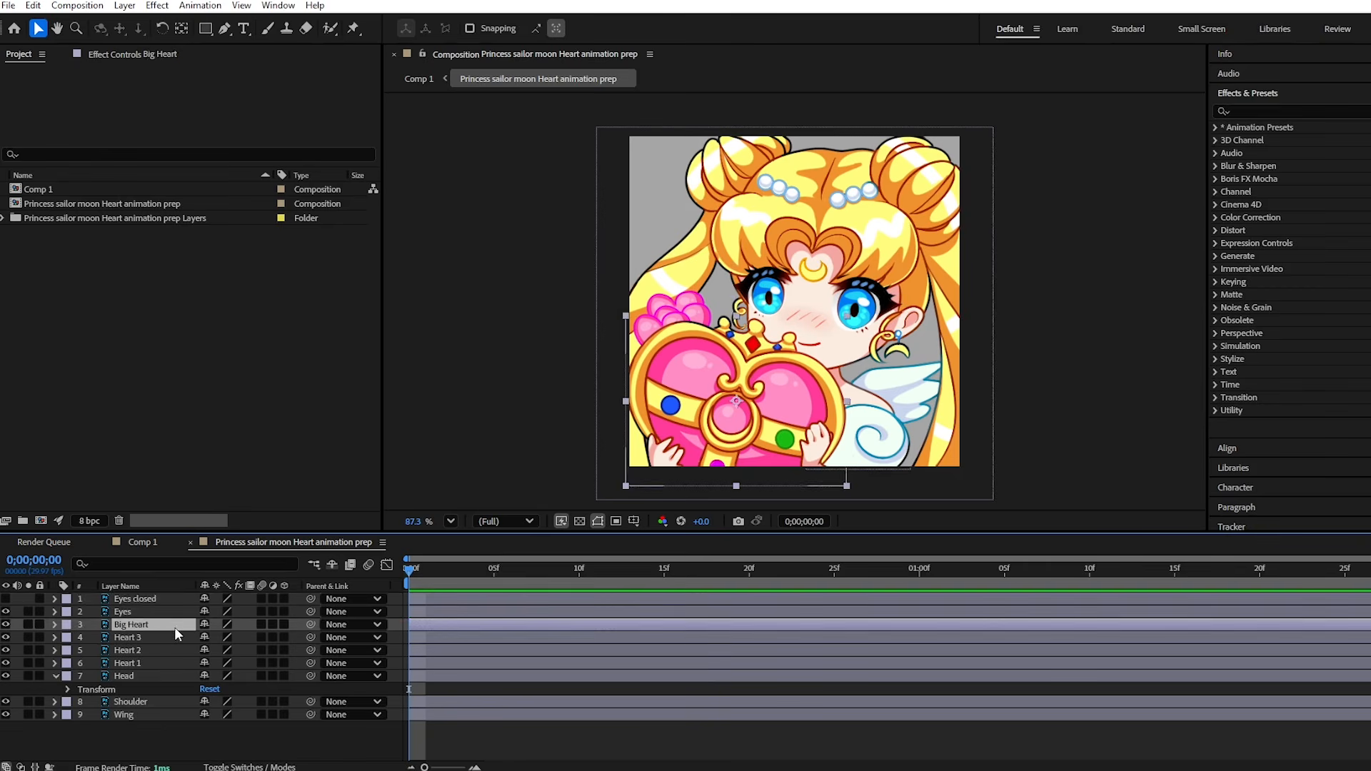
left_click(186, 599)
left_click(173, 612, "shift")
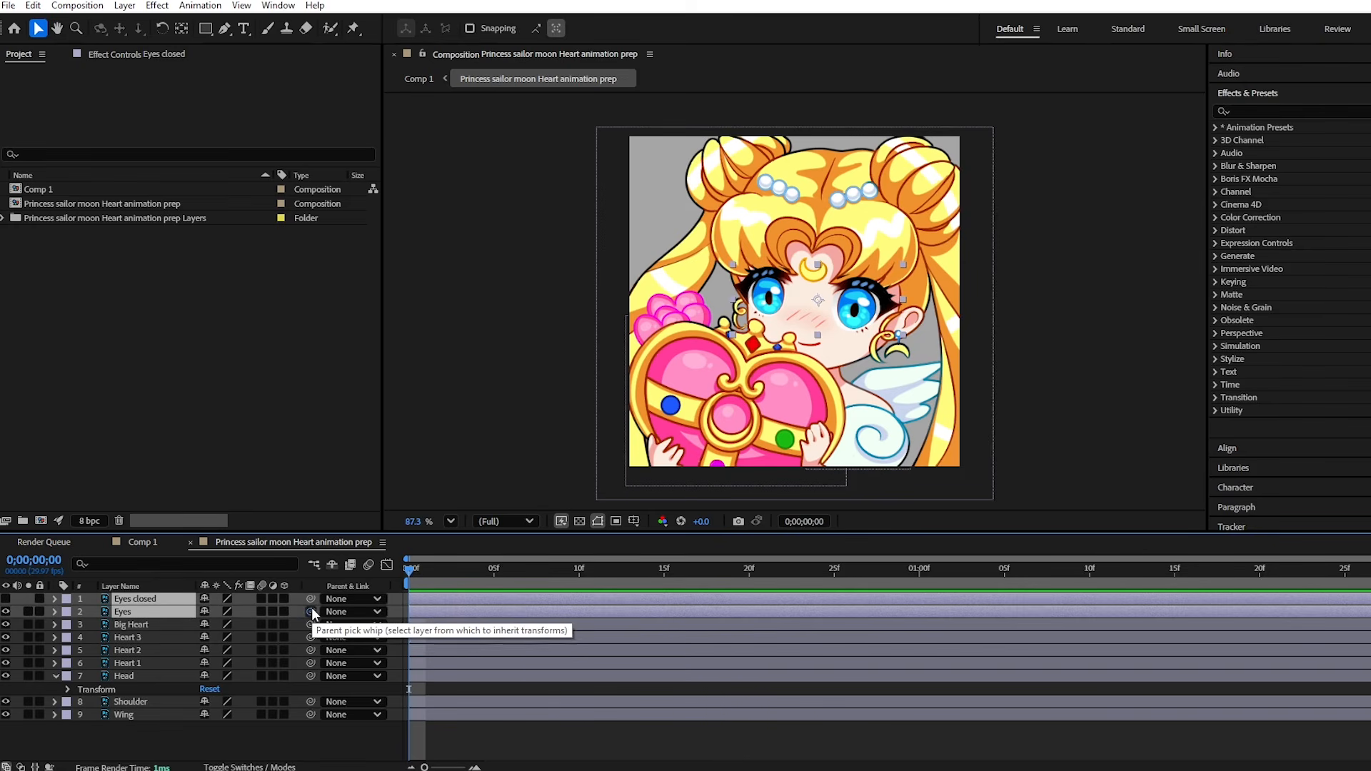
left_click_drag(311, 609, 143, 676)
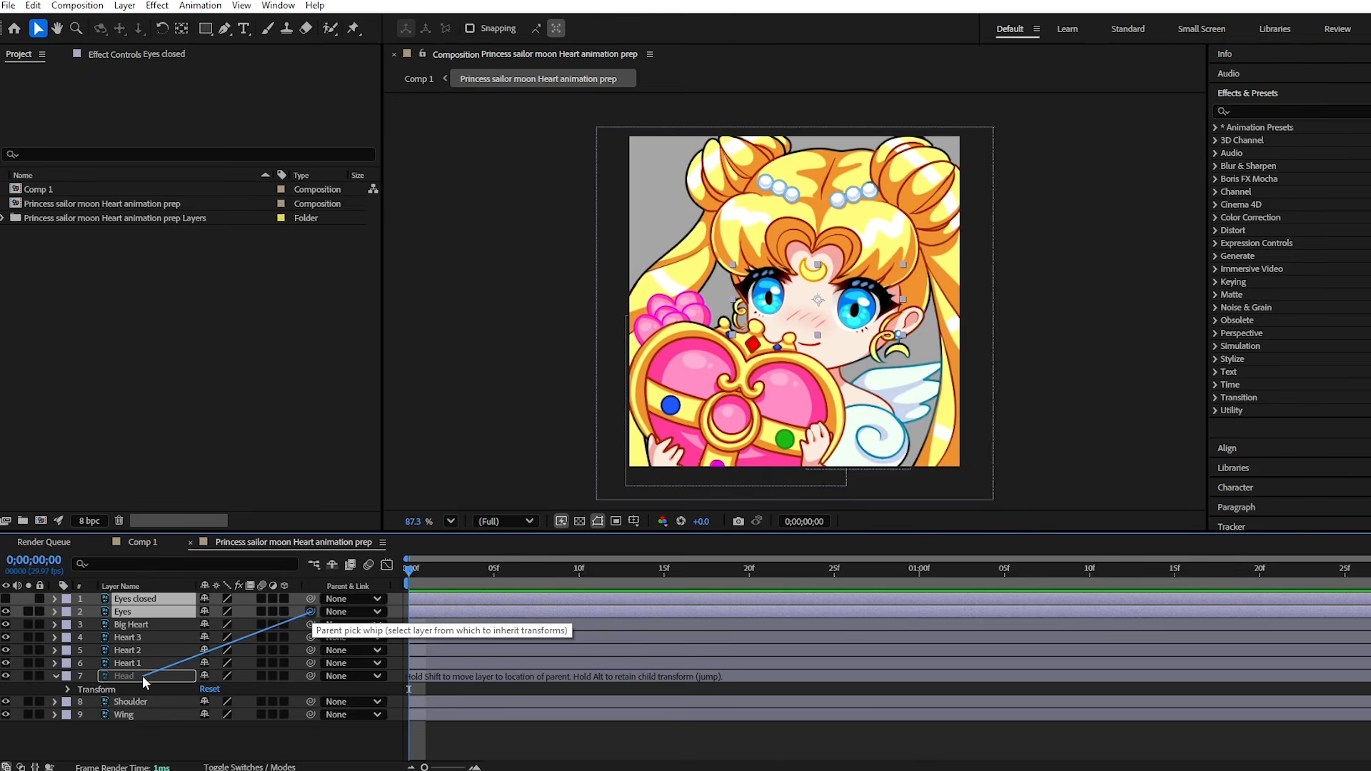
left_click_drag(143, 676, 142, 676)
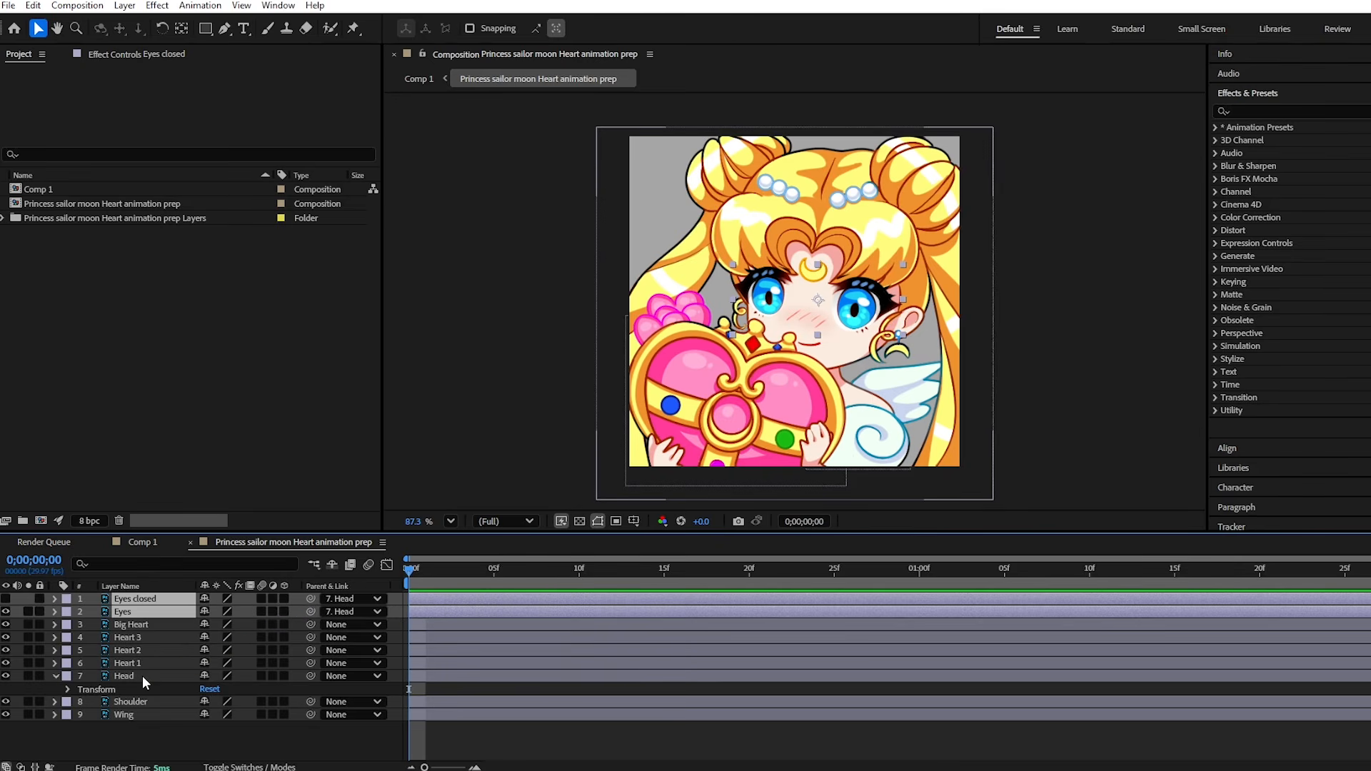
left_click(143, 676)
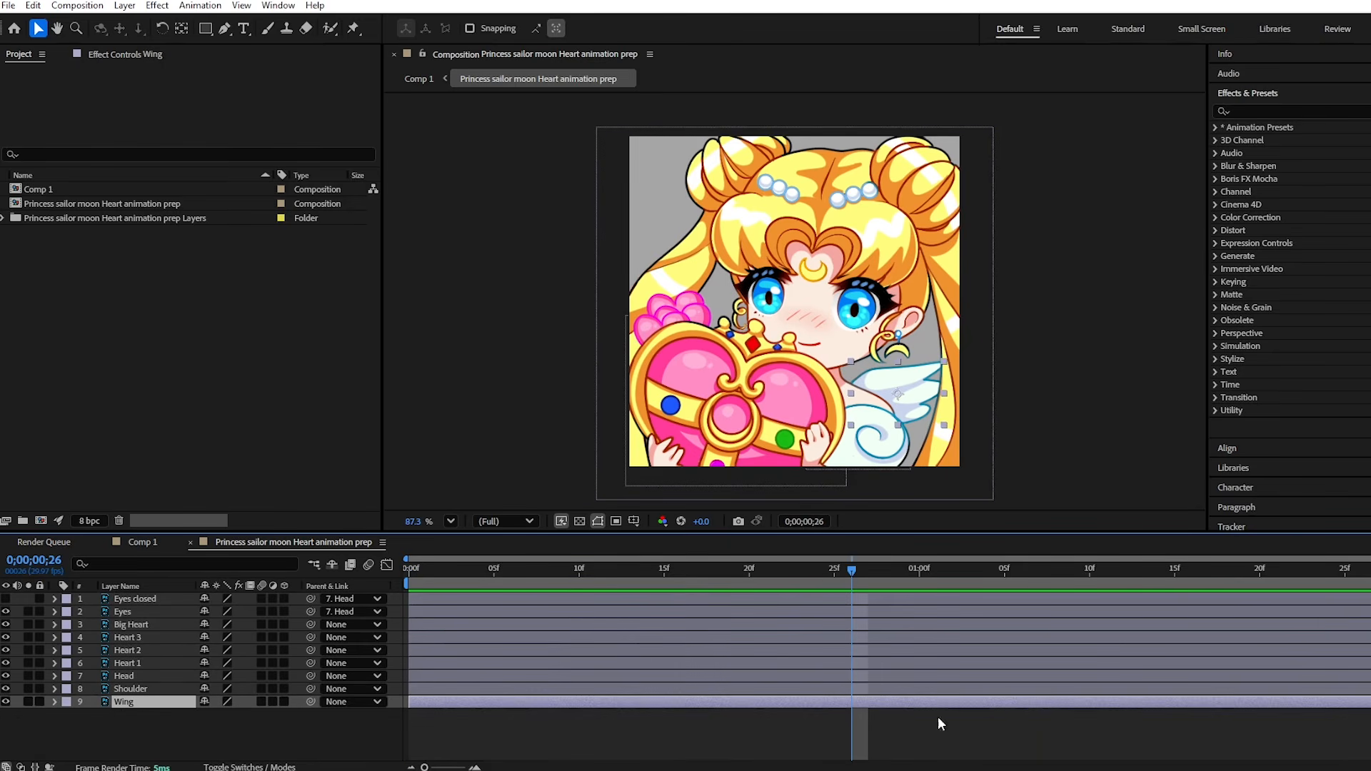
Scrub through the timeline, return to the first frame, and briefly play the composition.
left_click_drag(824, 575, 563, 575)
key("Home")
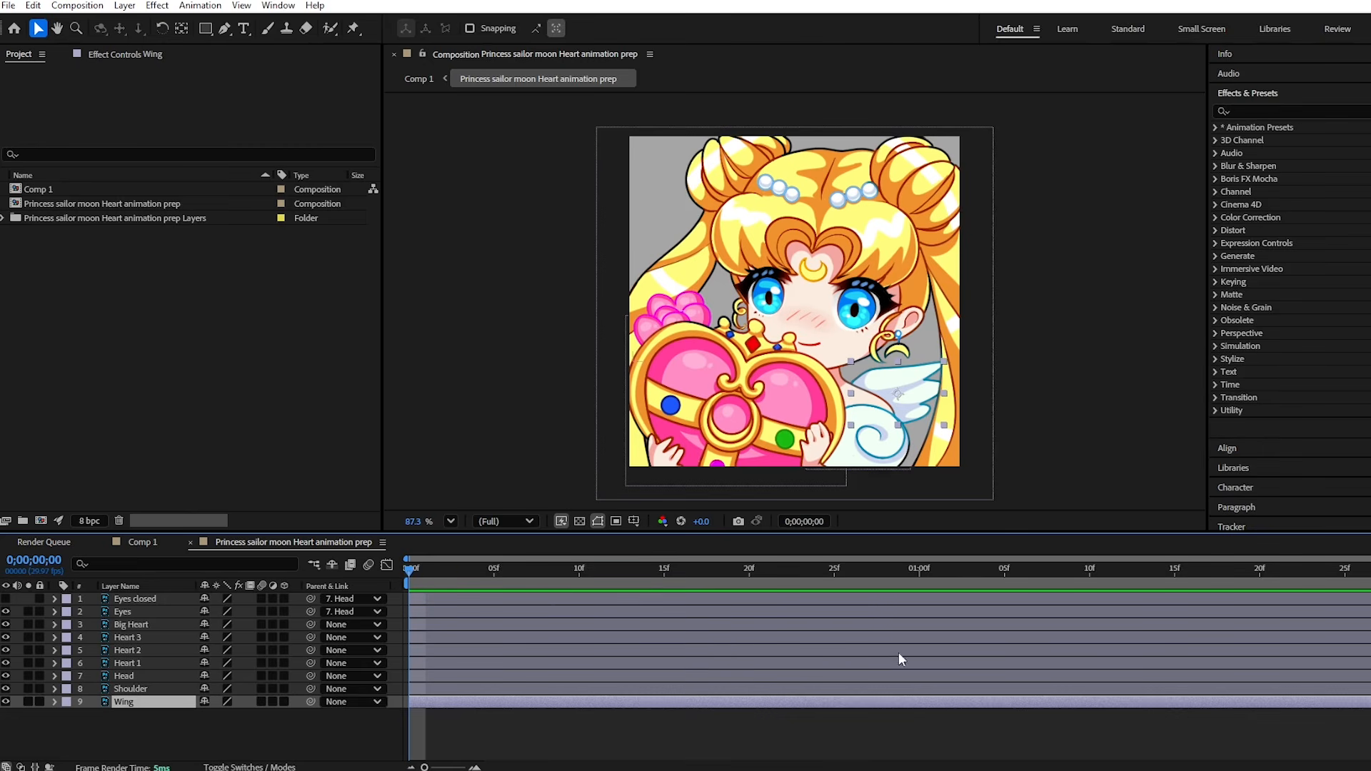
left_click_drag(447, 574, 420, 584)
key("space")
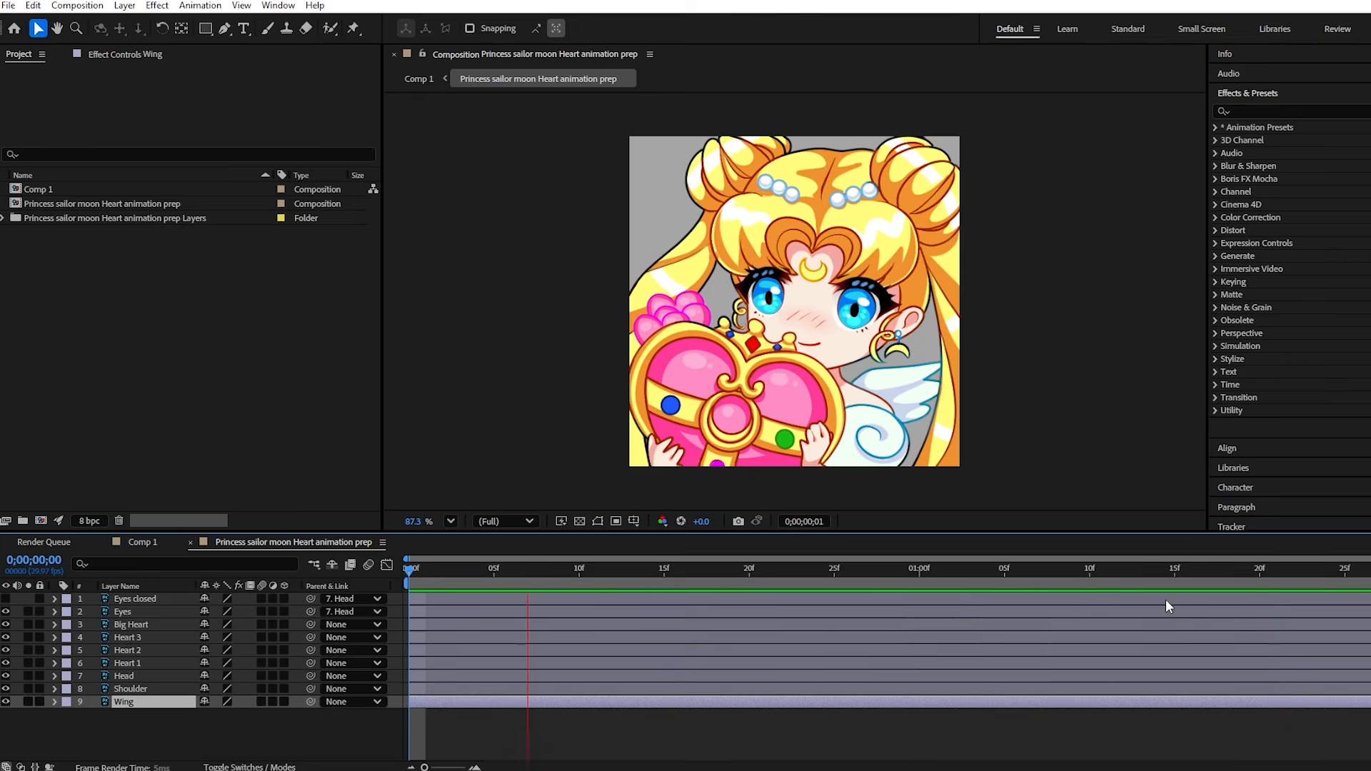
key("space")
Collapse Effects & Presets, reveal the Preview playback settings, and play and stop the composition from there.
left_click(1240, 94)
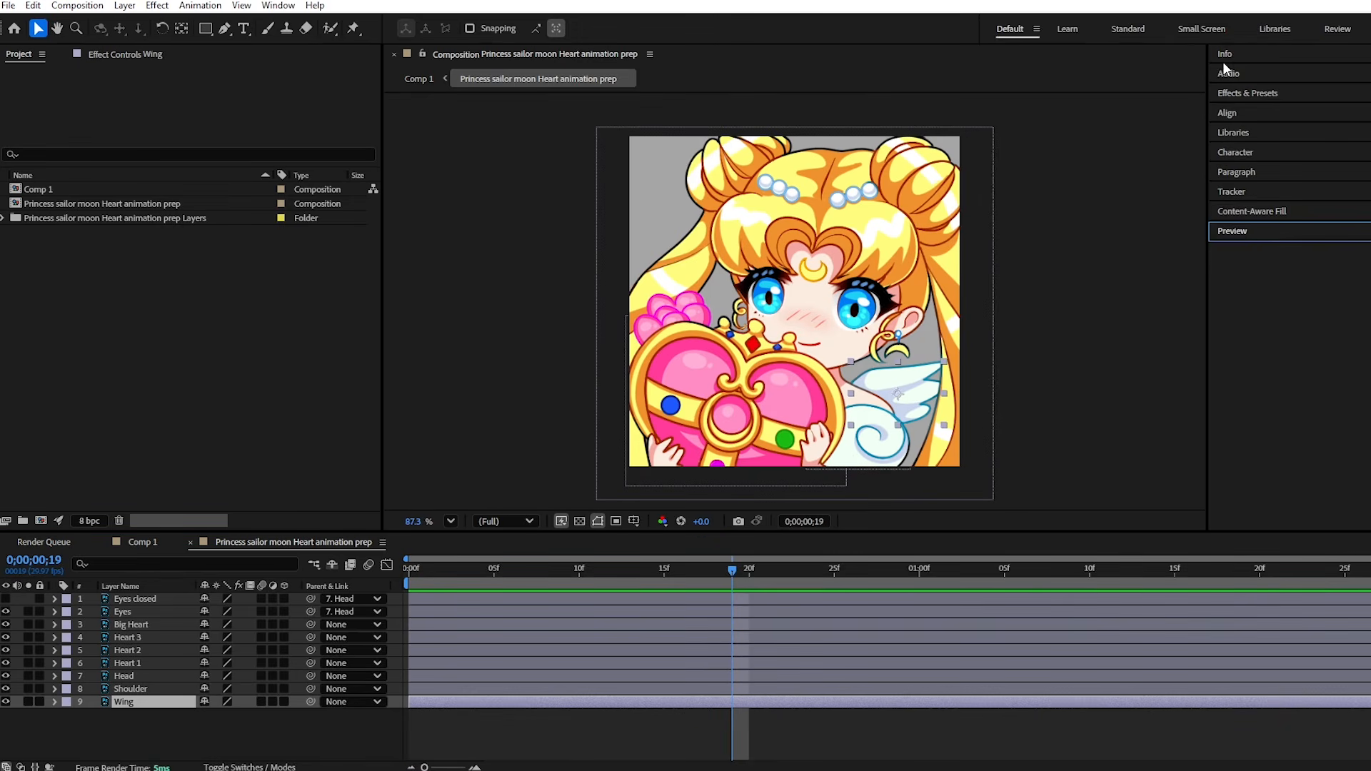
left_click(1235, 231)
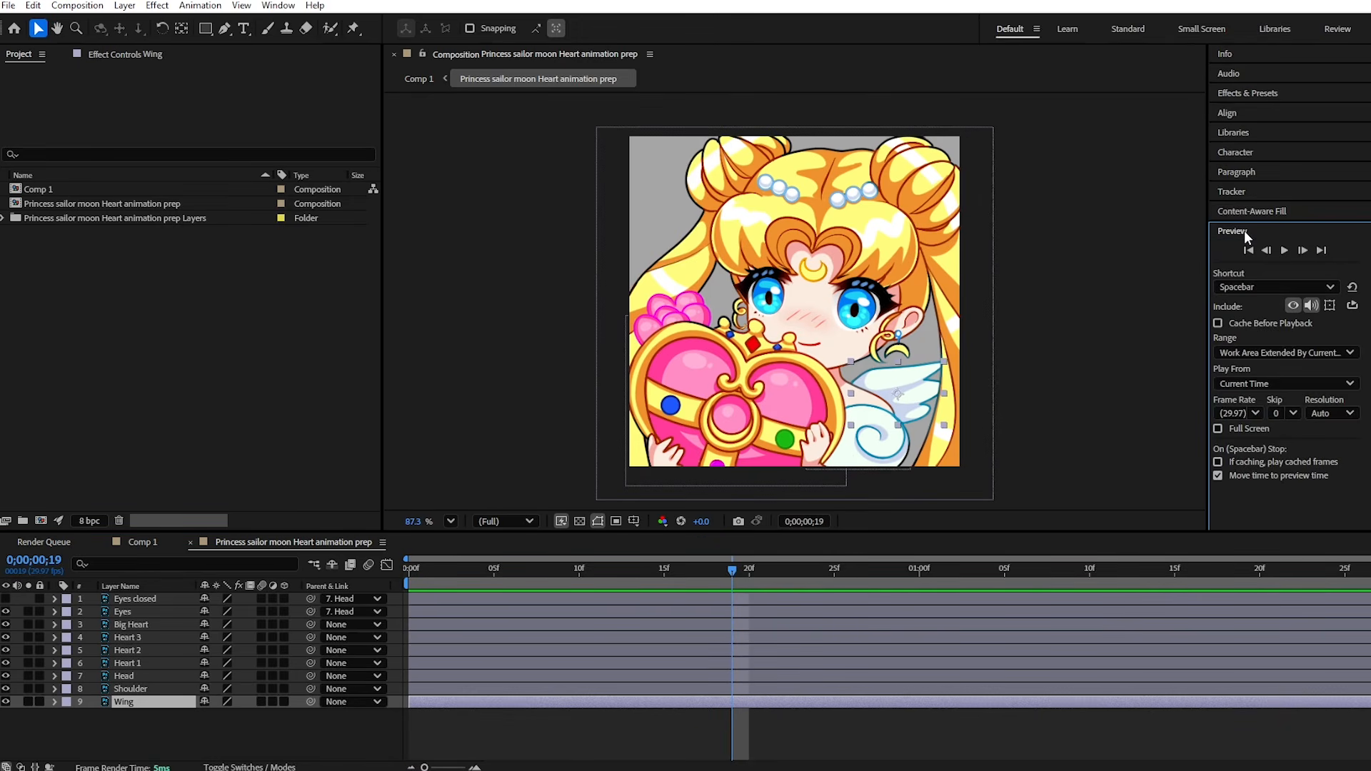
left_click(1286, 250)
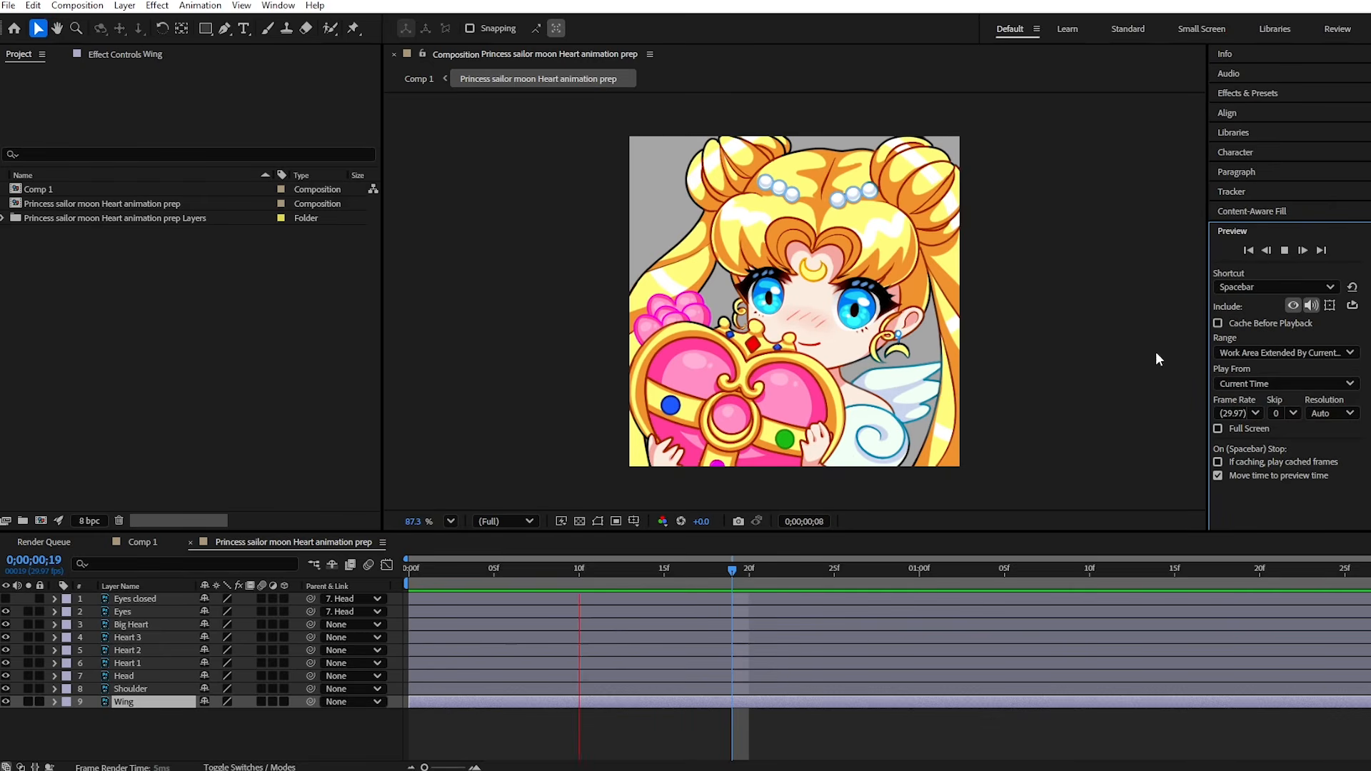
key("space")
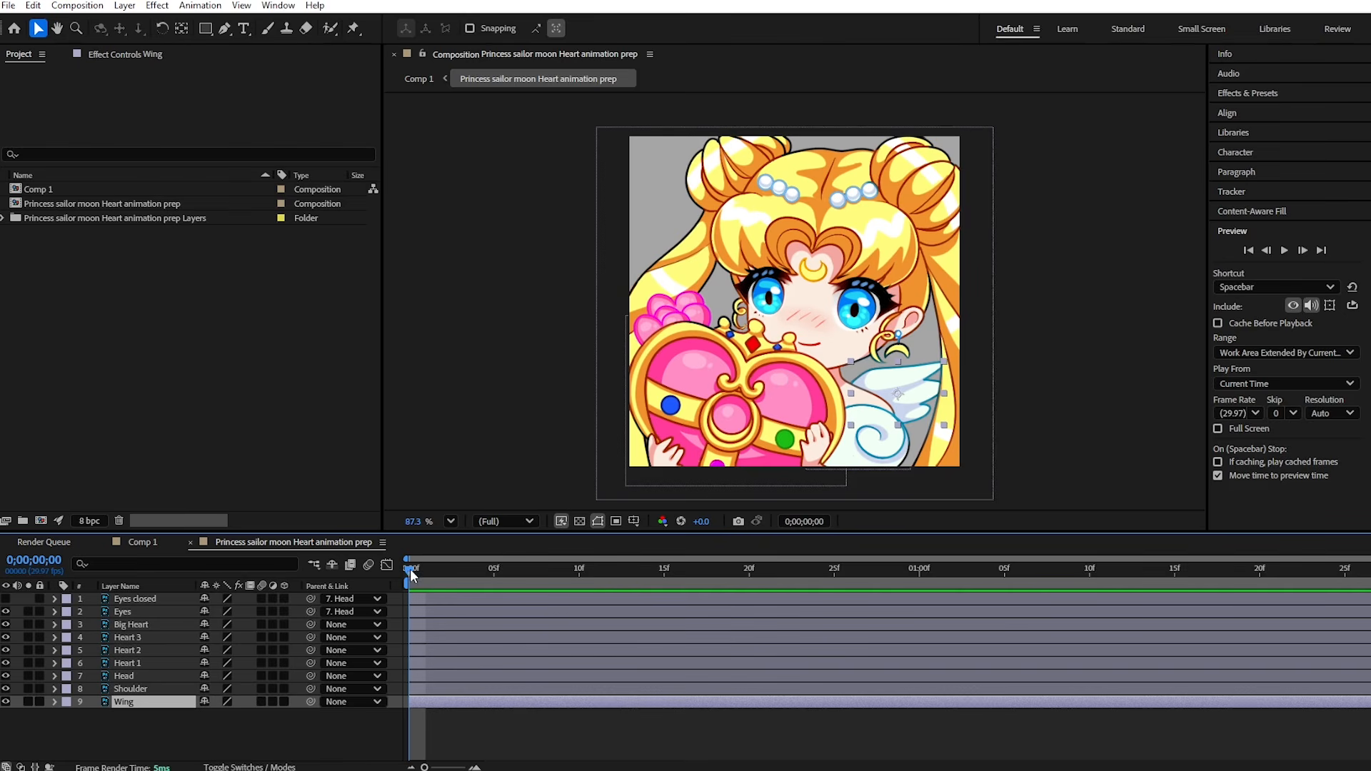
Scrub the playhead to the last frame at 0;00;01;29 and bring it back to the first frame.
left_click_drag(410, 569, 1368, 620)
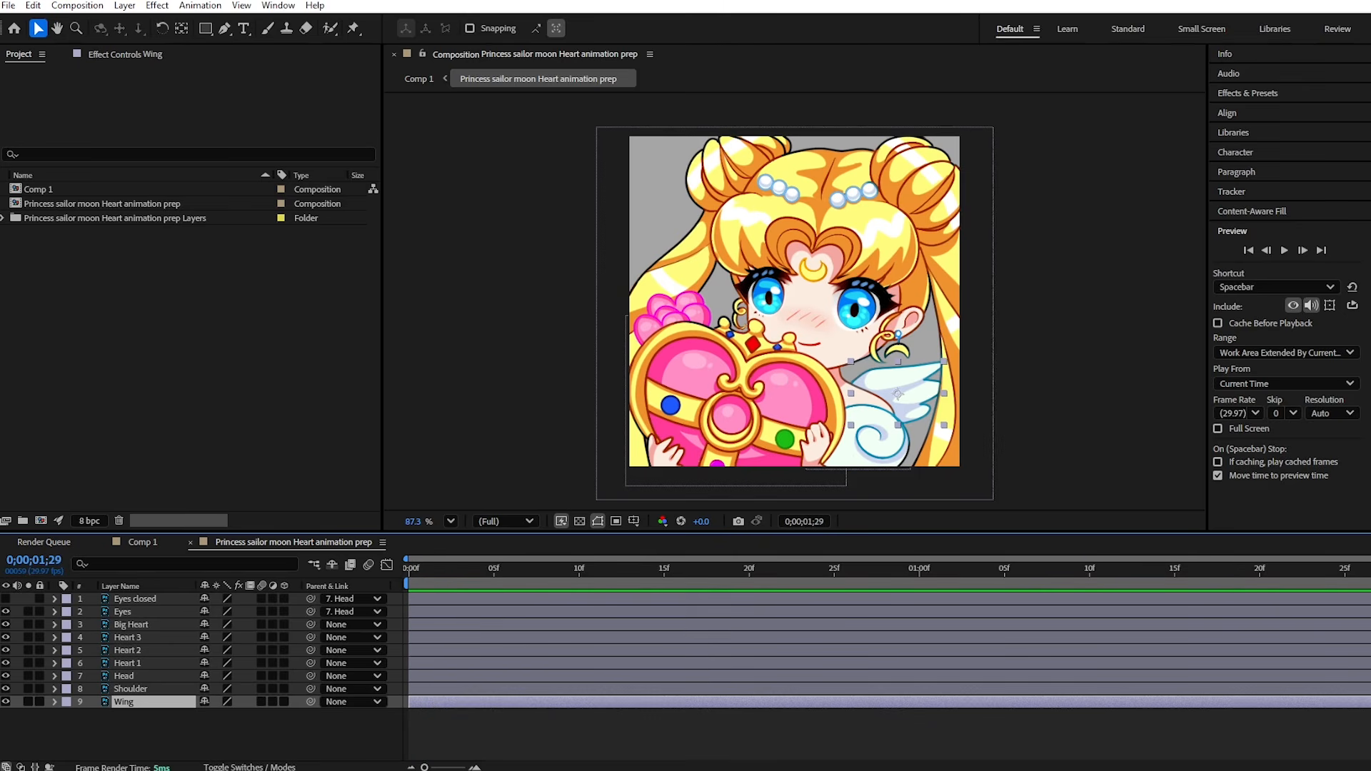
left_click_drag(467, 579, 400, 589)
left_click_drag(409, 591, 347, 653)
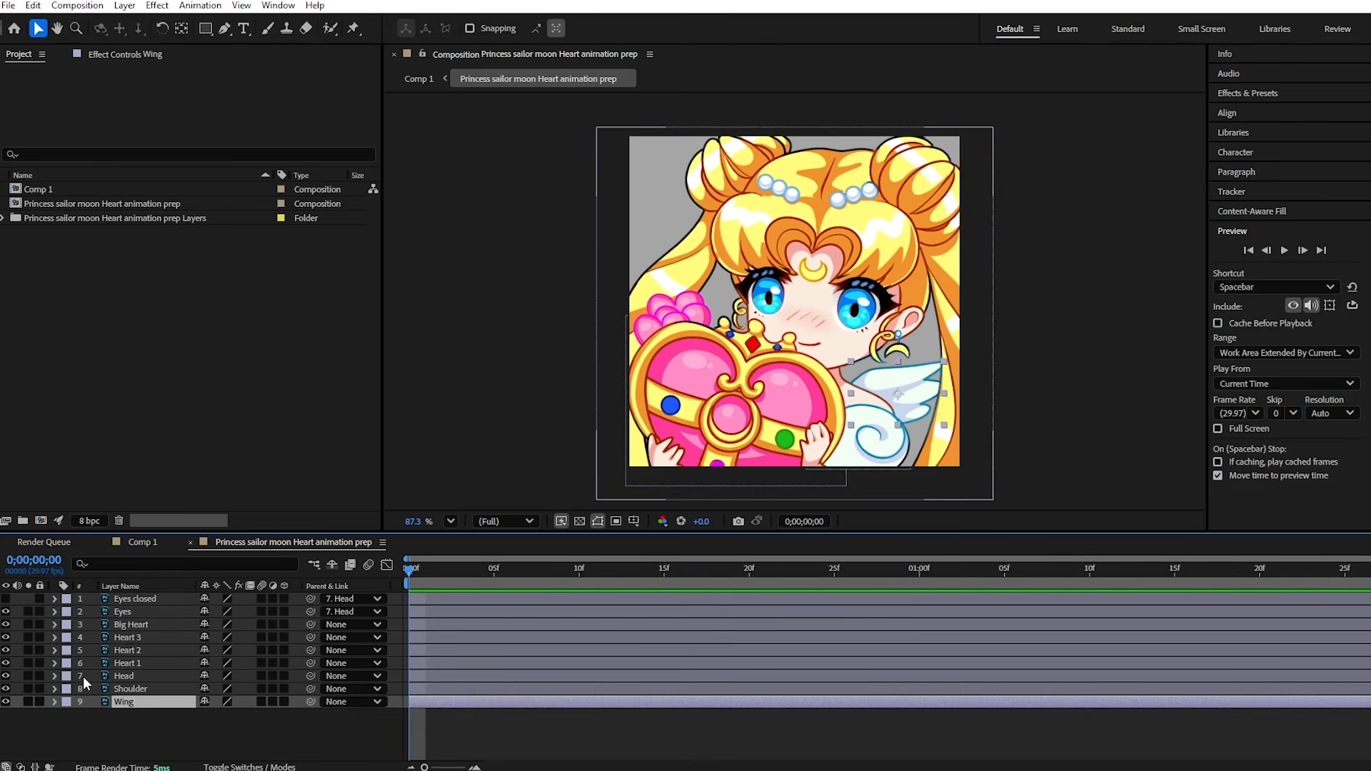
Examine the Head layer's Transform properties while scrubbing through the timeline, and collapse the layer again.
left_click(54, 676)
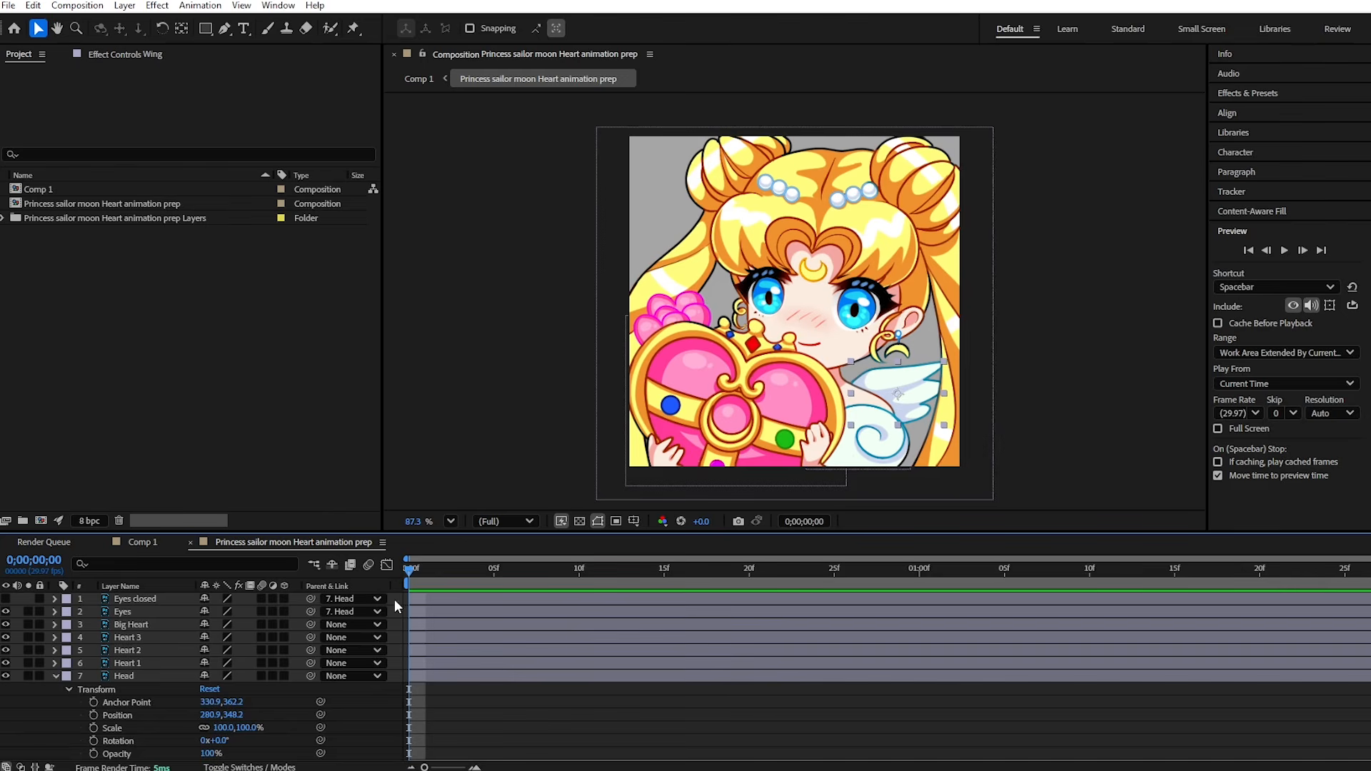
scroll(668, 669, "down", 1)
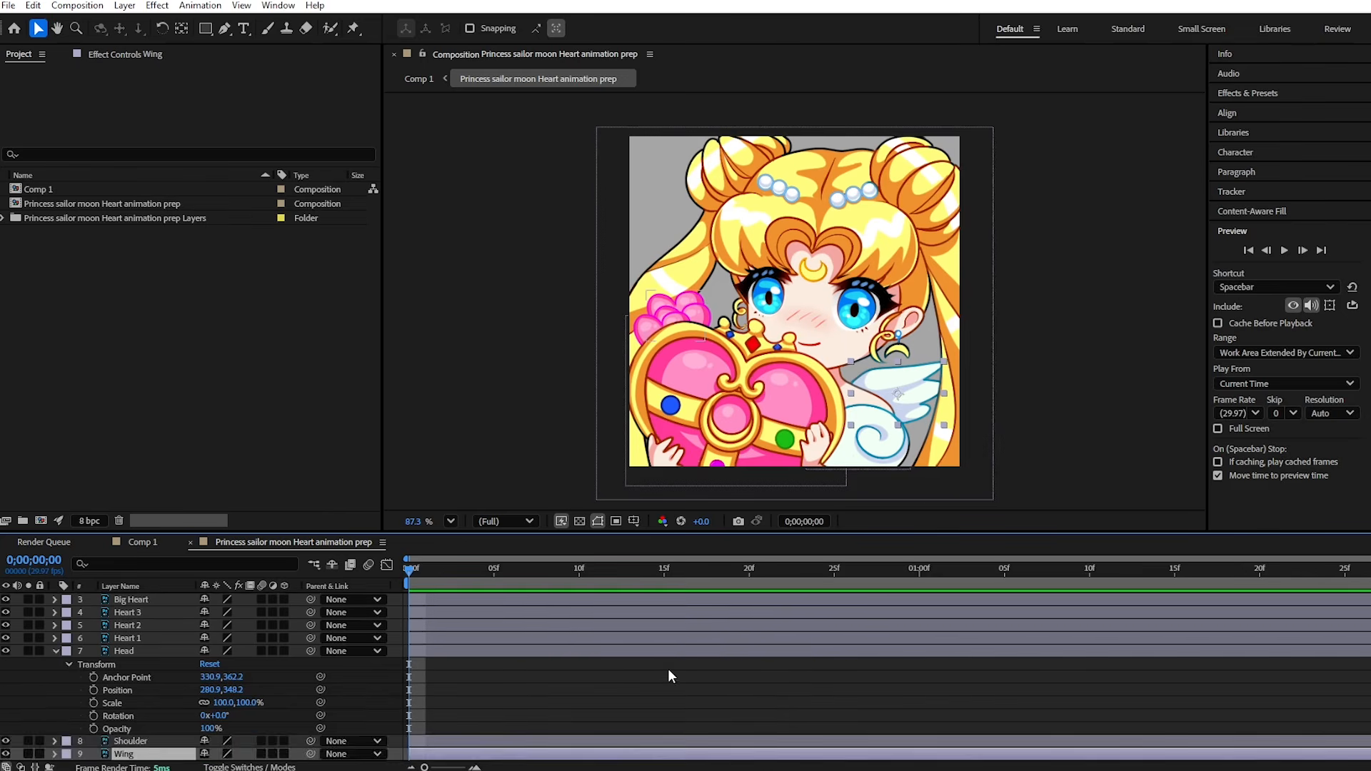
scroll(637, 669, "up", 1)
left_click_drag(409, 568, 396, 649)
key("space")
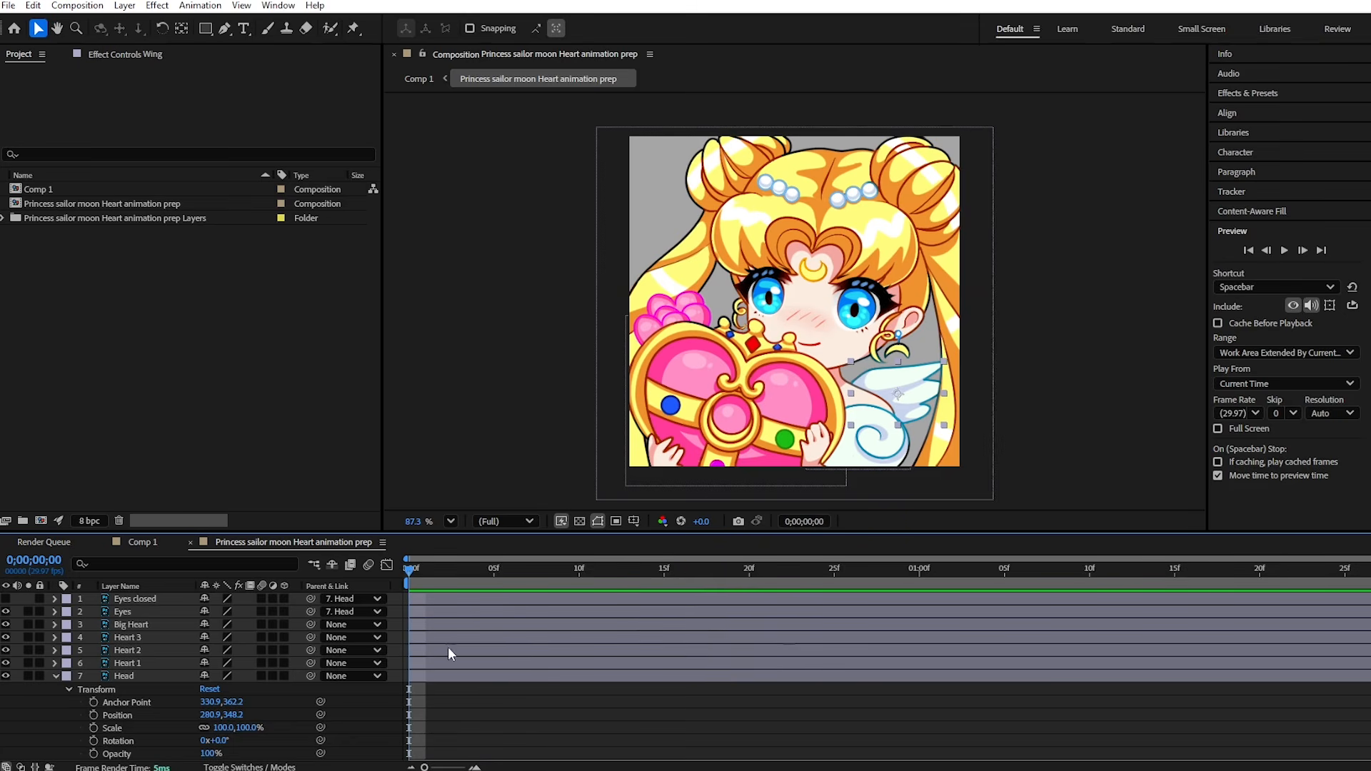
left_click_drag(1107, 582, 396, 688)
left_click(56, 676)
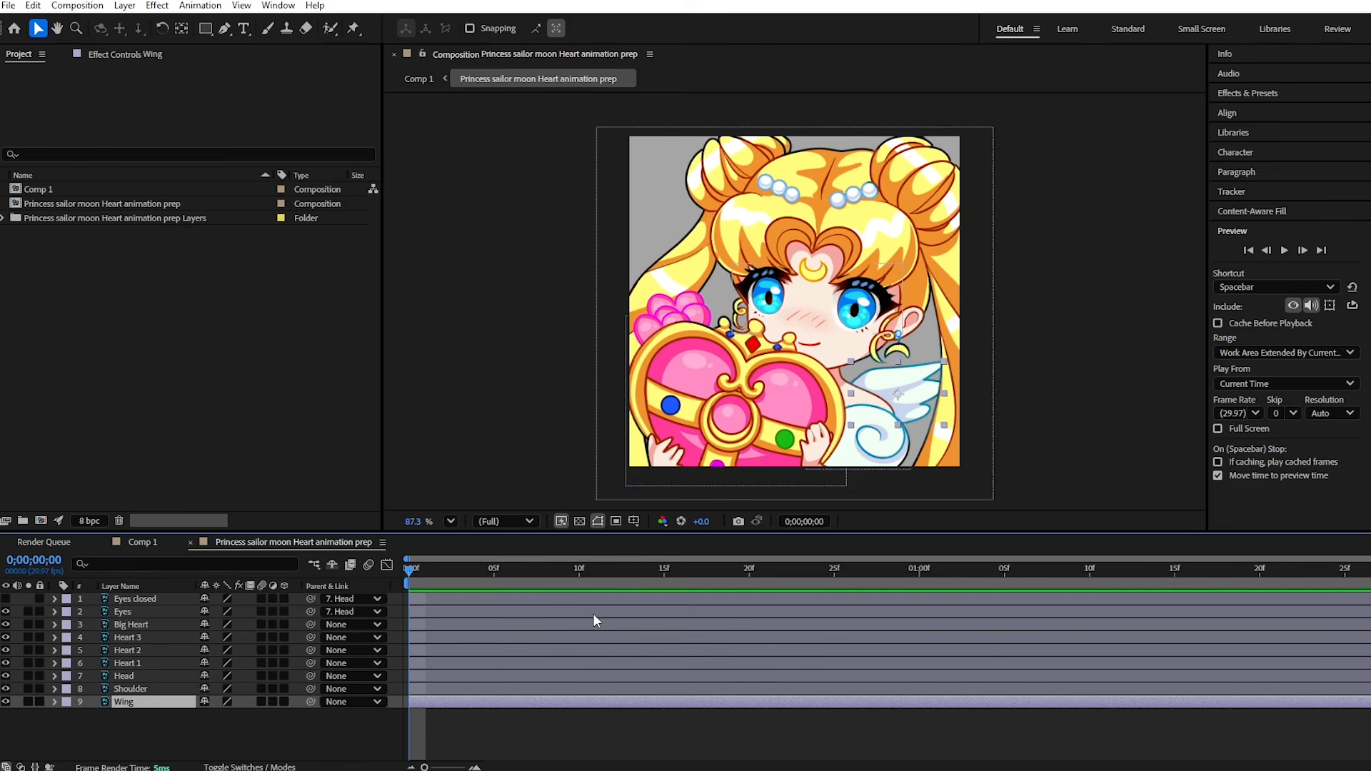
Expand the Head layer's Transform properties and set the playhead to the first frame.
left_click(54, 676)
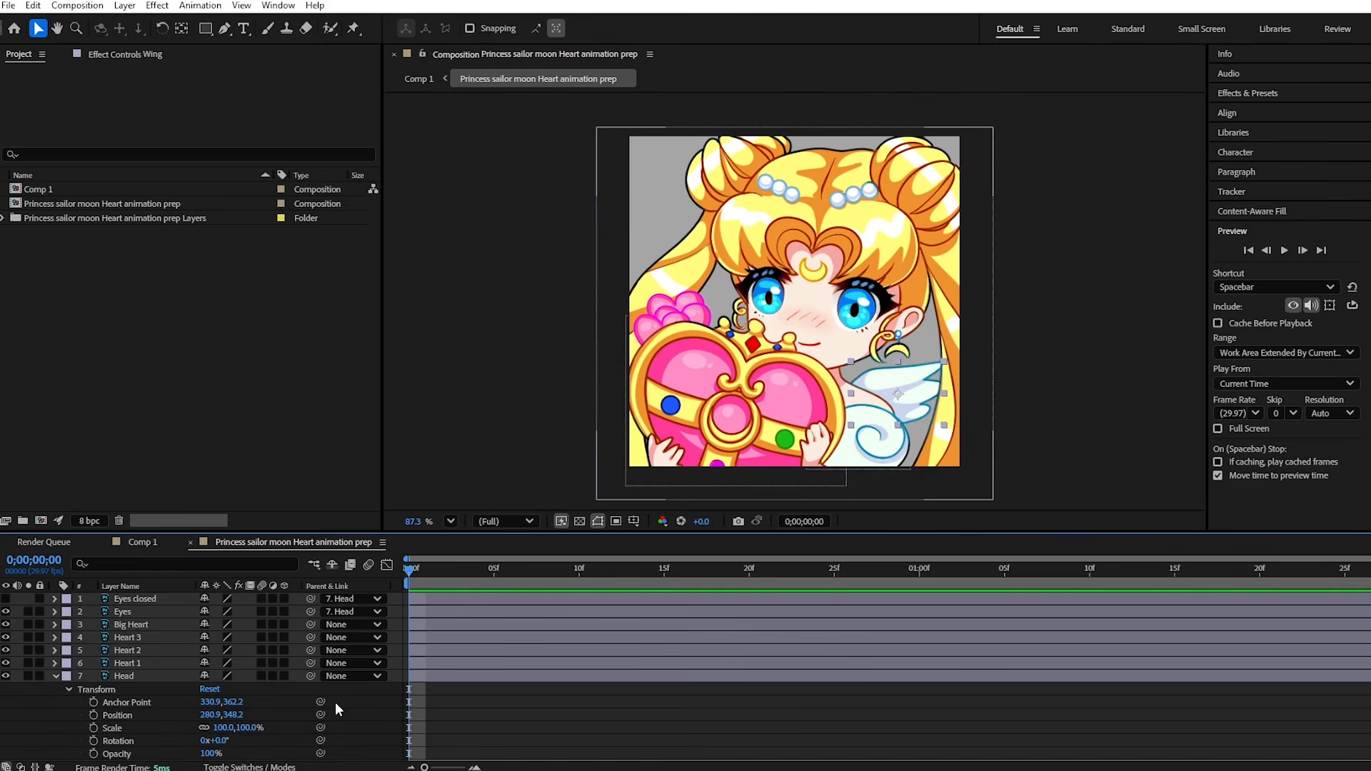
scroll(335, 701, "down", 1)
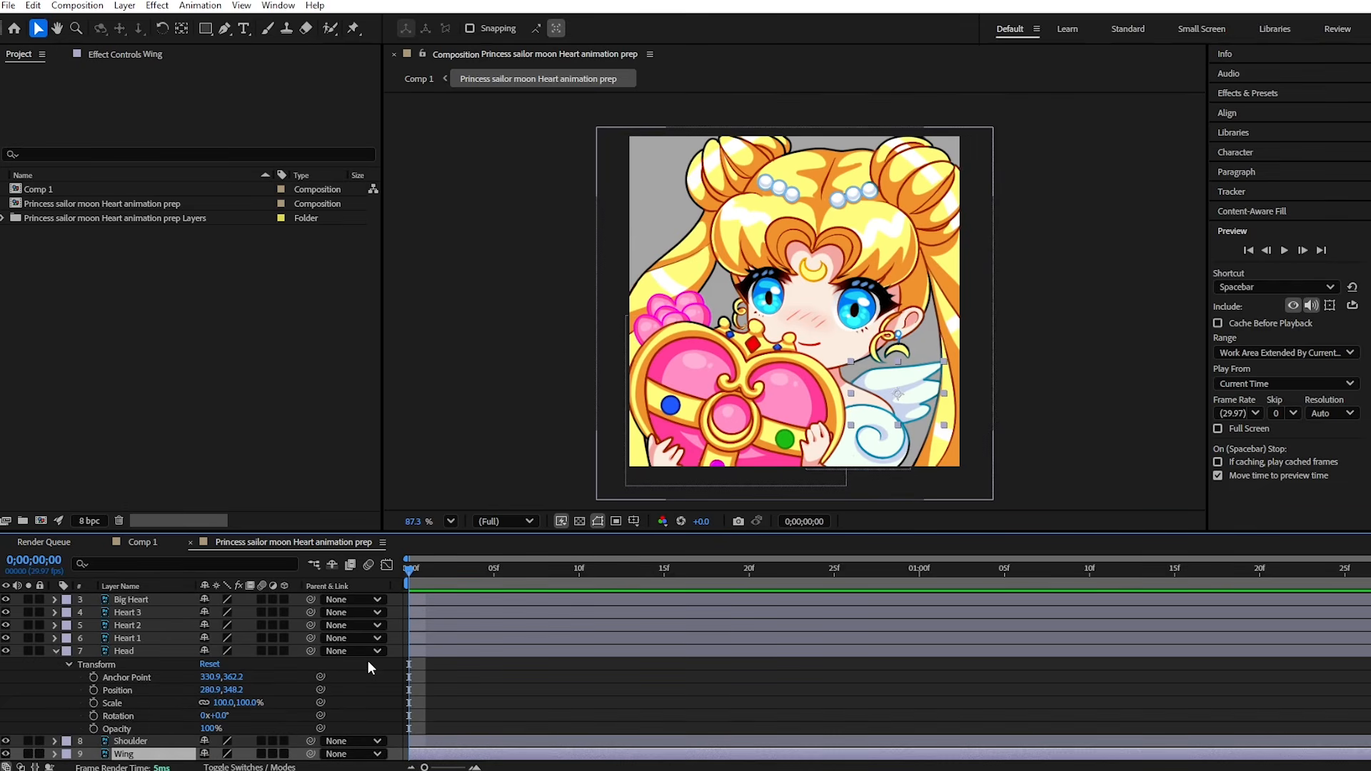
left_click(56, 651)
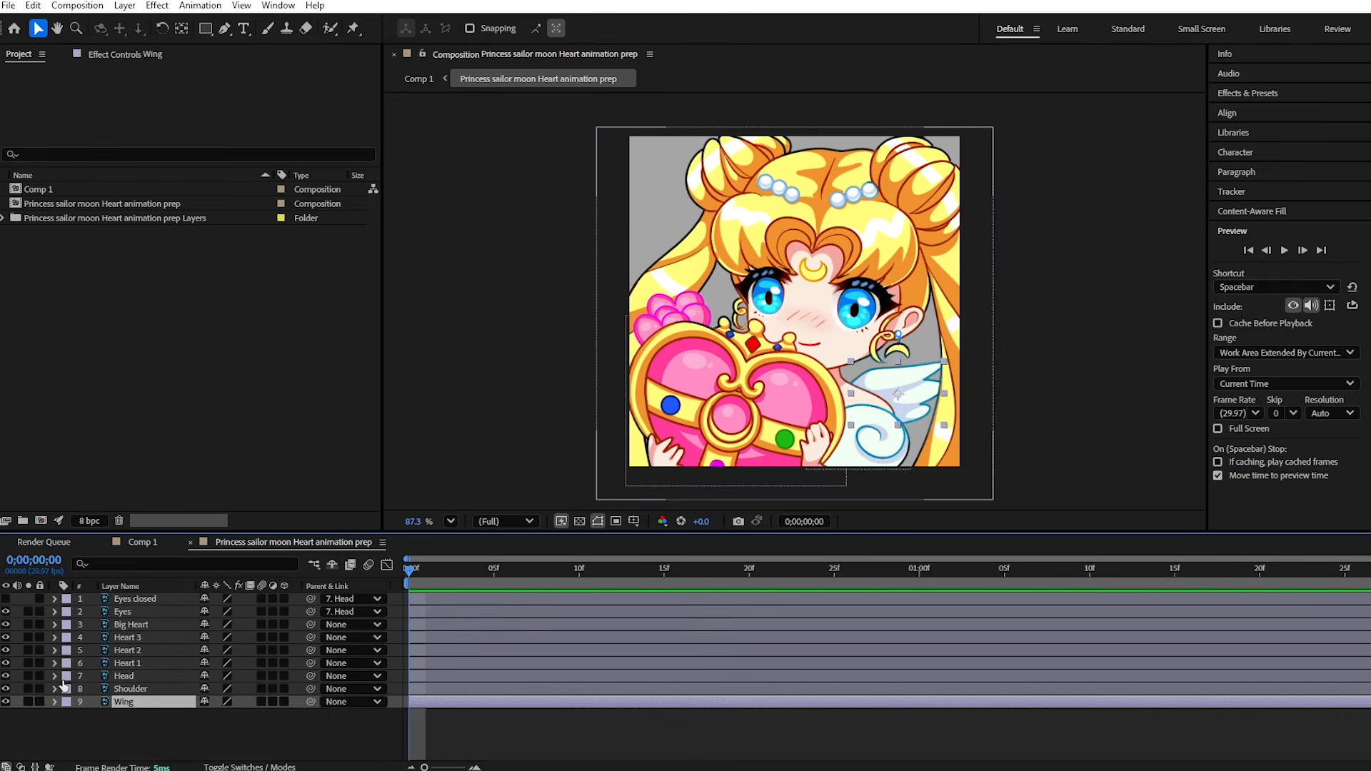
left_click(54, 675)
scroll(75, 671, "down", 1)
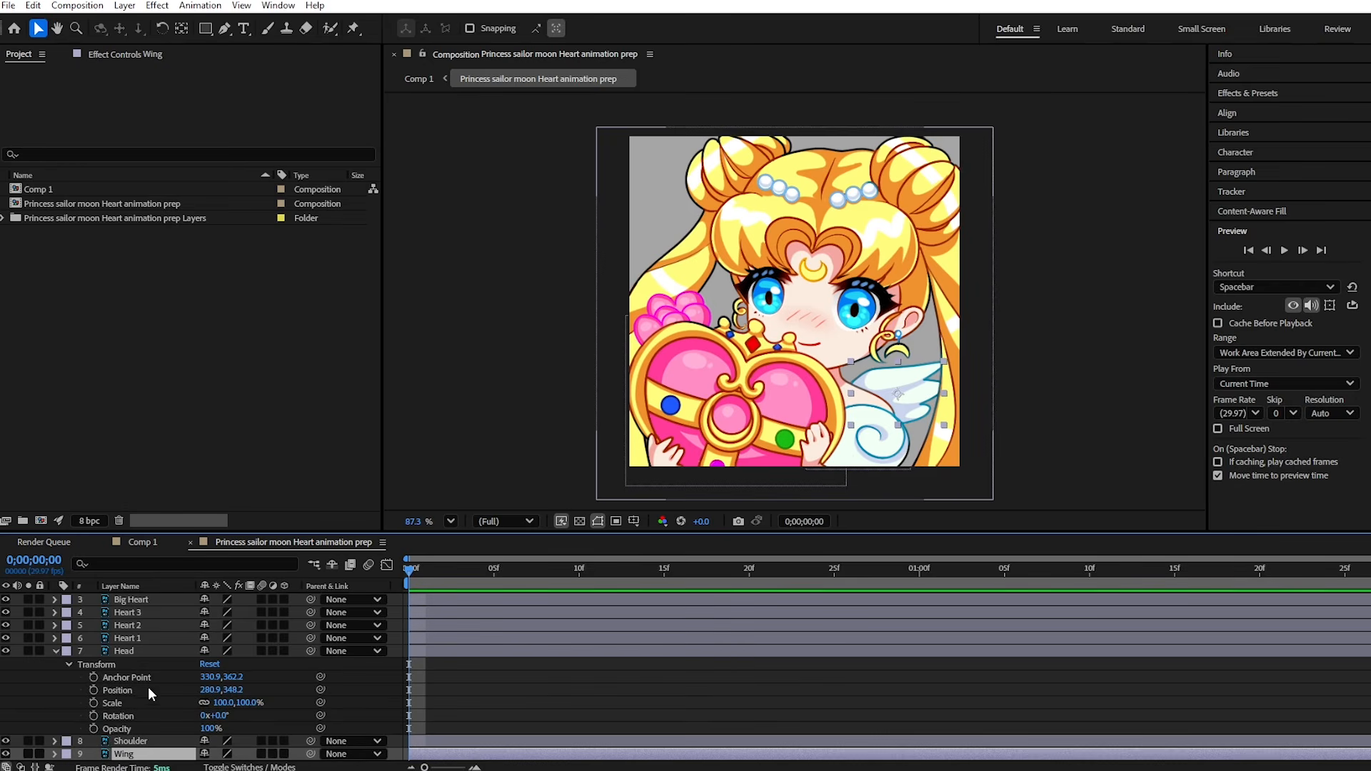
left_click_drag(477, 570, 360, 568)
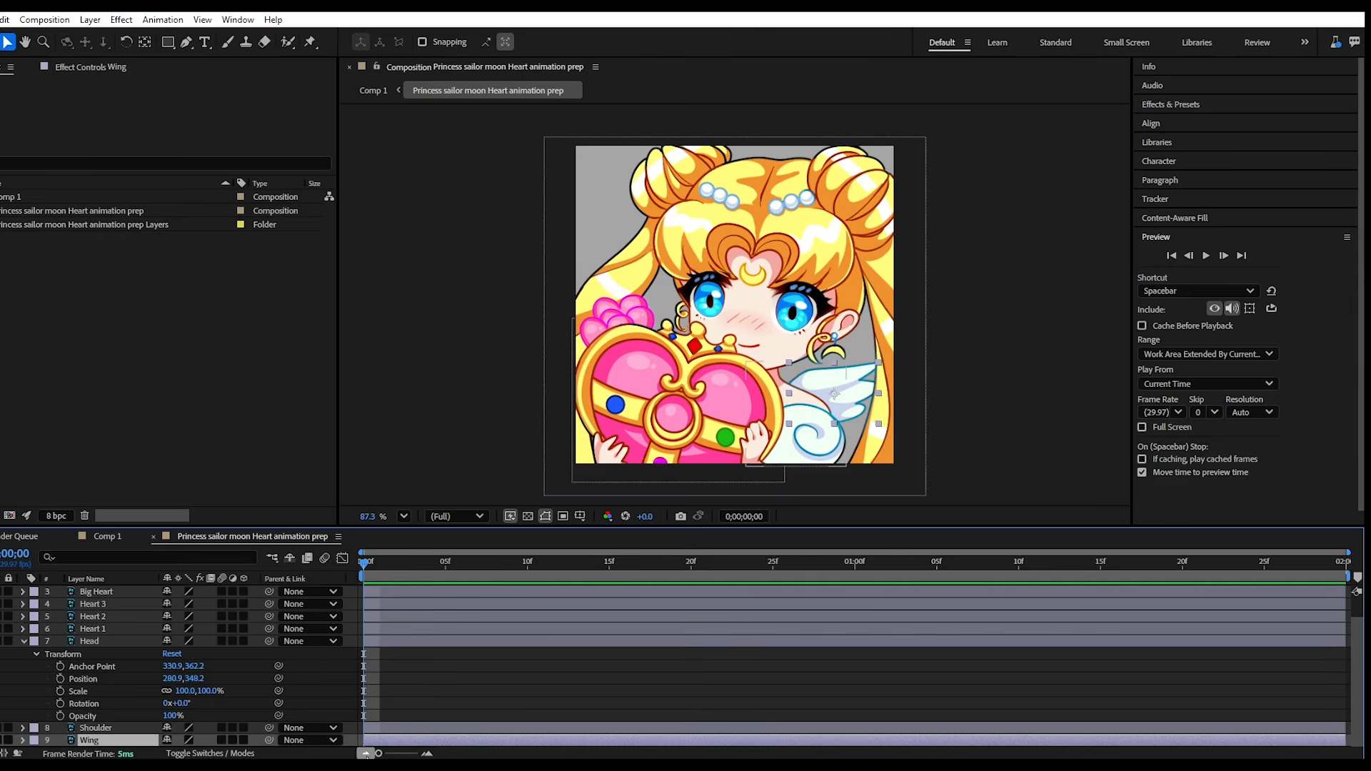
Start keyframing the Head layer's Rotation at the first frame and set it to -8.0° at 0;00;00;27.
left_click(428, 753)
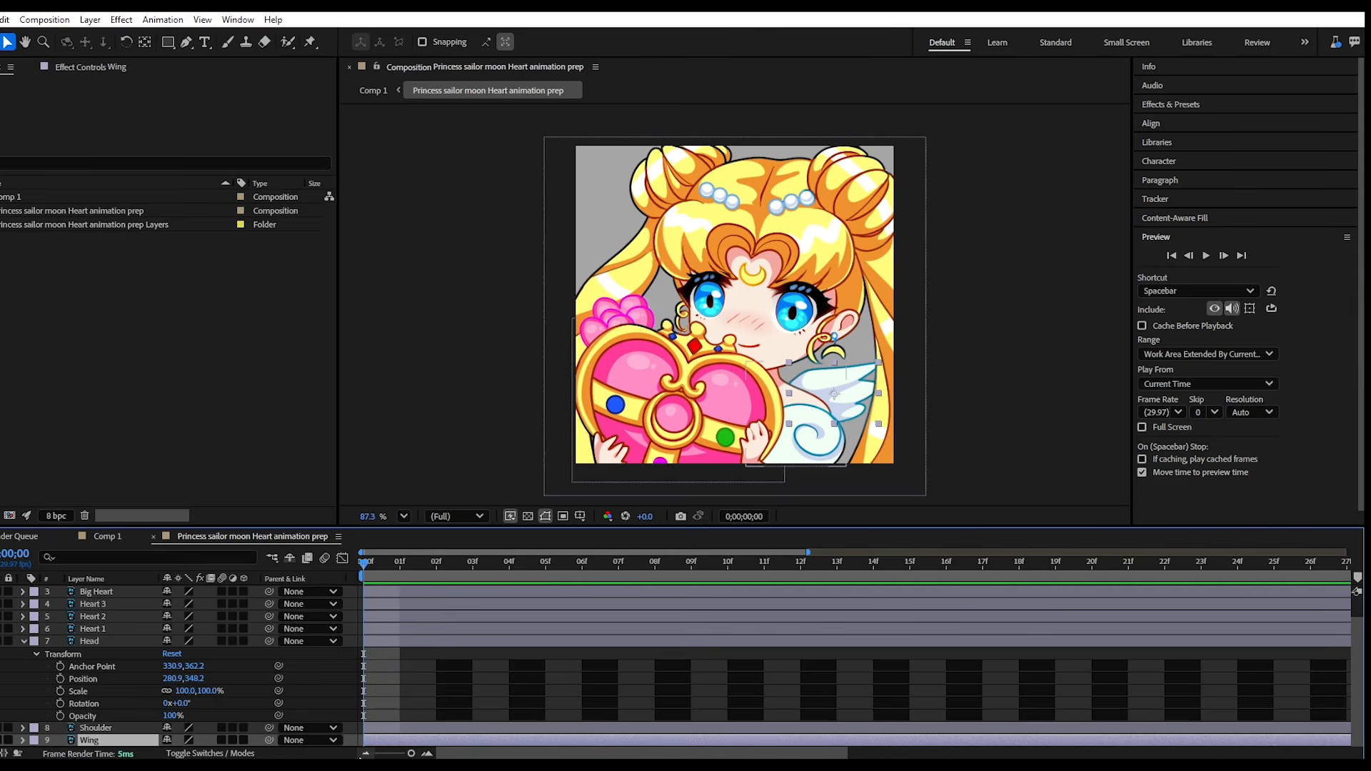
left_click(365, 754)
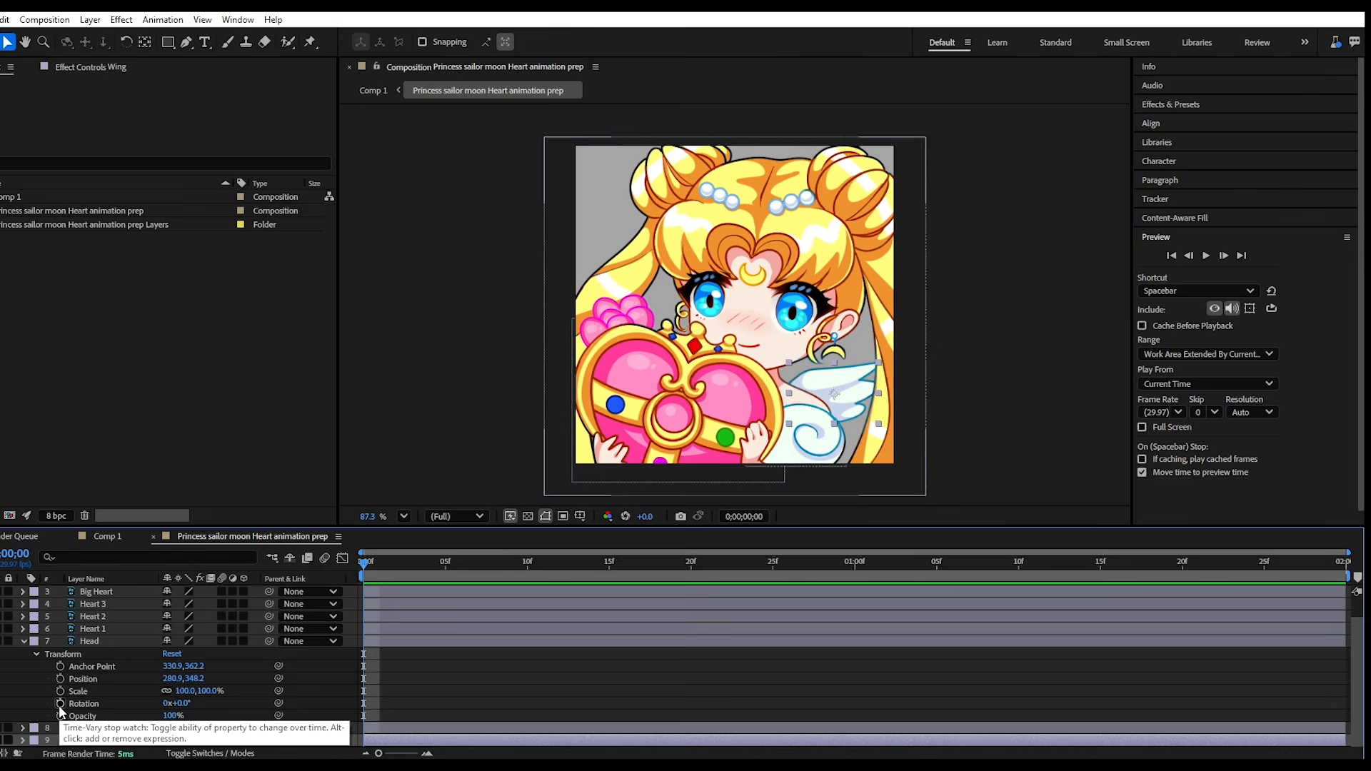
left_click(60, 703)
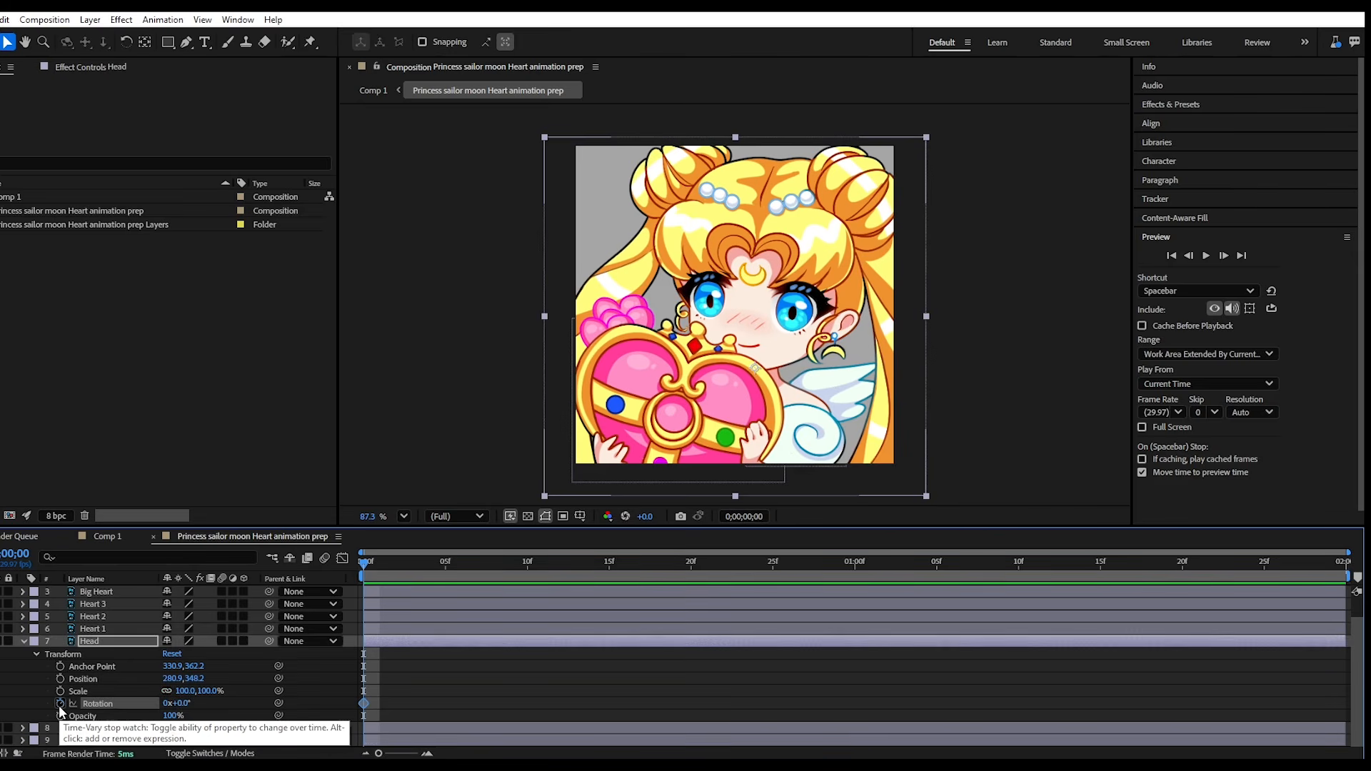
left_click_drag(365, 564, 800, 580)
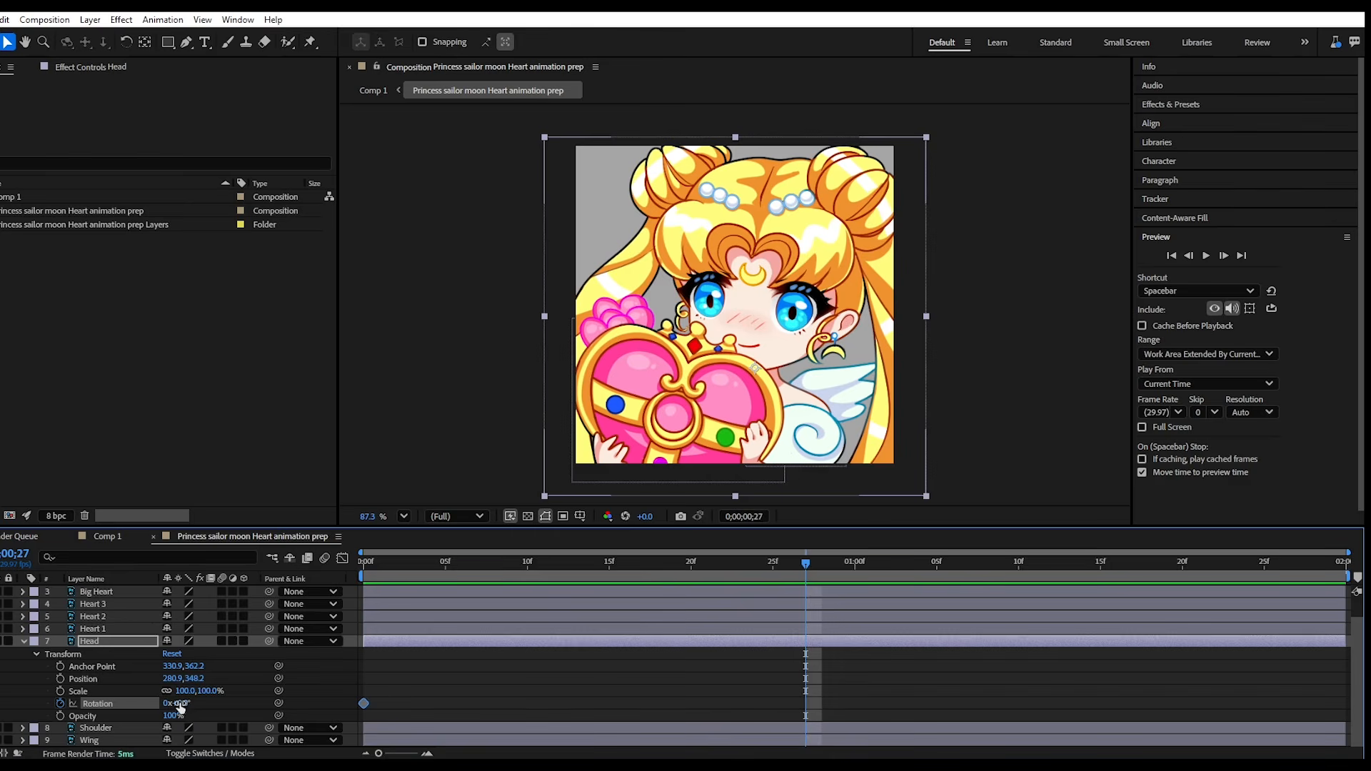
left_click_drag(179, 706, 174, 703)
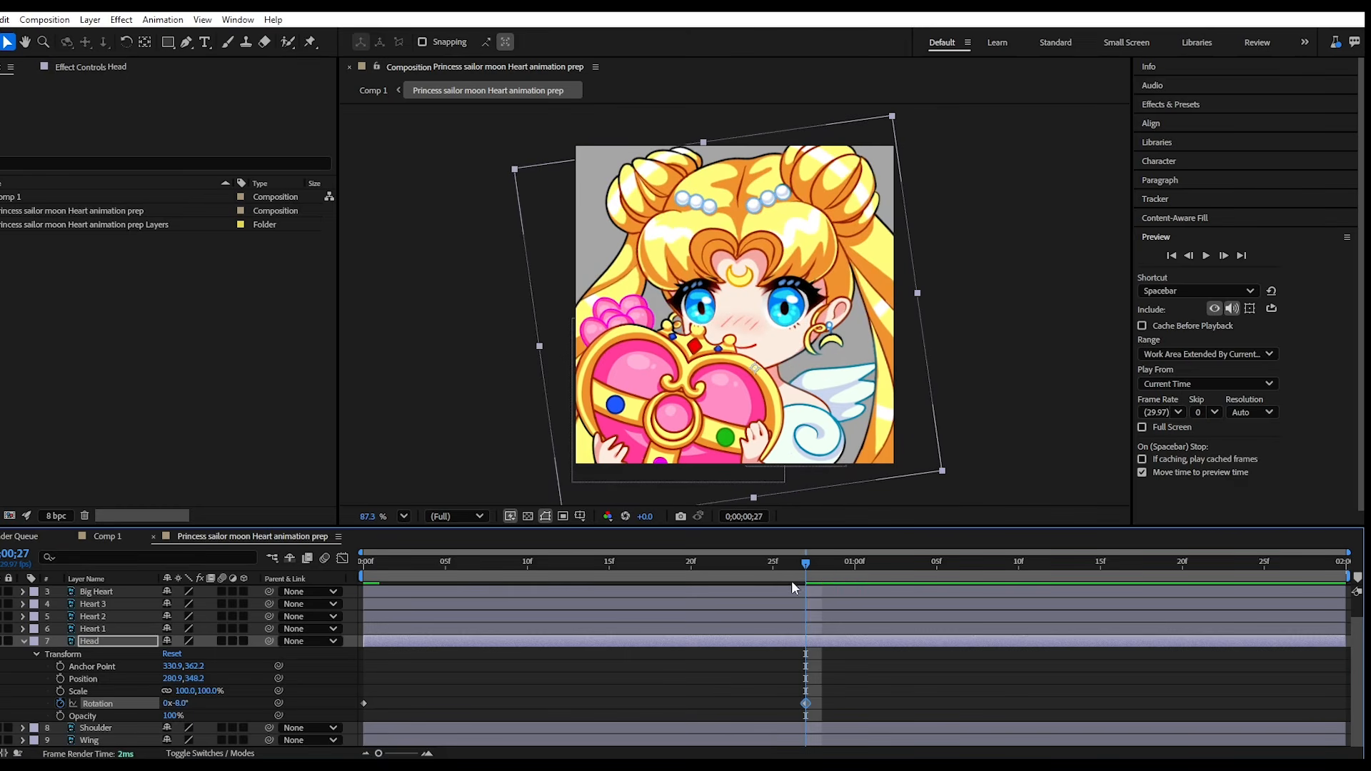
left_click_drag(808, 571, 799, 644)
Copy the Head layer's first Rotation keyframe to the last frame, 0;00;01;29, and preview the animation.
left_click(365, 705)
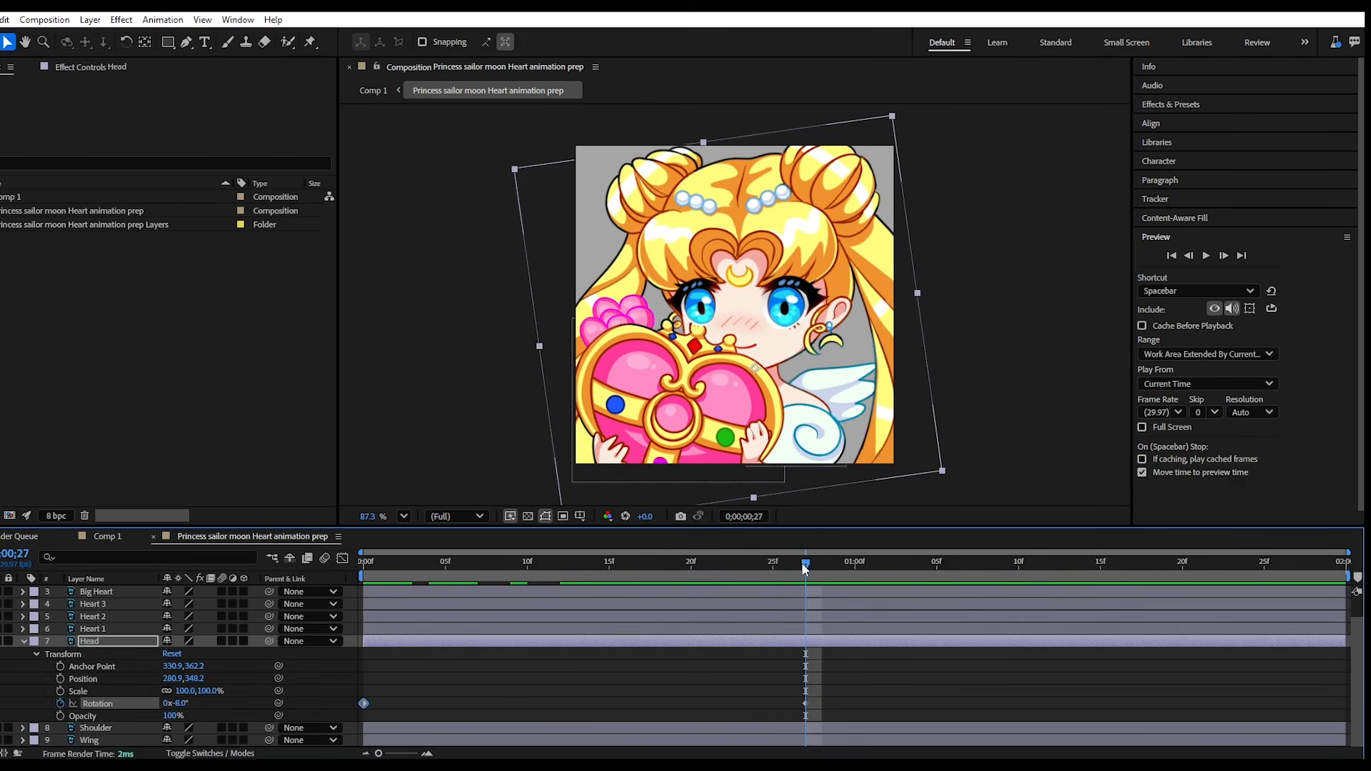
left_click_drag(803, 564, 1331, 564)
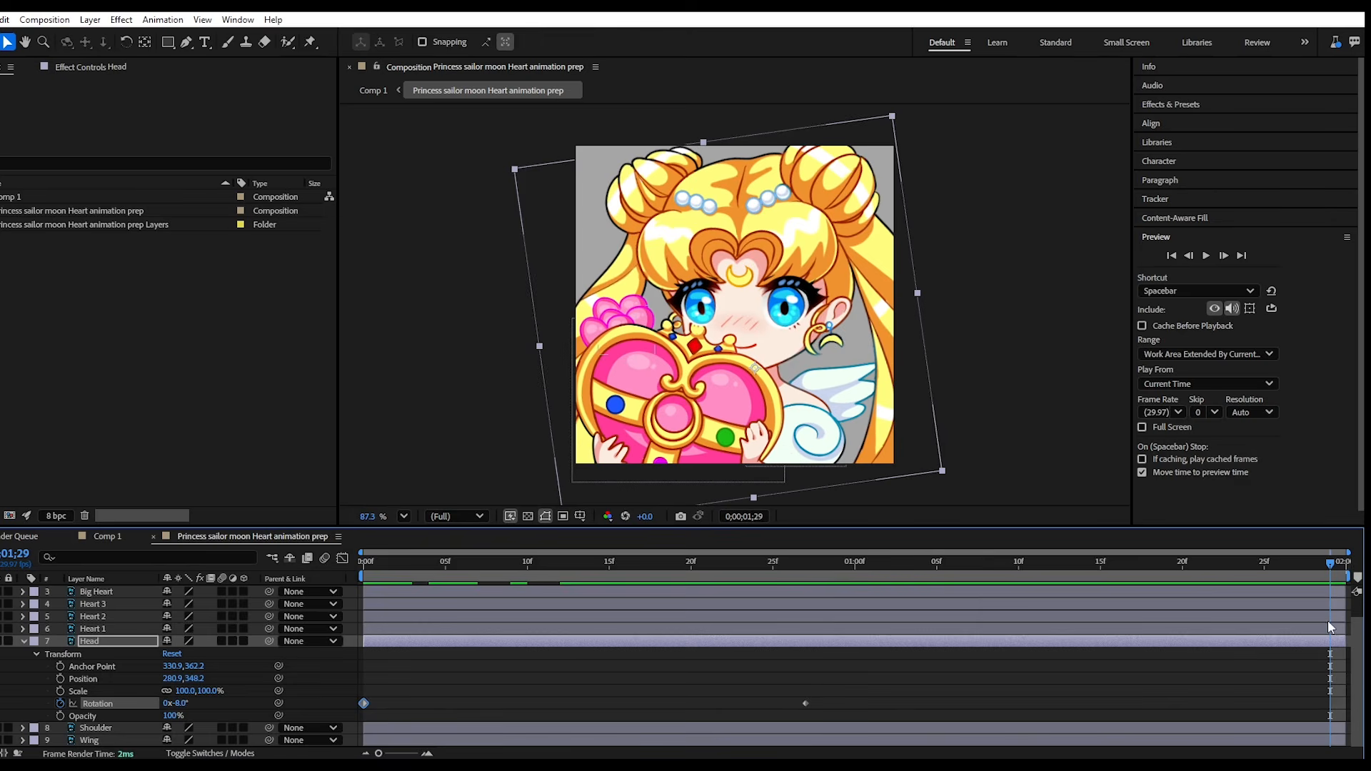
key("ctrl+v")
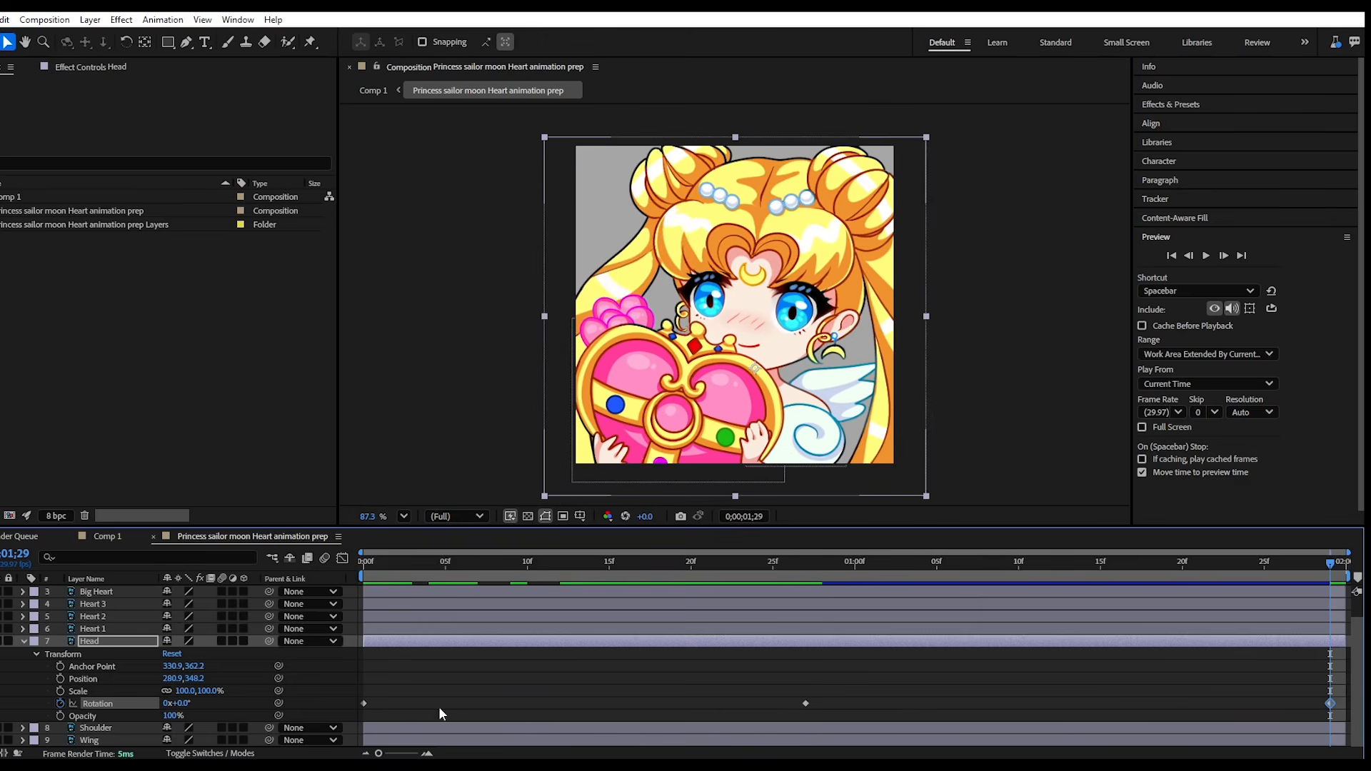
left_click(364, 703)
key("space")
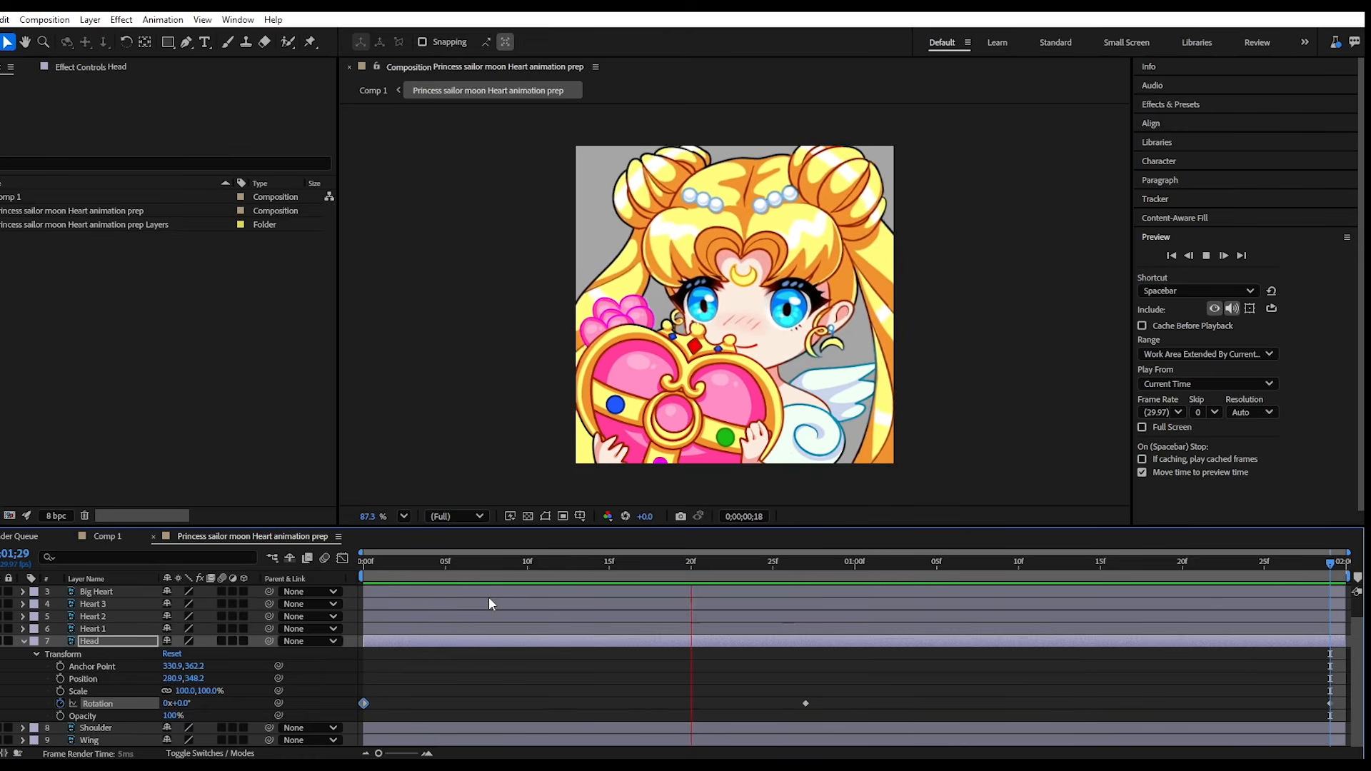
Collapse the Head layer and move the Big Heart layer to the top of the layer stack.
left_click(24, 641)
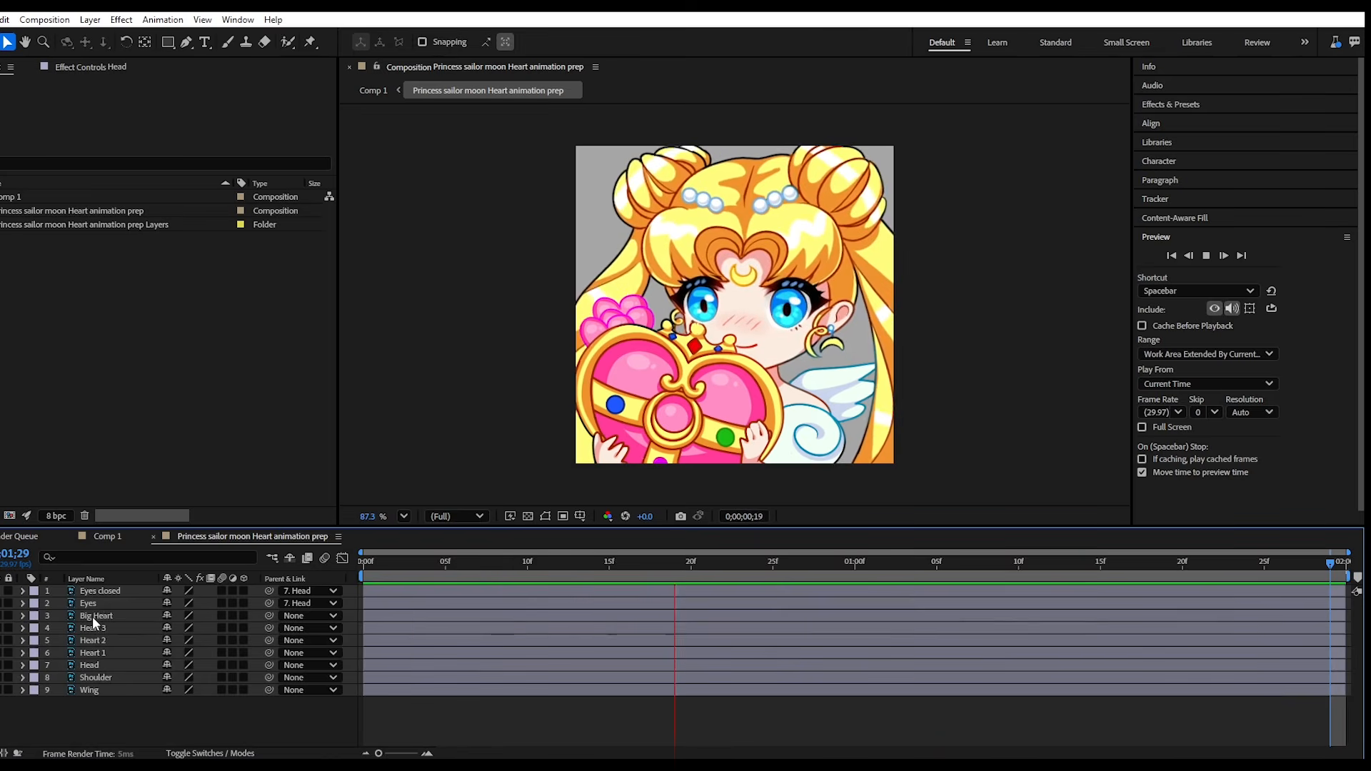
left_click_drag(92, 616, 89, 587)
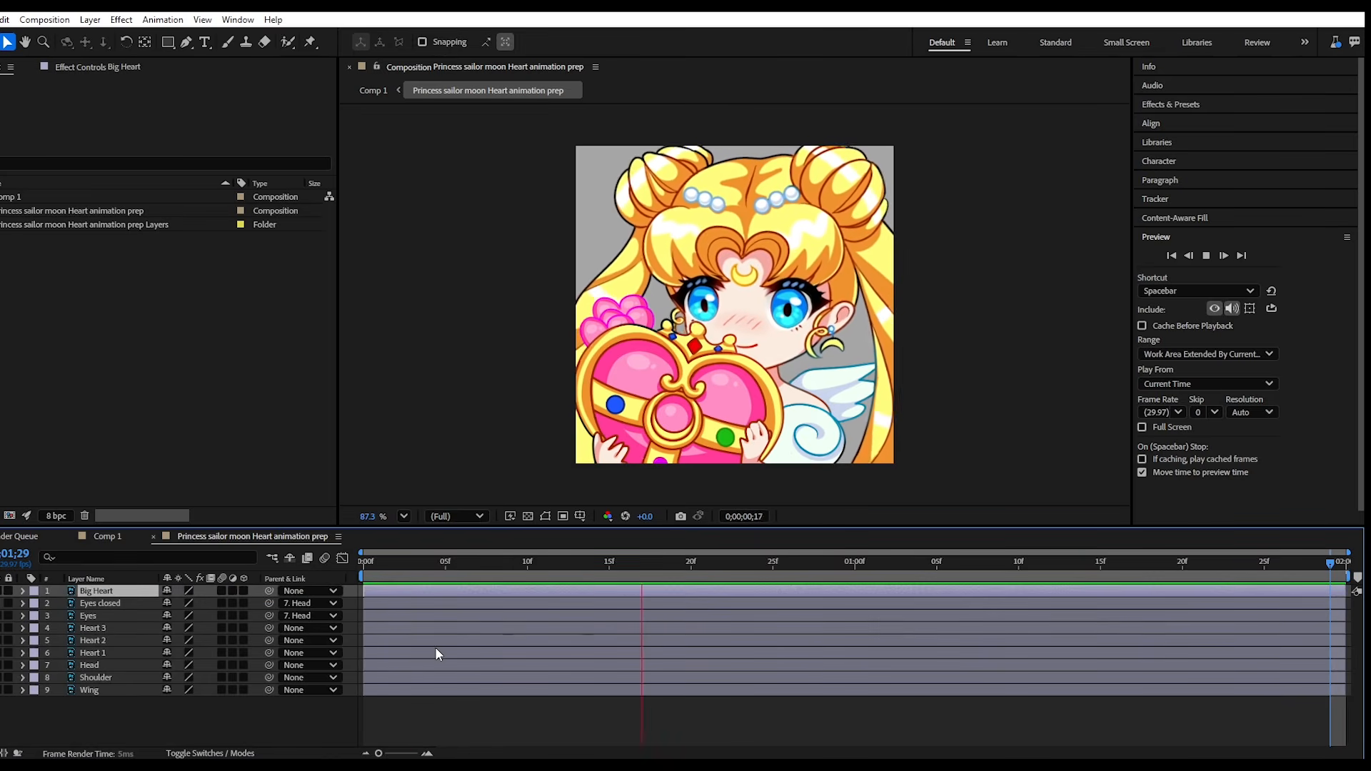
left_click(50, 590)
left_click(104, 590)
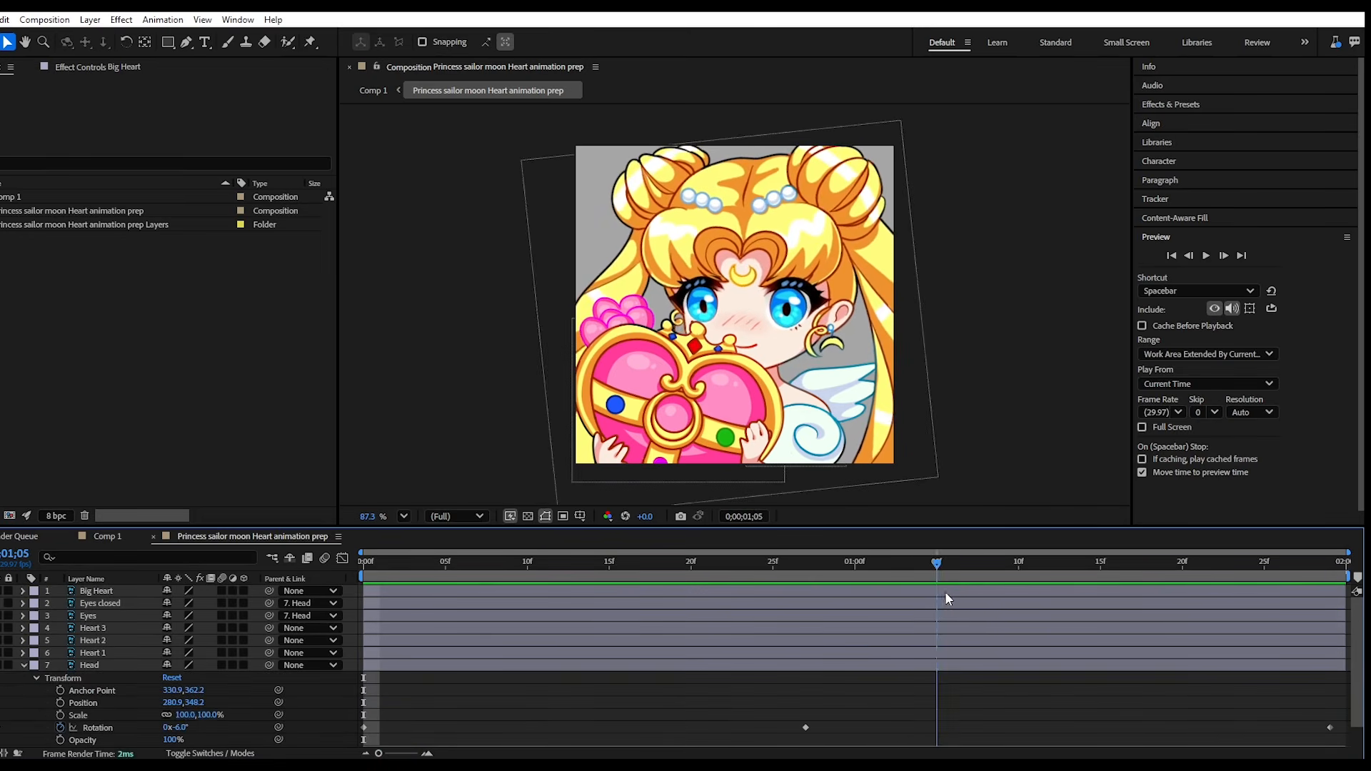
Copy the Head layer's -8.0° Rotation keyframe to 0;00;01;08 so the tilt holds, and preview the result.
left_click_drag(946, 595, 407, 623)
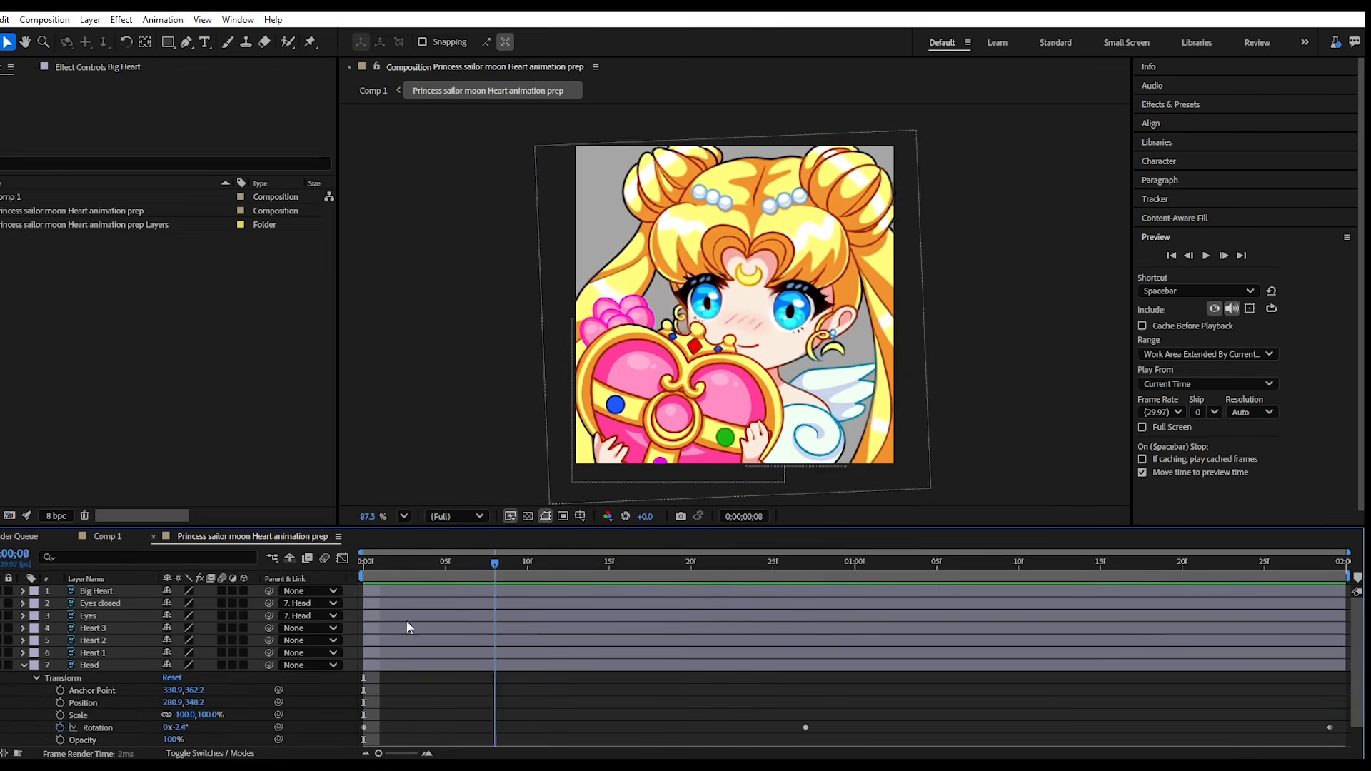
key("space")
left_click_drag(1023, 617, 893, 614)
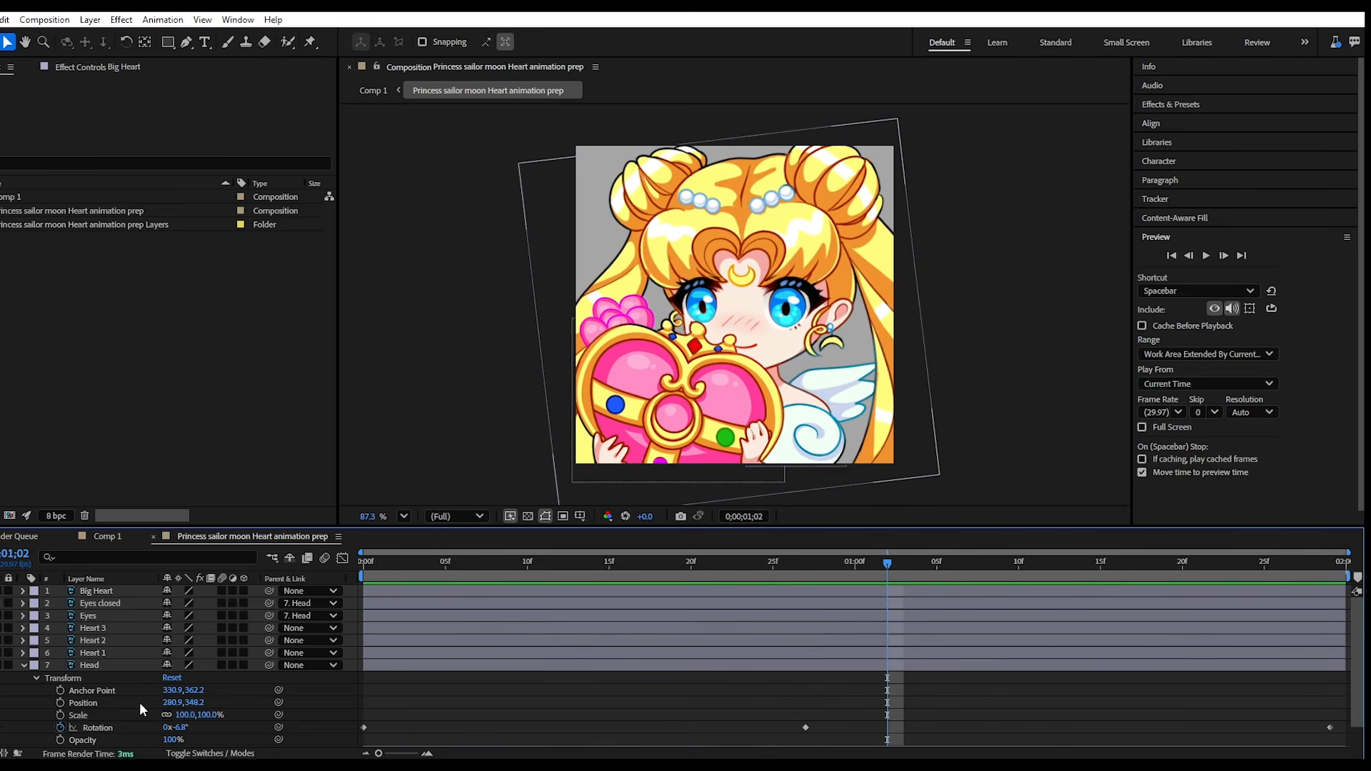
left_click(805, 727)
left_click_drag(889, 572, 986, 572)
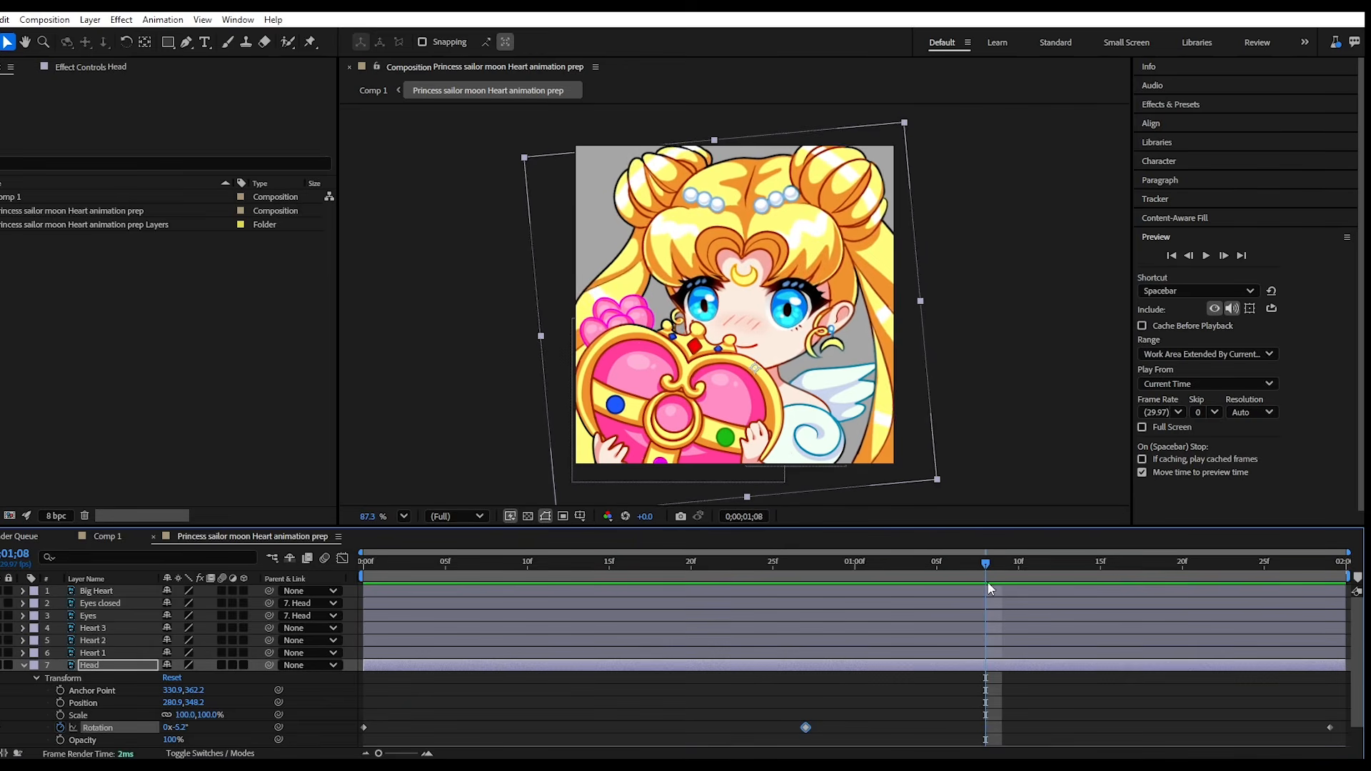
key("alt+shift+r")
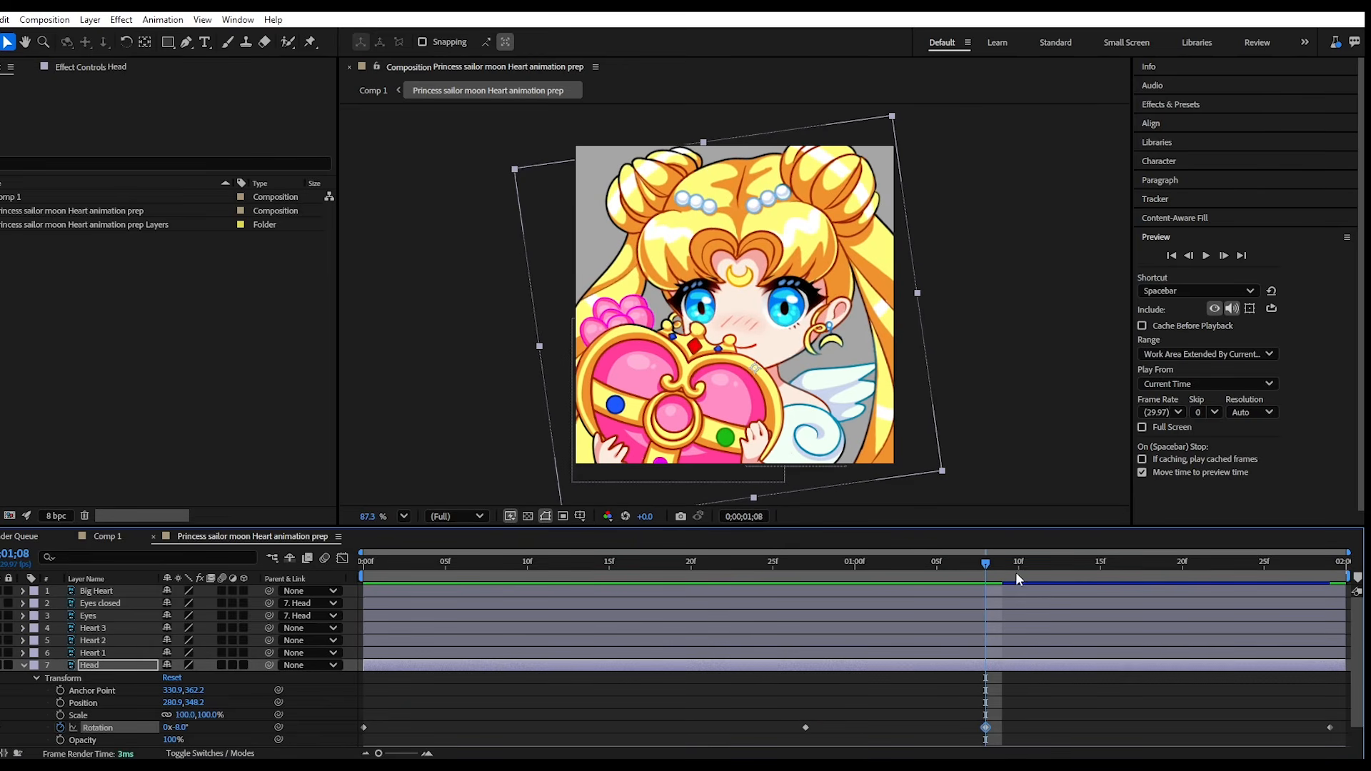
key("space")
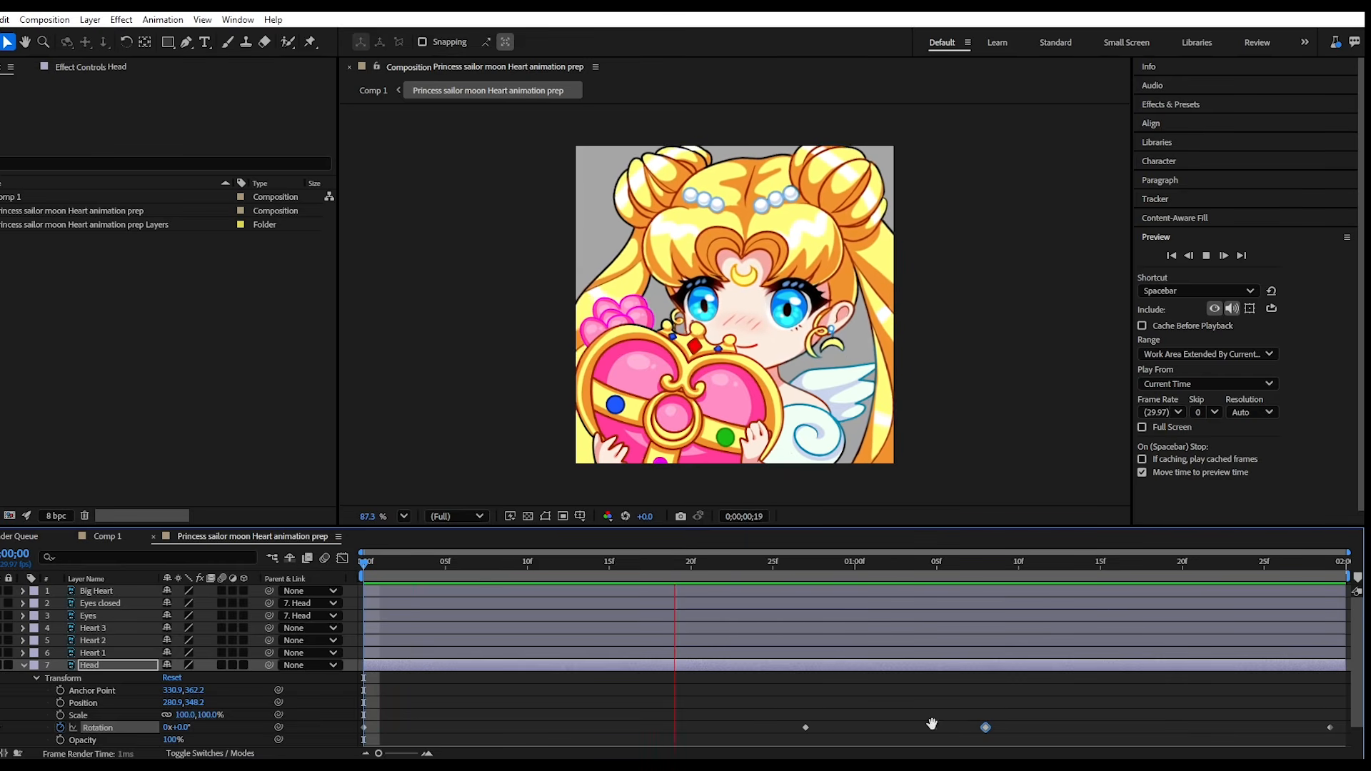
Shift the Head layer's two -8.0° Rotation keyframes to 0;00;00;21 and 0;00;01;12, playing the animation between adjustments.
key("space")
left_click_drag(807, 727, 700, 735)
left_click_drag(807, 729, 707, 727)
key("space")
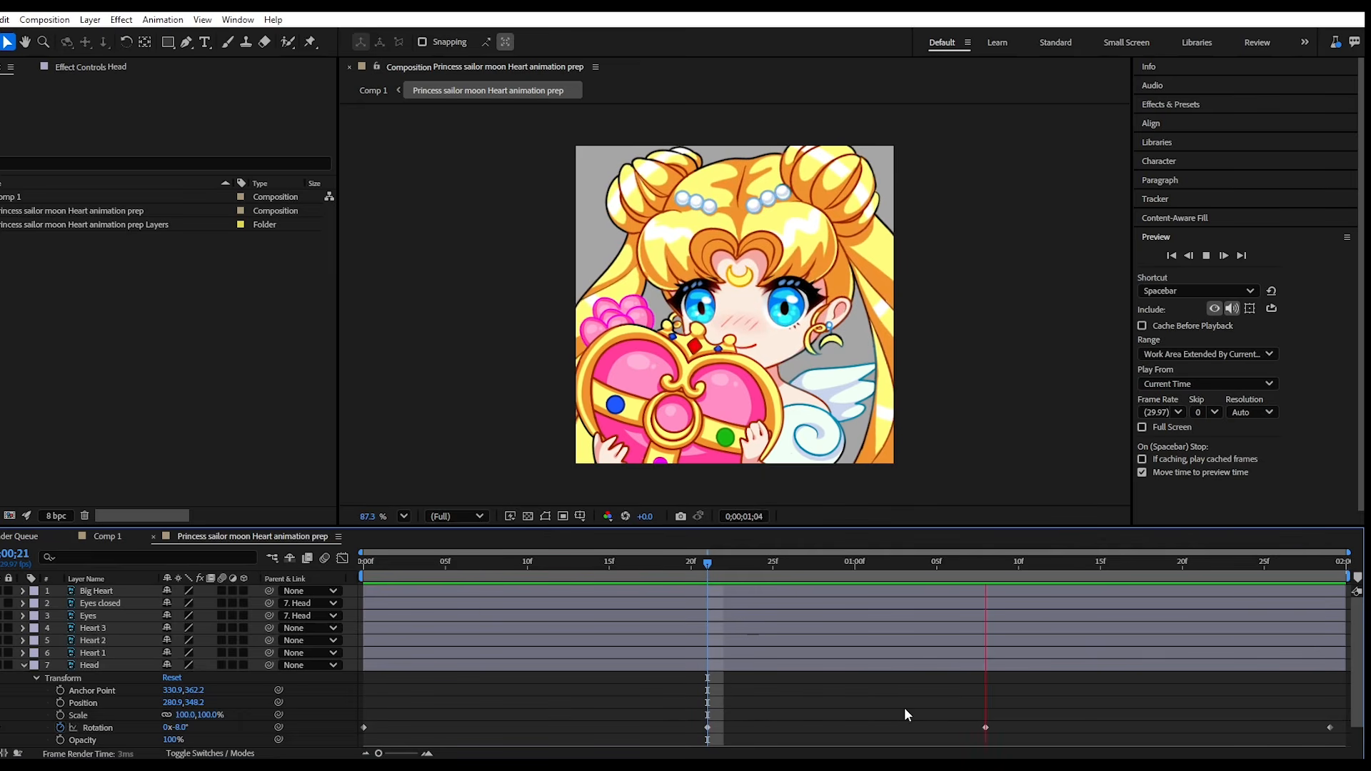
key("space")
left_click_drag(987, 727, 1056, 726)
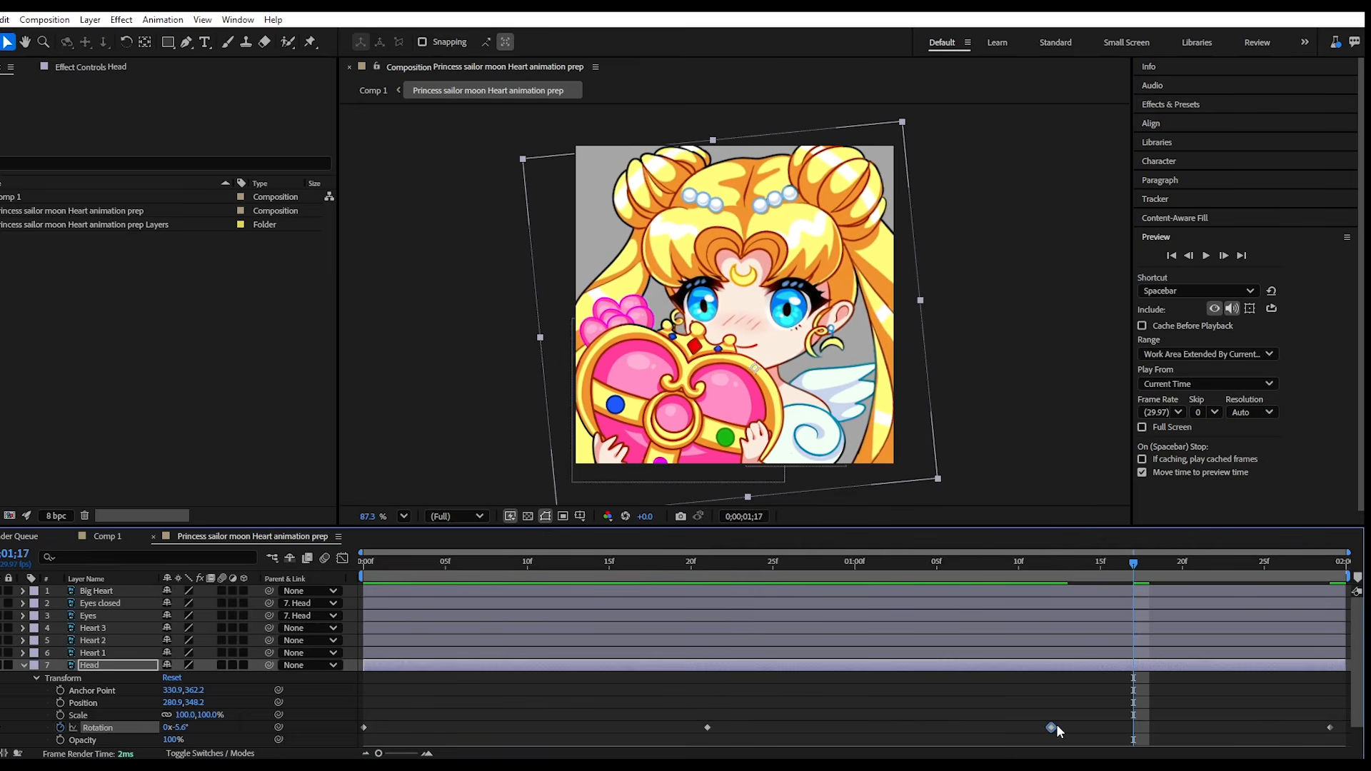
left_click(996, 707)
key("space")
Apply Easy Ease to all four of the Head layer's Rotation keyframes and play the composition.
left_click_drag(366, 717, 1337, 747)
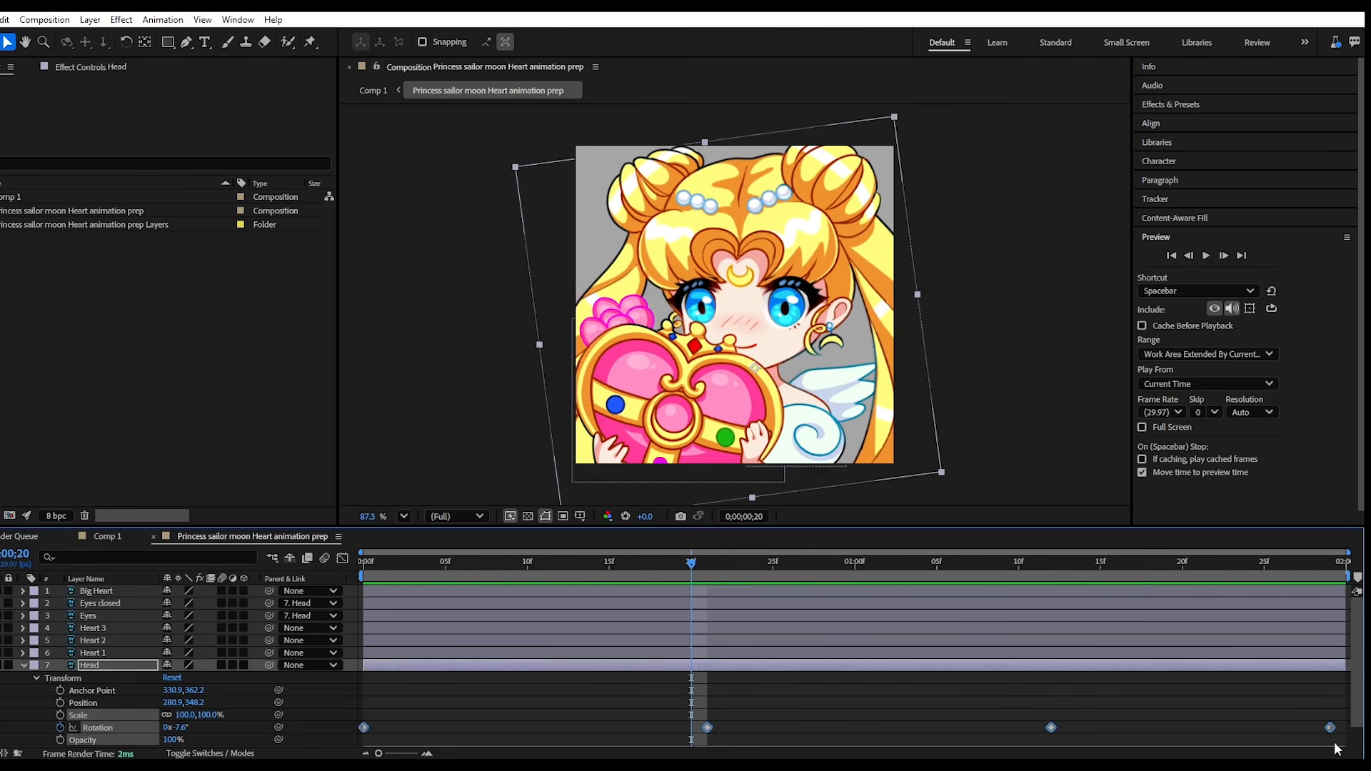
mouse_move(365, 731)
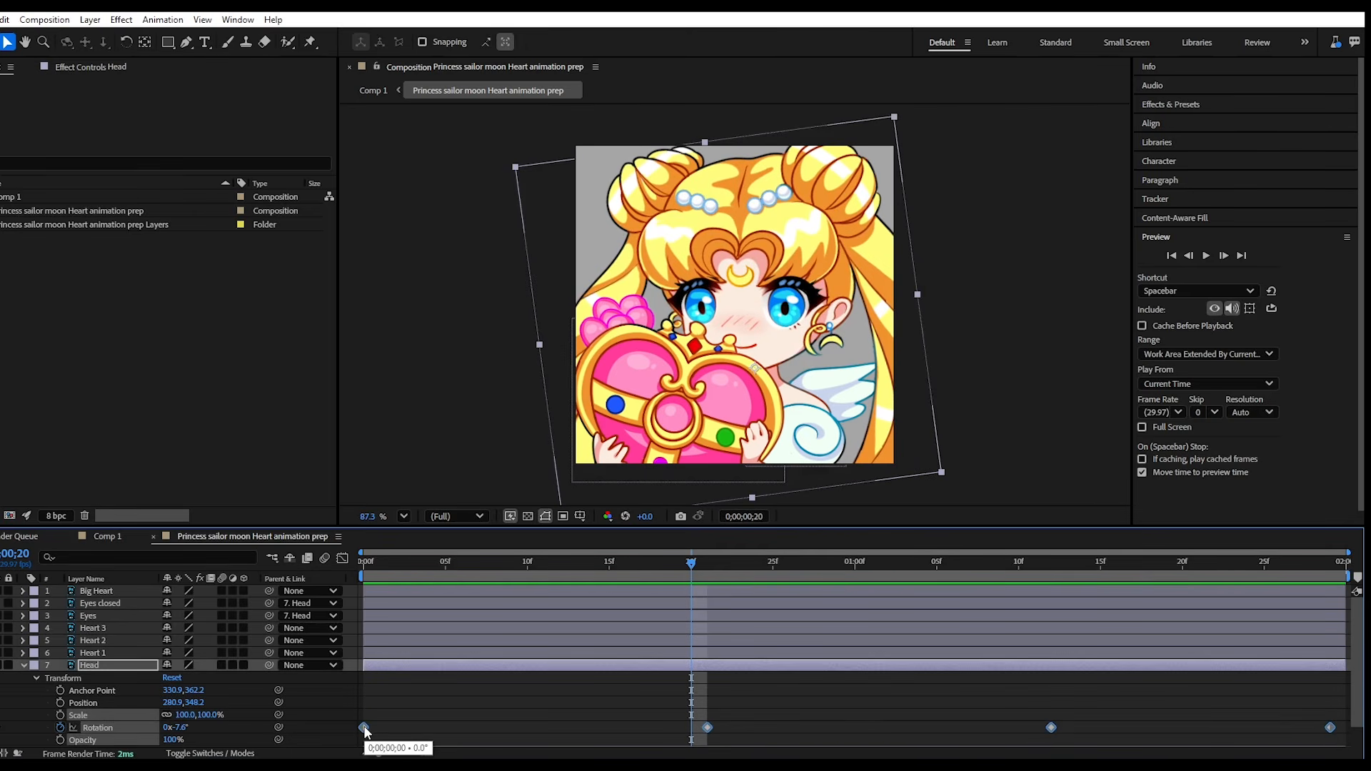
right_click(707, 728)
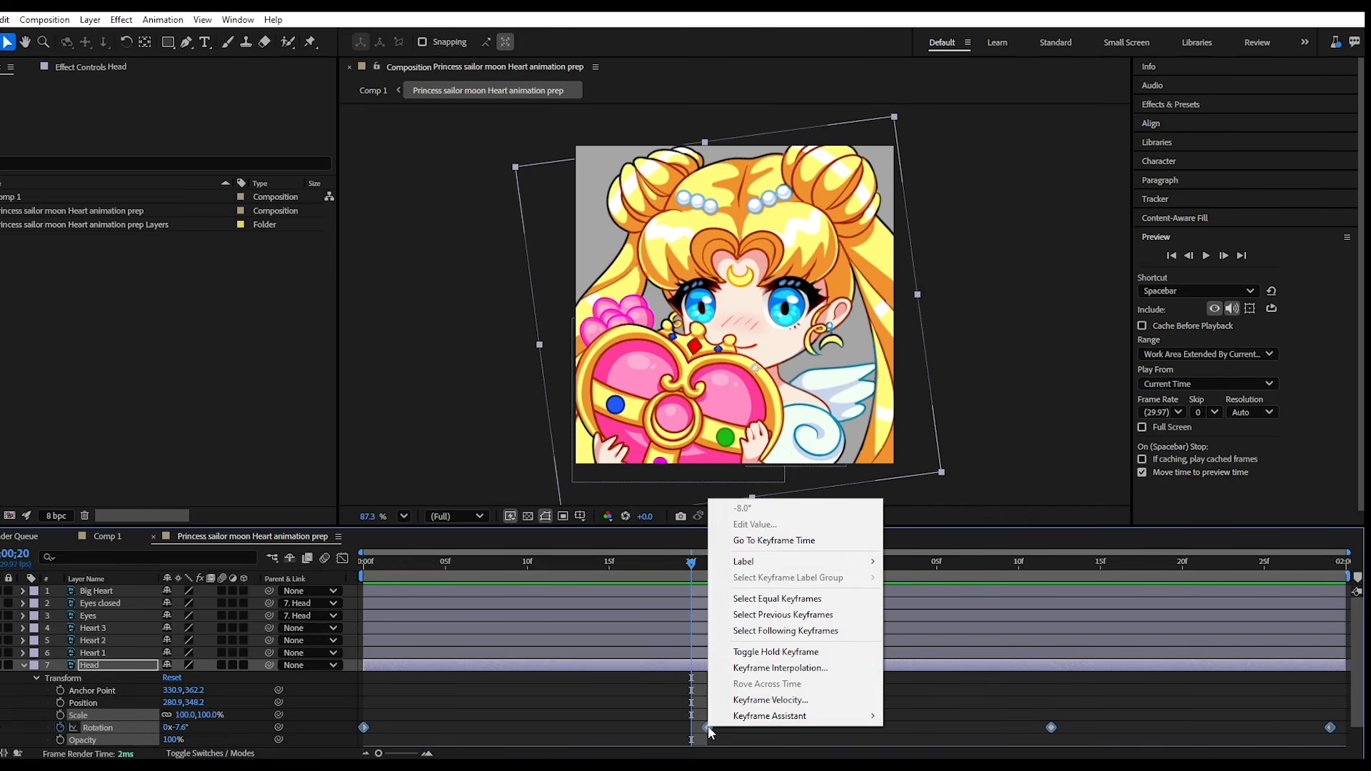
mouse_move(748, 722)
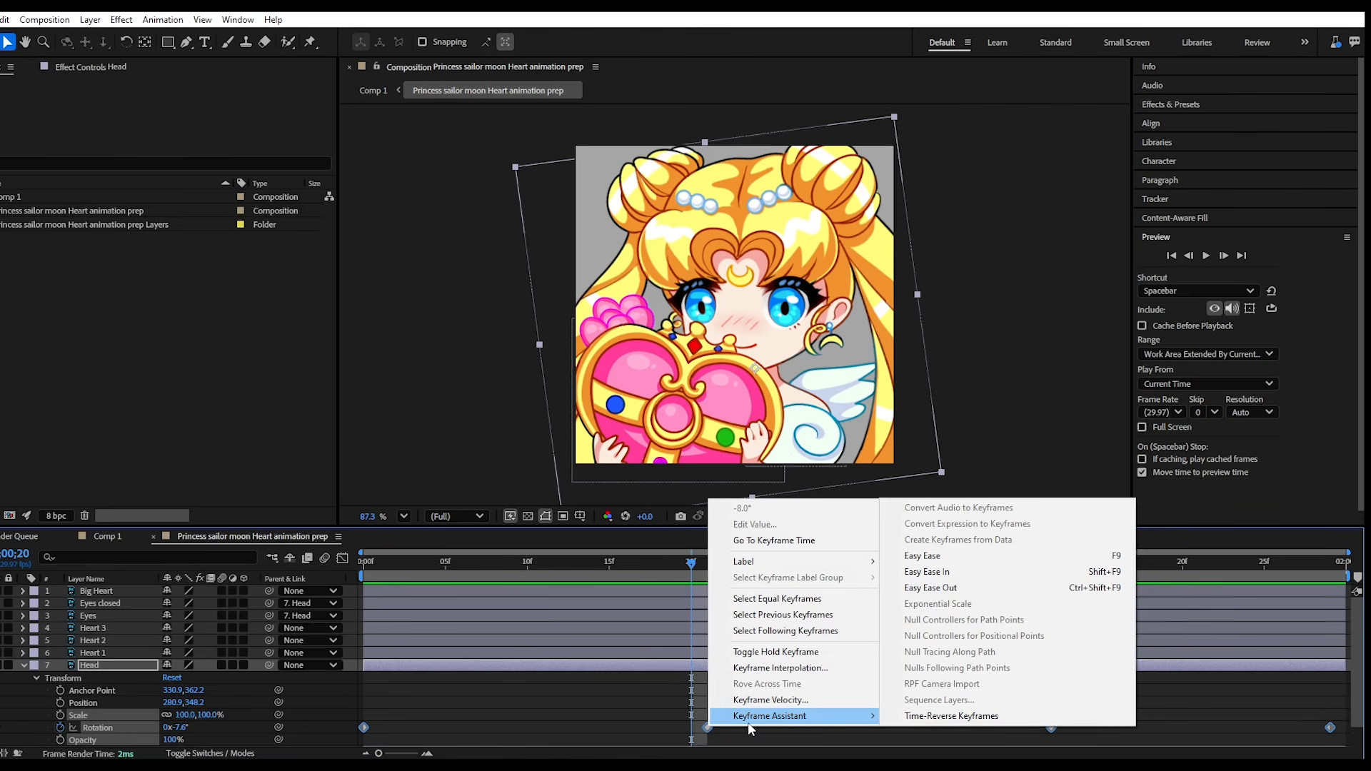
left_click(985, 563)
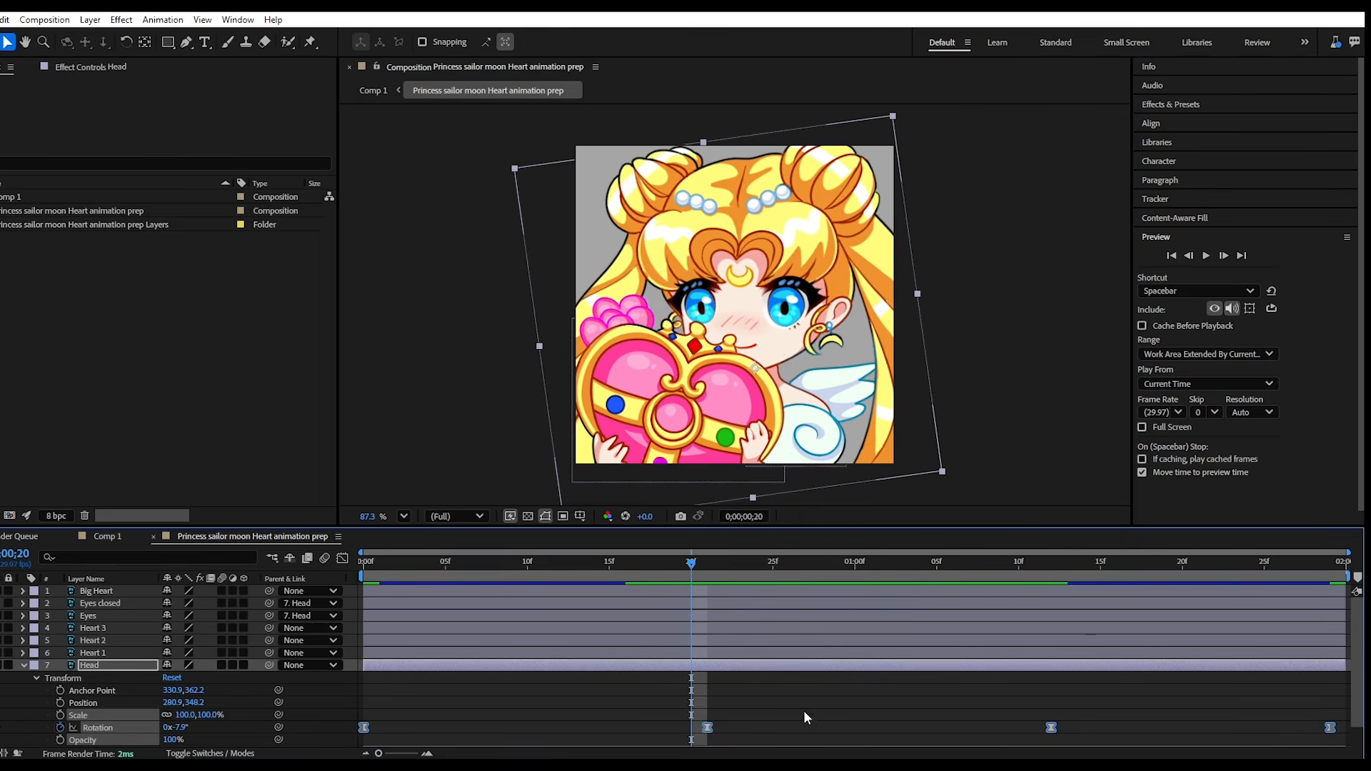
key("space")
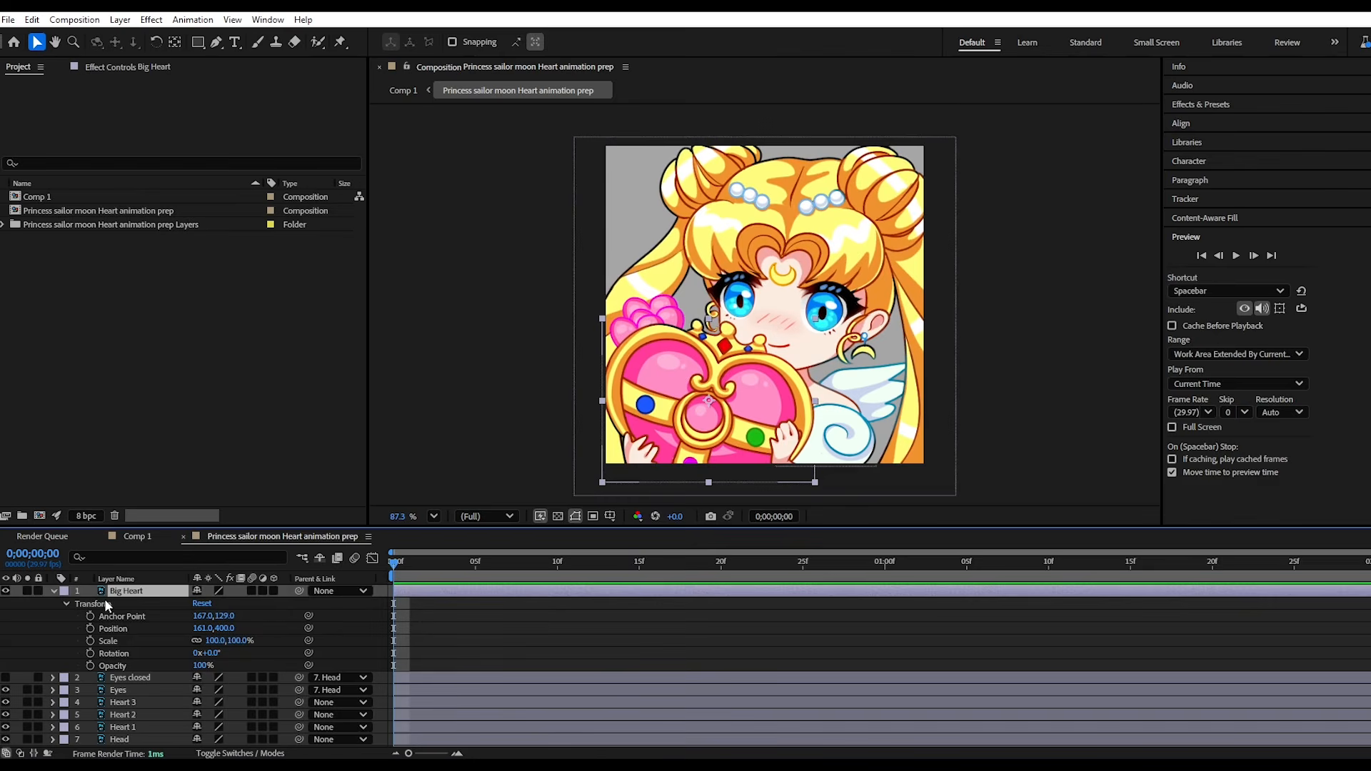
Toggle the Big Heart layer's visibility to check it, and hide the Heart 3, Heart 2 and Heart 1 layers.
left_click(7, 591)
left_click(6, 592)
left_click(6, 702)
left_click(7, 715)
left_click(6, 728)
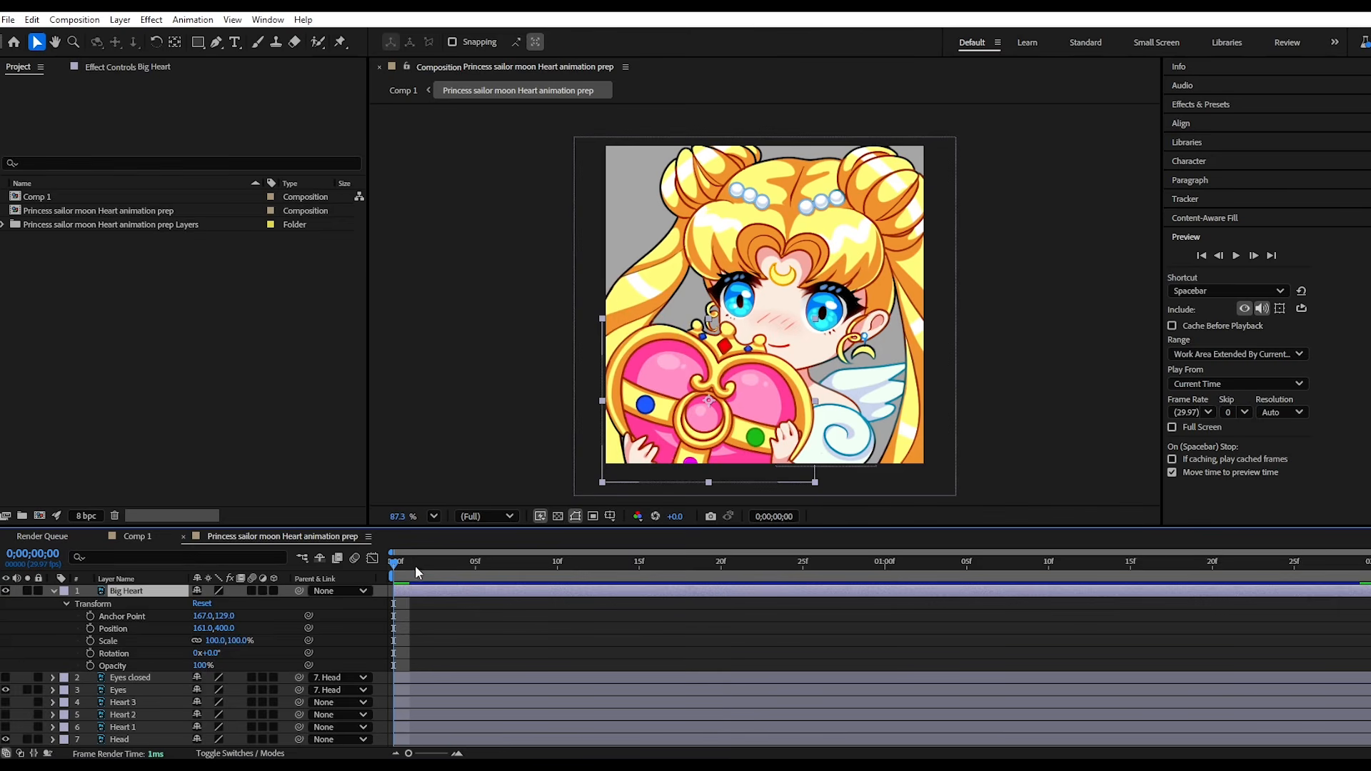
Enable keyframing for the Big Heart layer's Rotation, Scale and Position at the first frame.
left_click_drag(415, 566, 730, 597)
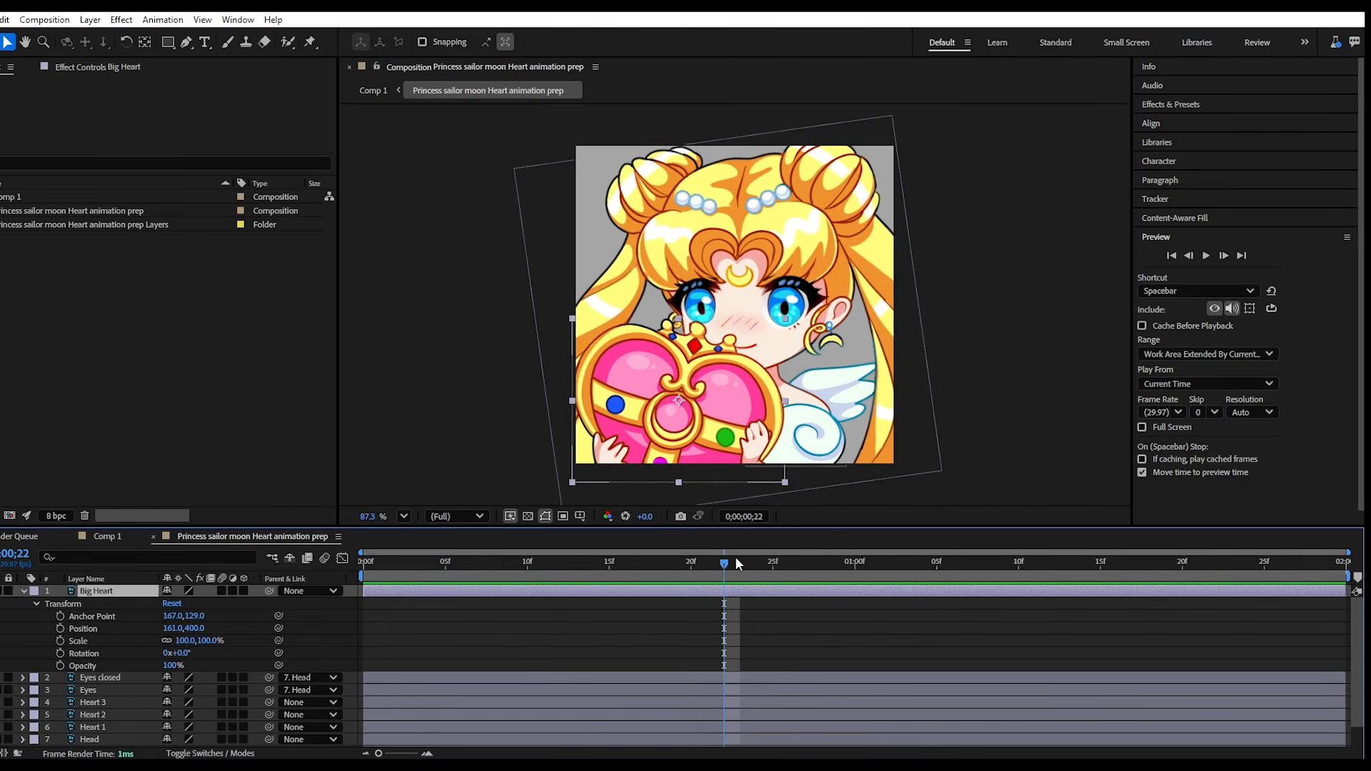
left_click_drag(735, 555, 239, 641)
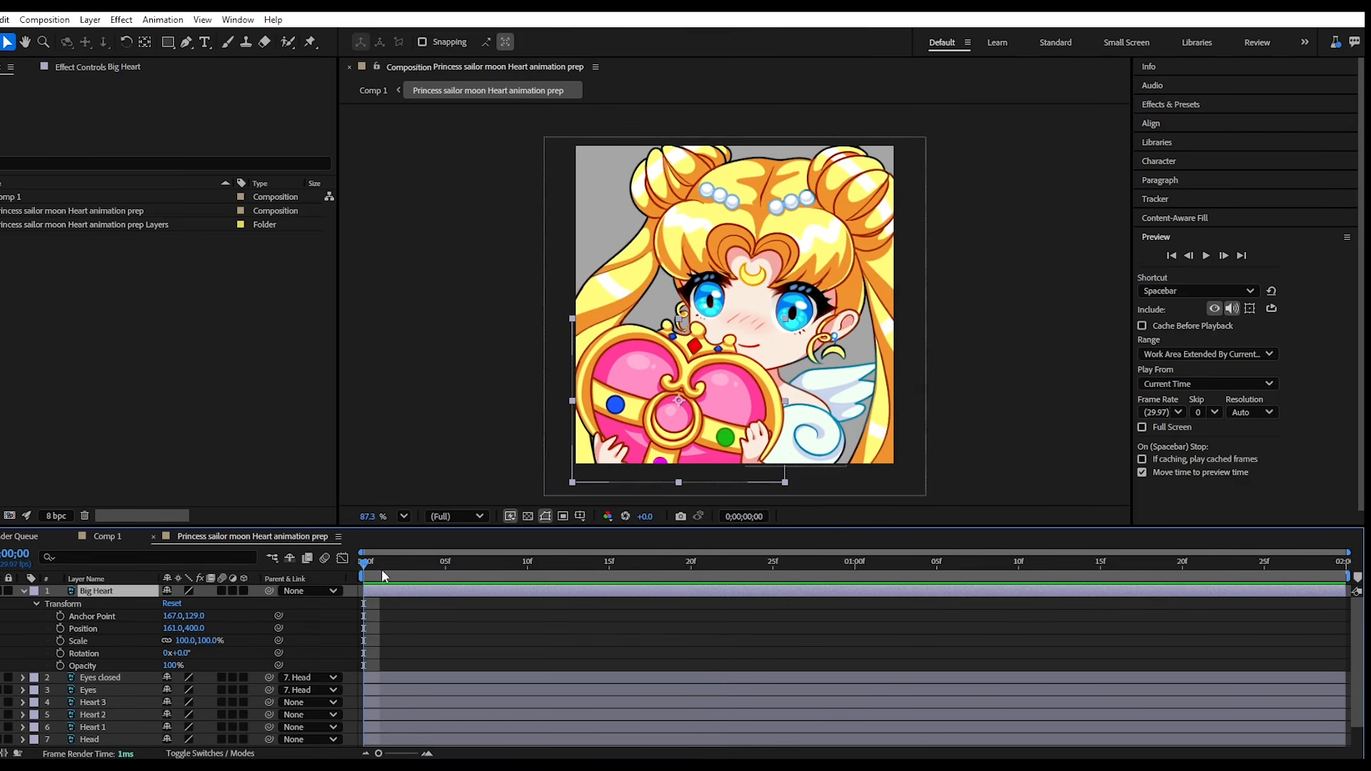
left_click(59, 653)
left_click(59, 642)
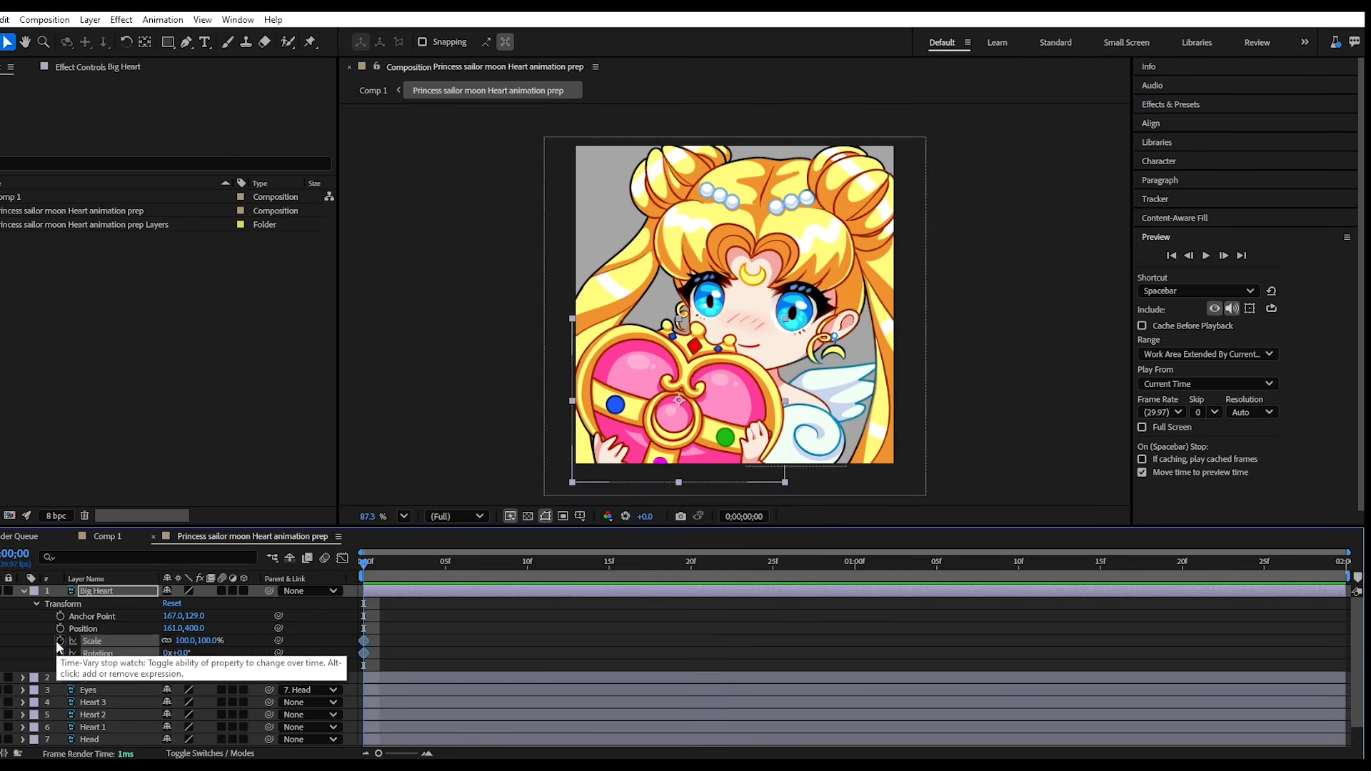
left_click(58, 630)
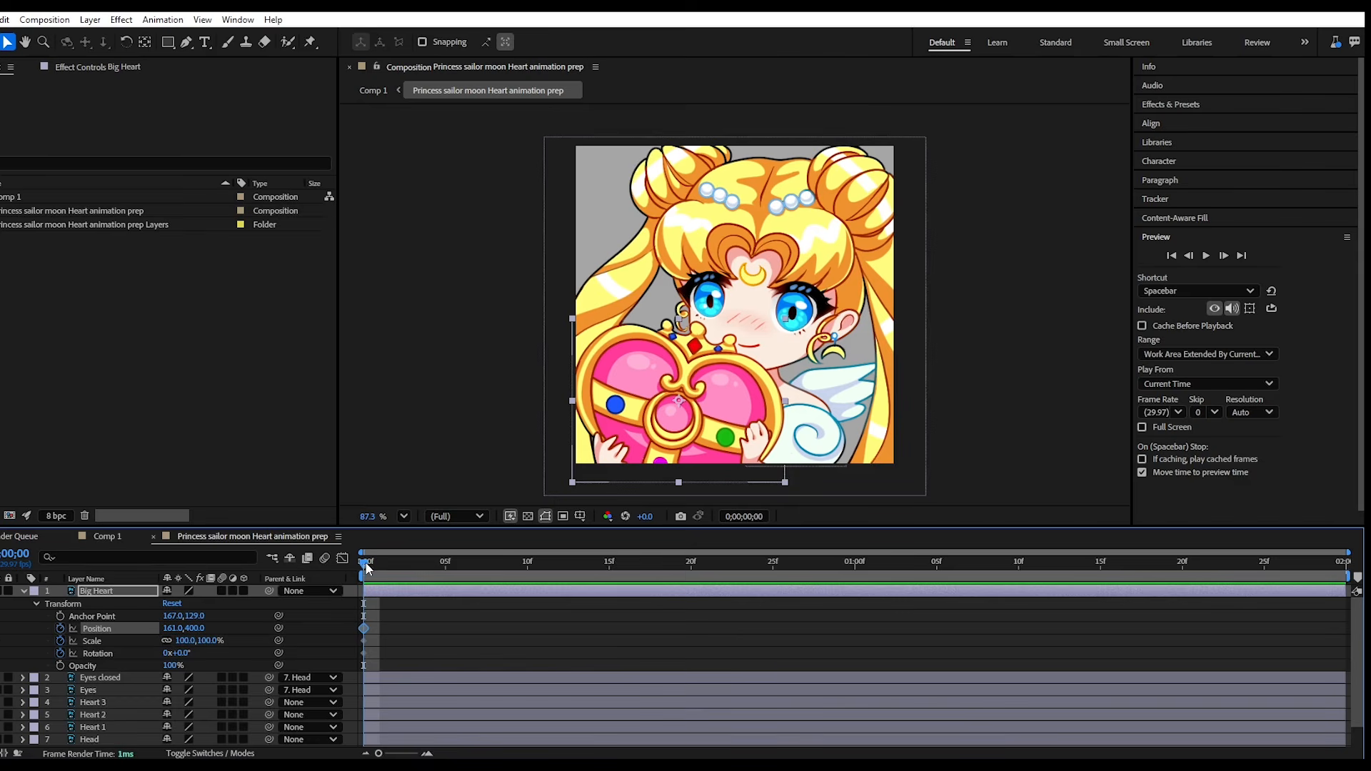
Copy the Big Heart layer's Position, Scale and Rotation keyframes to 0;00;01;29 and play the composition.
left_click_drag(367, 568, 1339, 567)
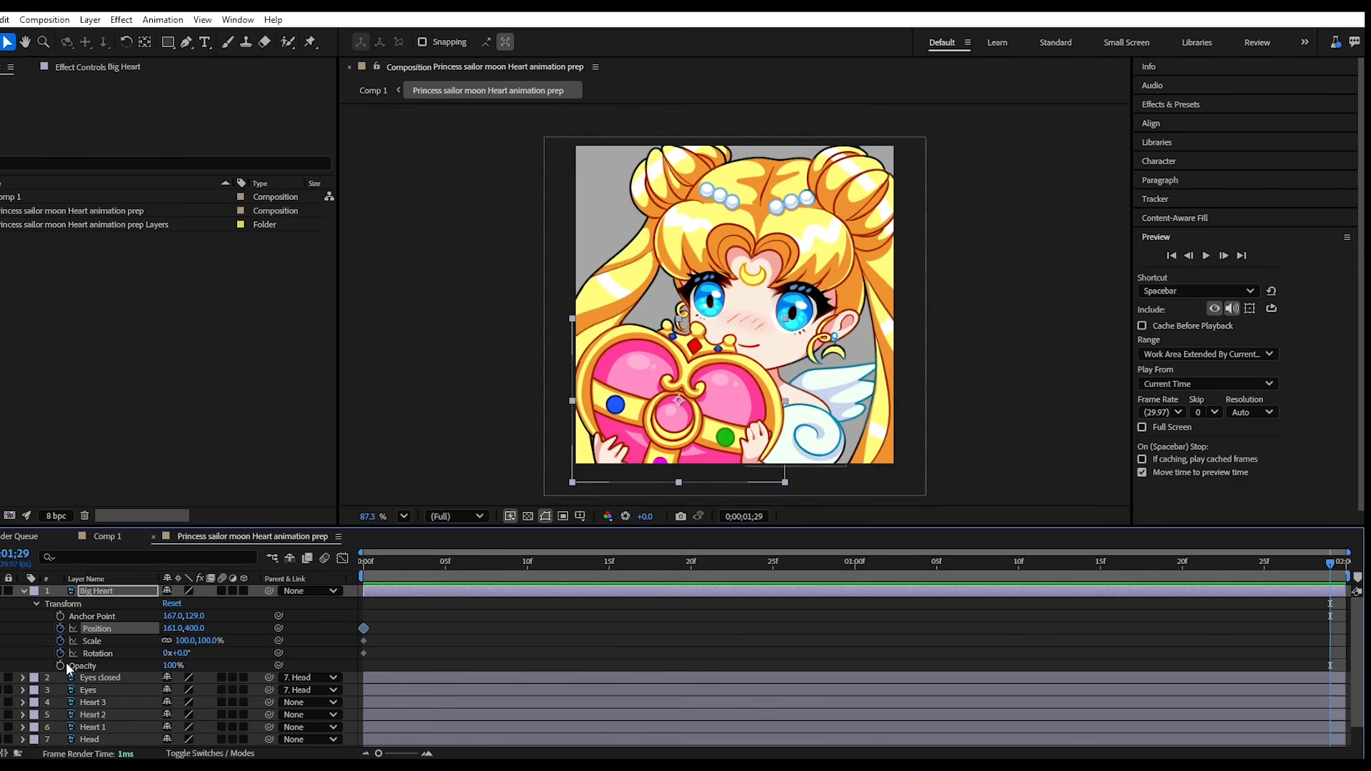
left_click_drag(393, 613, 359, 660)
key("ctrl+c")
key("ctrl+v")
key("space")
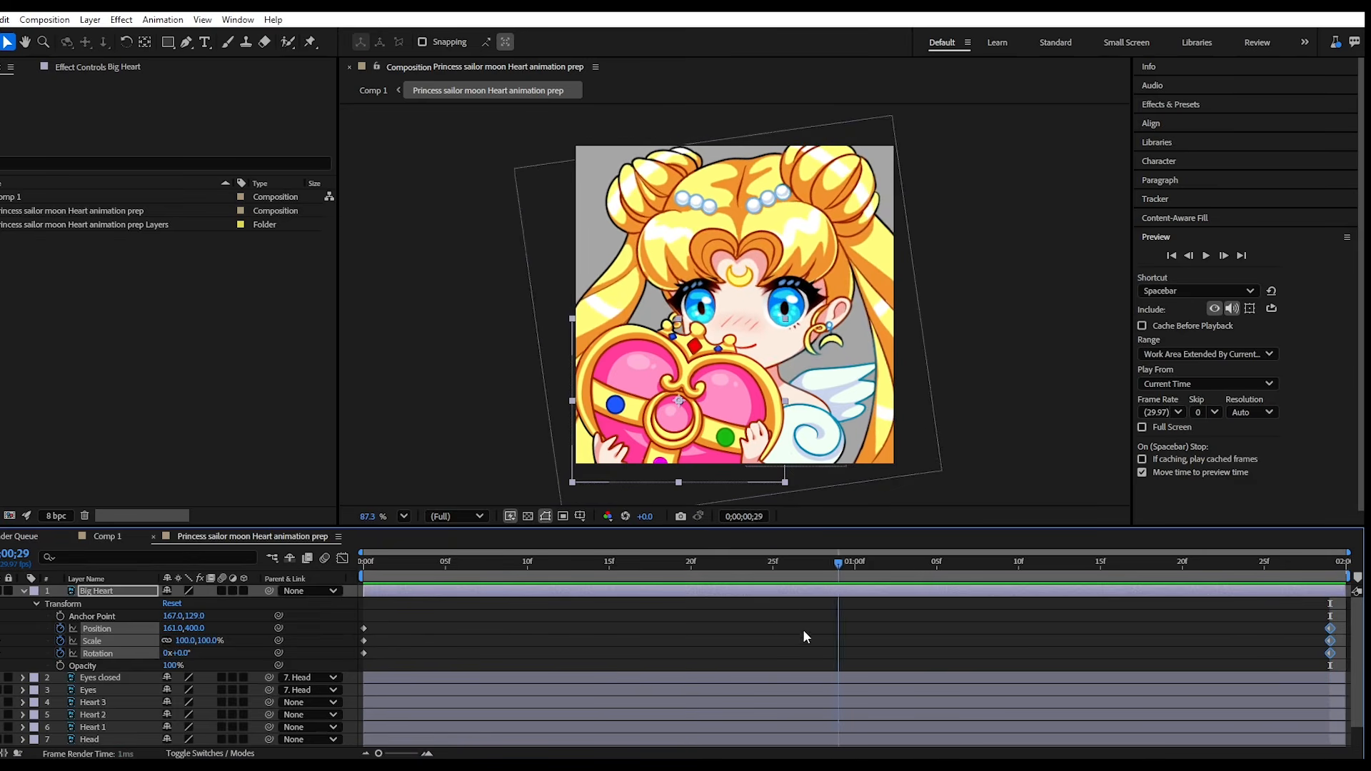
At 0;00;00;18, set the Big Heart layer's Position to 161.0,391.0, rotate it slightly clockwise, and preview the motion.
left_click_drag(457, 632, 650, 655)
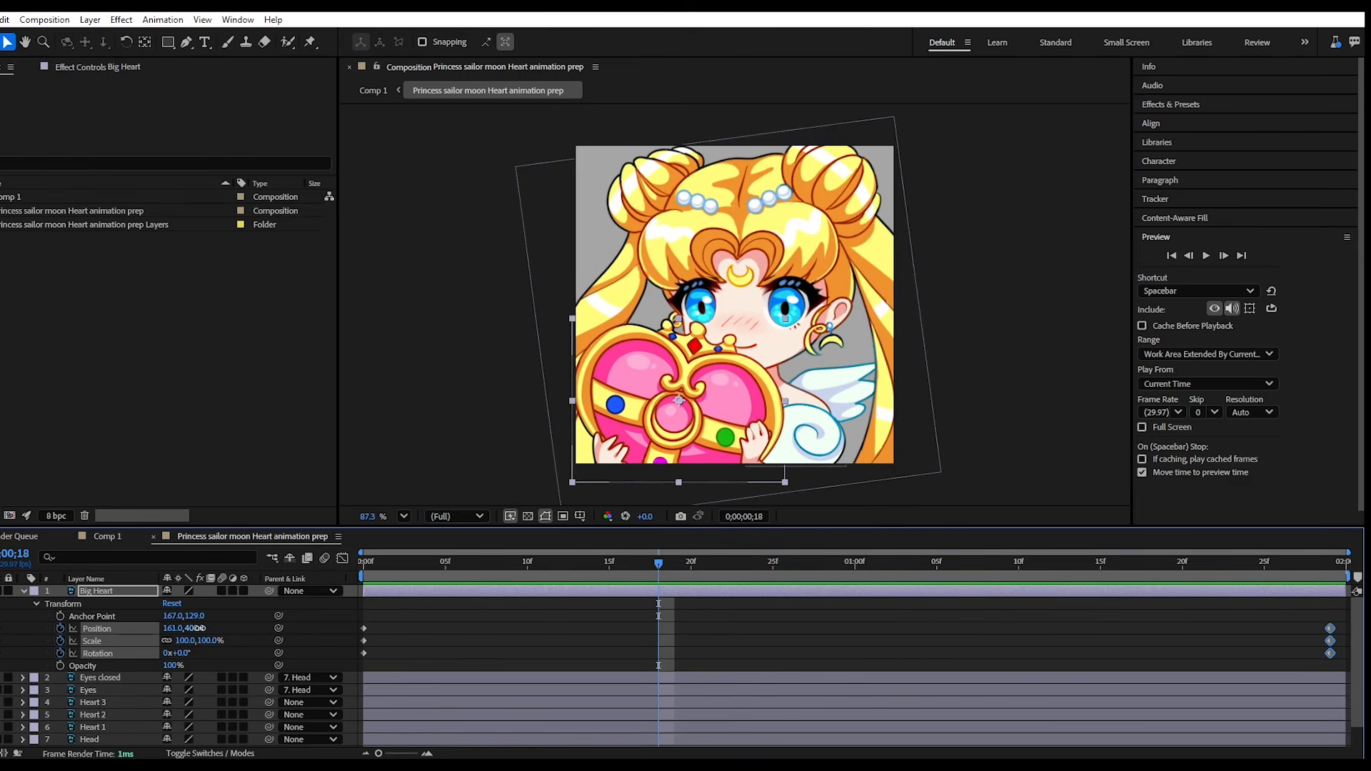
left_click_drag(201, 629, 195, 628)
left_click_drag(645, 563, 657, 621)
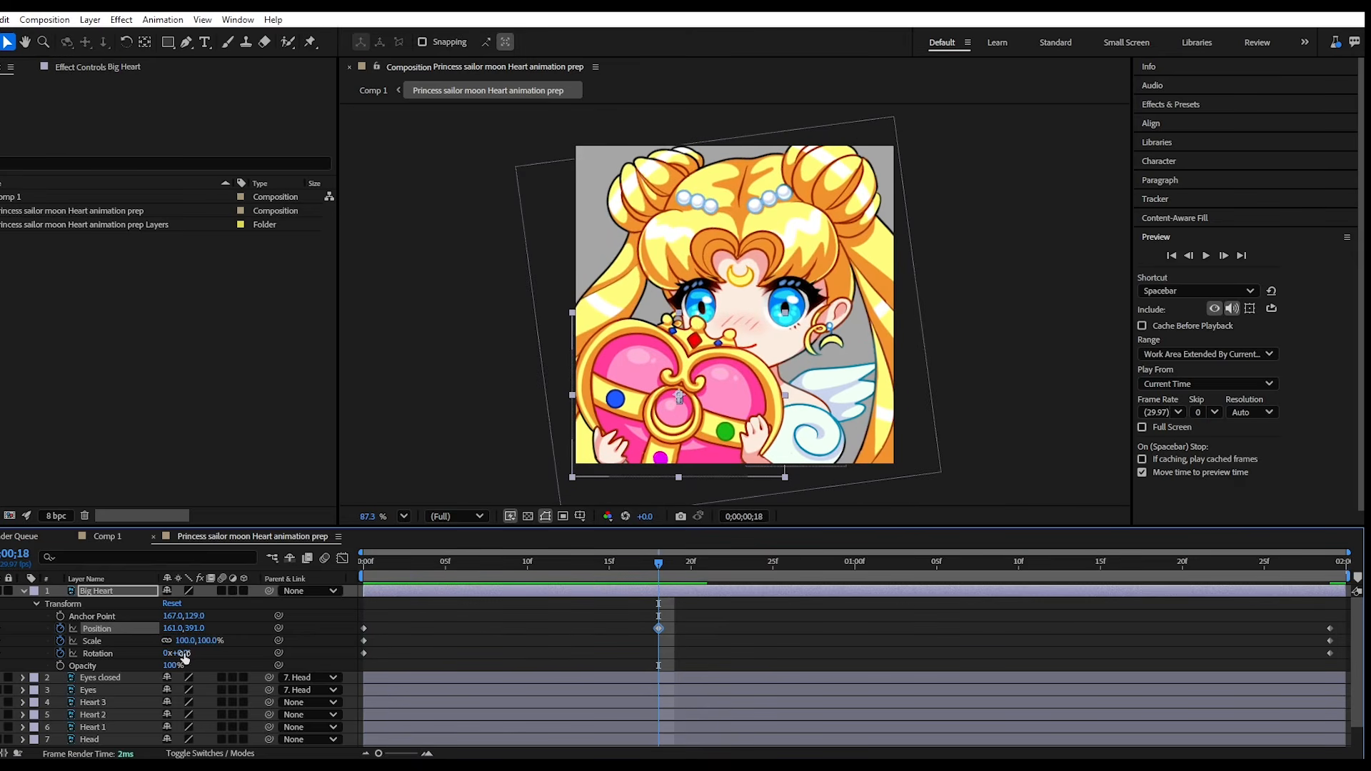
mouse_move(184, 653)
left_mouse_down()
mouse_move(204, 654)
mouse_move(169, 654)
mouse_move(194, 654)
left_mouse_up()
key("space")
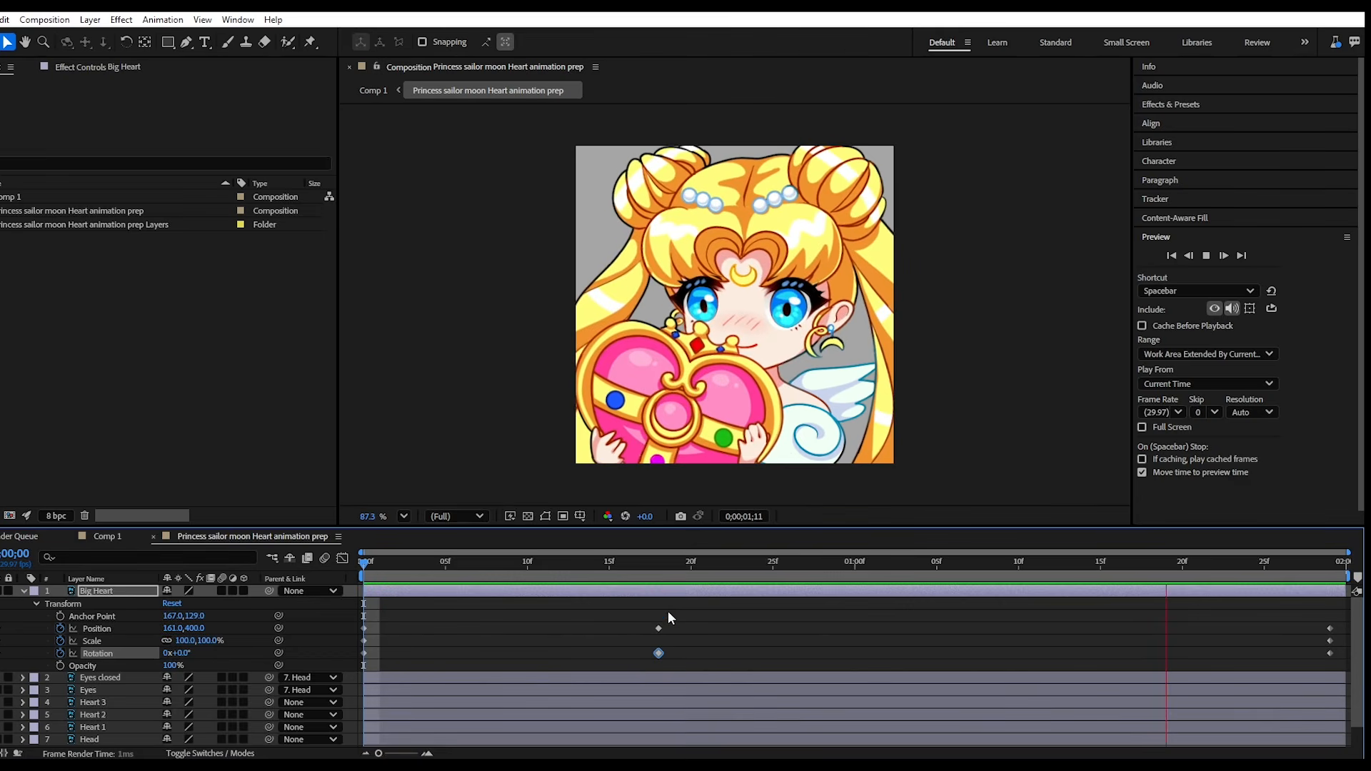
Stop playback, shift the Big Heart layer one frame earlier, and set its Rotation to 4.0° at 0;00;00;17.
key("space")
left_click(495, 604)
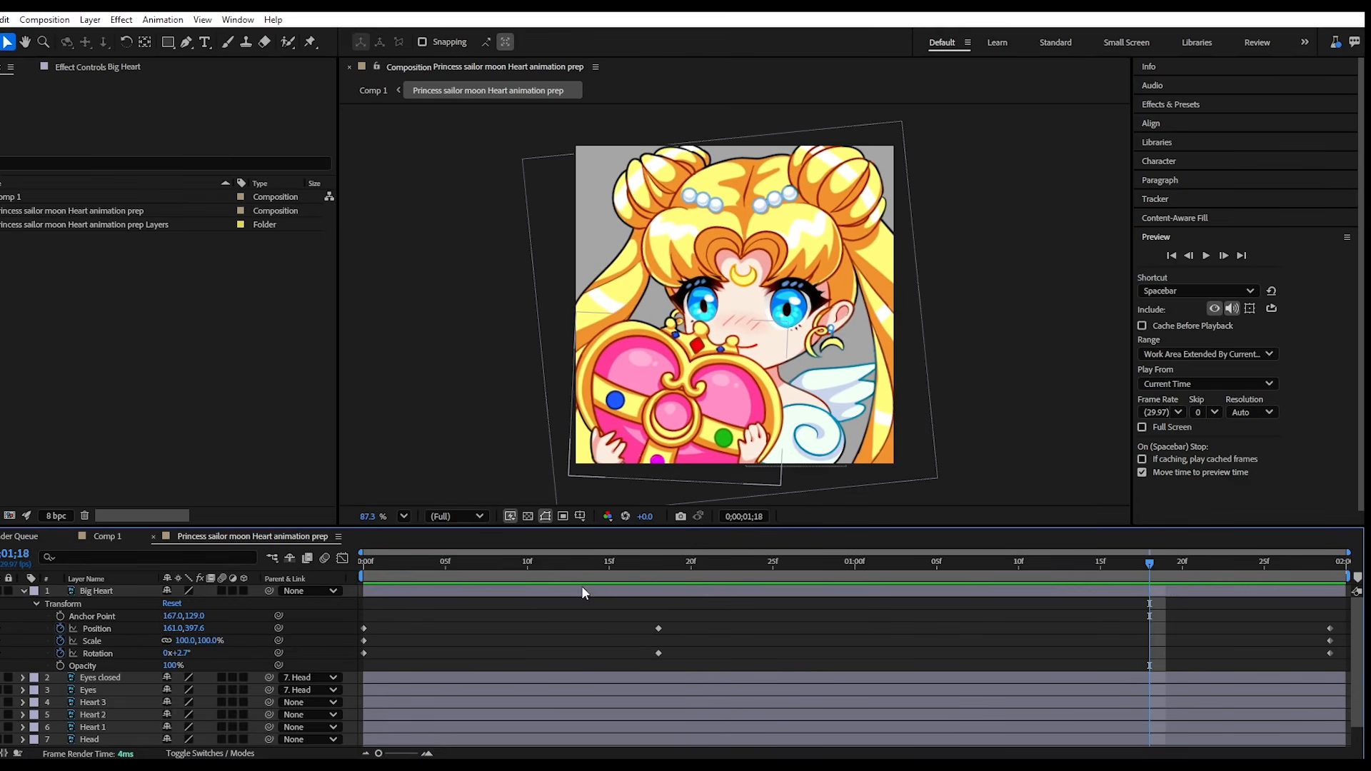
left_click_drag(577, 592, 639, 584)
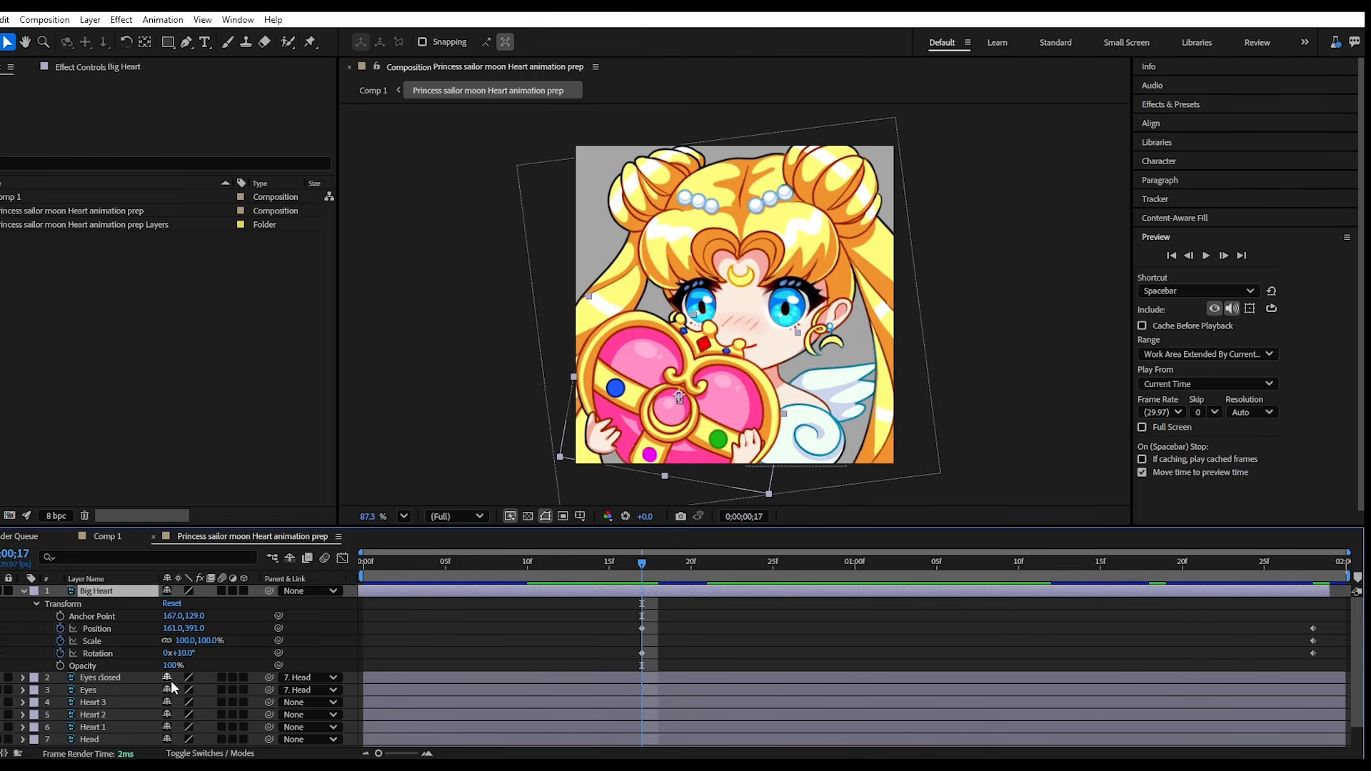
left_click_drag(182, 652, 175, 653)
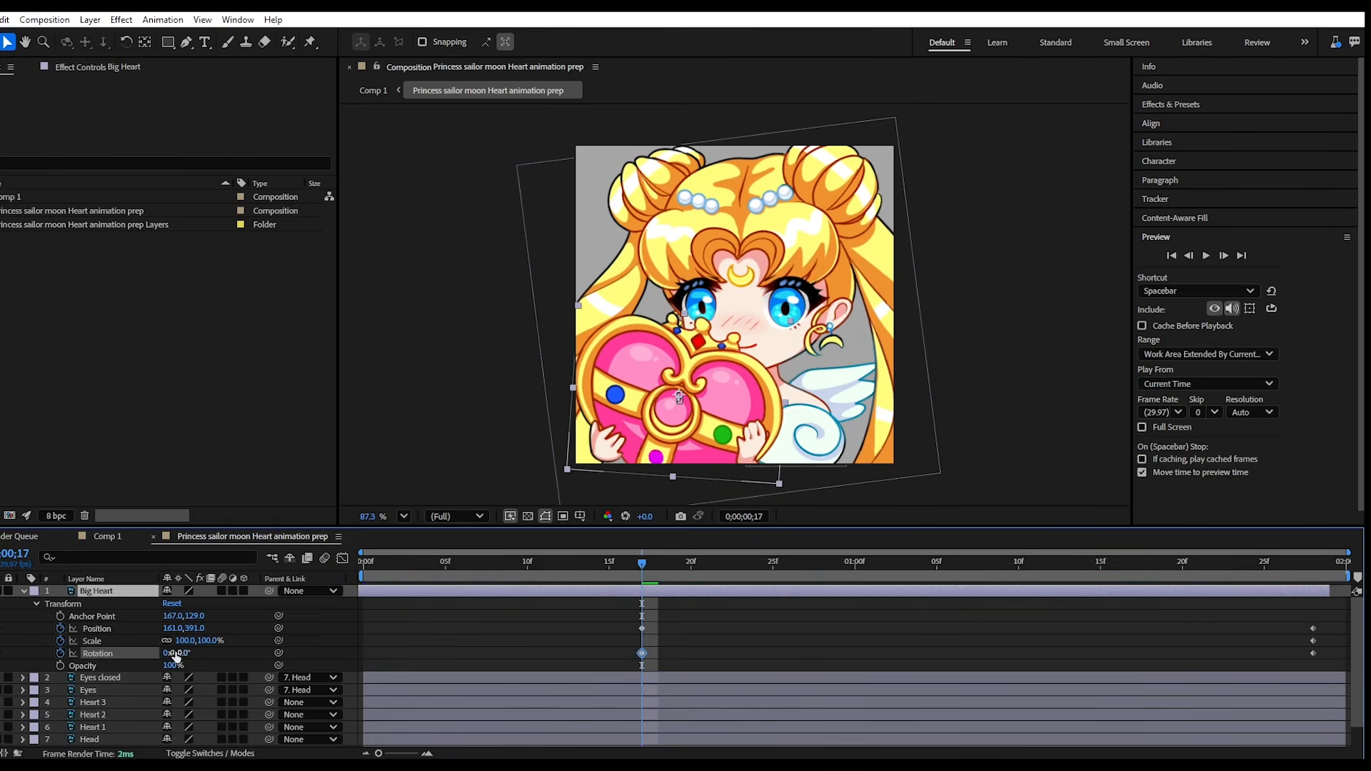
Copy the Big Heart layer's middle Position and Rotation keyframes to 0;00;01;11 and play the animation from the start.
left_click_drag(646, 562, 871, 607)
left_click_drag(668, 619, 631, 660)
left_click(639, 592)
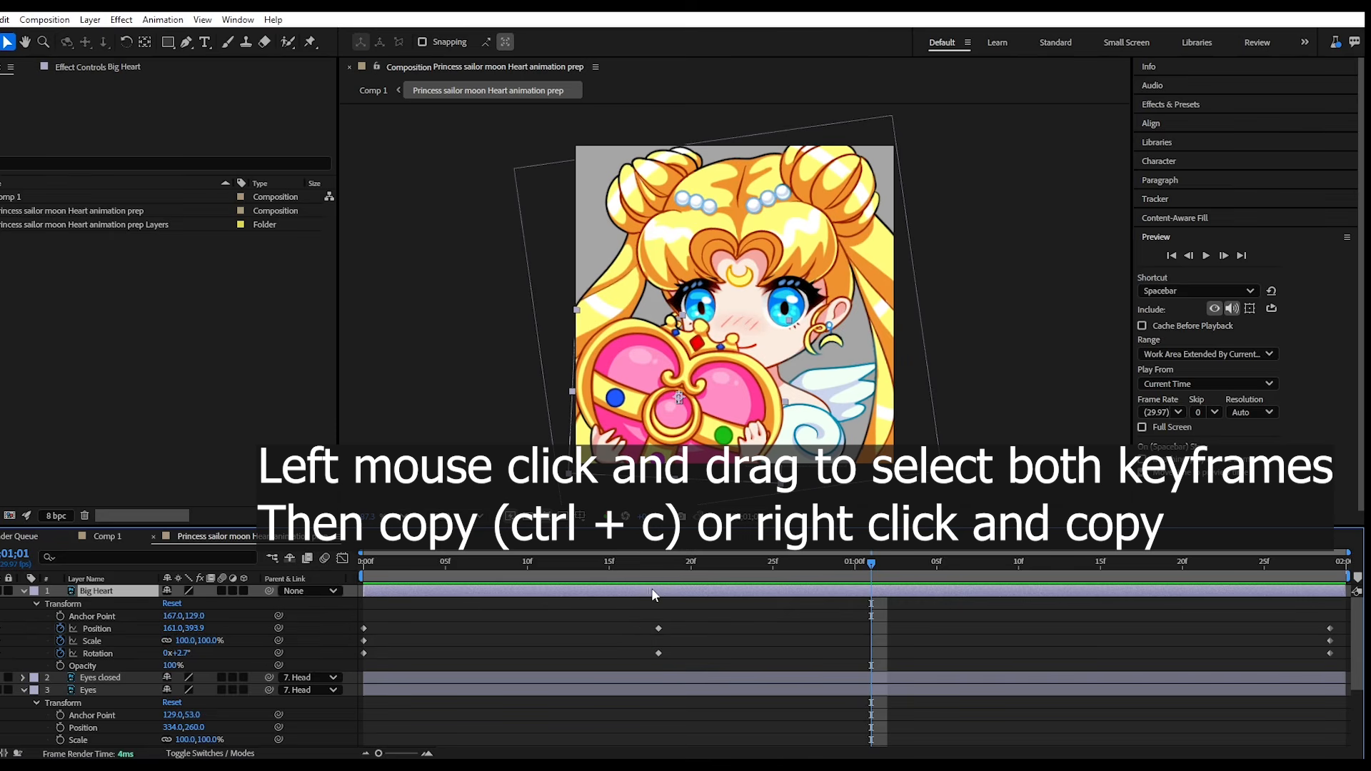
left_click(646, 577)
left_click_drag(646, 577, 1036, 588)
key("ctrl+v")
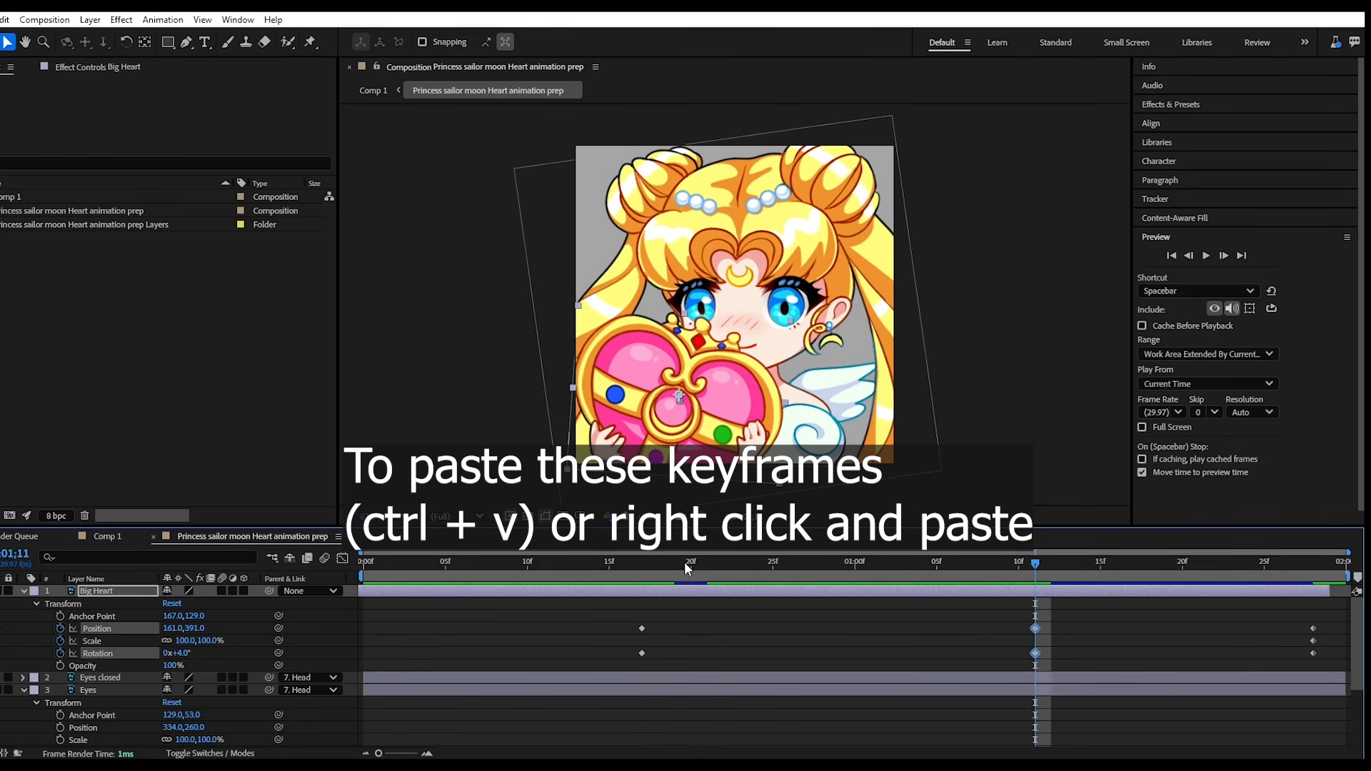
left_click(684, 562)
key("space")
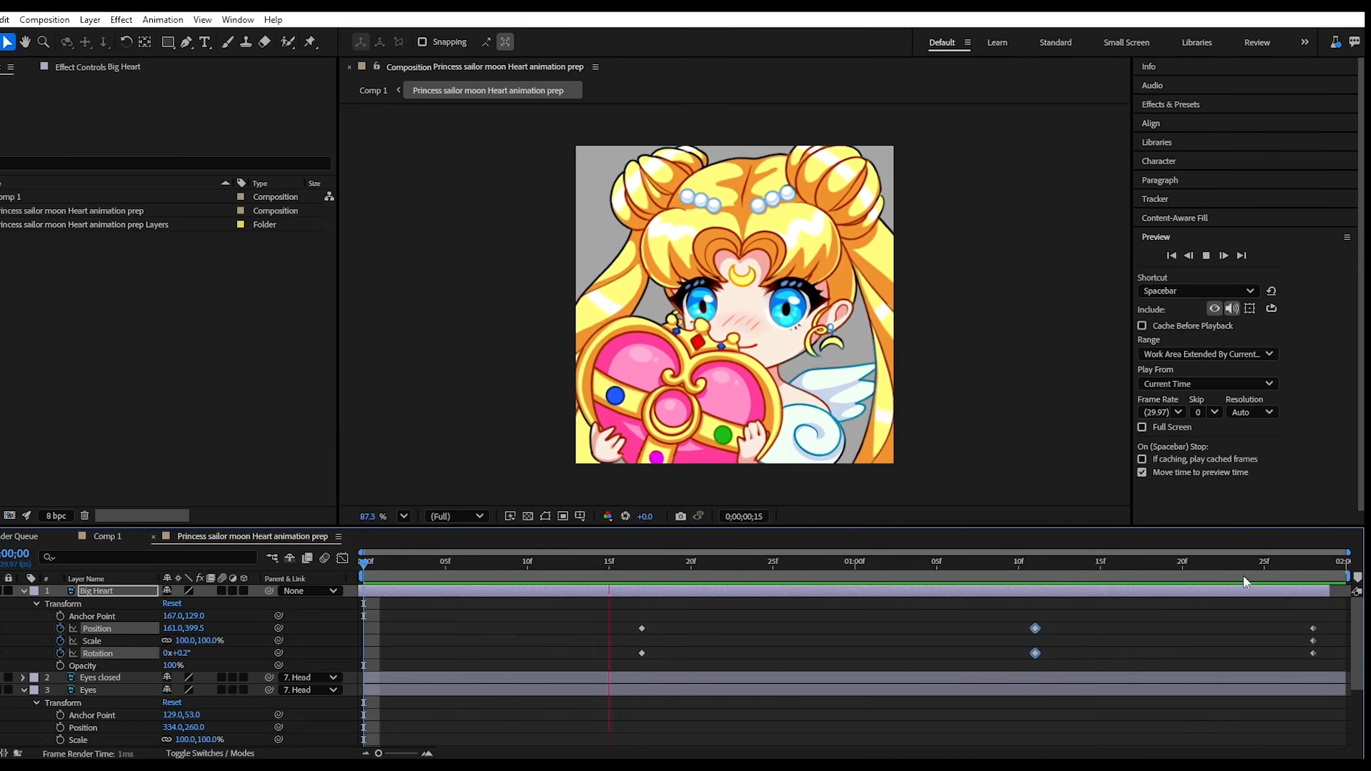
Adjust the Big Heart layer's out point to the end of the composition and preview the animation.
left_click_drag(1332, 589, 1182, 591)
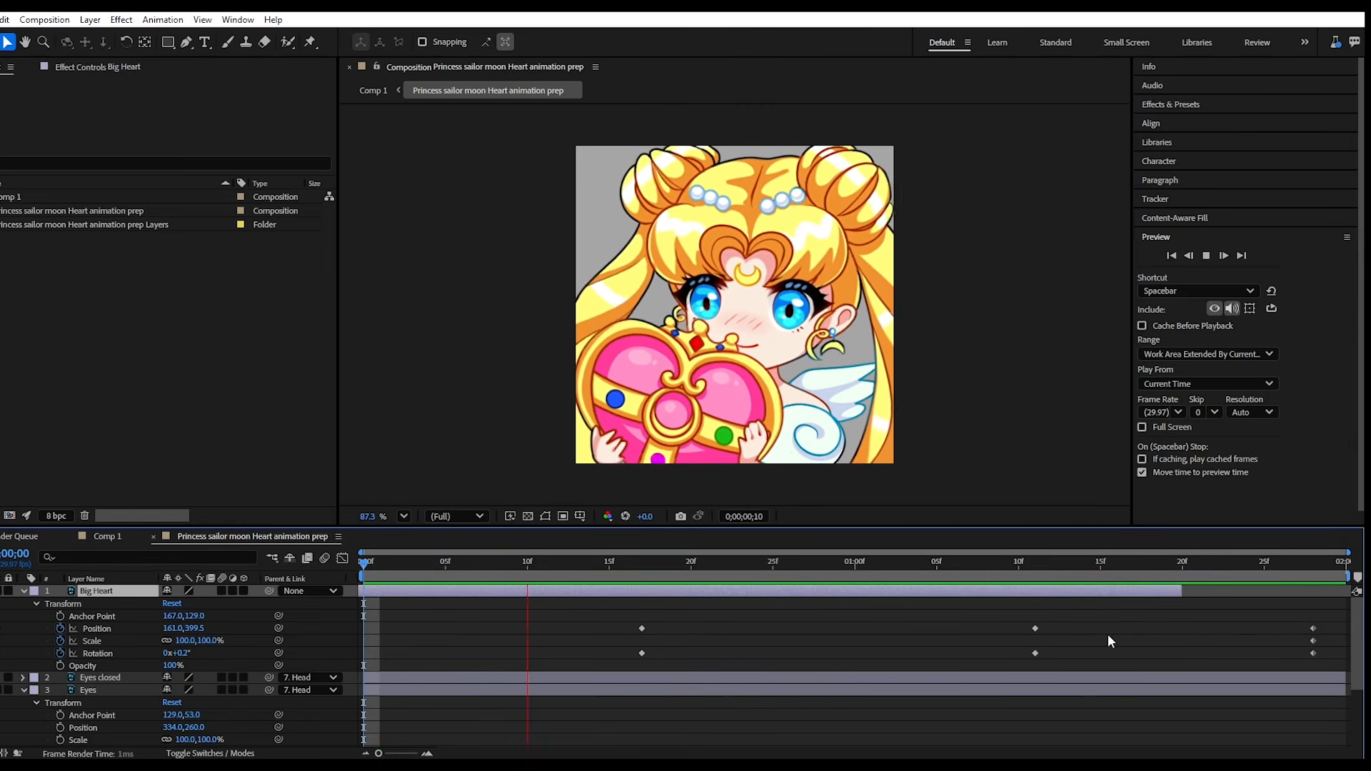
key("space")
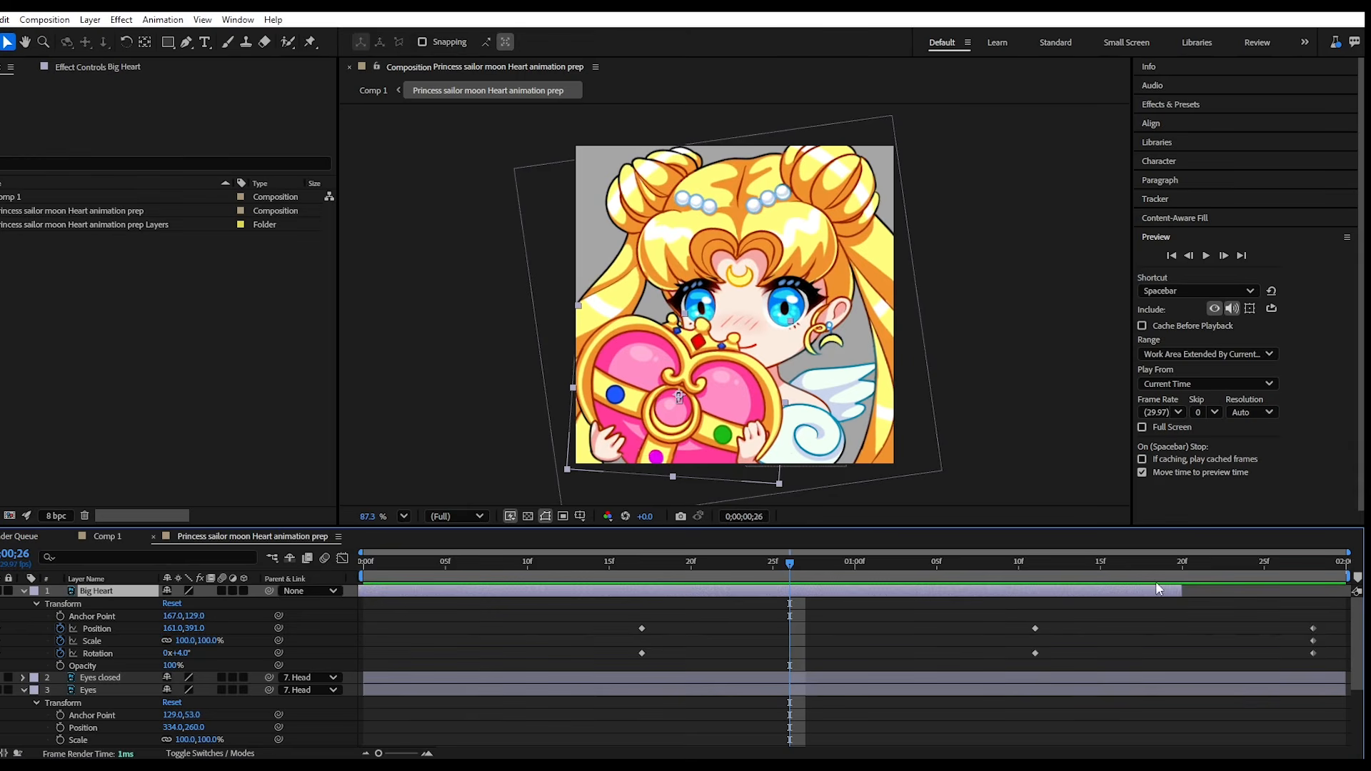
left_click_drag(1183, 591, 1347, 586)
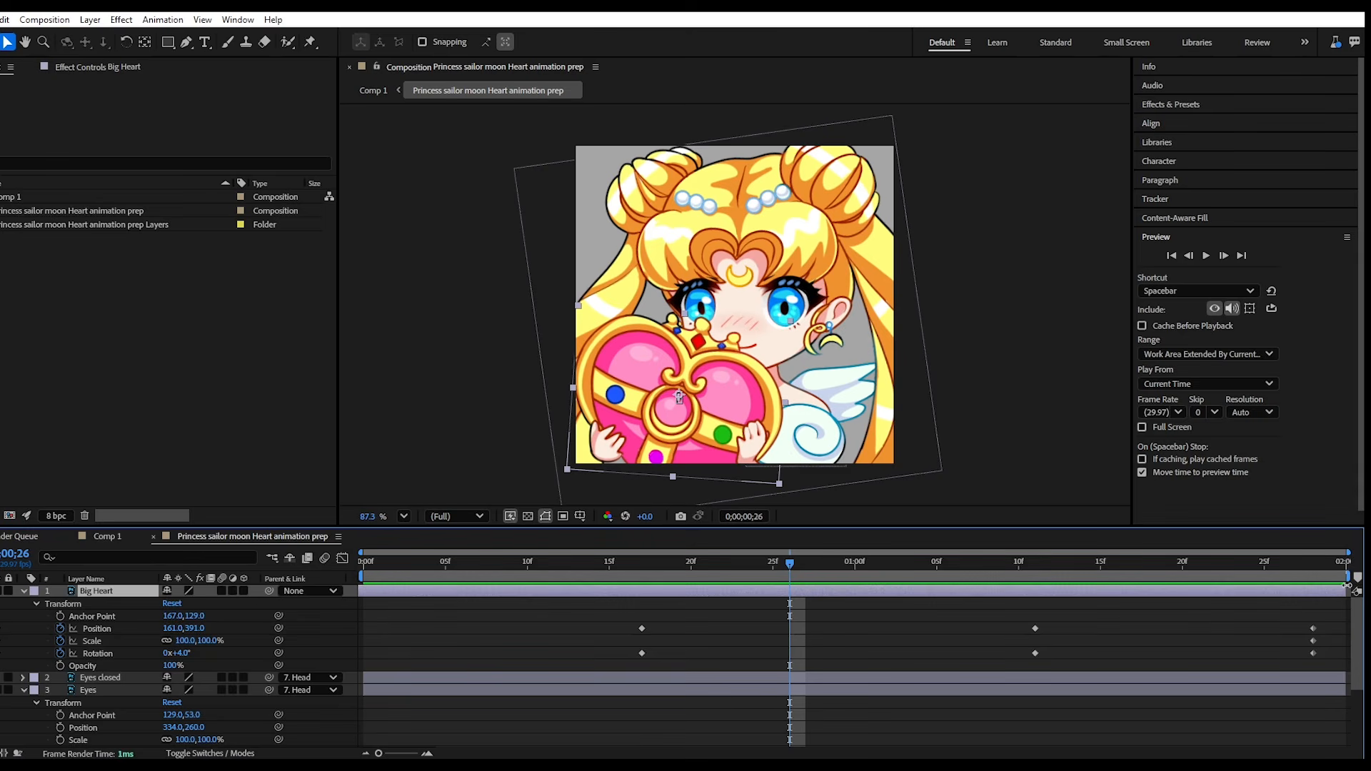
key("space")
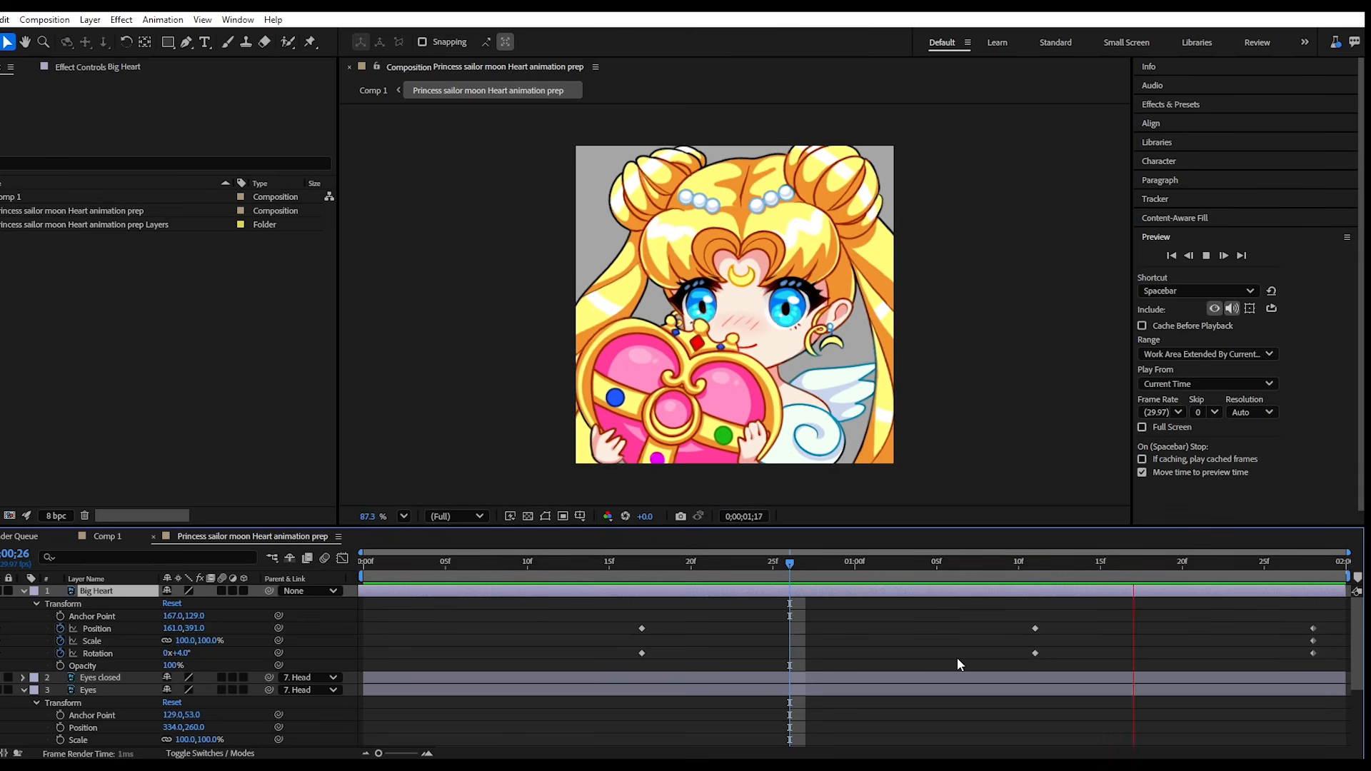
key("space")
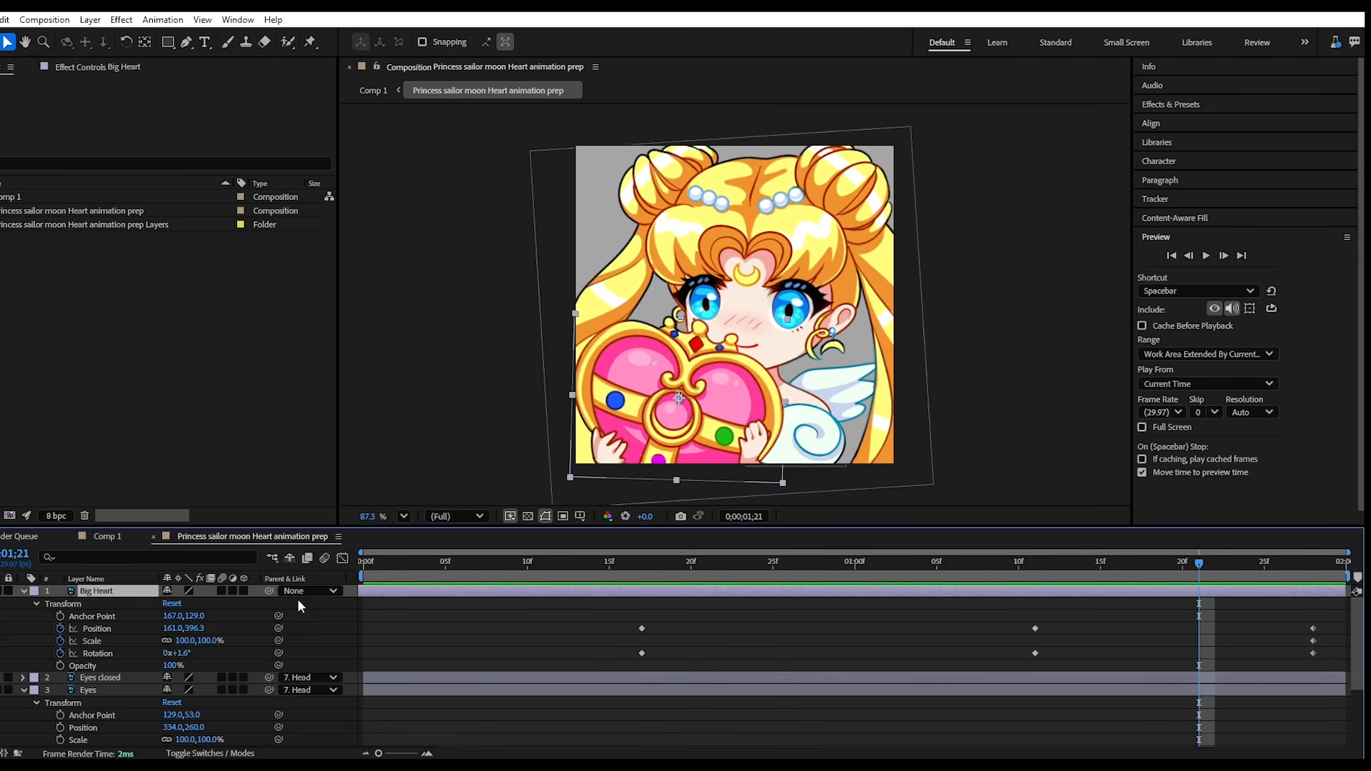
Collapse the Big Heart layer, return to the first frame, and toggle the Eyes closed layer's visibility to compare it with the Eyes layer.
left_click(25, 591)
key("Home")
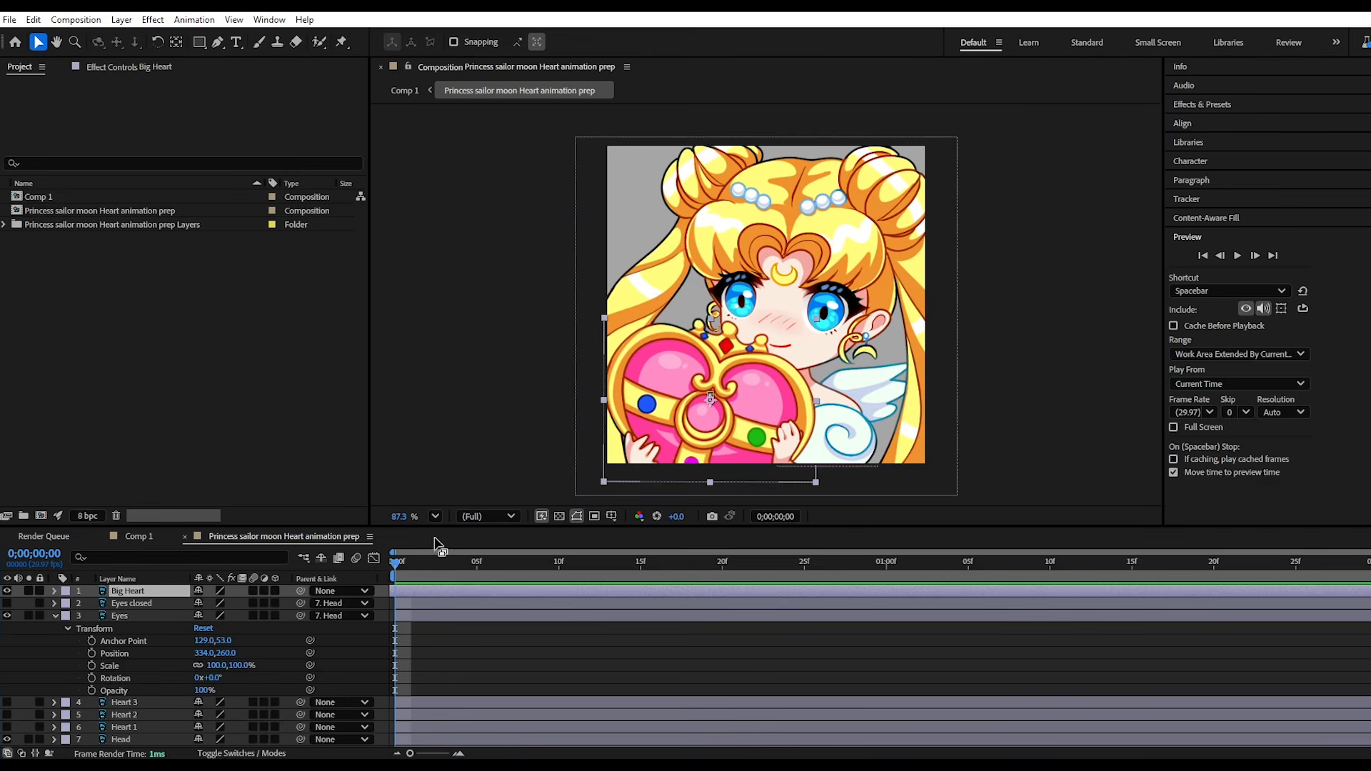
left_click(119, 617)
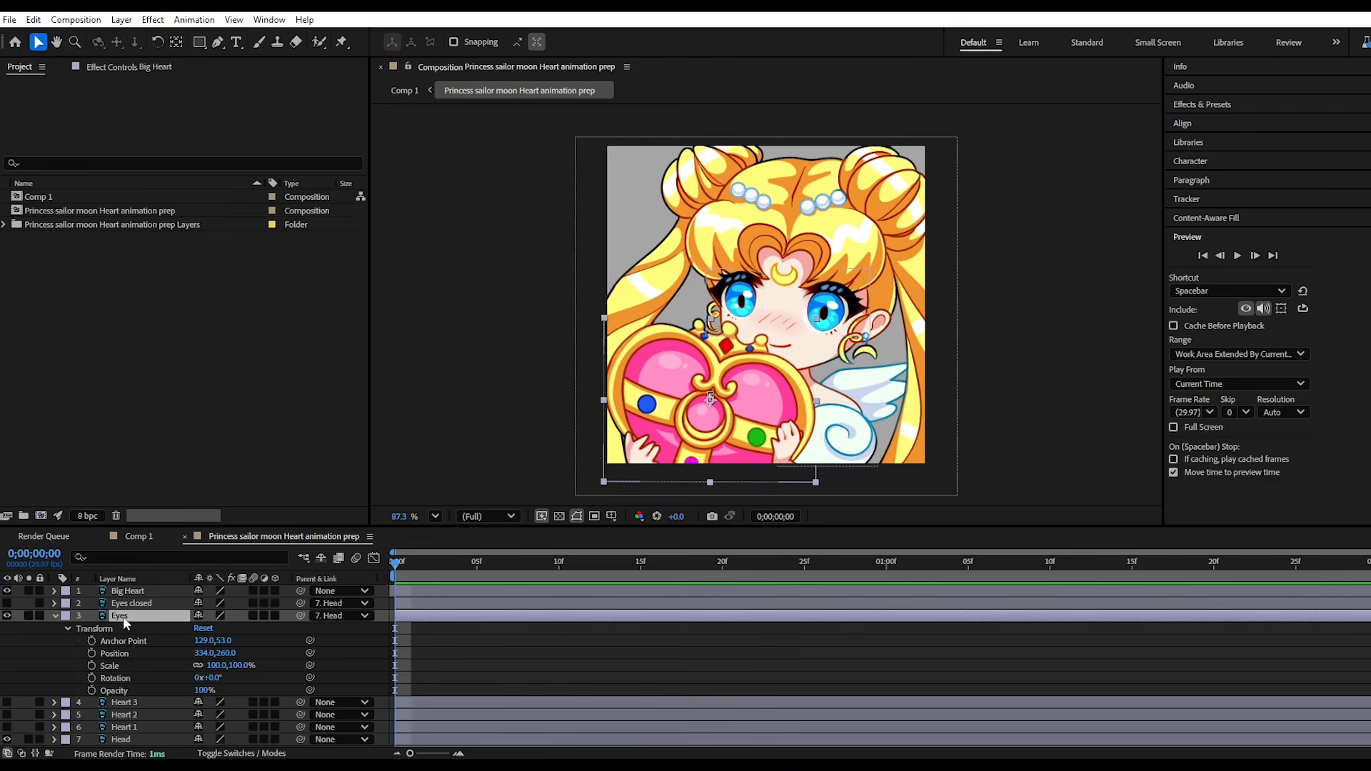
left_click(7, 603)
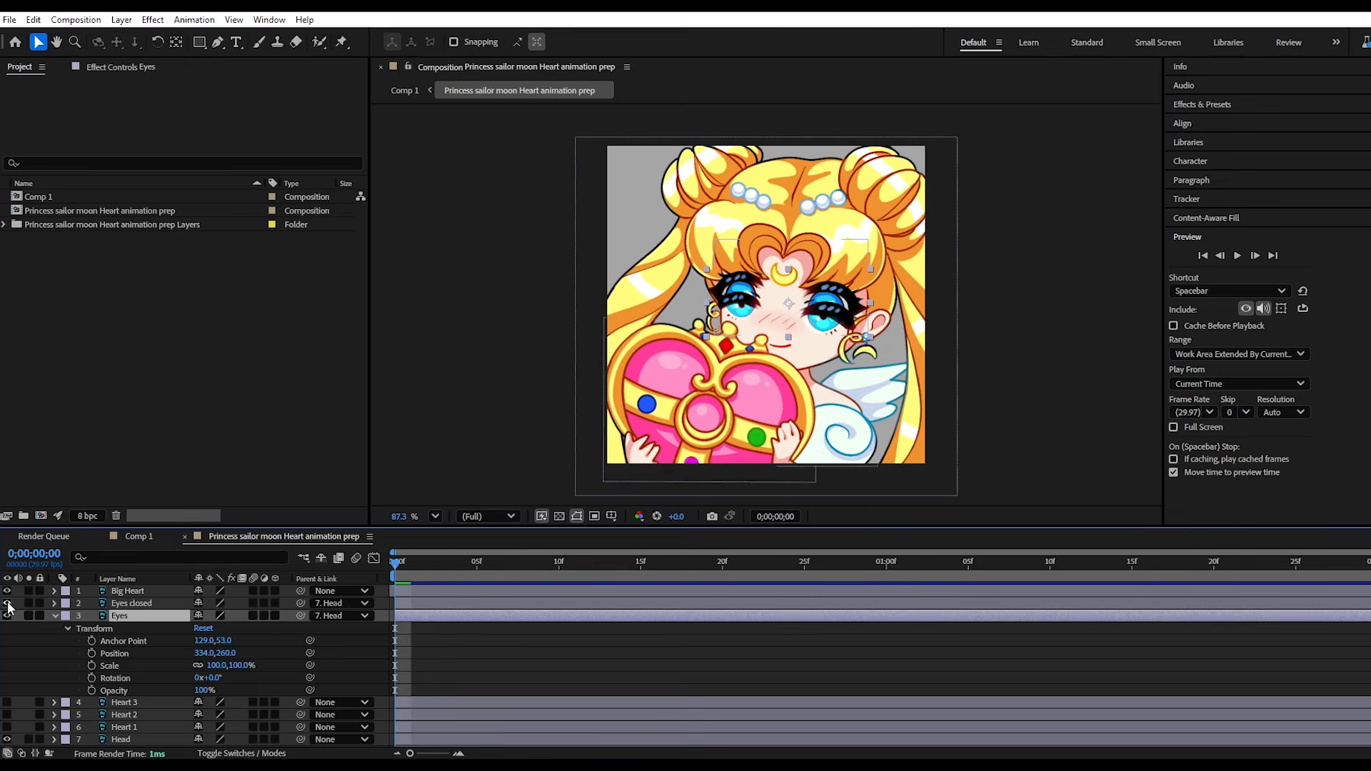
left_click(8, 604)
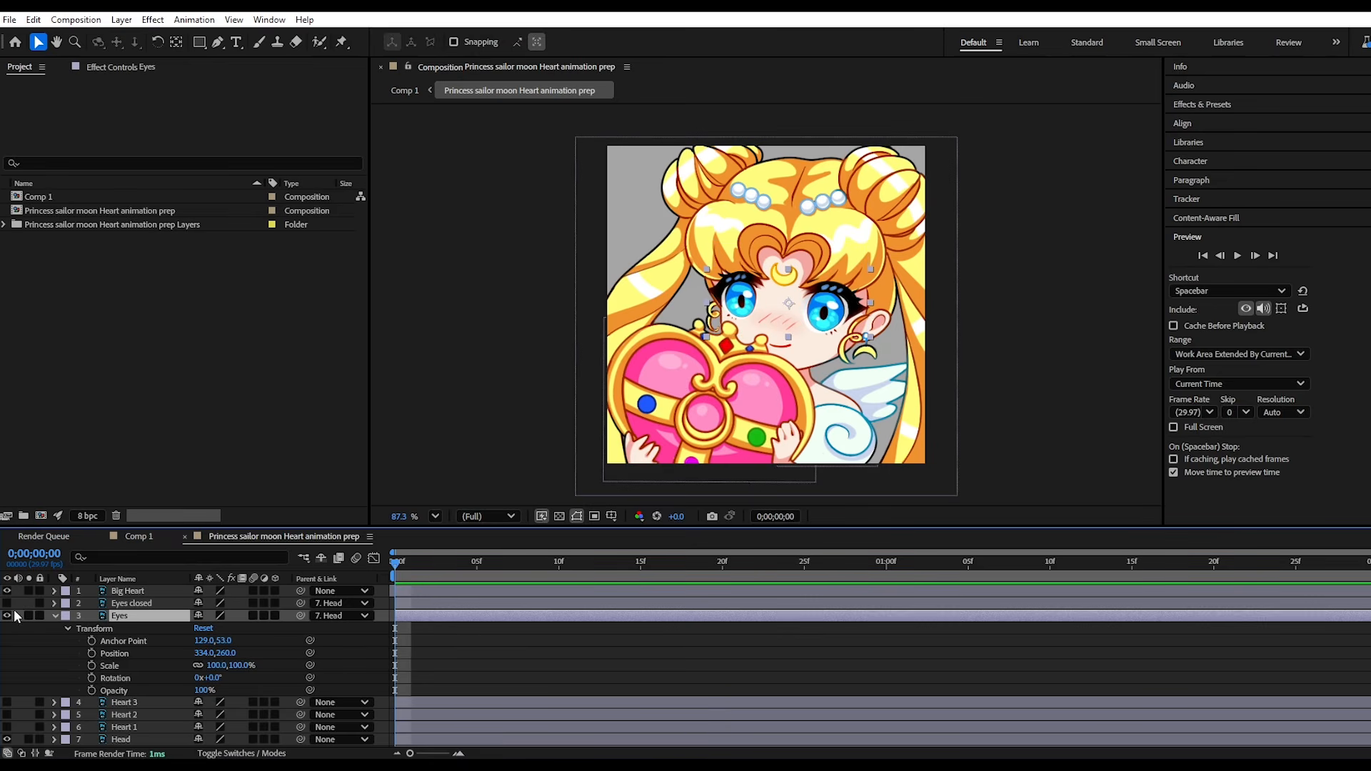
left_click(7, 603)
left_click(7, 603)
At 0;00;00;20, enable keyframing for the Eyes layer's Scale and unlink its constrained proportions.
left_click_drag(464, 576, 723, 601)
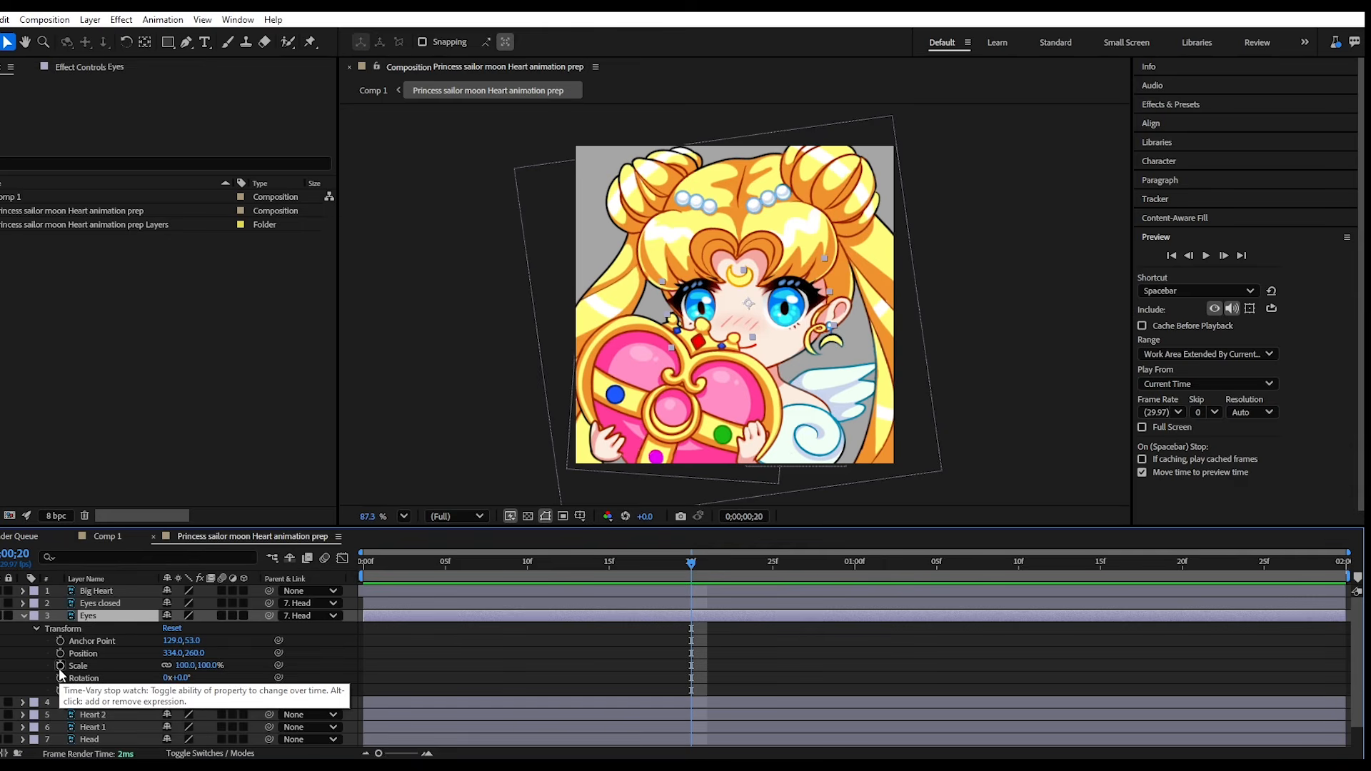
left_click(60, 667)
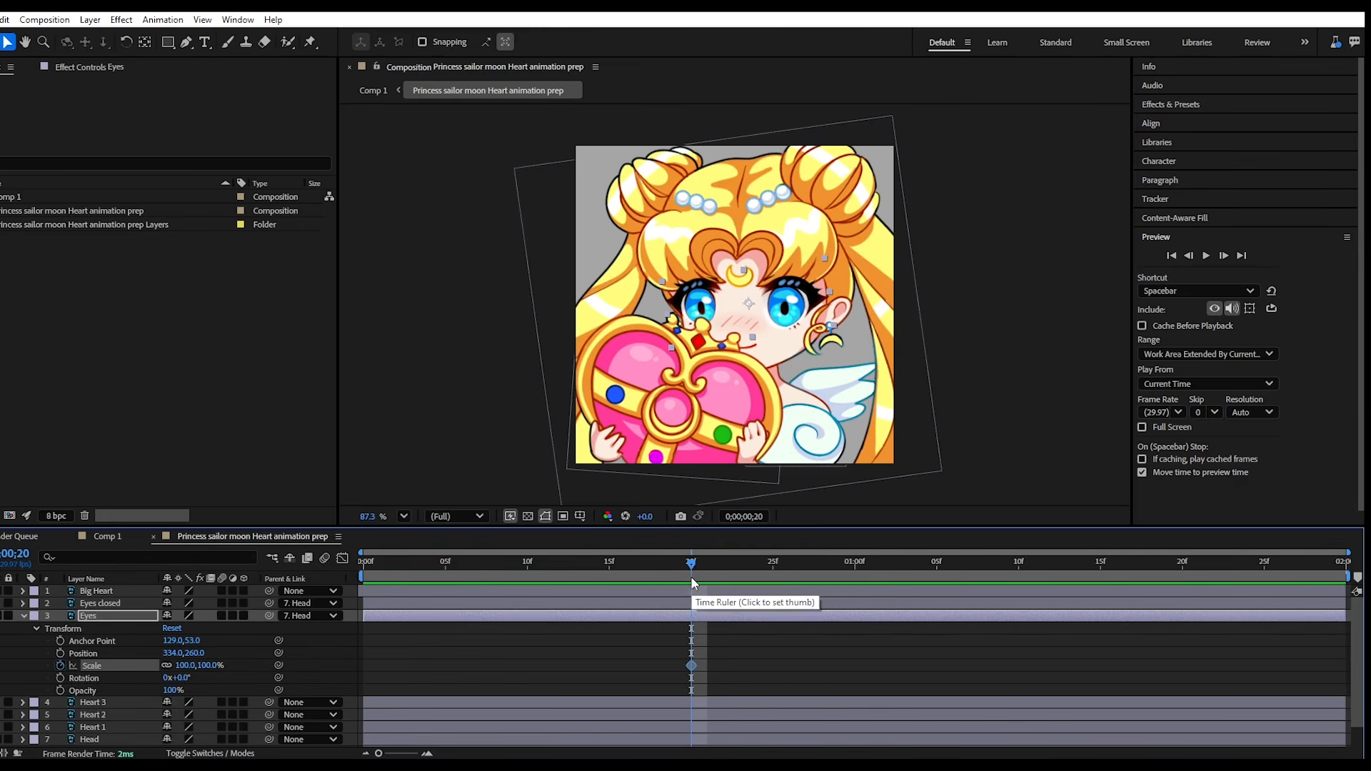
mouse_move(693, 567)
left_mouse_down()
mouse_move(752, 567)
mouse_move(675, 590)
mouse_move(698, 591)
left_mouse_up()
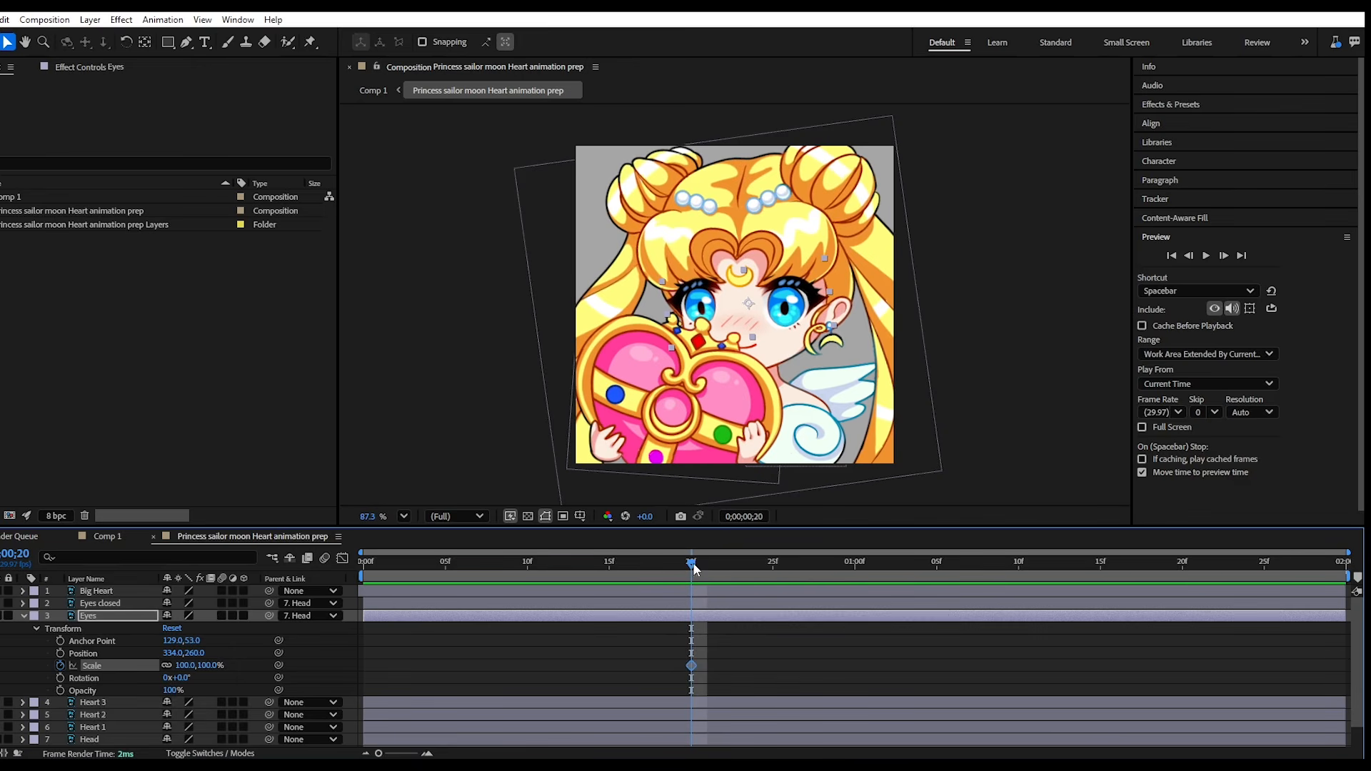
left_click(167, 666)
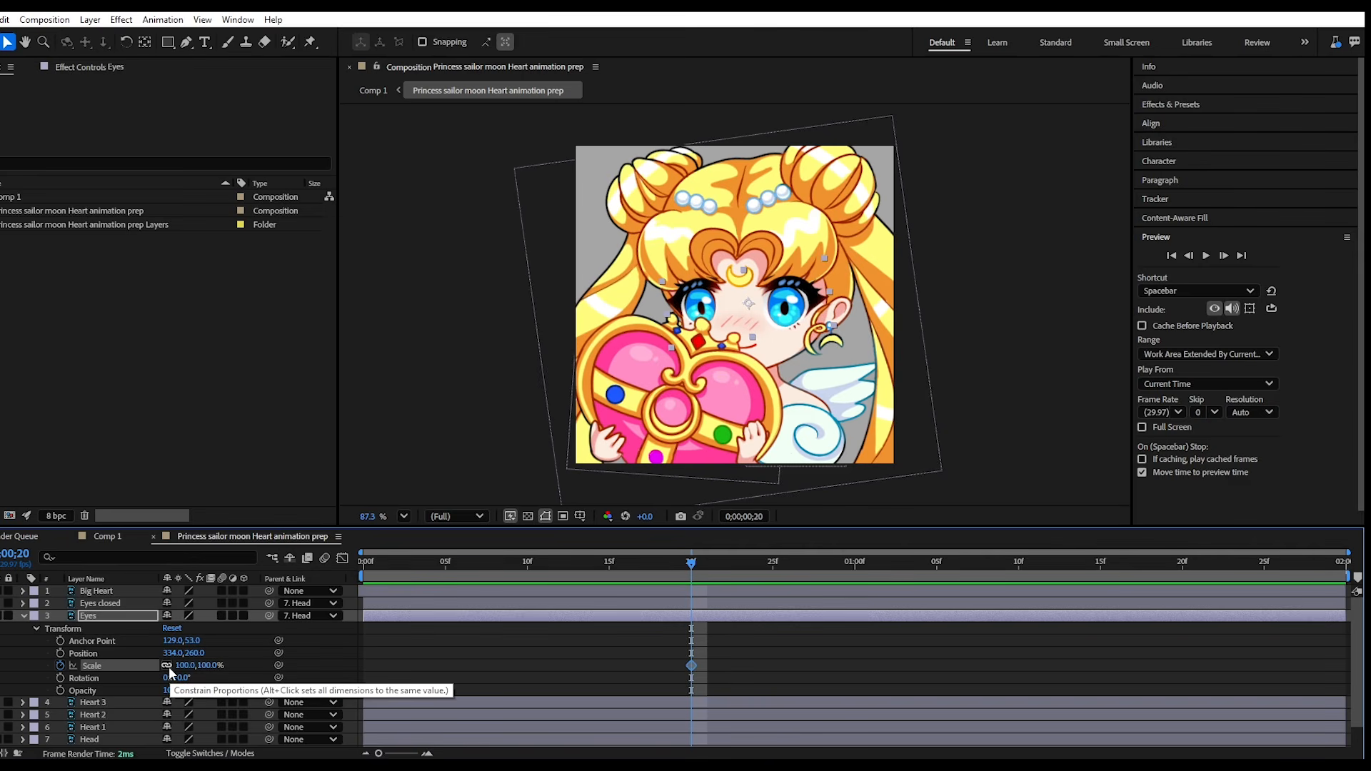
left_click(167, 665)
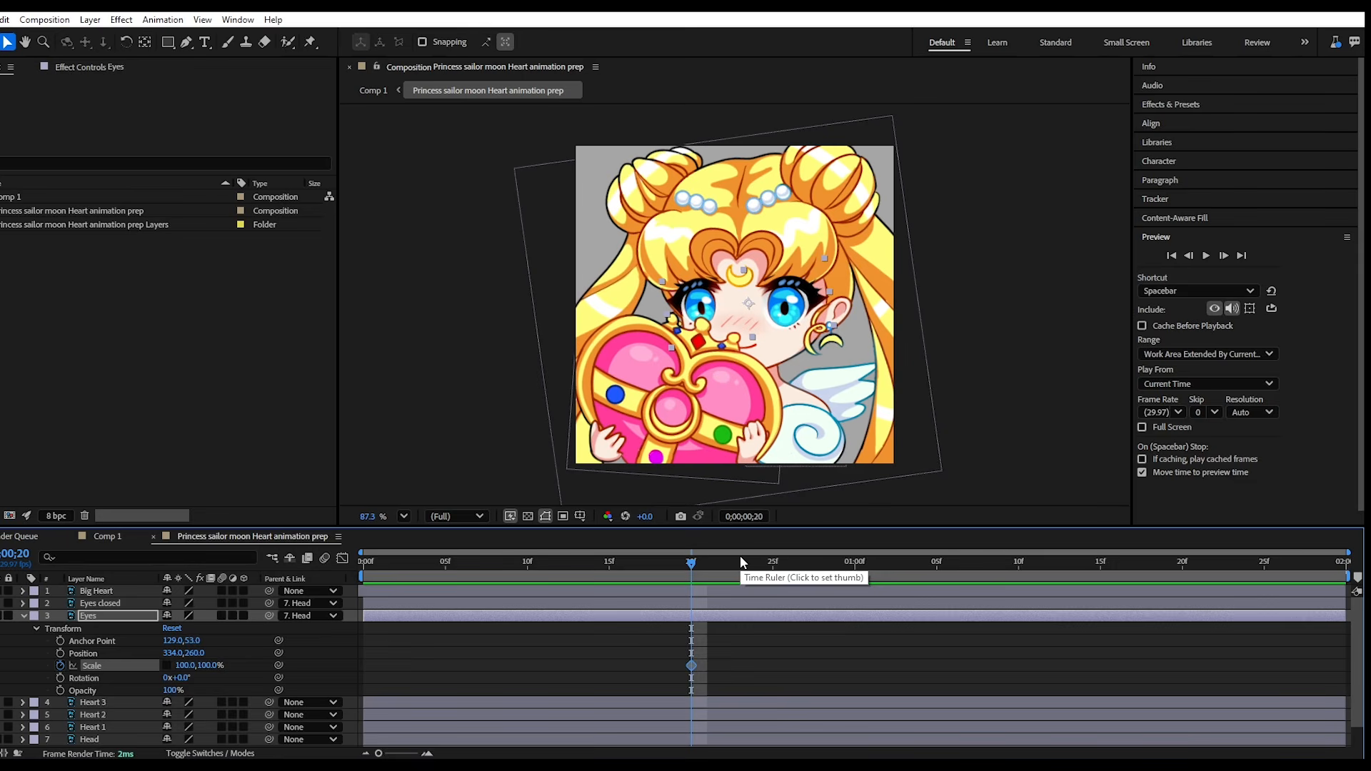
At 0;00;00;23, squash the Eyes layer vertically to a Scale of about 100.0,33.0% and scrub through the motion.
left_click_drag(707, 564, 734, 579)
left_click_drag(753, 337, 761, 312)
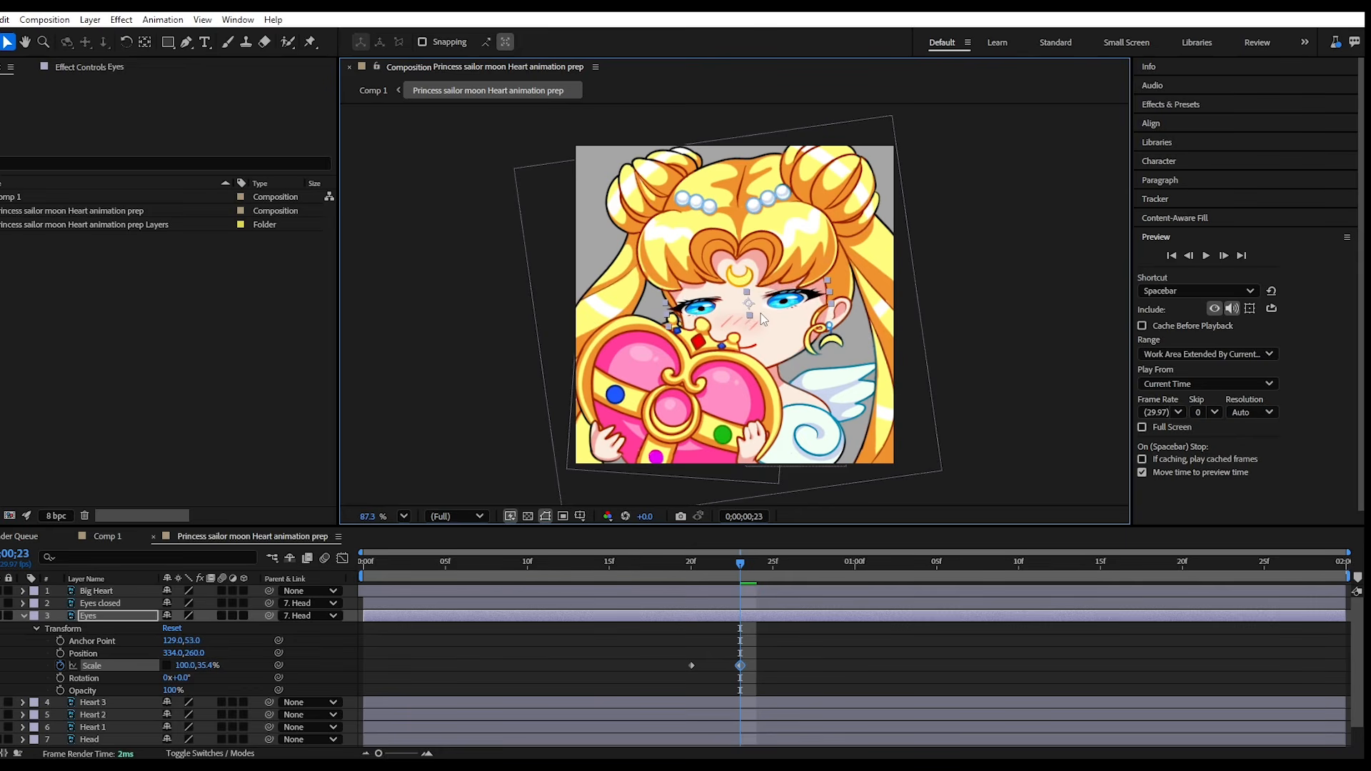
left_click_drag(672, 327, 679, 329)
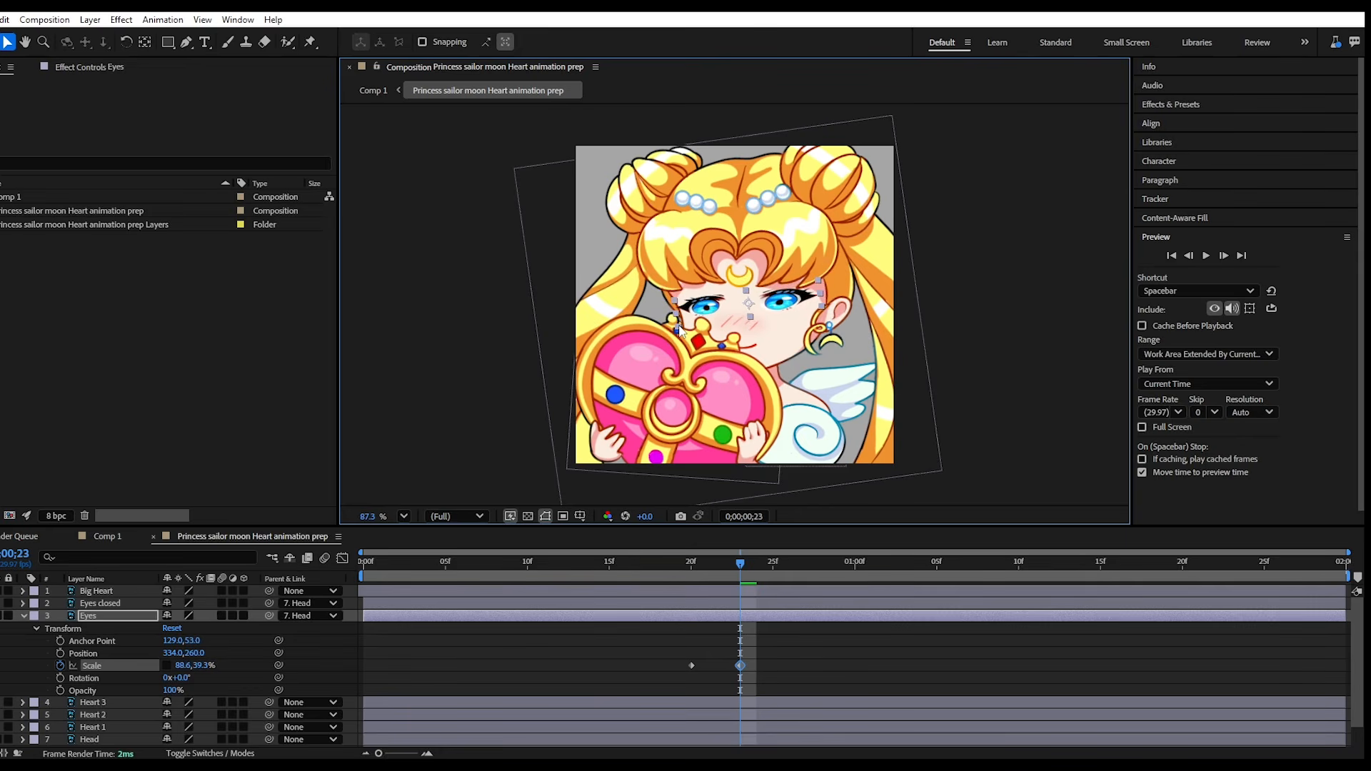
key("ctrl+z")
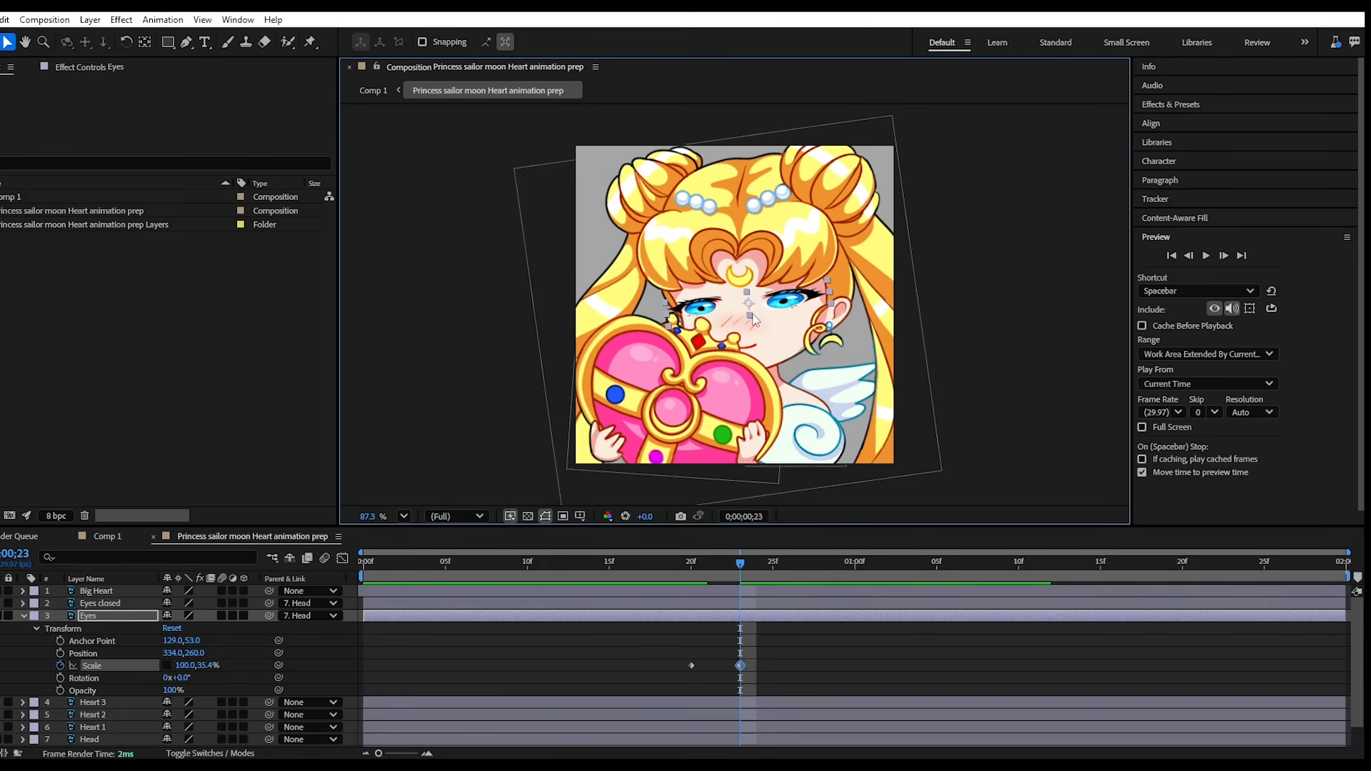
key("ctrl+z")
left_click_drag(753, 312, 753, 313)
left_click_drag(740, 564, 732, 605)
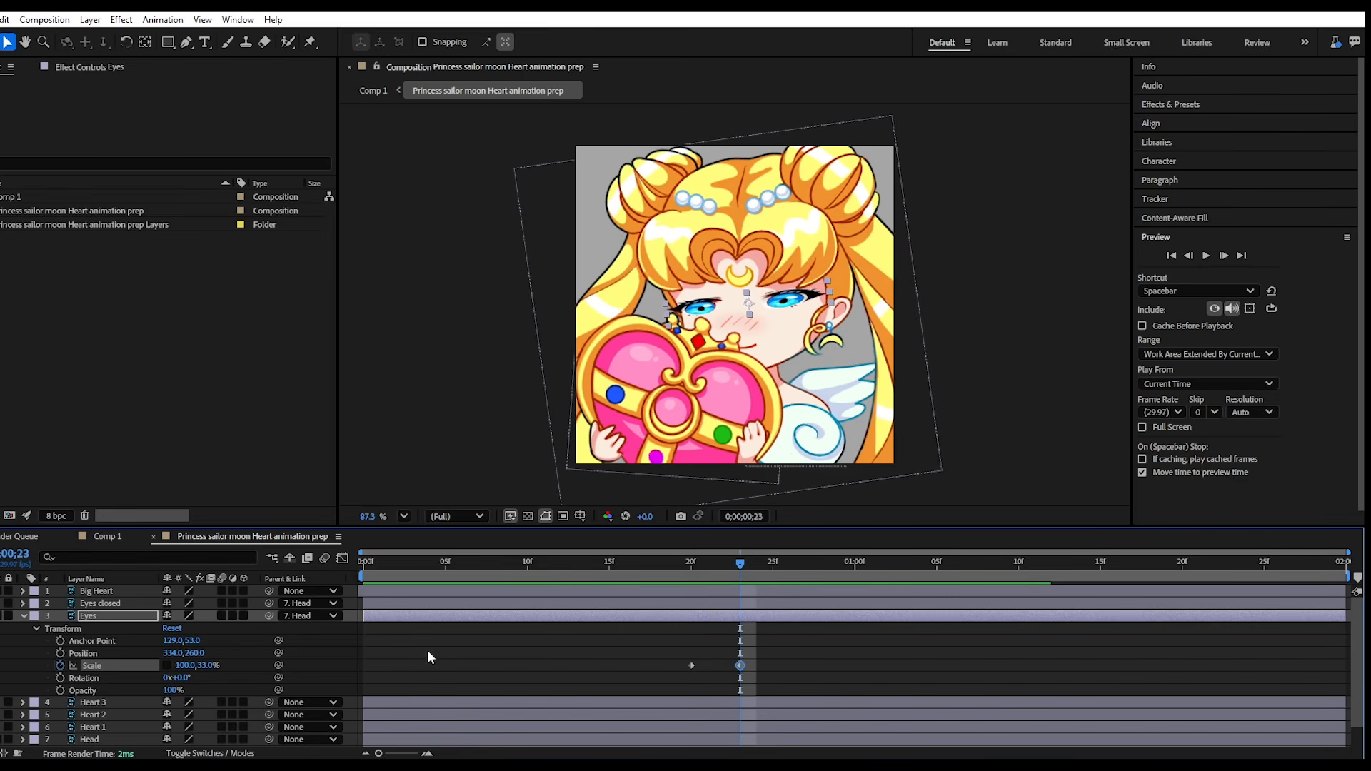
Keyframe the Eyes layer's Opacity at 100% on 0;00;00;23 and at 0% on 0;00;00;24.
left_click(60, 690)
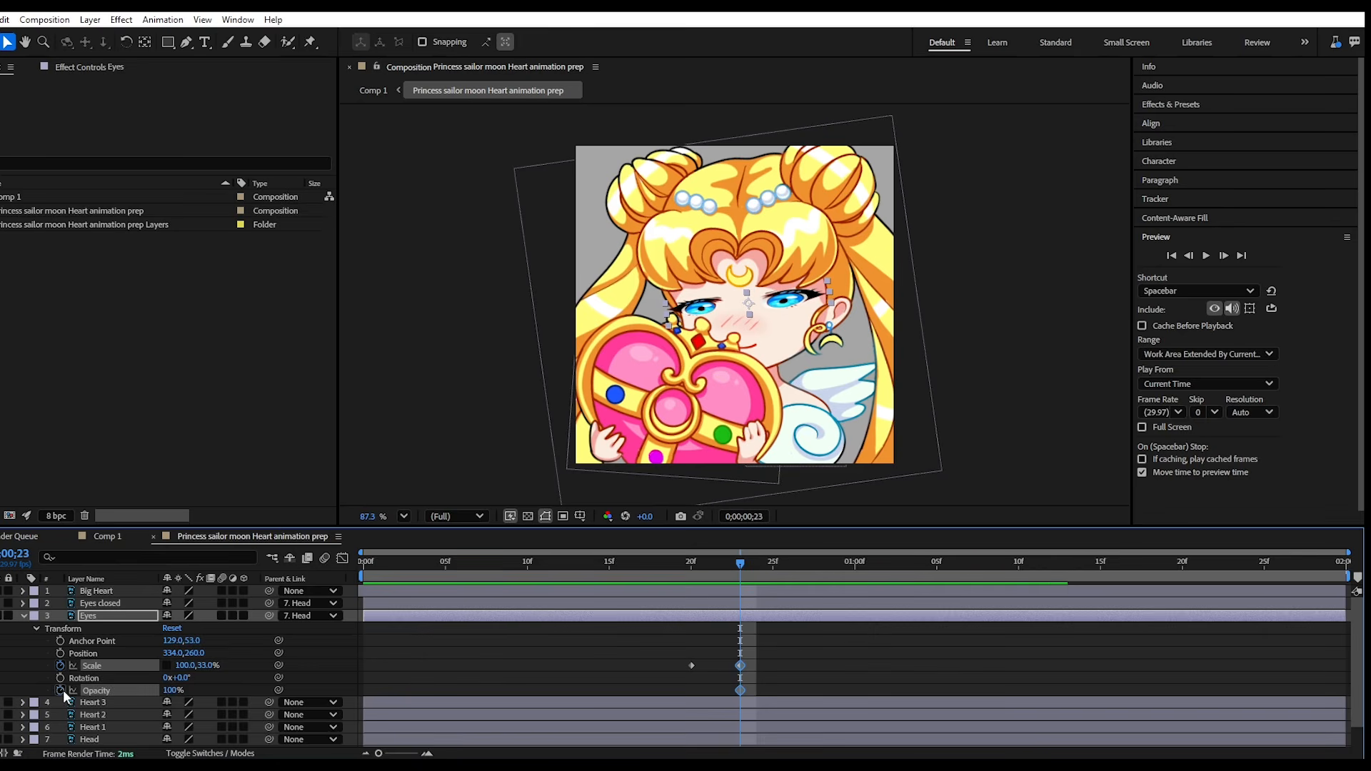
left_click(749, 567)
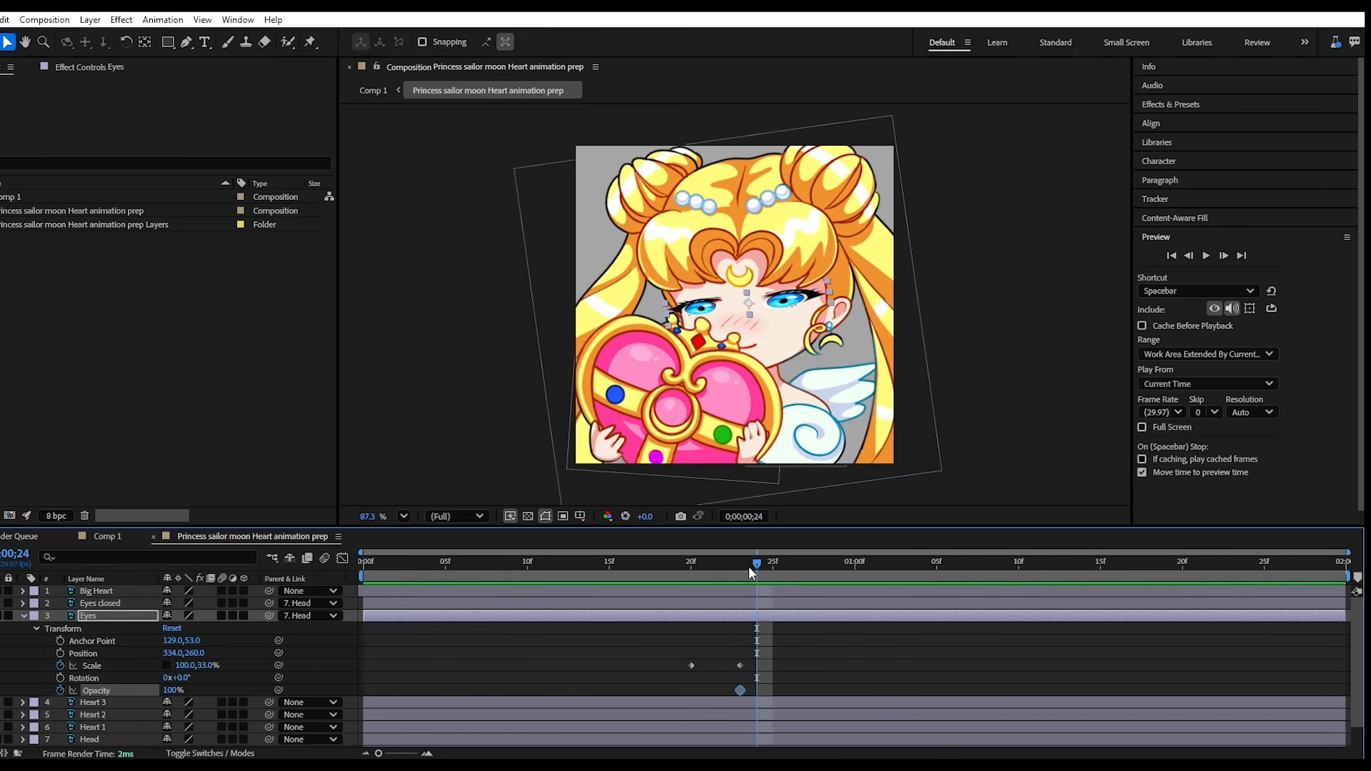
left_click_drag(172, 692, 72, 701)
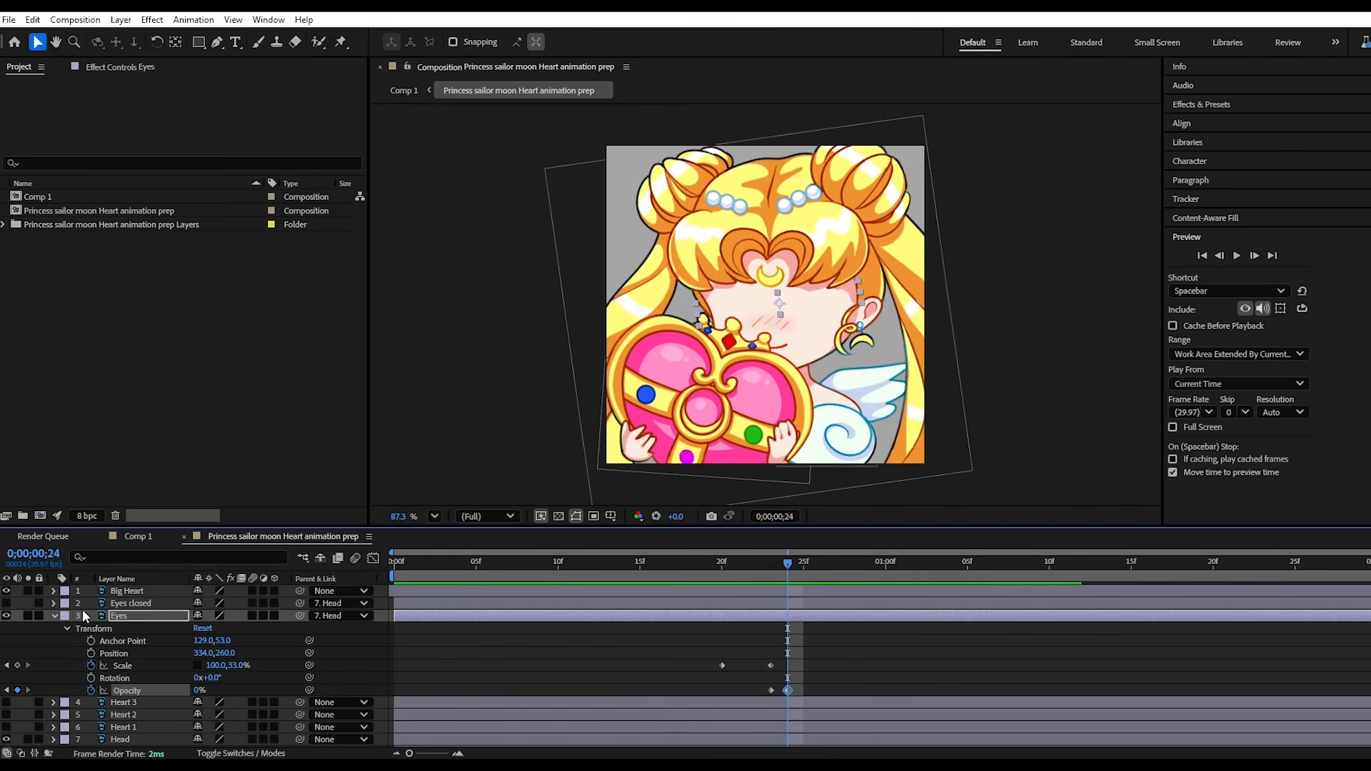
Show the Eyes closed layer and trim it to run from 0;00;00;24 to 0;00;01;12.
left_click(7, 603)
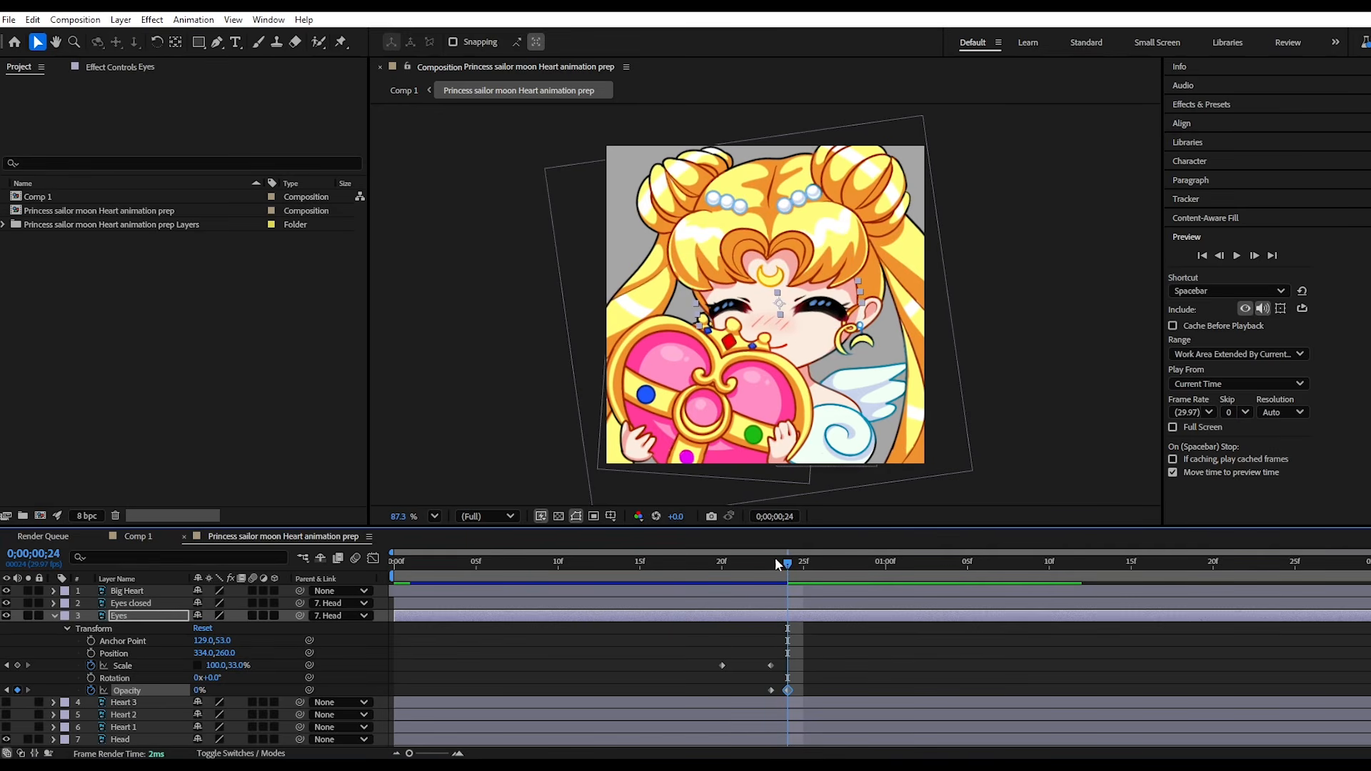
left_click_drag(779, 563, 794, 607)
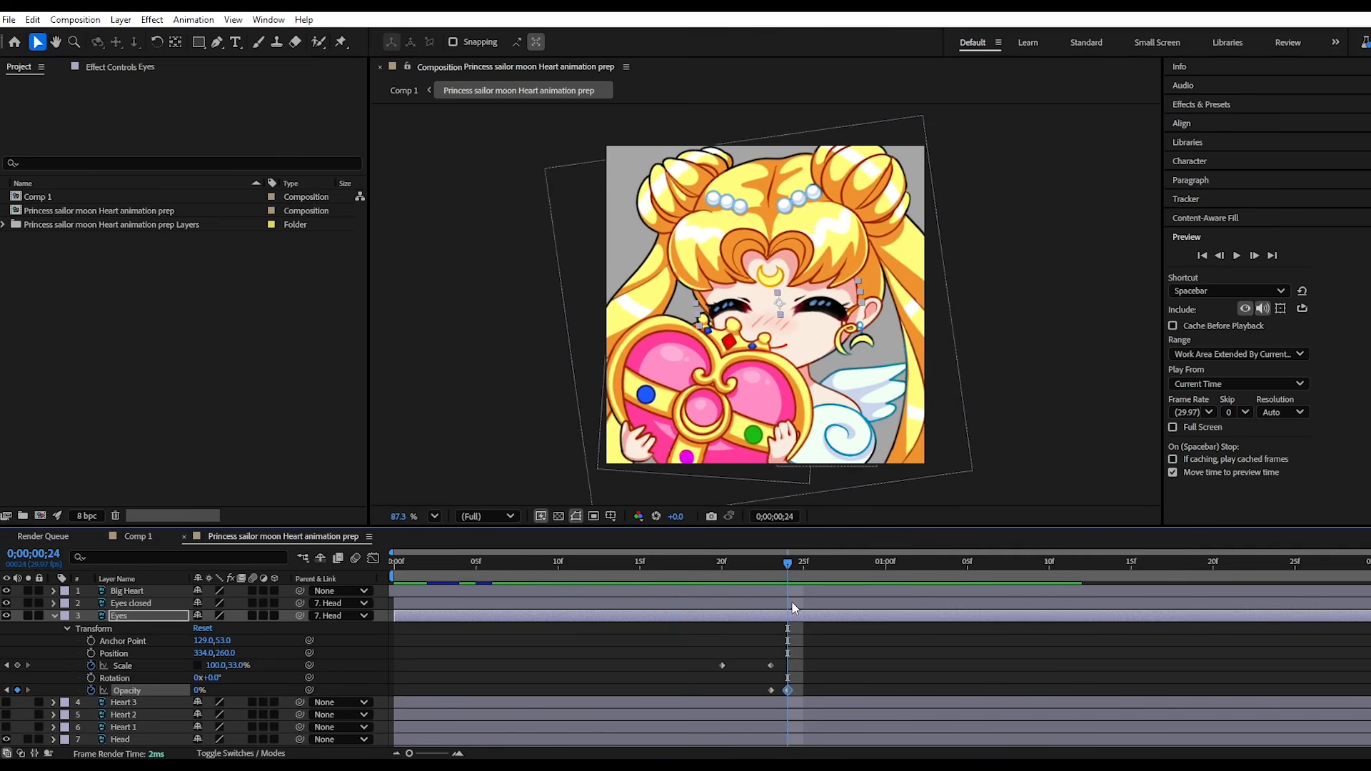
left_click(629, 604)
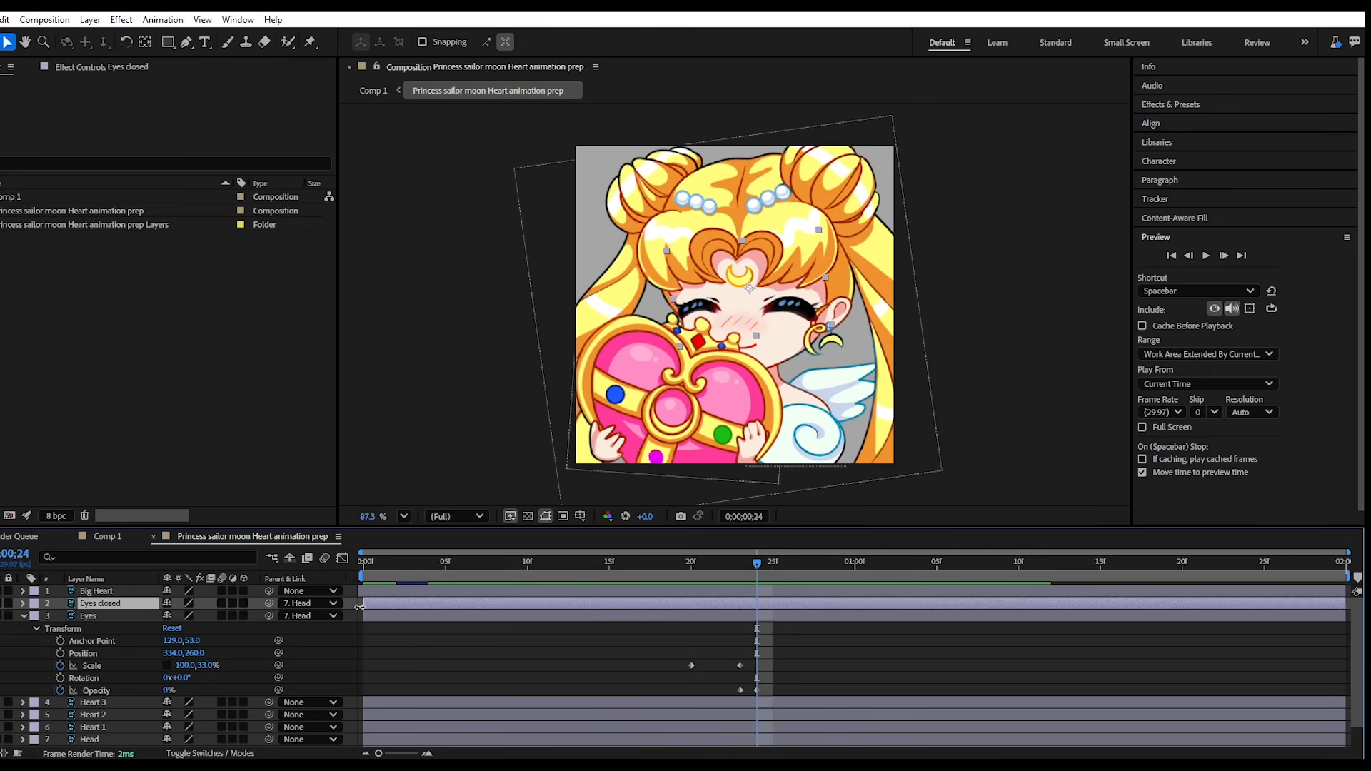
left_click_drag(375, 605, 757, 603)
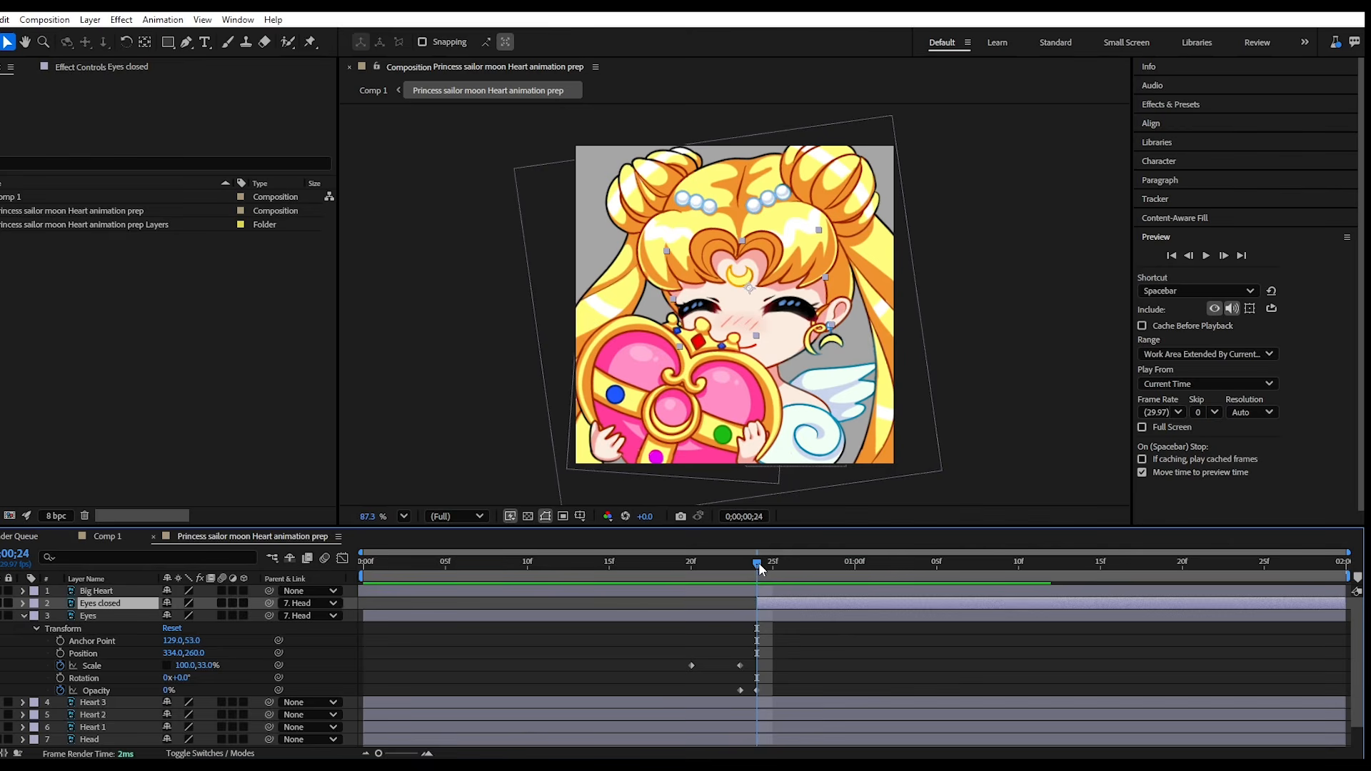
left_click_drag(758, 563, 1055, 607)
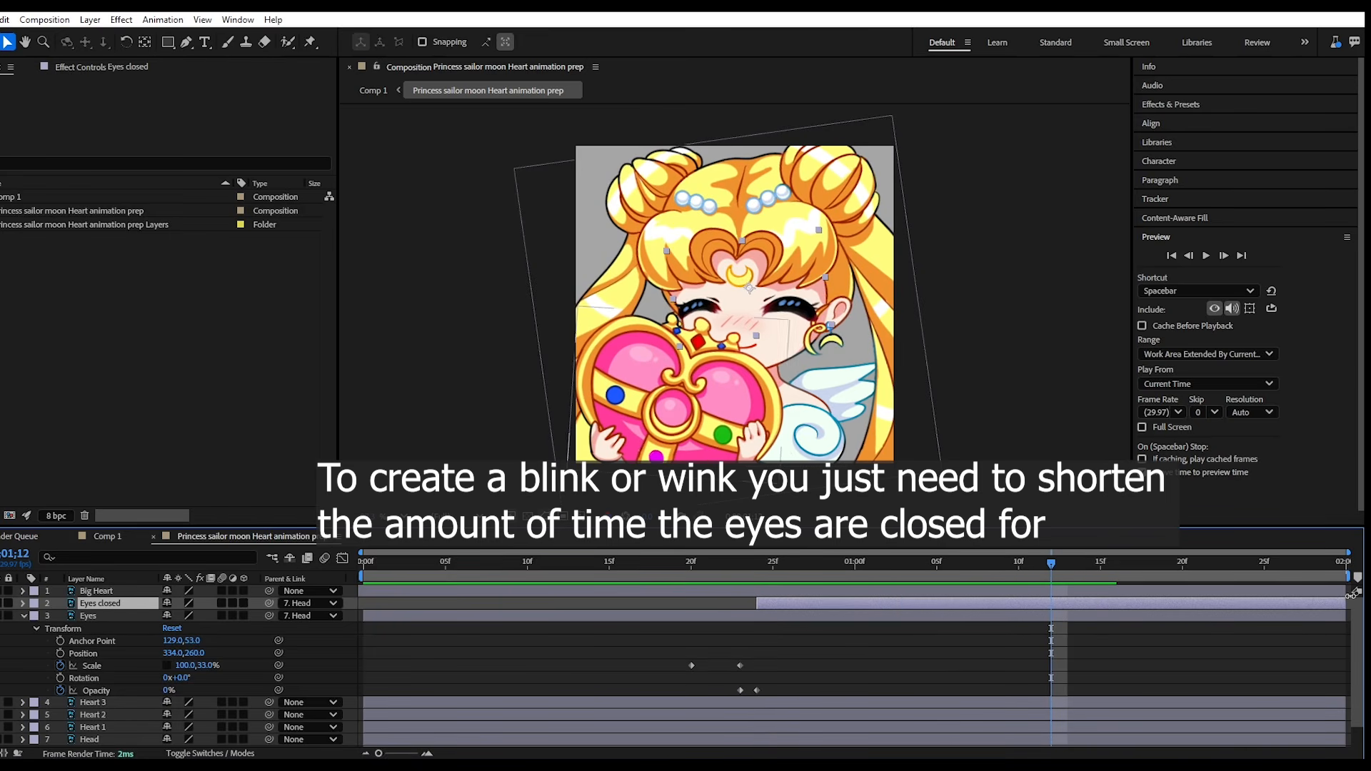
left_click_drag(1346, 603, 1047, 601)
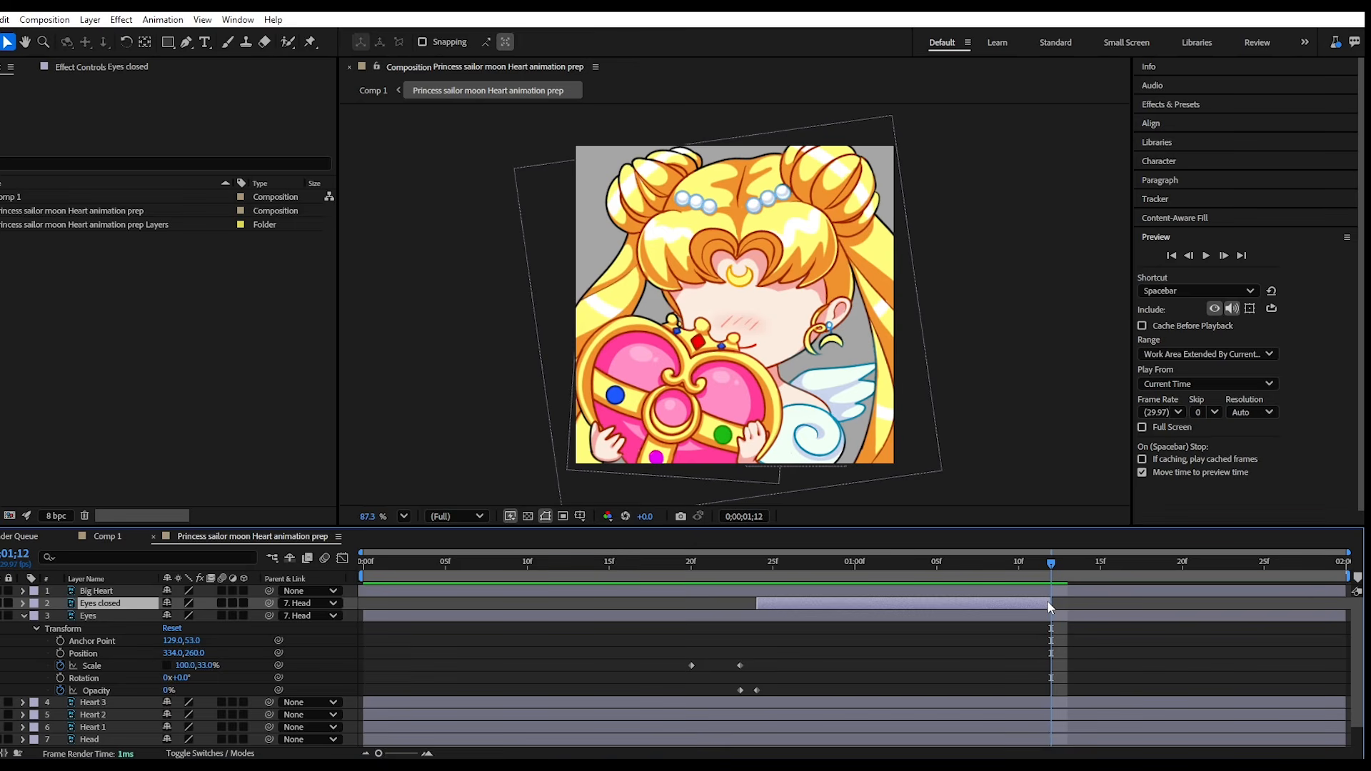
Copy the Eyes layer's 0% Opacity keyframe to 0;00;01;12.
left_click(758, 691)
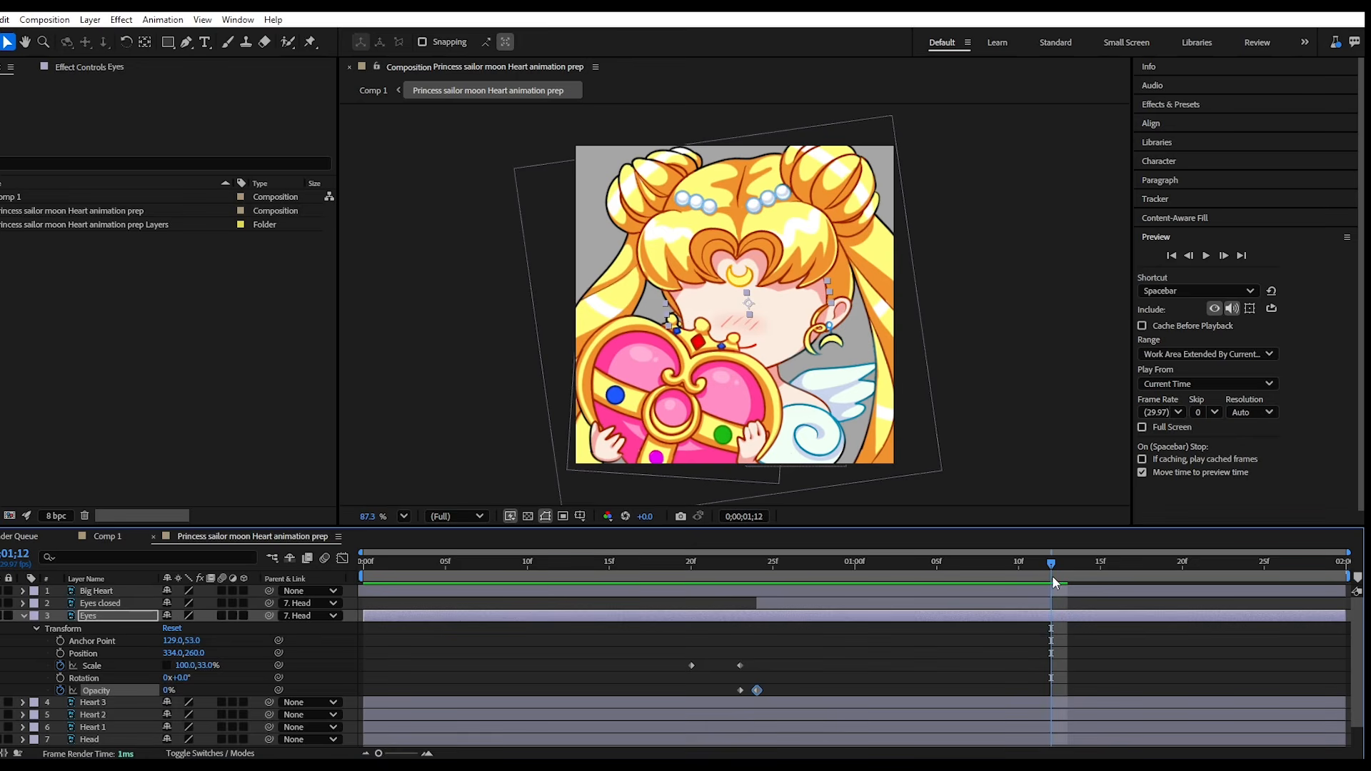
key("ctrl+v")
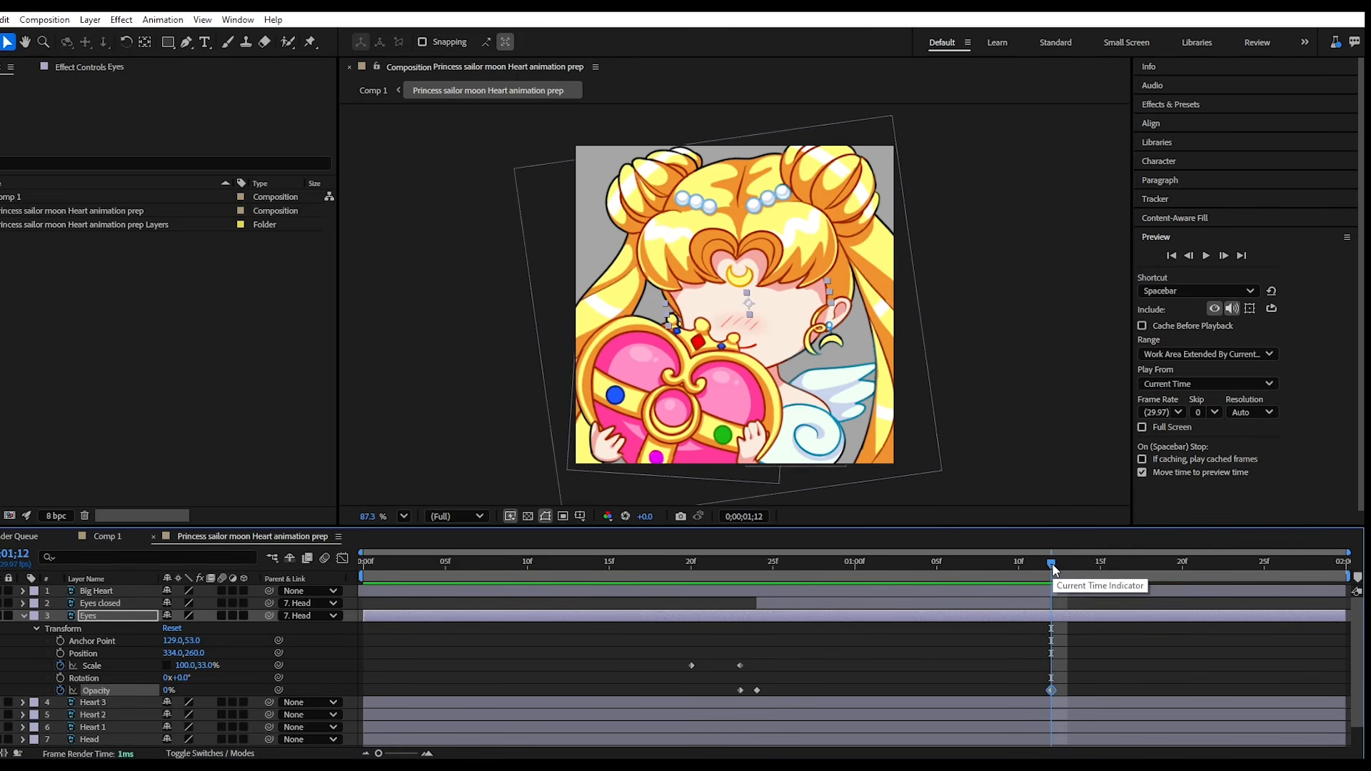
Copy the Eyes layer's squashed Scale and 100% Opacity keyframes from 0;00;00;23 to 0;00;01;13.
left_click_drag(1044, 566, 1053, 569)
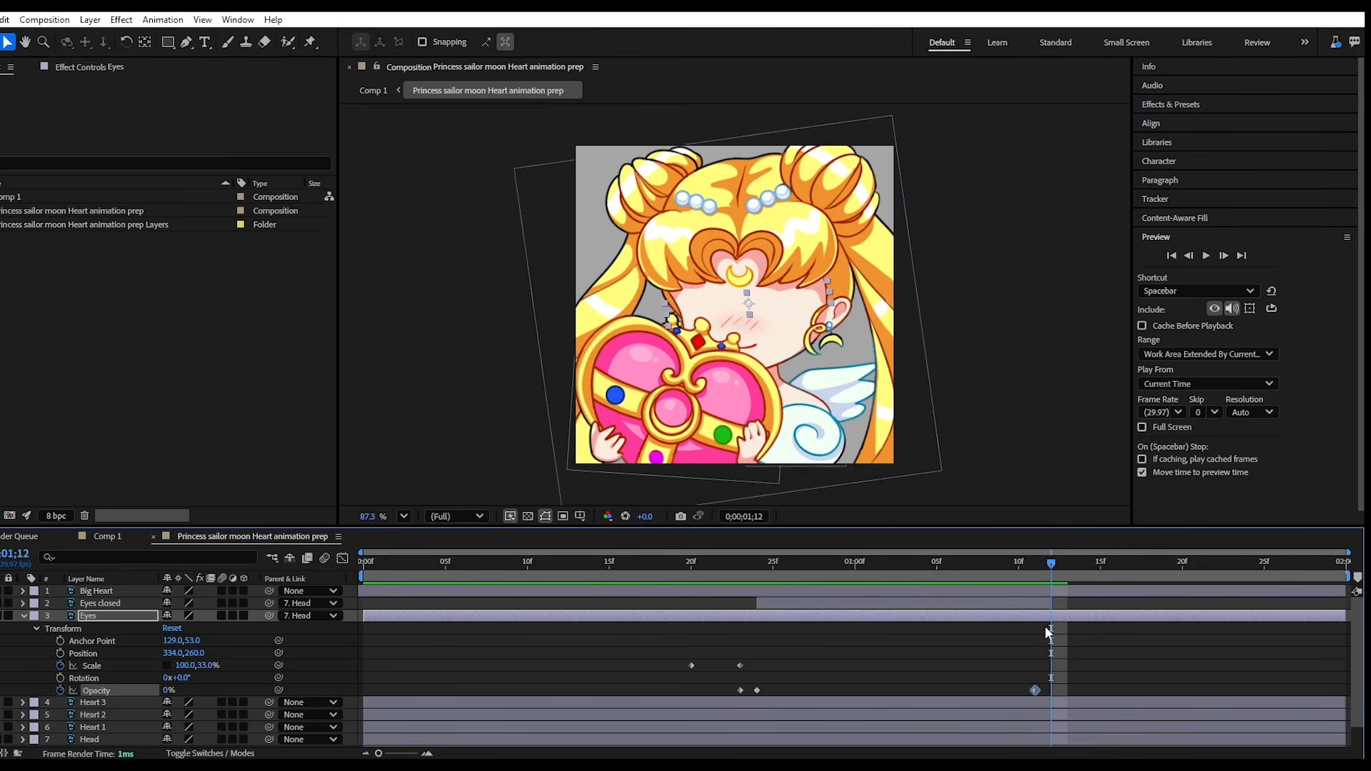
left_click_drag(1051, 565, 1030, 571)
left_click_drag(747, 649, 721, 696)
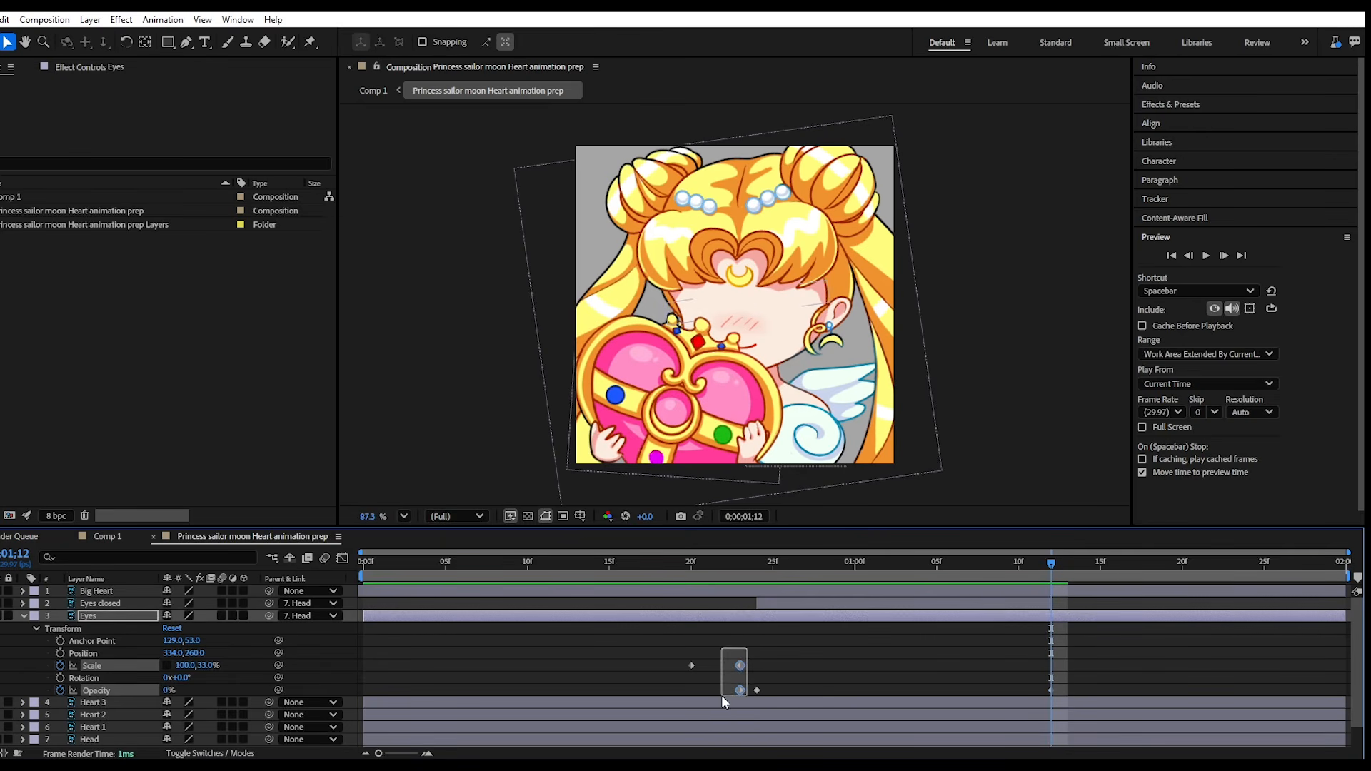
left_click_drag(1053, 565, 1069, 572)
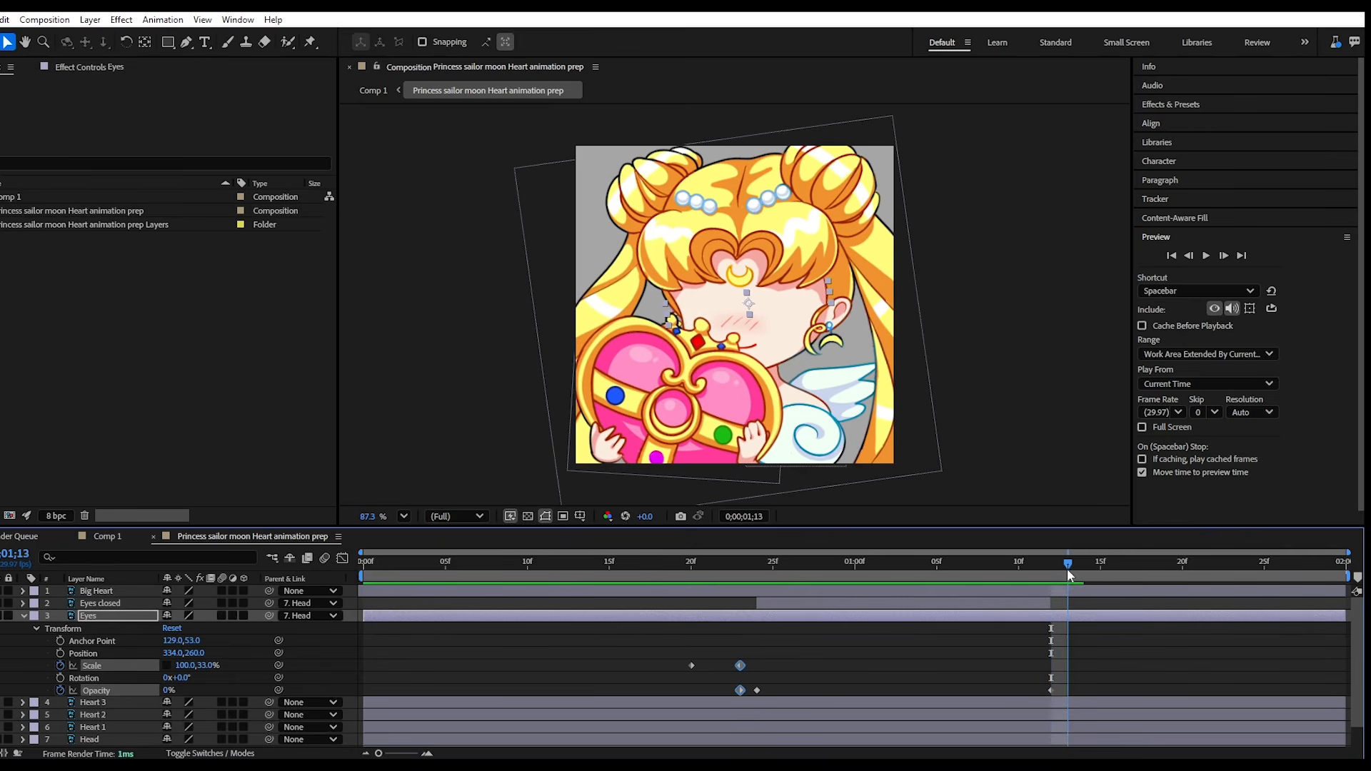
key("ctrl+v")
left_click(1113, 655)
Copy the Eyes layer's first Scale keyframe, at 100.0,100.0%, to 0;00;01;16.
left_click(691, 666)
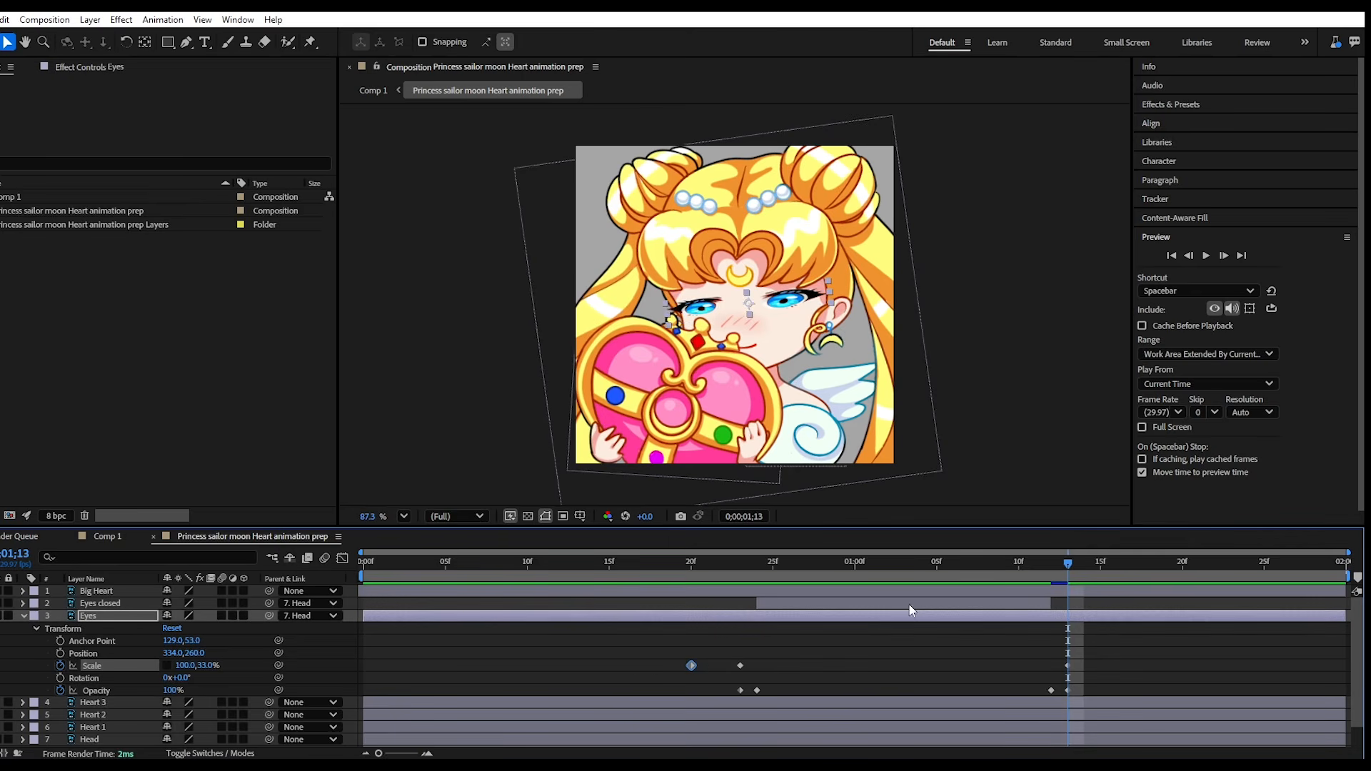
key("ctrl+c")
left_click_drag(1068, 567, 1118, 572)
key("ctrl+v")
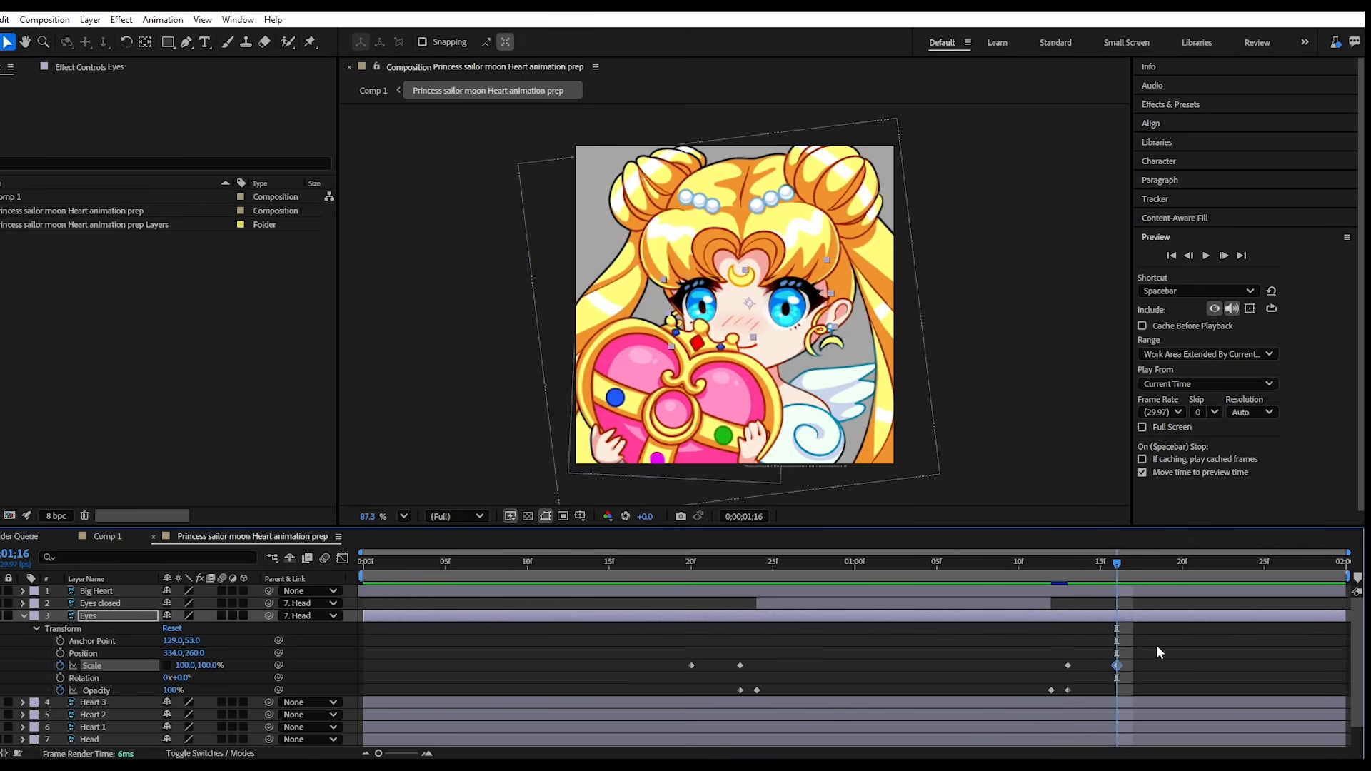
left_click(1156, 645)
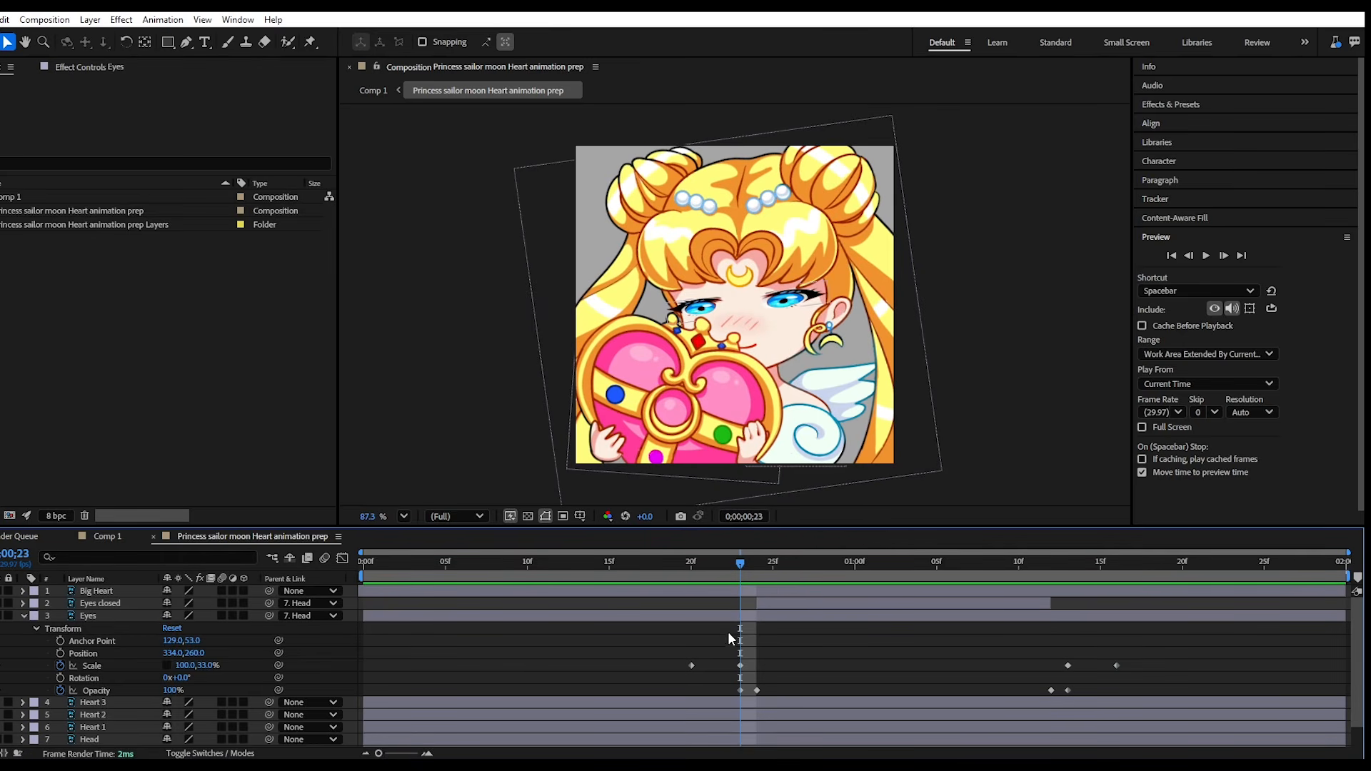
Keyframe the Eyes layer's Rotation at 0° on 0;00;00;20 and at 5° on 0;00;00;23.
mouse_move(740, 563)
left_mouse_down()
mouse_move(772, 564)
mouse_move(722, 569)
mouse_move(761, 574)
left_mouse_up()
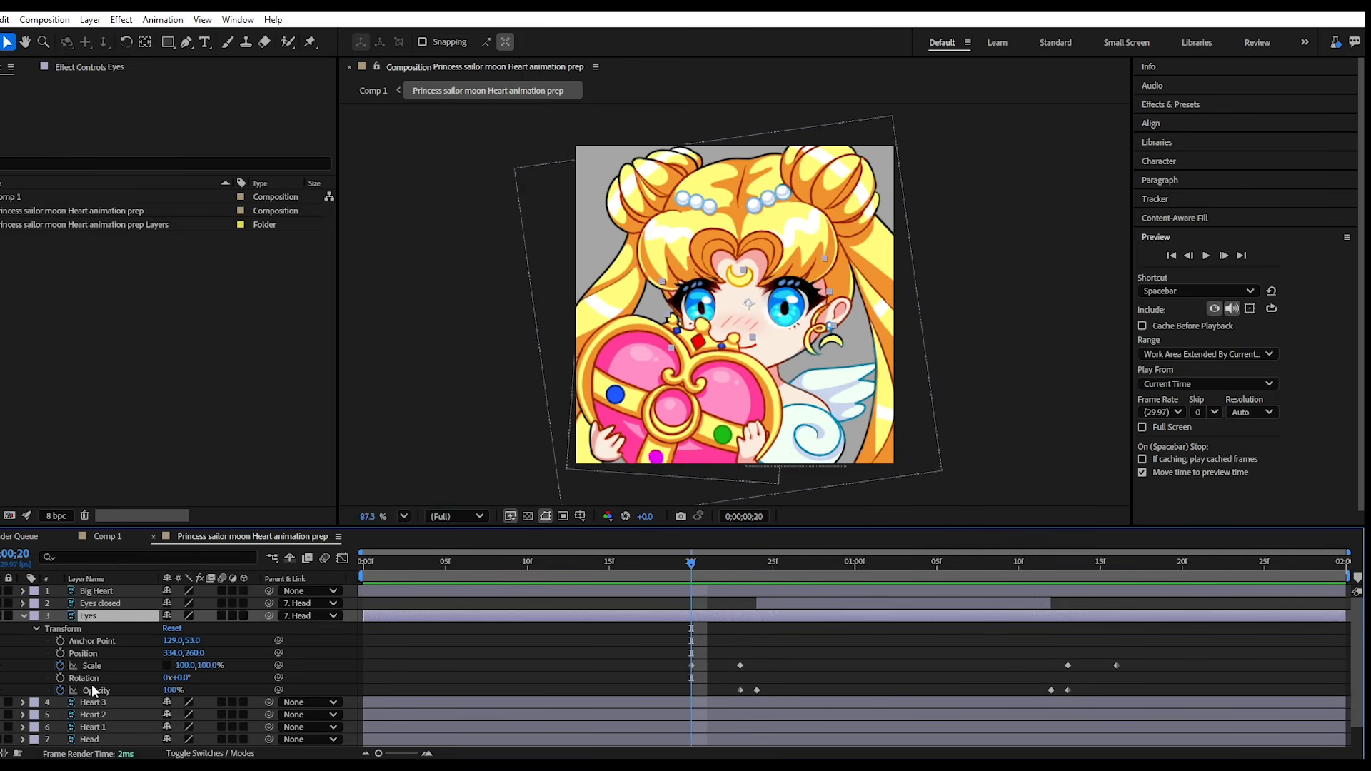
left_click(60, 678)
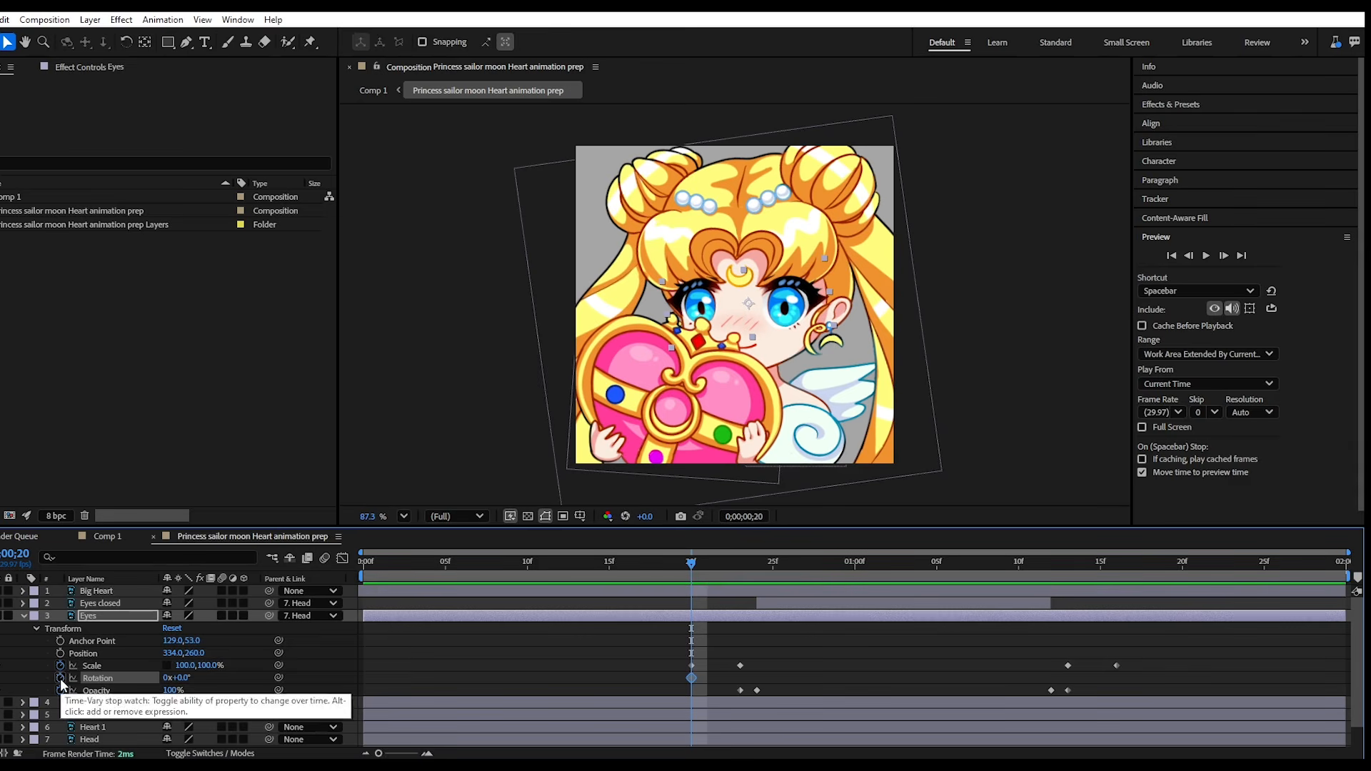
left_click_drag(704, 566, 691, 570)
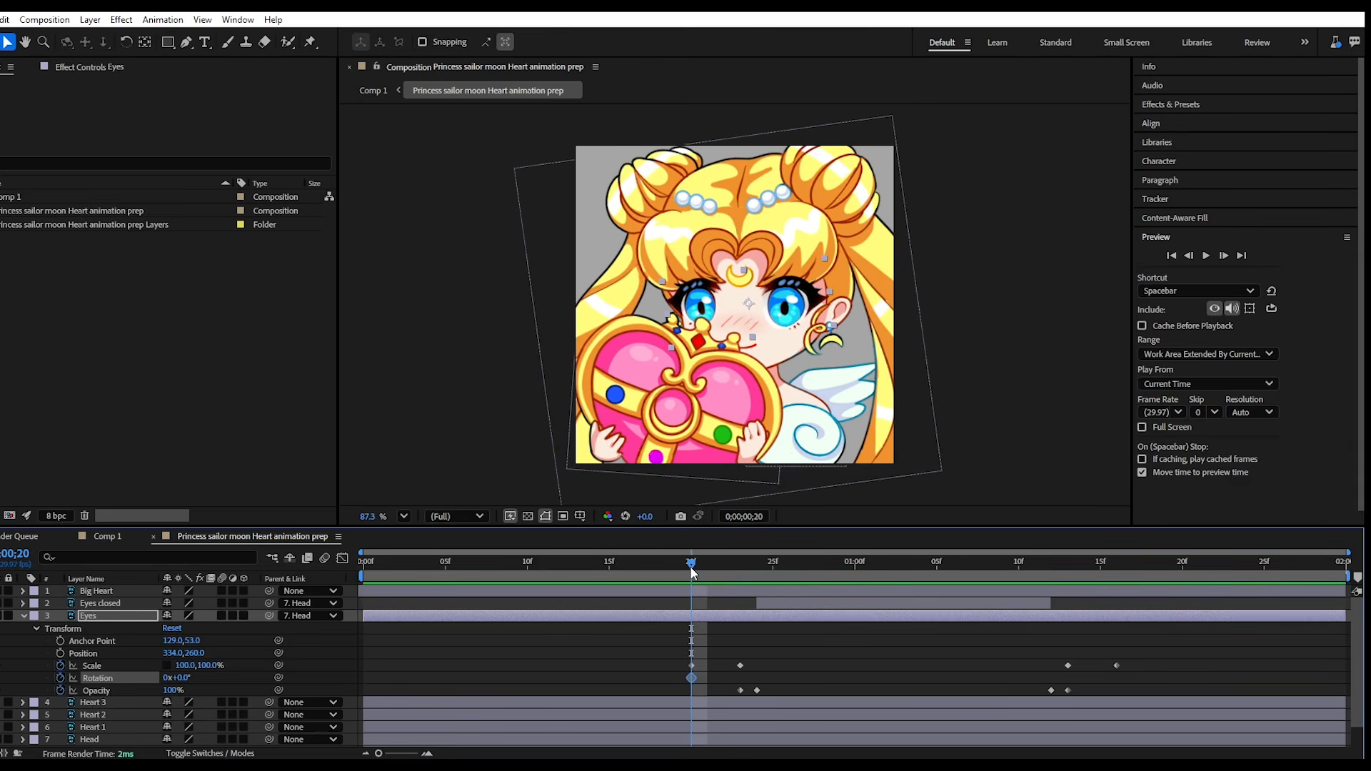
left_click_drag(690, 568, 734, 574)
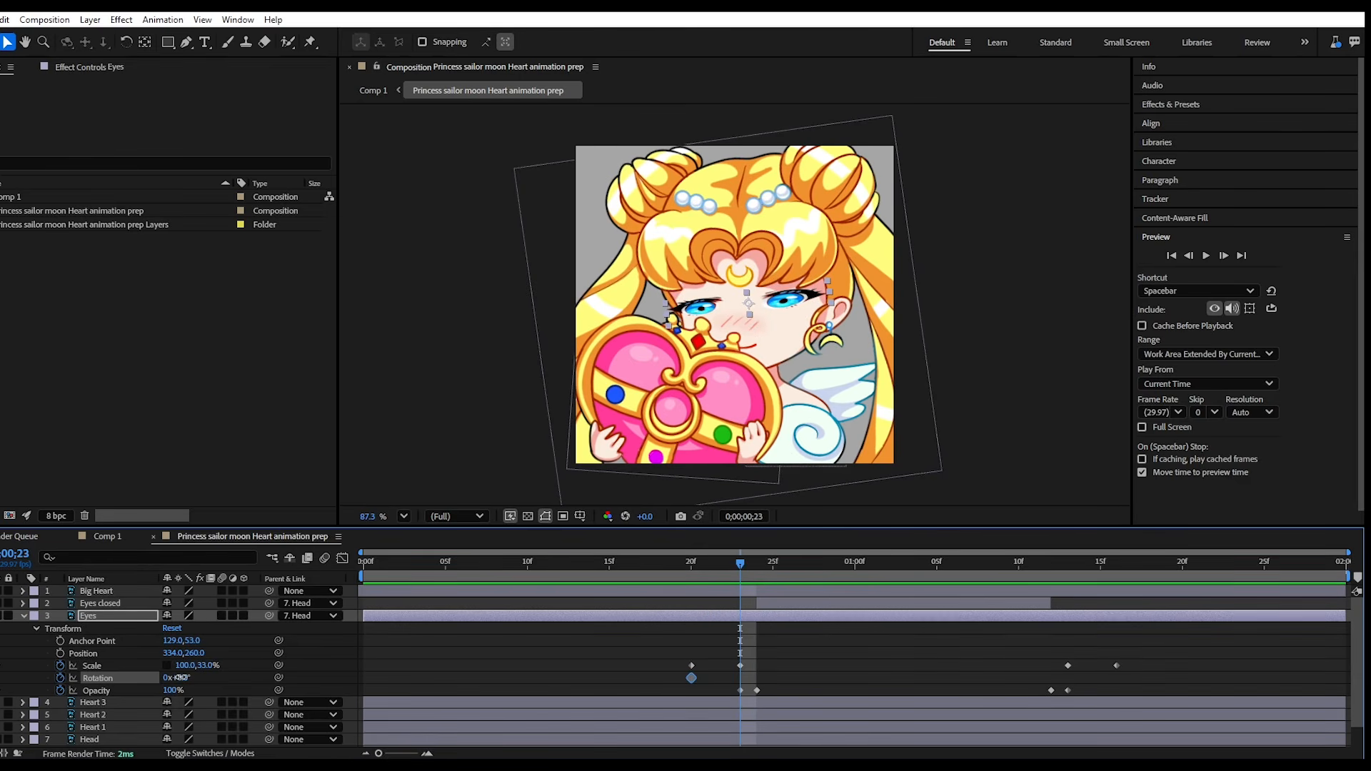
left_click_drag(179, 678, 181, 677)
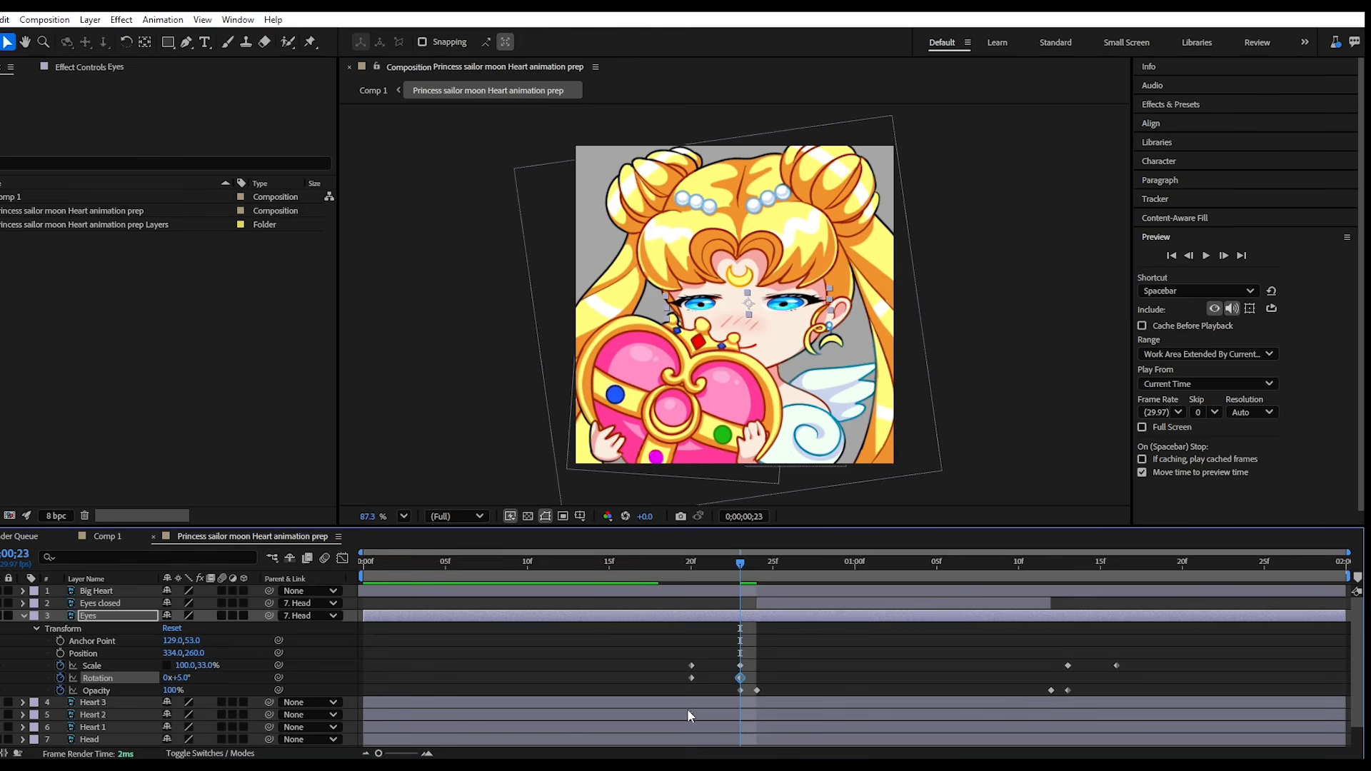
Add a Position keyframe to the Eyes layer at 0;00;00;20, set its Anchor Point to 129.0,27.0, and preview the blink.
left_click_drag(740, 564, 691, 582)
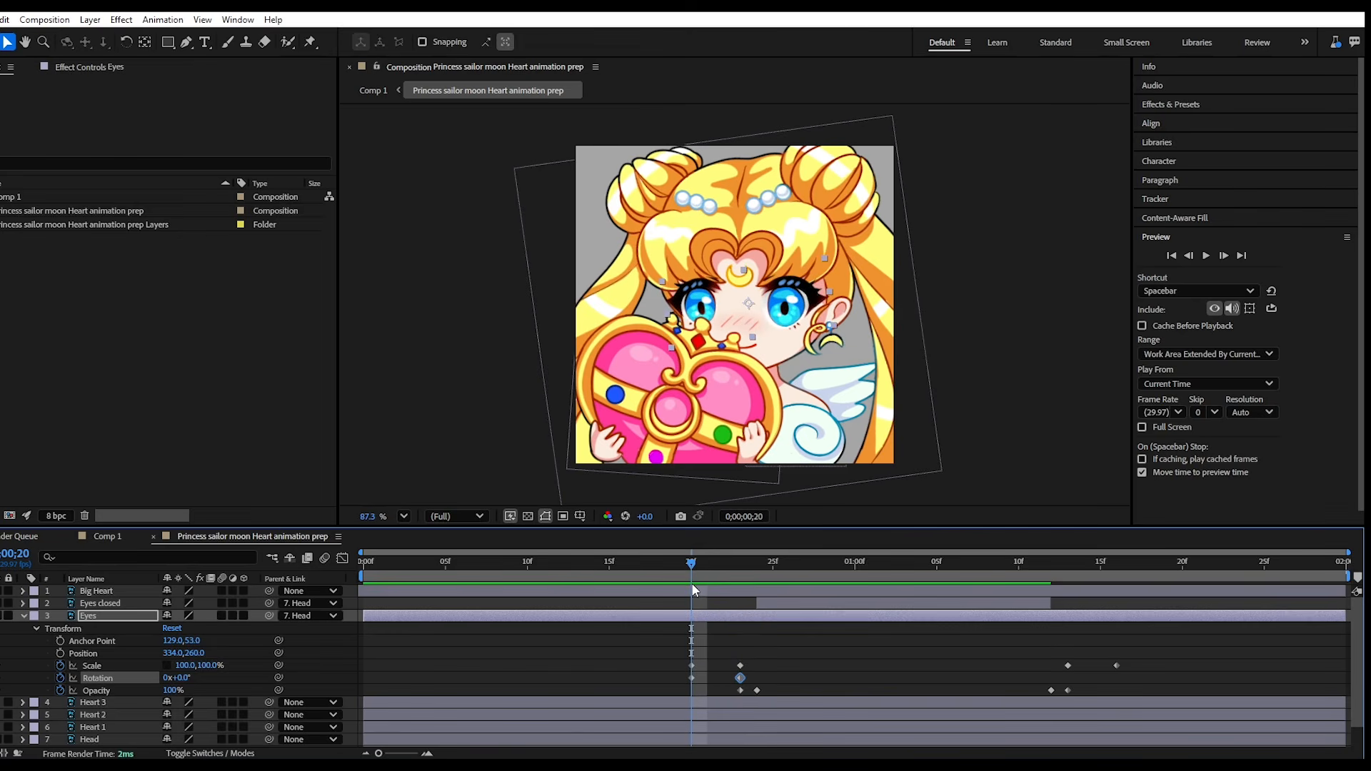
left_click(60, 654)
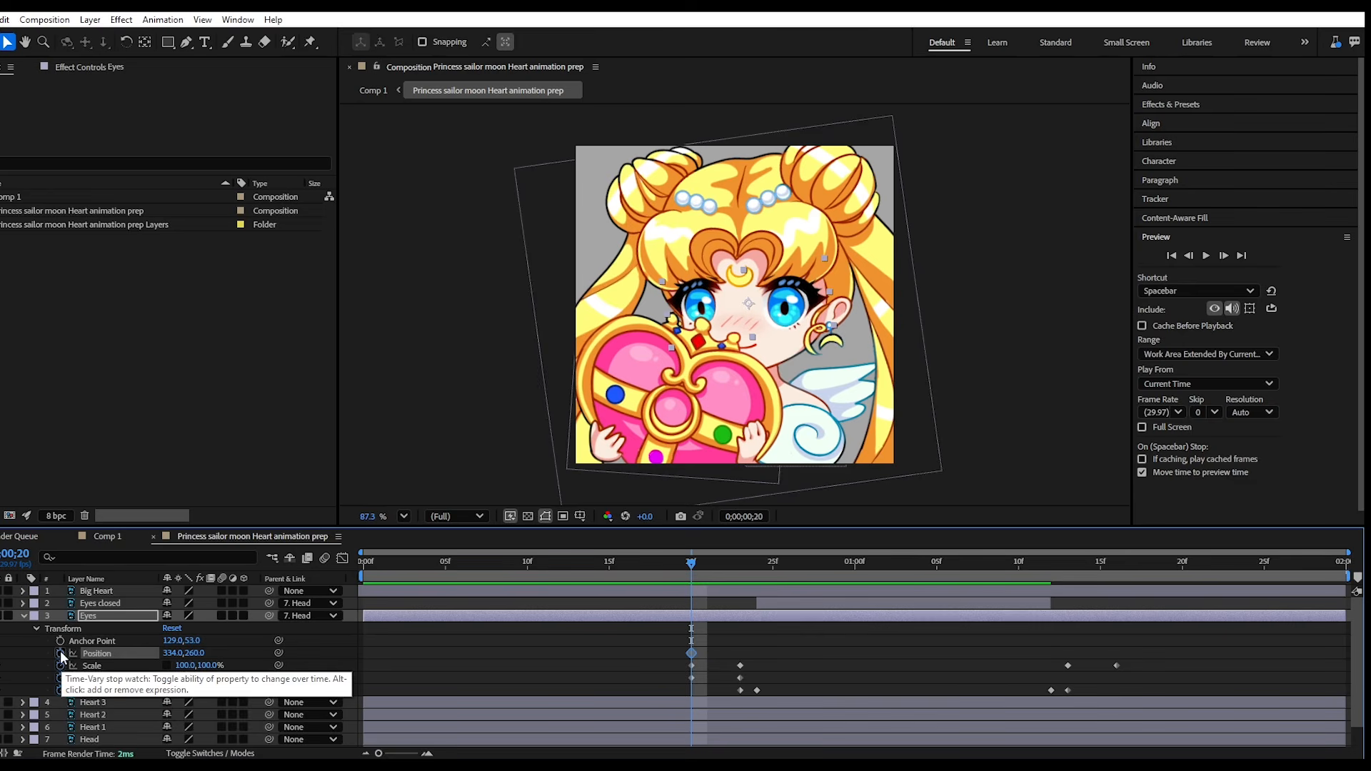
left_click(60, 653)
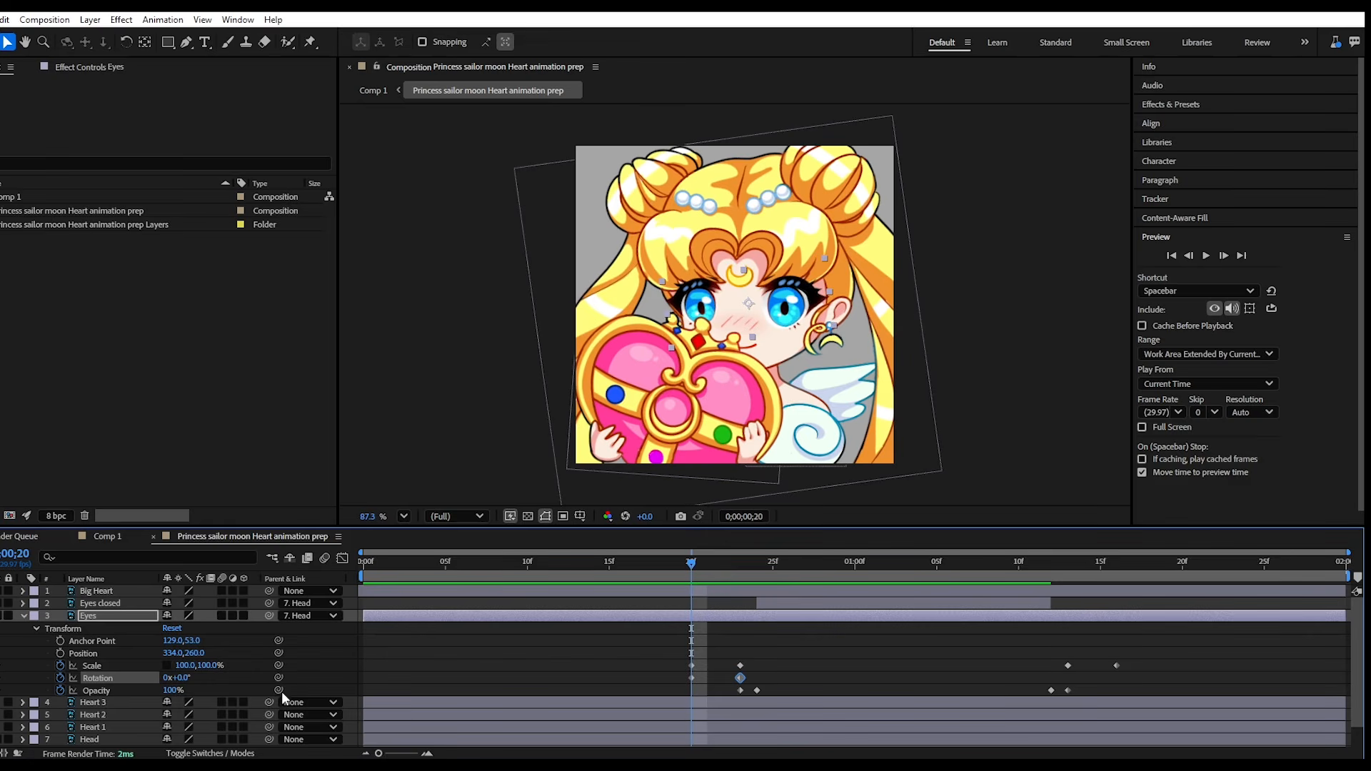
left_click(63, 654)
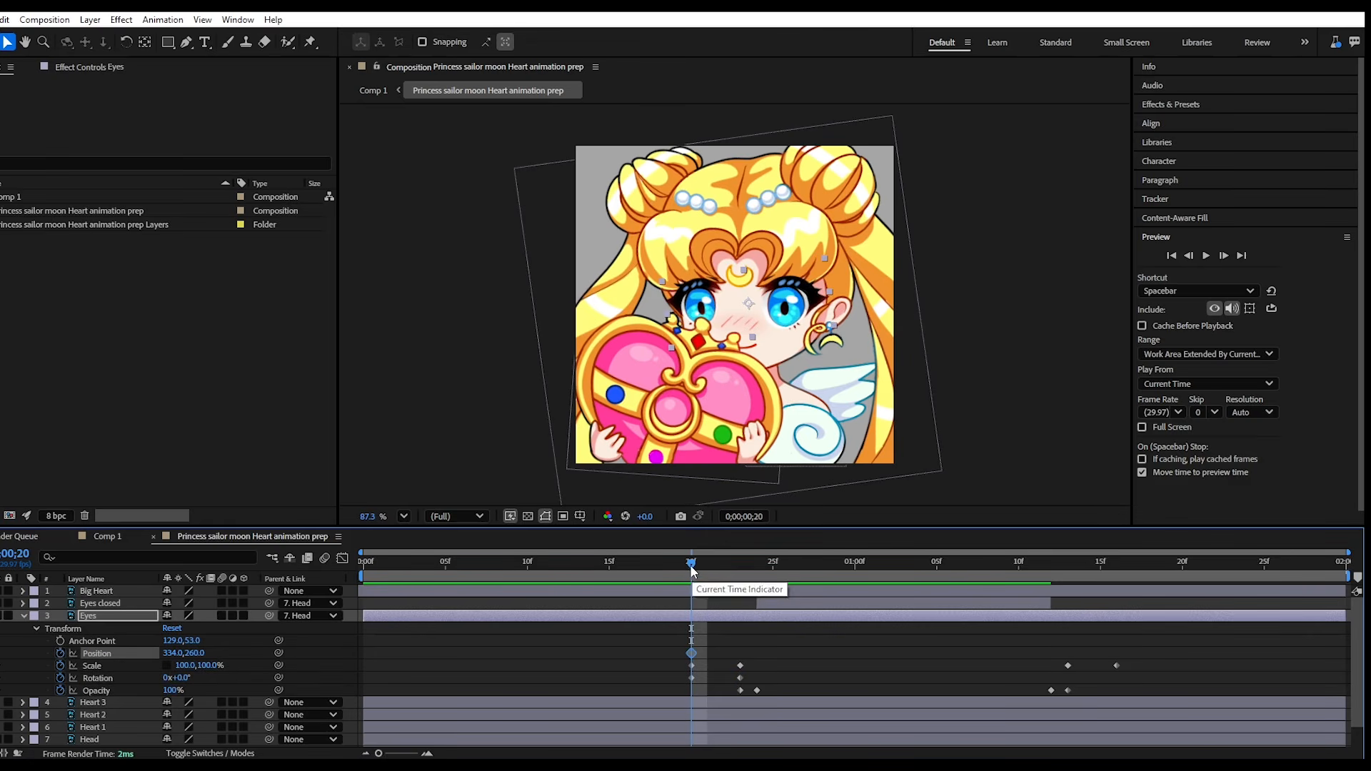
left_click_drag(693, 564, 735, 571)
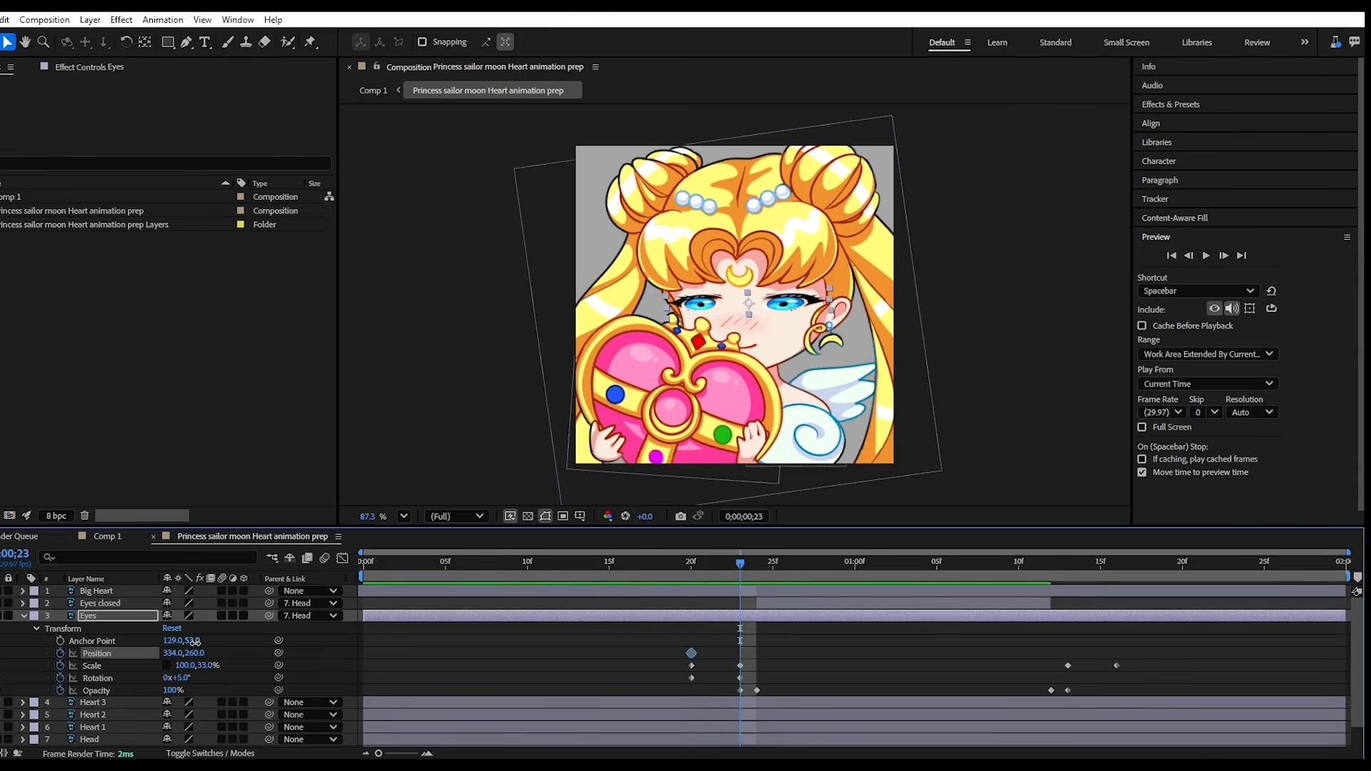
left_click_drag(195, 642, 177, 642)
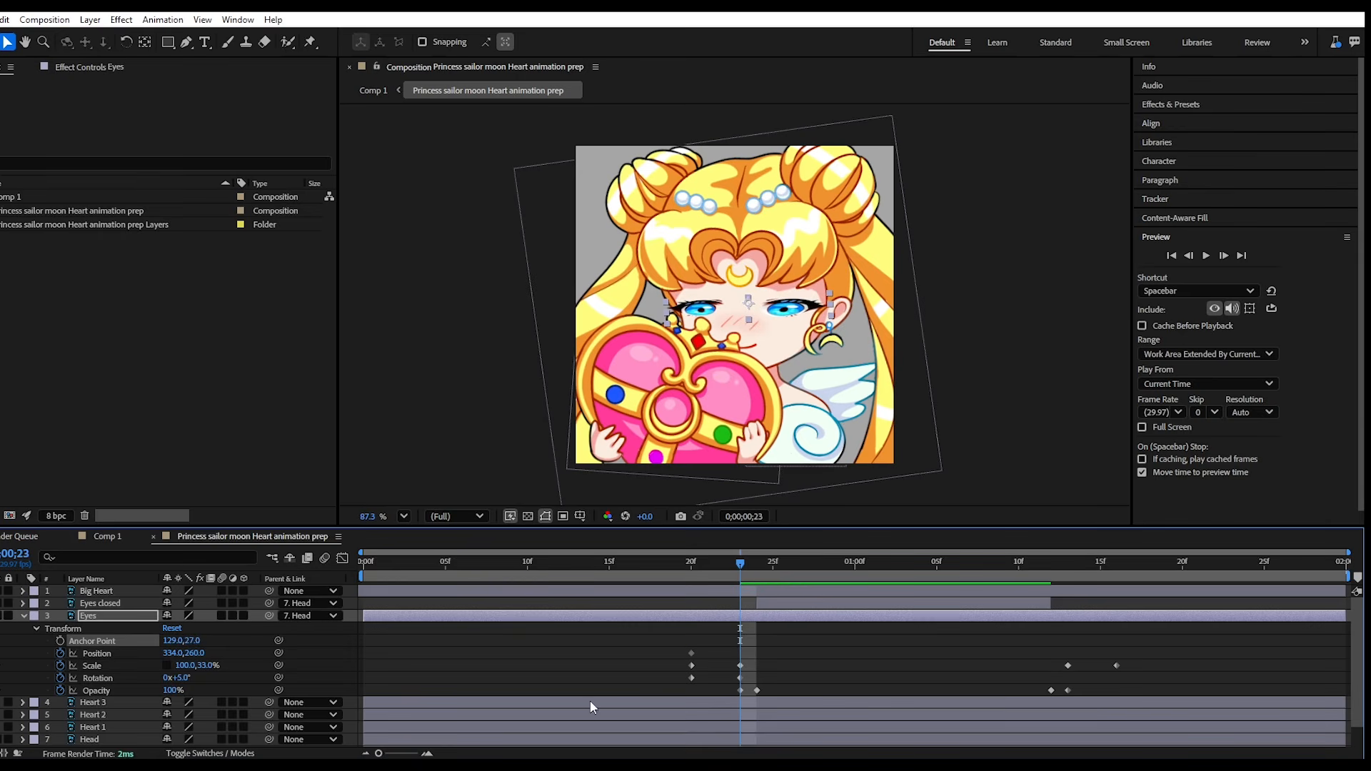
mouse_move(742, 564)
left_mouse_down()
mouse_move(757, 563)
mouse_move(743, 564)
left_mouse_up()
left_click_drag(749, 565, 504, 672)
key("space")
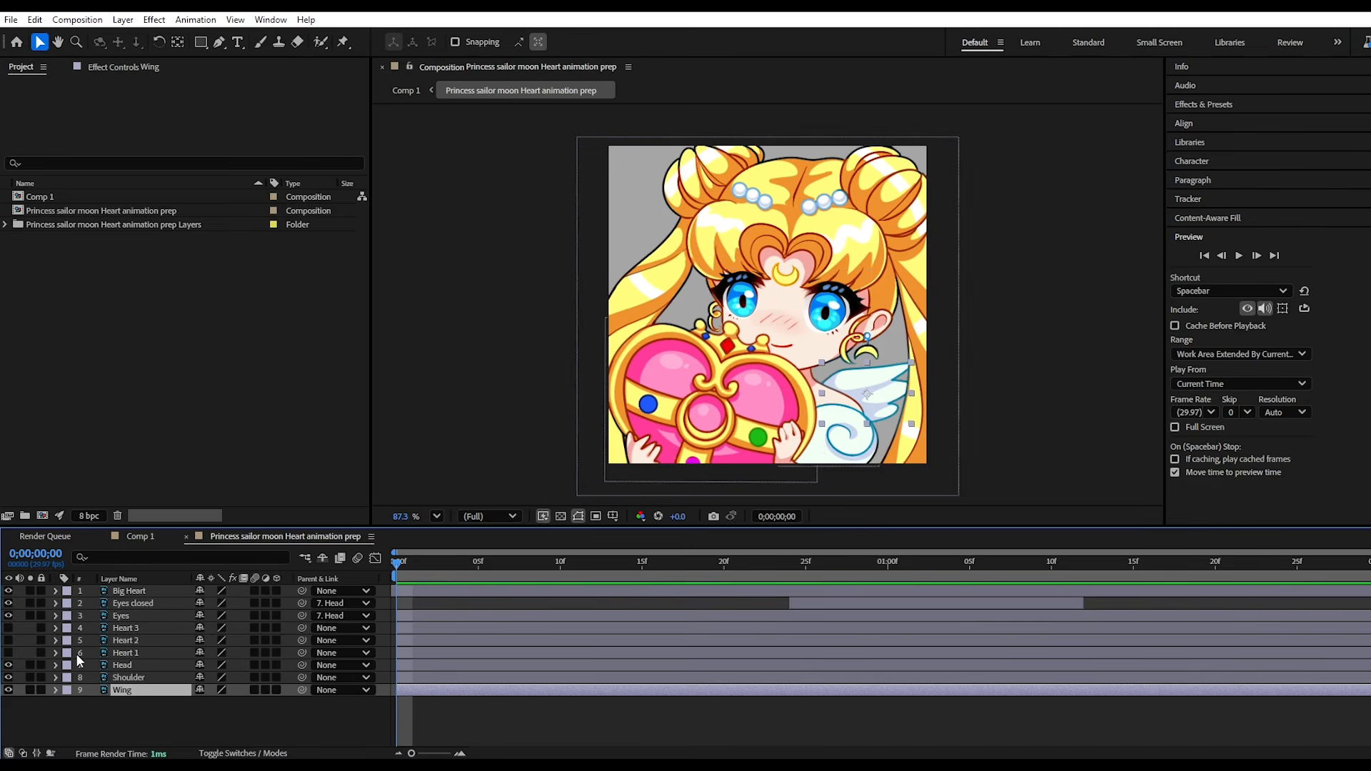
Show the Heart 1 layer and trim it to run from 0;00;00;24 to about 0;00;01;25.
left_click(8, 653)
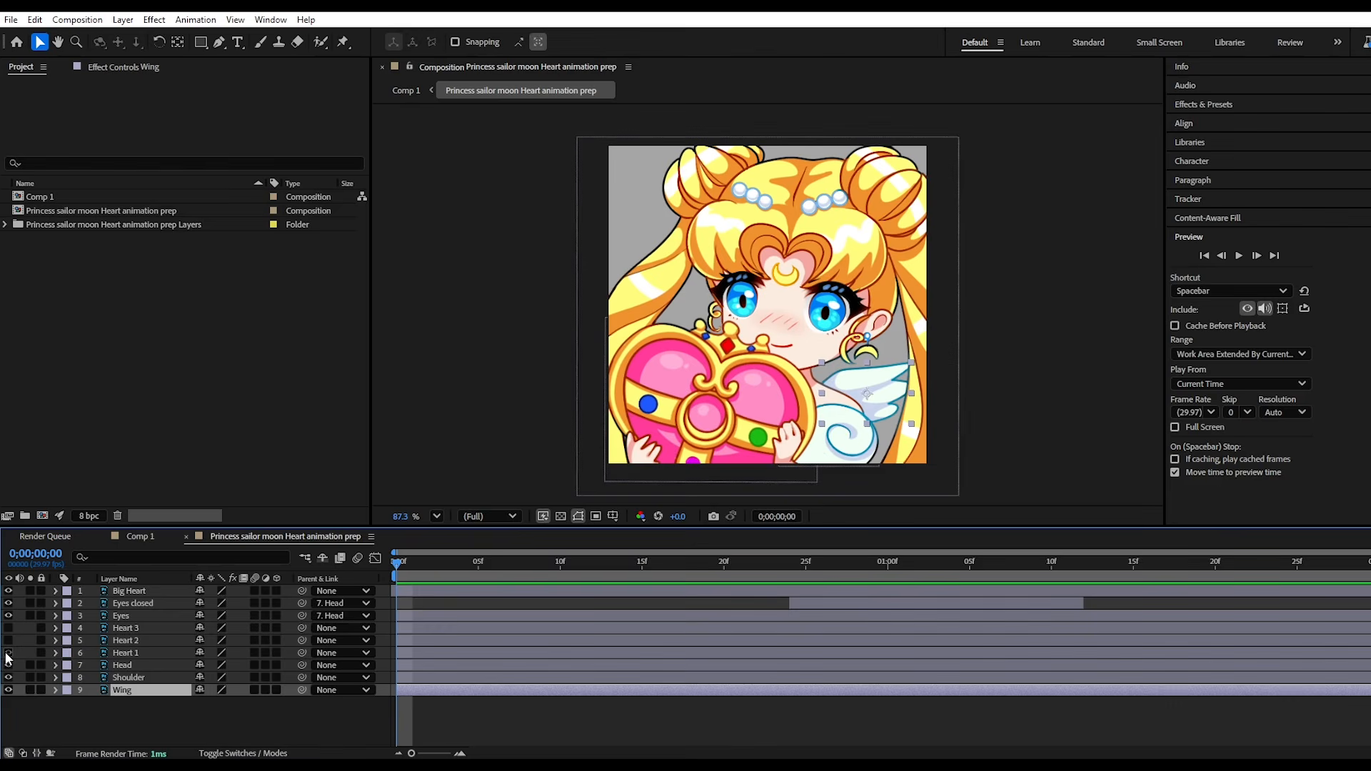
left_click(55, 653)
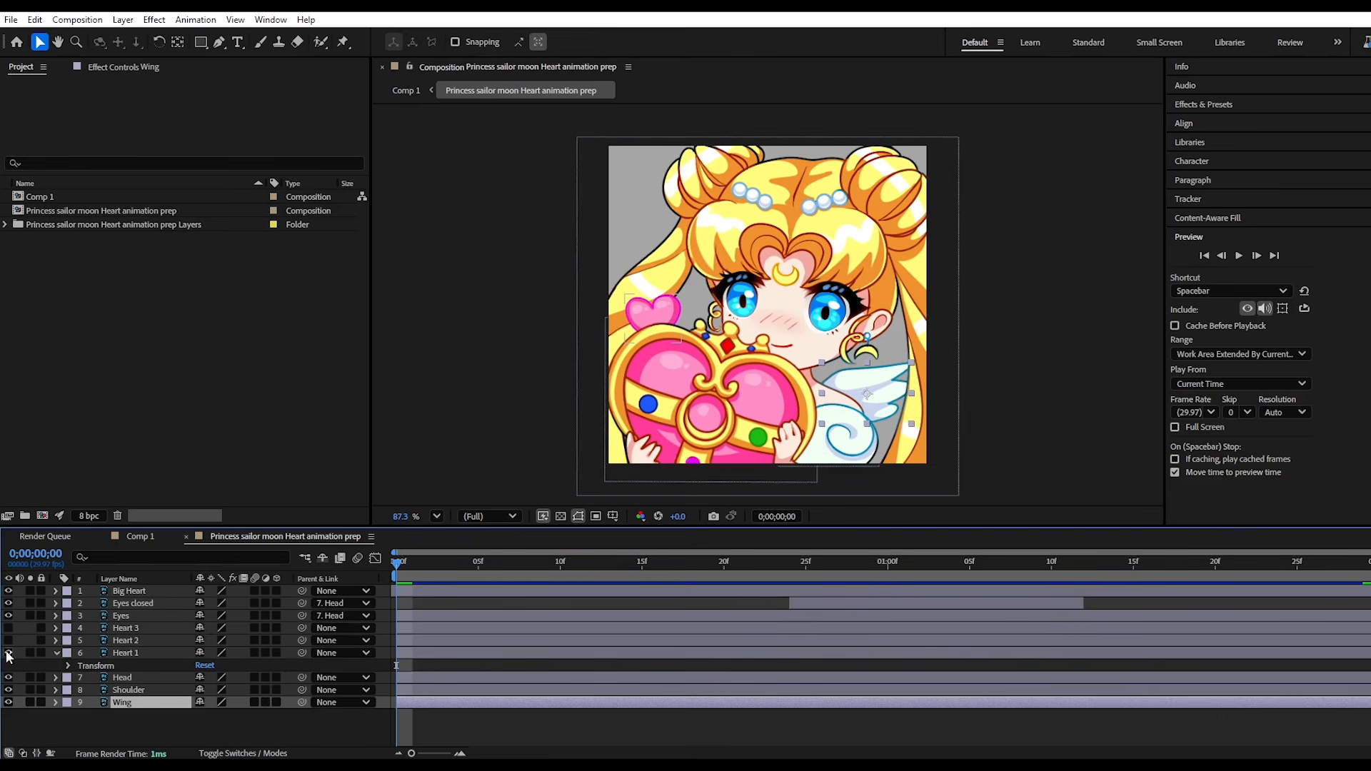
left_click_drag(482, 570, 803, 592)
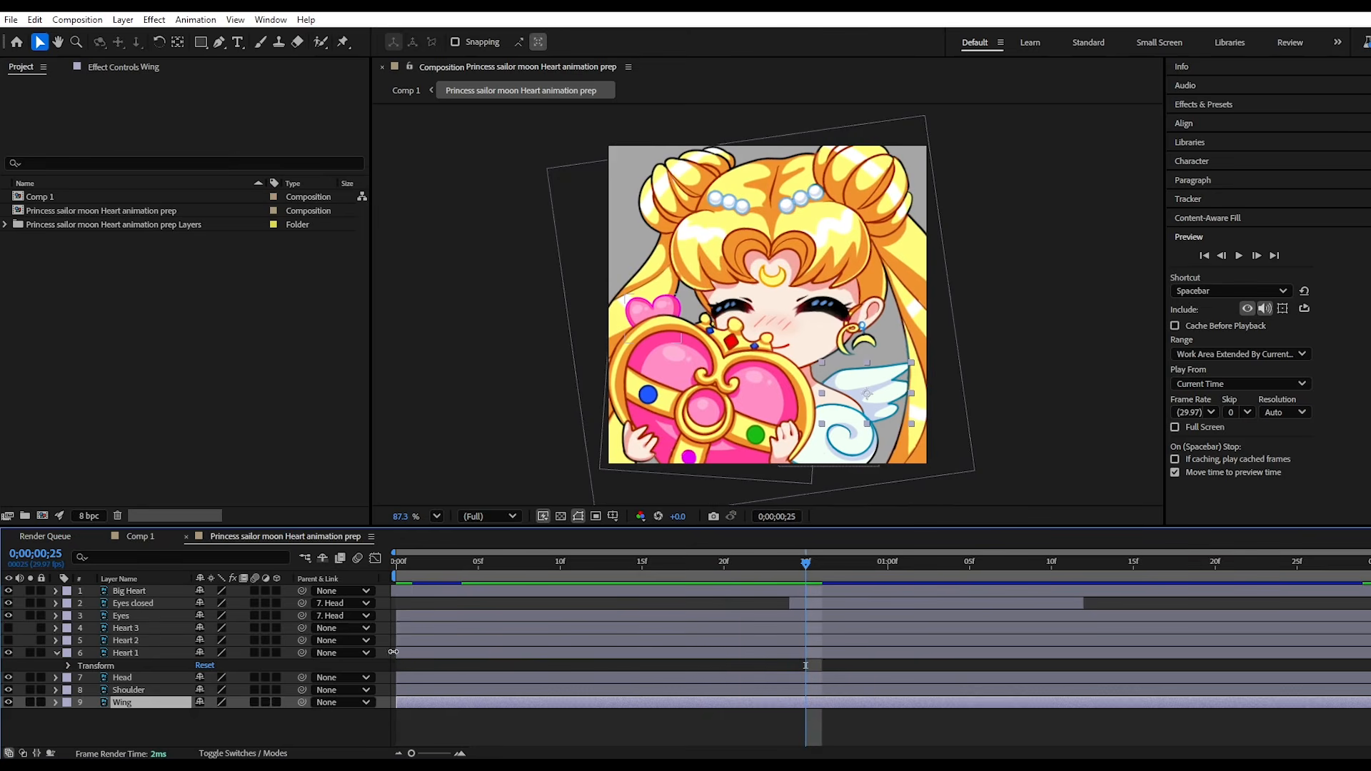
left_click_drag(393, 652, 780, 652)
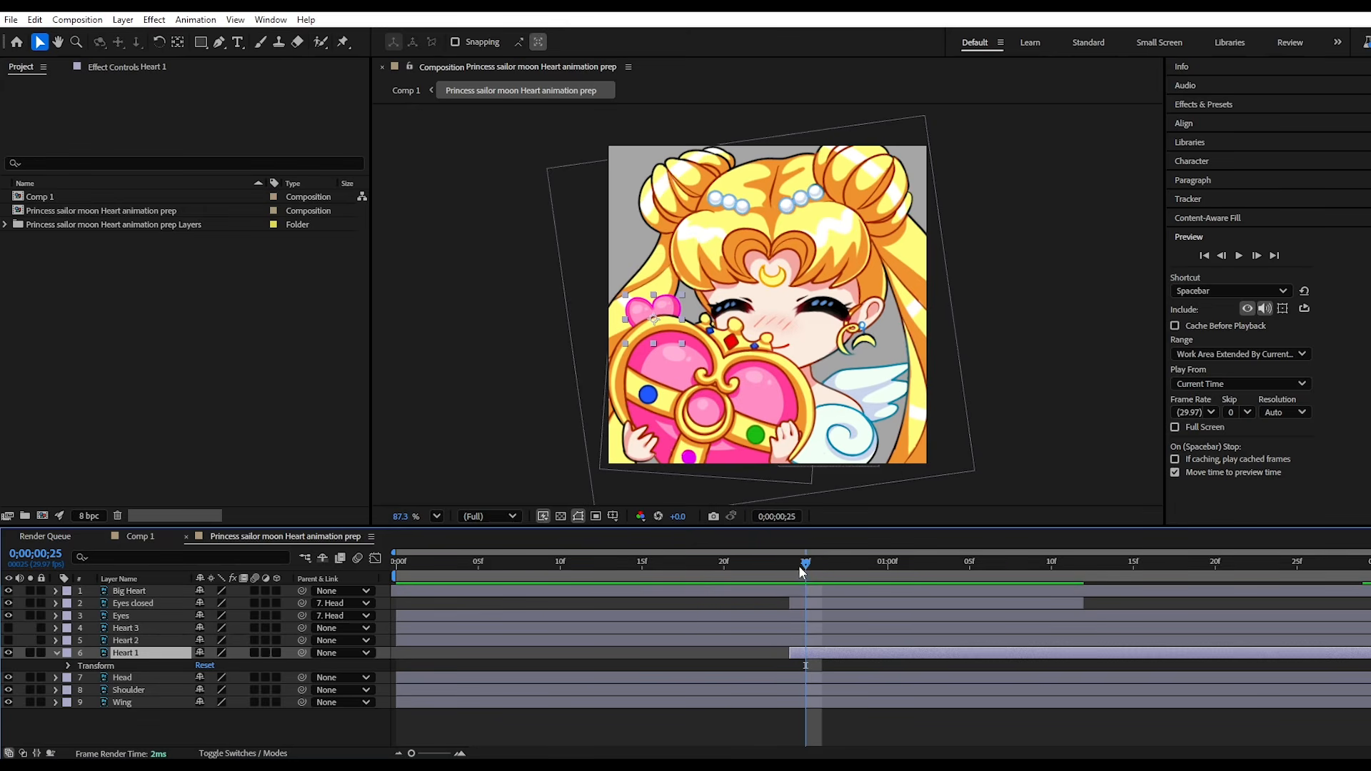
mouse_move(803, 569)
left_mouse_down()
mouse_move(1298, 568)
mouse_move(977, 586)
mouse_move(793, 617)
left_mouse_up()
Hide Heart 1 behind the big heart by keyframing its Position at 69.5,321.5 on 0;00;00;24.
left_click(69, 665)
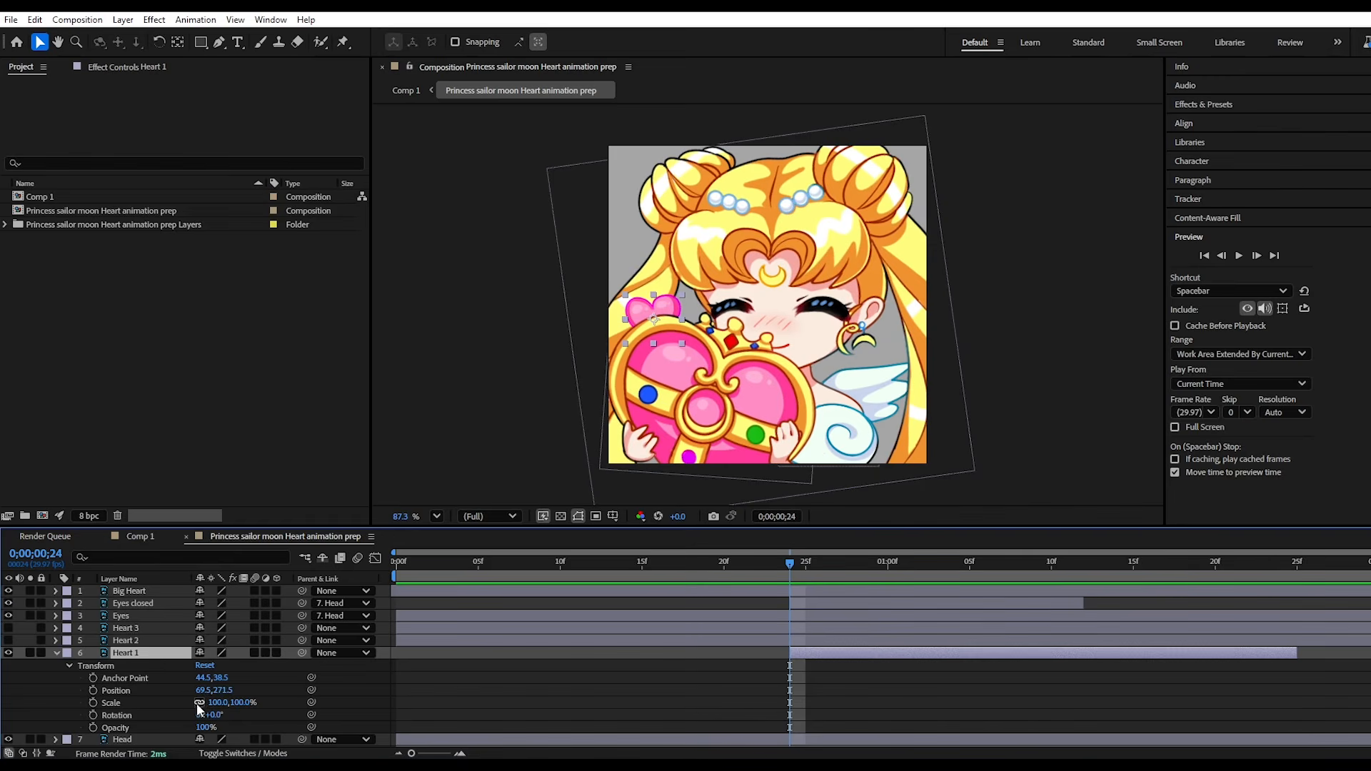
left_click_drag(225, 691, 260, 693)
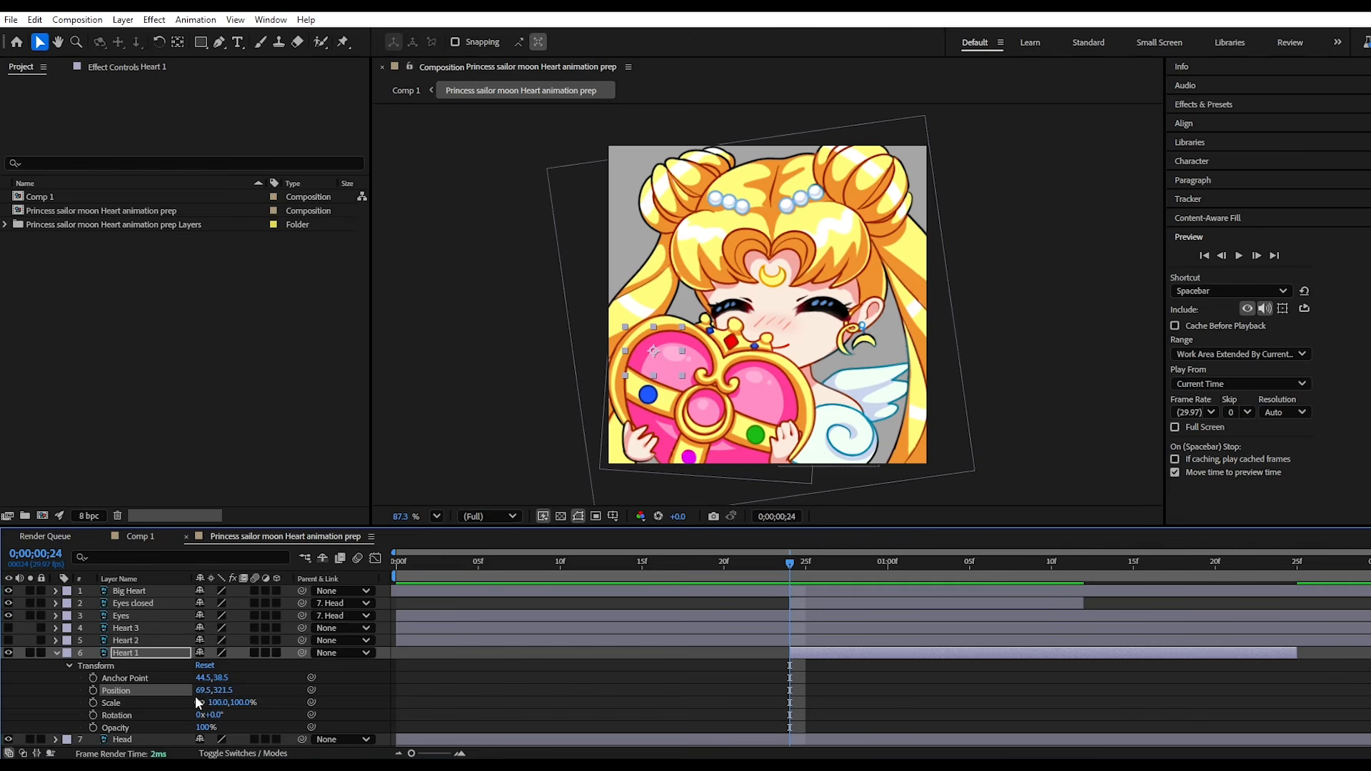
left_click(93, 691)
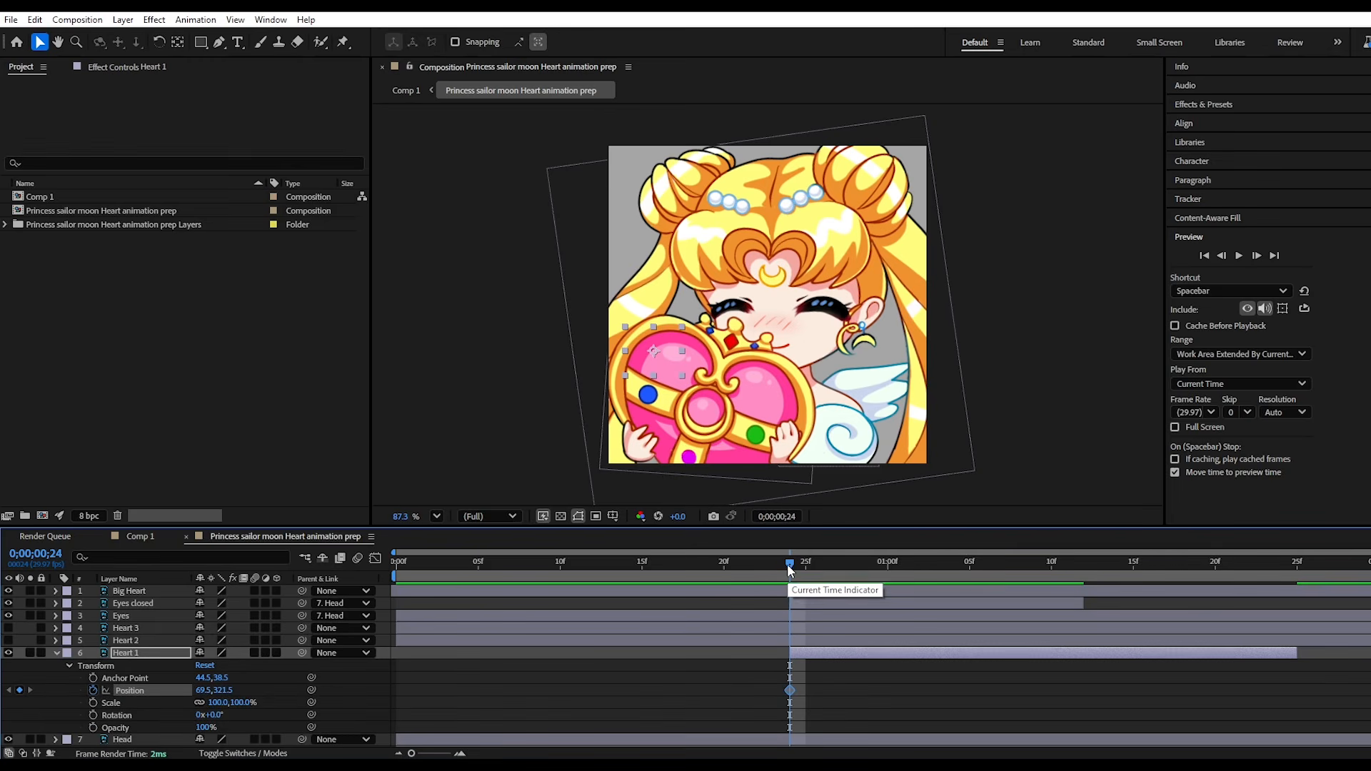
At 0;00;00;27, keyframe Heart 1's Position at 101.5,249.5 so it rises above the big heart.
left_click_drag(788, 565, 872, 568)
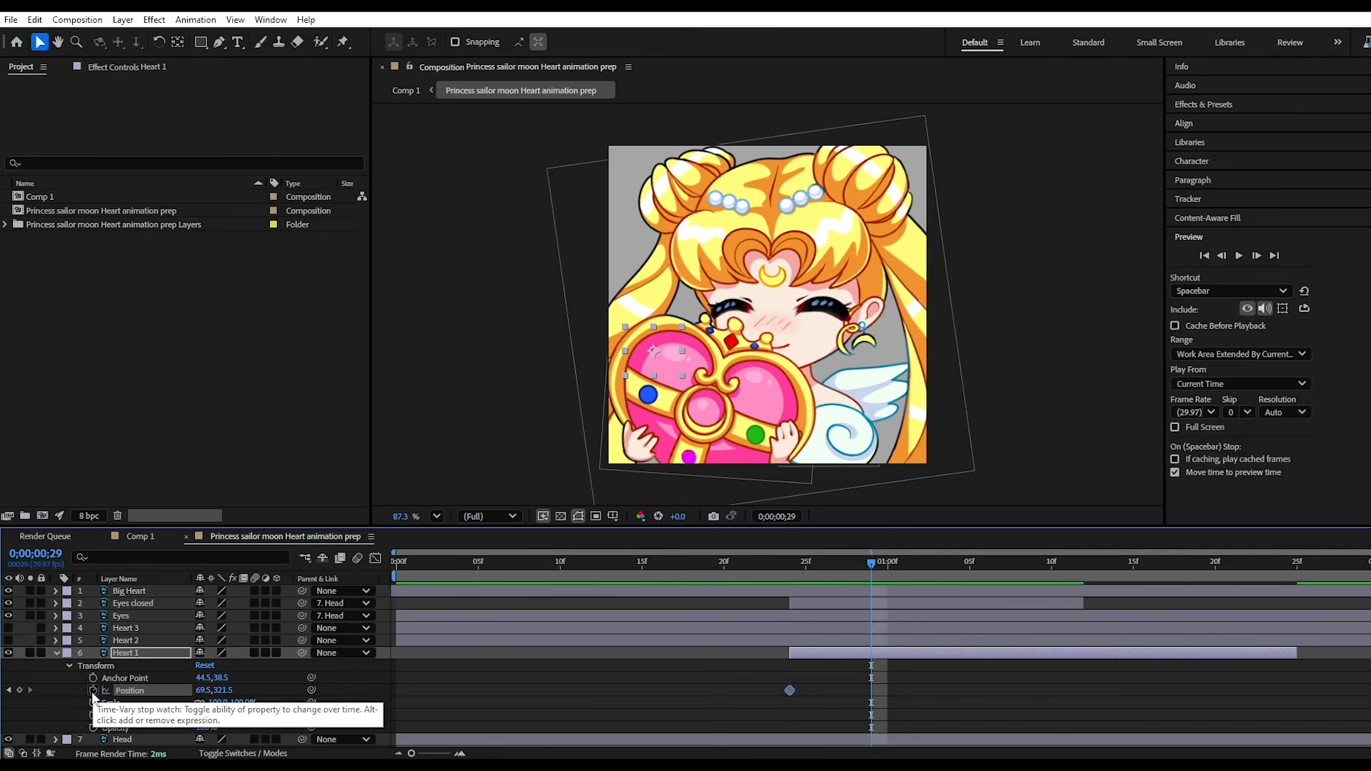
left_click(19, 691)
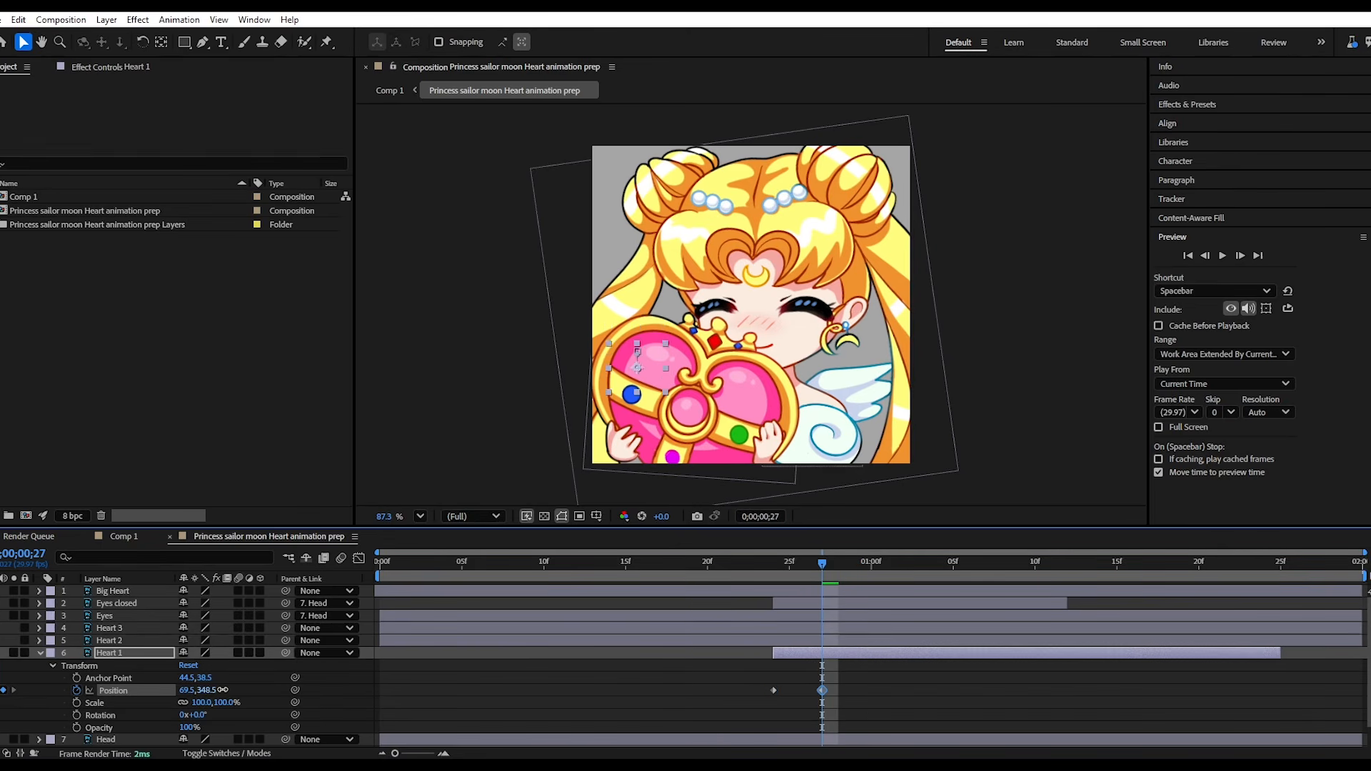
left_click_drag(222, 690, 148, 691)
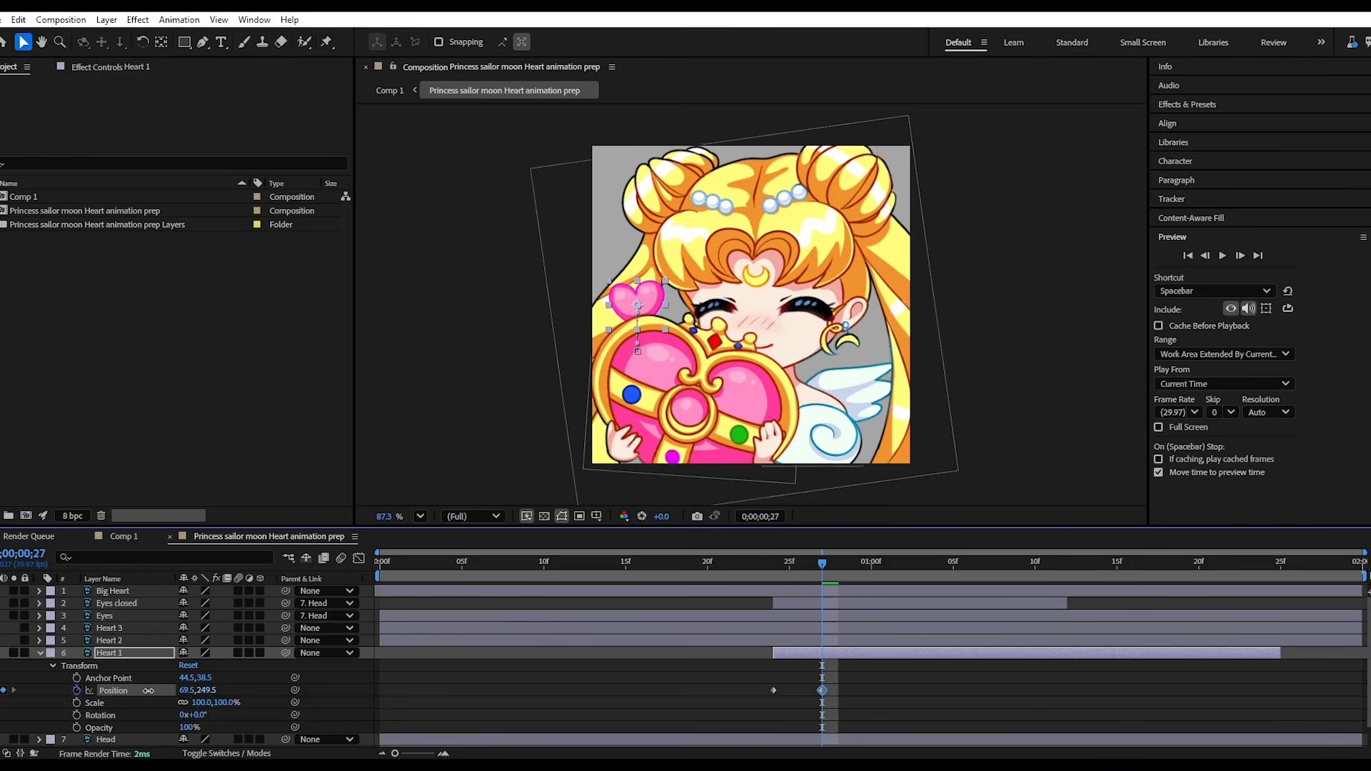
mouse_move(822, 692)
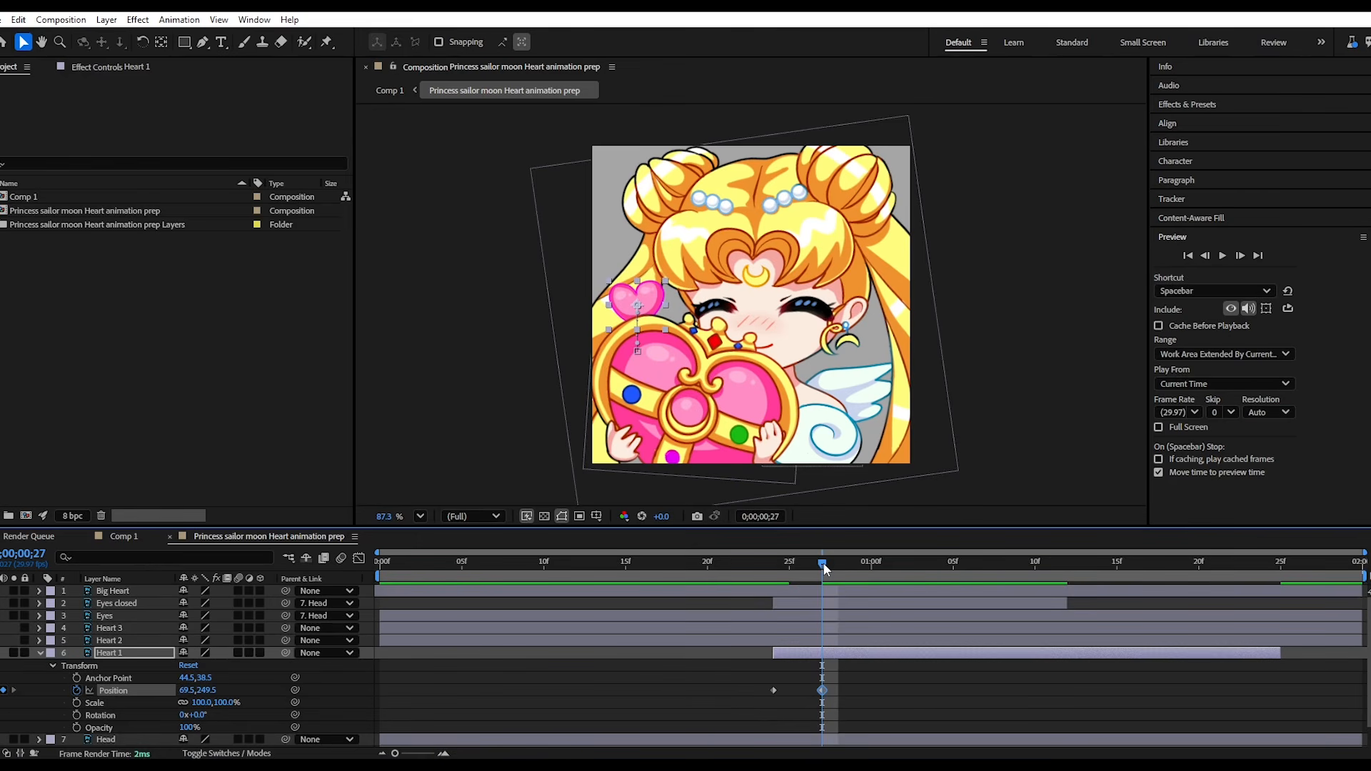
left_click_drag(824, 568, 825, 614)
left_click_drag(184, 691, 209, 692)
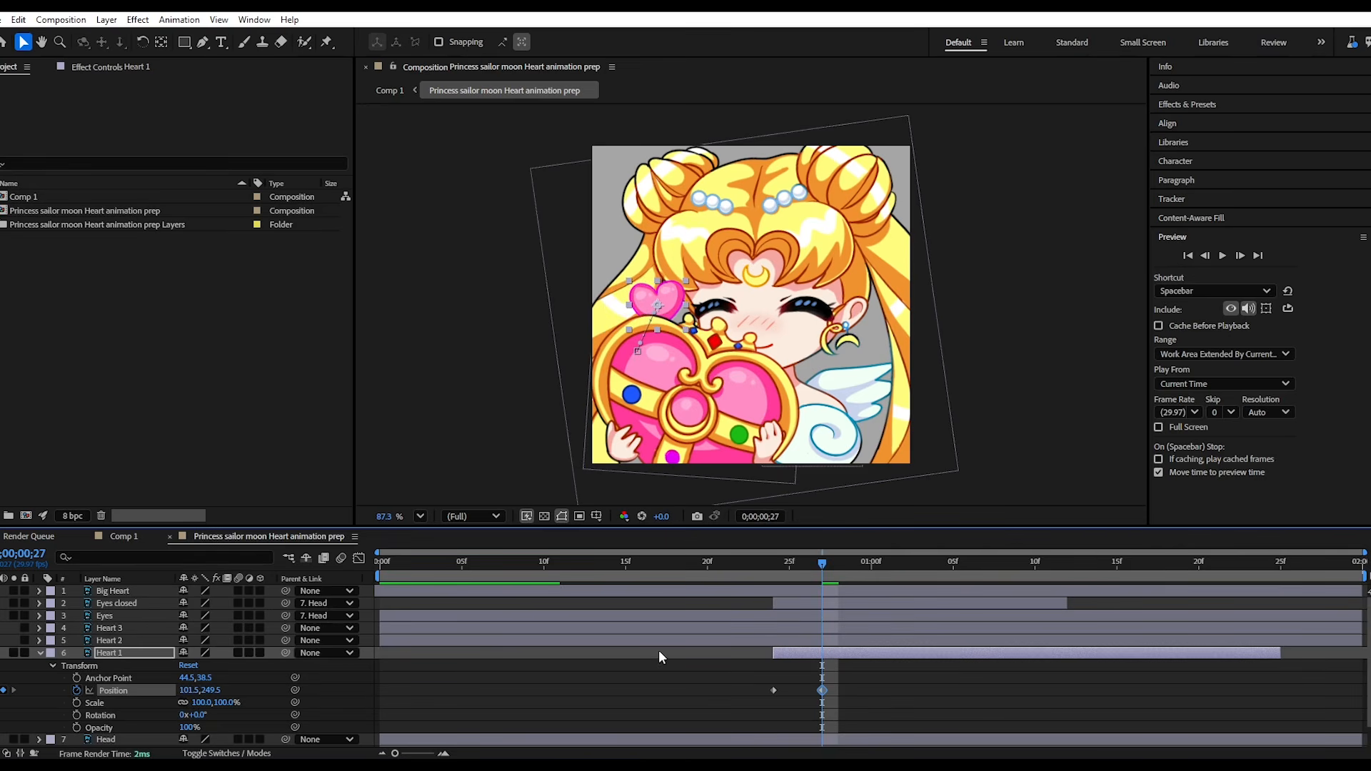
Keyframe Heart 1's Rotation at 0° on 0;00;00;24 and at 25° on 0;00;00;27.
left_click_drag(822, 563, 773, 576)
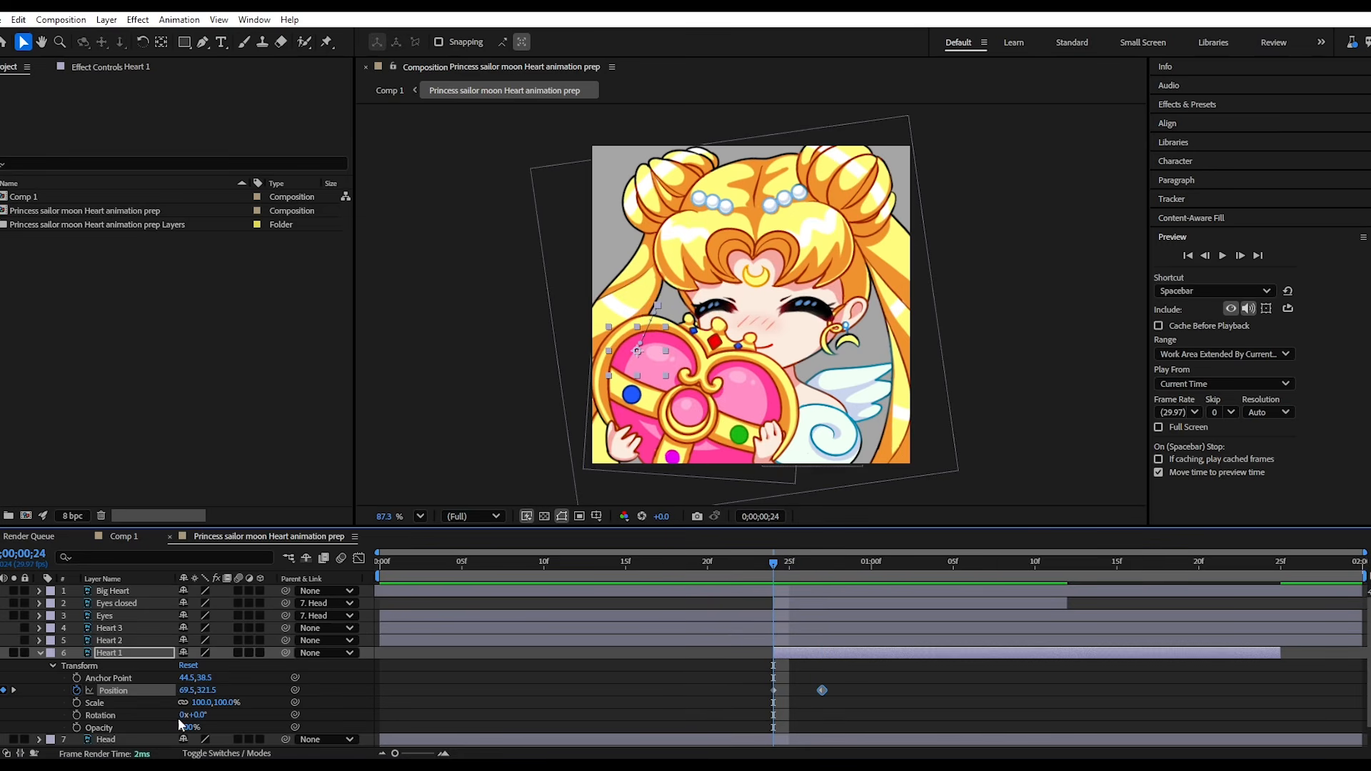
left_click(76, 715)
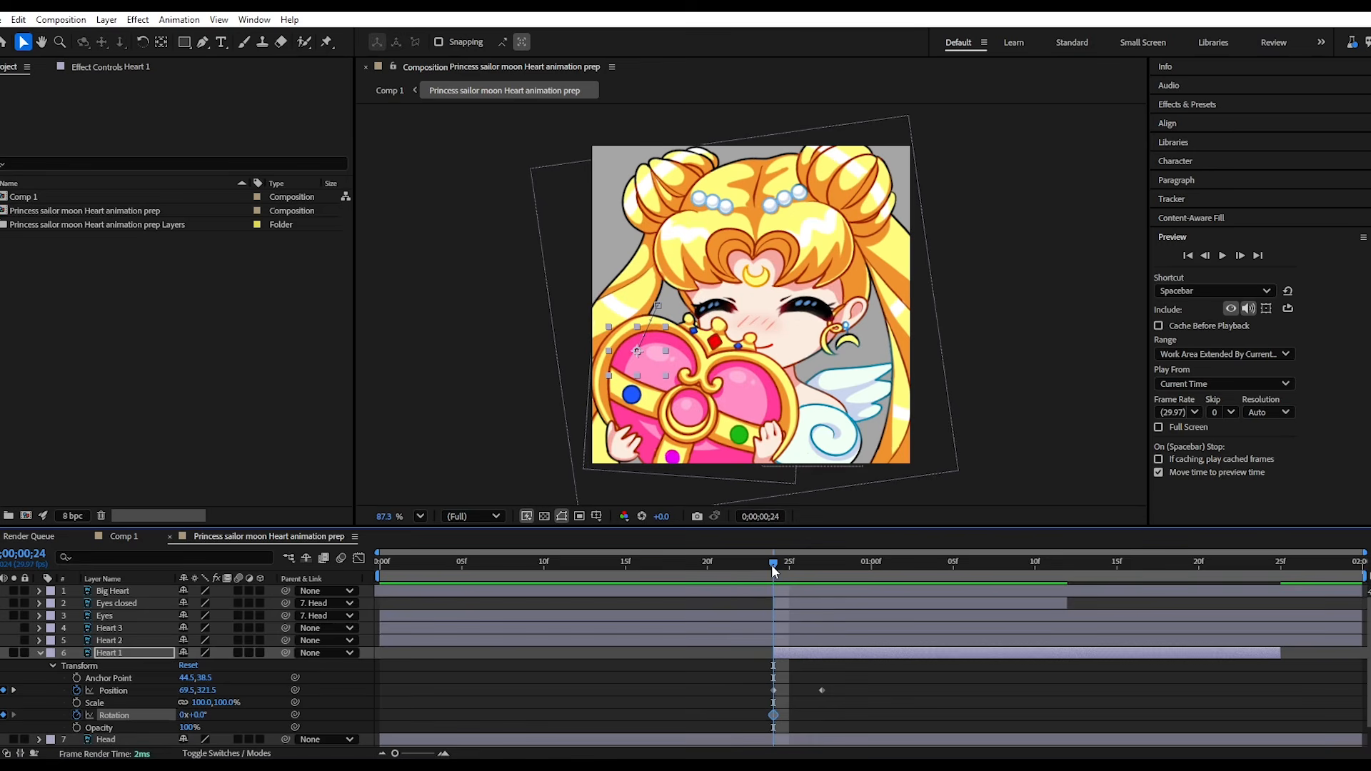
left_click_drag(773, 564, 821, 577)
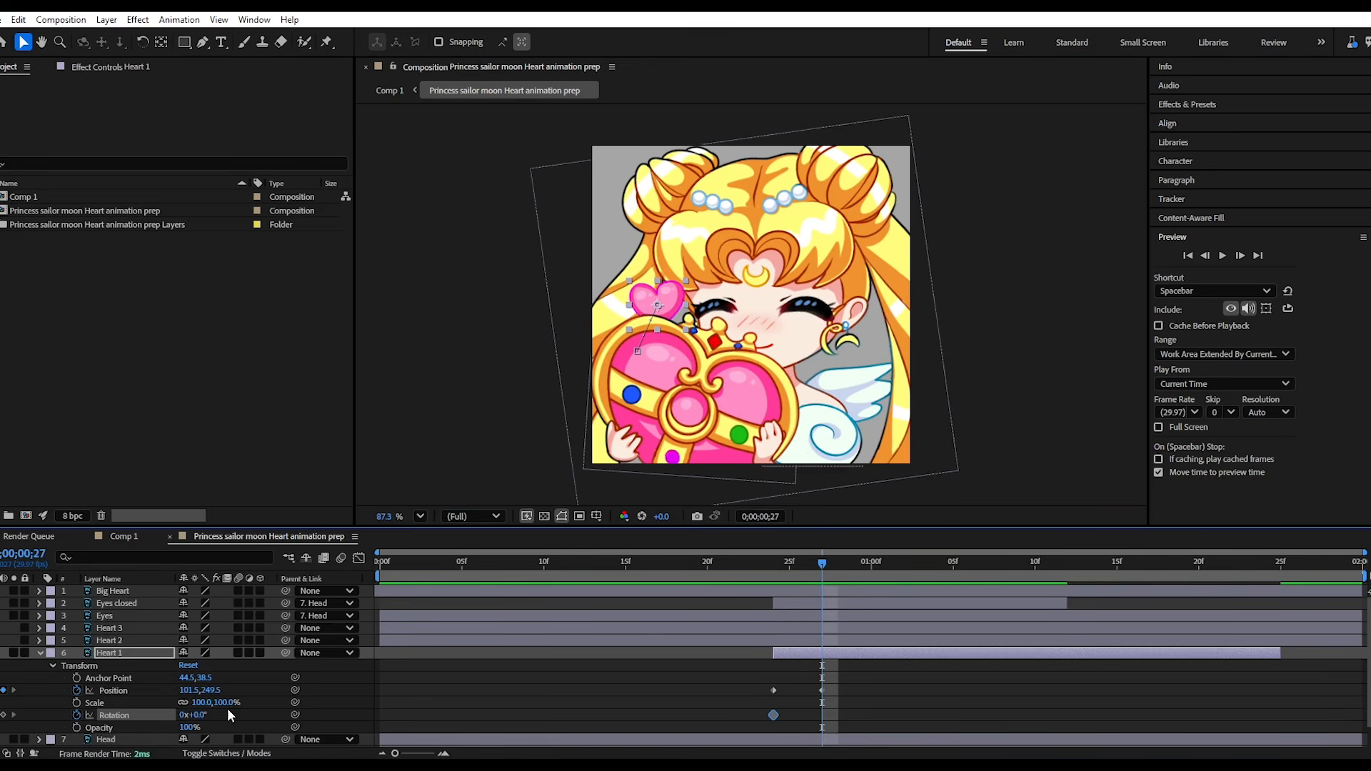
left_click_drag(201, 716, 224, 713)
At 0;00;01;02, keyframe Heart 1's Position at 41.5,171.5 to continue its upward sway.
mouse_move(821, 572)
left_mouse_down()
mouse_move(756, 578)
mouse_move(817, 576)
left_mouse_up()
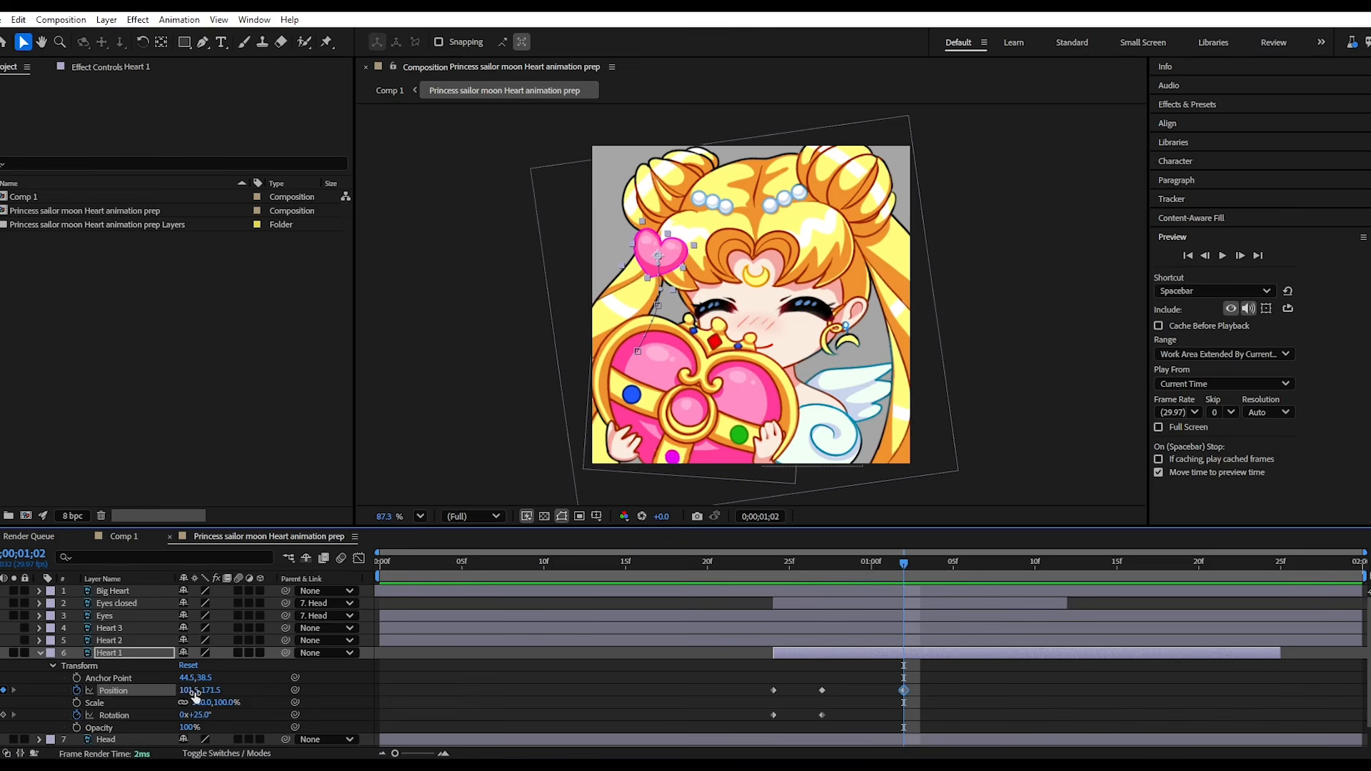
left_click_drag(189, 690, 142, 691)
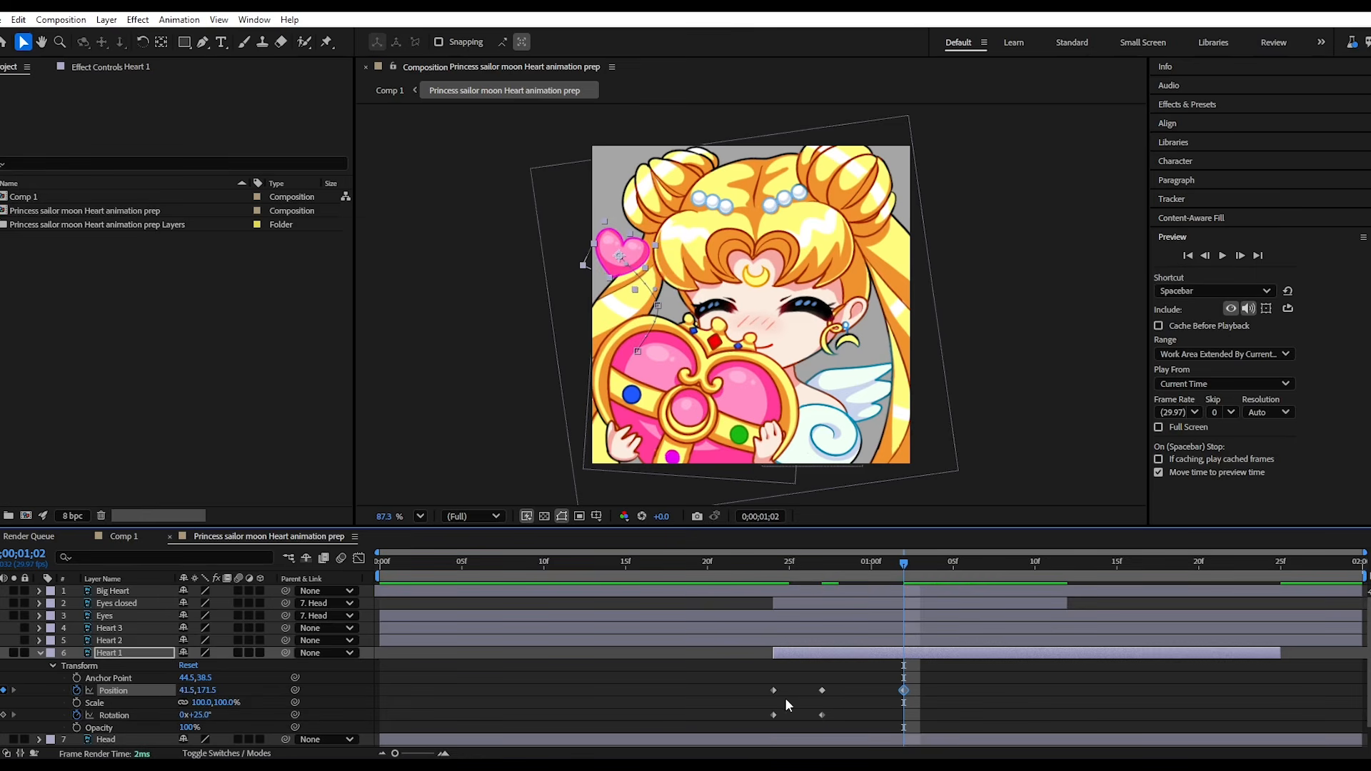
Preview Heart 1's rise and retime it: second Position and Rotation keyframes at 0;00;01;02, last Position keyframe at 0;00;01;11.
left_click_drag(898, 585, 735, 593)
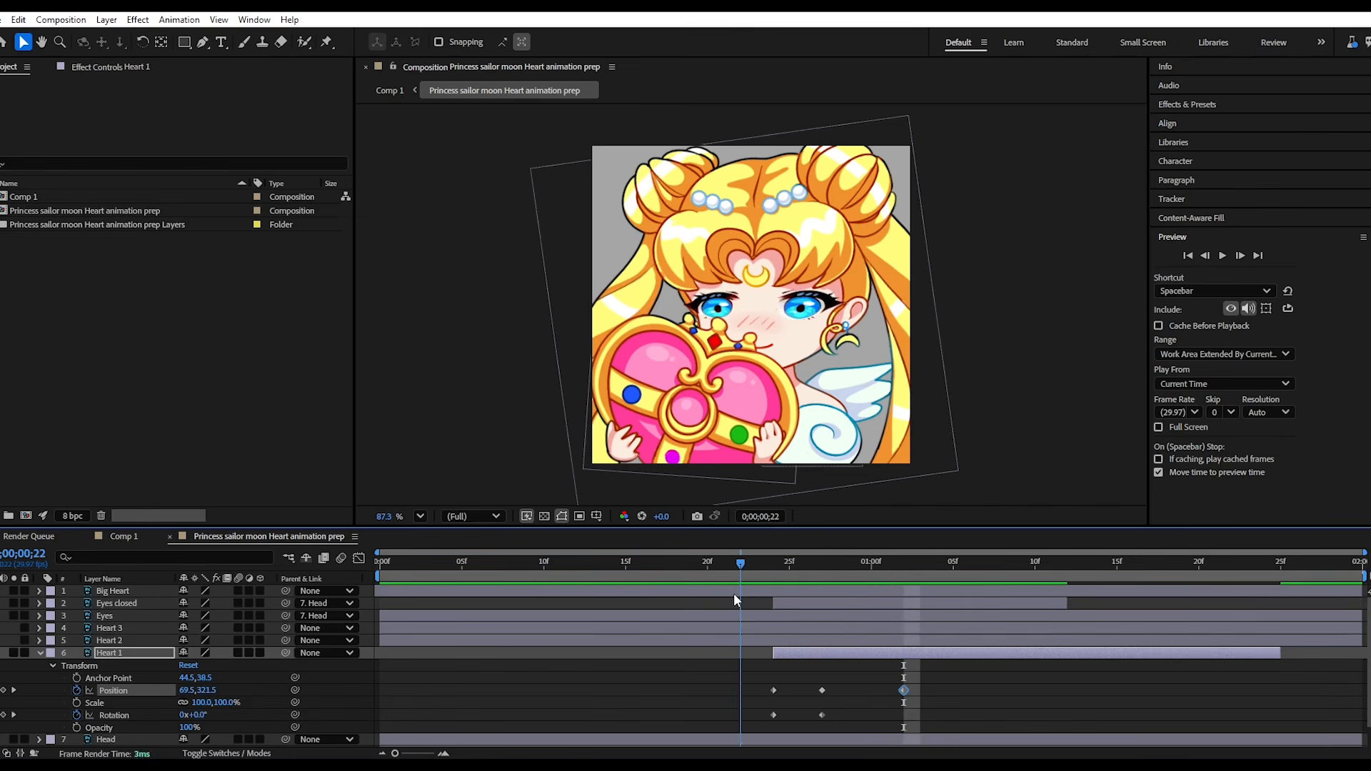
key("space")
key("space")
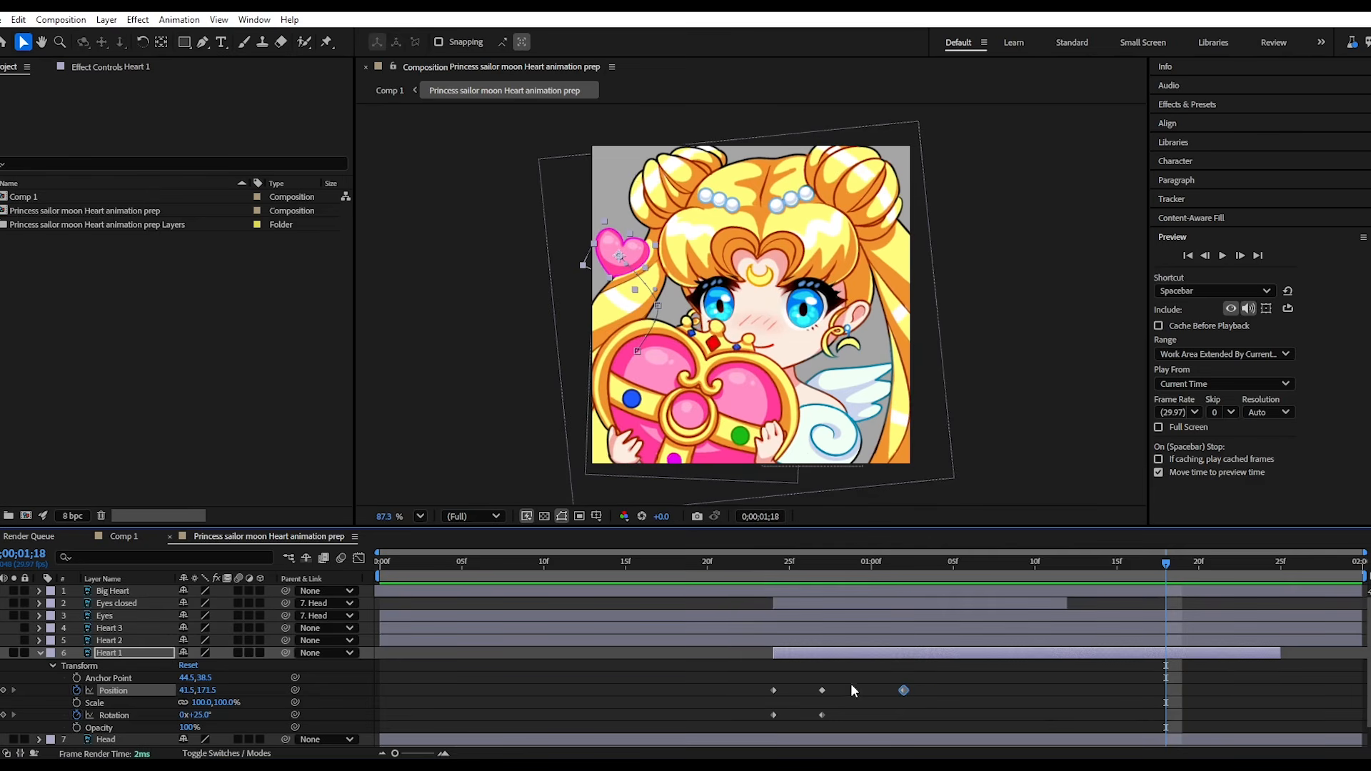
mouse_move(901, 687)
left_mouse_down()
mouse_move(1052, 690)
mouse_move(812, 728)
mouse_move(904, 711)
left_mouse_up()
left_click(1028, 666)
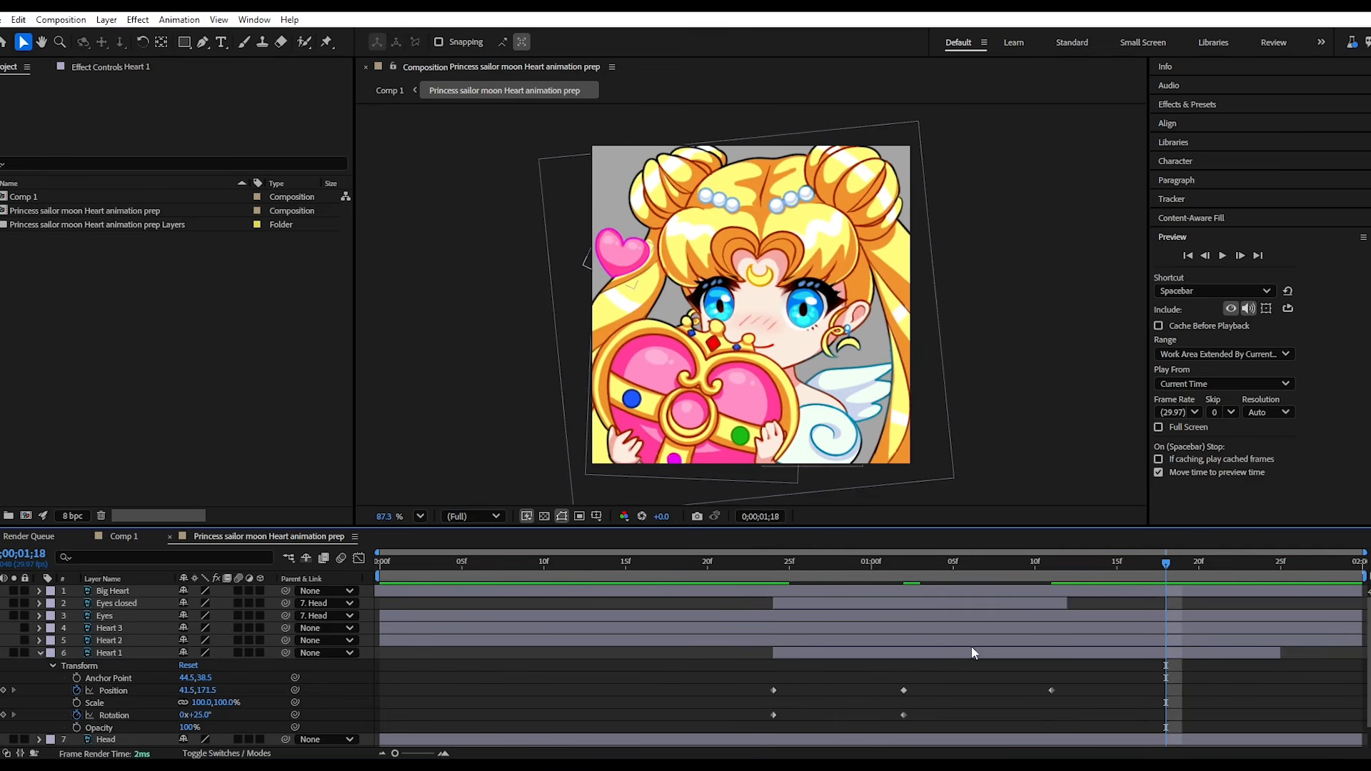
Keyframe Heart 1's Rotation at -20° on its third Position keyframe and preview the motion from 0;00;00;22.
left_click_drag(773, 567, 1051, 571)
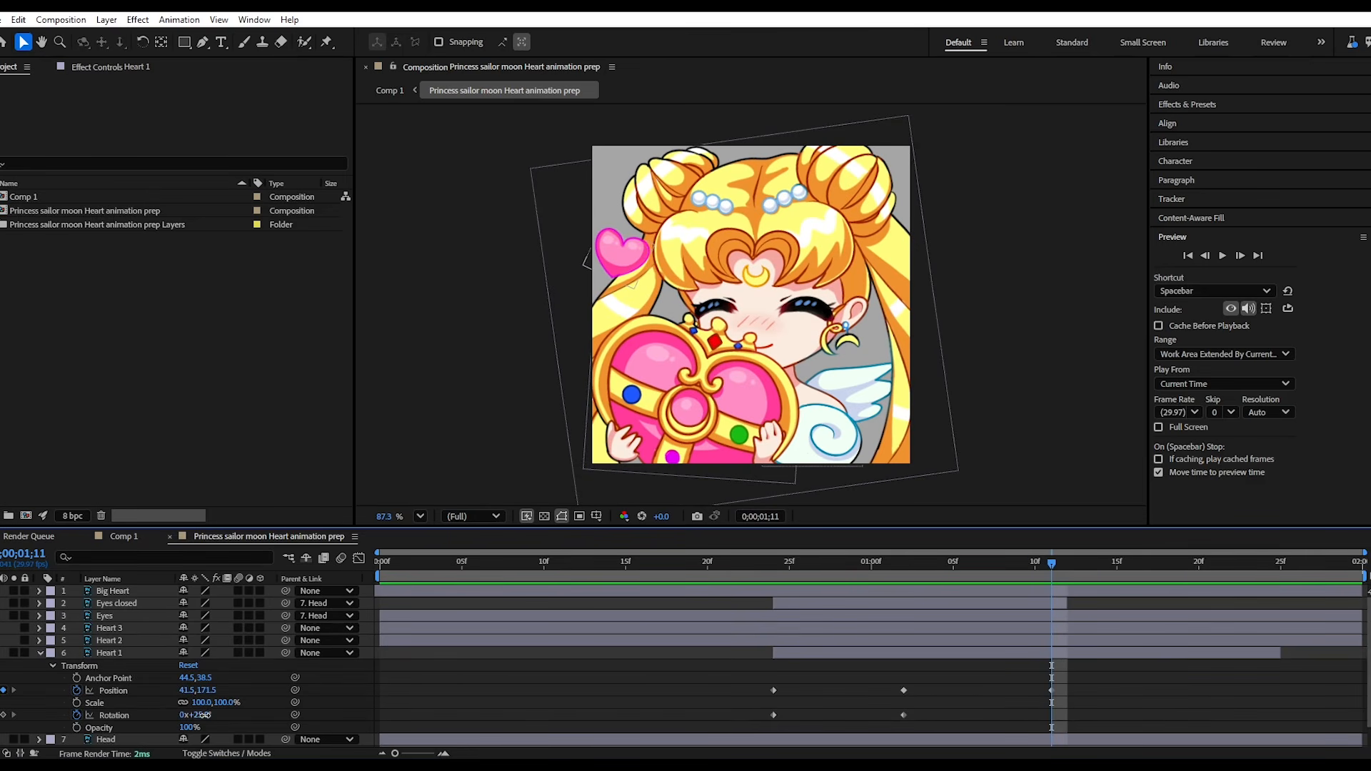
left_click_drag(202, 715, 170, 715)
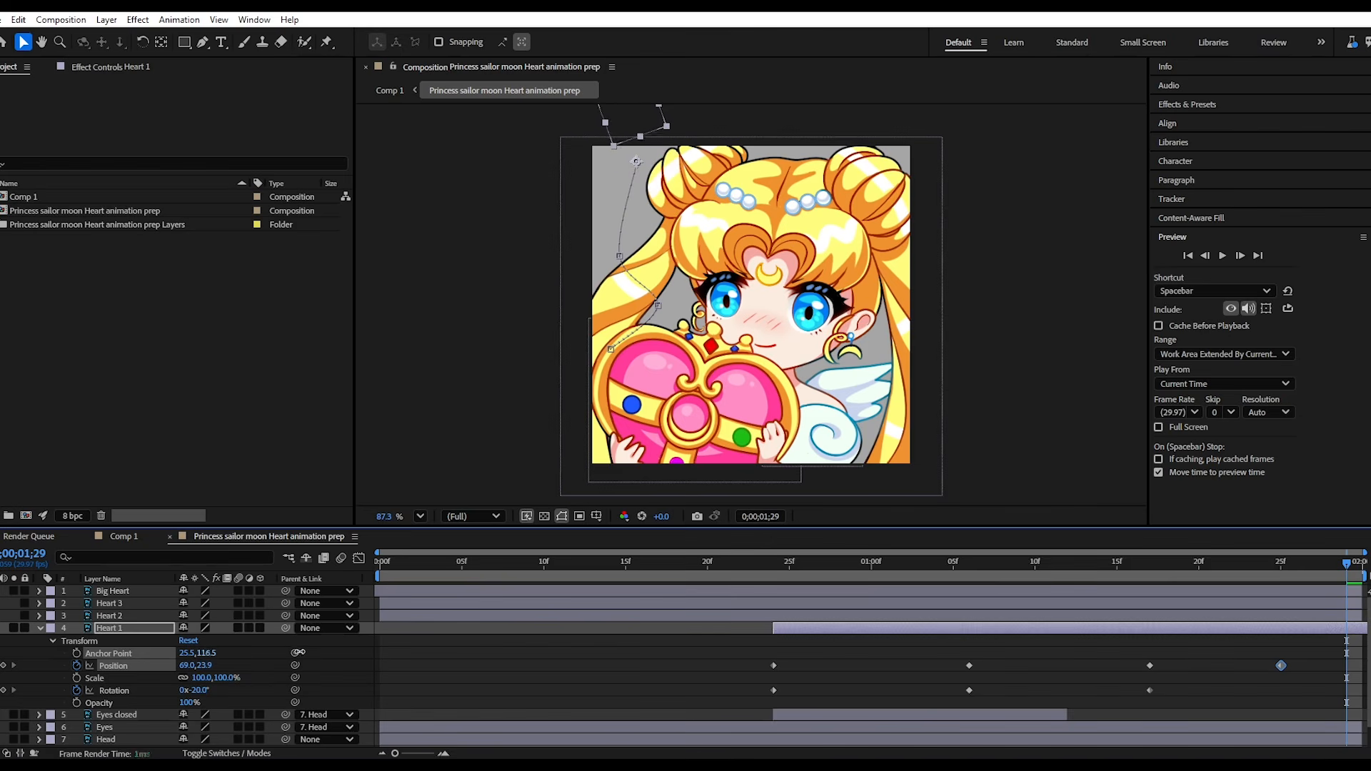
left_click_drag(863, 563, 744, 584)
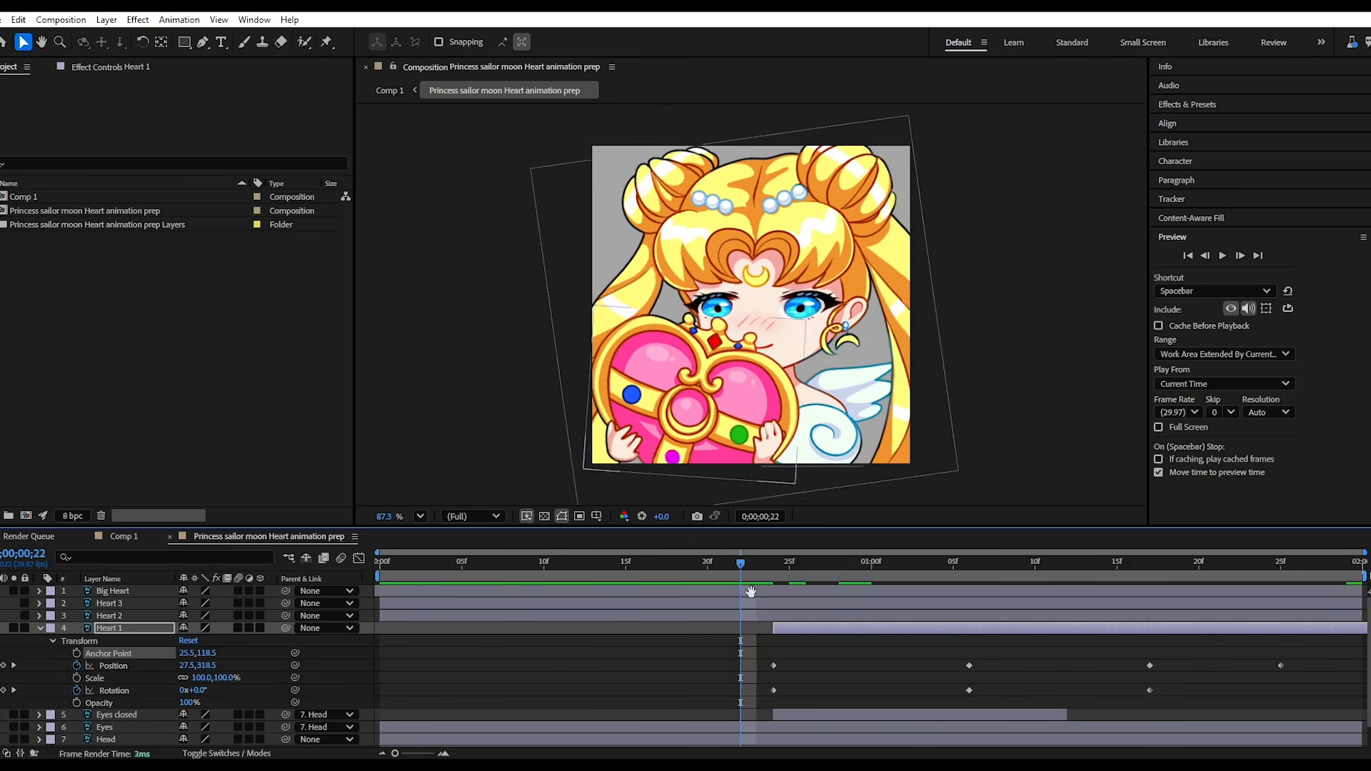
key("space")
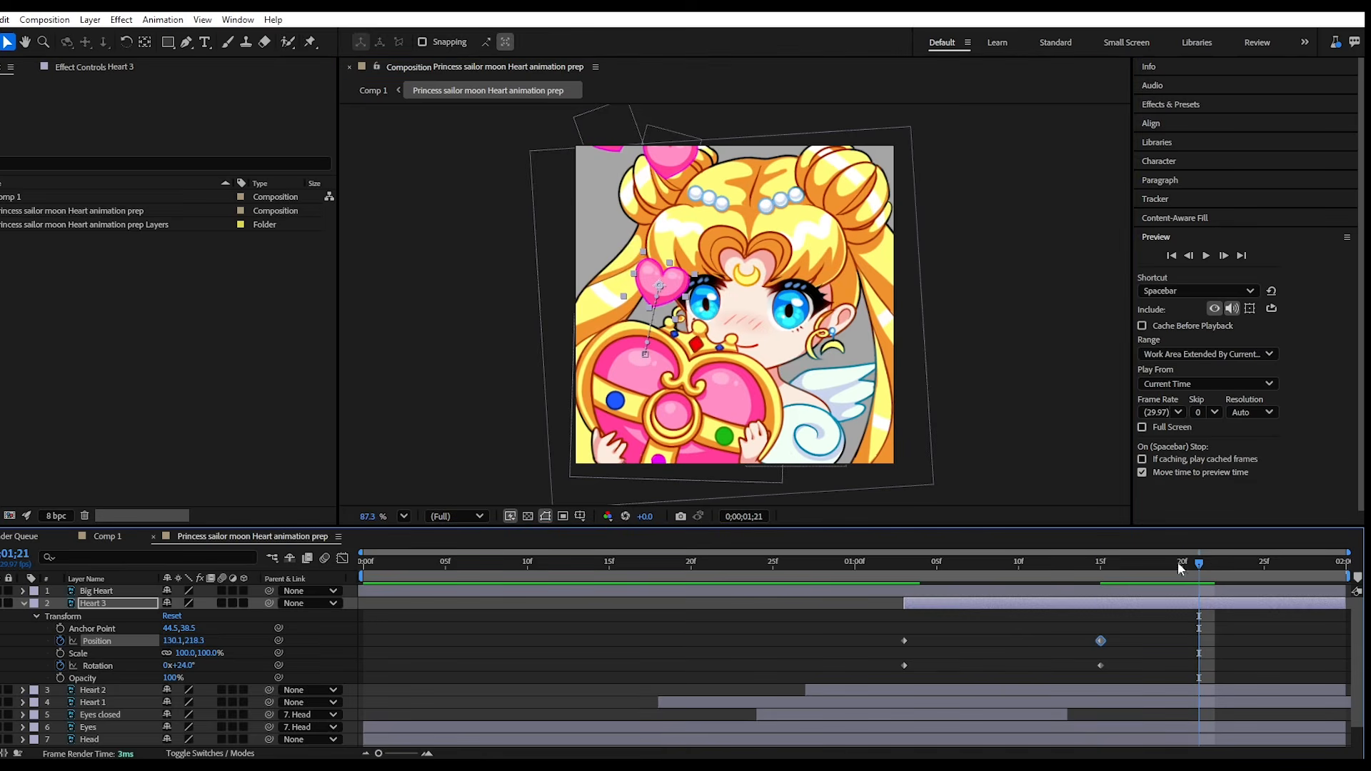
Keyframe Heart 3's Position at 60.3,141.6 on 0;00;01;21, at 127.8,43.1 on 0;00;01;27, and above the canvas at the timeline's end.
left_click_drag(1178, 576, 1191, 620)
left_click_drag(666, 280, 627, 250)
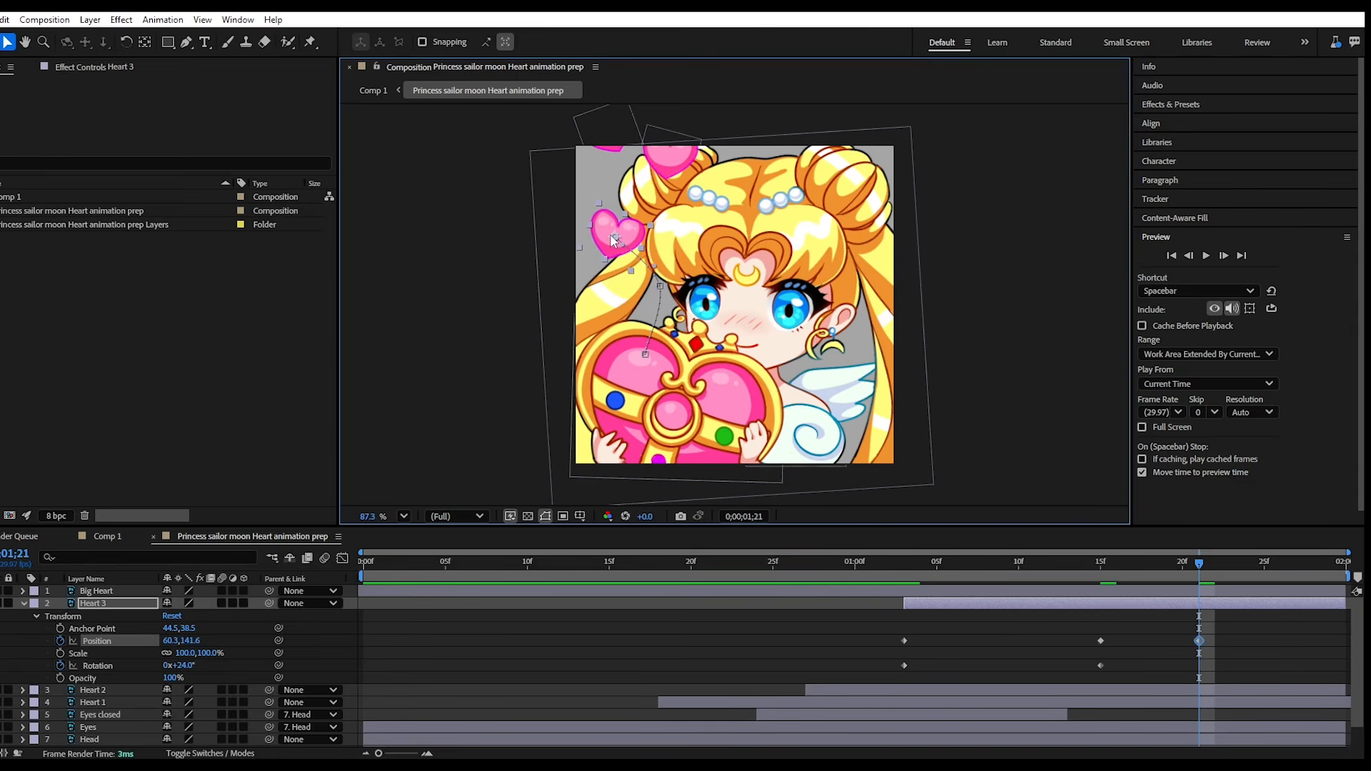
left_click_drag(1197, 563, 1291, 593)
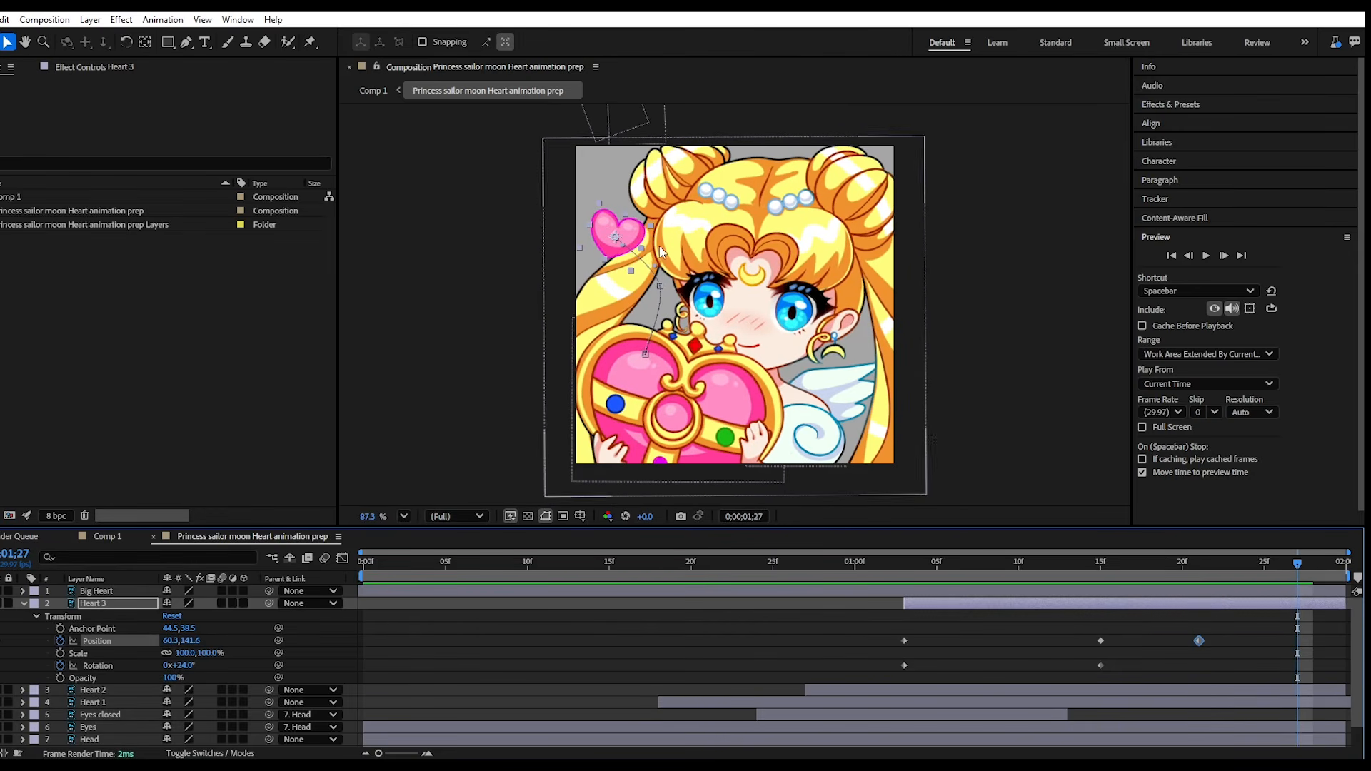
left_click_drag(628, 240, 672, 176)
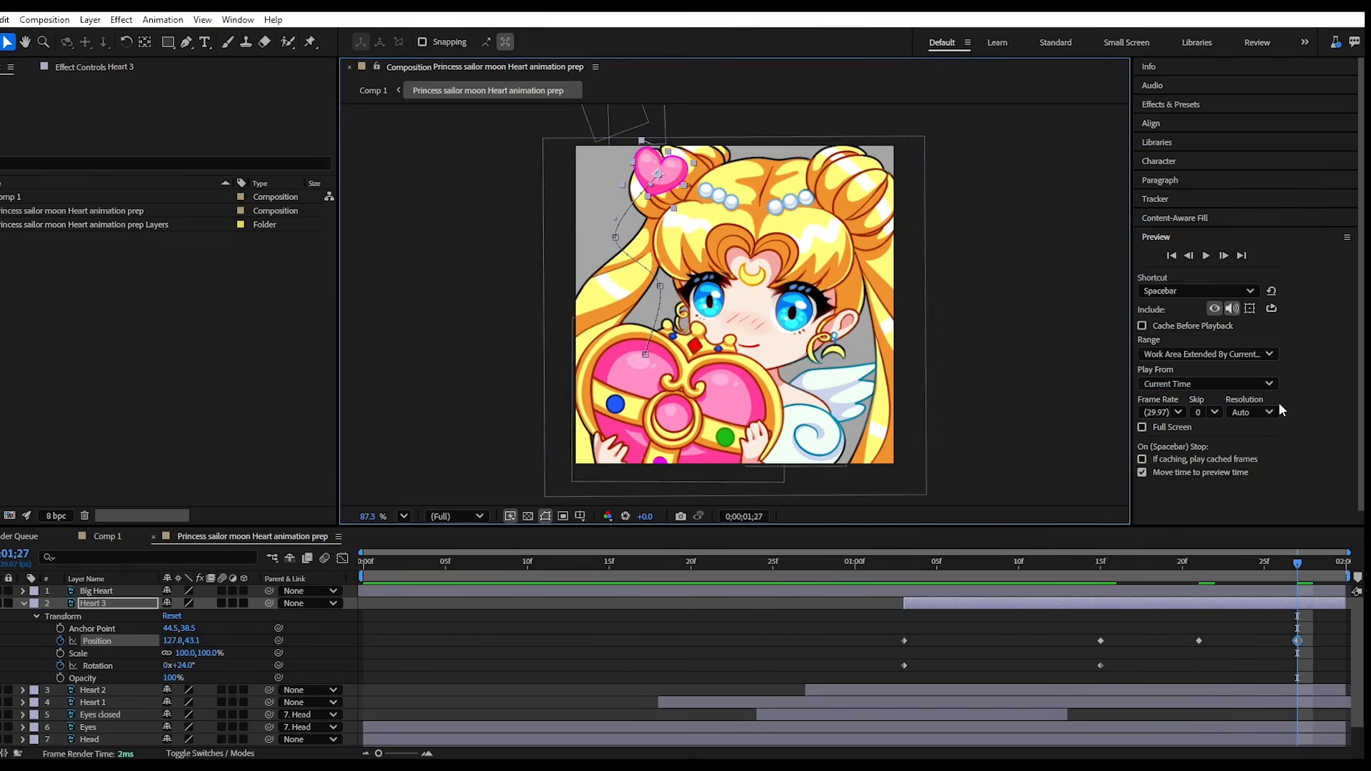
left_click_drag(1298, 563, 1295, 629)
At 0;00;01;21, keyframe Heart 3's Rotation at -29°.
left_click_drag(1101, 565, 1198, 574)
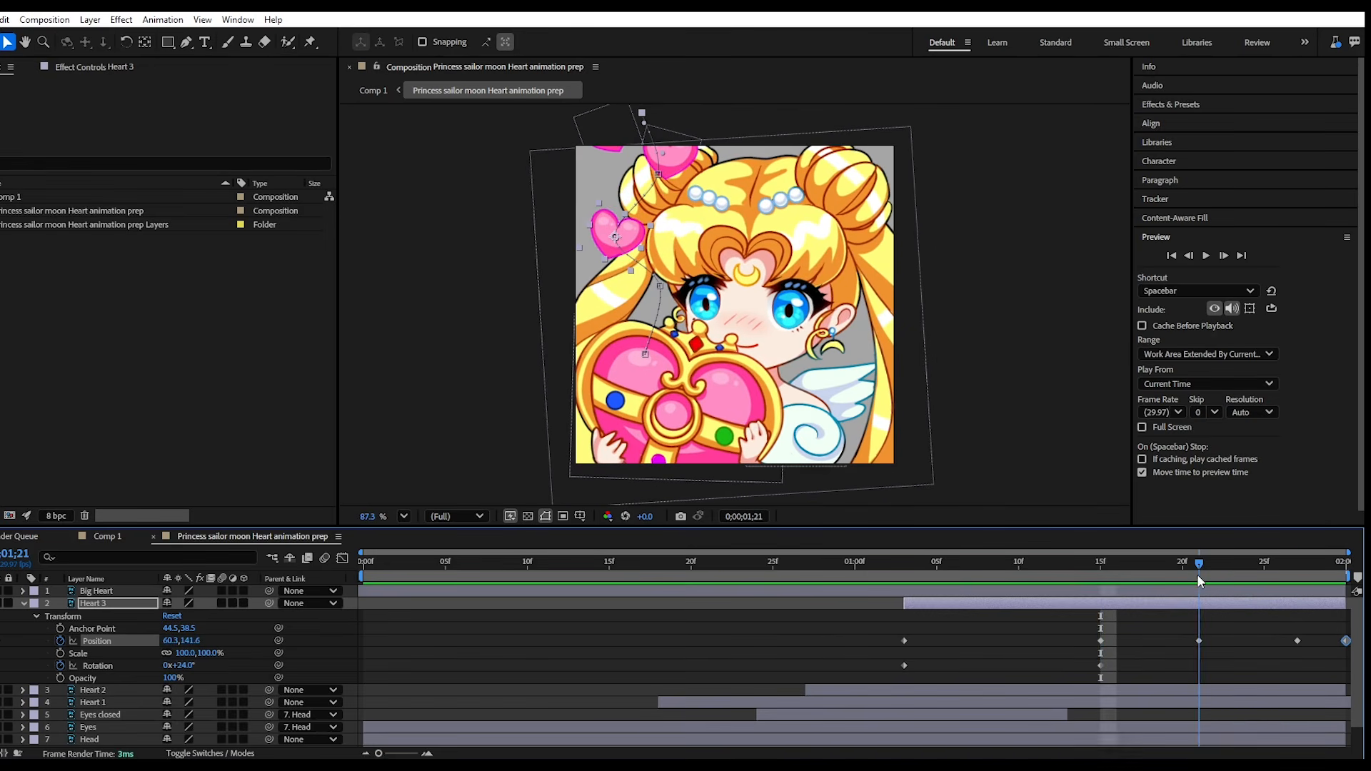
mouse_move(180, 653)
left_mouse_down()
mouse_move(200, 665)
mouse_move(137, 658)
mouse_move(184, 659)
left_mouse_up()
key("ctrl+z")
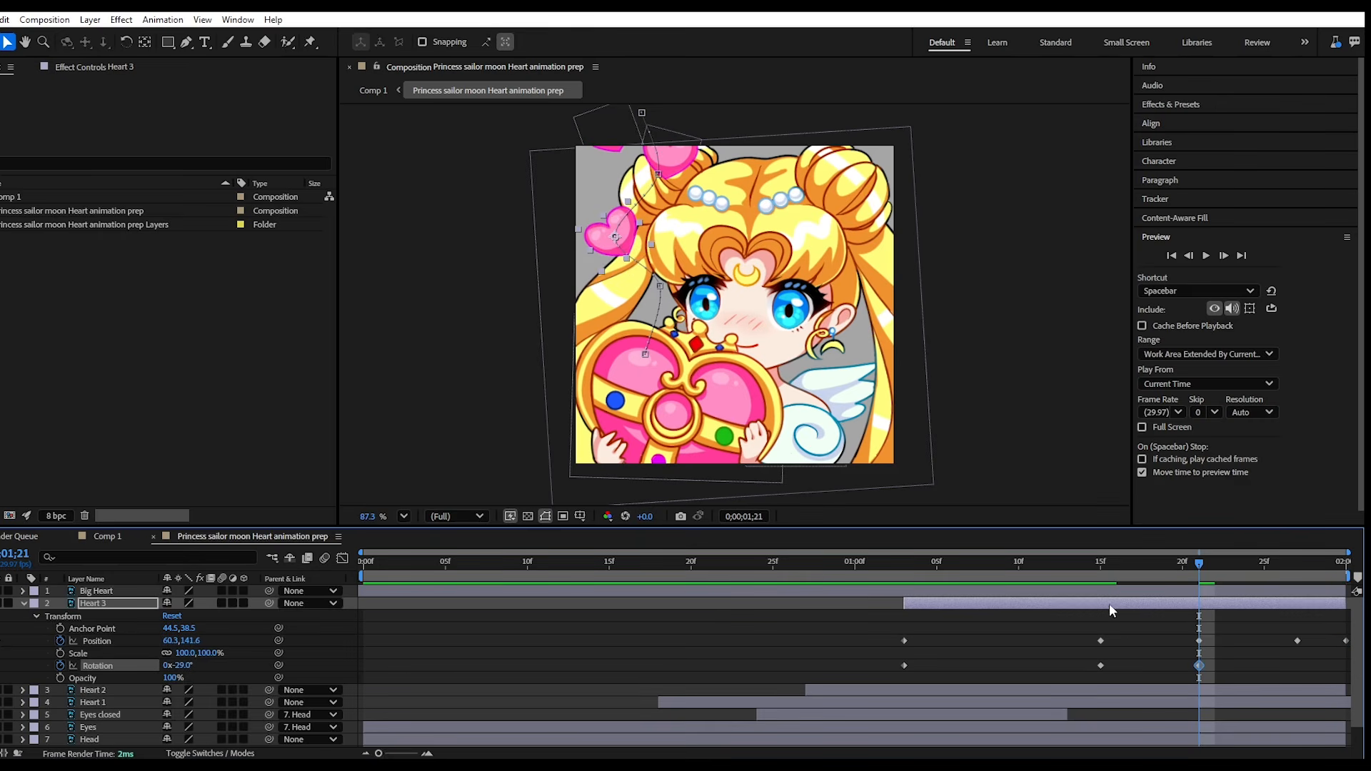
Keyframe Heart 3's Rotation at 39° on 0;00;01;27 and tilt it back at the timeline's end.
left_click_drag(1192, 568, 1289, 590)
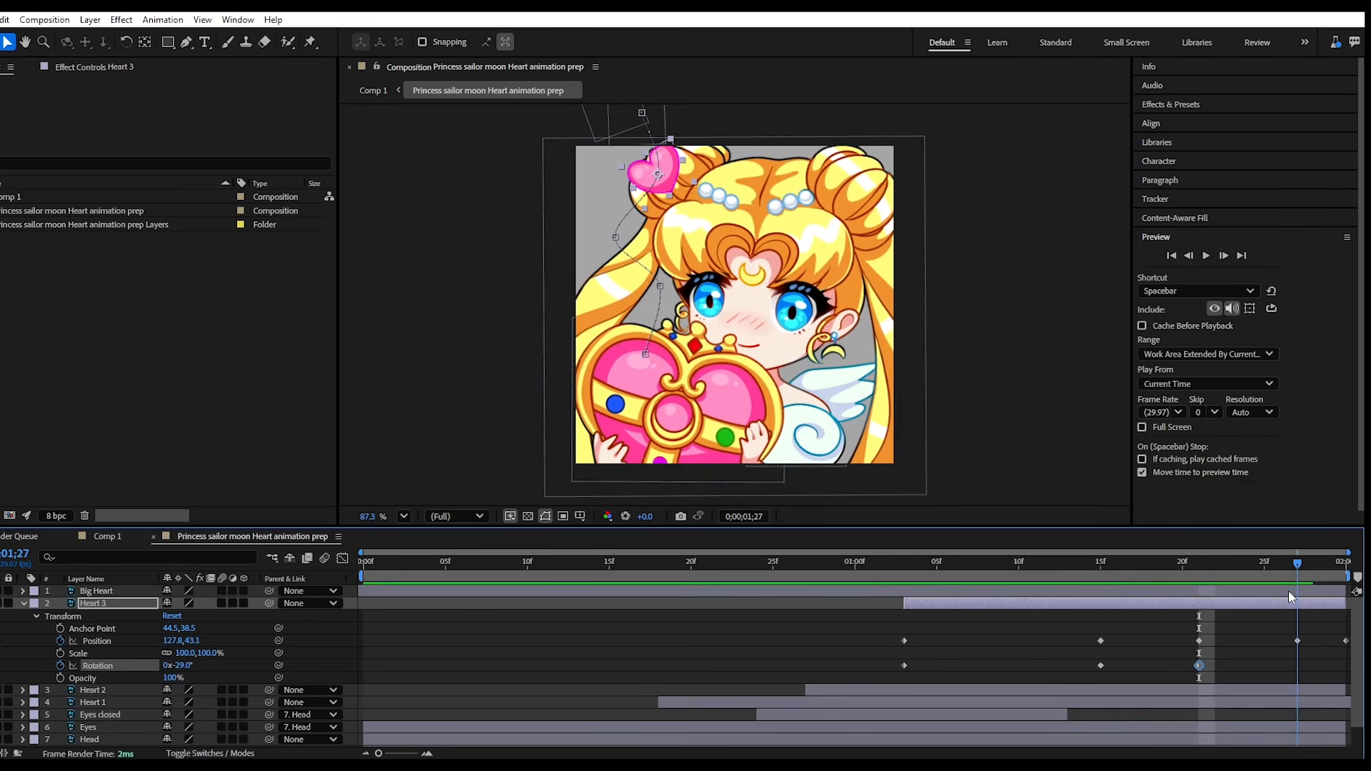
left_click_drag(178, 665, 218, 665)
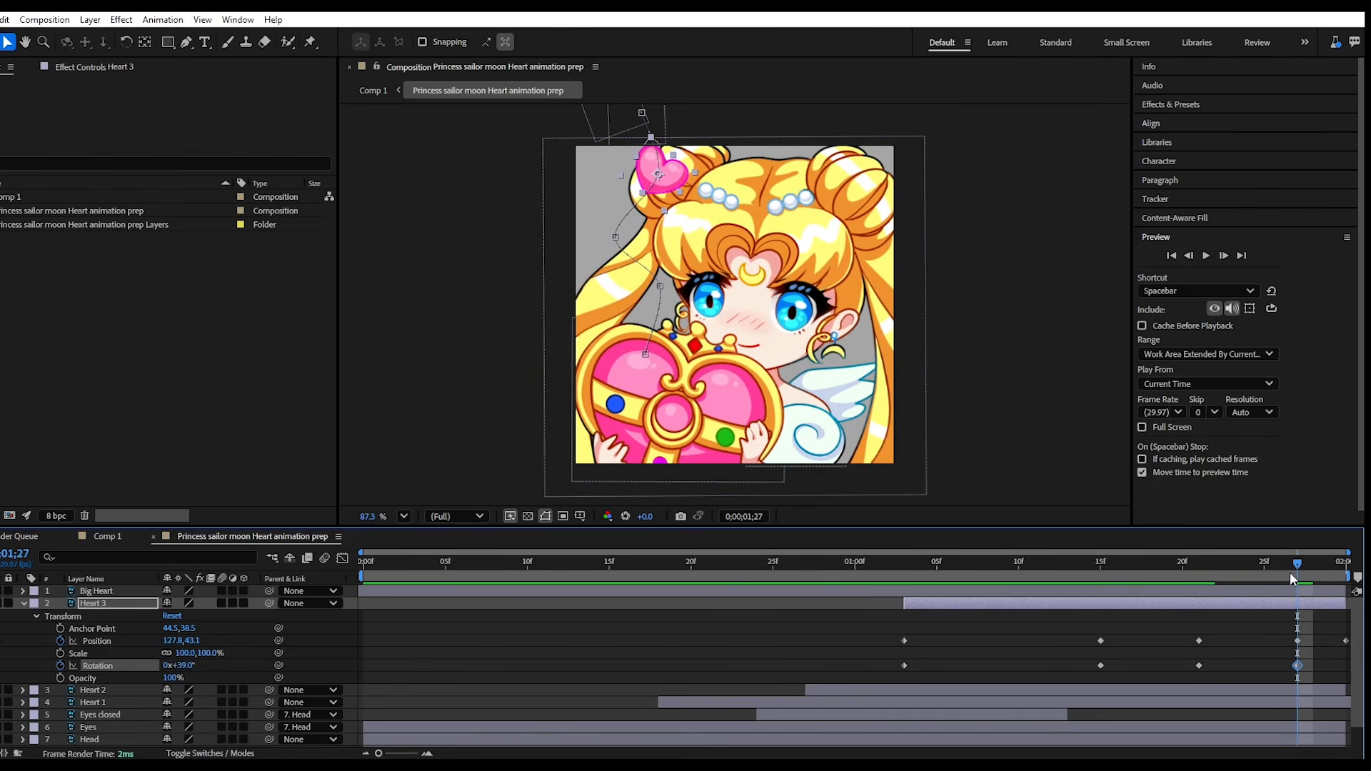
left_click_drag(1293, 579, 1340, 575)
left_click_drag(187, 665, 166, 665)
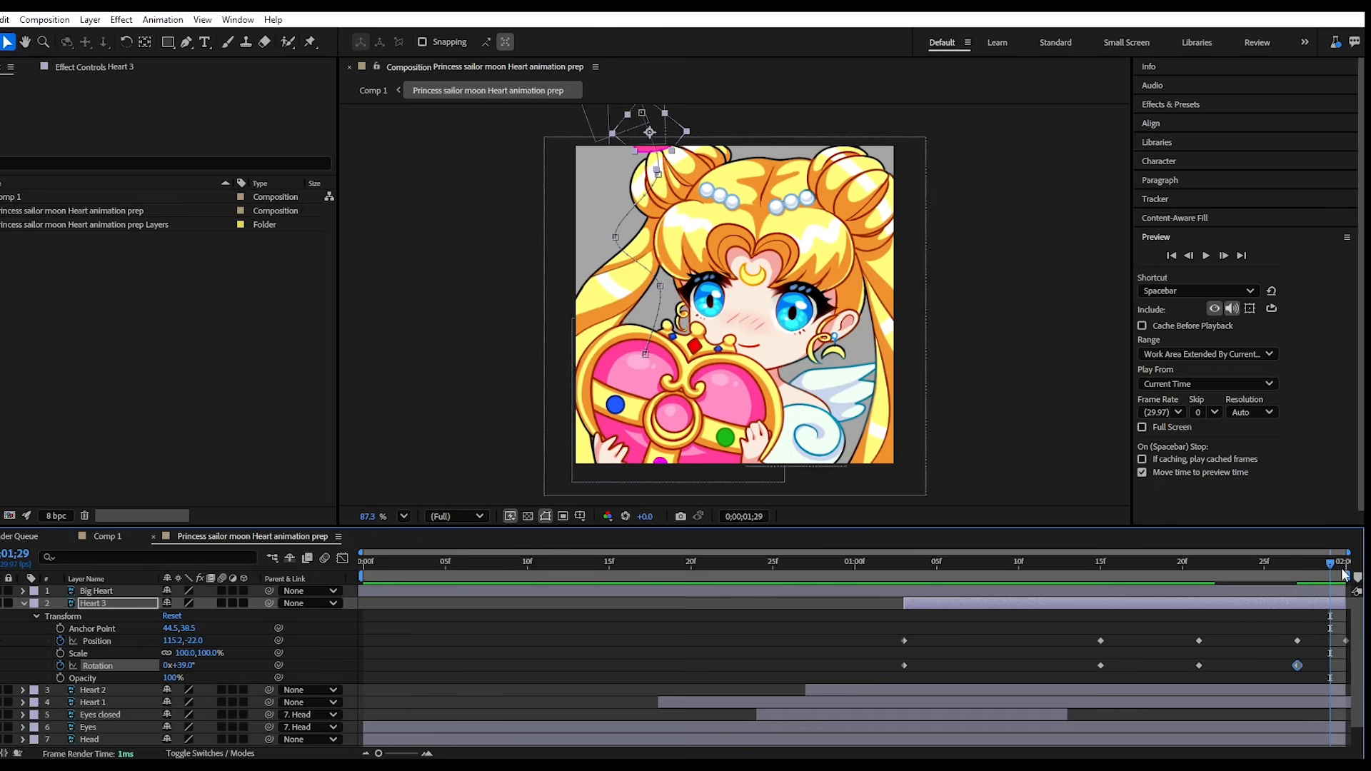
Play and scrub the animation from the start to check the head, big heart and floating hearts together.
left_click_drag(1340, 568, 396, 686)
key("space")
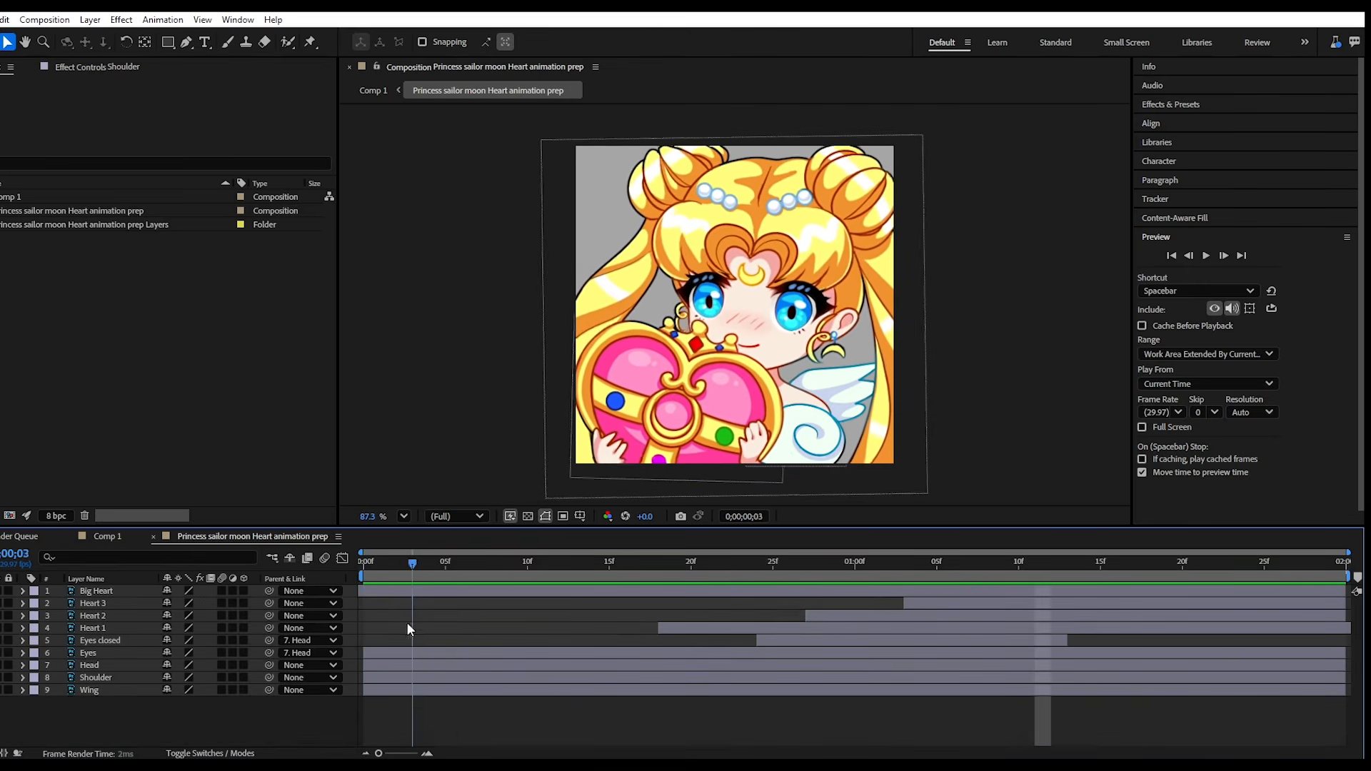
left_click_drag(406, 624, 577, 627)
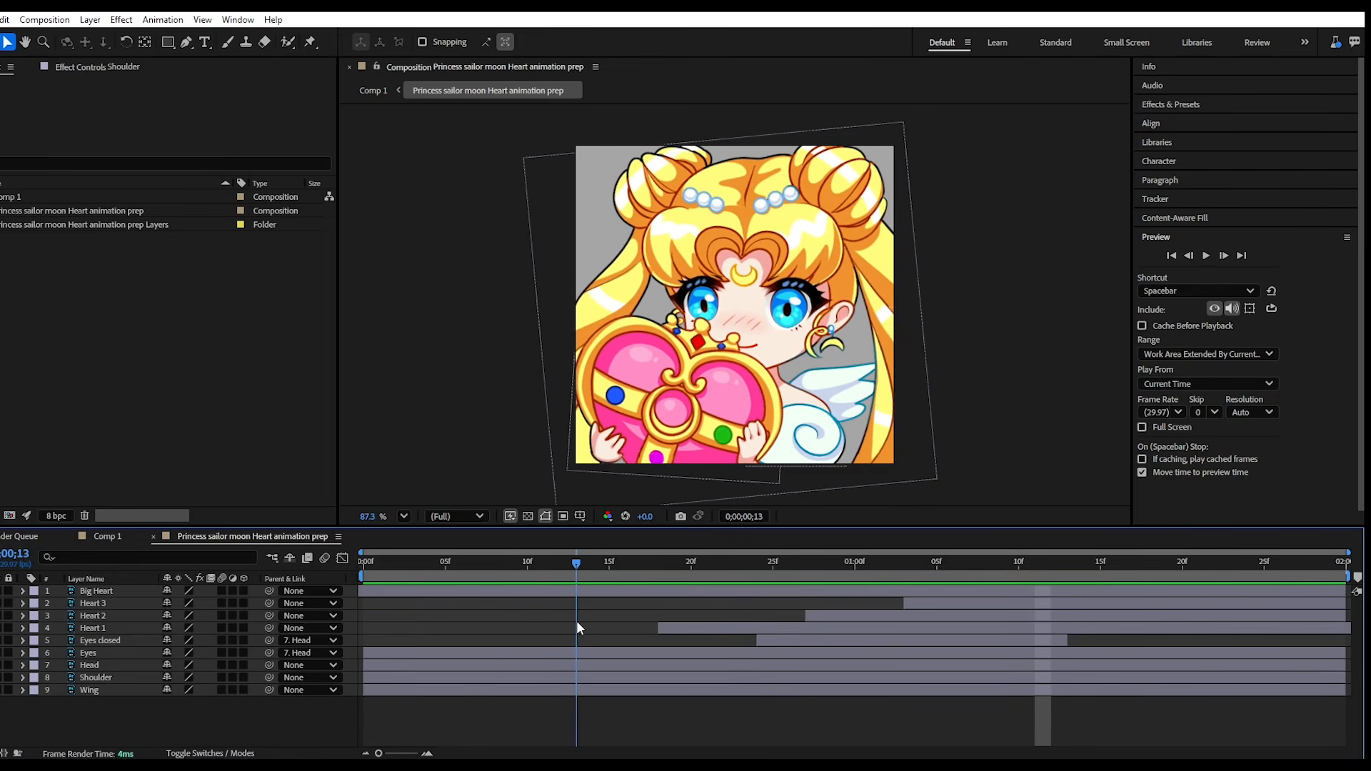
left_click_drag(577, 620, 345, 631)
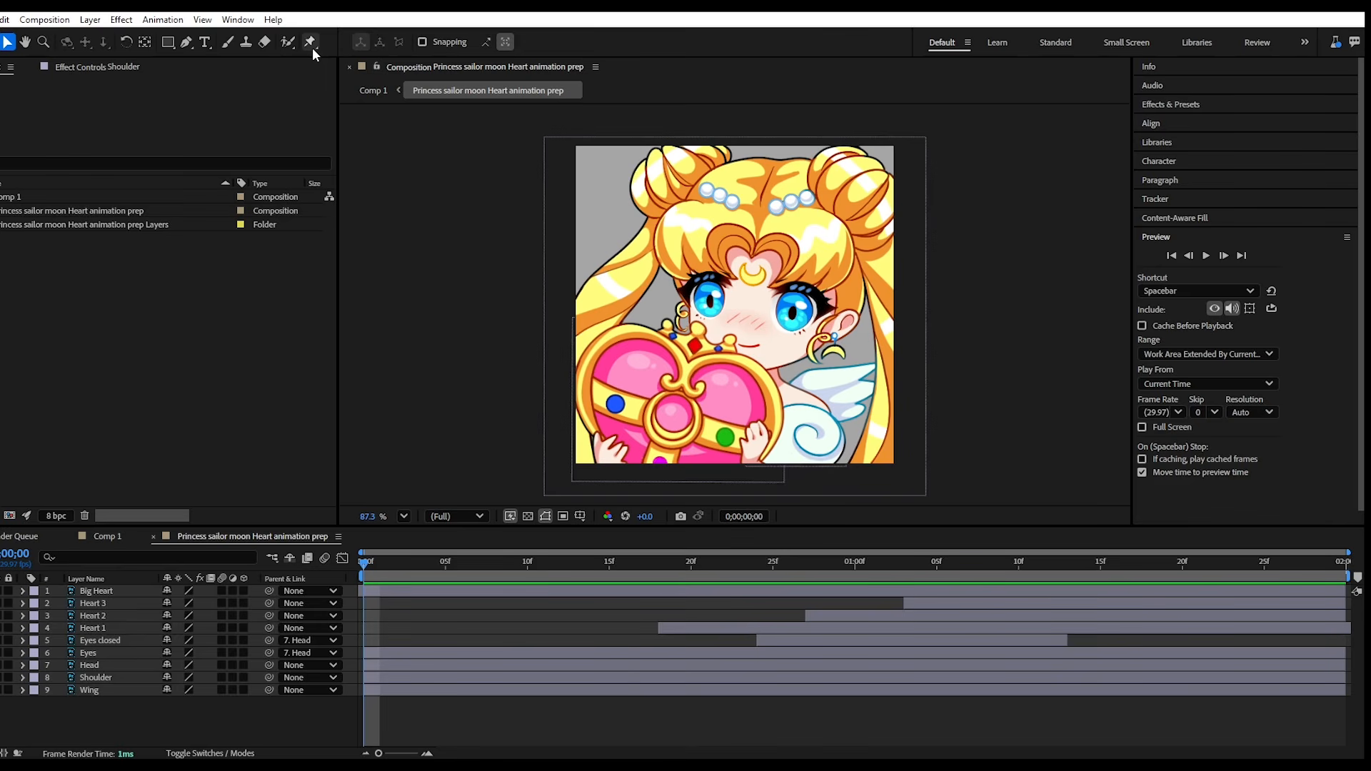
With the Puppet Pin tool at 0;00;00;00, pin the Head layer's outline from the left cheek up around the left bun.
left_click(90, 666)
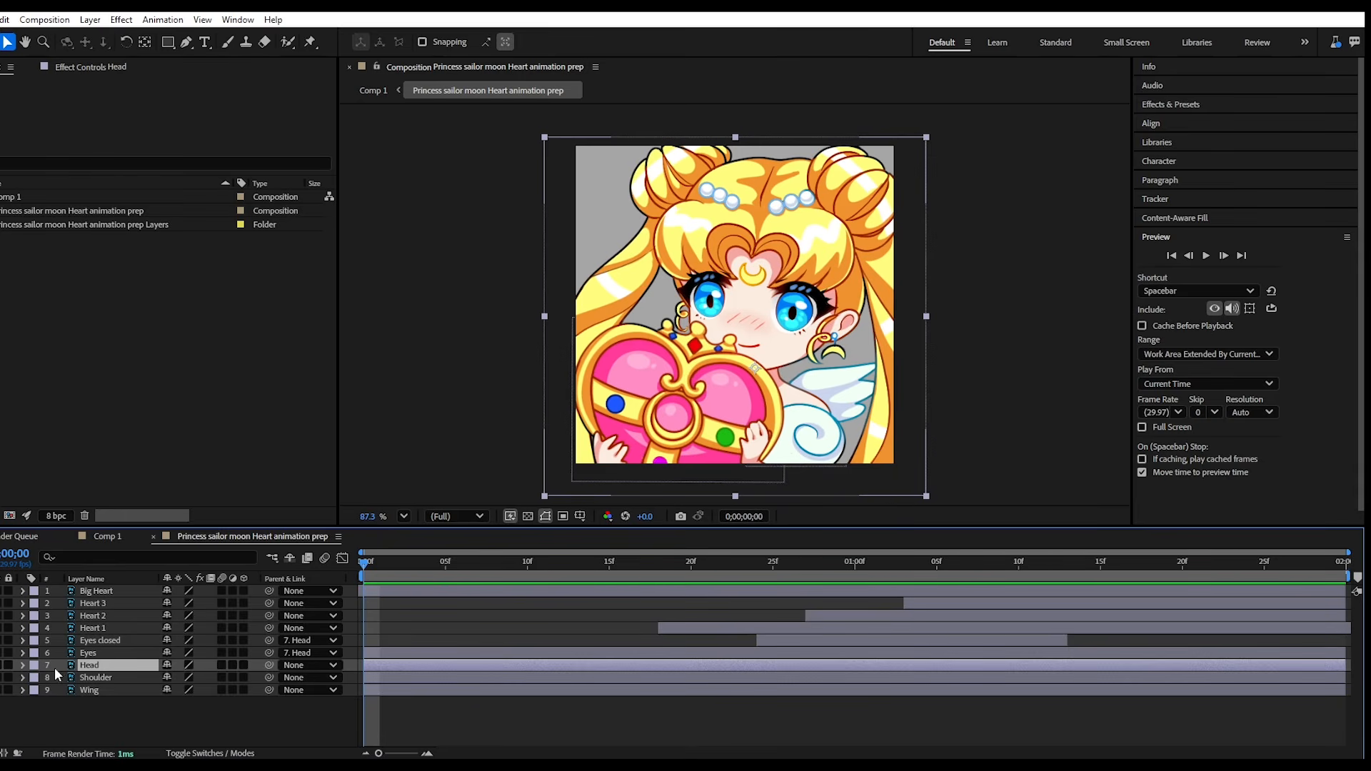
left_click(23, 665)
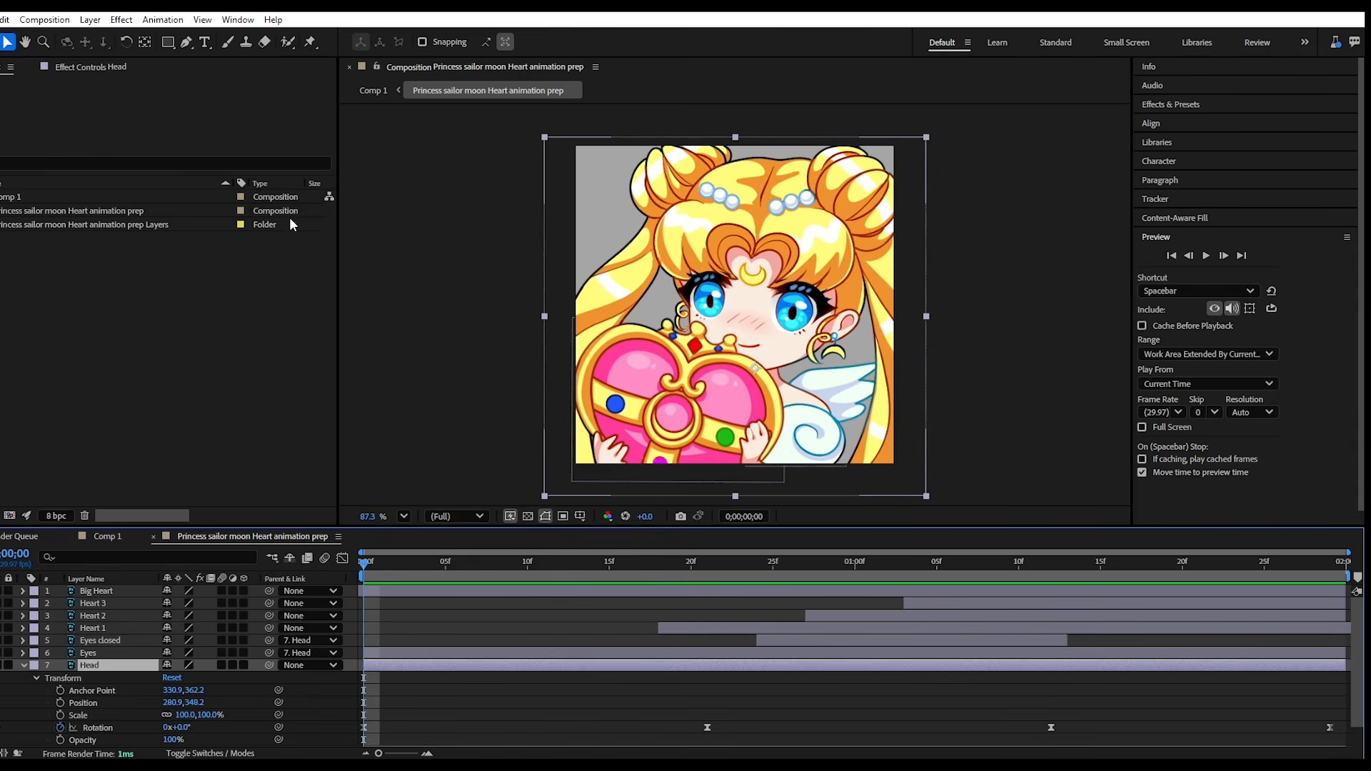
left_click(311, 42)
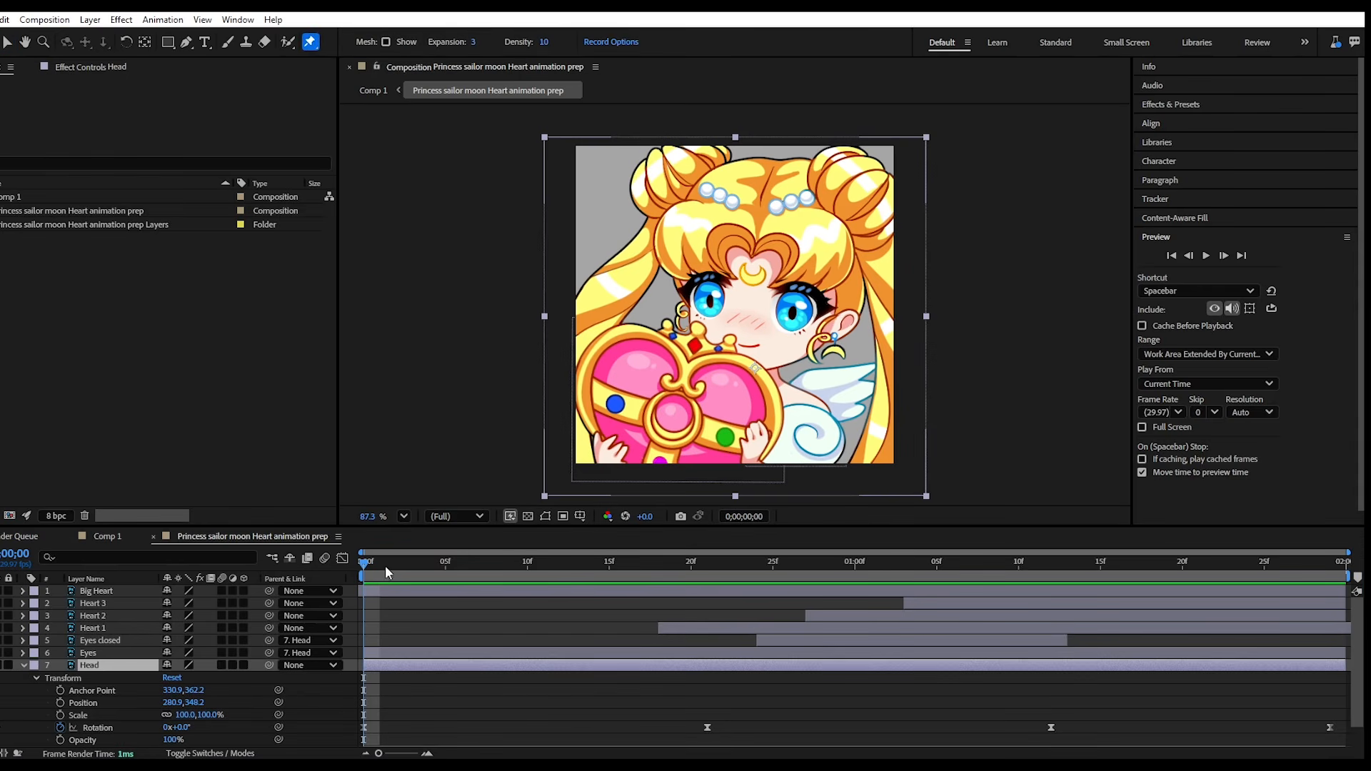
left_click_drag(365, 569, 253, 574)
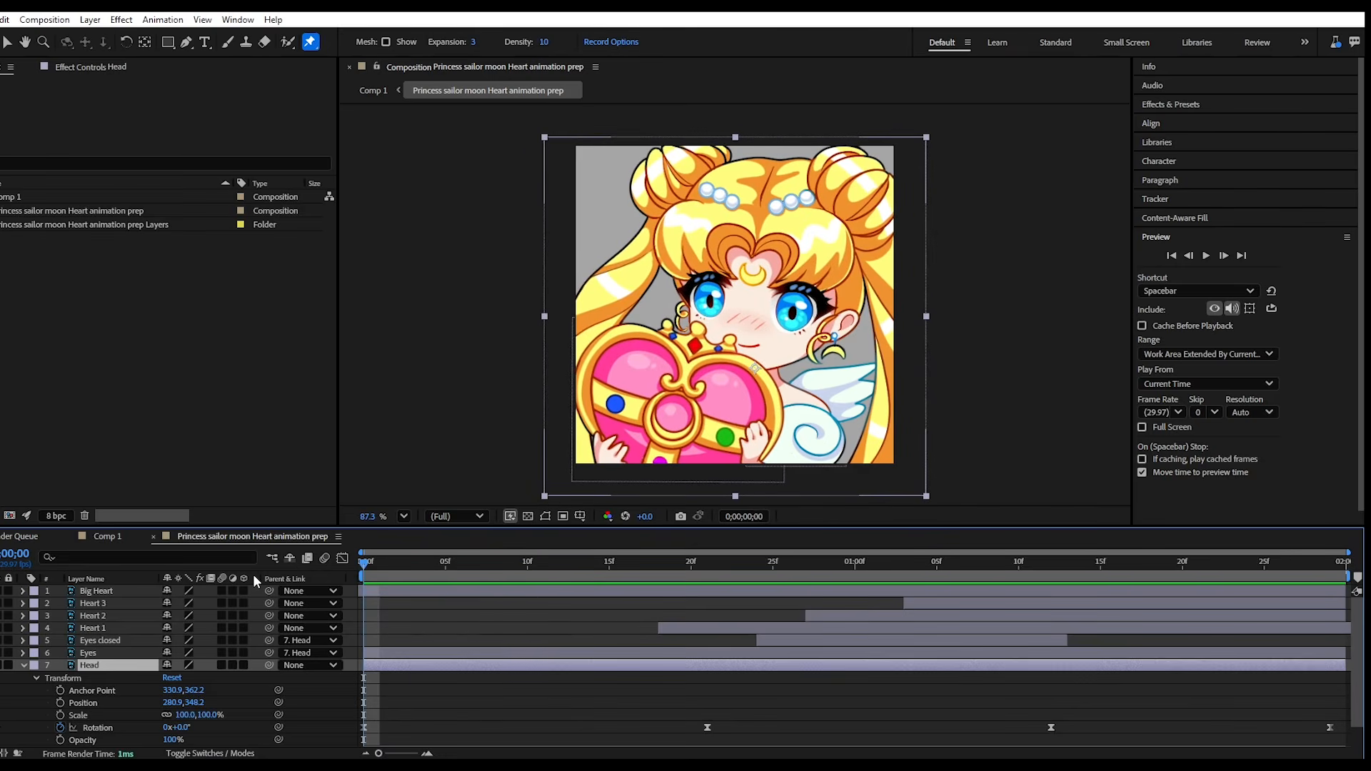
scroll(254, 580, "down", 1)
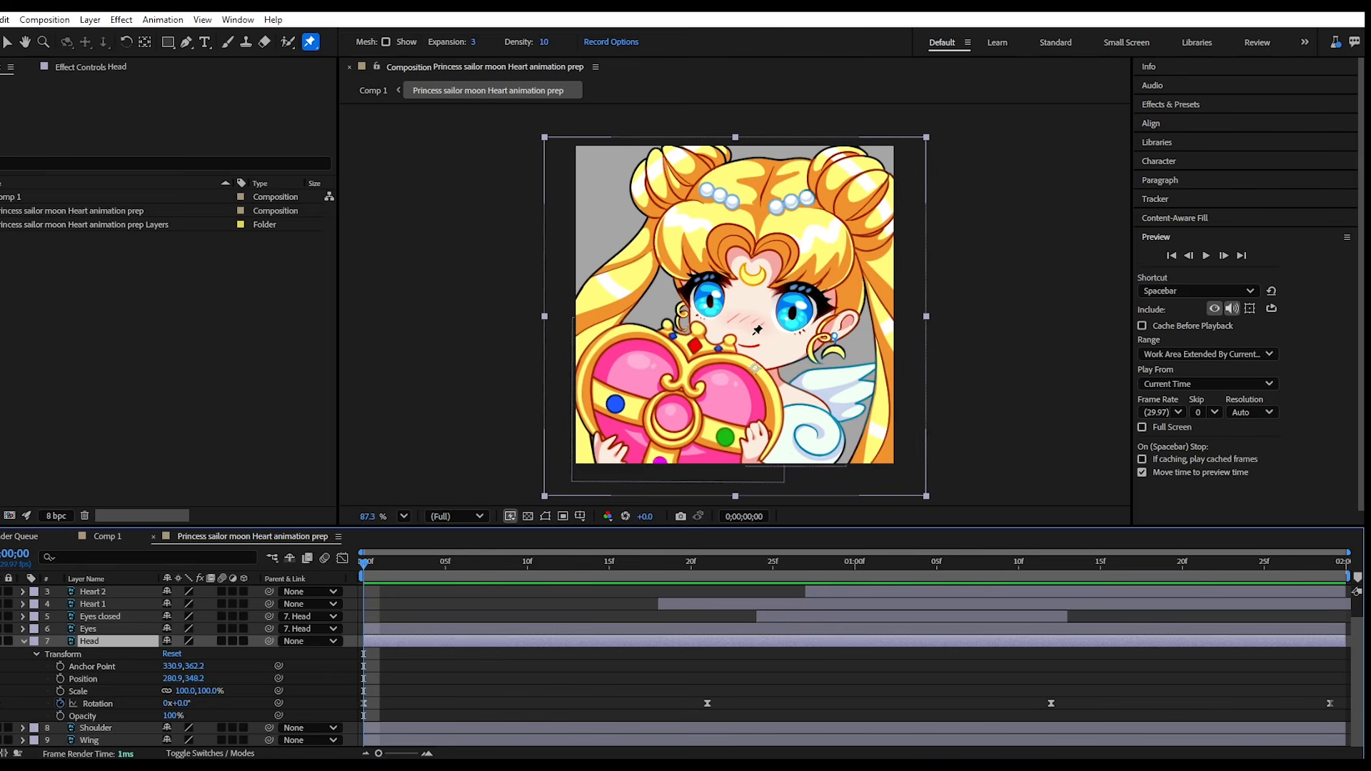
left_click(699, 328)
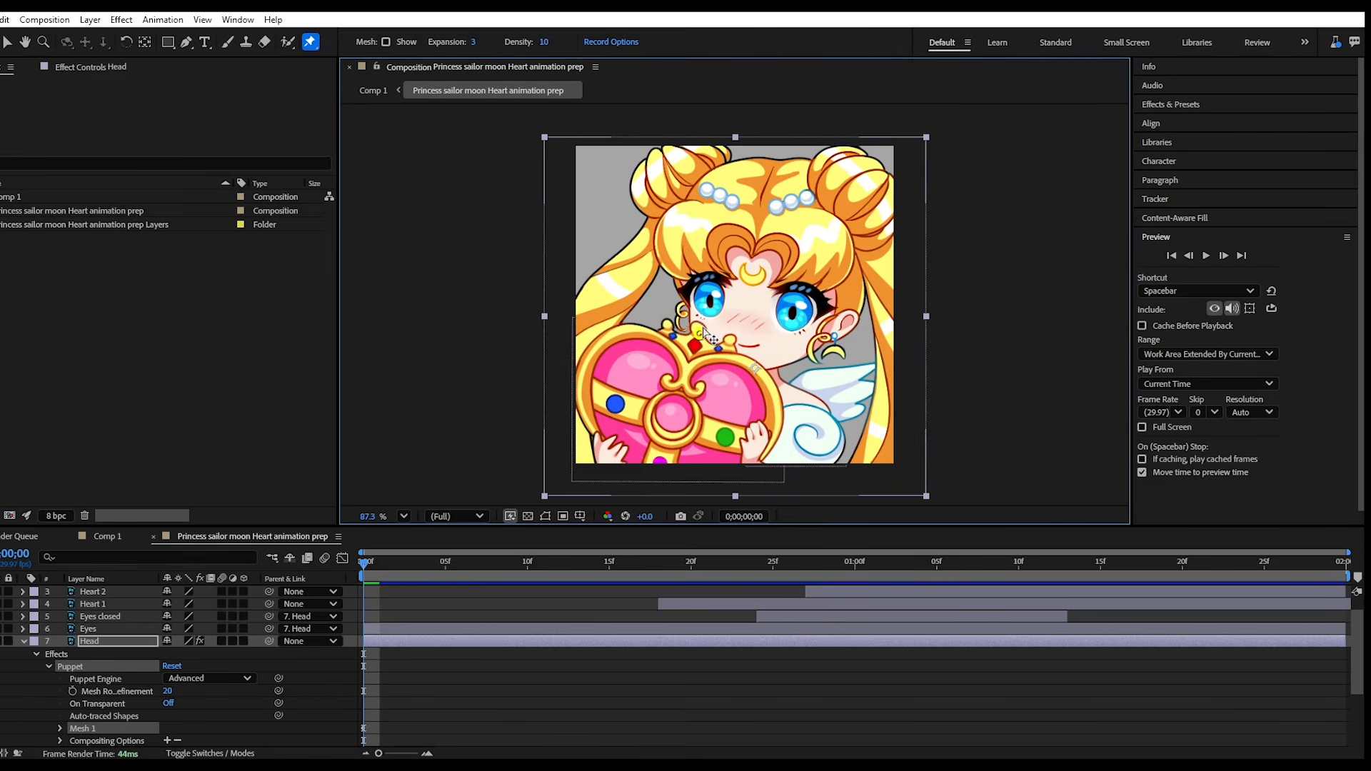
left_click(698, 316)
left_click(689, 287)
left_click(667, 267)
left_click(648, 227)
left_click(640, 203)
left_click(630, 177)
left_click(664, 153)
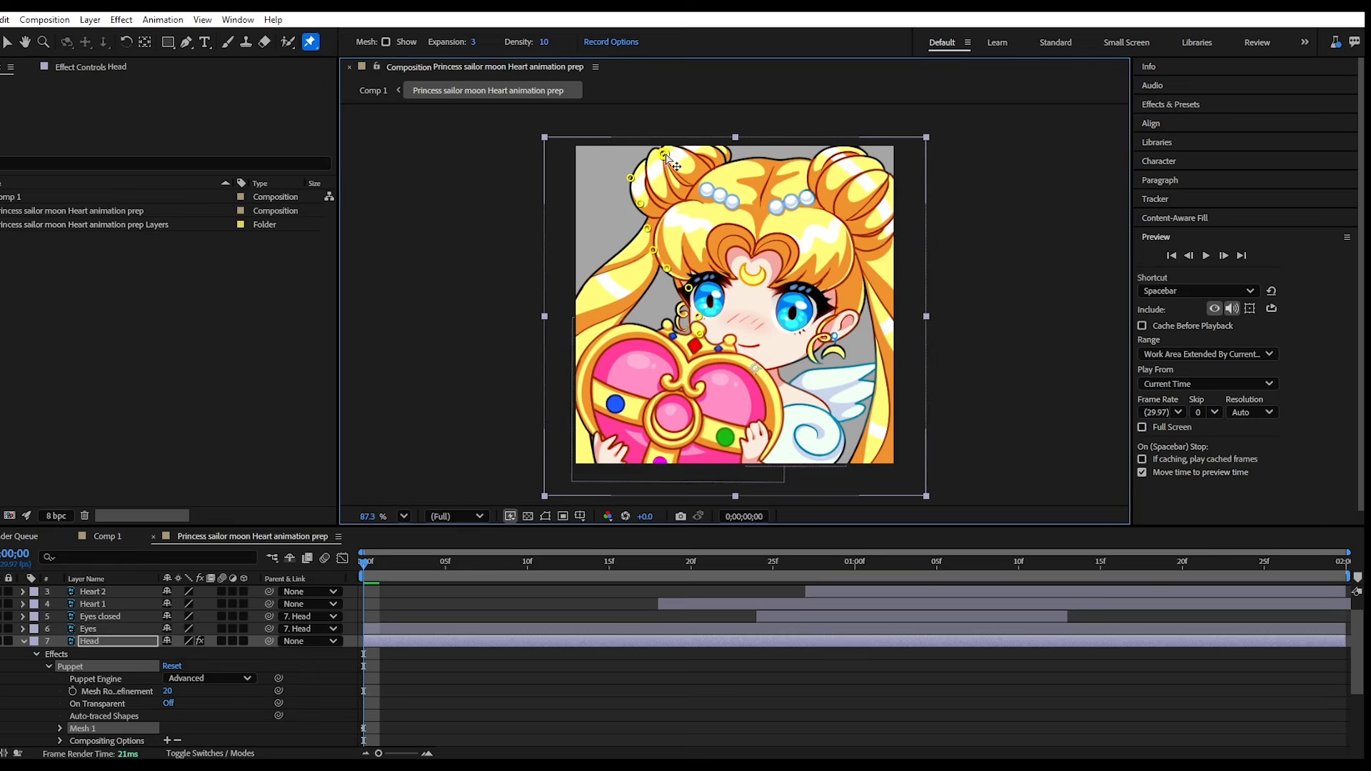
Continue the puppet pins over the top of the head, around the right bun, past the ear and along the chin.
left_click(719, 151)
left_click(733, 169)
left_click(812, 161)
left_click(872, 171)
left_click(892, 205)
left_click(886, 252)
left_click(864, 265)
left_click(859, 300)
left_click(846, 331)
left_click(801, 358)
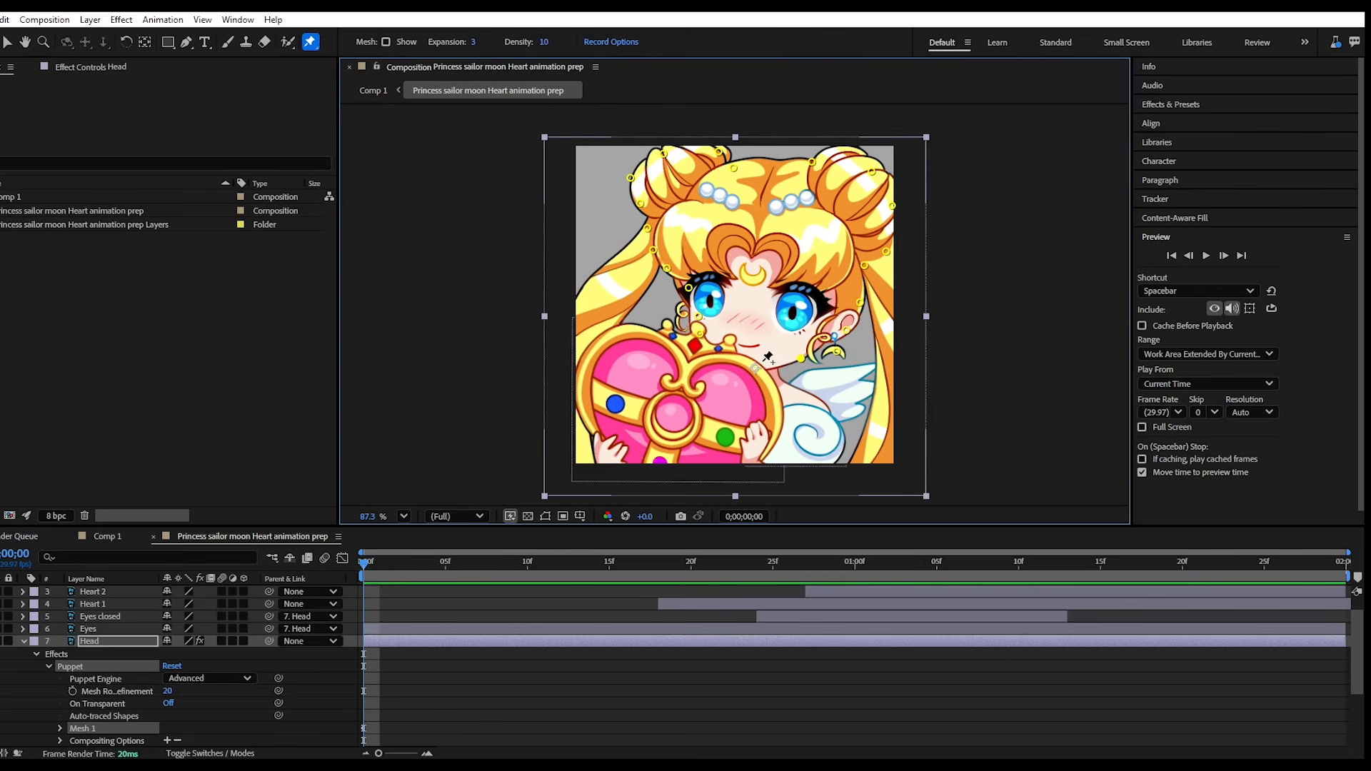
left_click(736, 372)
left_click(714, 358)
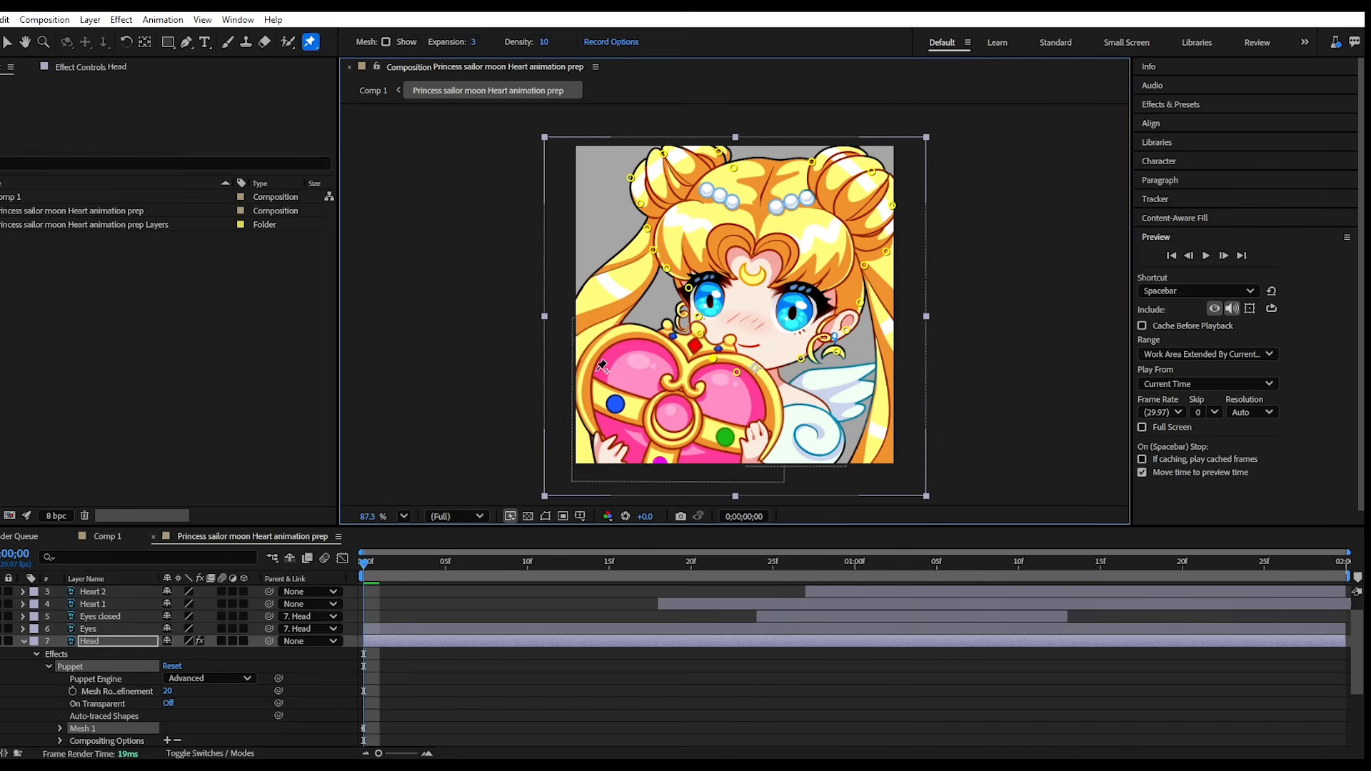
Add puppet pins along the upper parts of both ponytails and one near each ponytail's lower end.
left_click(641, 244)
left_click(650, 268)
left_click(871, 288)
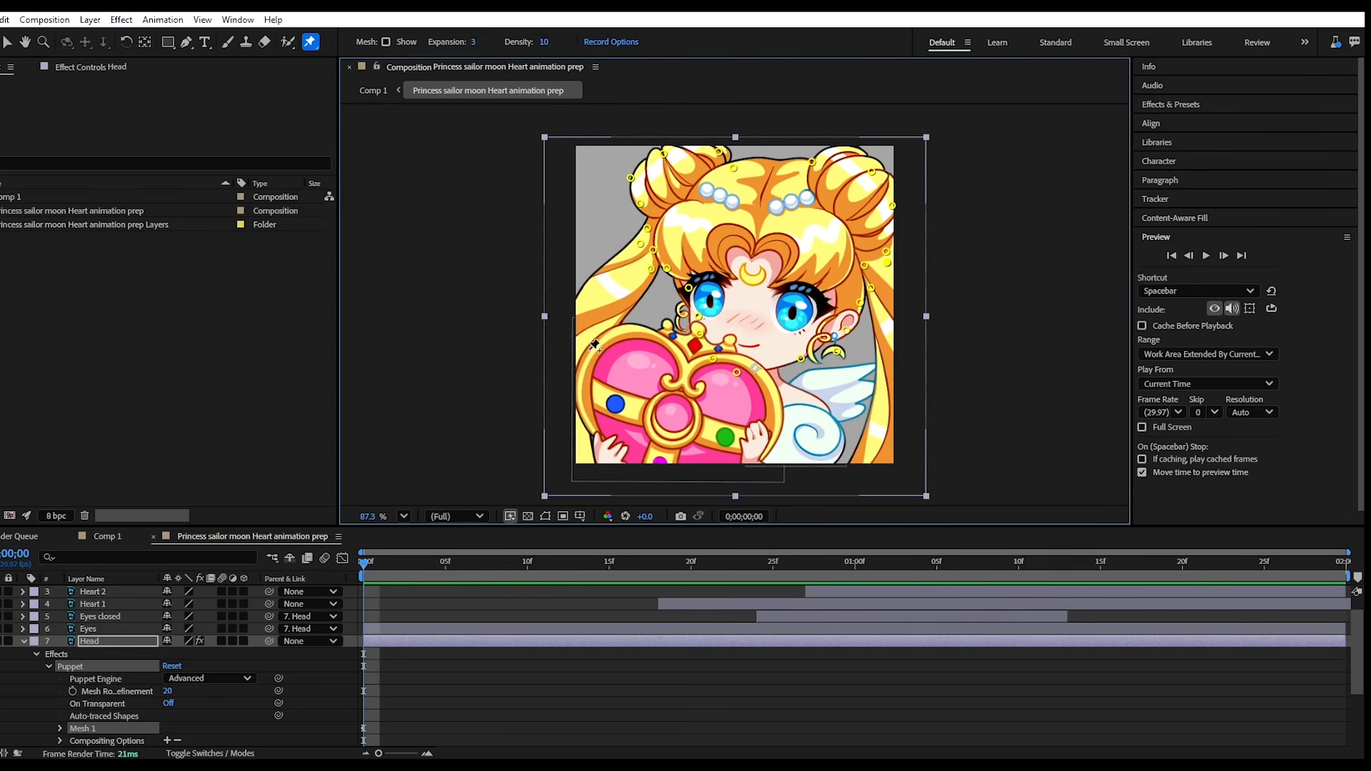
left_click(587, 428)
left_click(882, 444)
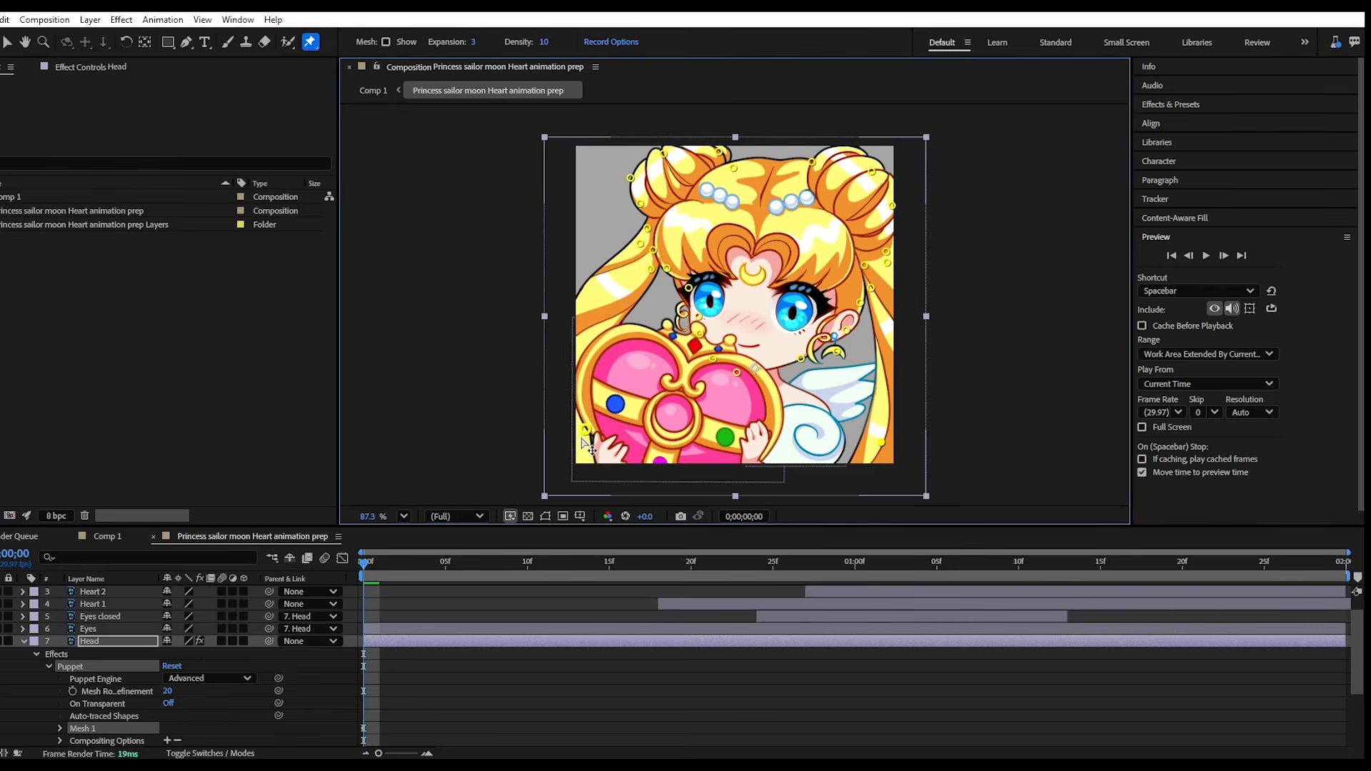
At 0;00;00;21, move the left ponytail's lower puppet pin outward past the canvas edge and scrub to check the sway.
left_click_drag(494, 561, 710, 575)
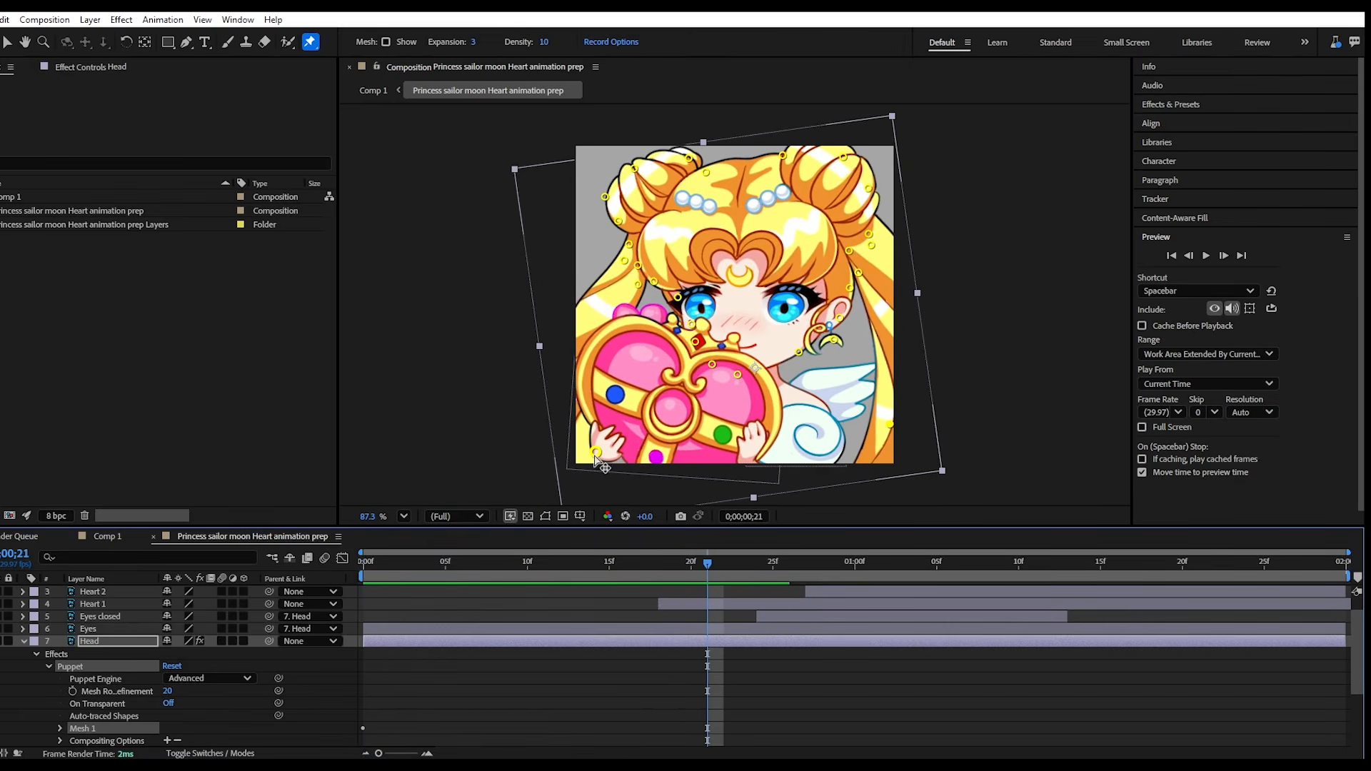
left_click_drag(597, 454, 565, 443)
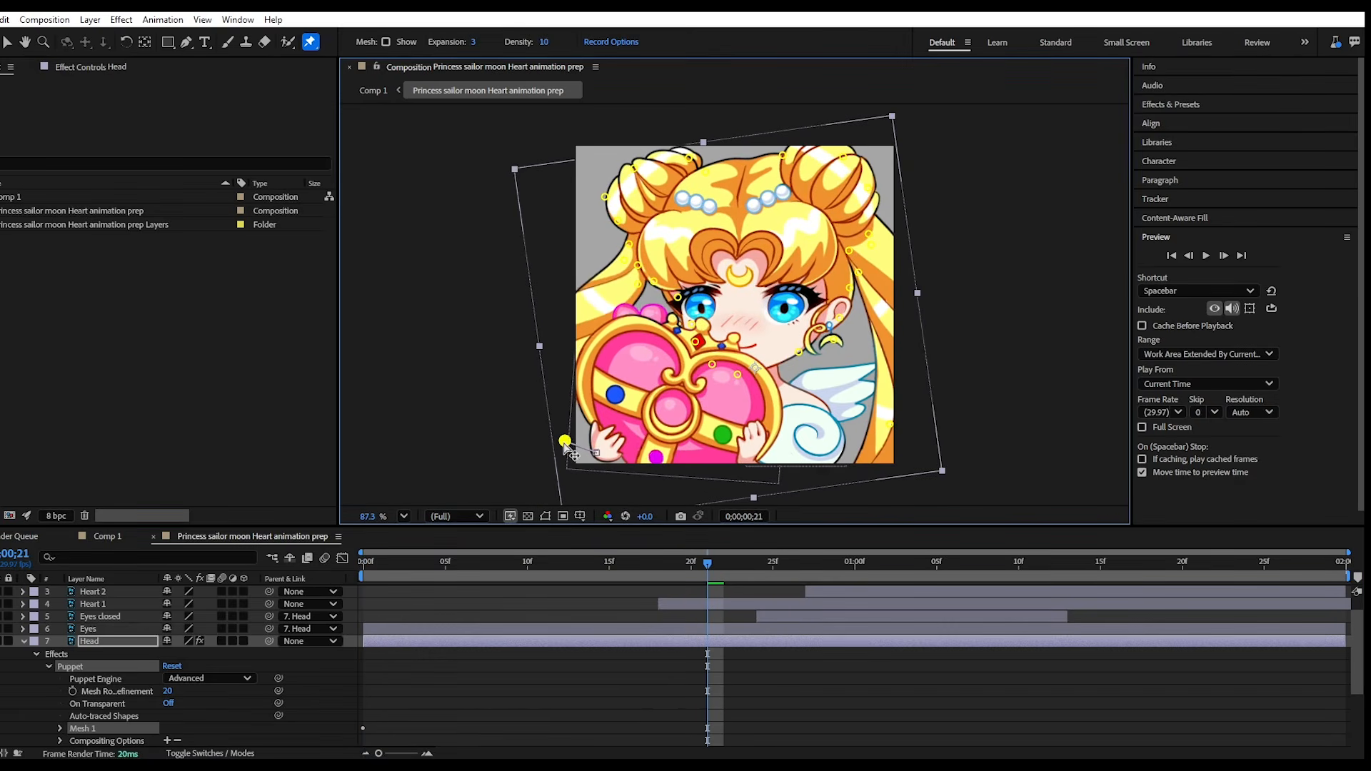
left_click(593, 562)
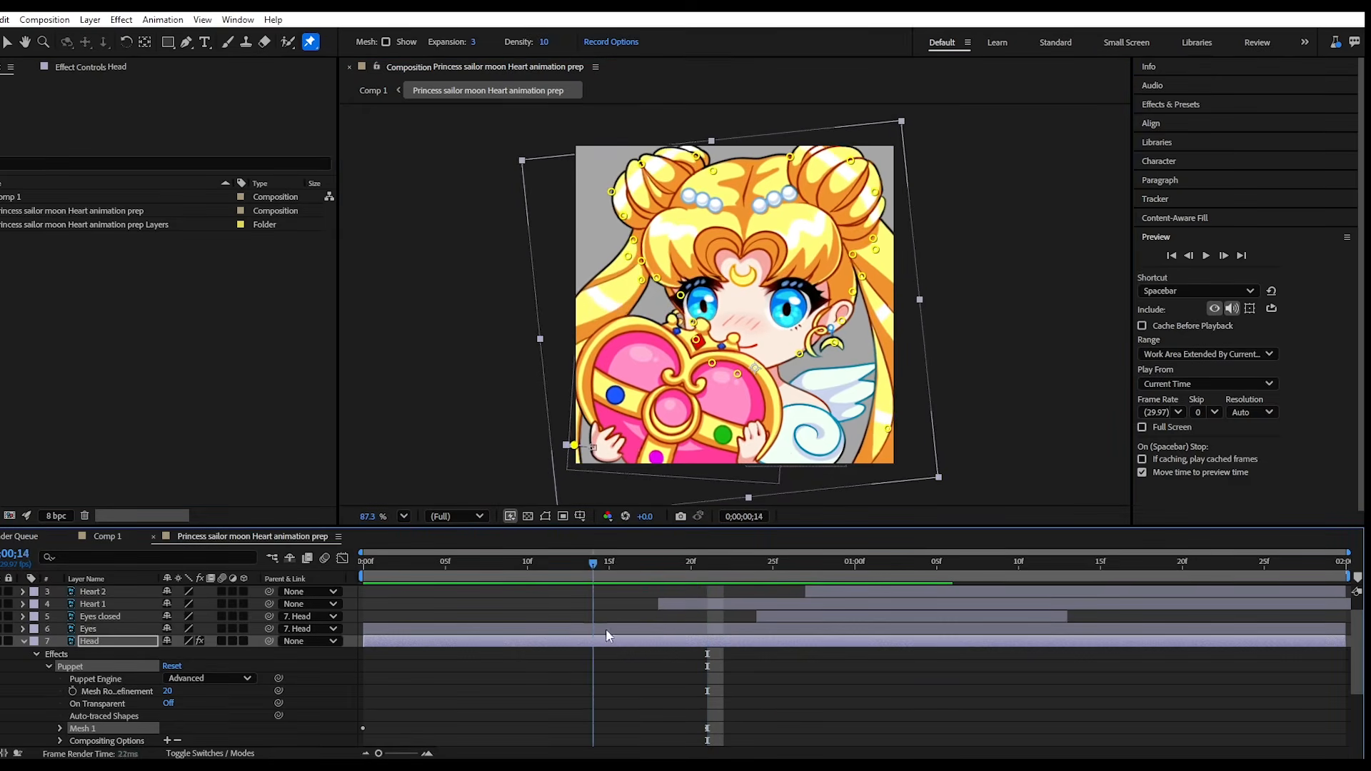
left_click_drag(606, 629, 715, 653)
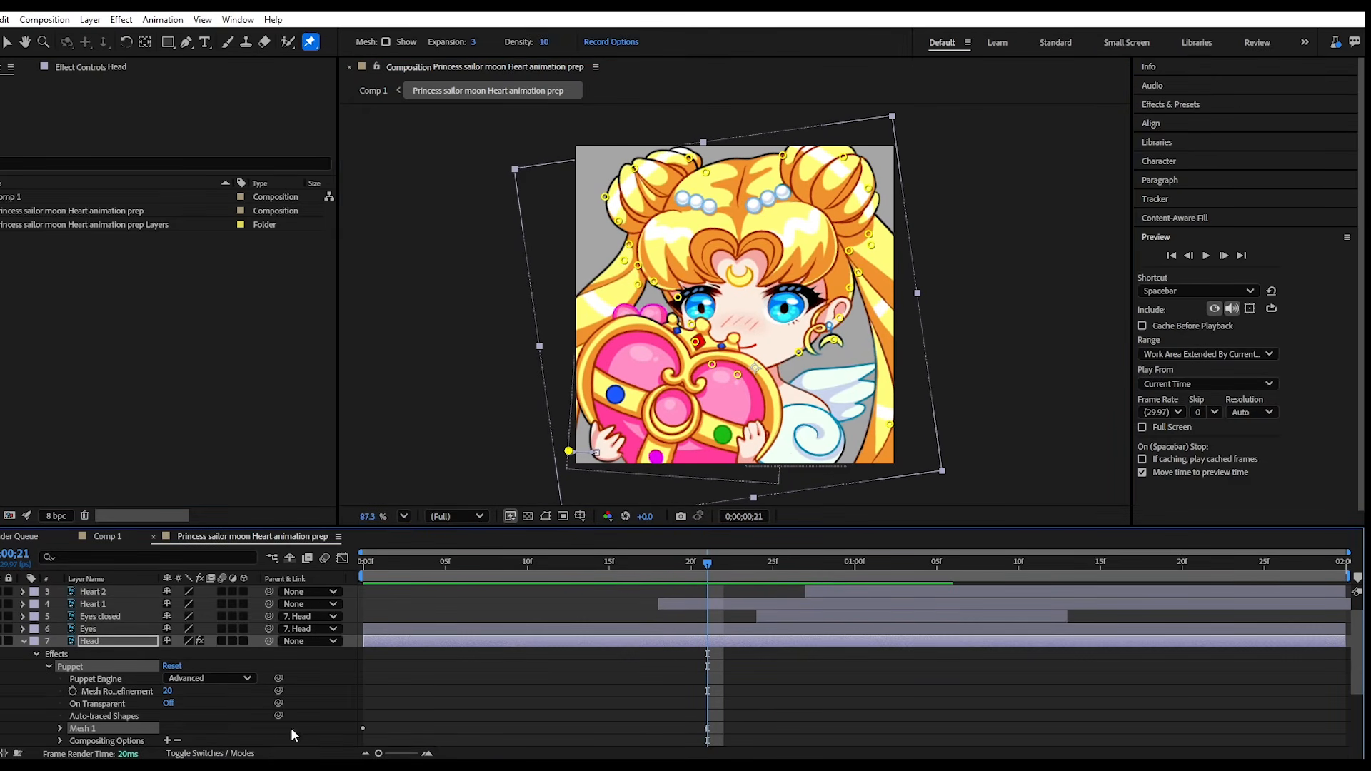
Inspect the Head layer's Puppet mesh properties and keyframes, and collapse the Puppet effect.
left_click(364, 729)
left_click(365, 727)
left_click(60, 728)
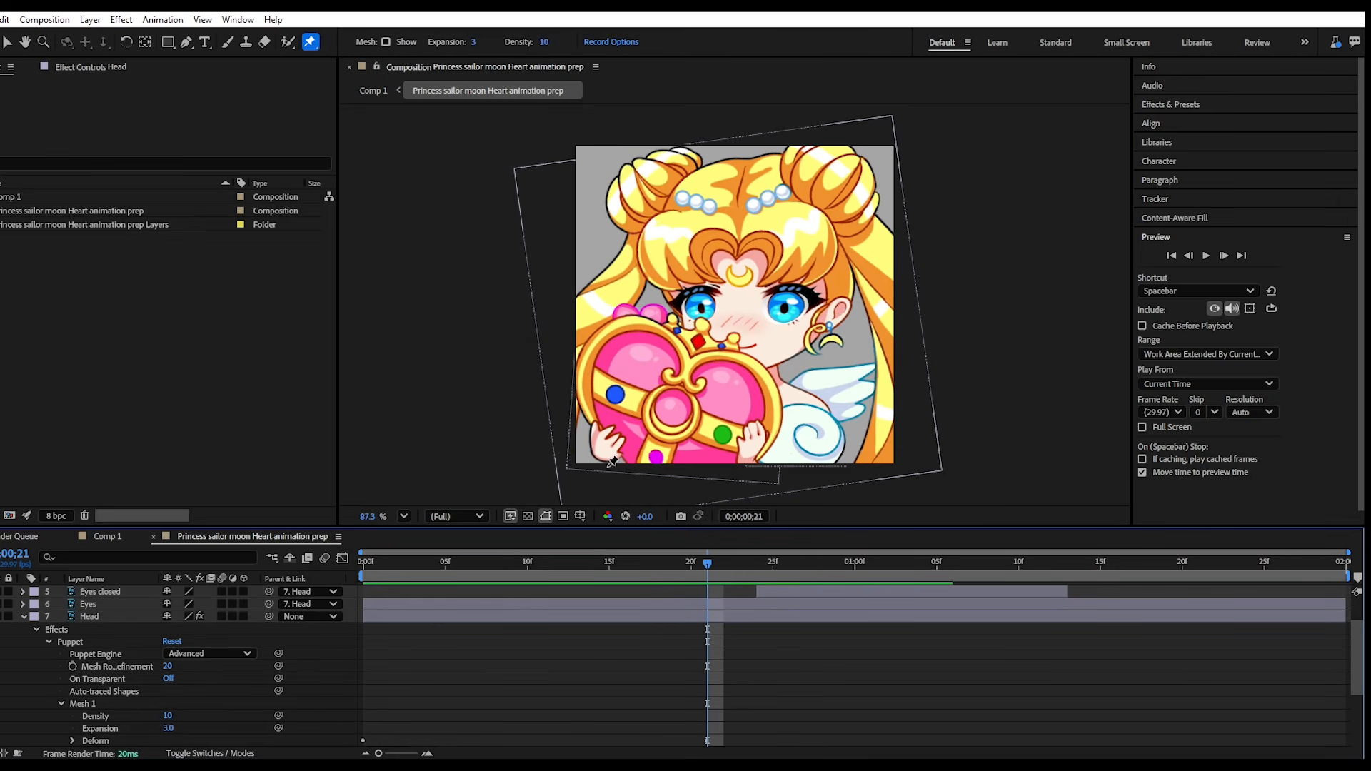
scroll(207, 678, "up", 2)
left_click(48, 641)
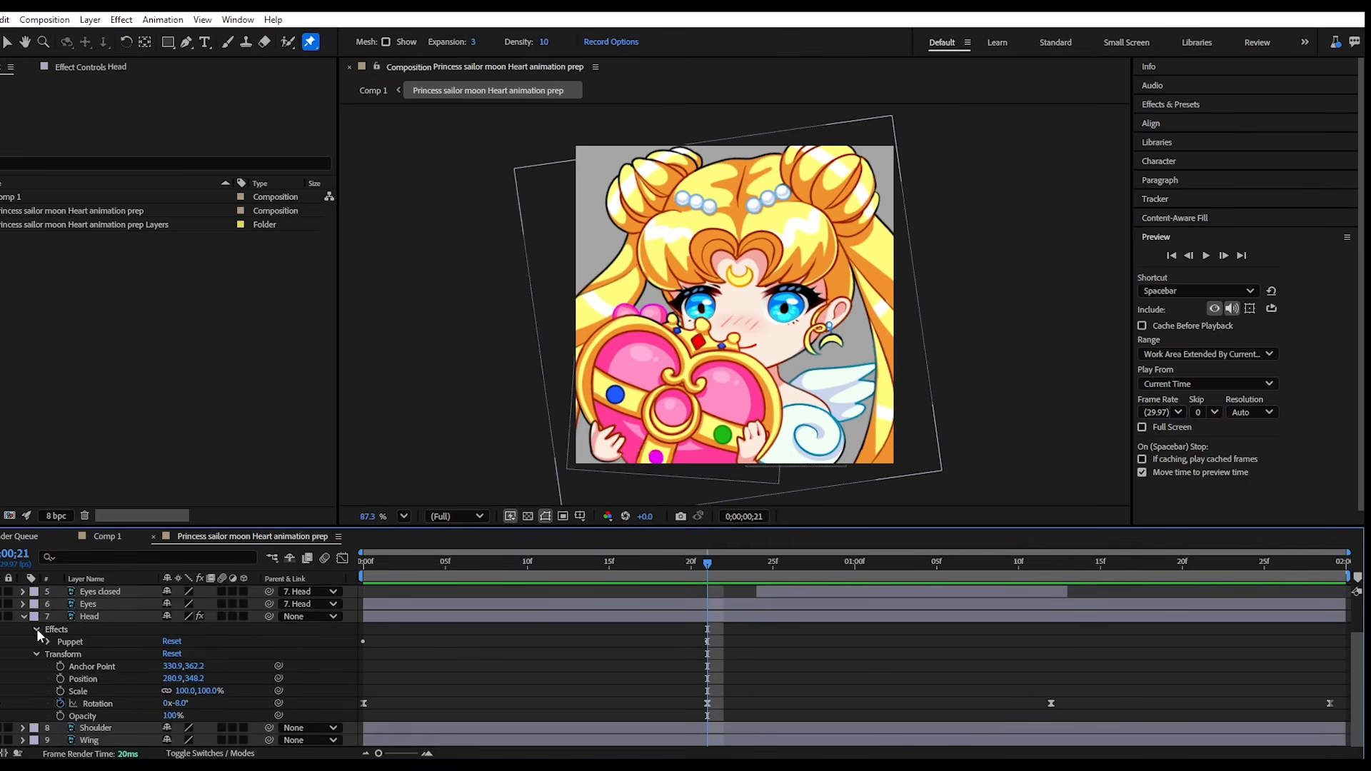
Expand the Head layer's Puppet effect down to the list of pins under Mesh 1's Deform group.
left_click(96, 615)
left_click(64, 642)
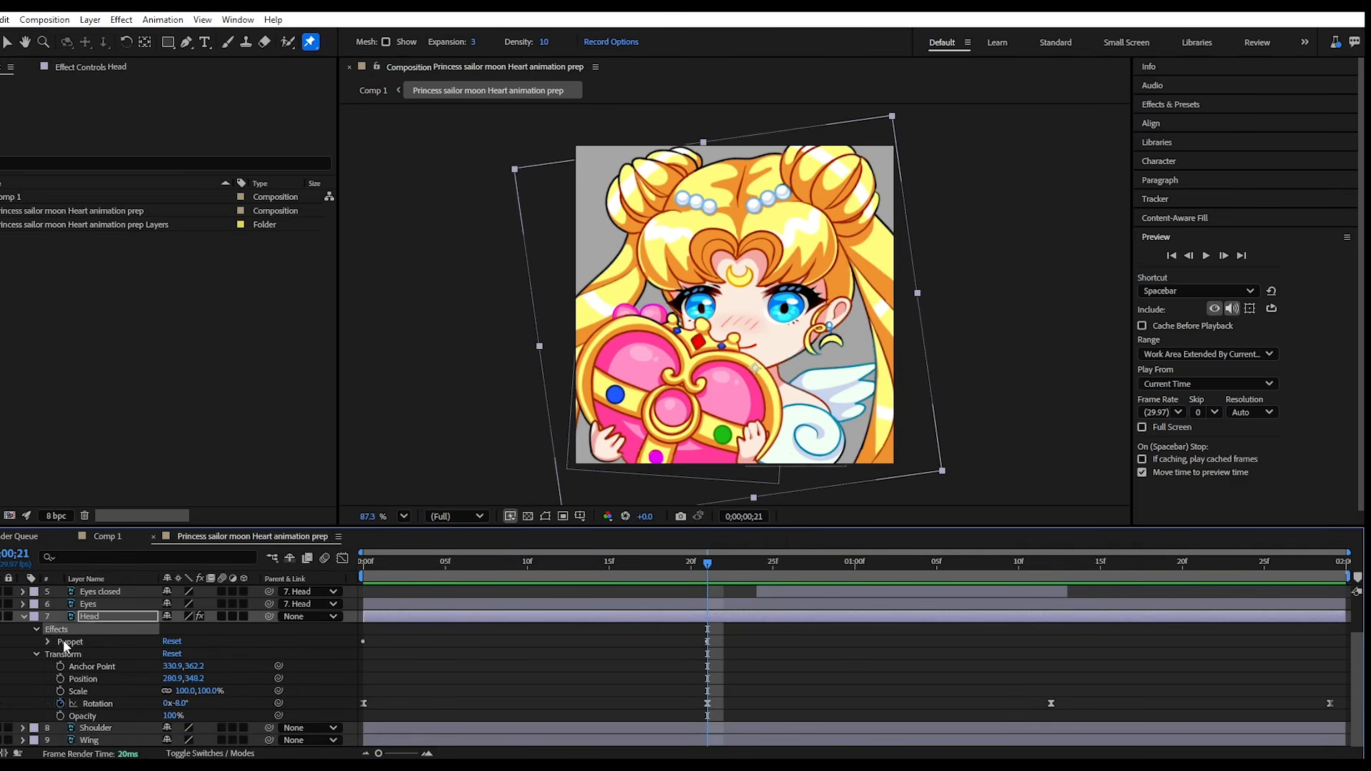
left_click(47, 641)
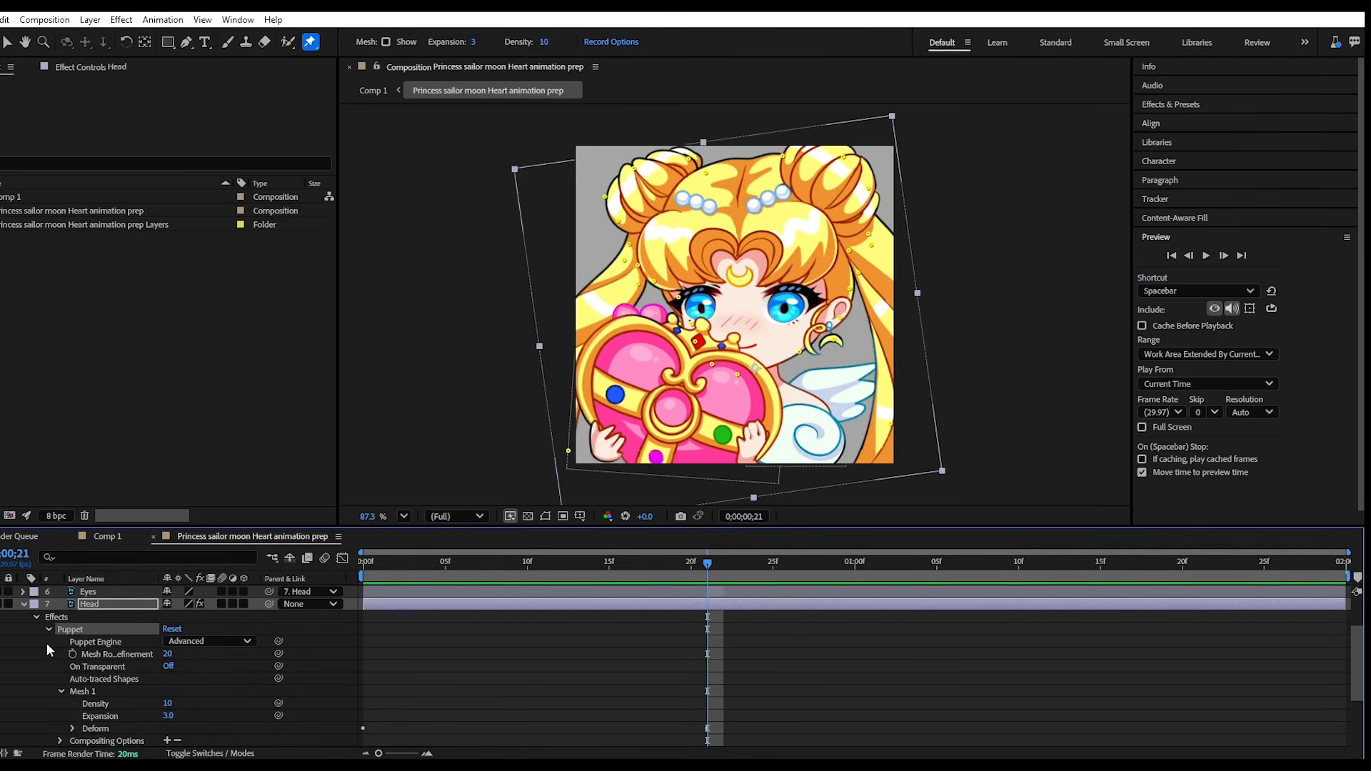
scroll(137, 695, "down", 1)
left_click(71, 691)
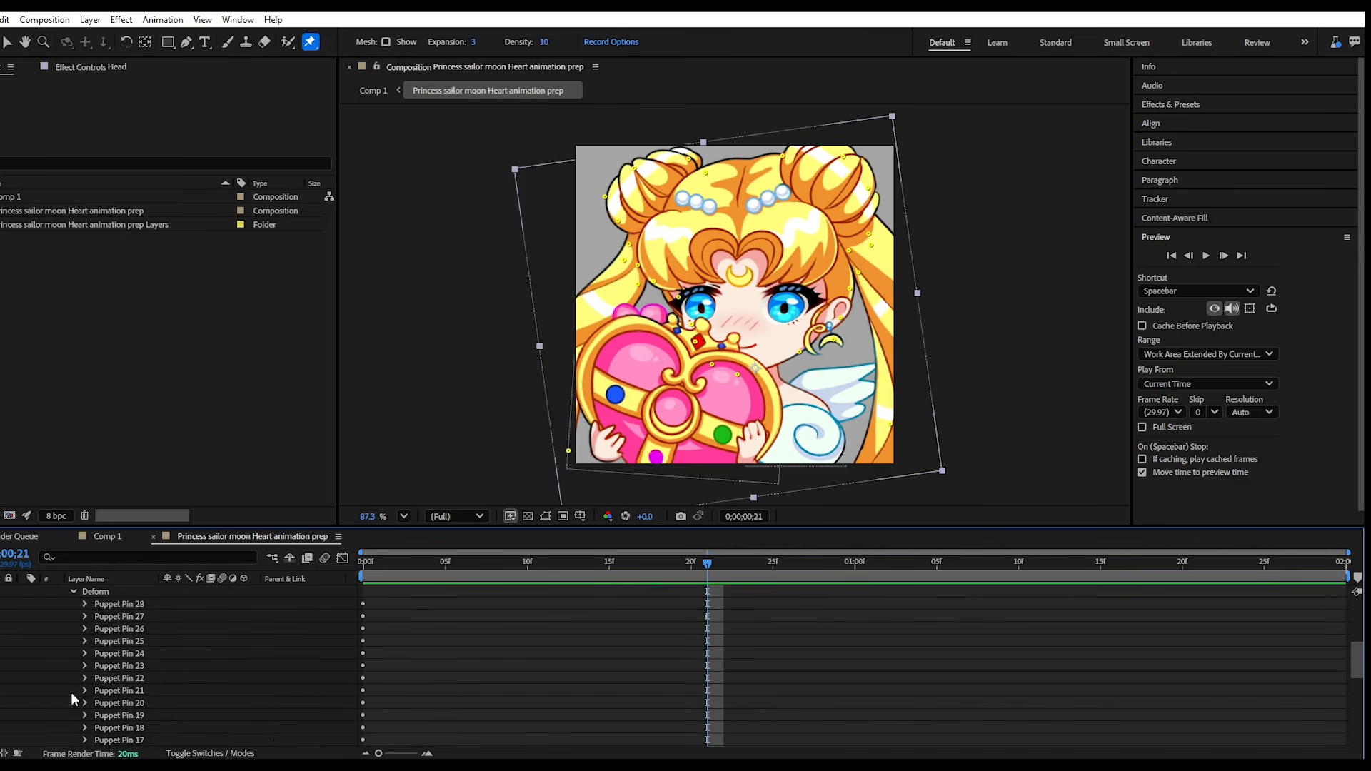
scroll(157, 658, "down", 2)
scroll(159, 661, "up", 3)
scroll(163, 667, "up", 1)
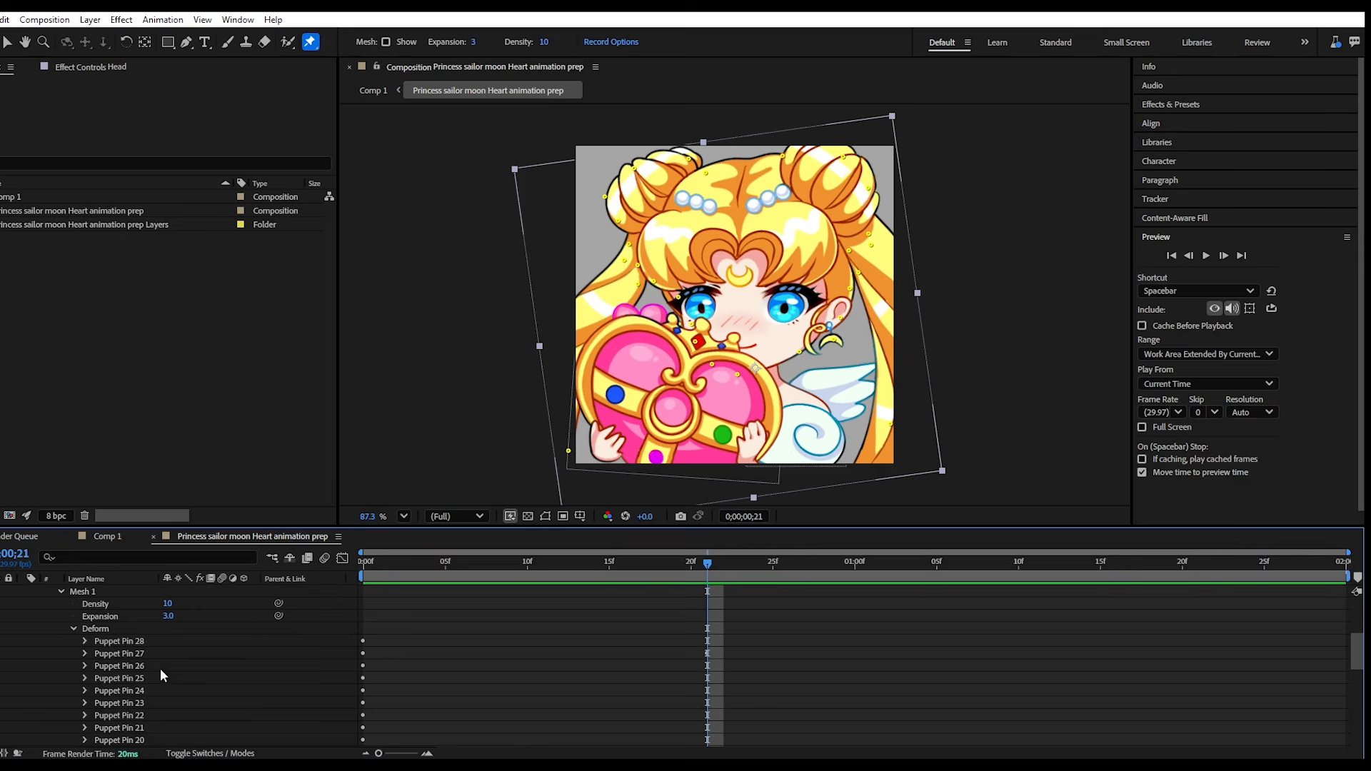
Identify the left ponytail's lower puppet pin in the Deform list and reveal its position keyframes.
left_click(113, 643)
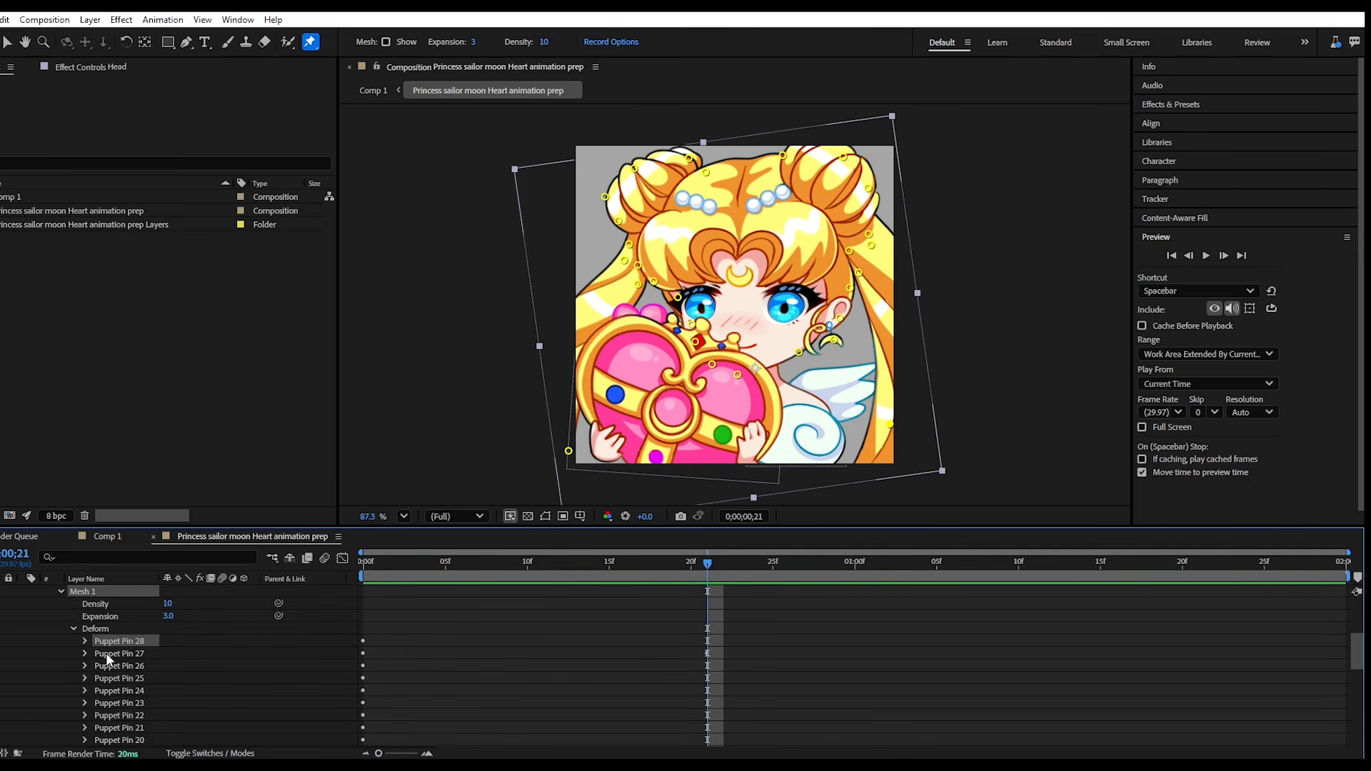
left_click(110, 654)
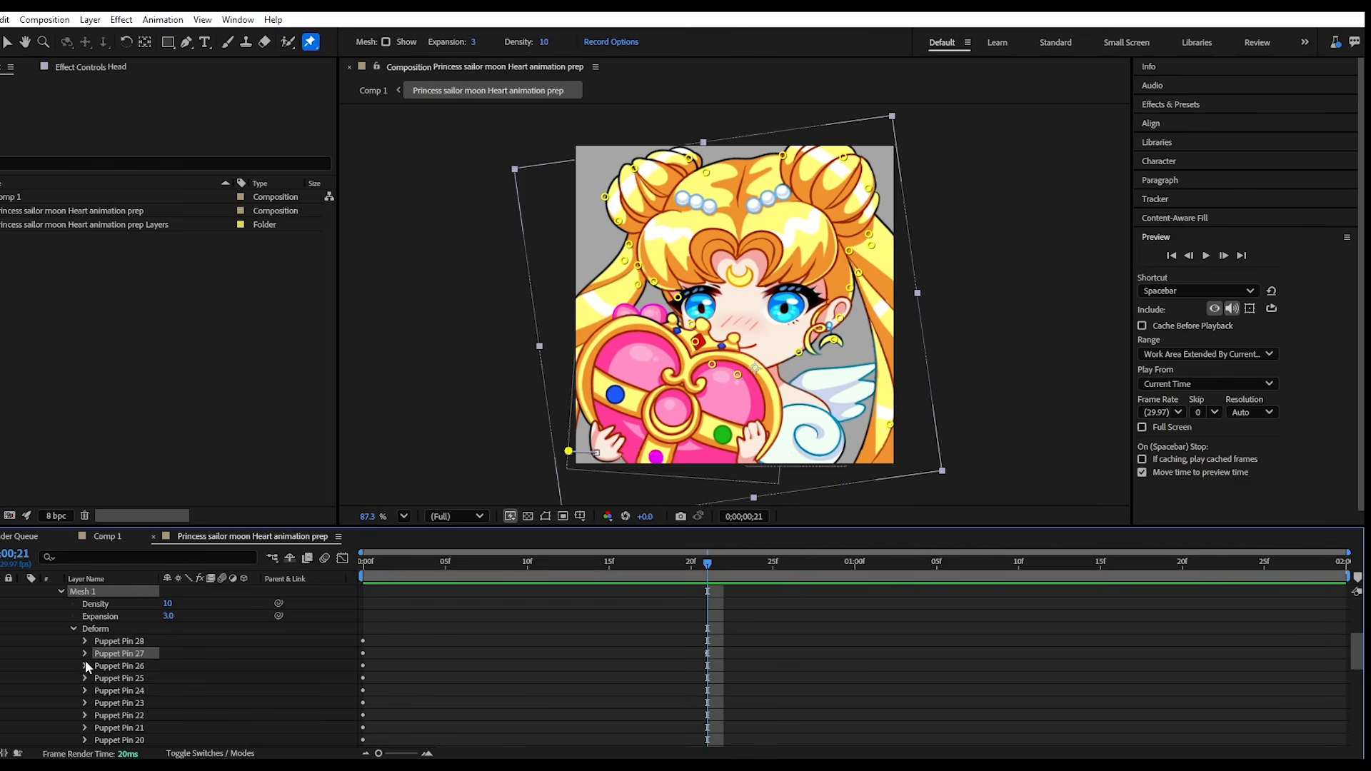
left_click(84, 654)
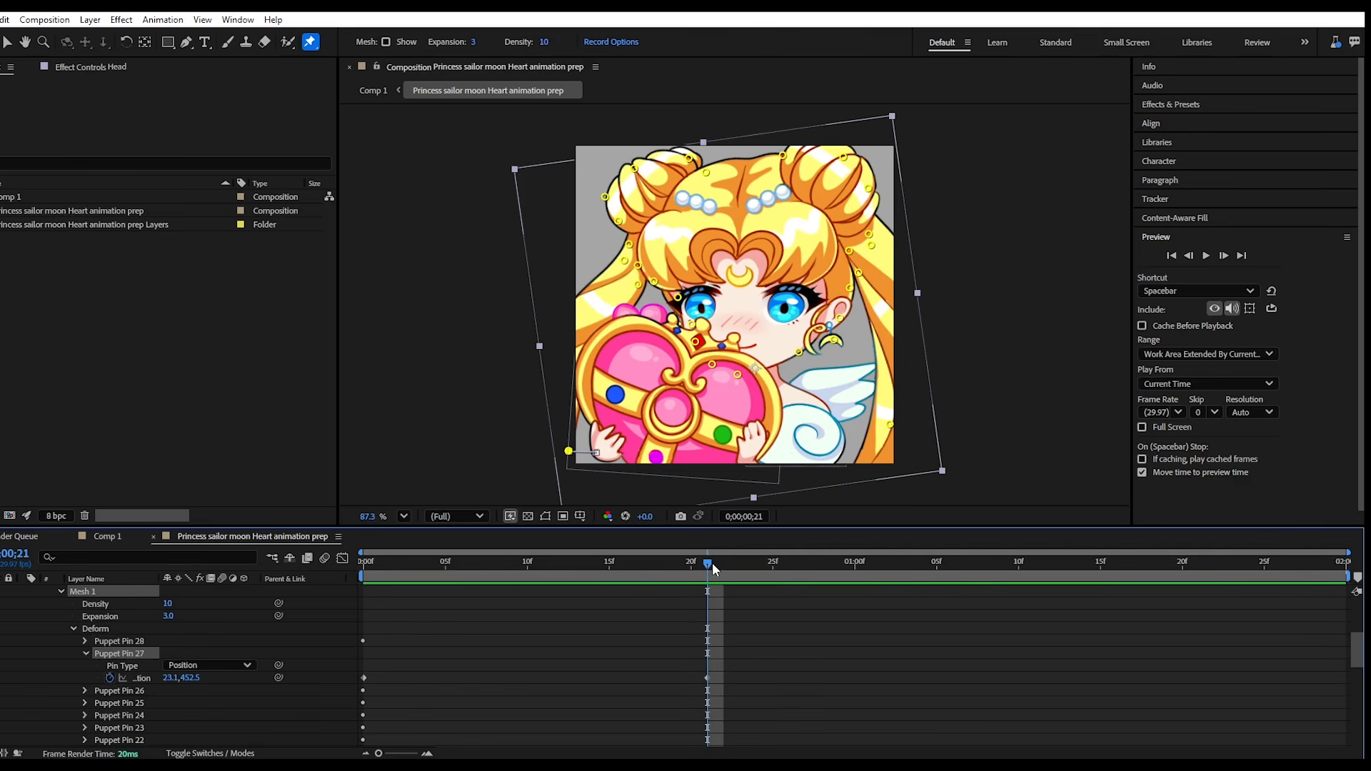
Copy the left ponytail pin's starting position keyframe to 0;00;01;29.
left_click_drag(713, 562, 430, 628)
left_click(363, 678)
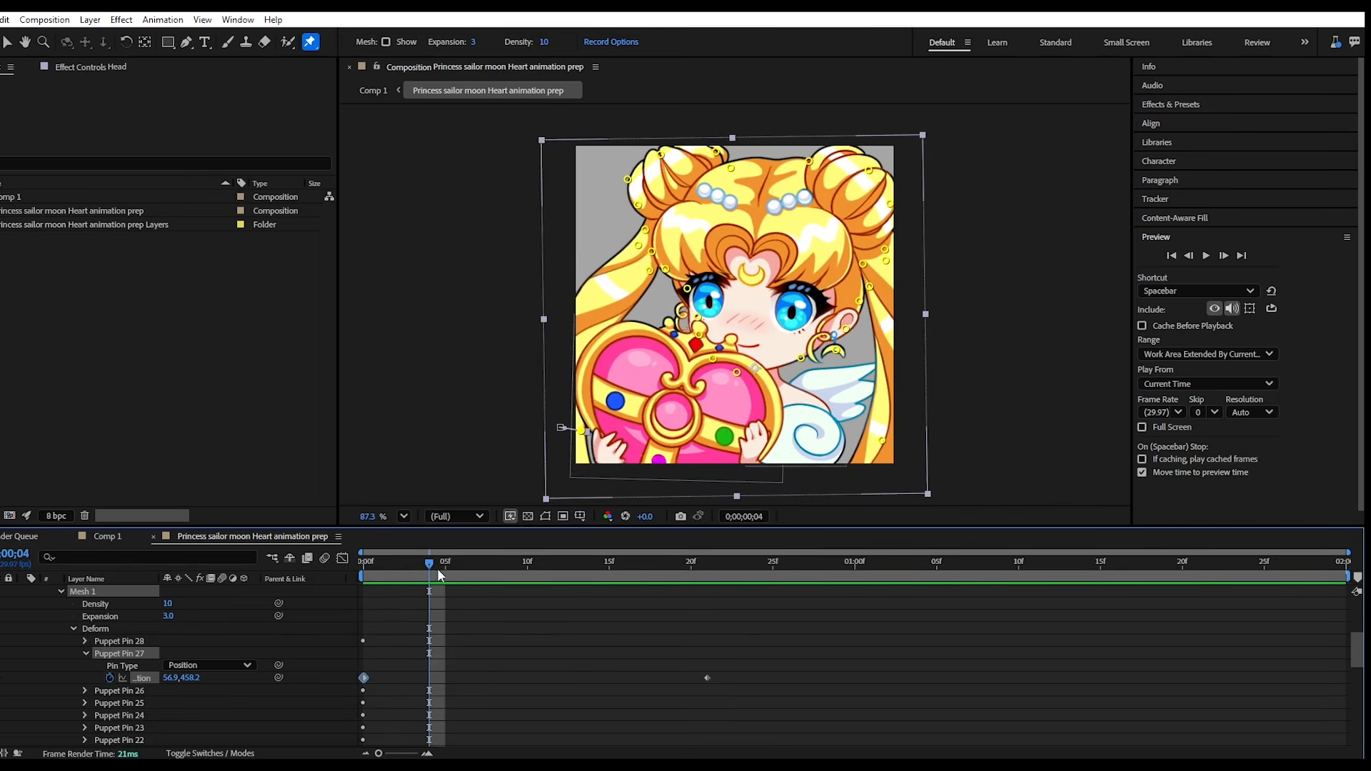
left_click_drag(437, 569, 1336, 591)
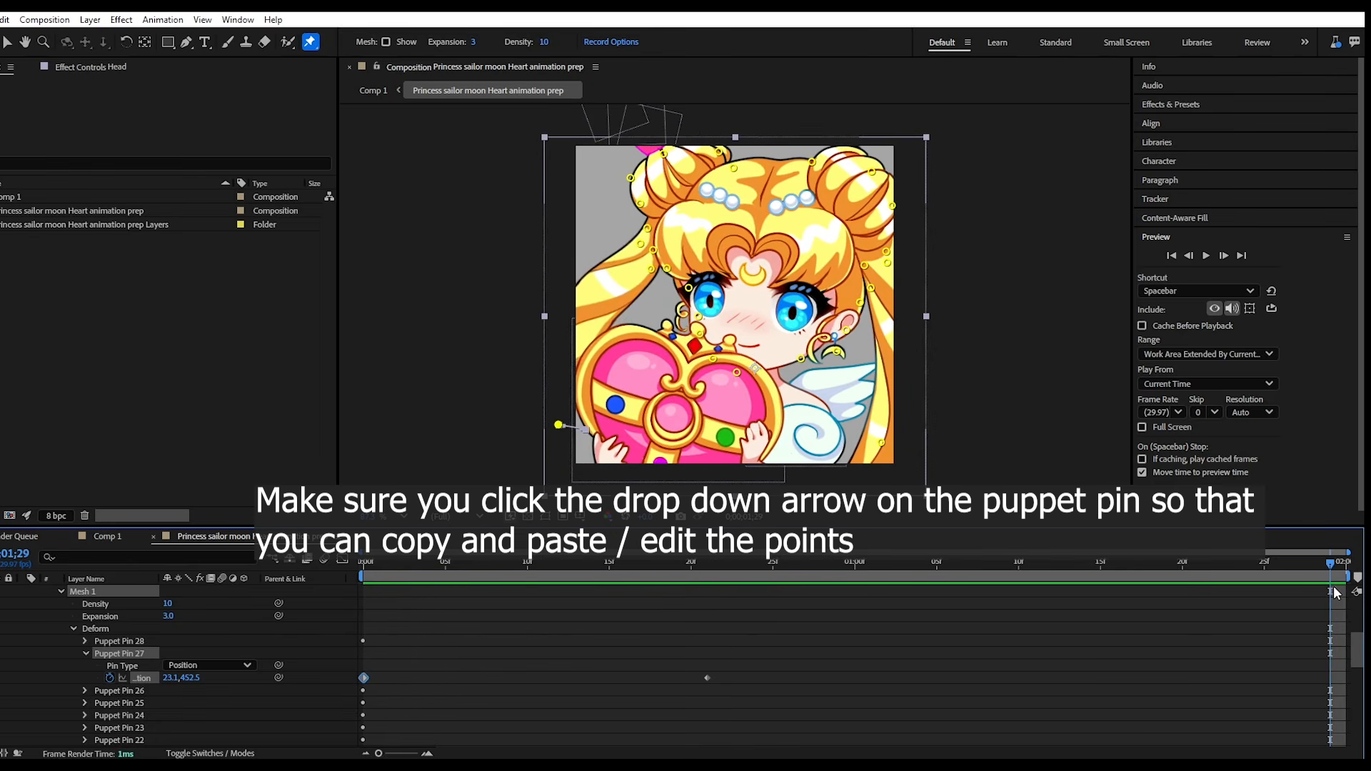
key("ctrl+v")
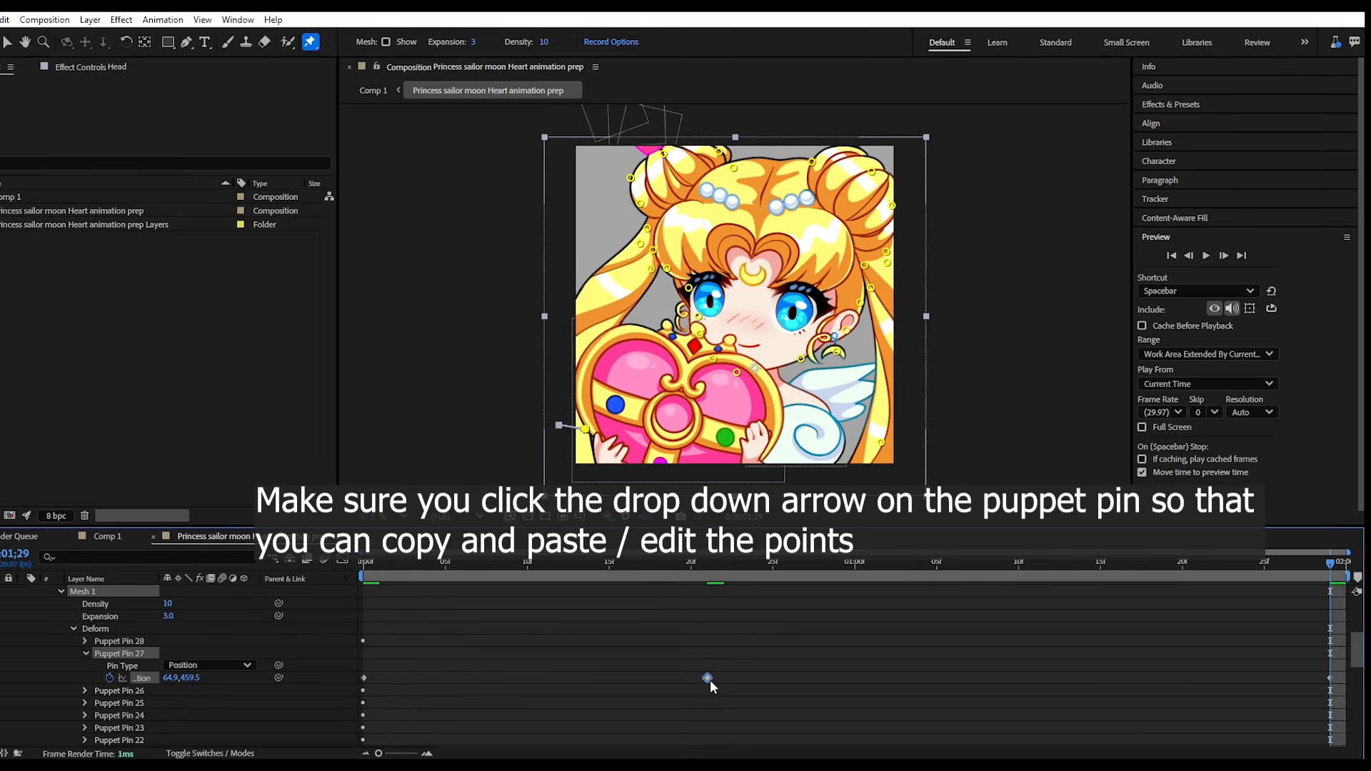
Copy the left ponytail pin's 0;00;00;21 keyframe to about 0;00;01;16, ease both outward-sway keyframes and preview the motion.
mouse_move(771, 570)
left_mouse_down()
mouse_move(1117, 565)
mouse_move(773, 563)
left_mouse_up()
key("ctrl+v")
left_click_drag(696, 590, 276, 635)
key("space")
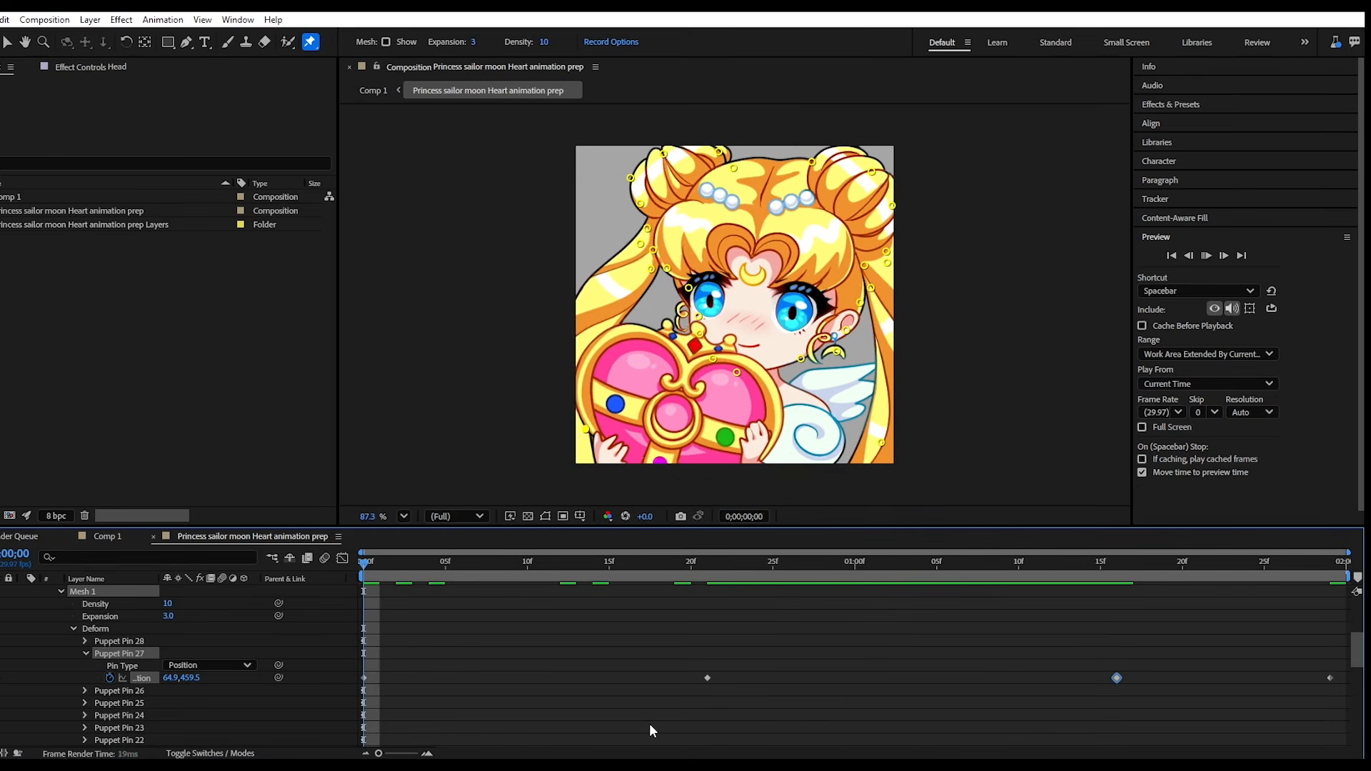
key("space")
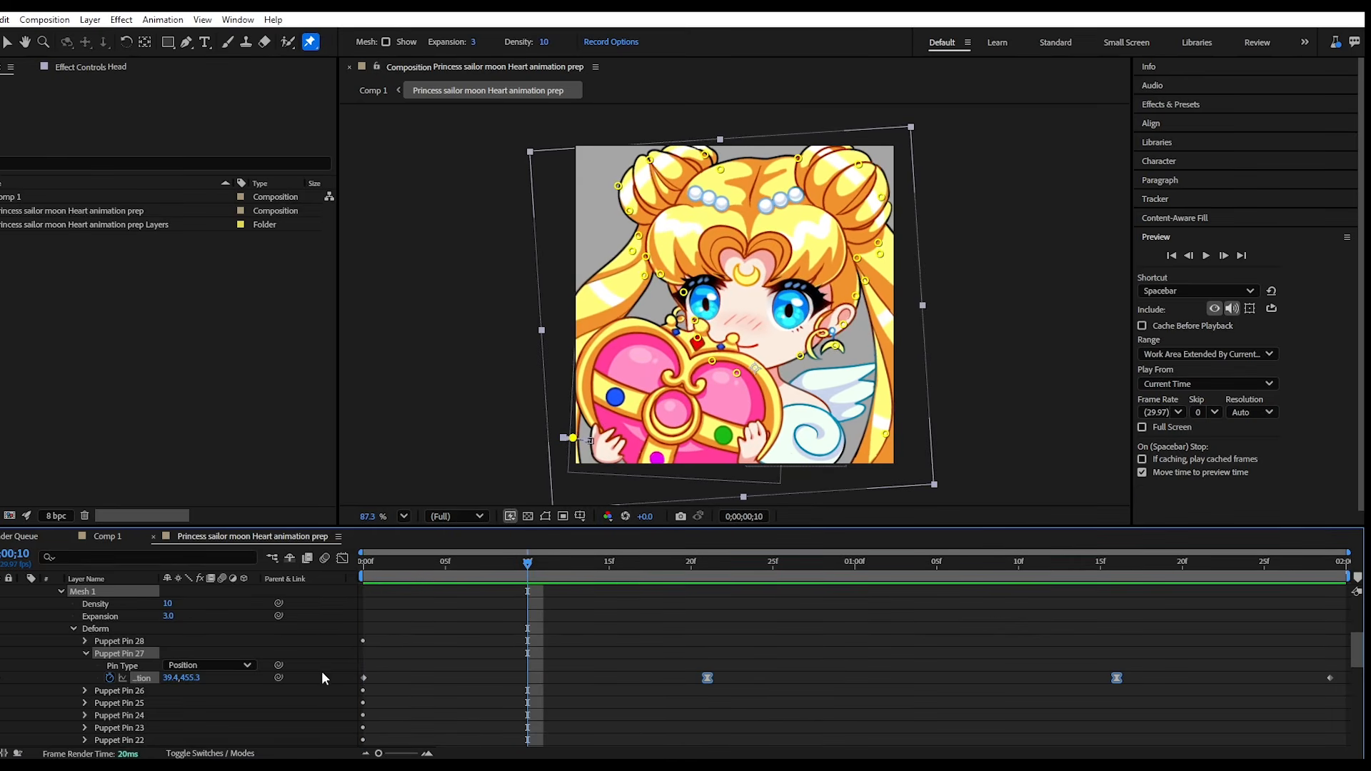
Collapse the left ponytail's pin, reveal the right ponytail lower pin's position property and go to 0;00;00;21.
left_click(85, 654)
left_click(85, 641)
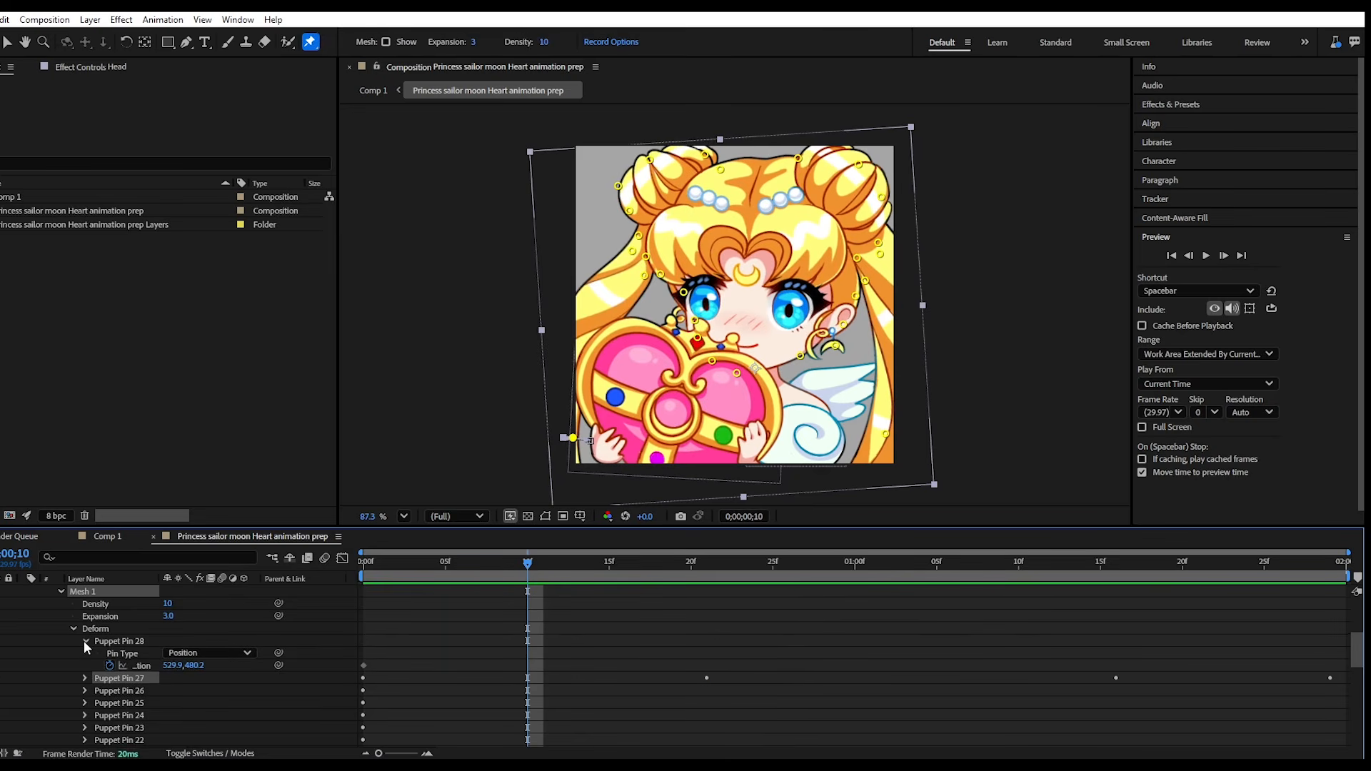
left_click_drag(539, 557, 316, 593)
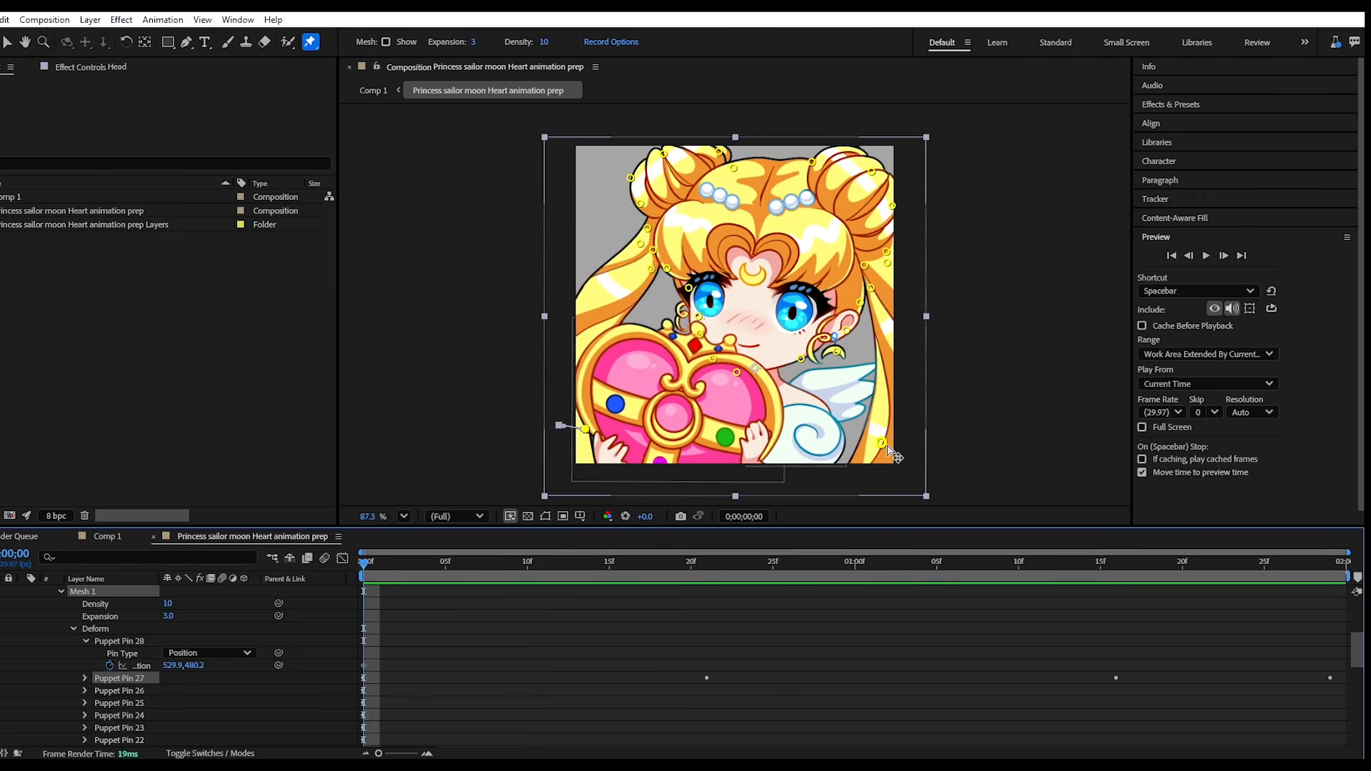
left_click_drag(457, 571, 707, 625)
Try to move the right ponytail's lower puppet pin inward at 0;00;00;21.
key("ctrl+v")
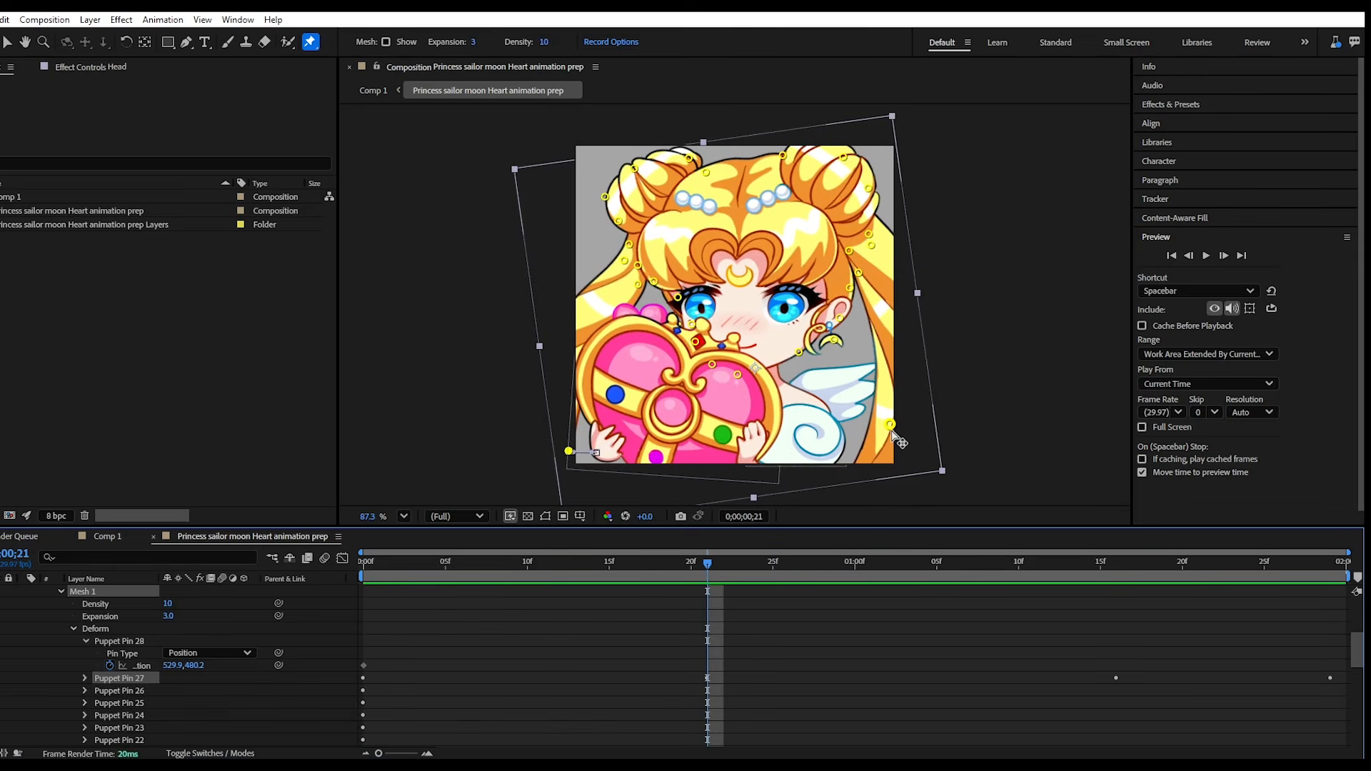
mouse_move(893, 430)
left_mouse_down()
mouse_move(920, 444)
mouse_move(968, 421)
mouse_move(872, 464)
mouse_move(870, 441)
left_mouse_up()
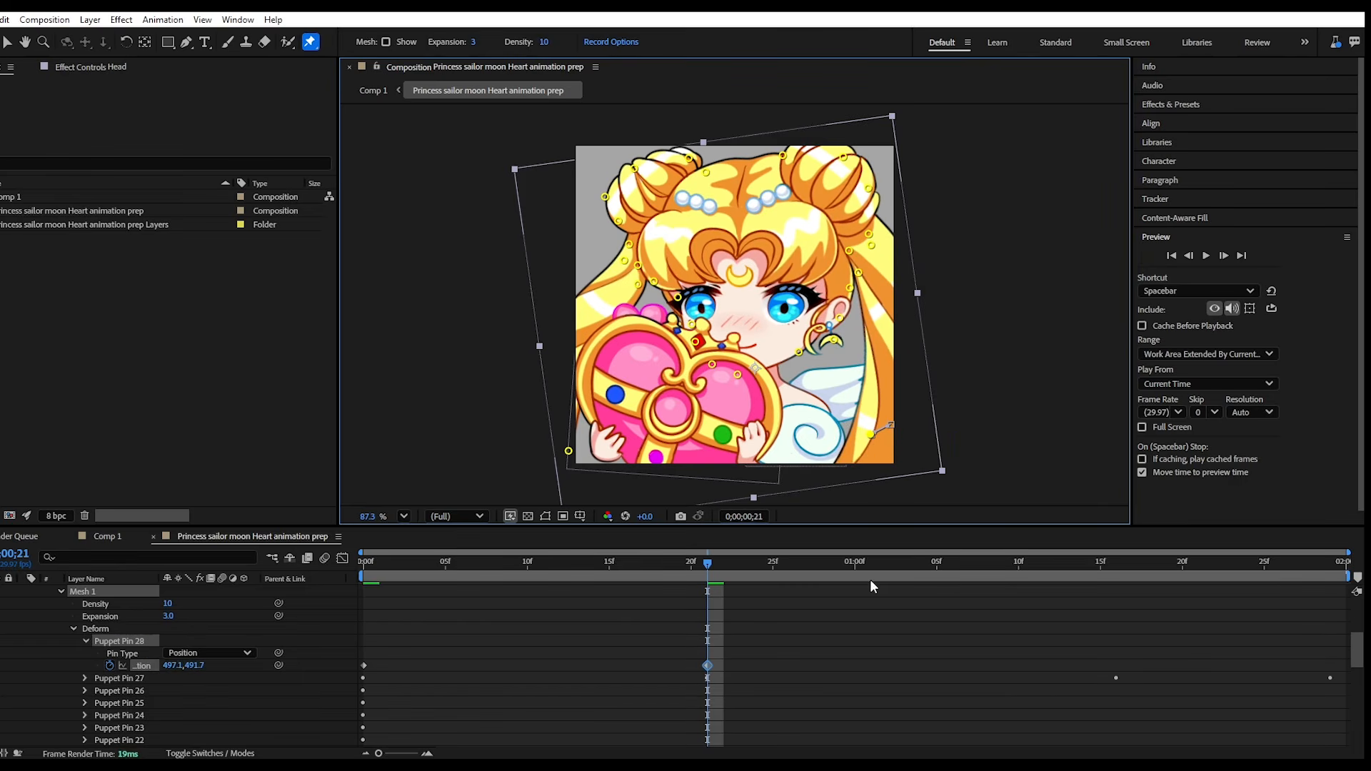
mouse_move(707, 568)
left_mouse_down()
mouse_move(631, 572)
mouse_move(259, 654)
mouse_move(642, 654)
mouse_move(500, 670)
mouse_move(867, 619)
mouse_move(825, 584)
mouse_move(707, 568)
mouse_move(809, 574)
mouse_move(712, 594)
left_mouse_up()
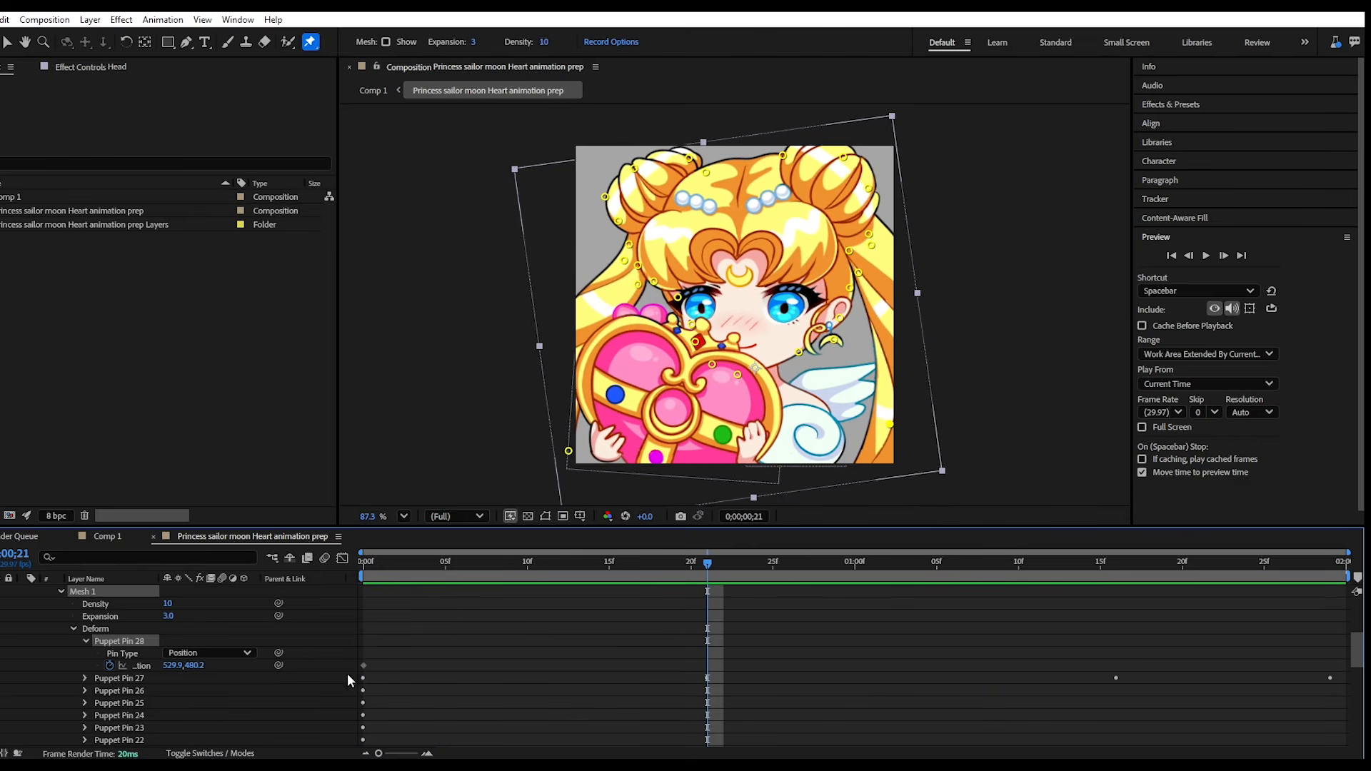
Keyframe the right ponytail's lower pin swinging outward at 0;00;00;21, back inward at 0;00;01;03 and outward again at 0;00;01;08.
left_click_drag(891, 425, 915, 418)
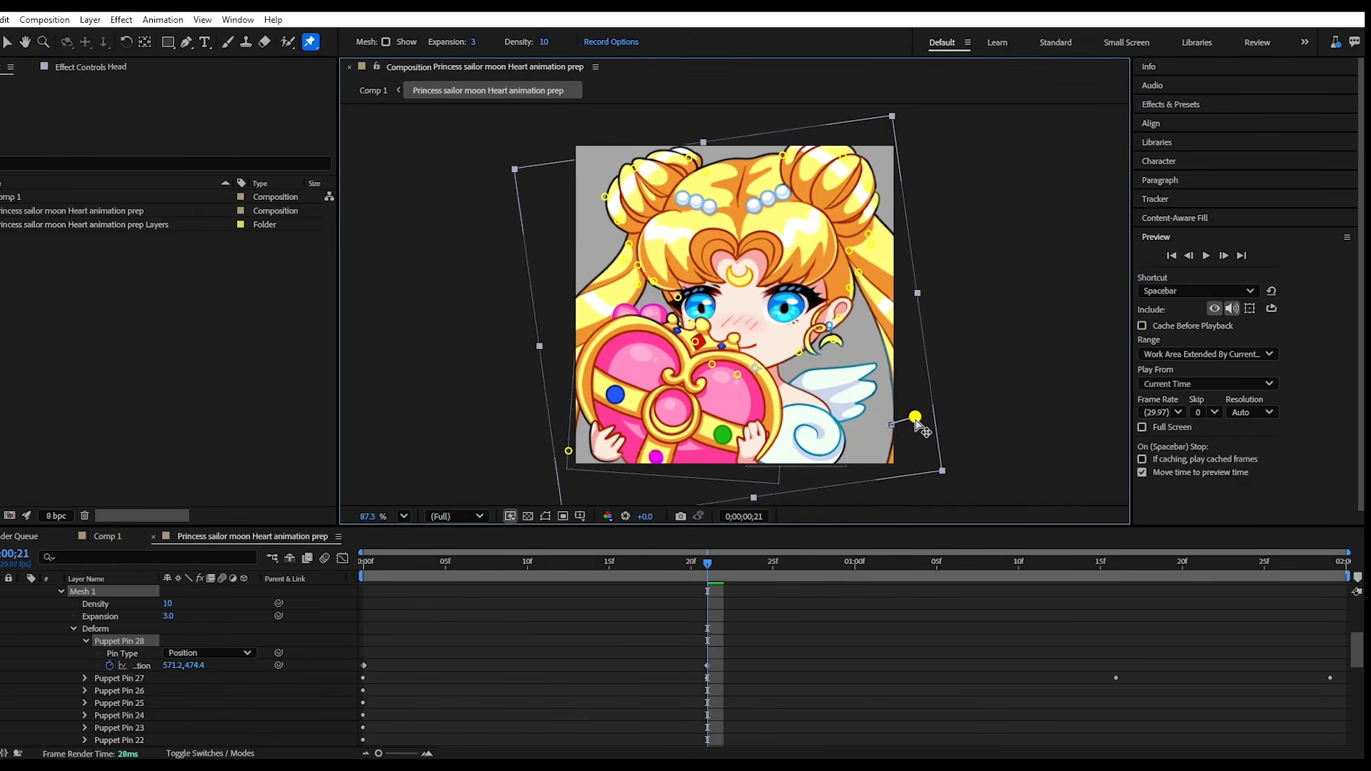
left_click_drag(723, 571, 905, 567)
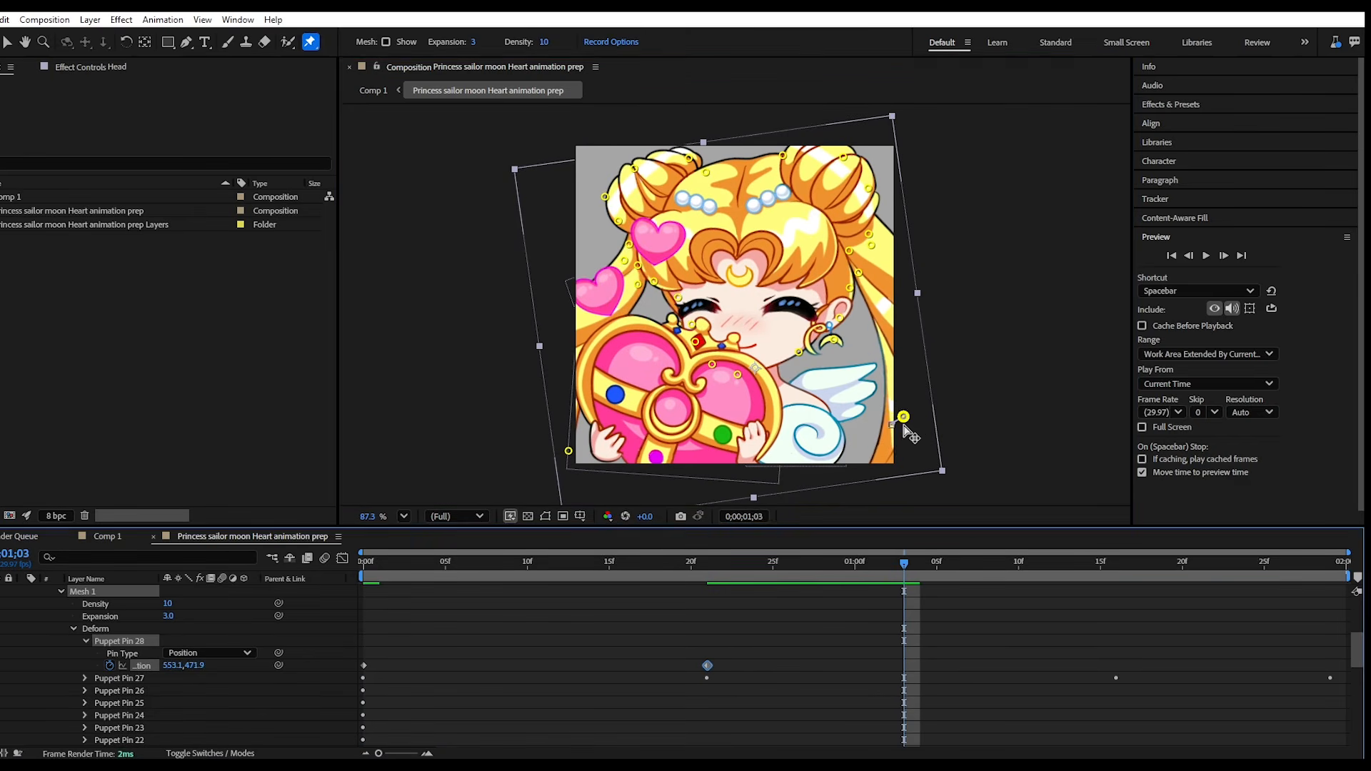
left_click_drag(905, 417, 891, 423)
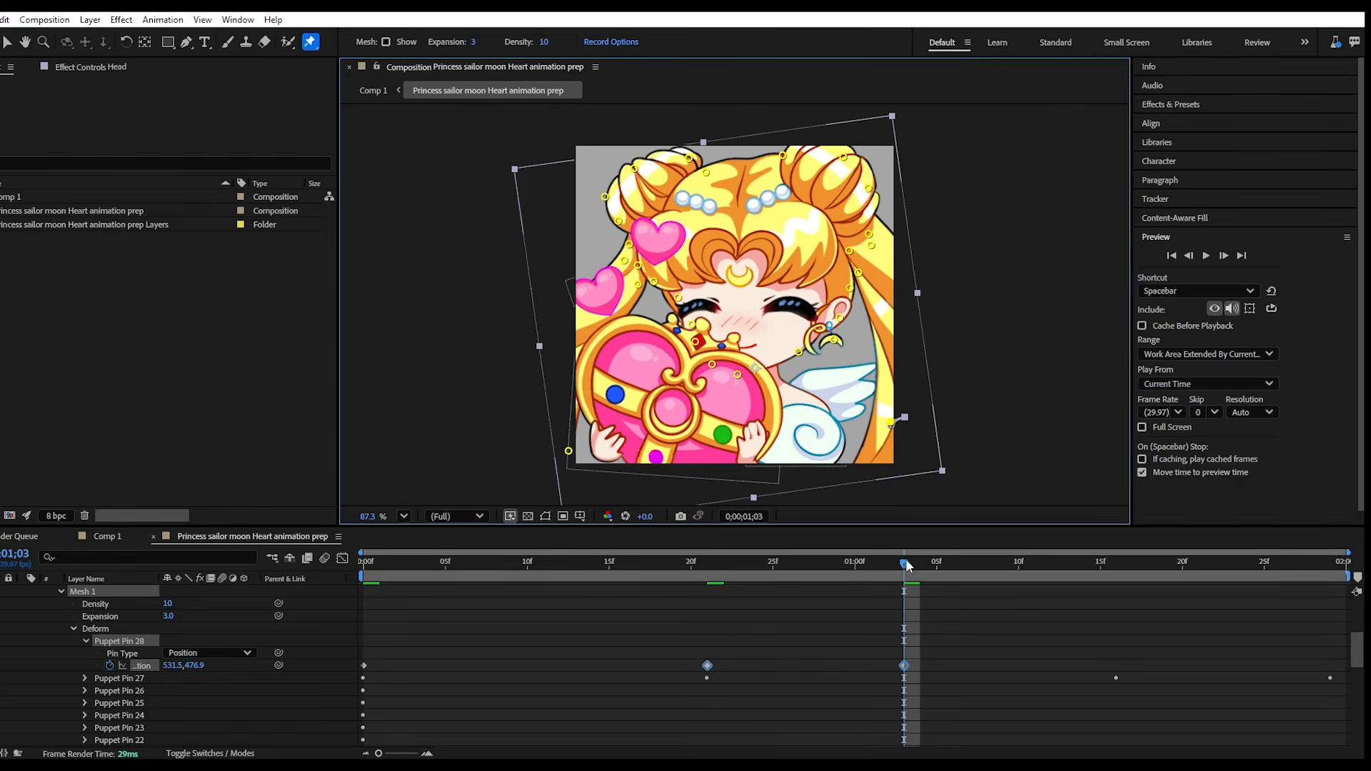
left_click_drag(906, 566, 985, 567)
left_click_drag(892, 424, 903, 418)
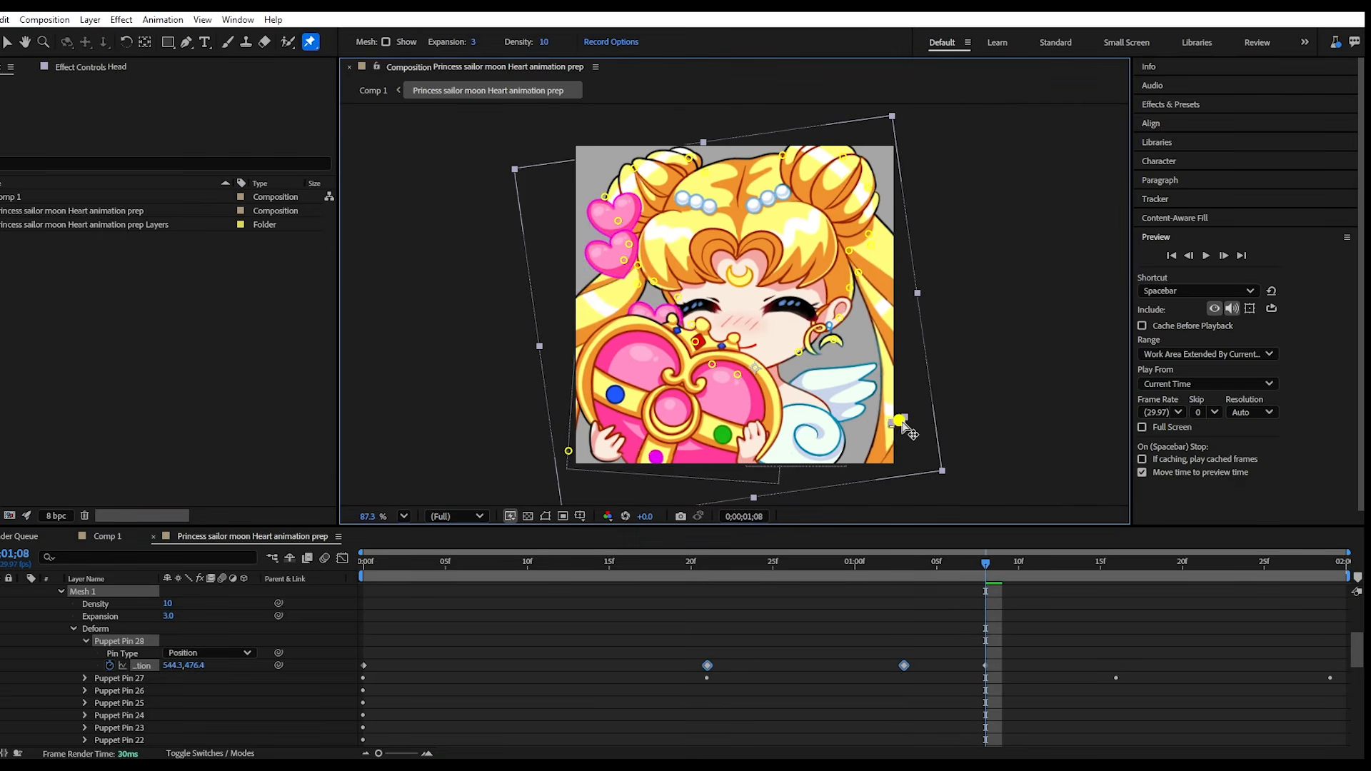
Copy the right ponytail pin's first keyframe to 0;00;01;29, retime the second outward keyframe to 0;00;01;15, ease the keyframes and preview.
left_click_drag(988, 567, 1330, 566)
left_click(363, 666)
key("ctrl+c")
key("ctrl+v")
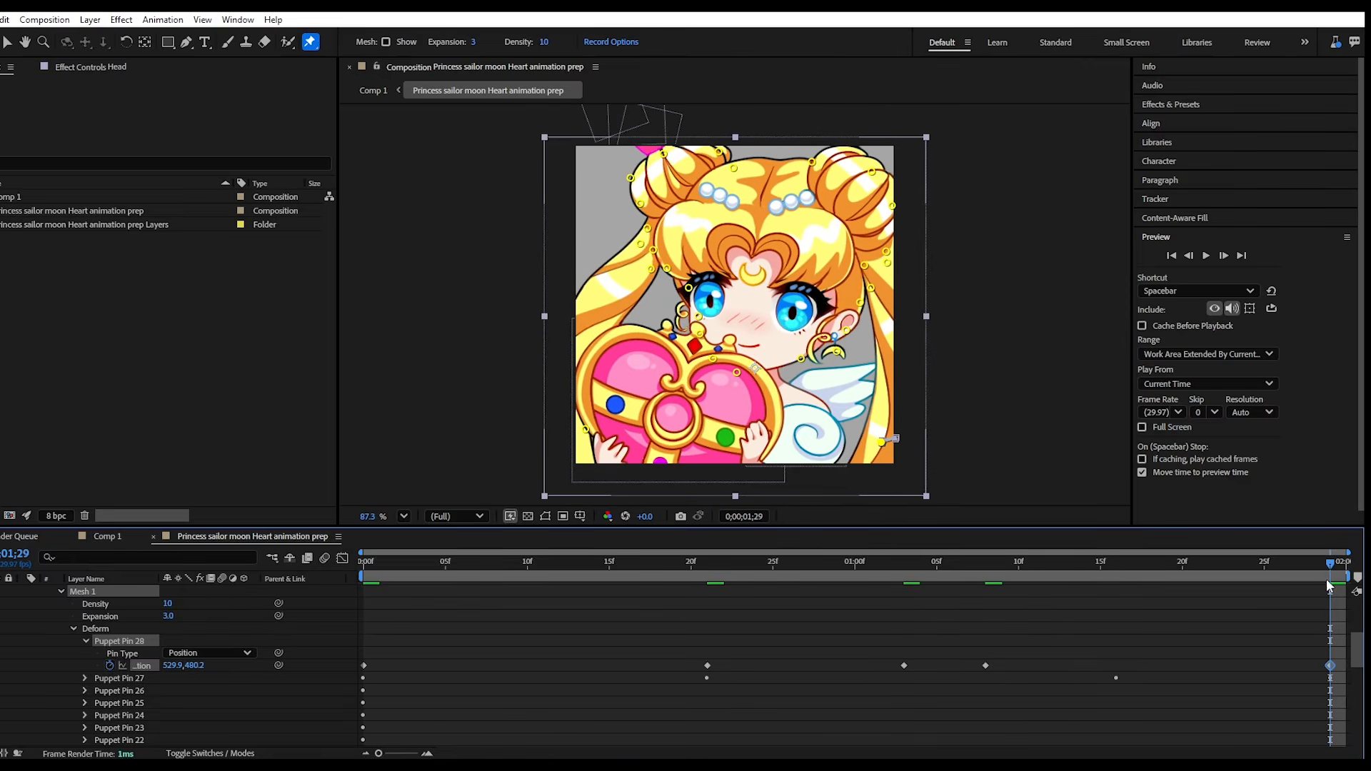
key("space")
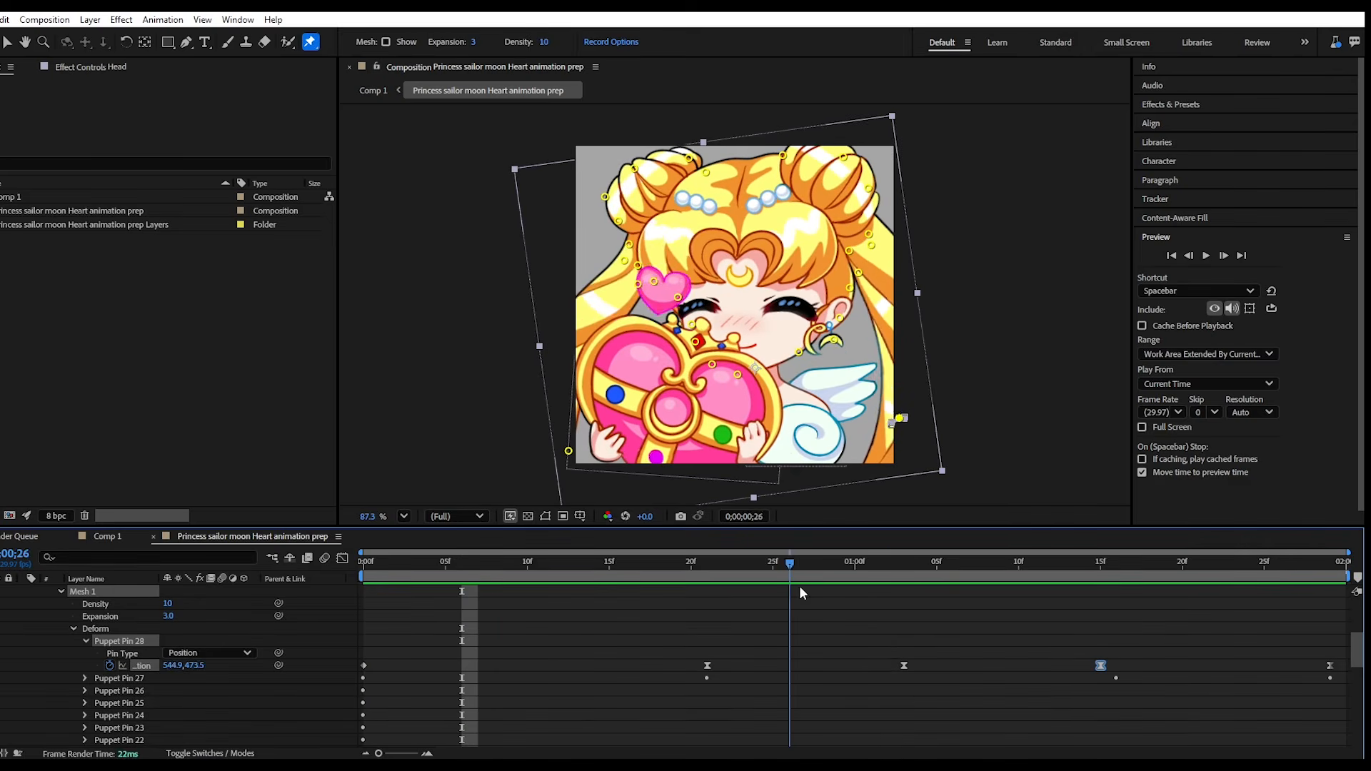
Soften the right ponytail's sway by moving its lower pin inward at 0;00;00;21 and 0;00;01;15, and preview the result.
left_click_drag(799, 587, 704, 640)
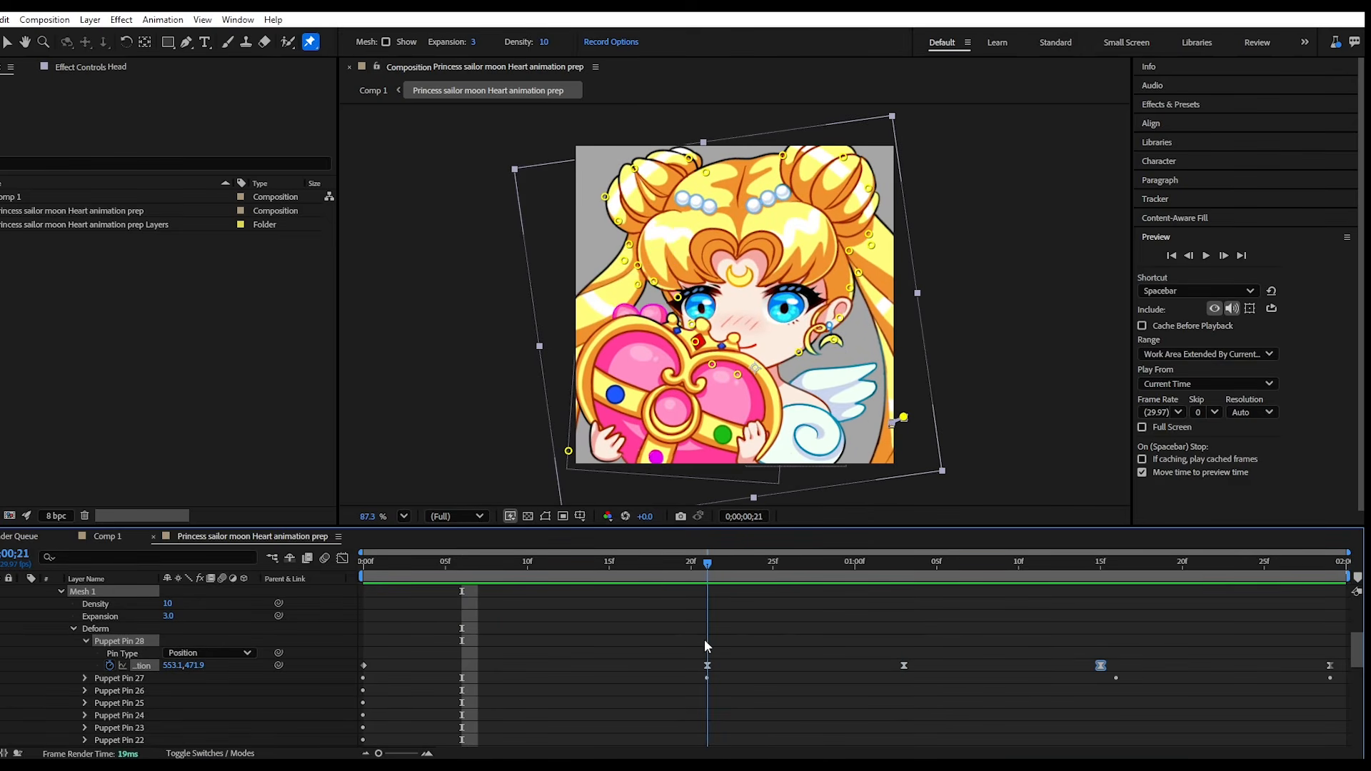
left_click_drag(904, 417, 893, 424)
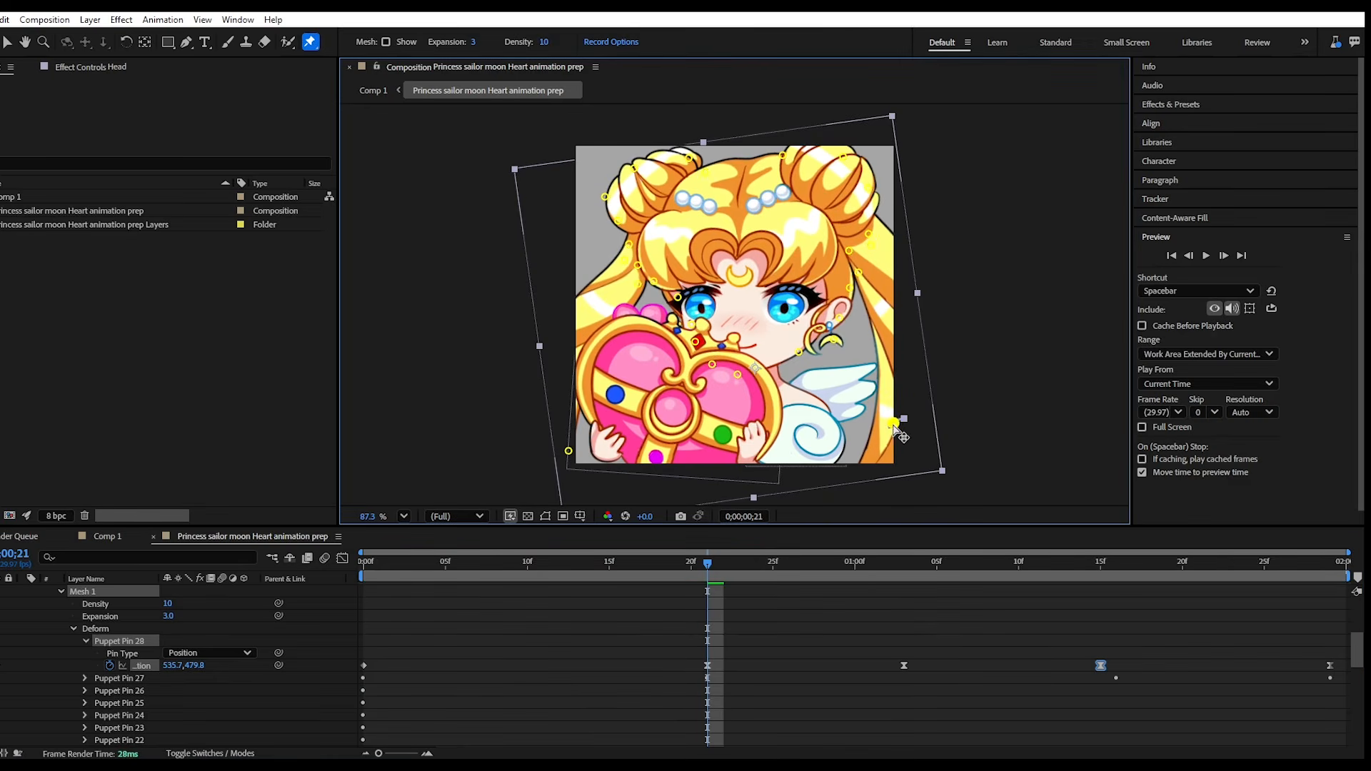
left_click_drag(711, 571, 1102, 592)
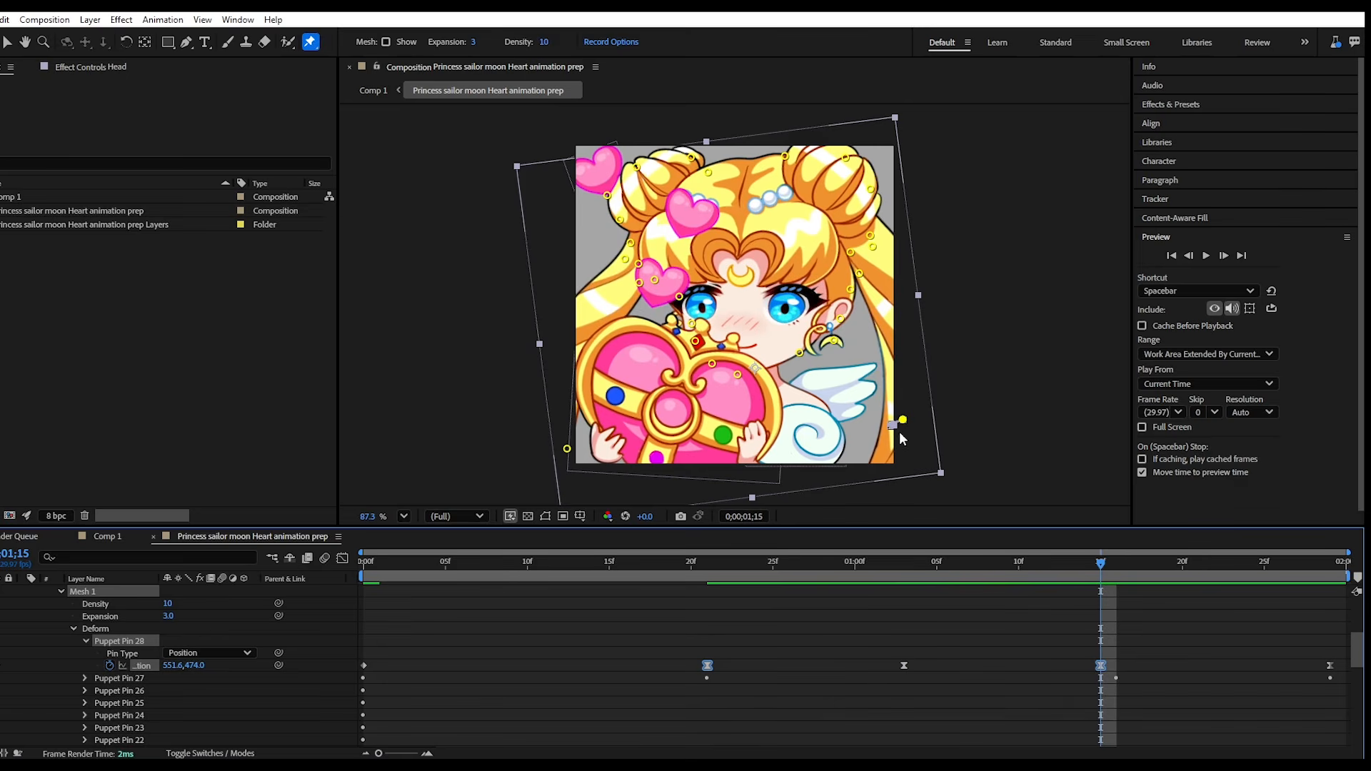
left_click_drag(903, 420, 890, 429)
key("space")
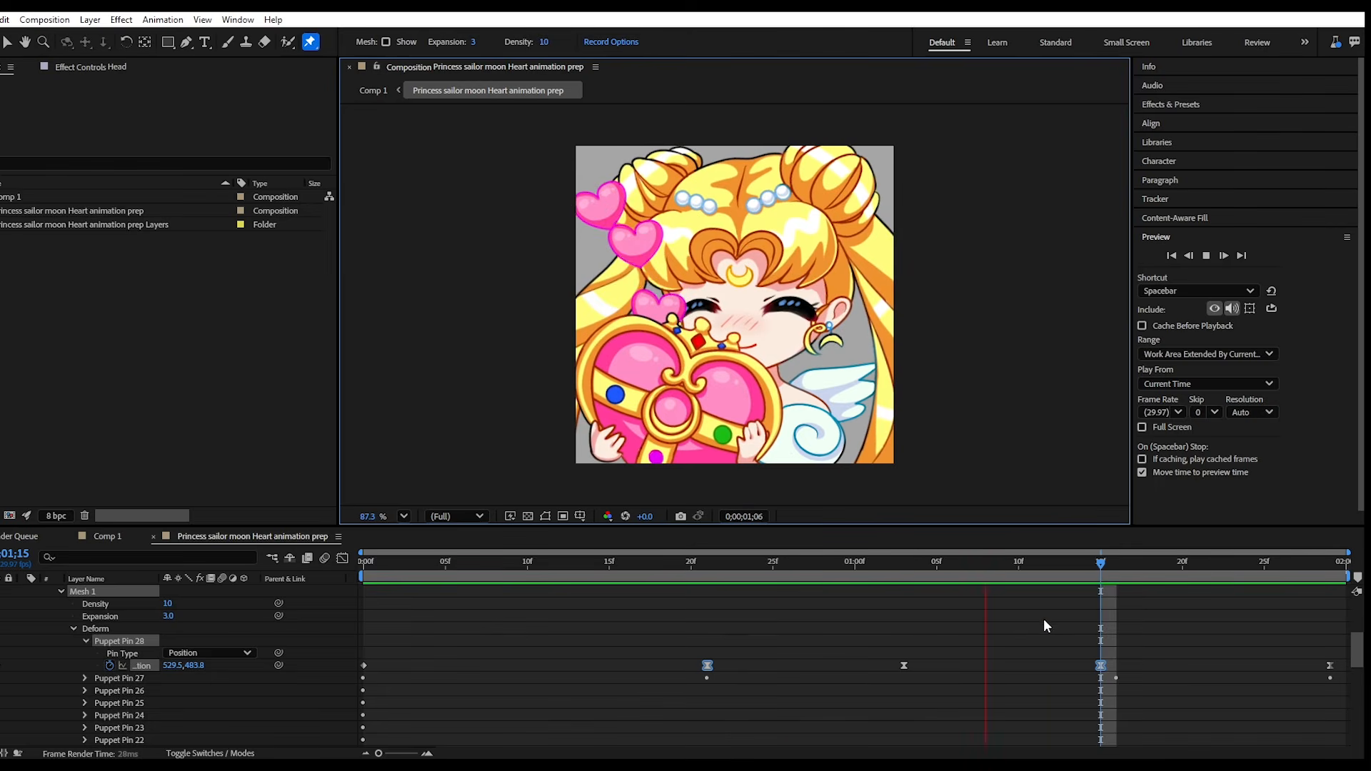
key("space")
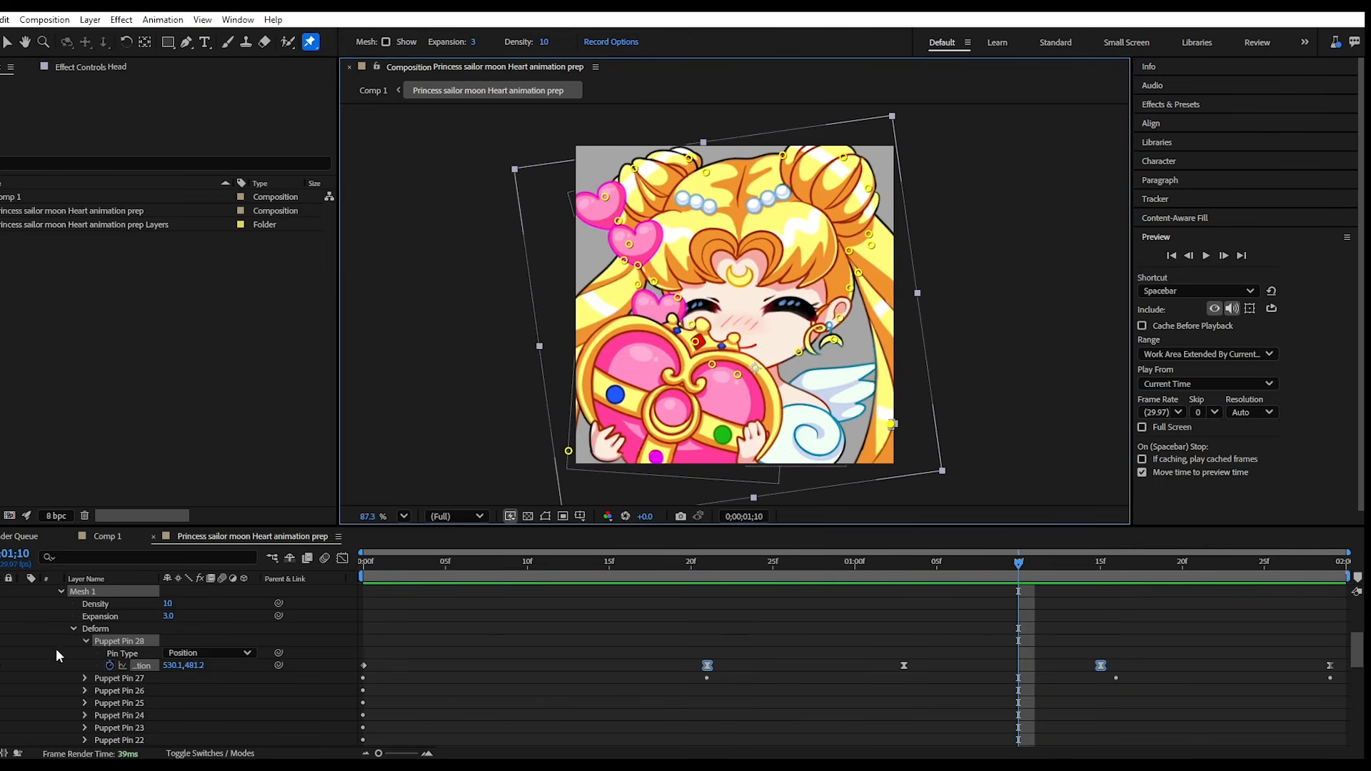
Collapse the Head layer's Puppet effect and, at 0;00;00;00, add puppet pins to the Wing layer along its base and near its tip.
scroll(52, 654, "up", 2)
left_click(49, 604)
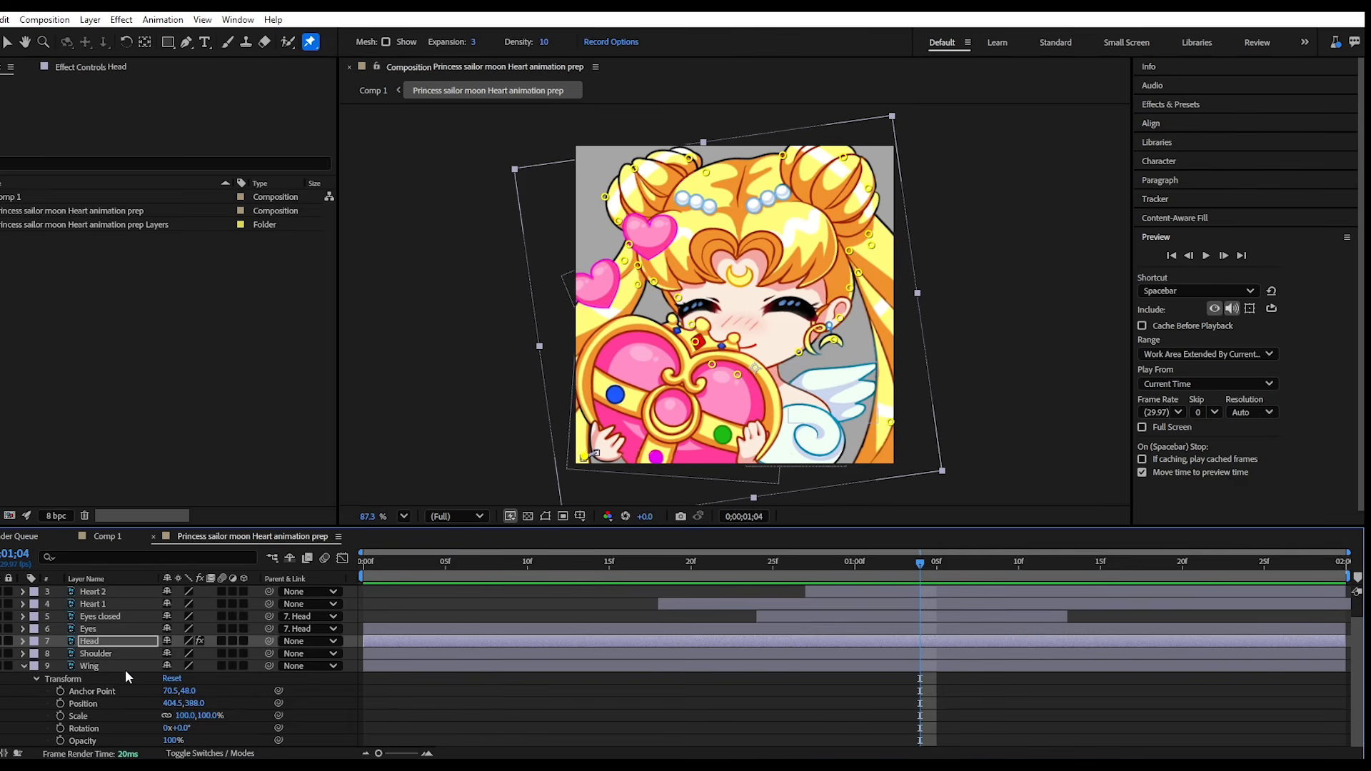
left_click(110, 666)
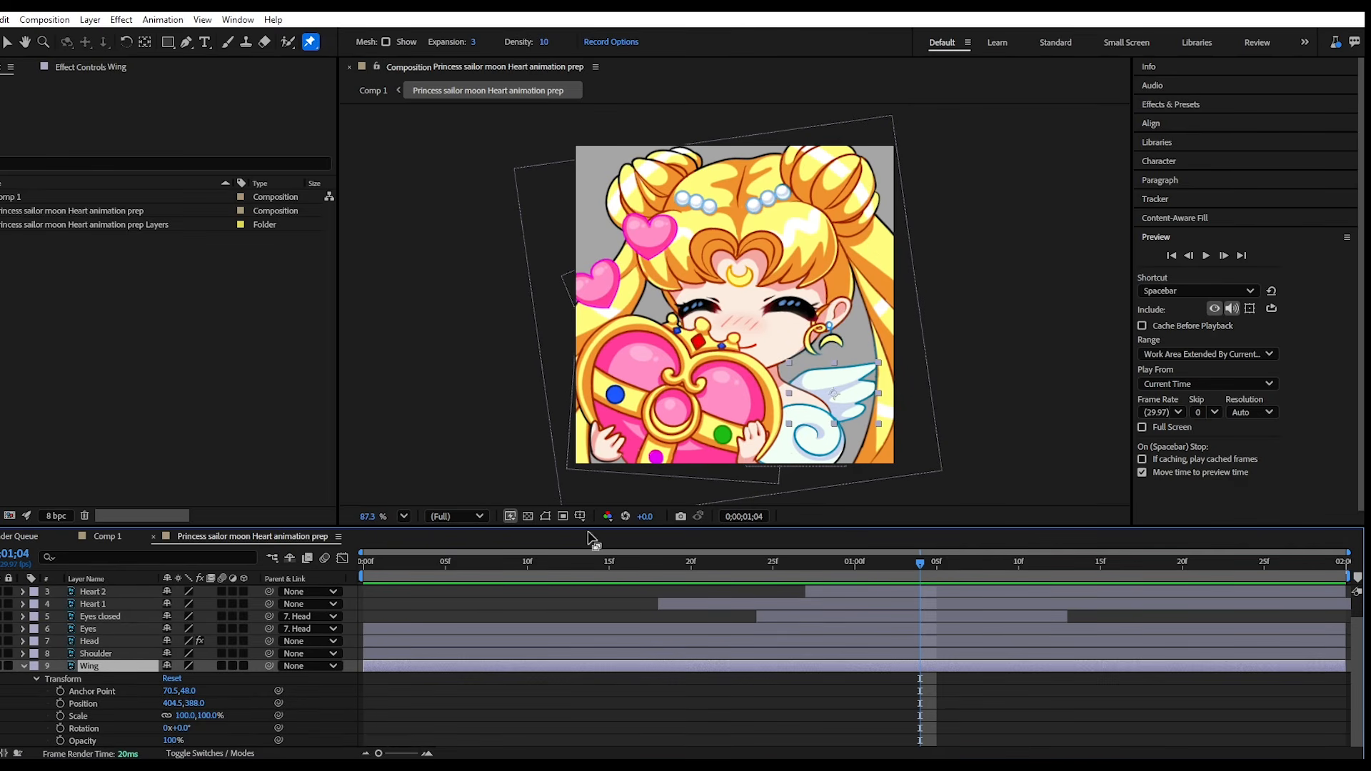
left_click_drag(920, 561, 363, 561)
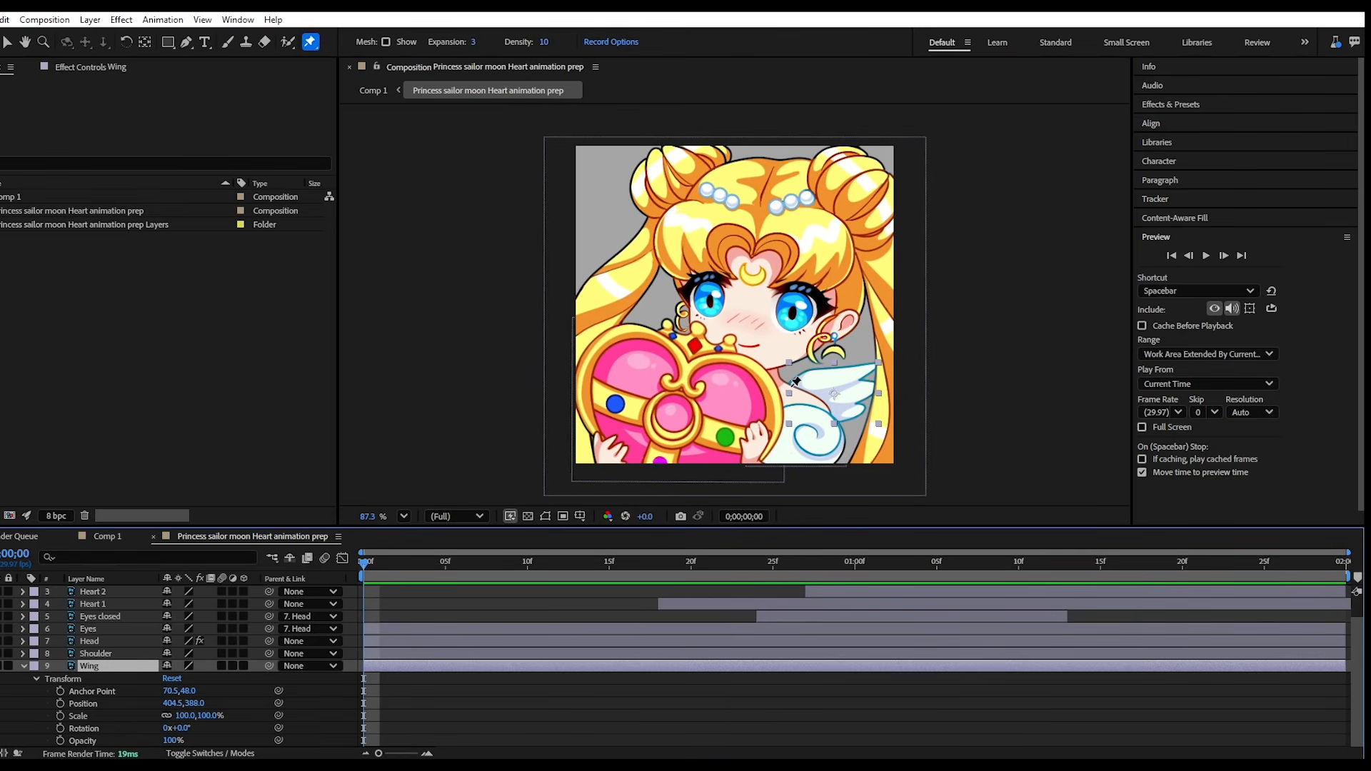
left_click(791, 388)
left_click(808, 404)
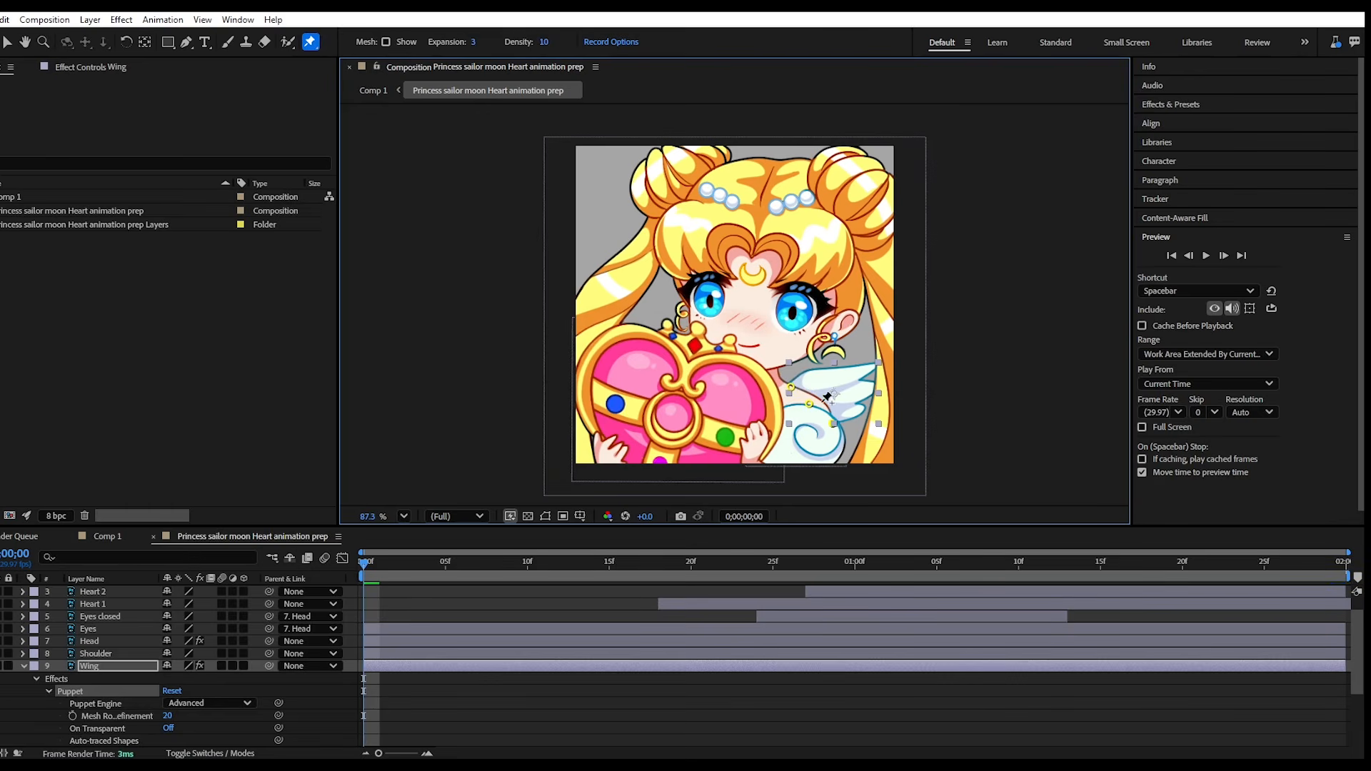
left_click(822, 401)
left_click(862, 386)
Keyframe the wing's tip pin lowered at 0;00;00;12, with further flap positions at 0;00;00;22 and 0;00;01;03.
left_click_drag(363, 565, 705, 580)
left_click_drag(445, 564, 560, 607)
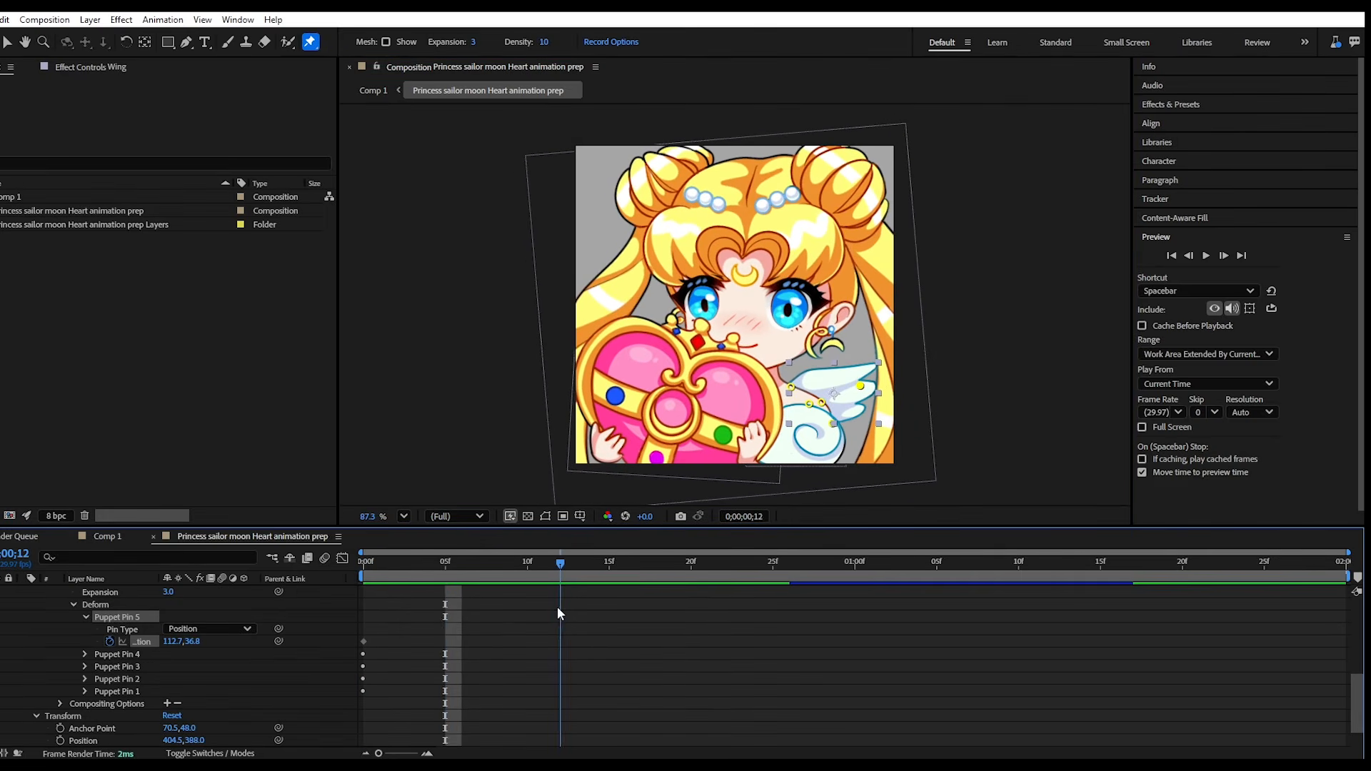
left_click_drag(864, 390, 867, 404)
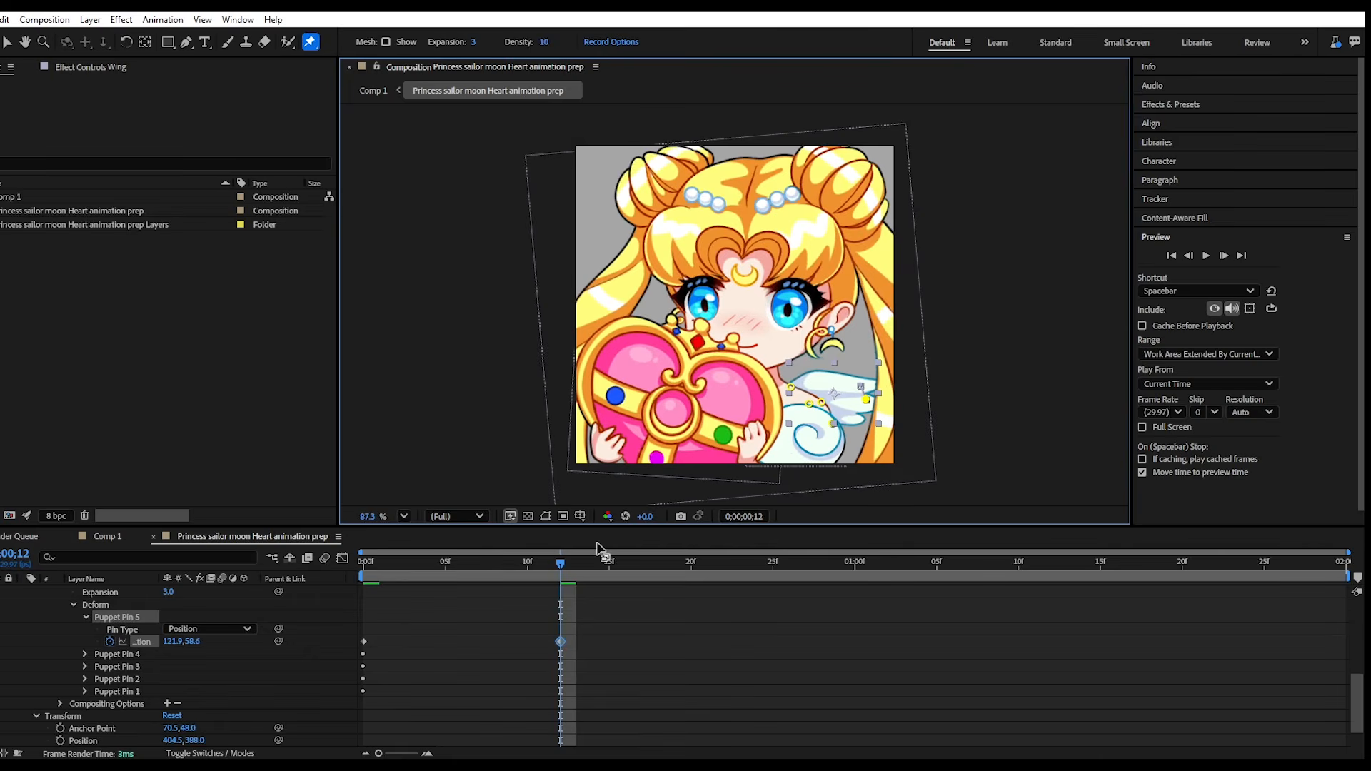
left_click_drag(560, 565, 724, 565)
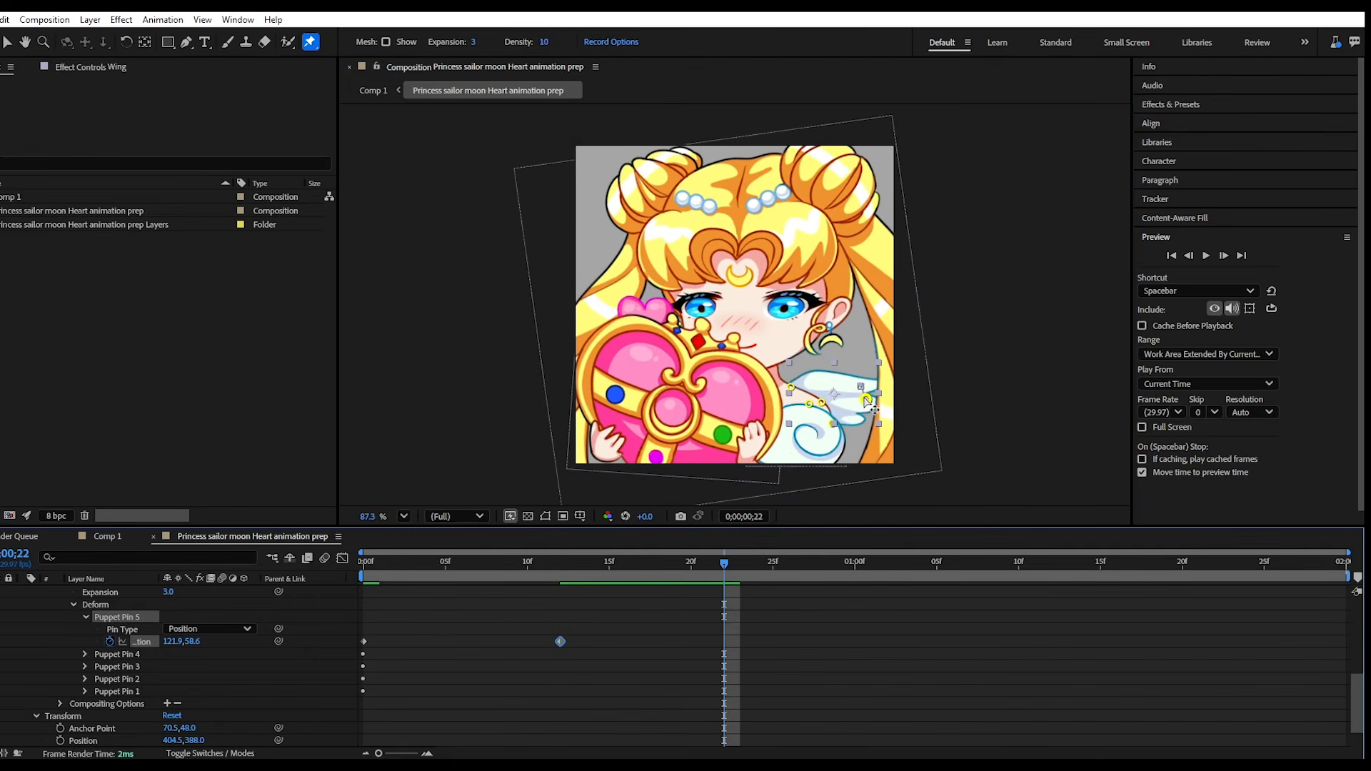
mouse_move(866, 400)
left_mouse_down()
mouse_move(869, 387)
mouse_move(873, 399)
left_mouse_up()
left_click(904, 561)
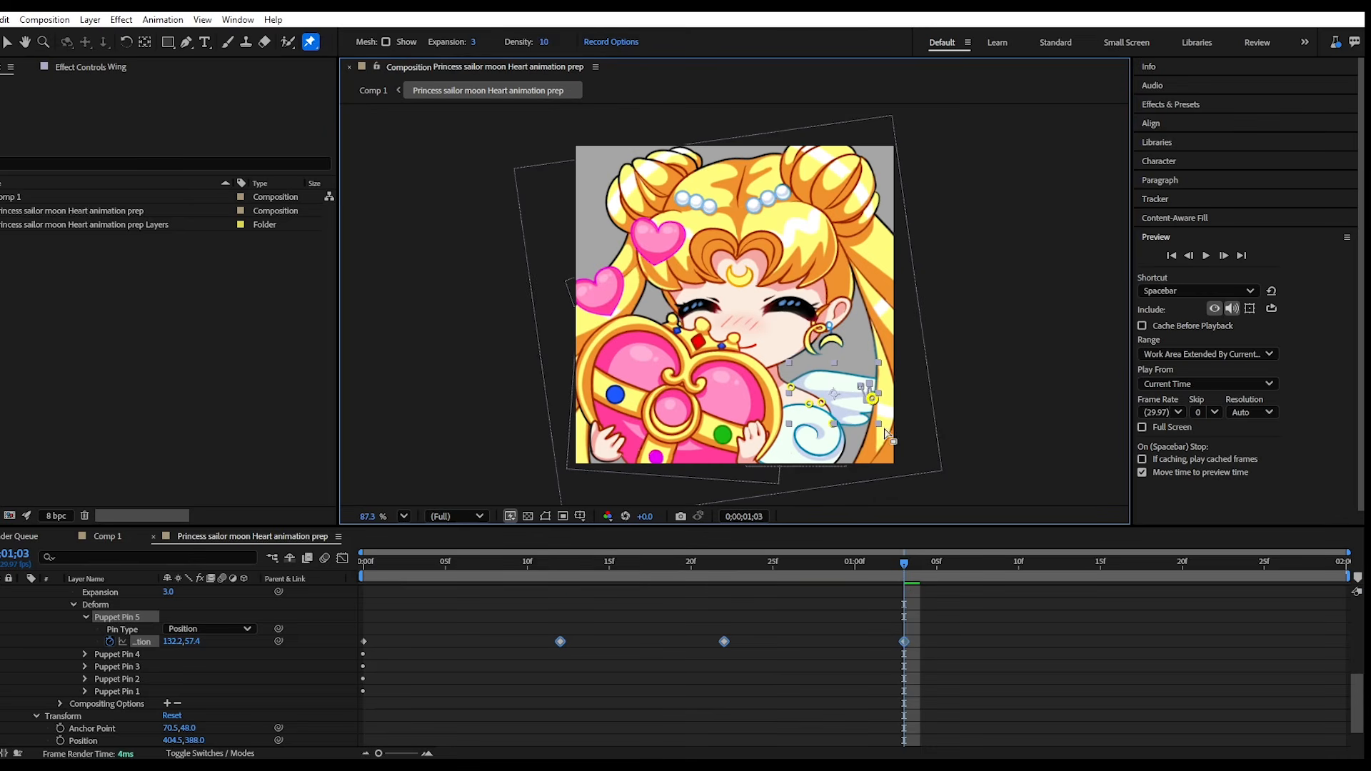
Keyframe the wing's tip pin raised at 0;00;01;13 and lowered again at 0;00;01;24.
left_click_drag(913, 566, 1073, 571)
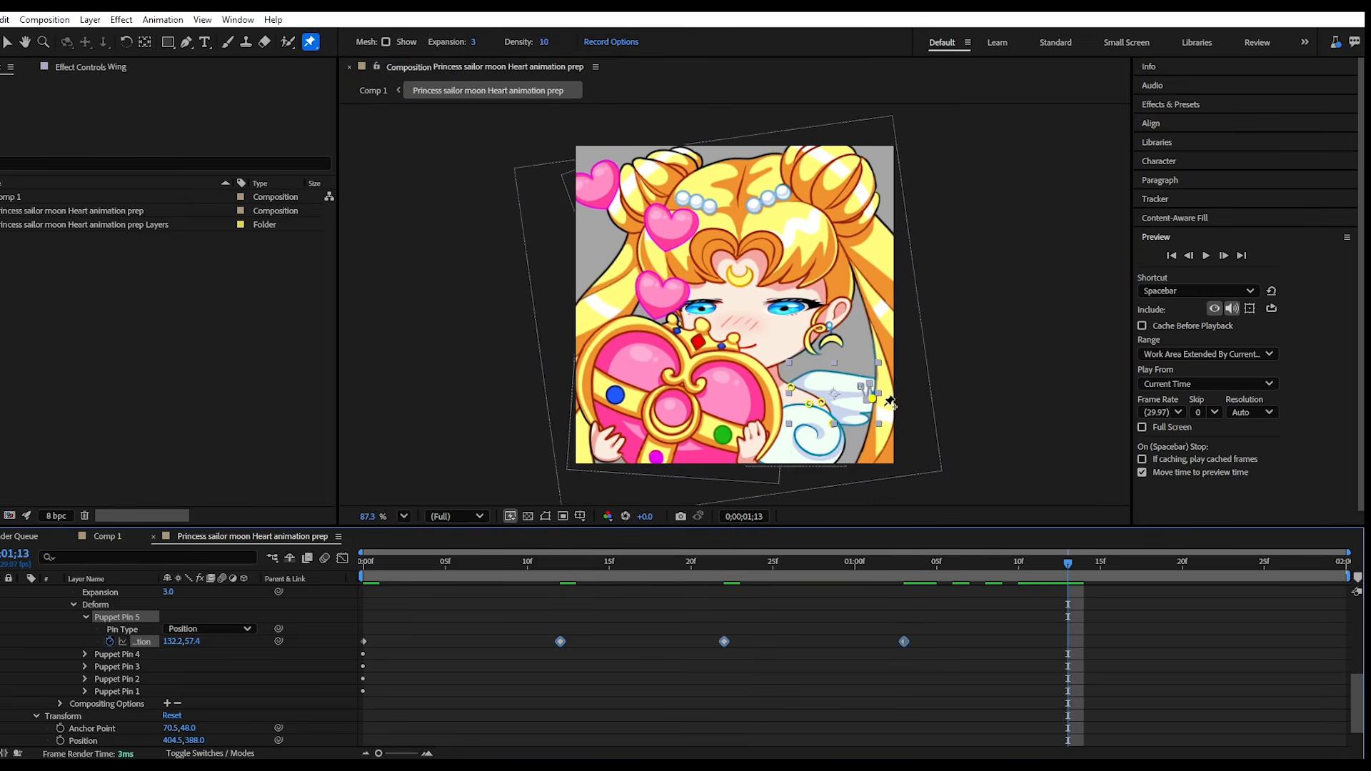
left_click_drag(875, 398, 874, 386)
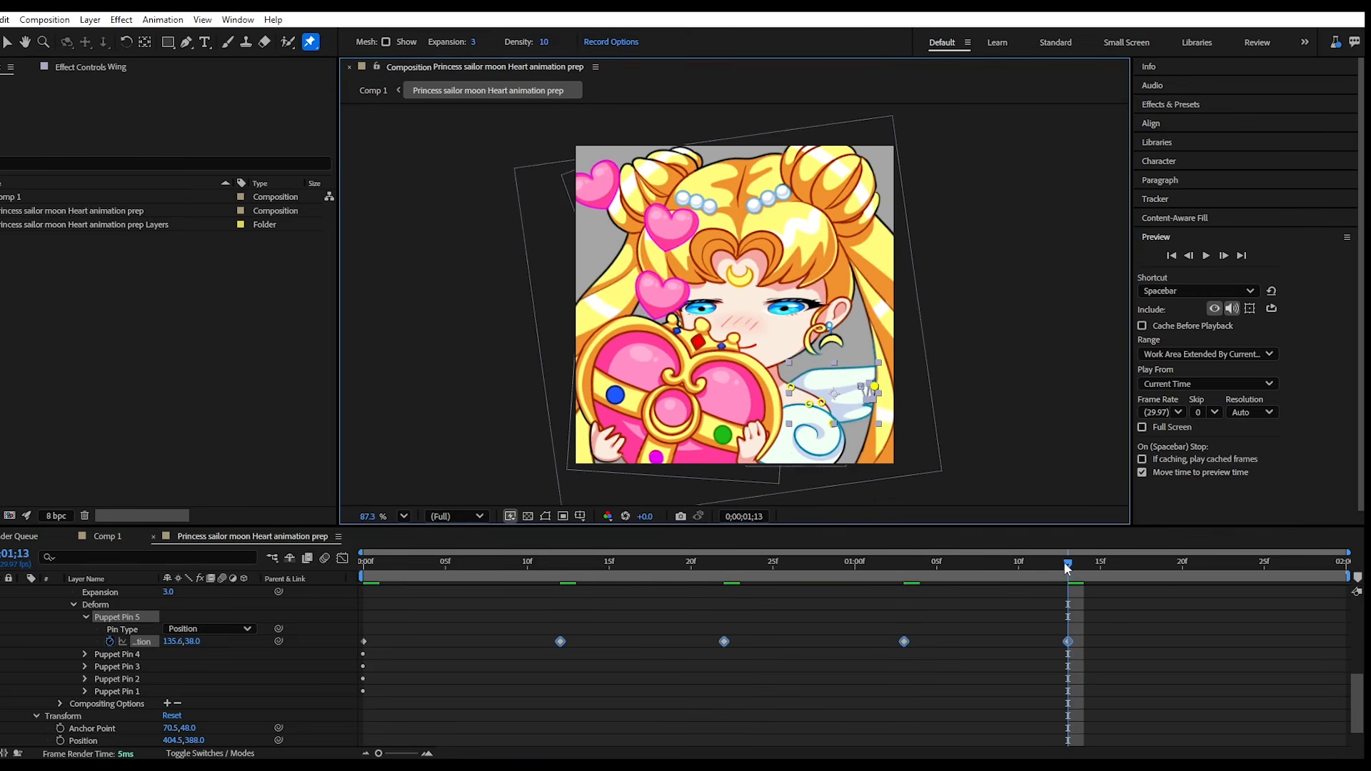
left_click_drag(1068, 568, 1245, 573)
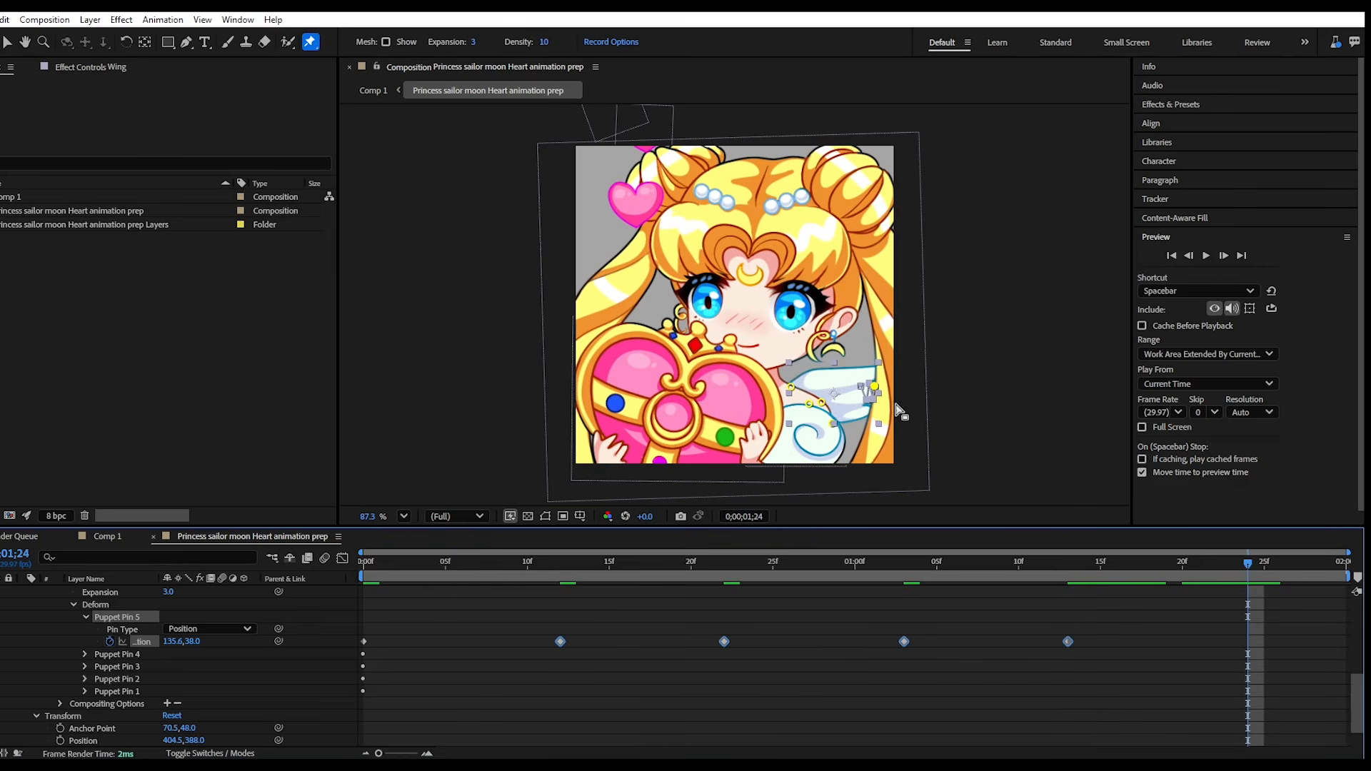
left_click_drag(878, 388, 884, 402)
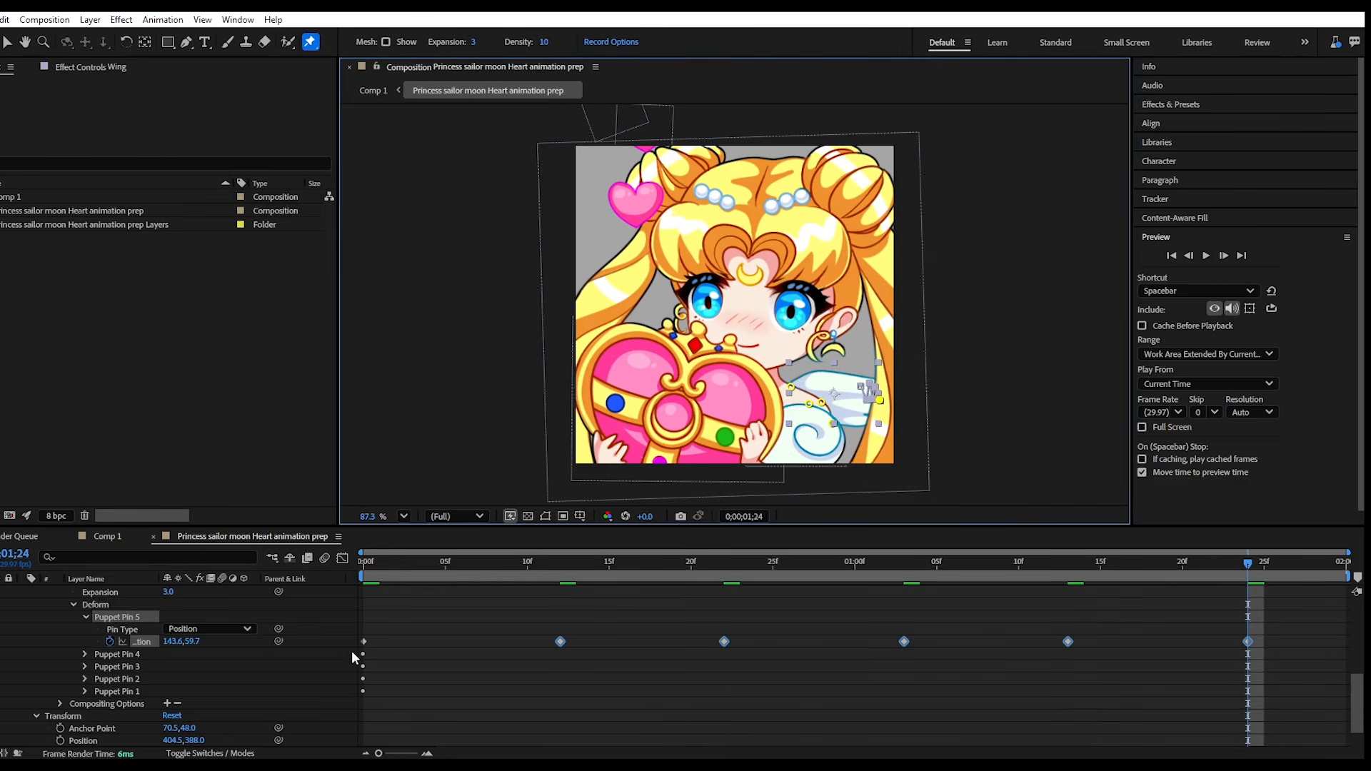
Copy the wing tip pin's first keyframe to 0;00;01;29, shift the middle keyframes two frames earlier, starting at 0;00;00;10, and preview the flap.
left_click(364, 641)
left_click_drag(1240, 567, 534, 716)
key("ctrl+v")
left_click_drag(562, 641, 535, 641)
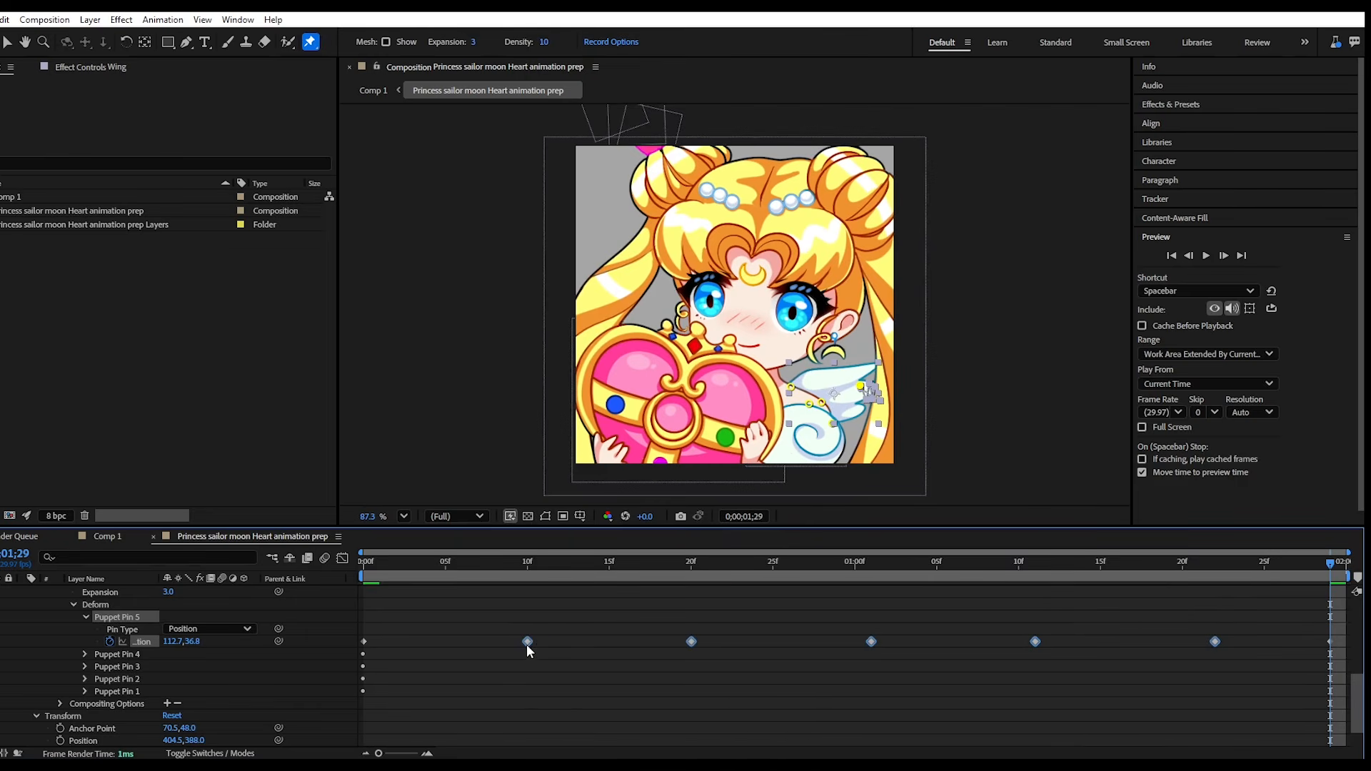
left_click(696, 679)
key("space")
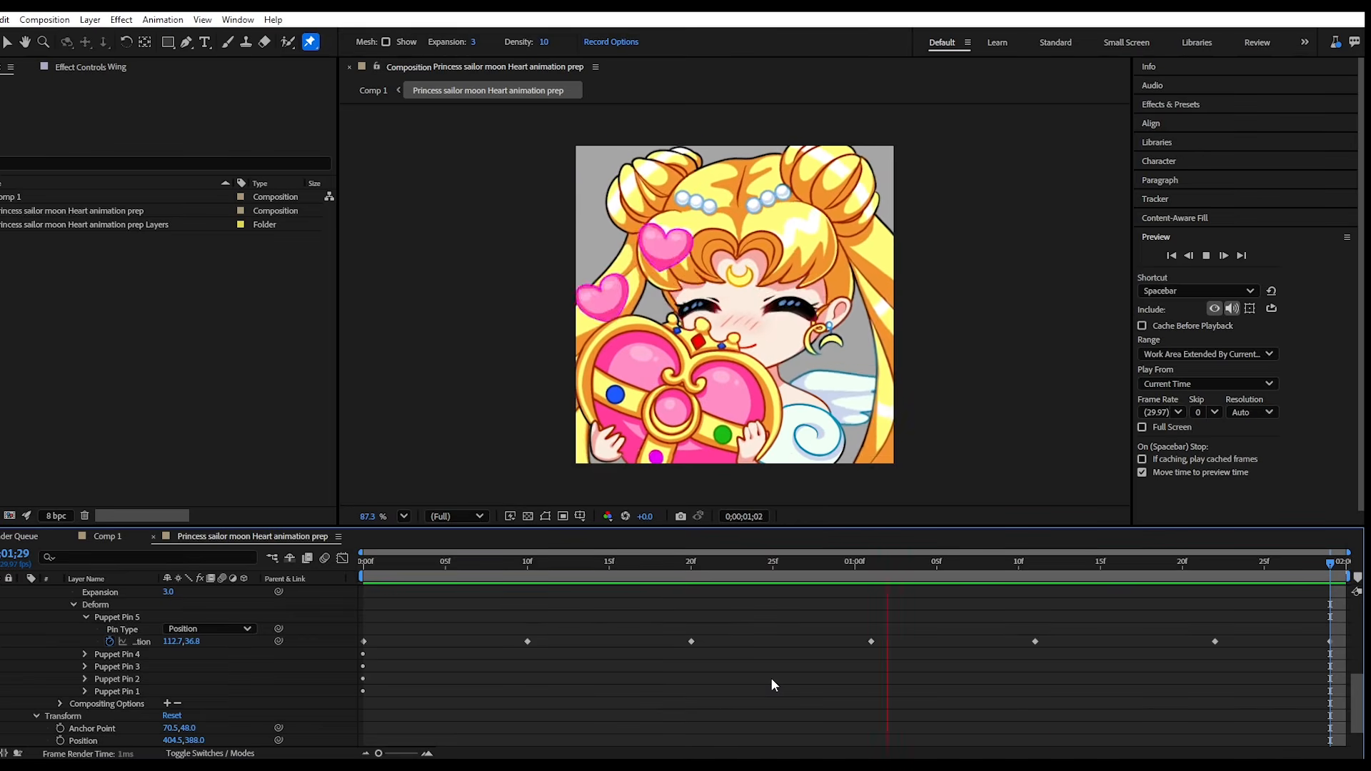
key("space")
Collapse the Wing layer and, at 0;00;00;00, add three puppet pins along the Shoulder layer's bottom edge.
scroll(72, 661, "up", 3)
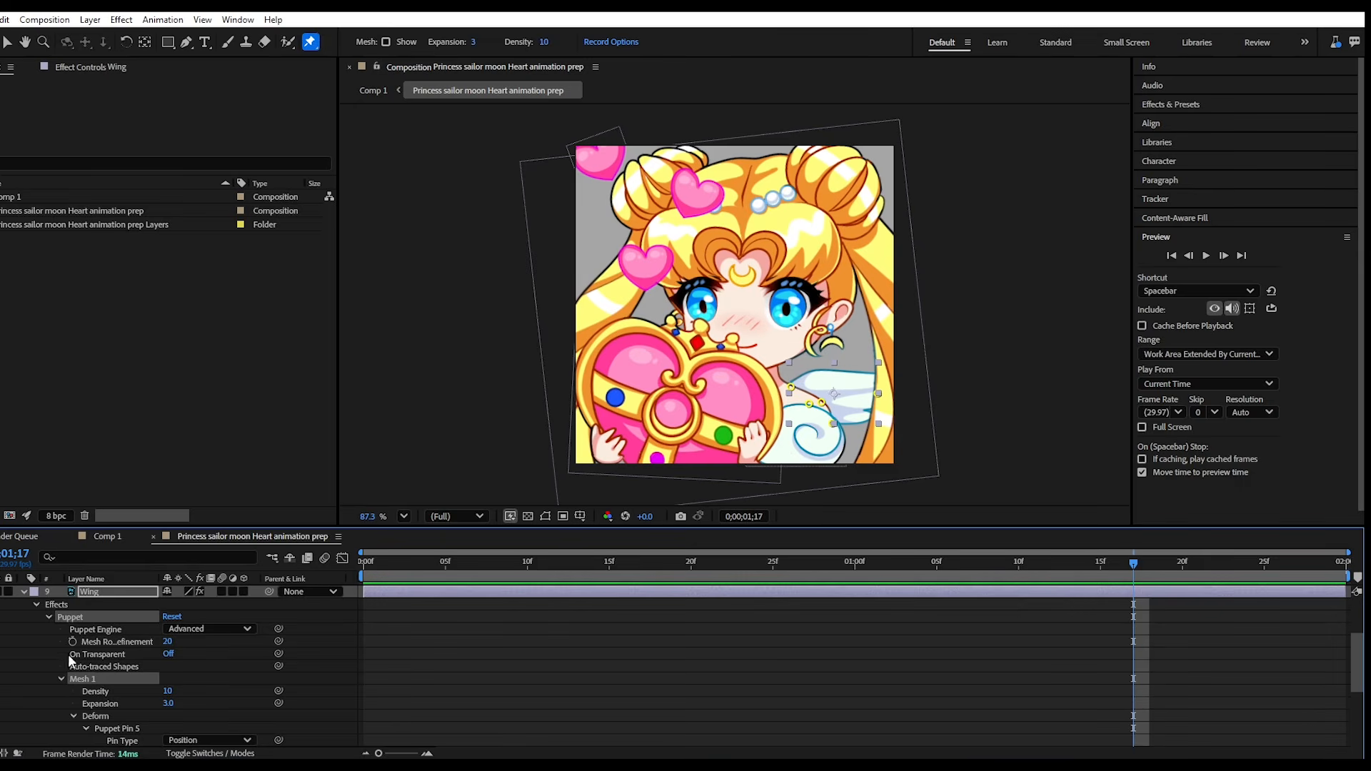
left_click(25, 591)
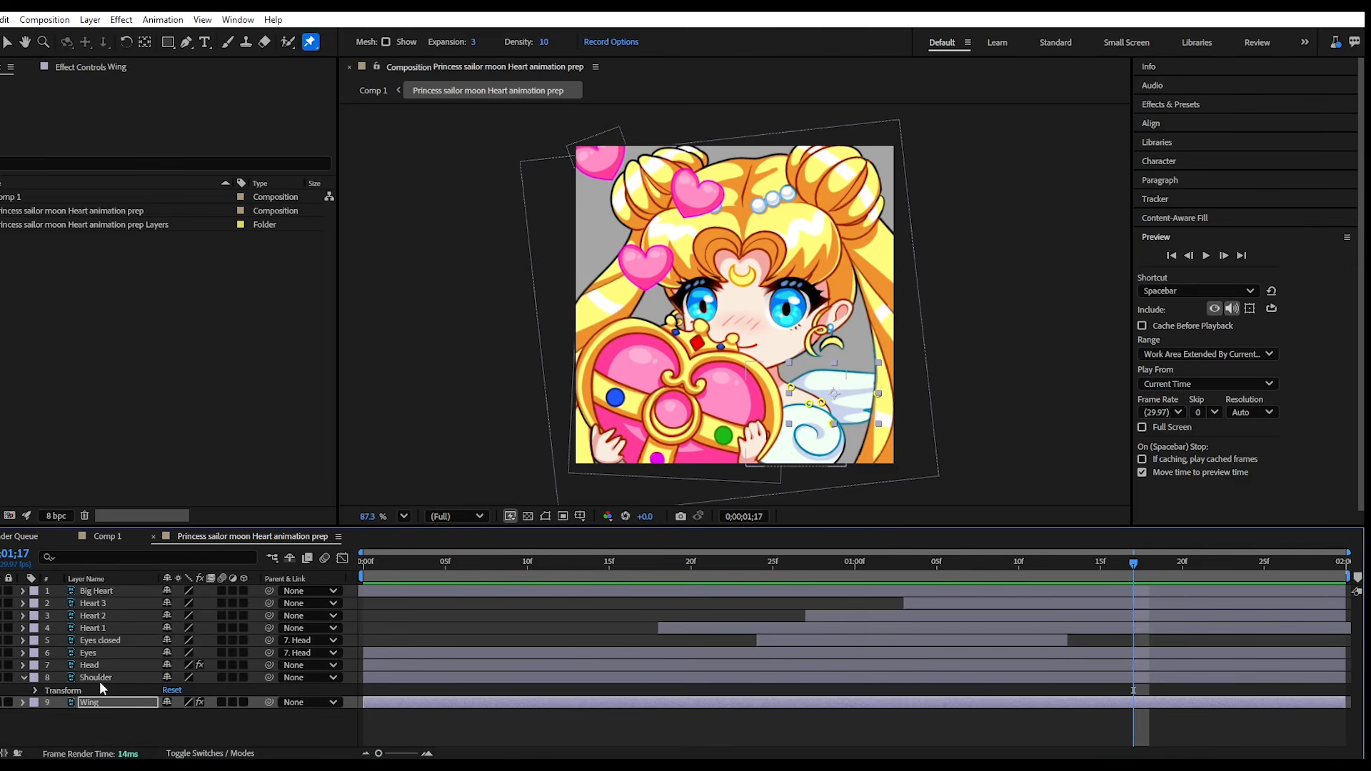
left_click(34, 690)
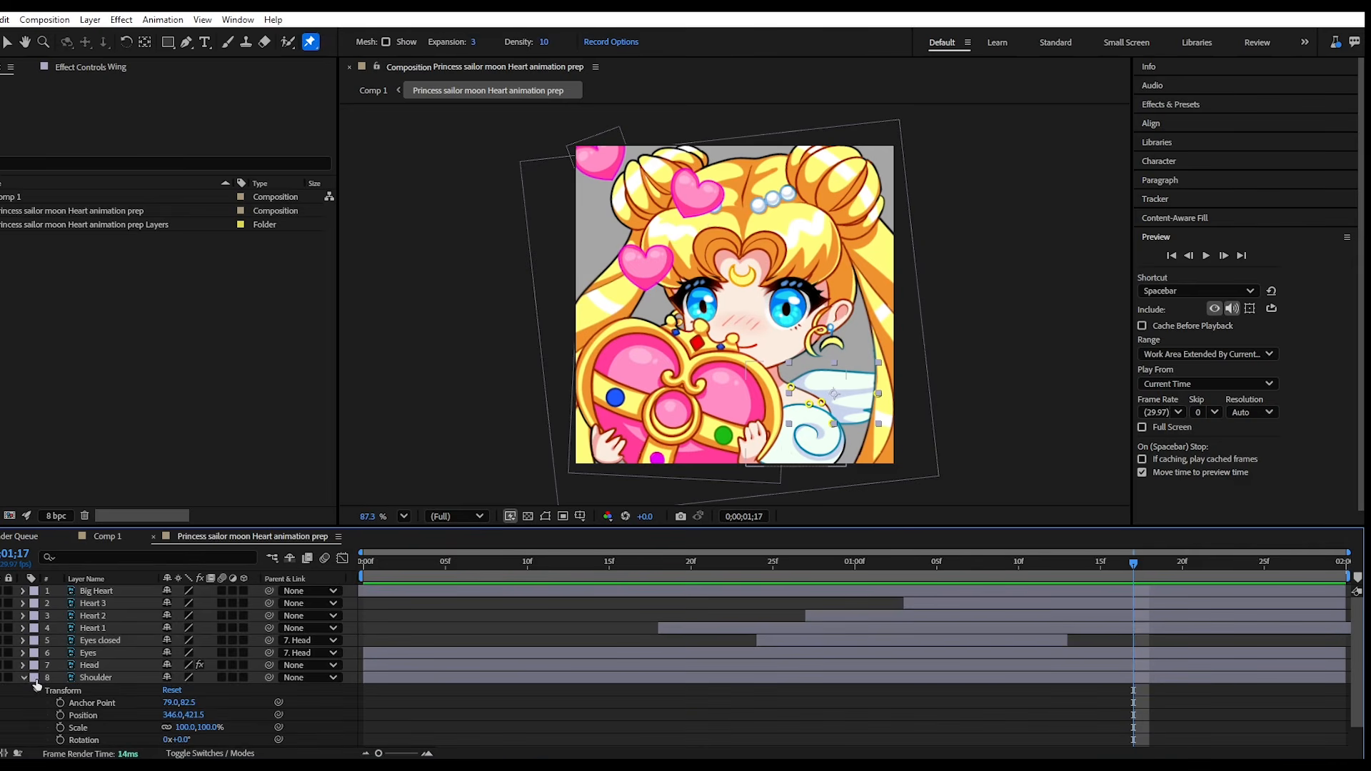
left_click(102, 677)
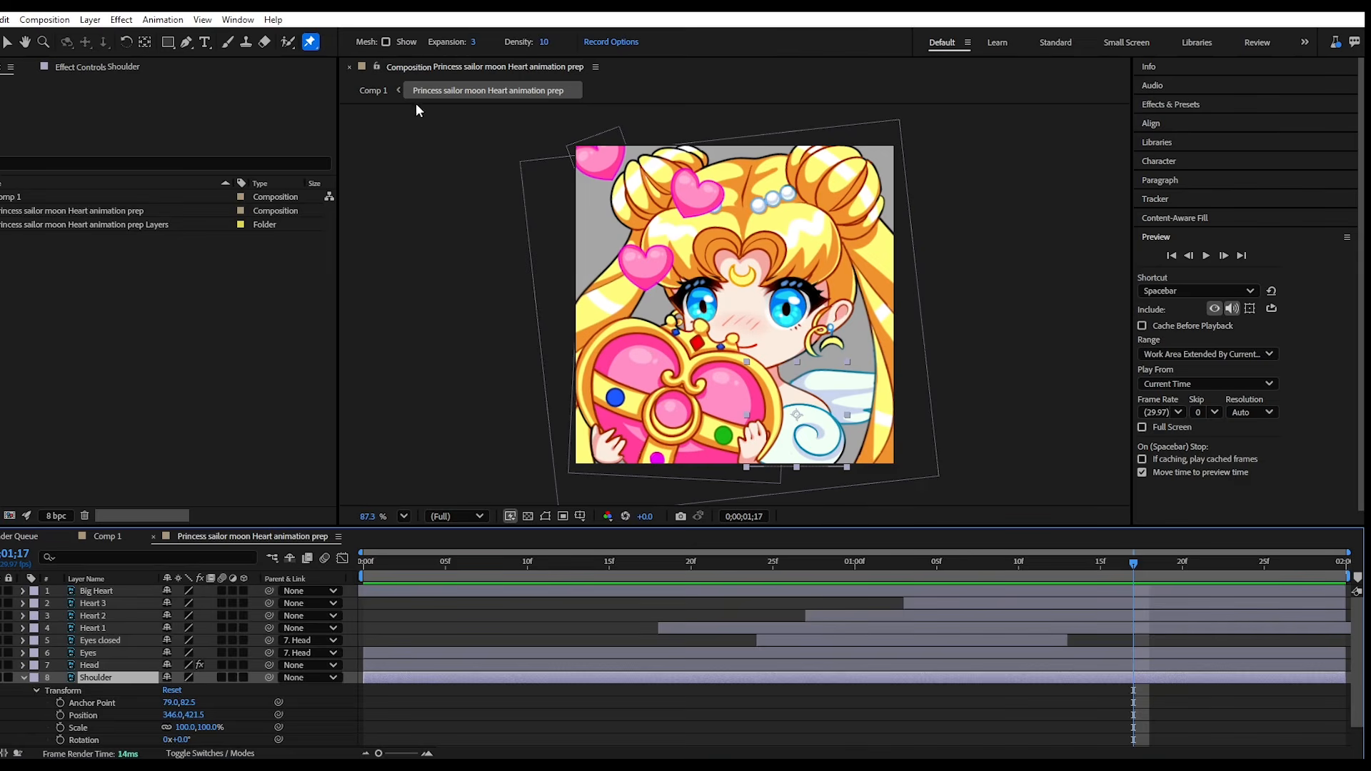
left_click_drag(1143, 568, 280, 605)
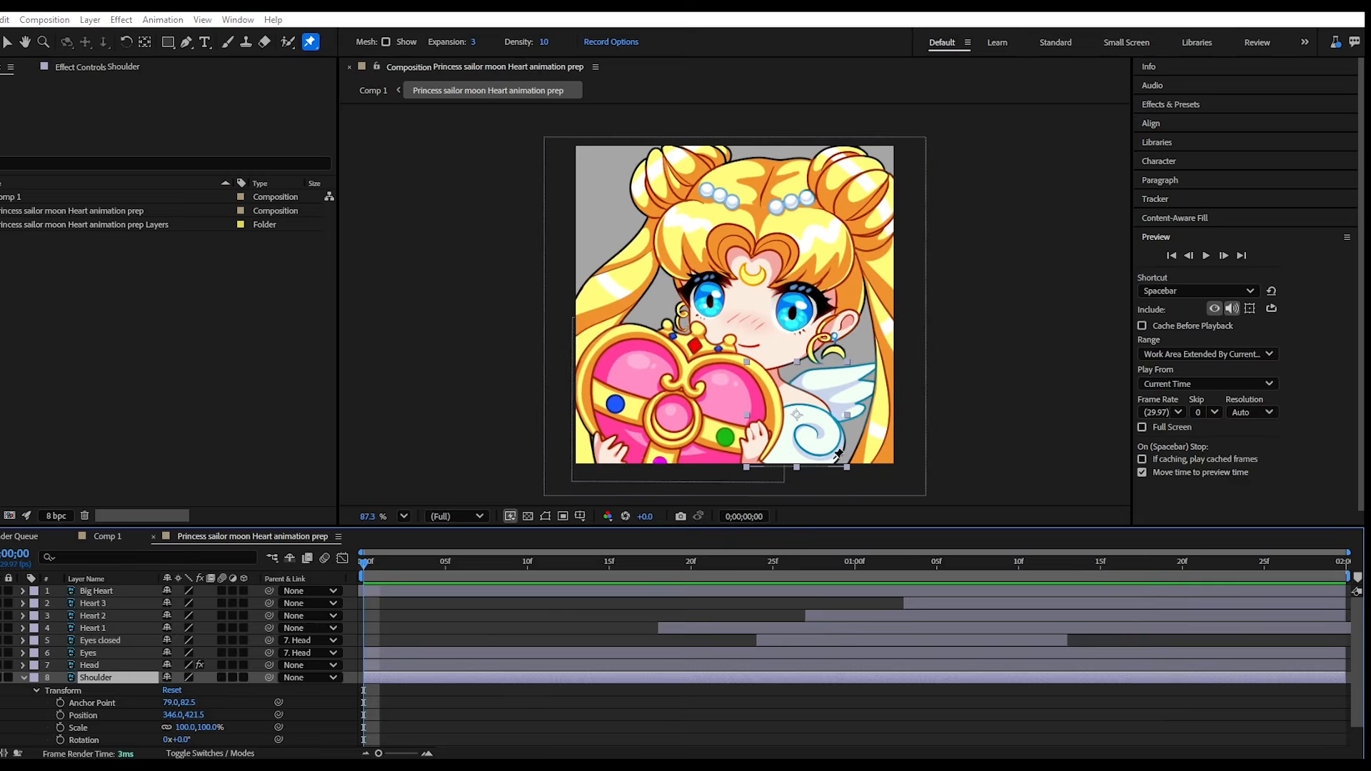
left_click(834, 459)
left_click(811, 461)
left_click(785, 459)
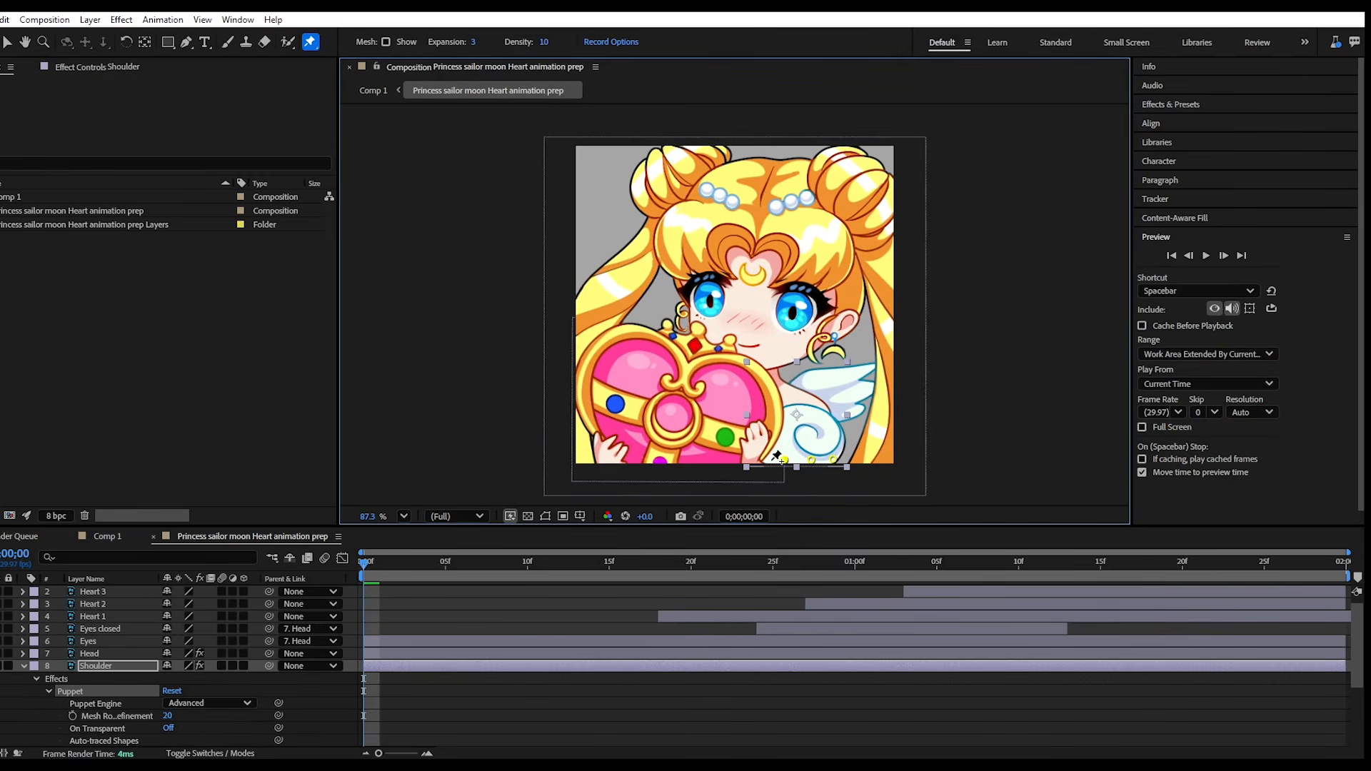
Add four puppet pins up the Shoulder layer's inner side beside the hand, and place one near the shoulder's centre.
left_click(765, 461)
left_click(764, 435)
left_click(764, 408)
left_click(764, 381)
left_click(809, 409)
left_click_drag(809, 409, 811, 417)
Keyframe the shoulder's centre pin raised at 0;00;00;24 and reveal that pin's position keyframes.
left_click_drag(366, 562, 758, 564)
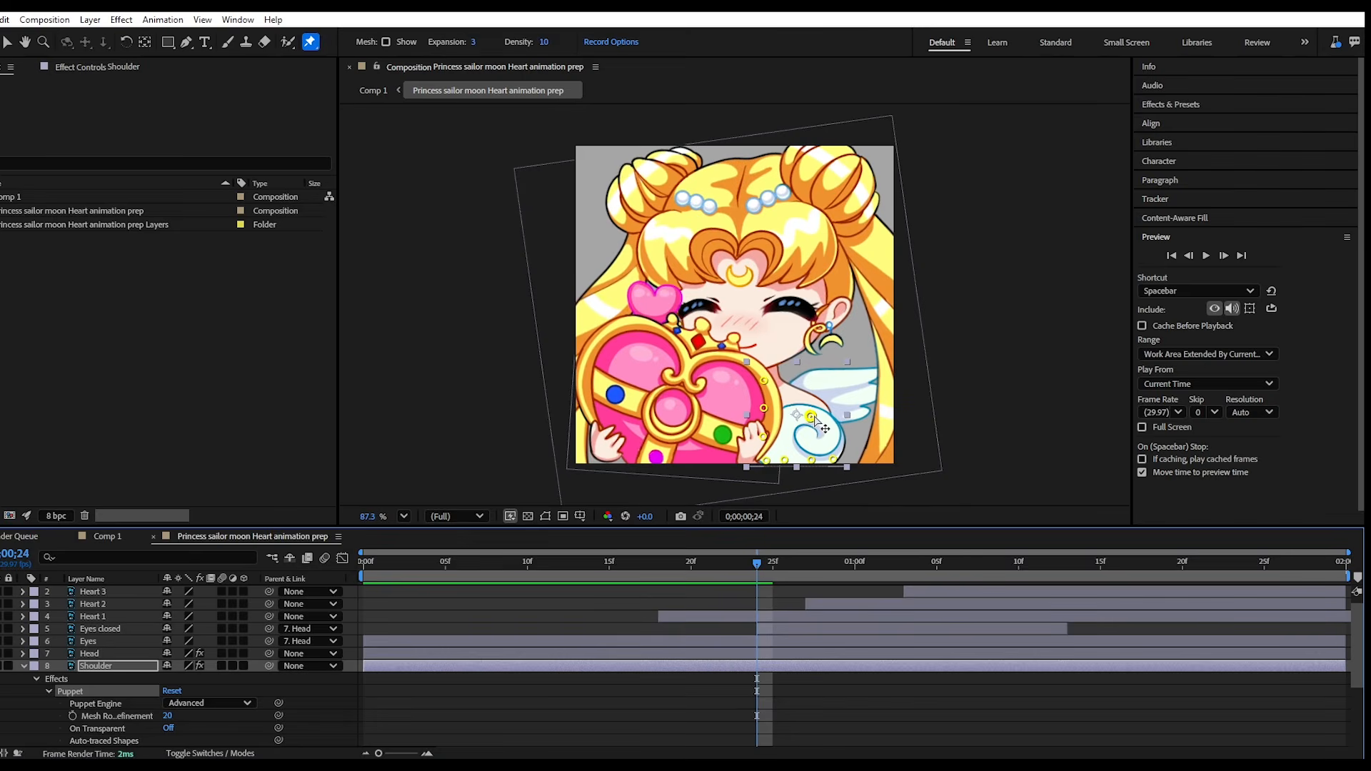
left_click_drag(811, 417, 815, 411)
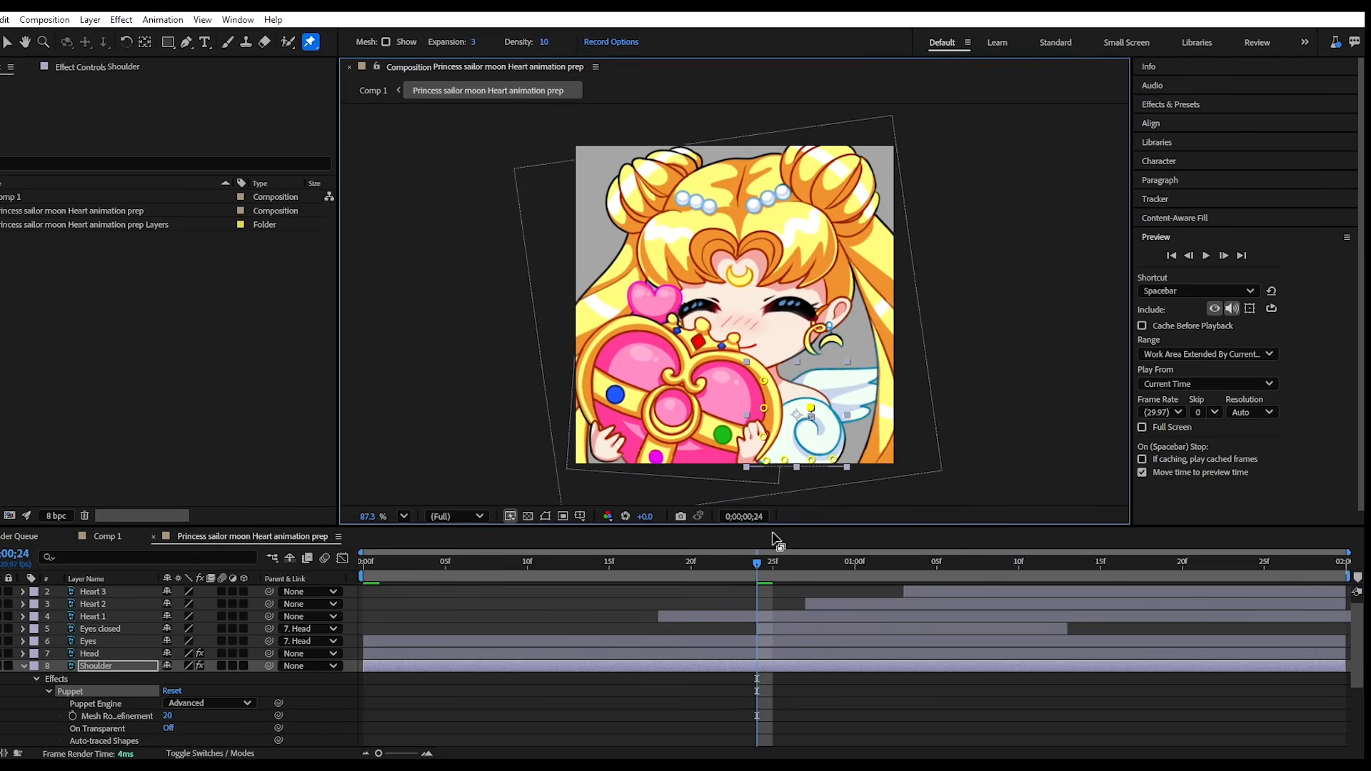
left_click_drag(761, 563, 1064, 637)
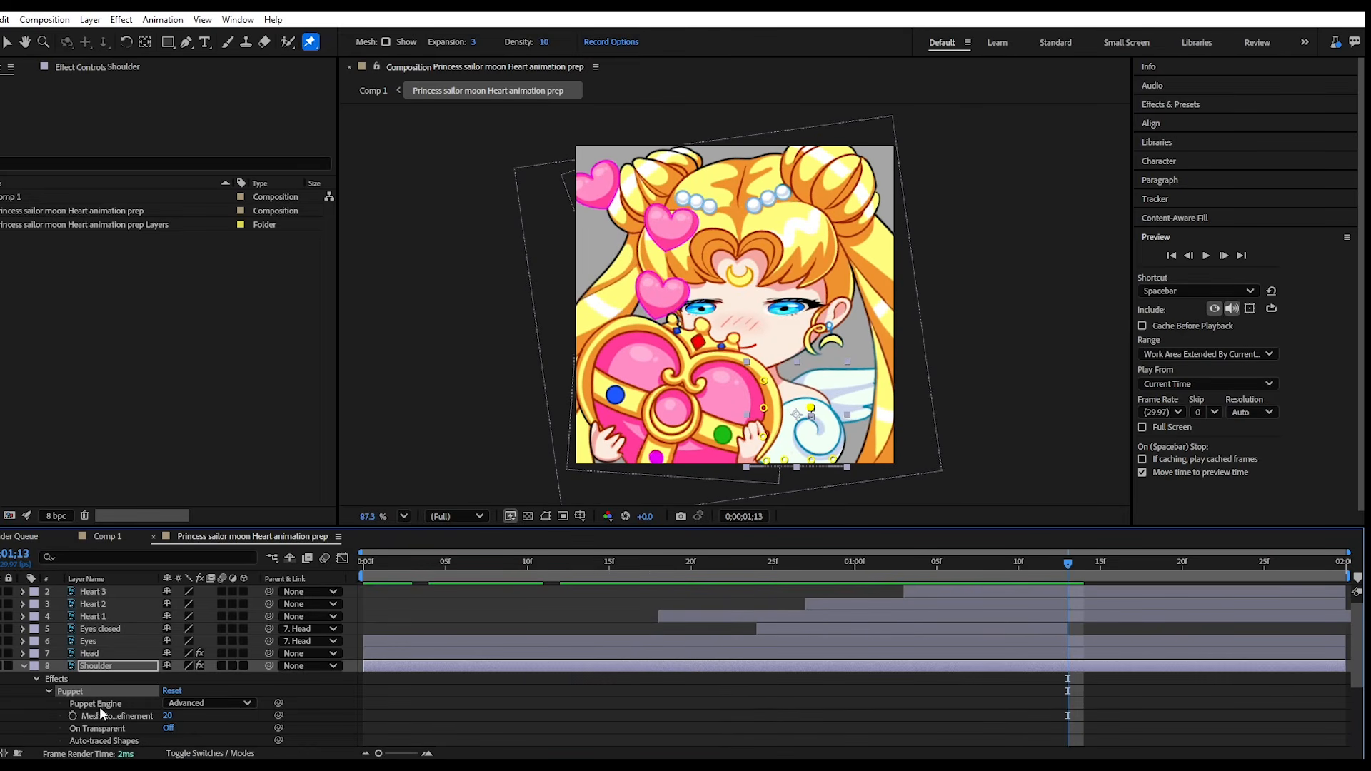
scroll(96, 722, "down", 3)
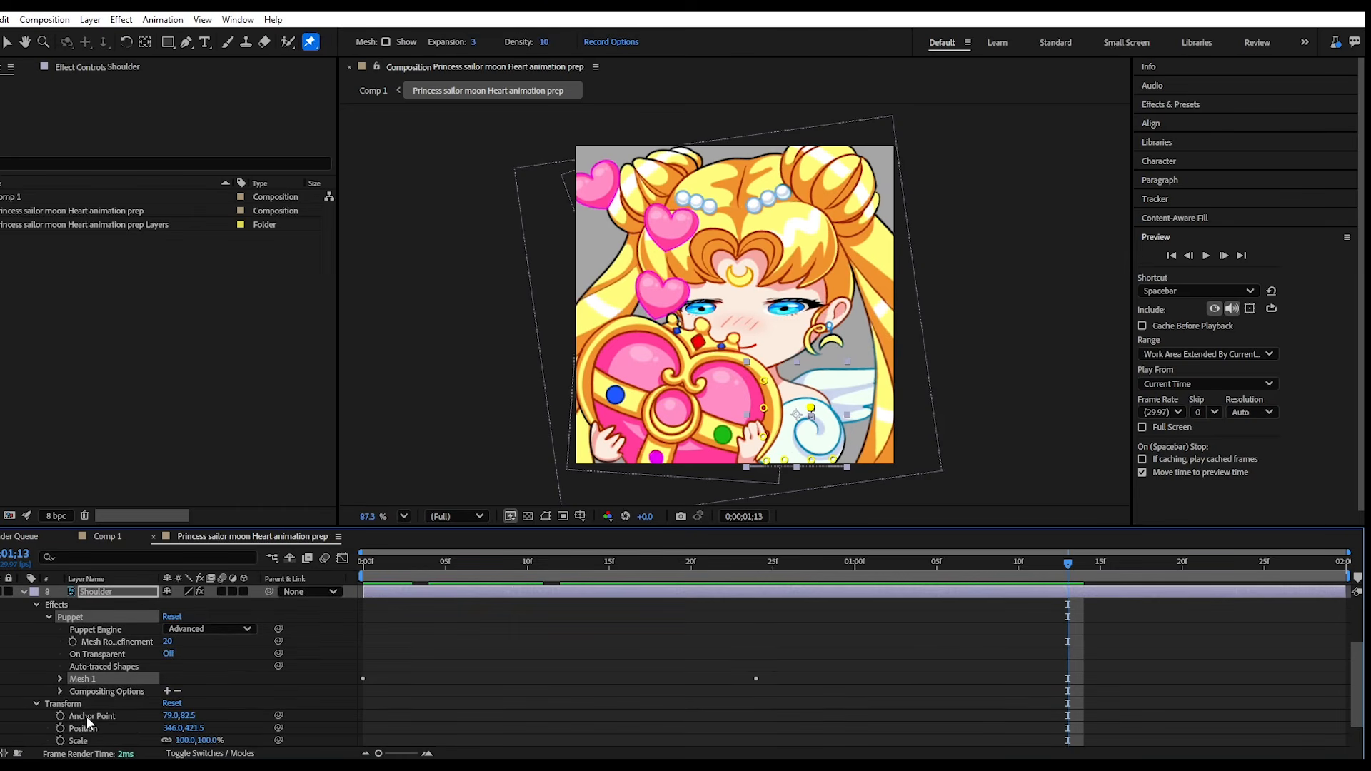
left_click(60, 679)
left_click(73, 716)
scroll(68, 715, "down", 4)
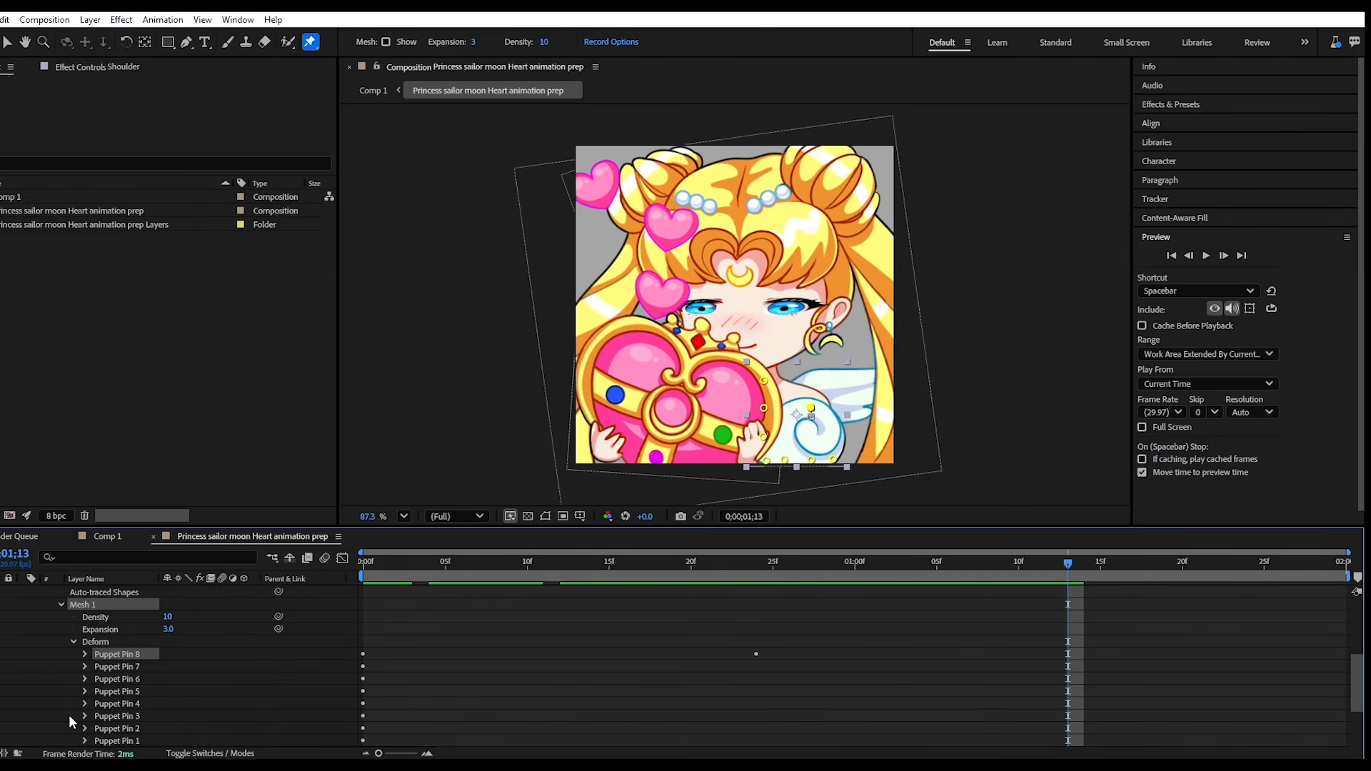
left_click(84, 617)
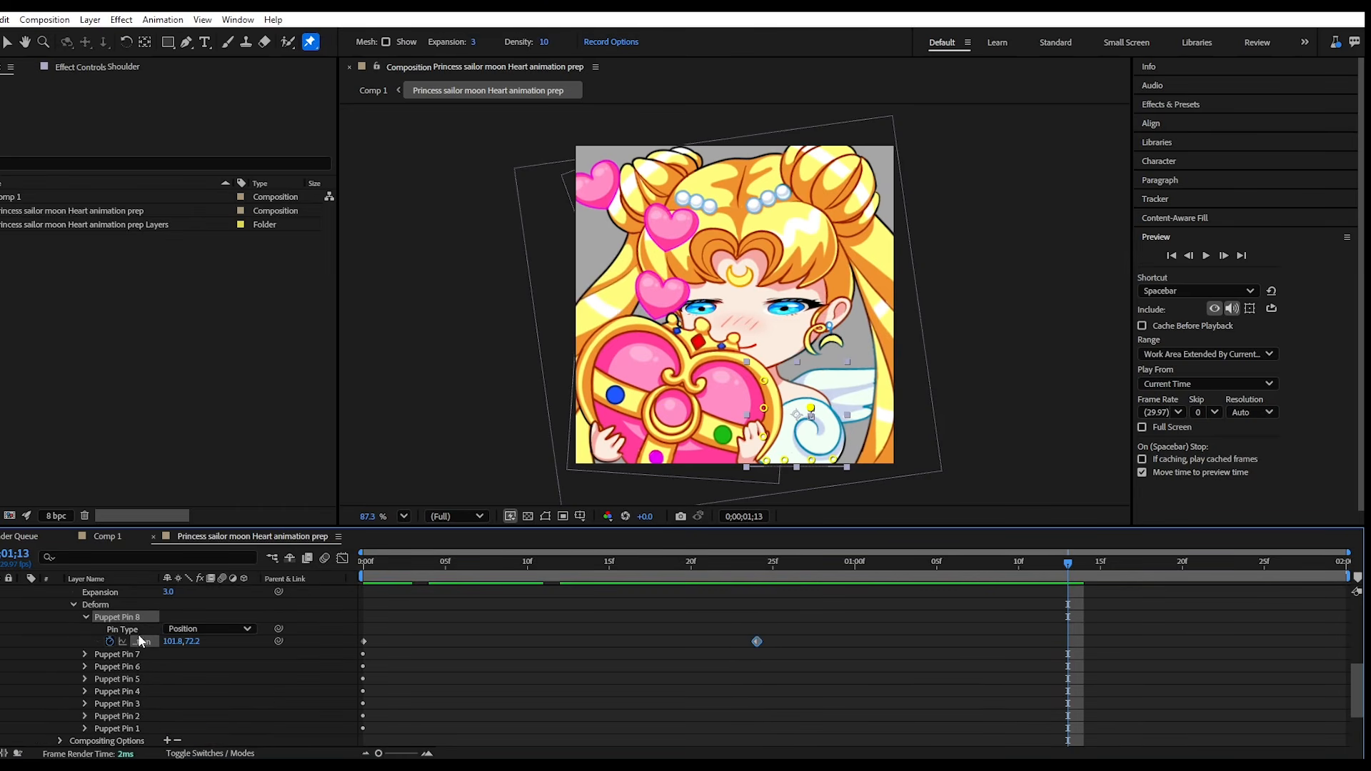
scroll(743, 660, "up", 2)
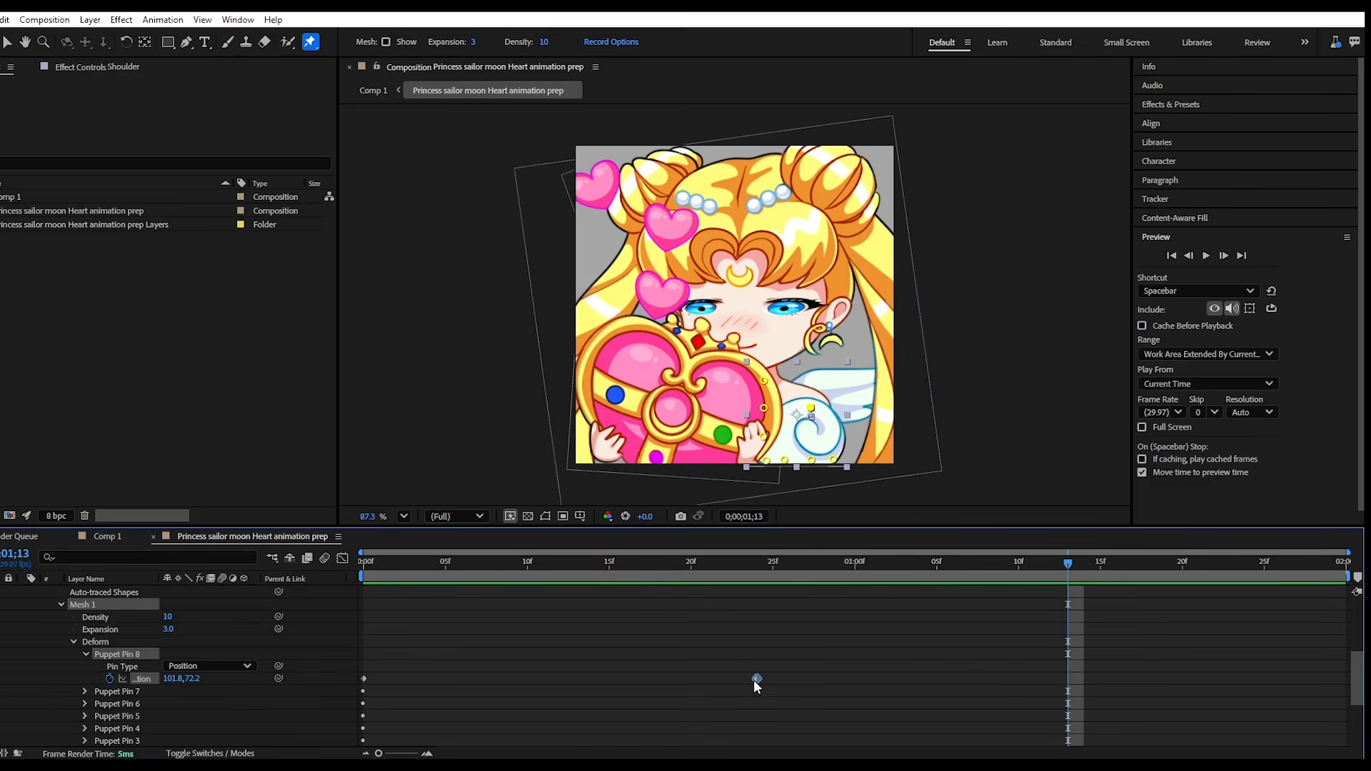
Copy the shoulder pin's raised keyframe to 0;00;01;21 and its first to 0;00;01;29, retime the raised ones to 0;00;00;15 and 0;00;01;14, and preview.
left_click_drag(1050, 566, 1201, 625)
key("ctrl+v")
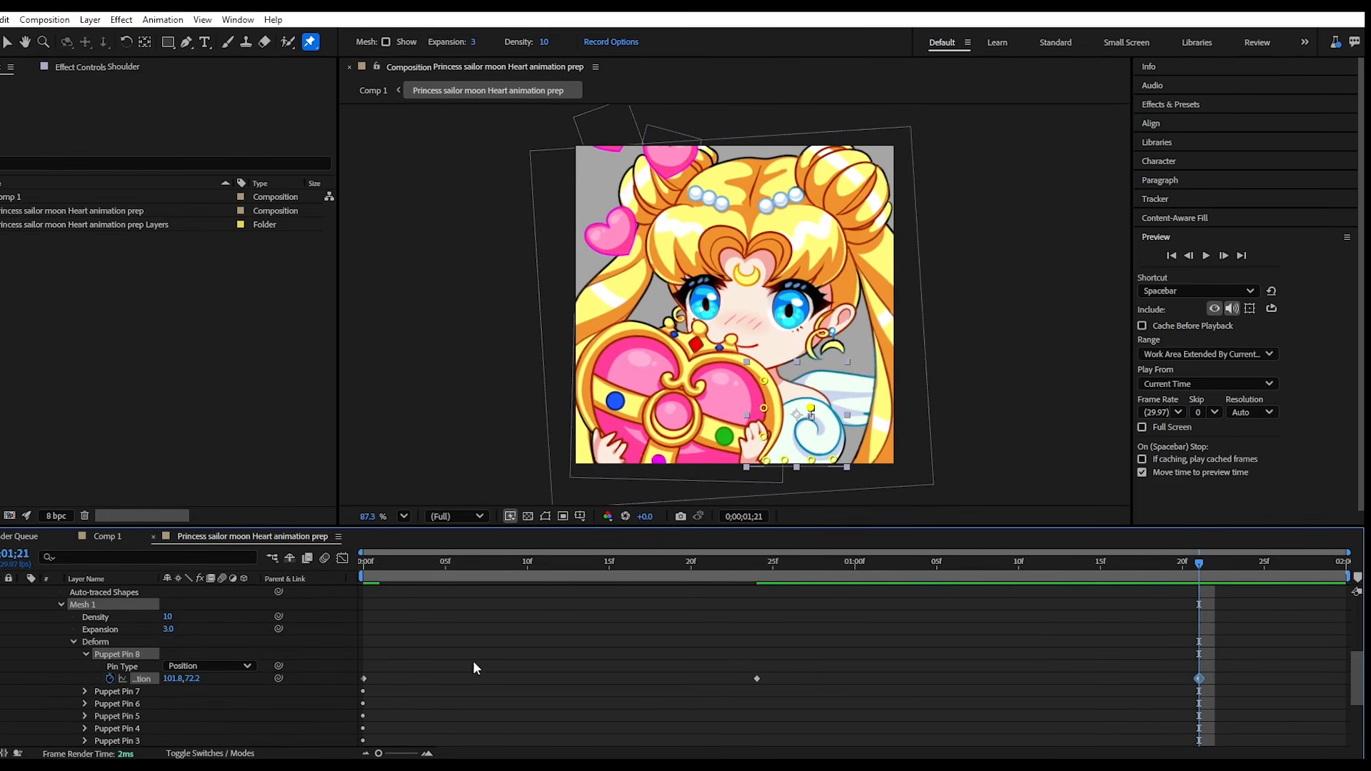
left_click(363, 678)
key("End")
key("ctrl+v")
key("space")
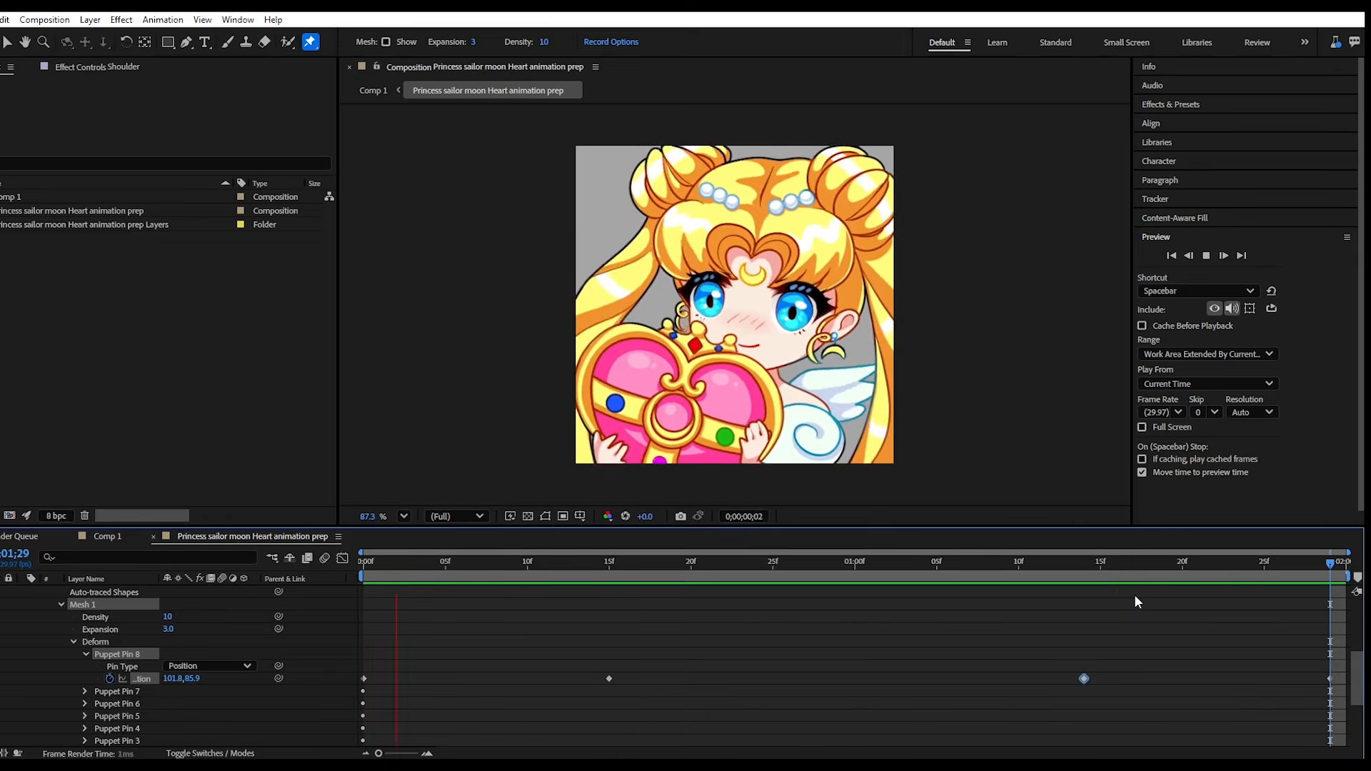
left_click(858, 719)
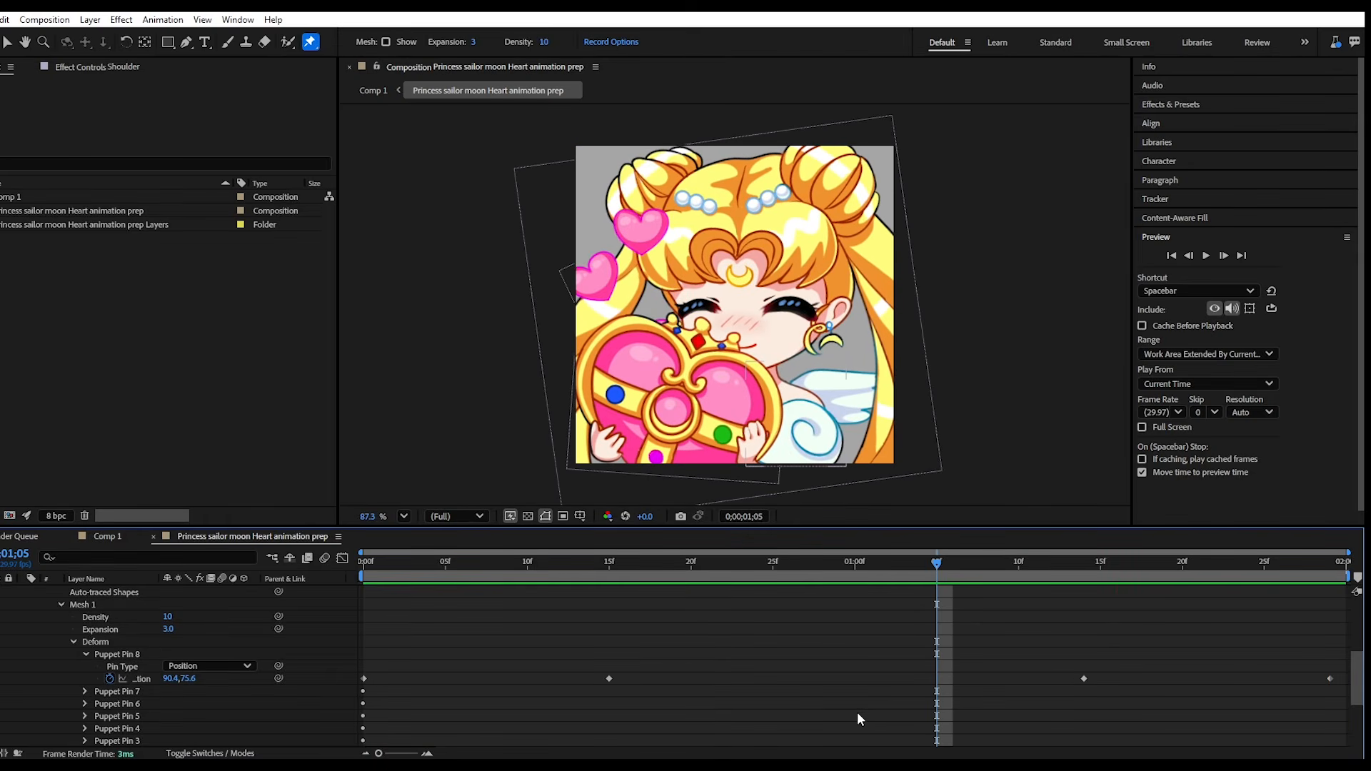
Return to 0;00;00;00, preview the whole animation in Comp 1 and compare it with the animation prep composition.
key("Home")
key("v")
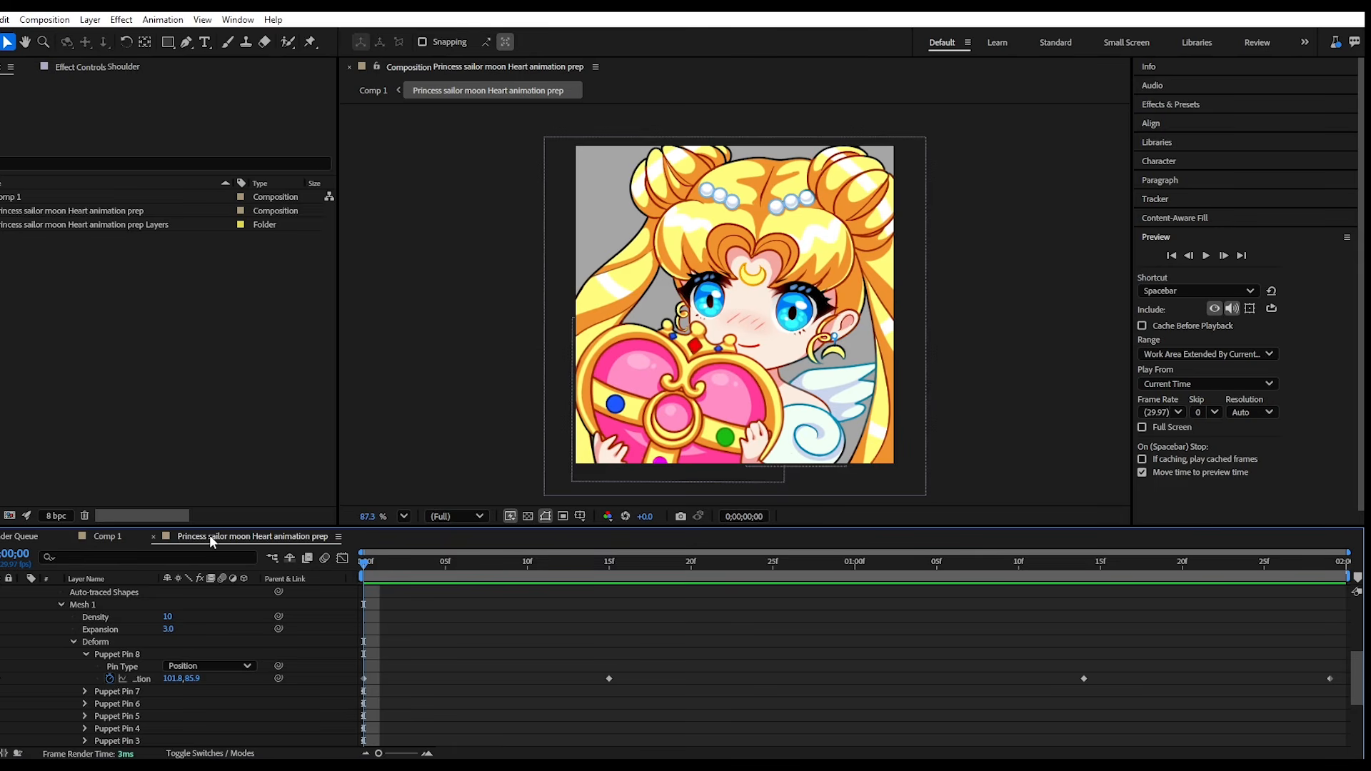
left_click(113, 537)
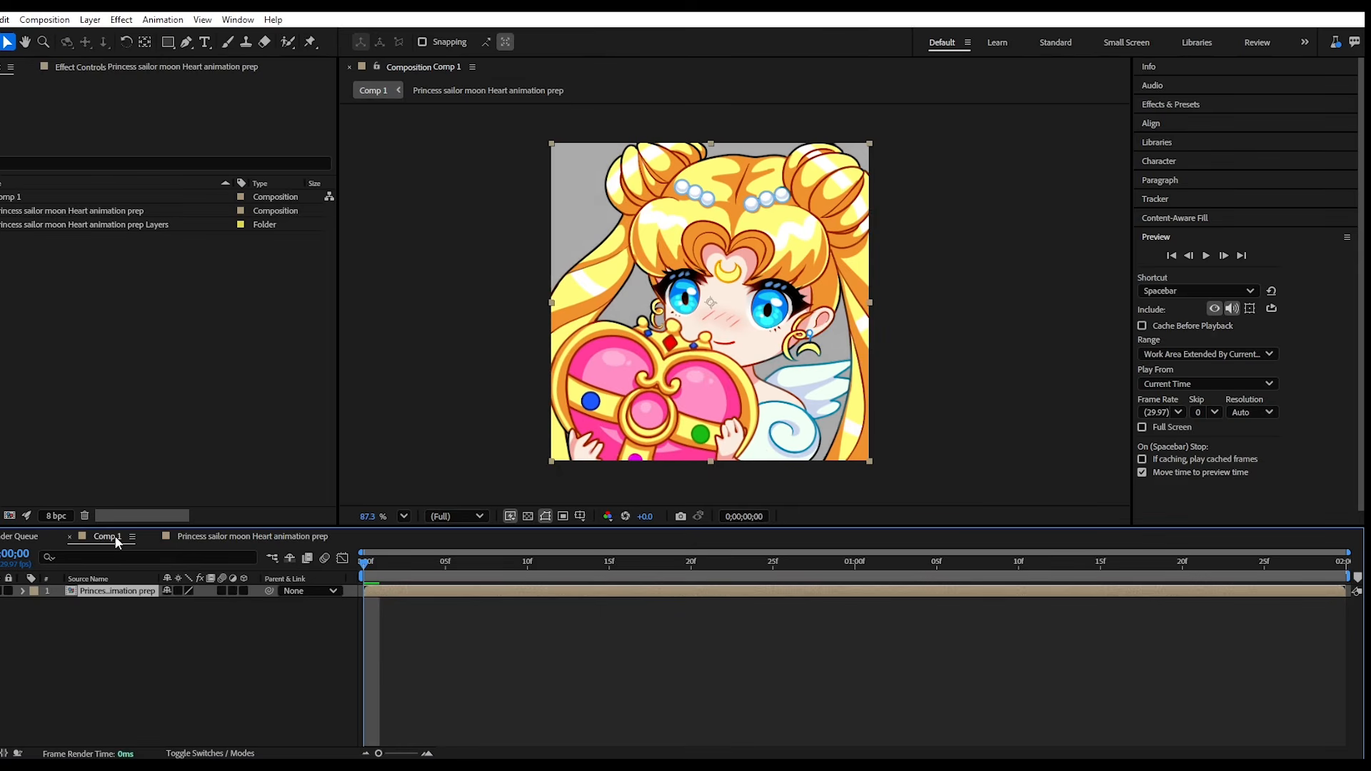
left_click(208, 537)
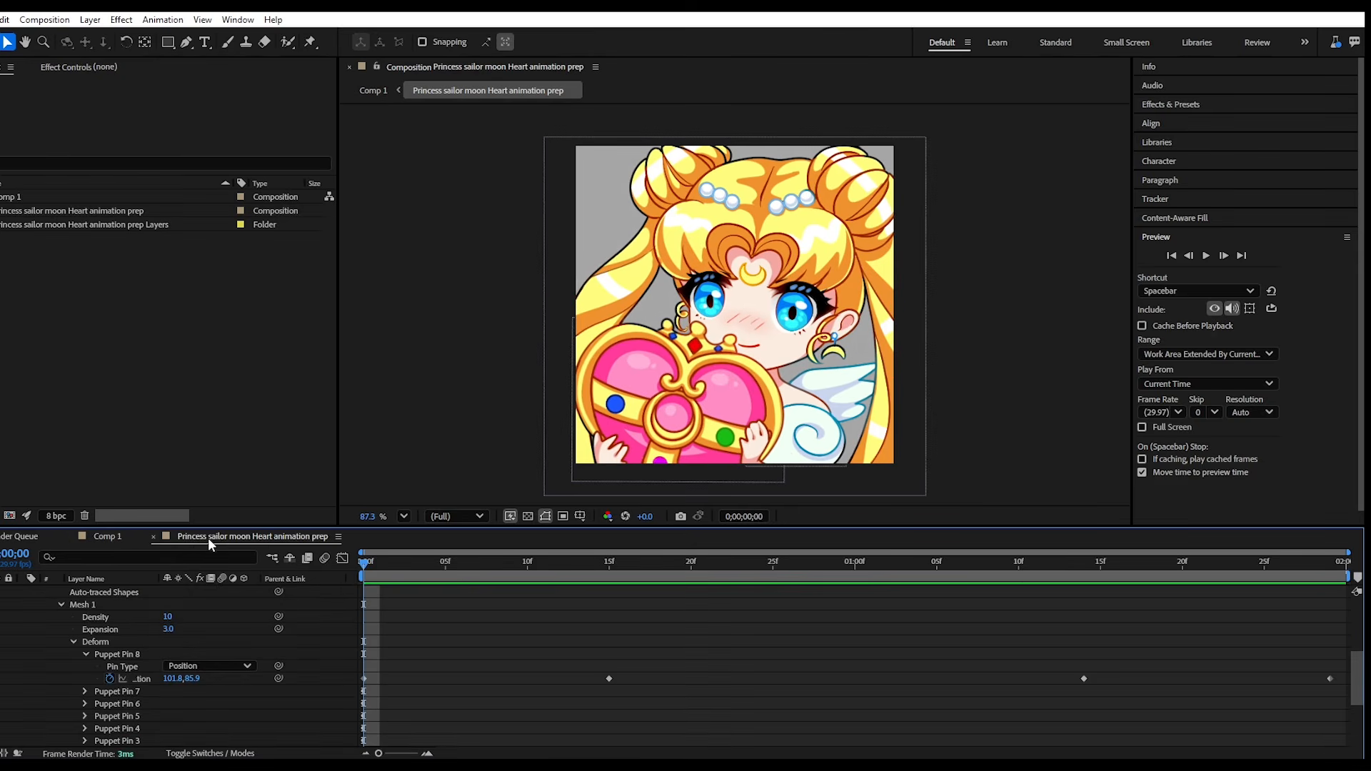
left_click(118, 546)
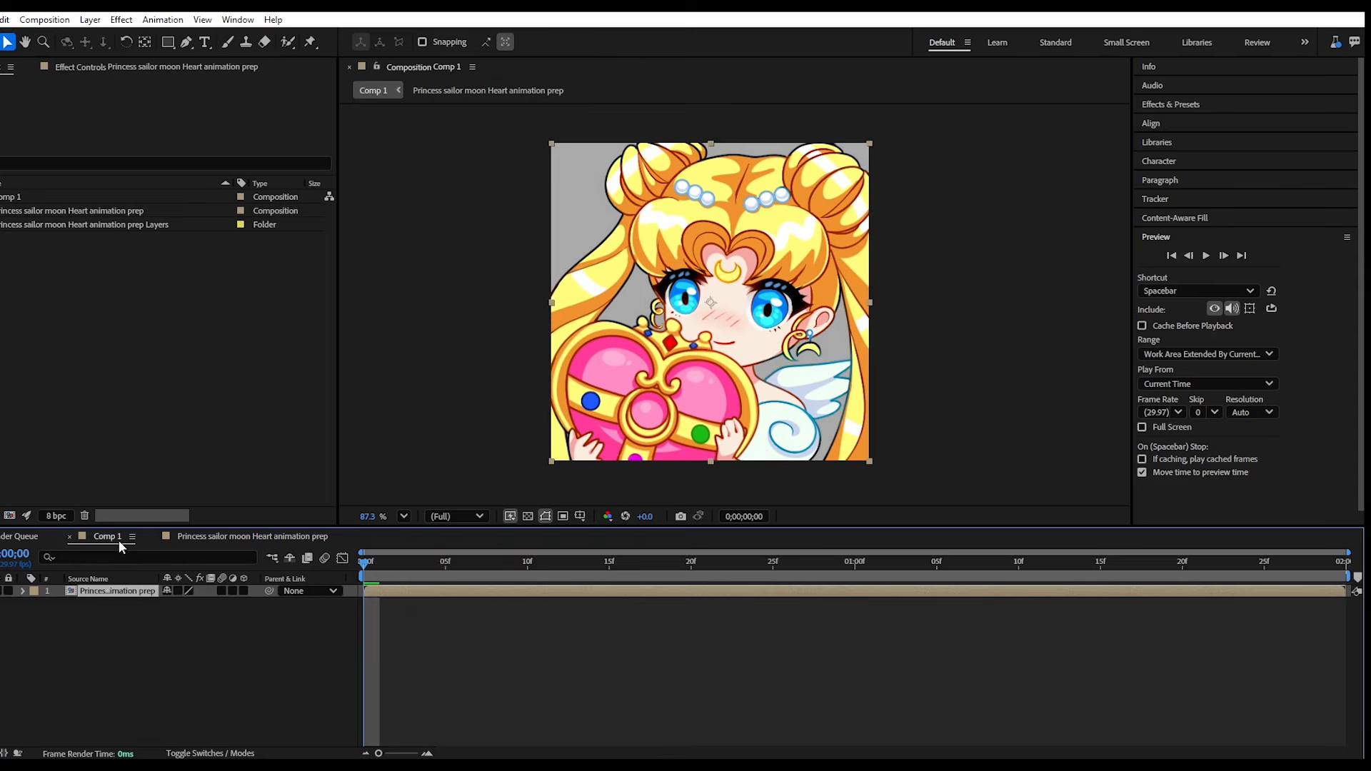
key("space")
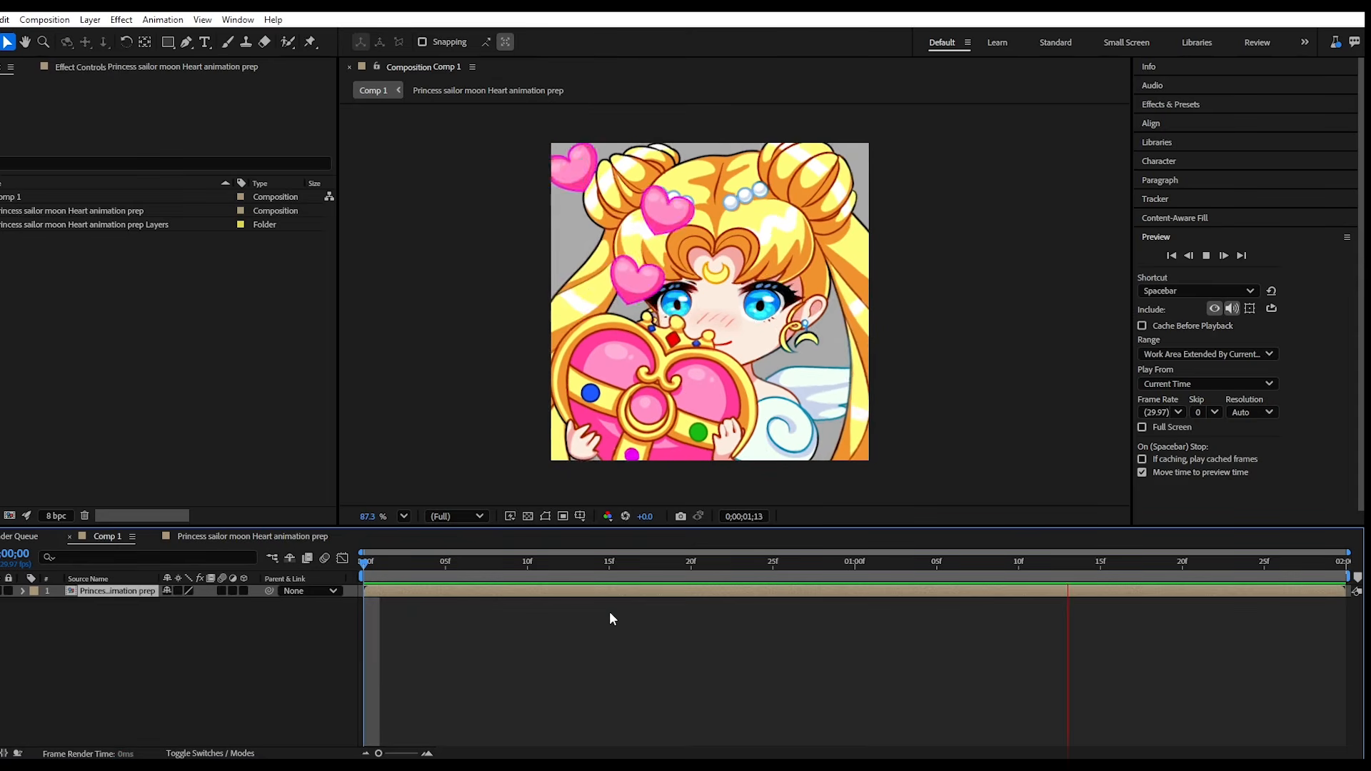
left_click(265, 538)
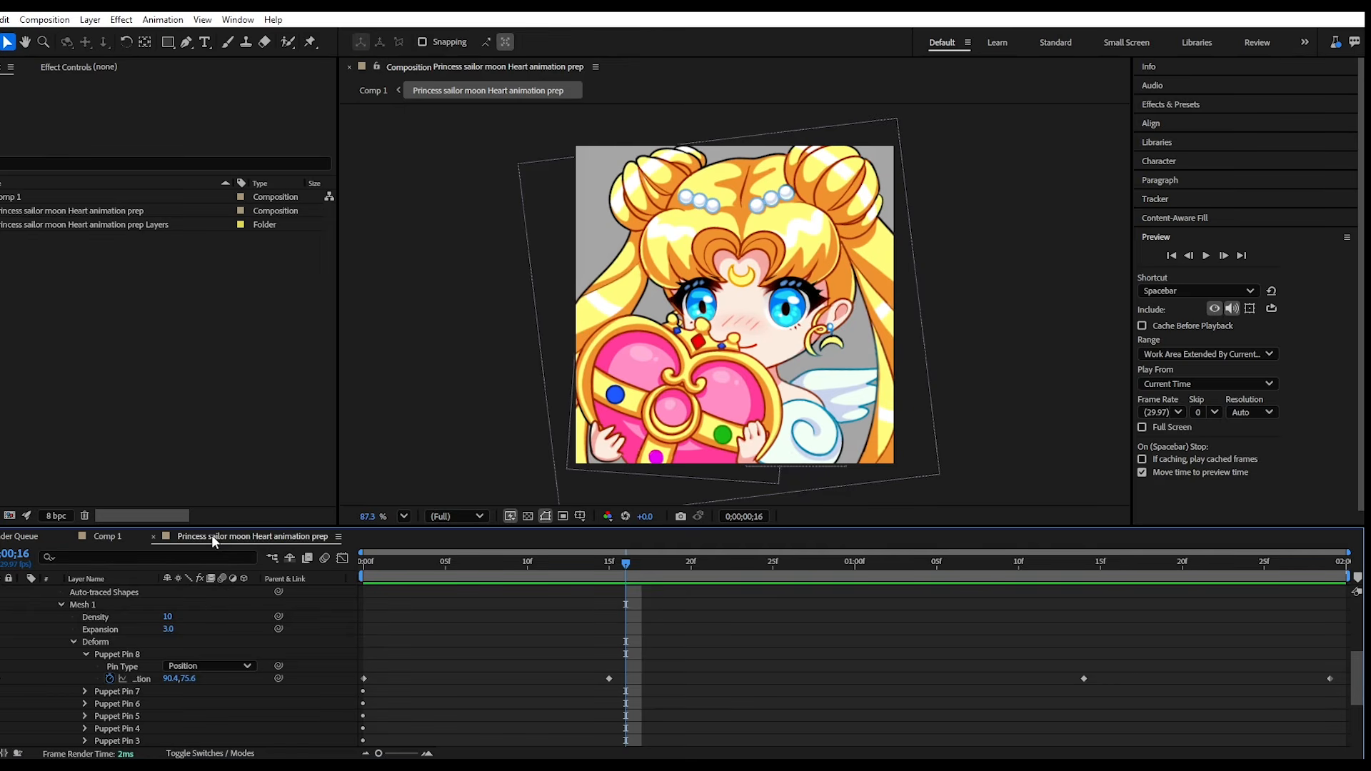
Add a Stroke layer style to the animation prep layer in Comp 1 and set its color to black, 000000.
left_click(113, 539)
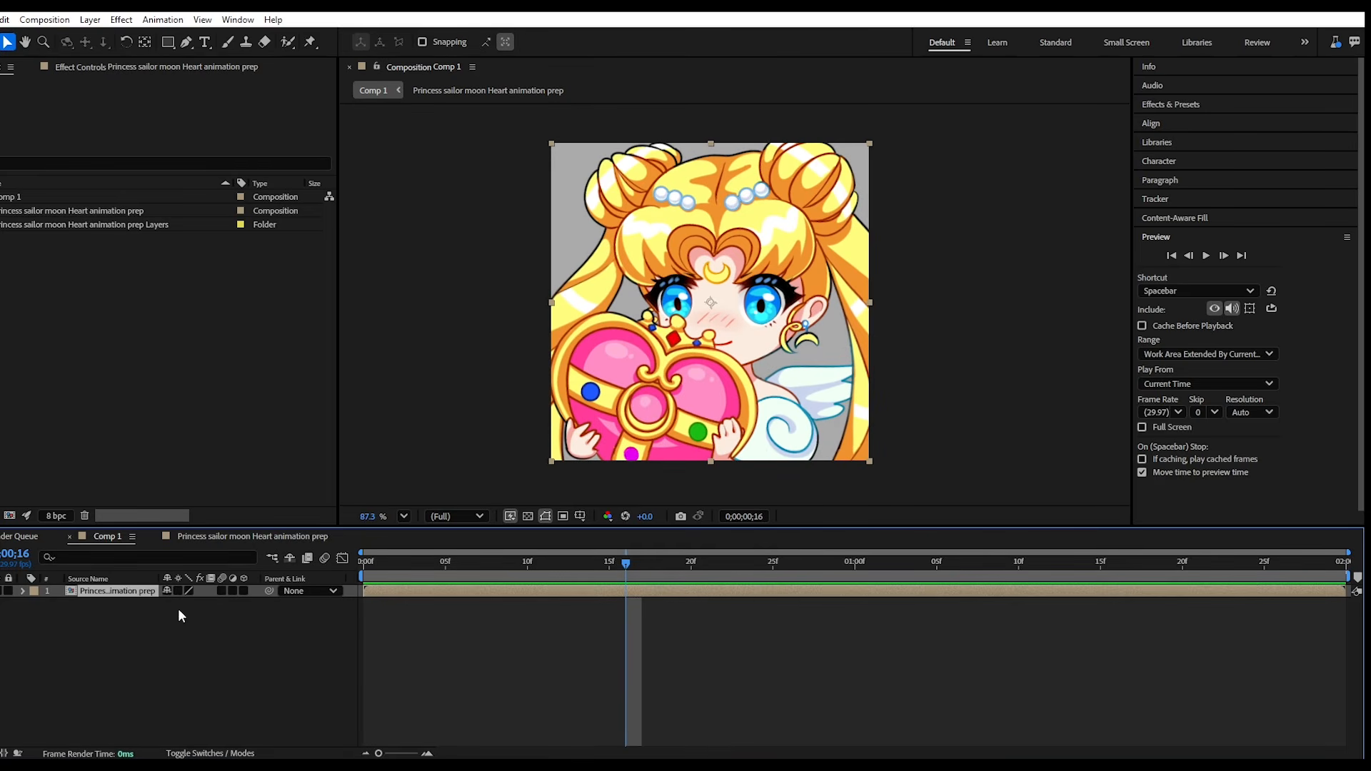
right_click(114, 595)
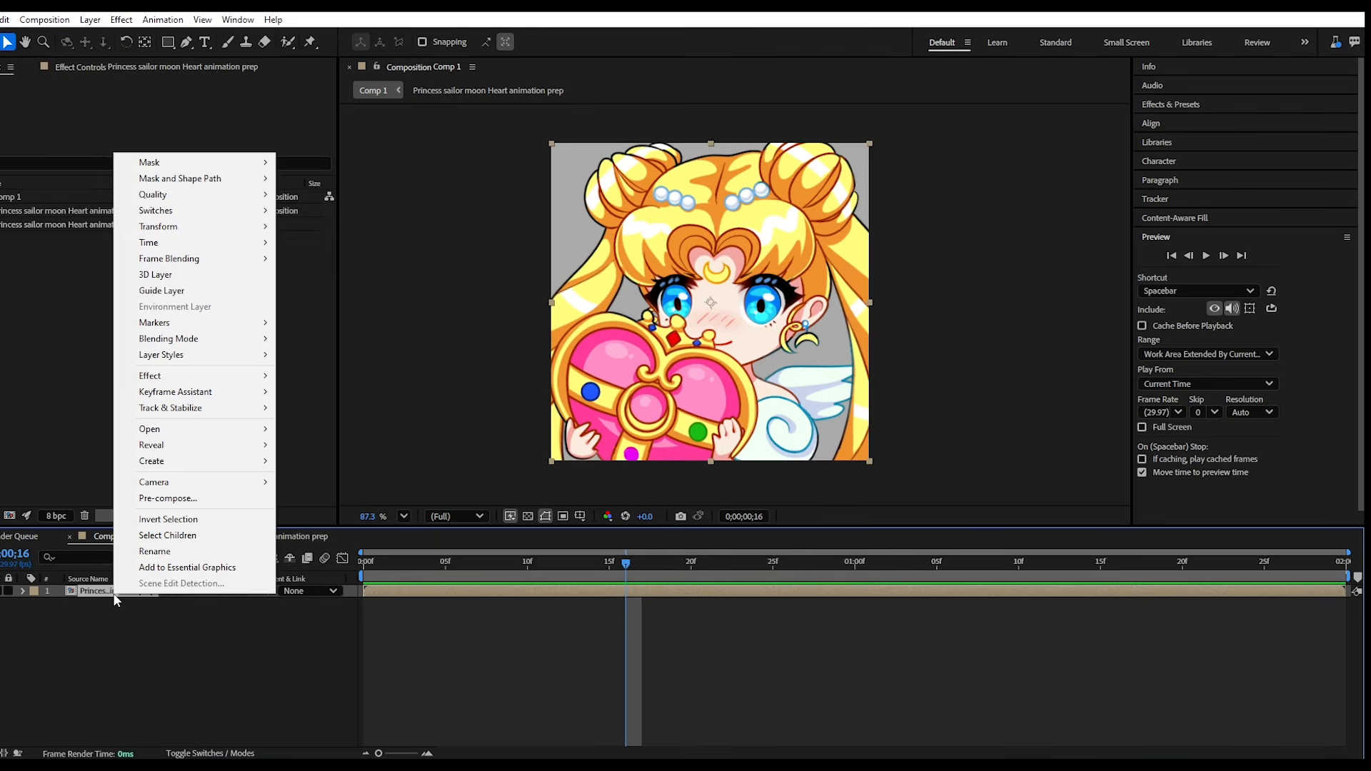
mouse_move(211, 361)
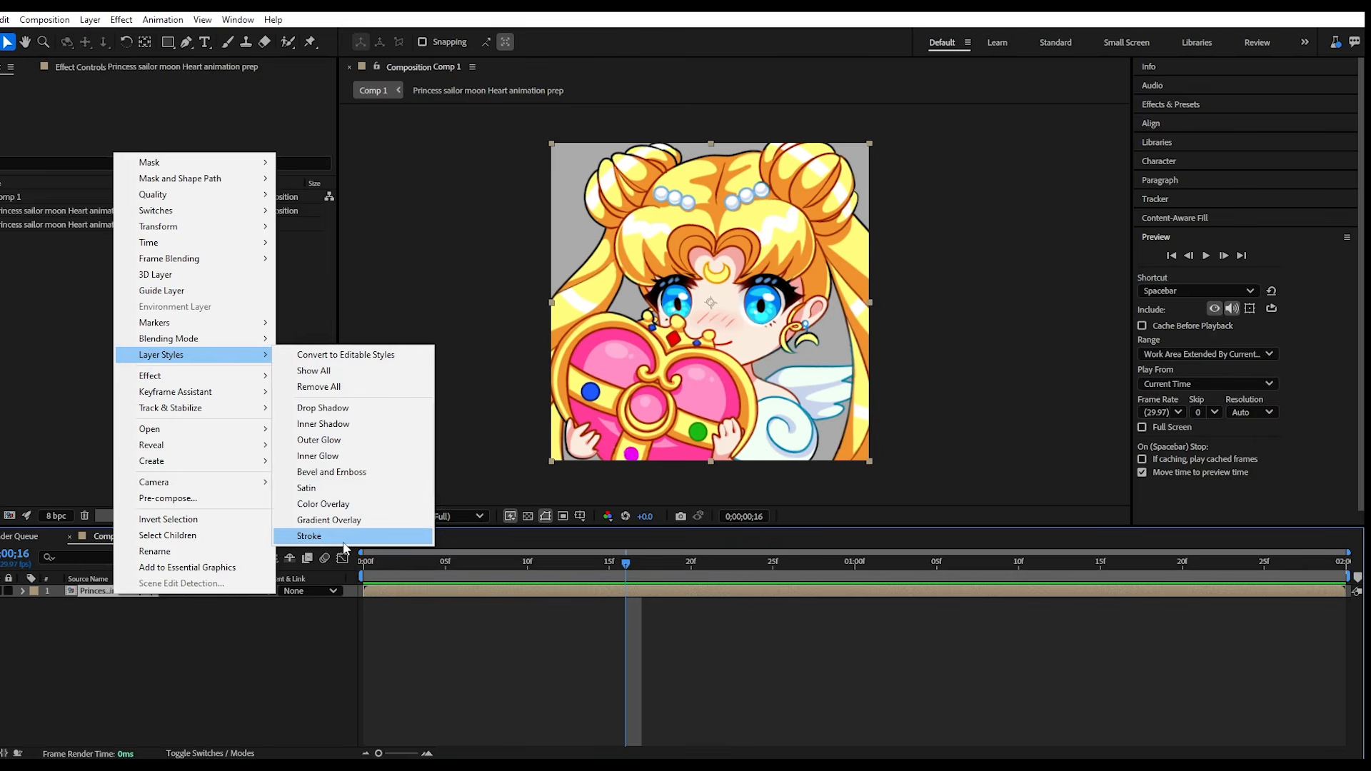
left_click(344, 542)
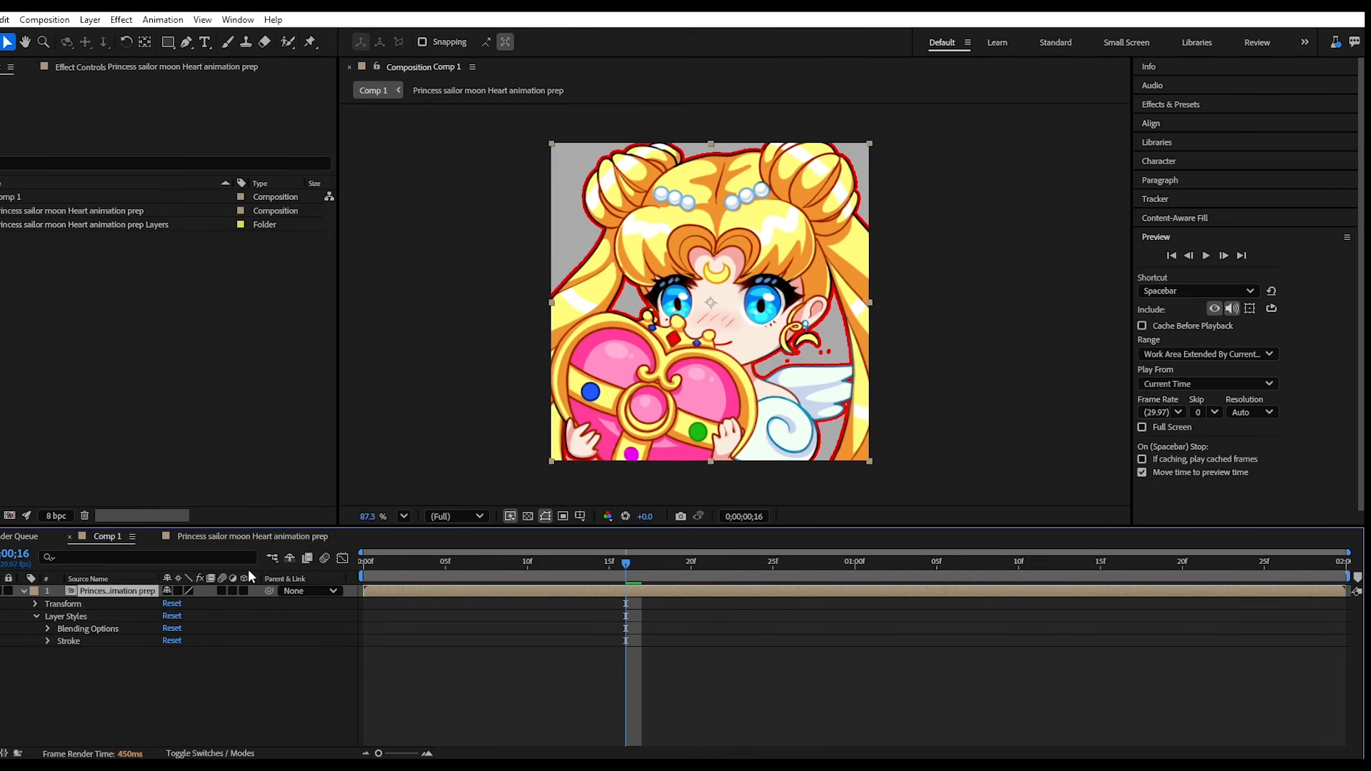
left_click(48, 641)
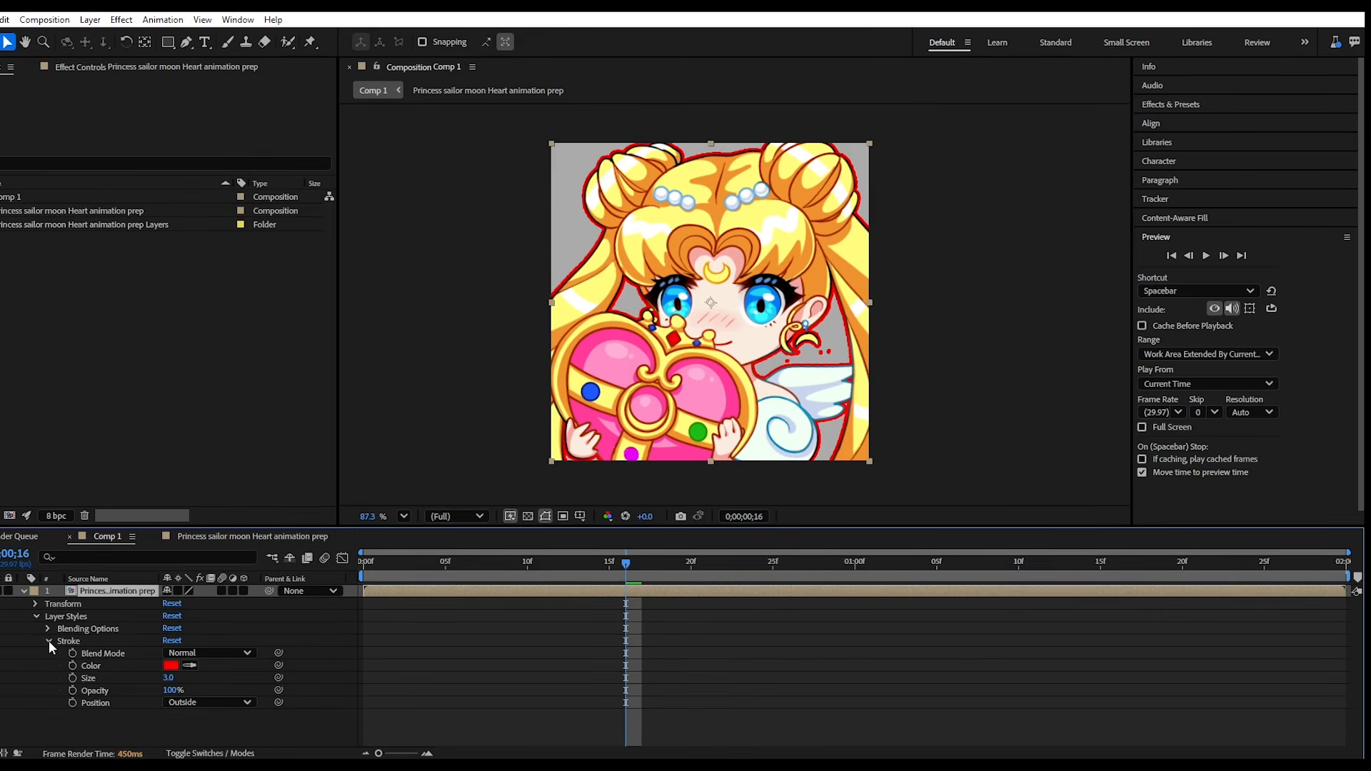
left_click(170, 668)
left_click_drag(573, 402, 737, 532)
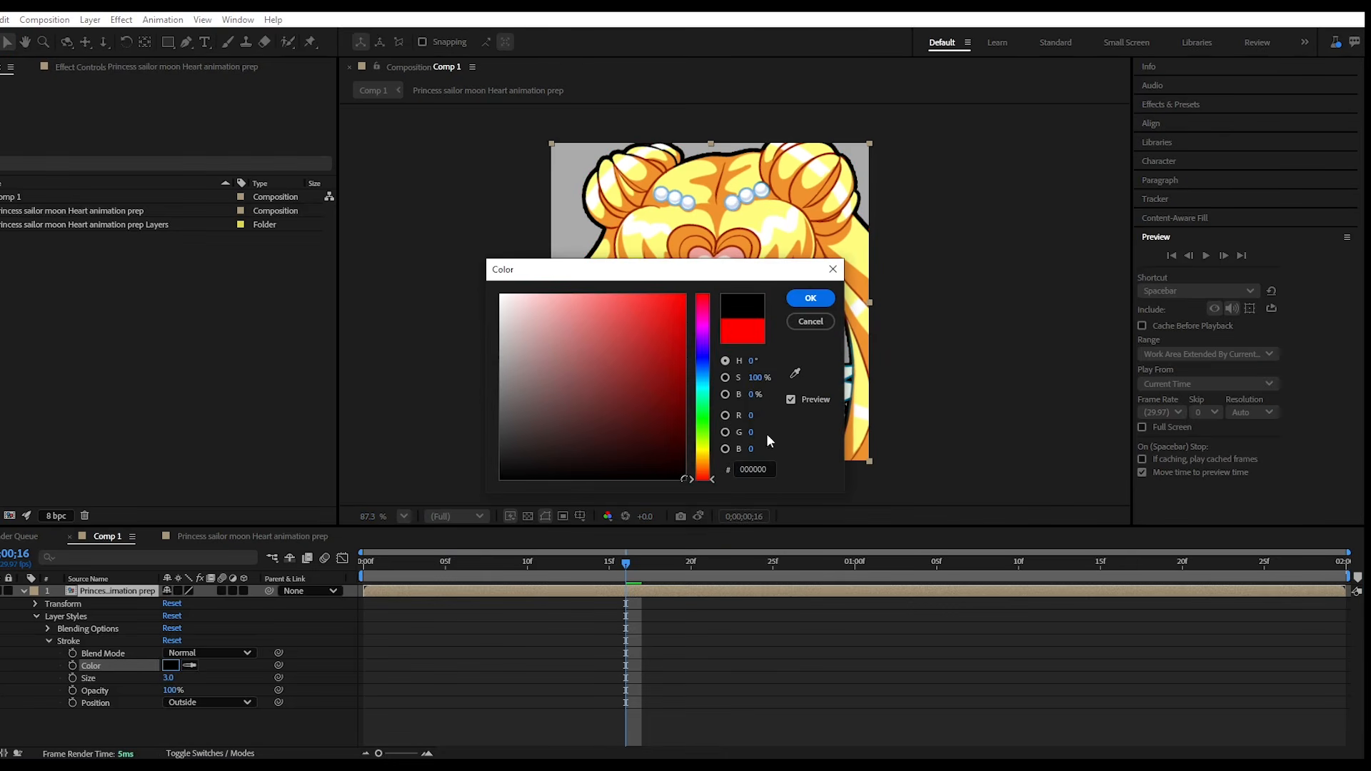
left_click(809, 300)
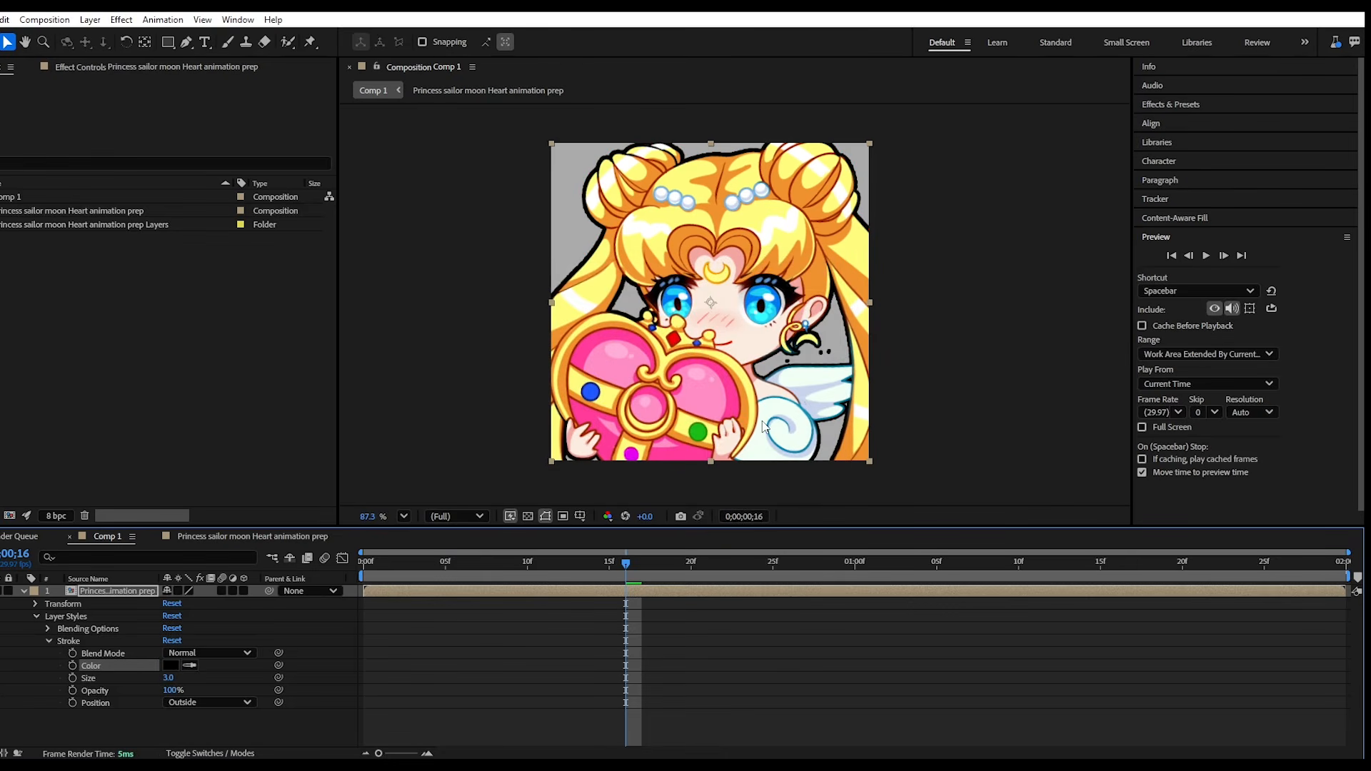
Set the stroke size to 2 and preview the outlined animation from the start.
left_click(170, 678)
type("2")
key("Return")
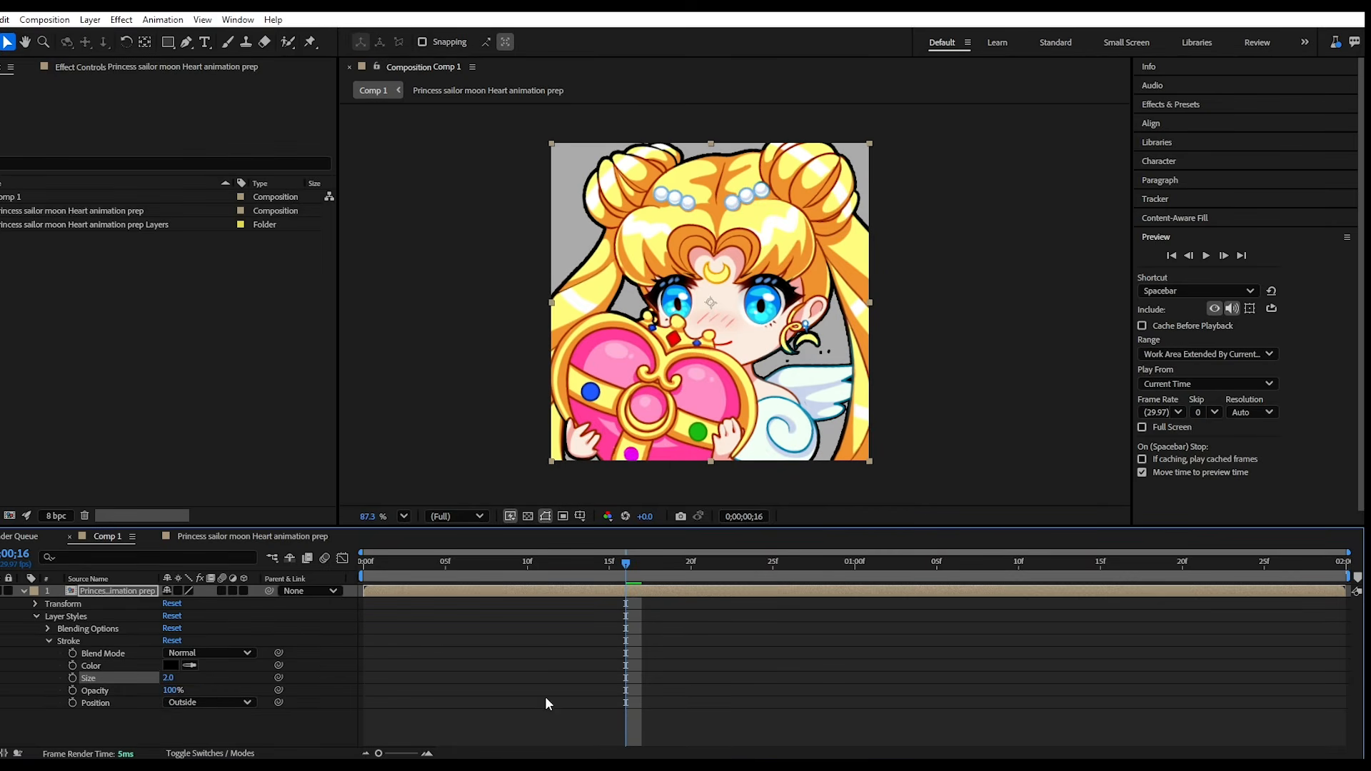
left_click_drag(626, 565, 413, 572)
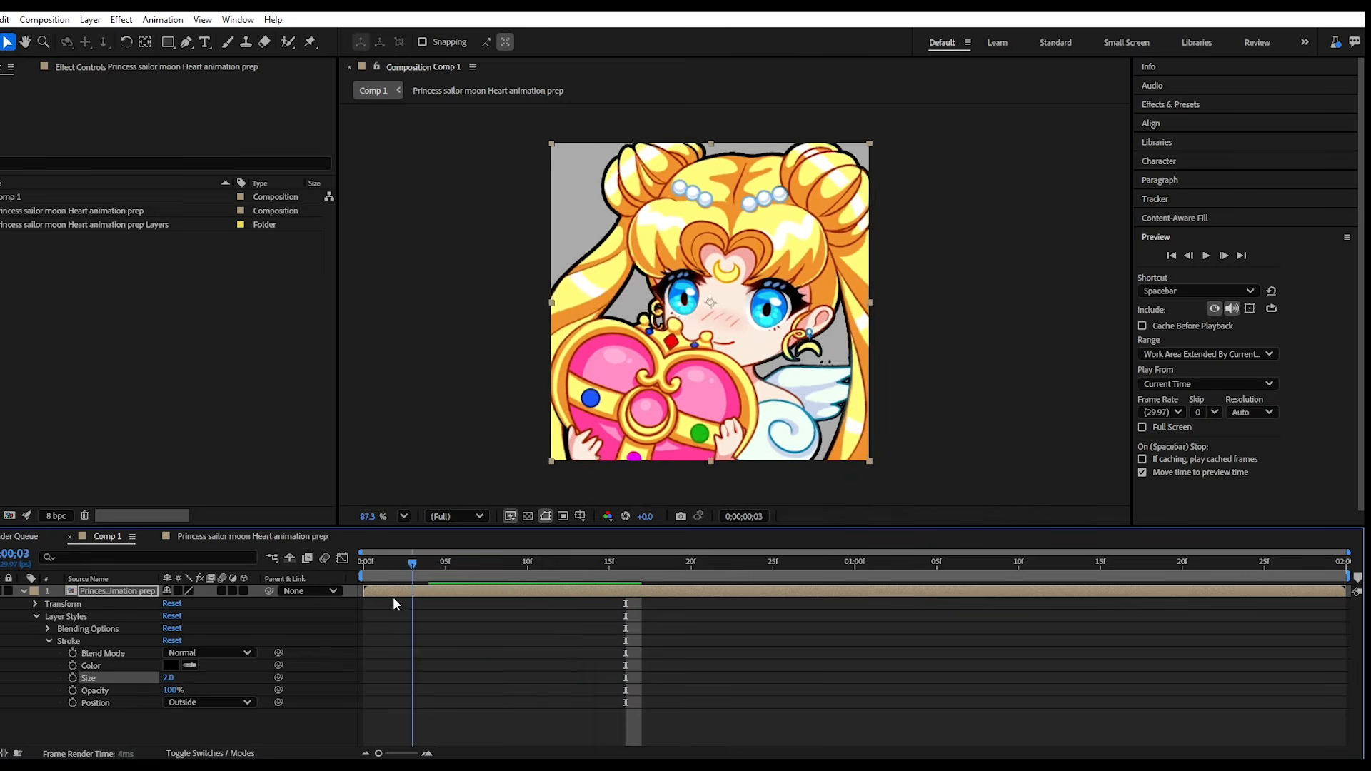
key("space")
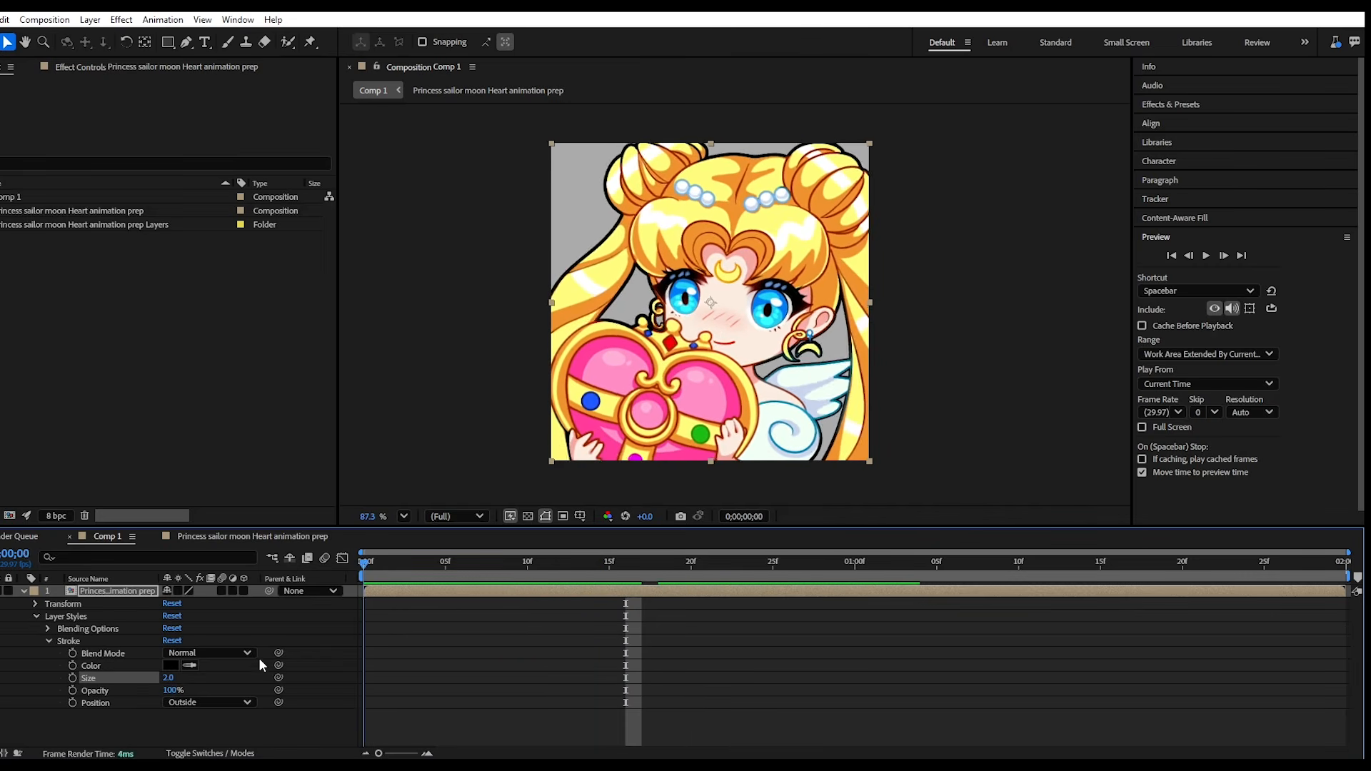
key("space")
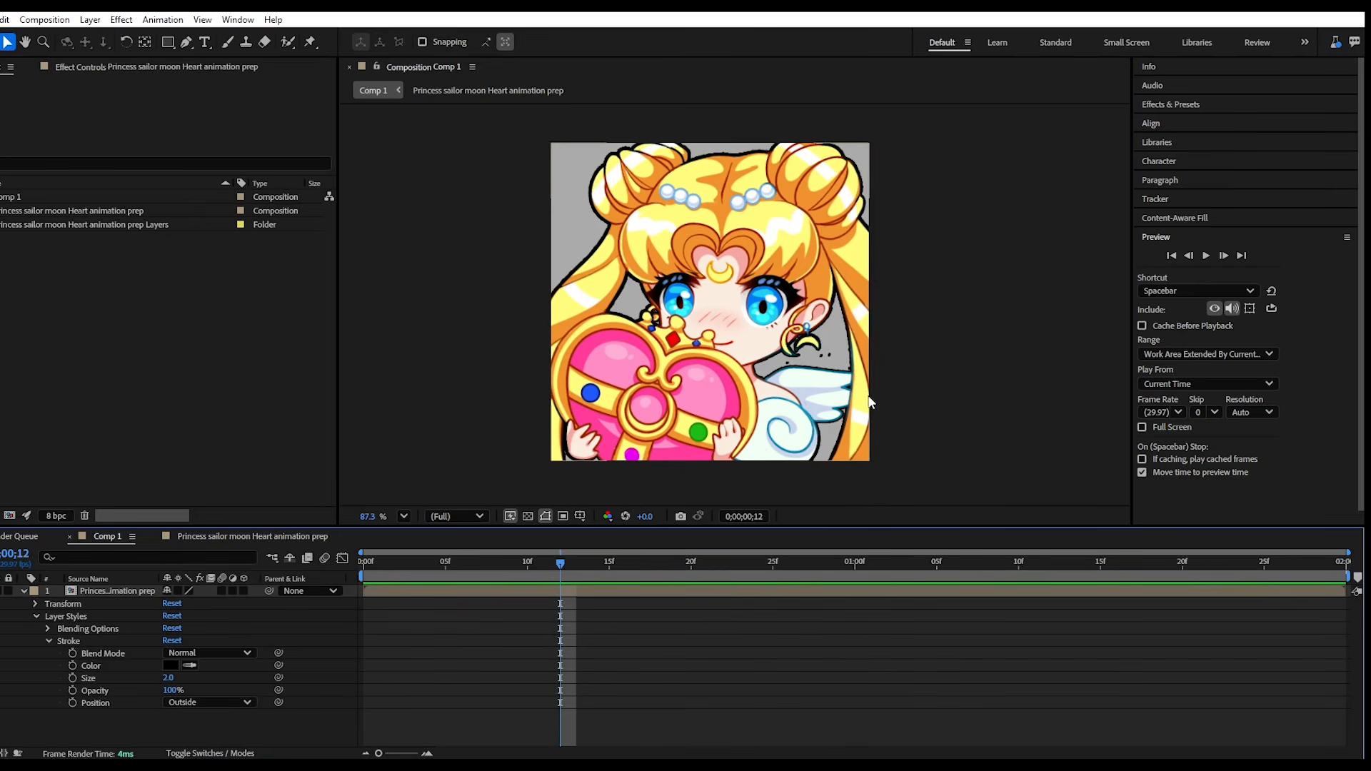
Examine the black outline up close around the earrings, crown and hair for stray pixels, and replay the animation.
scroll(835, 364, "up", 2)
scroll(835, 367, "up", 11)
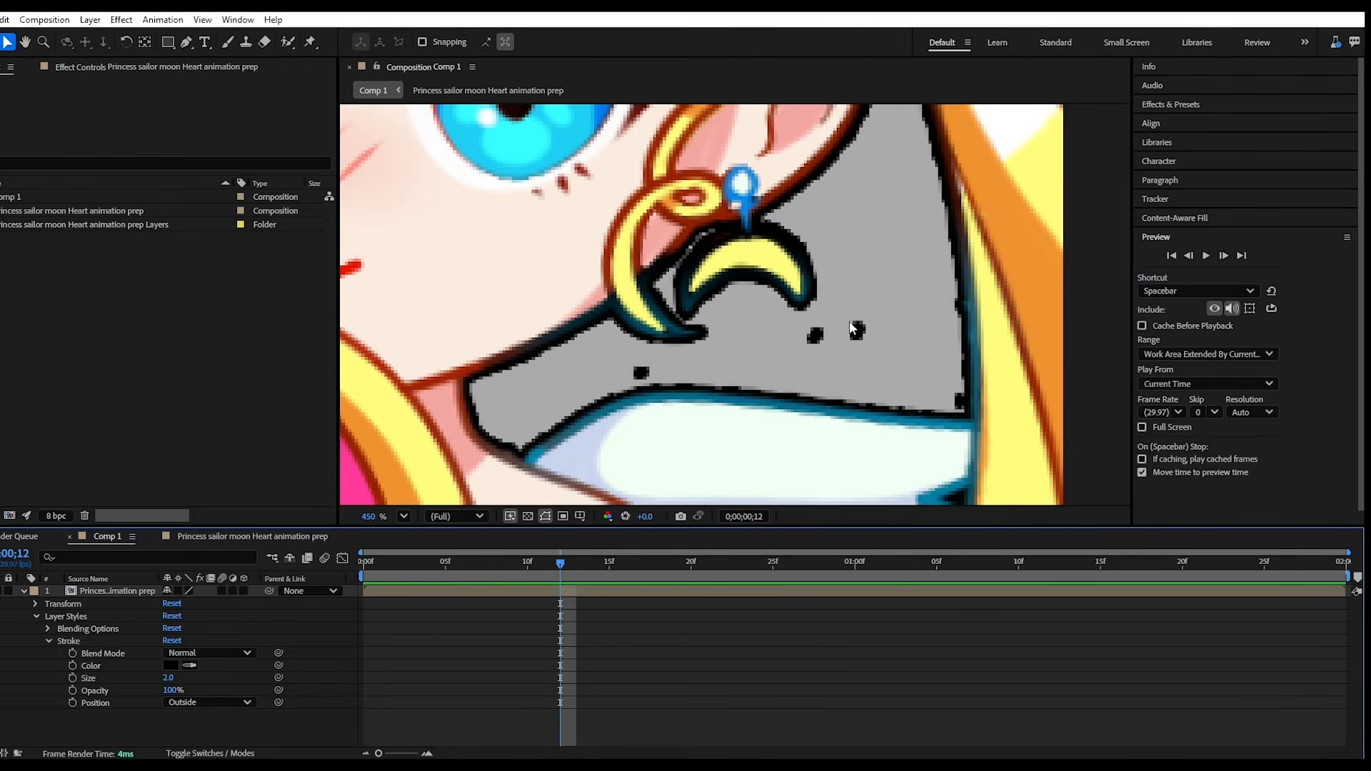
scroll(664, 370, "down", 7)
scroll(664, 374, "down", 5)
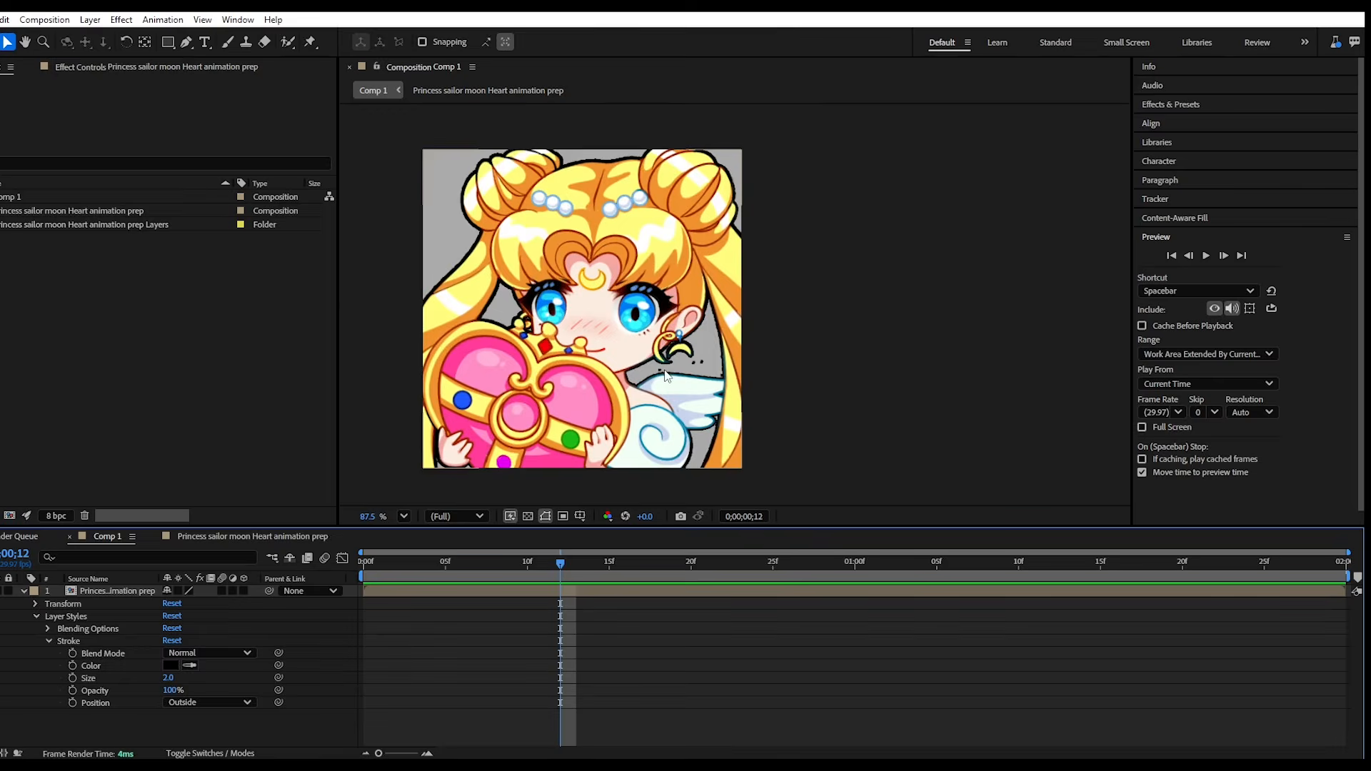
scroll(530, 264, "up", 6)
scroll(530, 304, "down", 6)
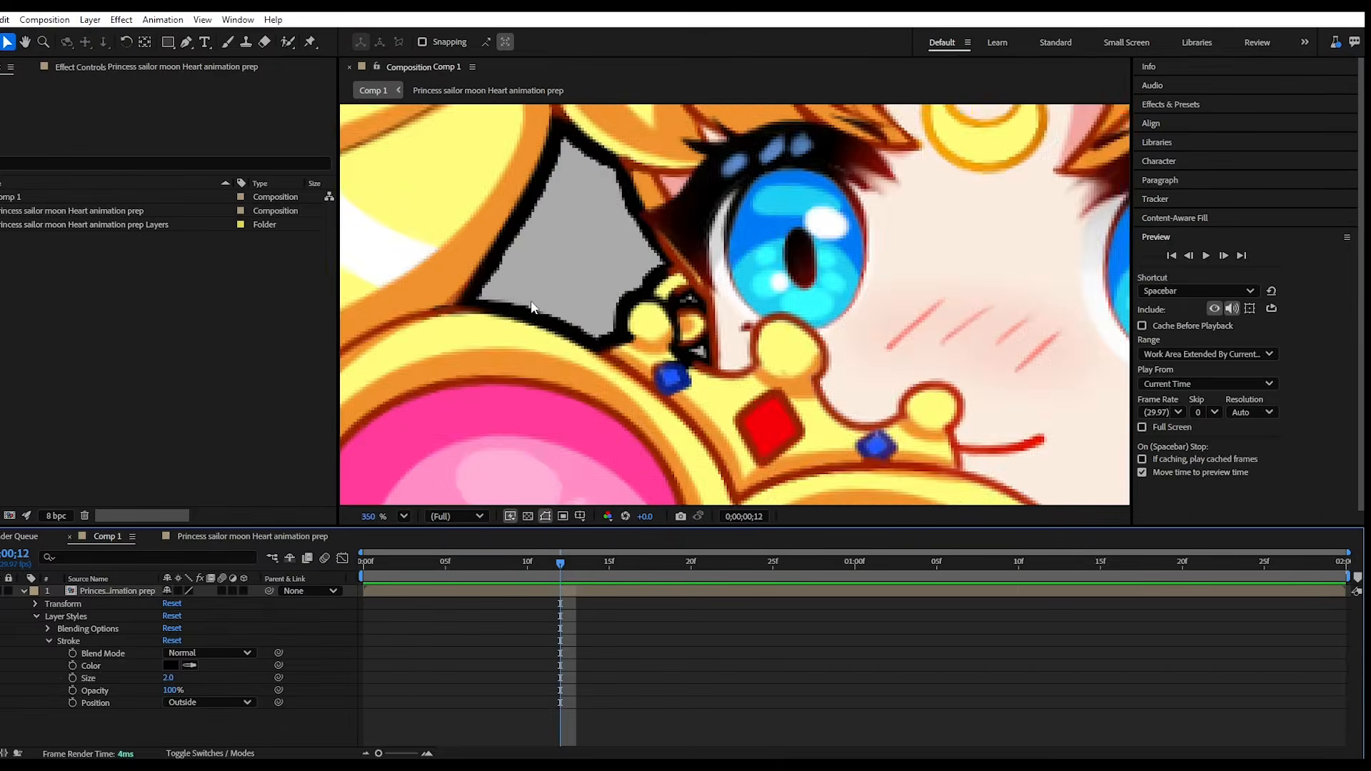
scroll(665, 227, "up", 7)
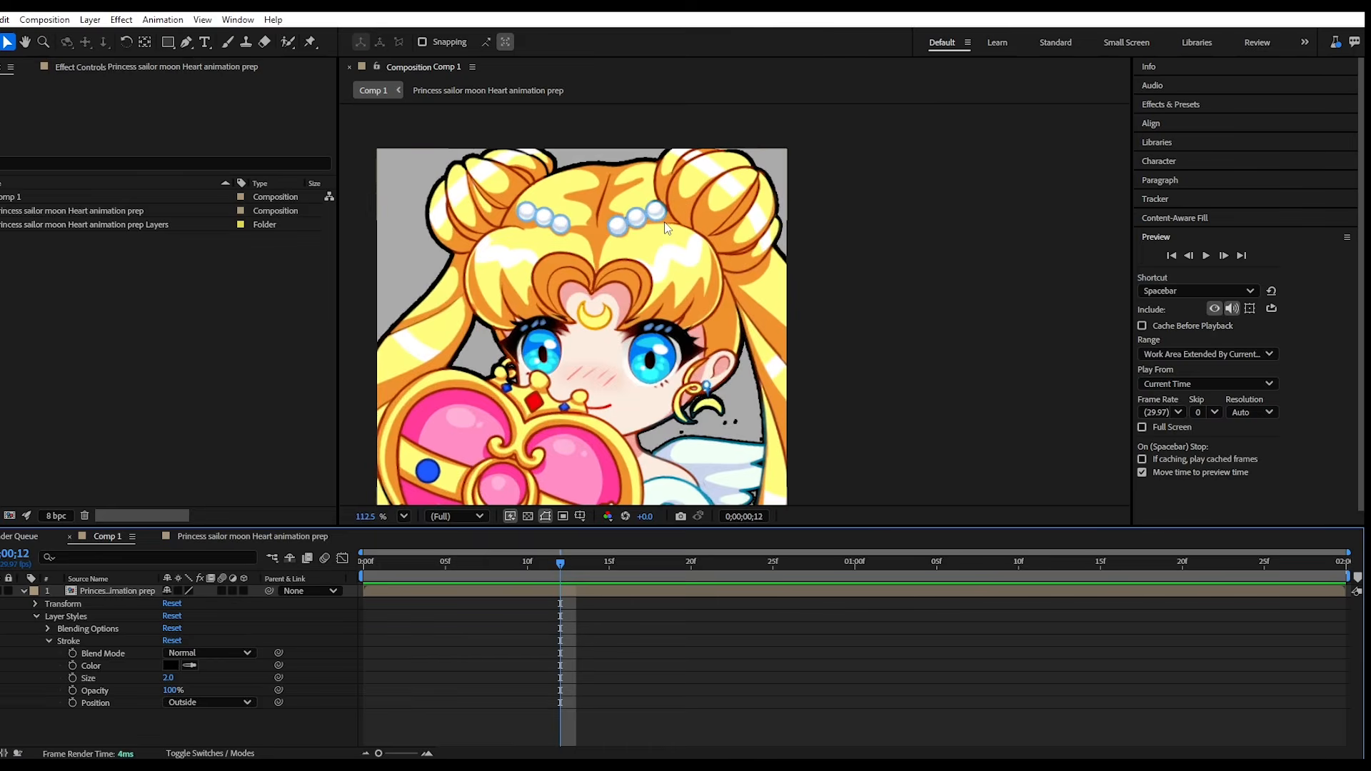
scroll(632, 270, "down", 7)
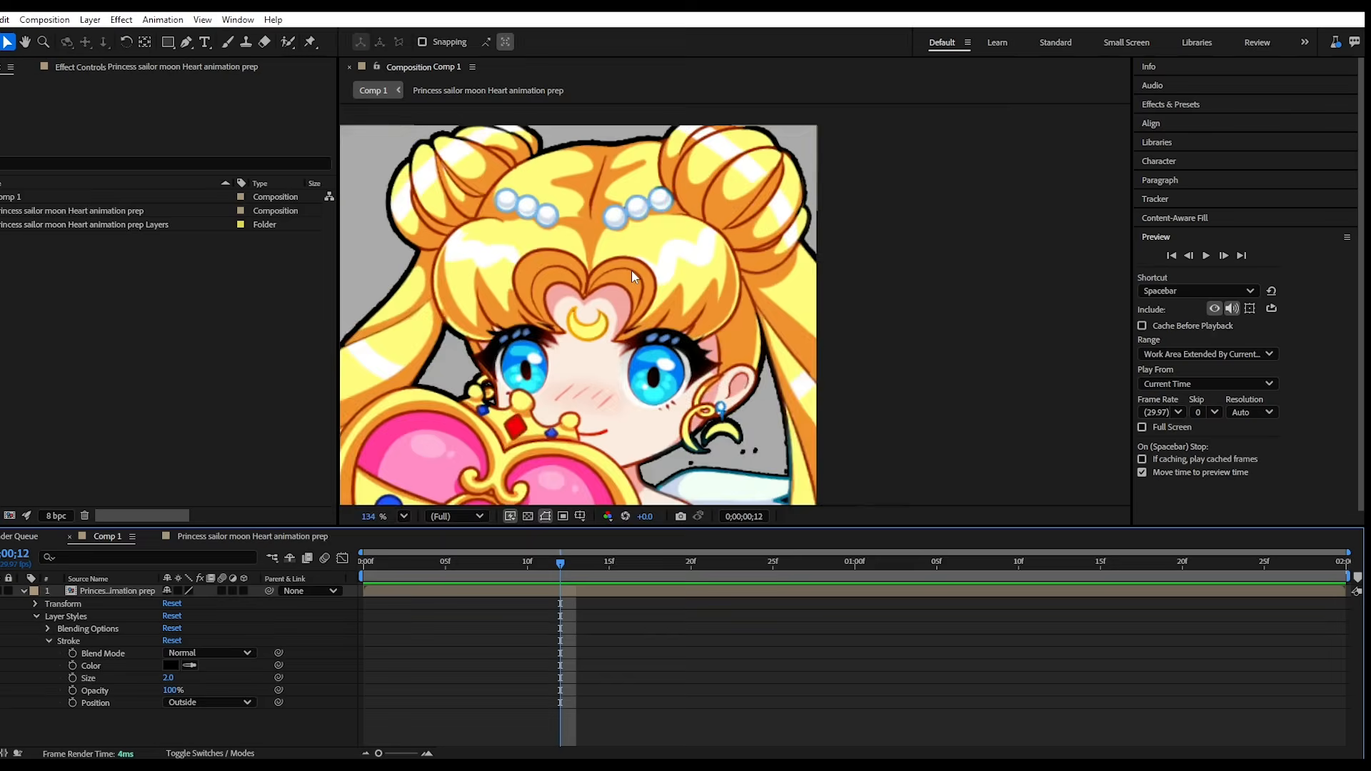
scroll(560, 395, "up", 1)
scroll(560, 395, "up", 1)
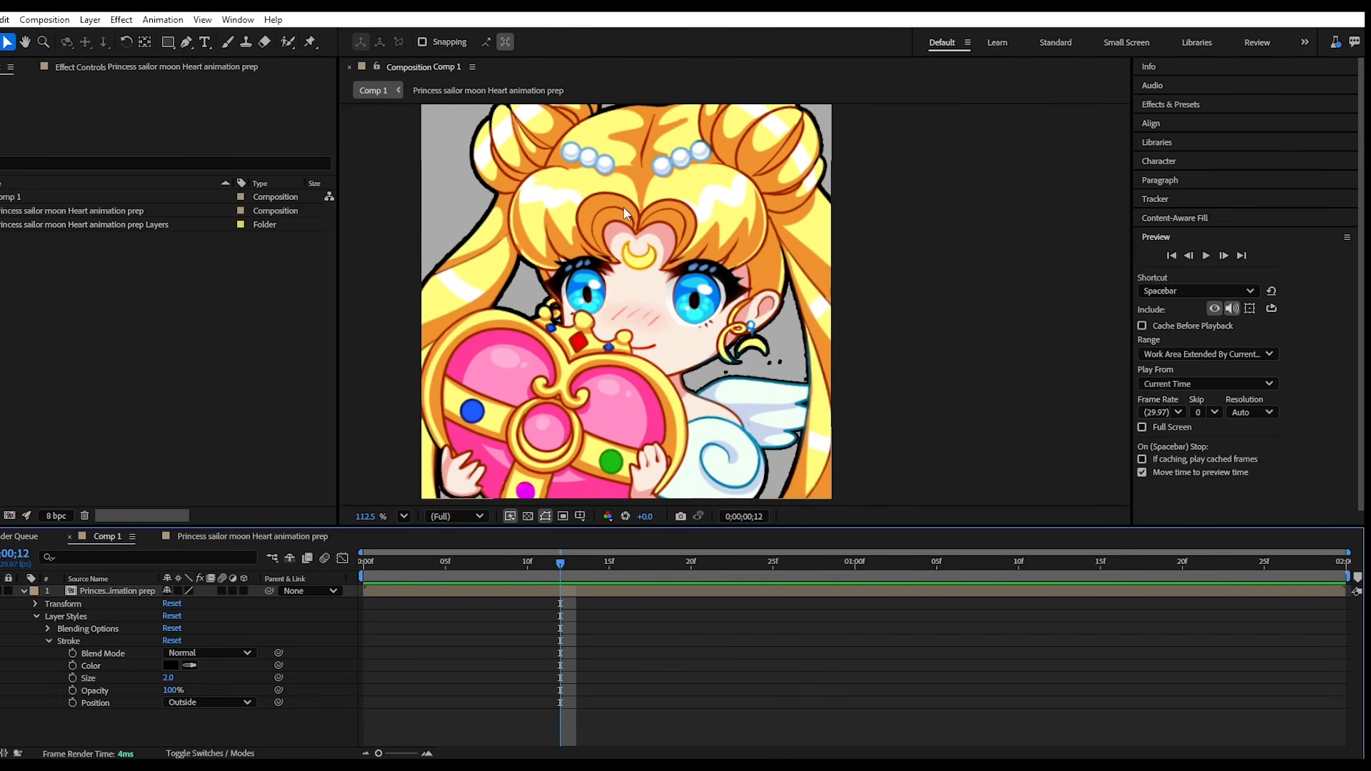
scroll(560, 413, "down", 2)
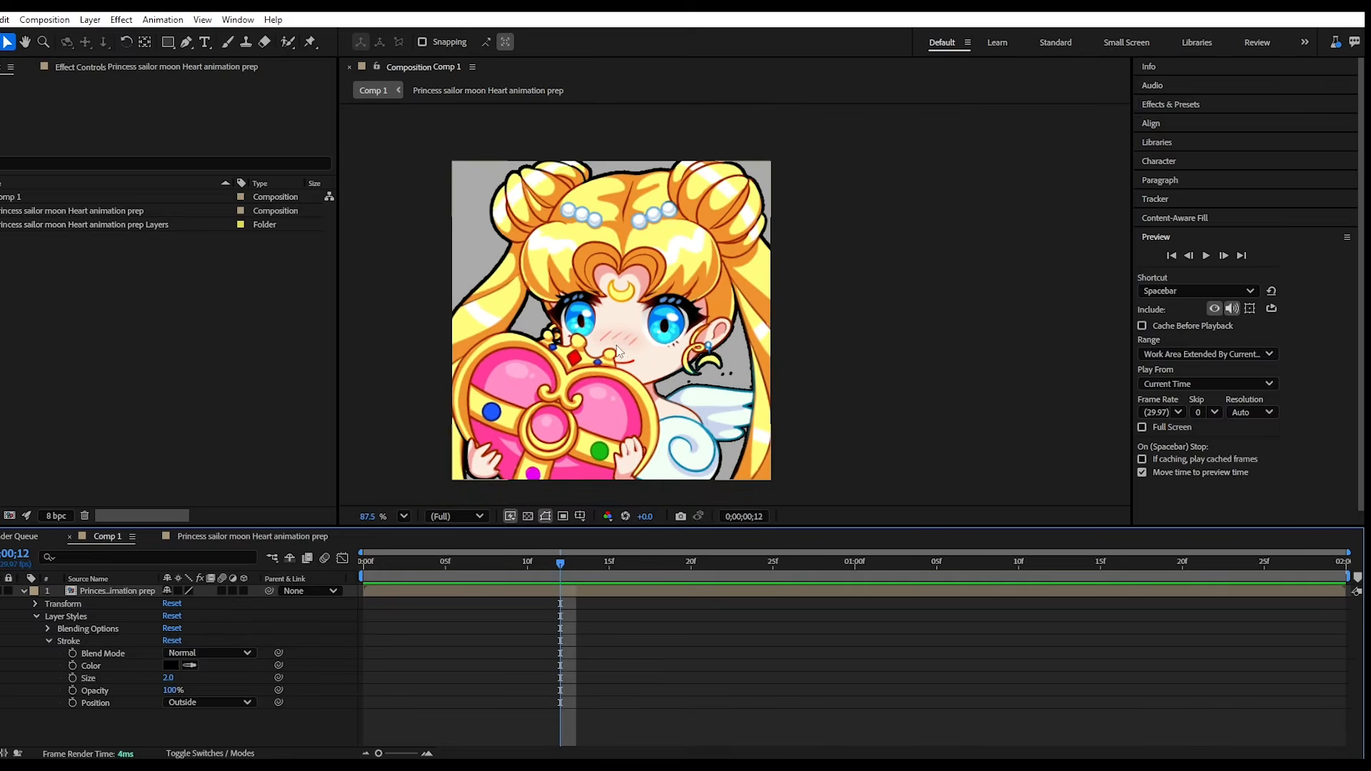
scroll(624, 336, "up", 2)
scroll(624, 345, "down", 2)
scroll(560, 428, "up", 1)
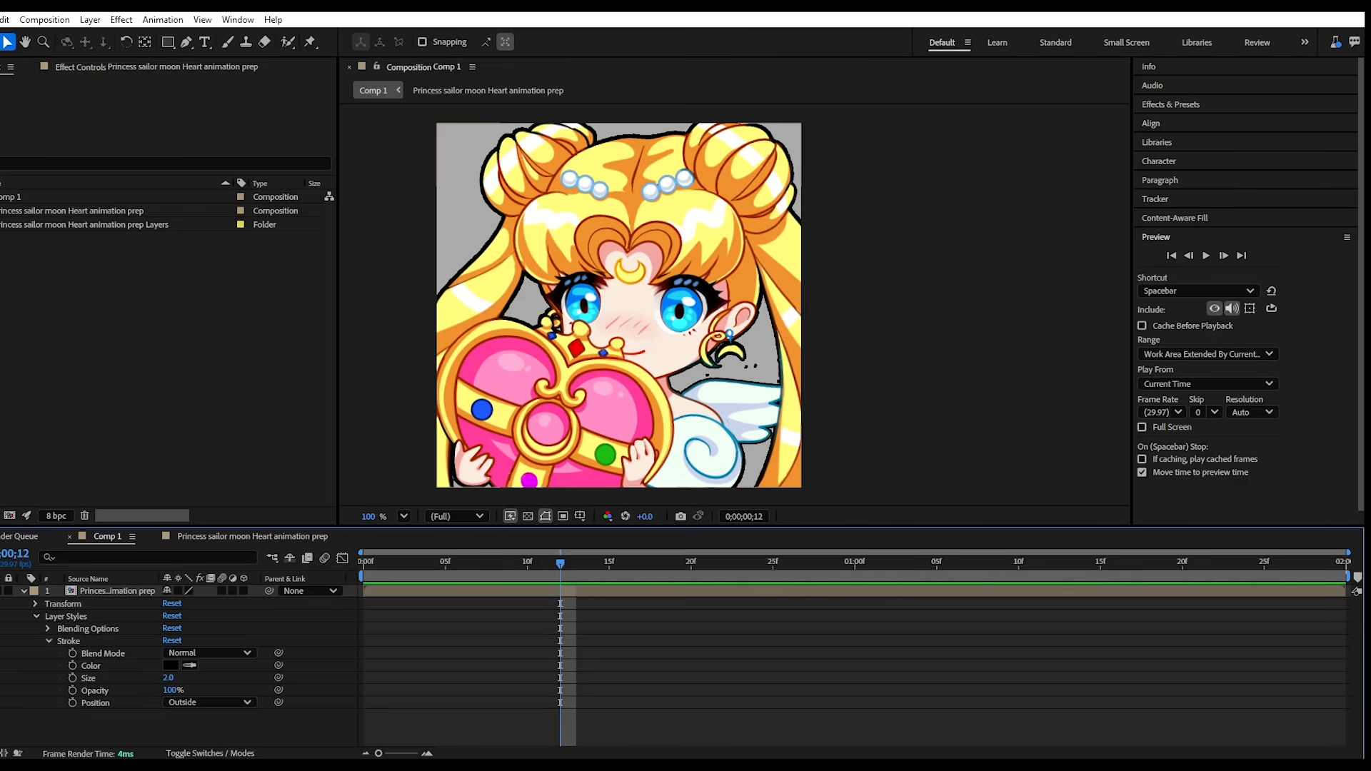
key("space")
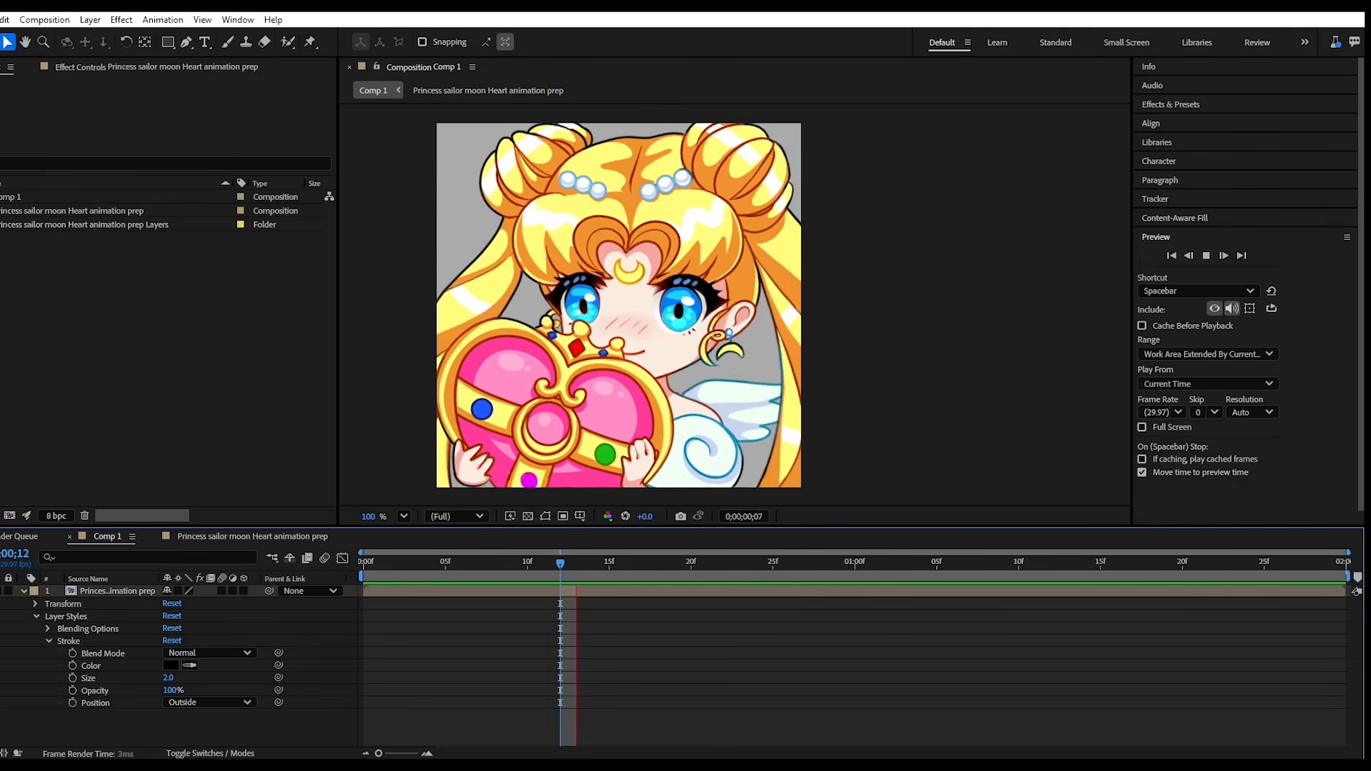
key("space")
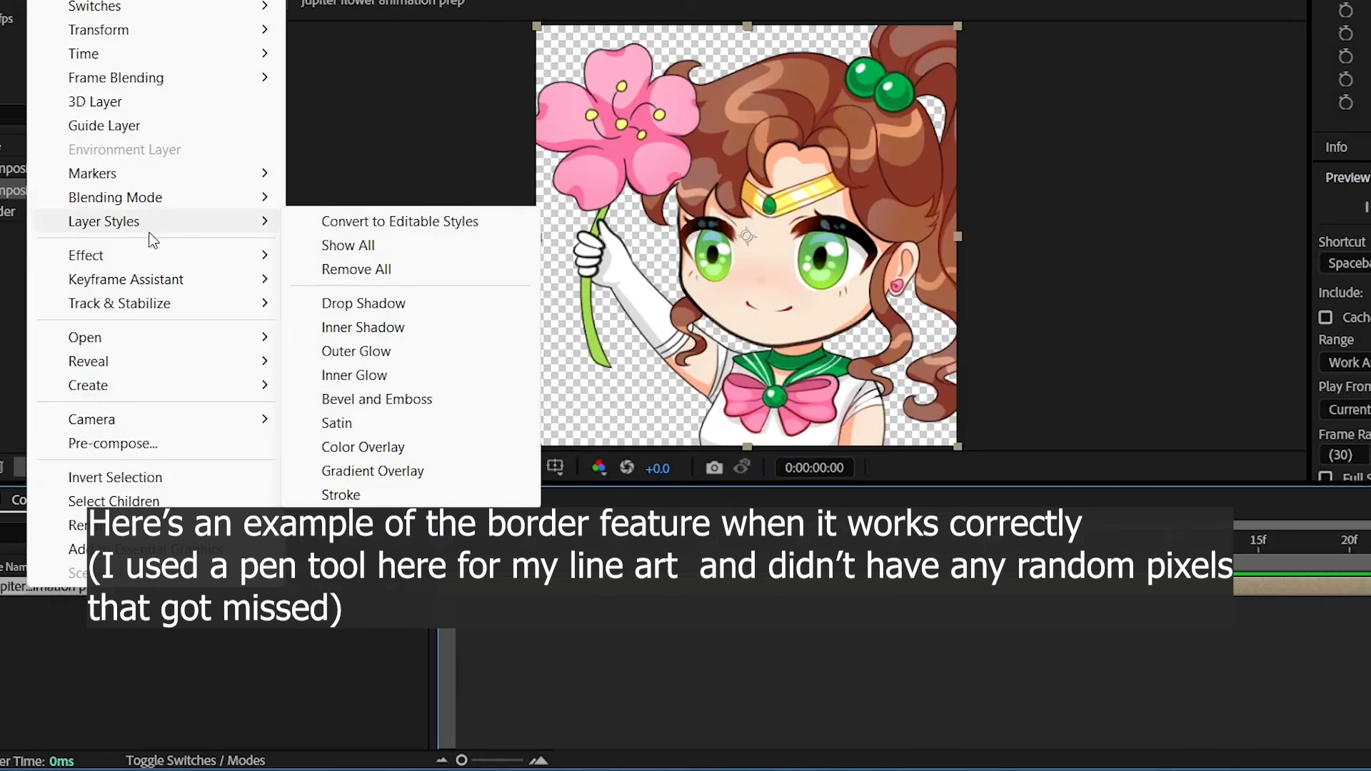
Add a Stroke layer style to the Jupiter flower animation prep layer, with black color and size 5.
left_click(341, 495)
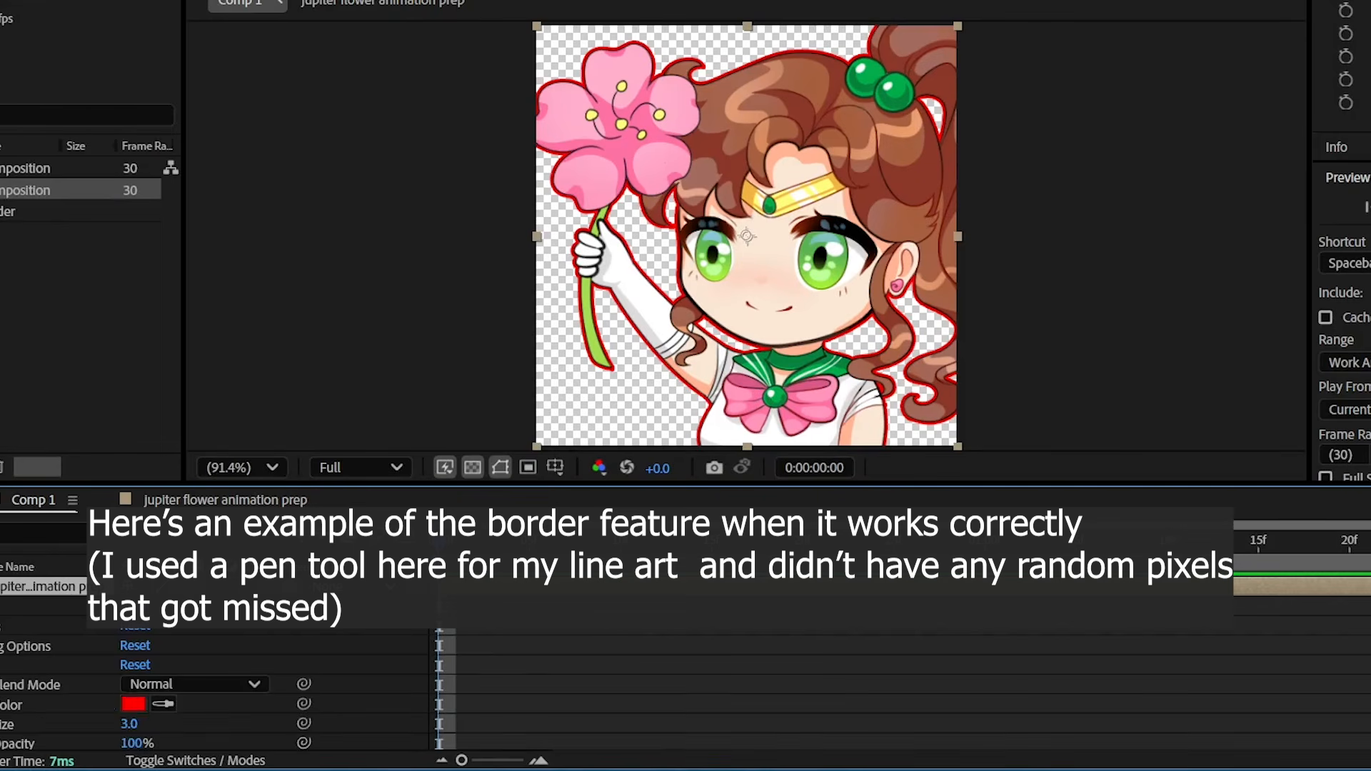
left_click(133, 705)
left_click(915, 183)
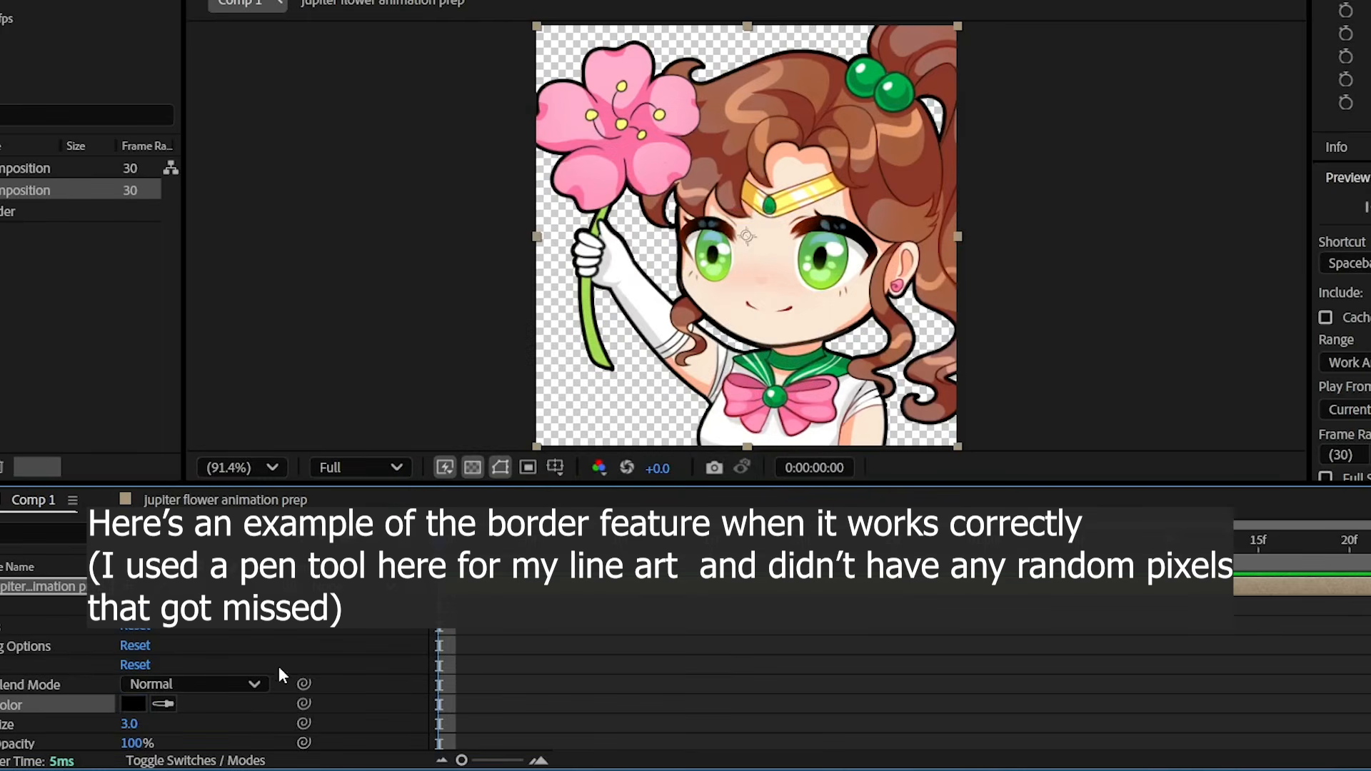
left_click(129, 724)
type("5")
key("Return")
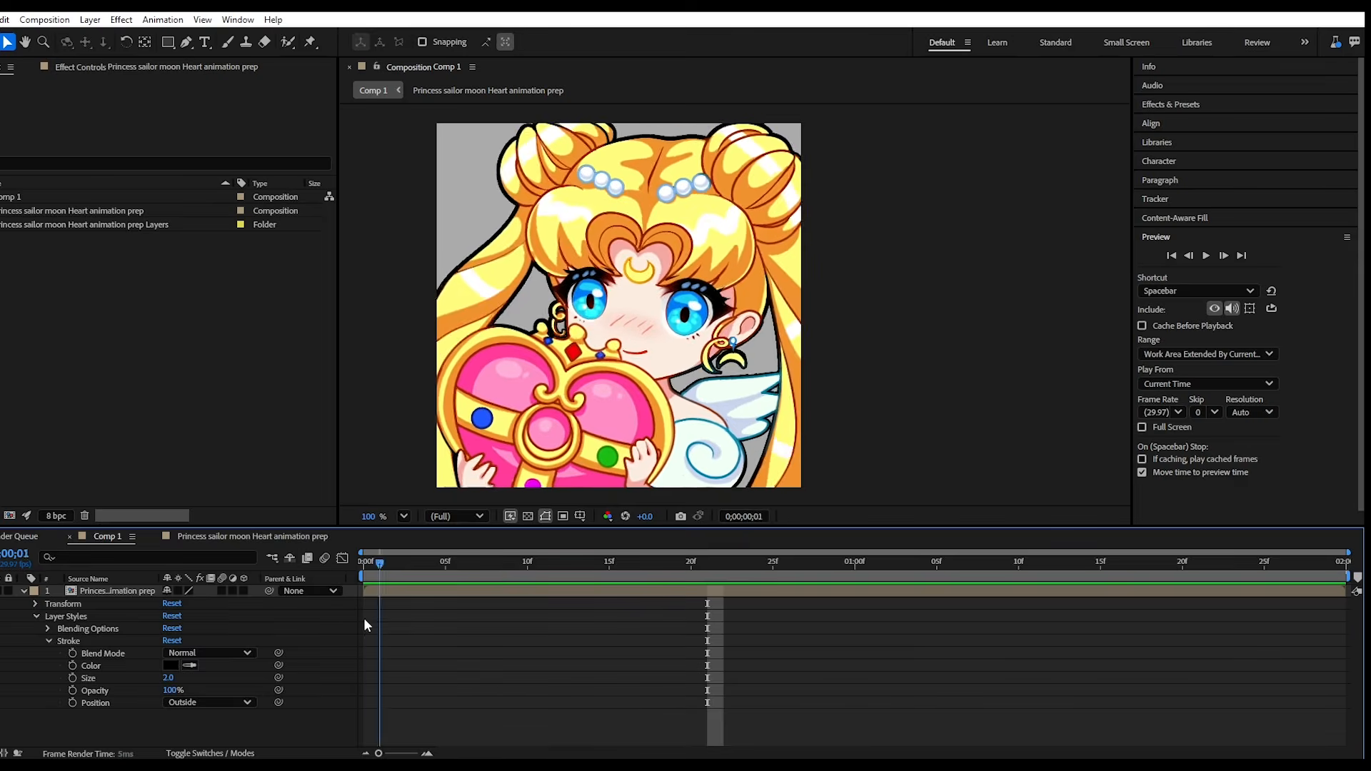
Scrub Comp 1 of the Princess Sailor Moon project to 0;00;01;02 and check the outline around the closed-eye pose.
left_click_drag(695, 595, 880, 602)
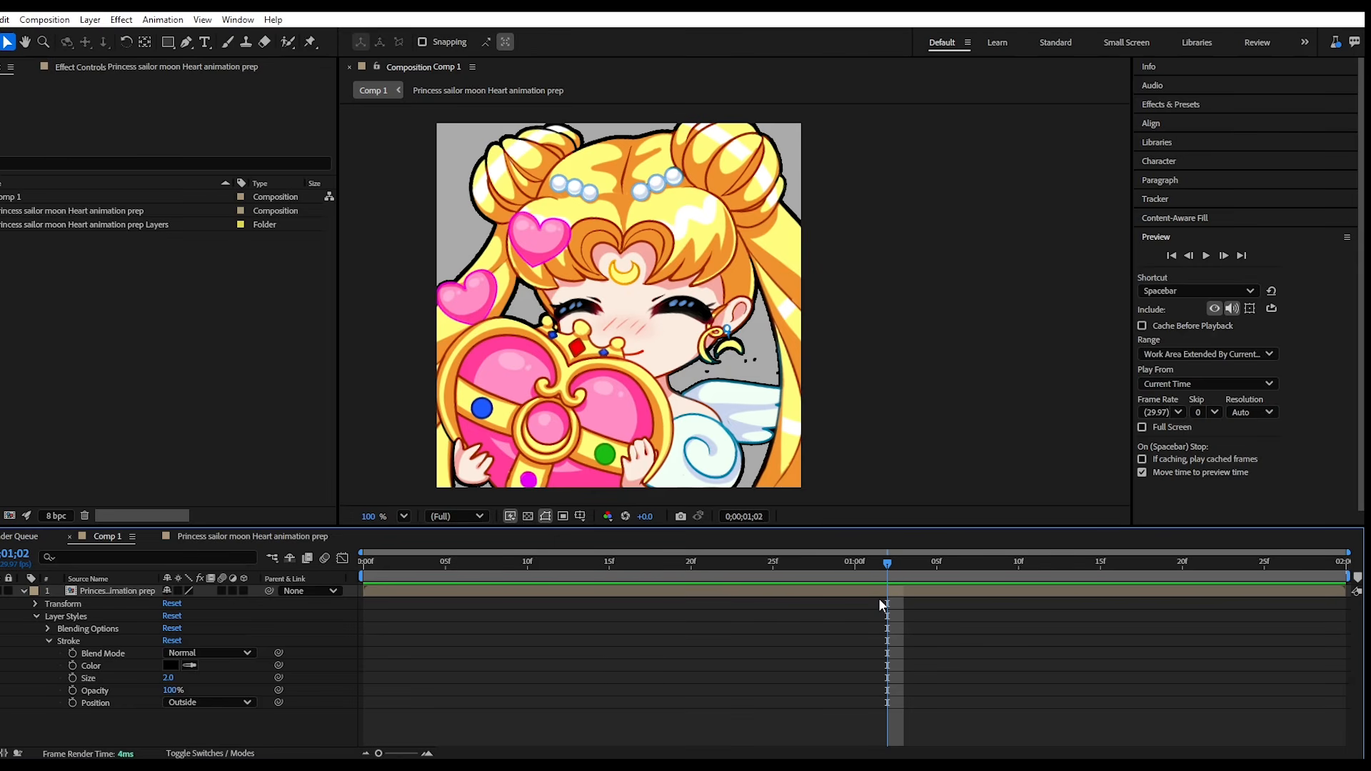
double_click(880, 600)
key("space")
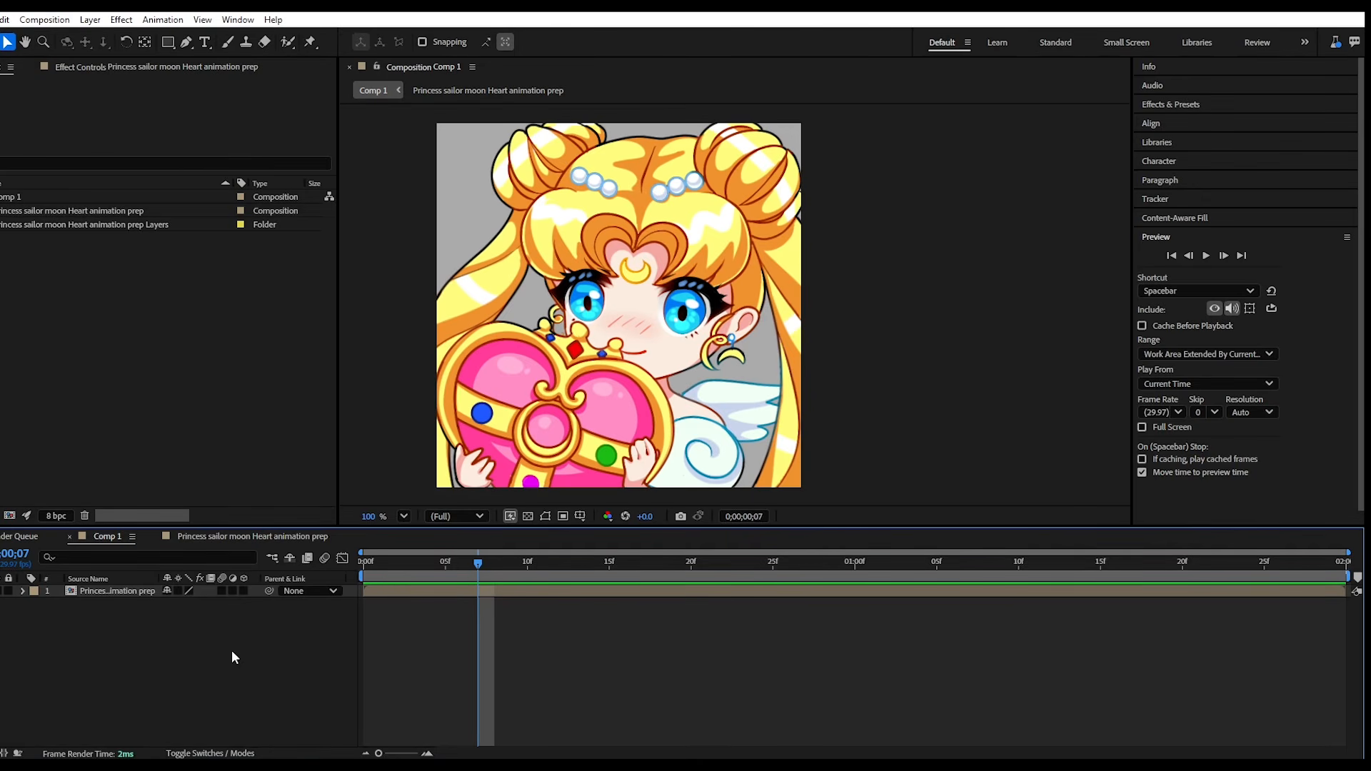
Time-stretch the animation prep layer in Comp 1 with a stretch factor of 50.
left_click(105, 589)
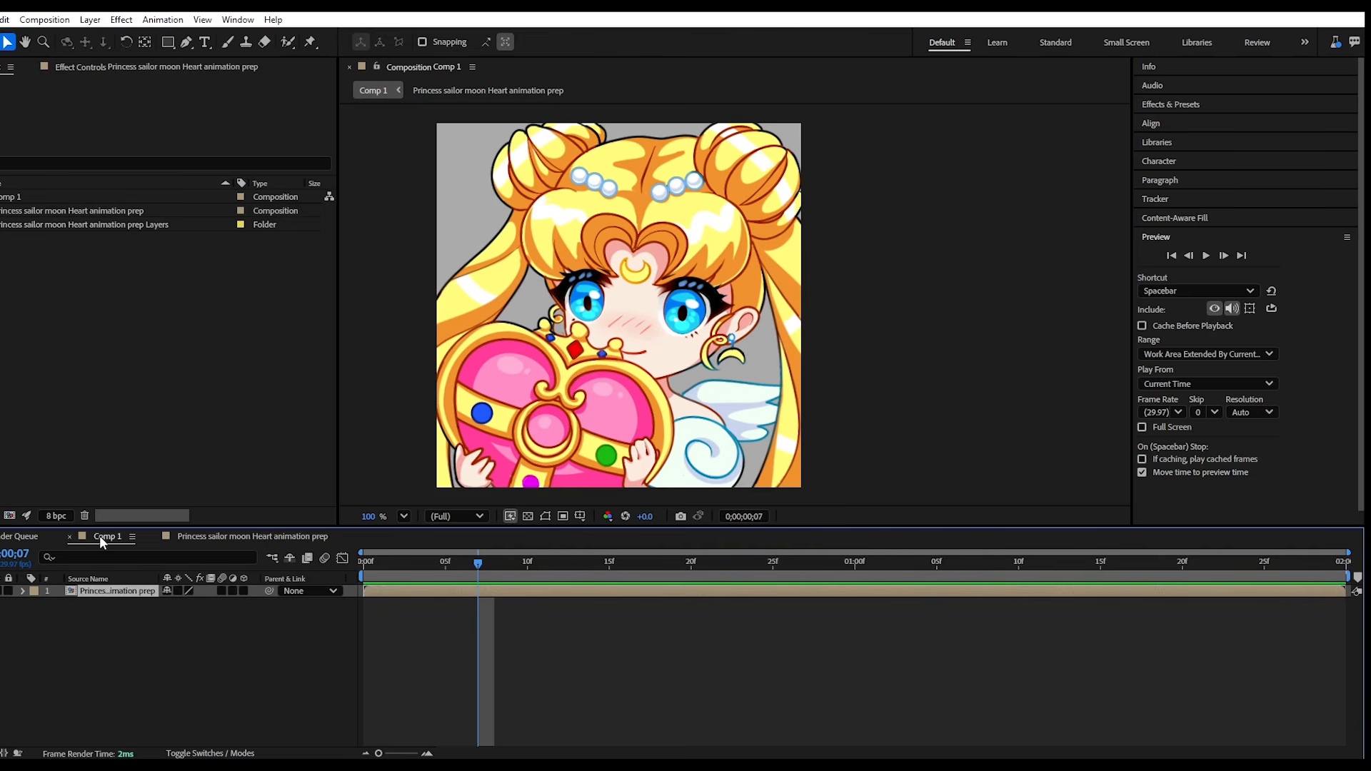
left_click(218, 539)
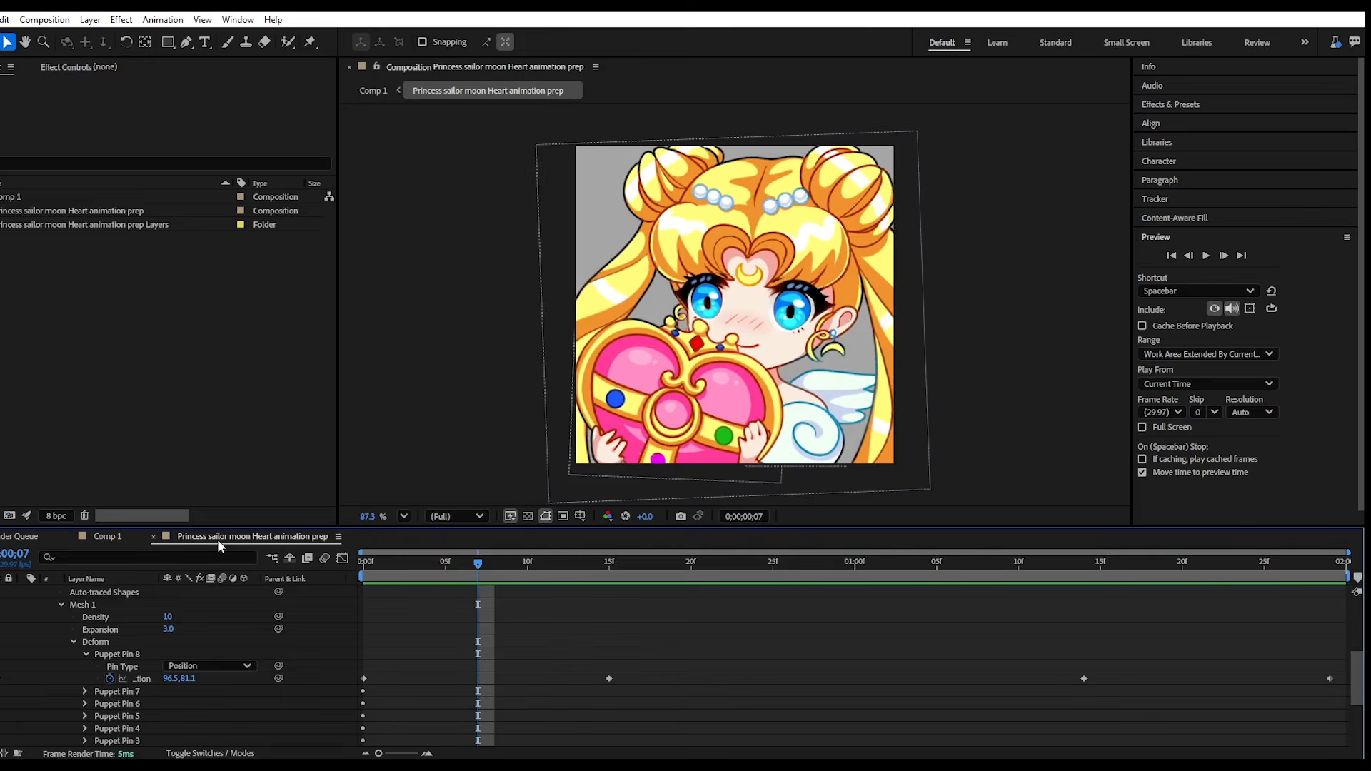
left_click(104, 539)
right_click(90, 590)
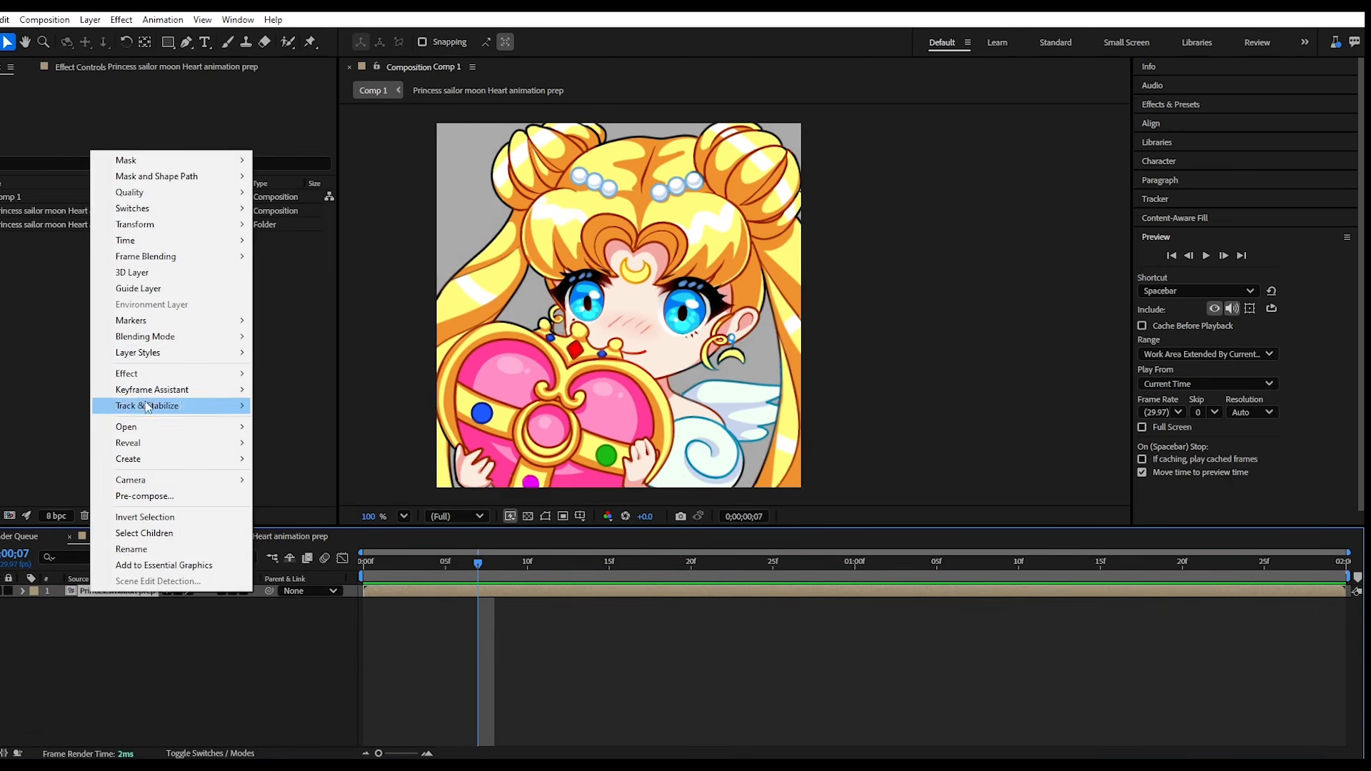
mouse_move(152, 240)
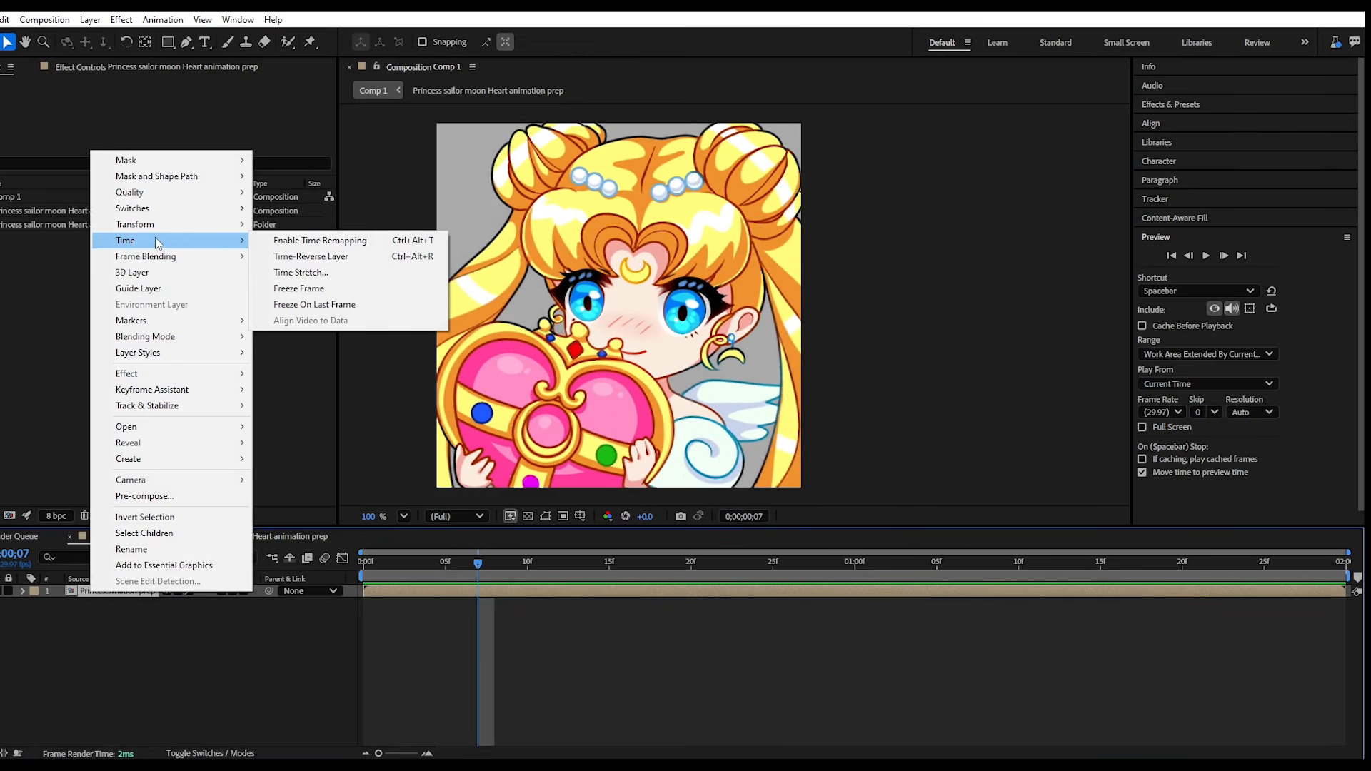
left_click(361, 271)
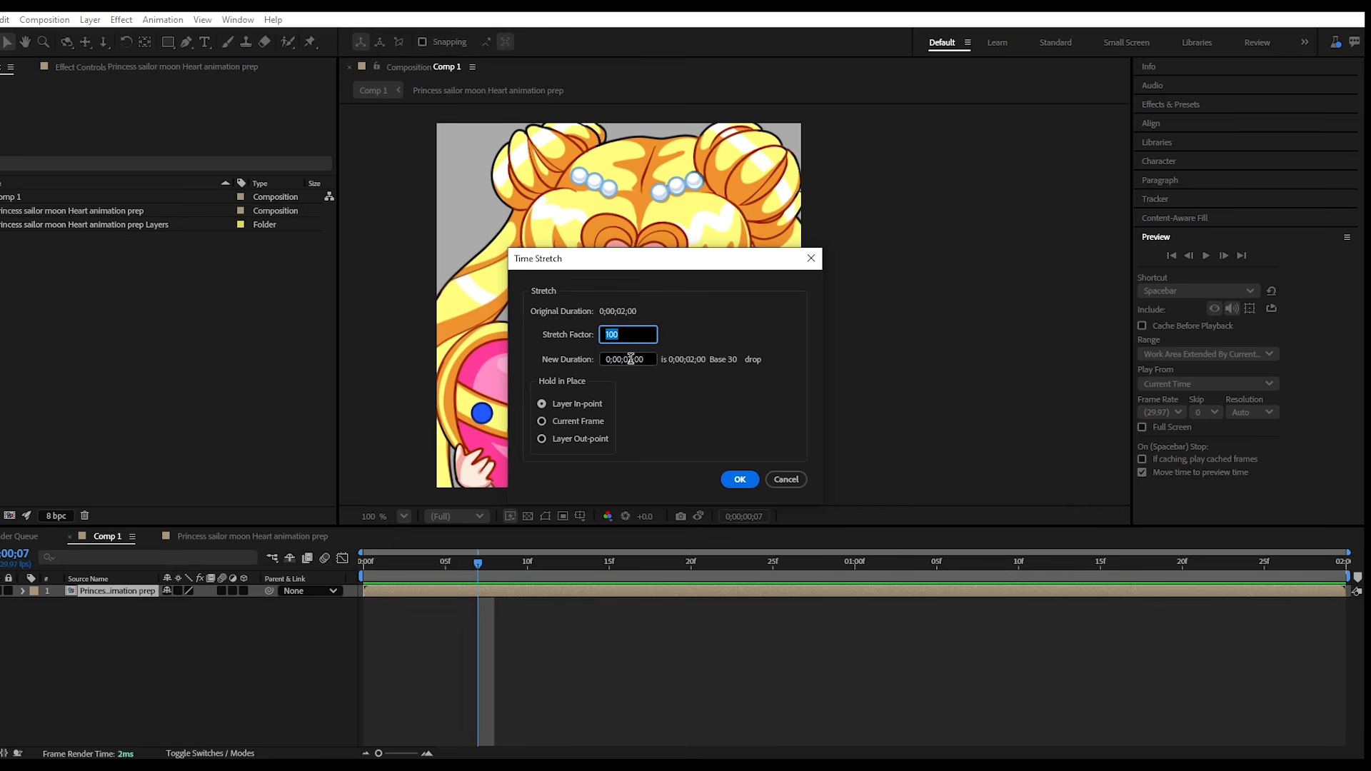
type("50")
left_click(740, 480)
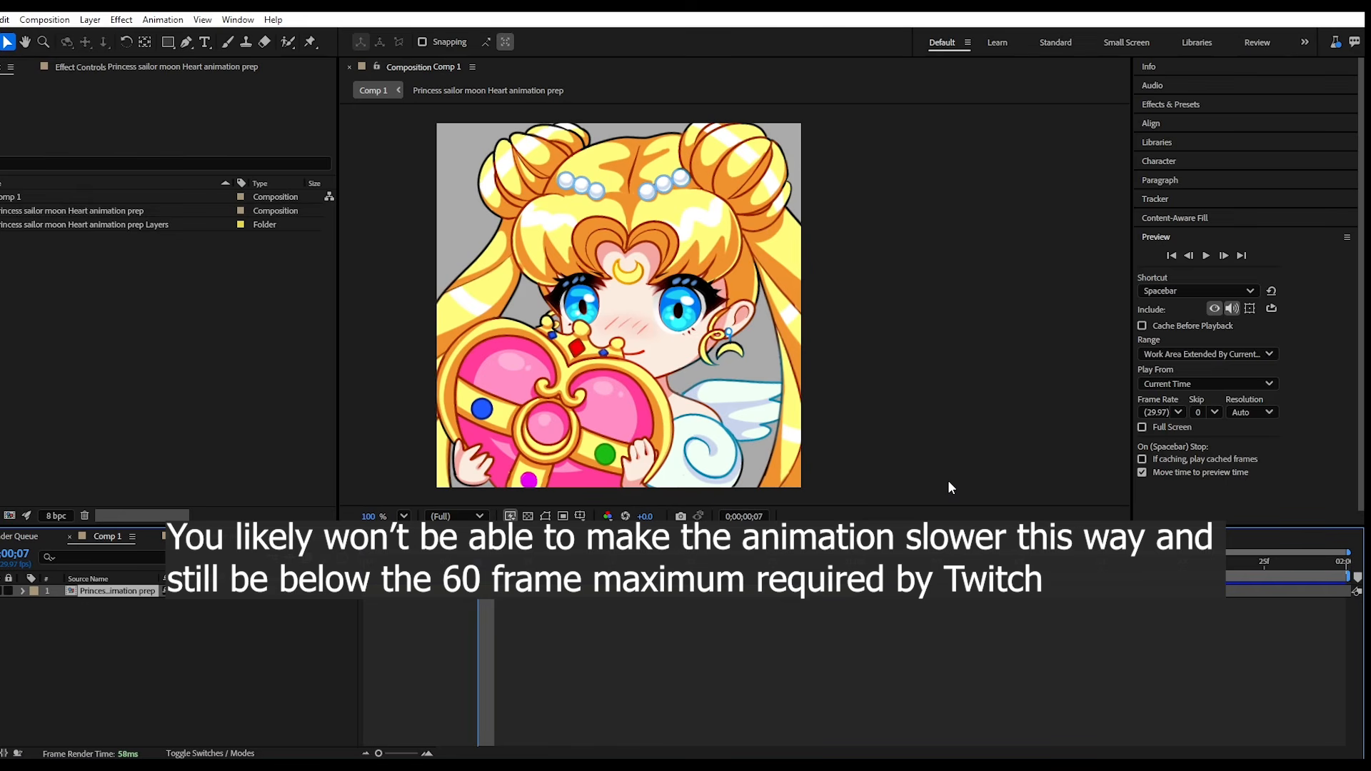
Preview the sped-up animation and shorten Comp 1's work area to end at the 1-second mark, where the layer ends.
key("space")
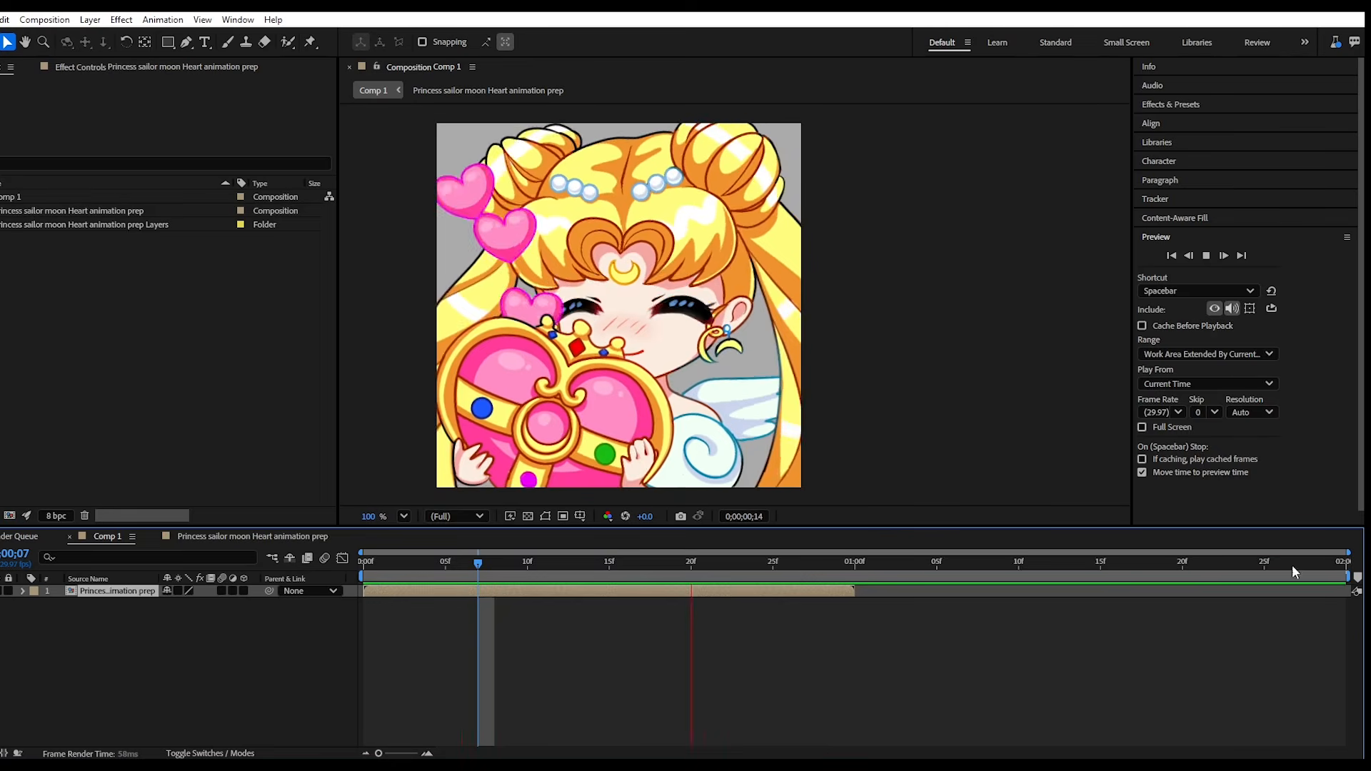
key("space")
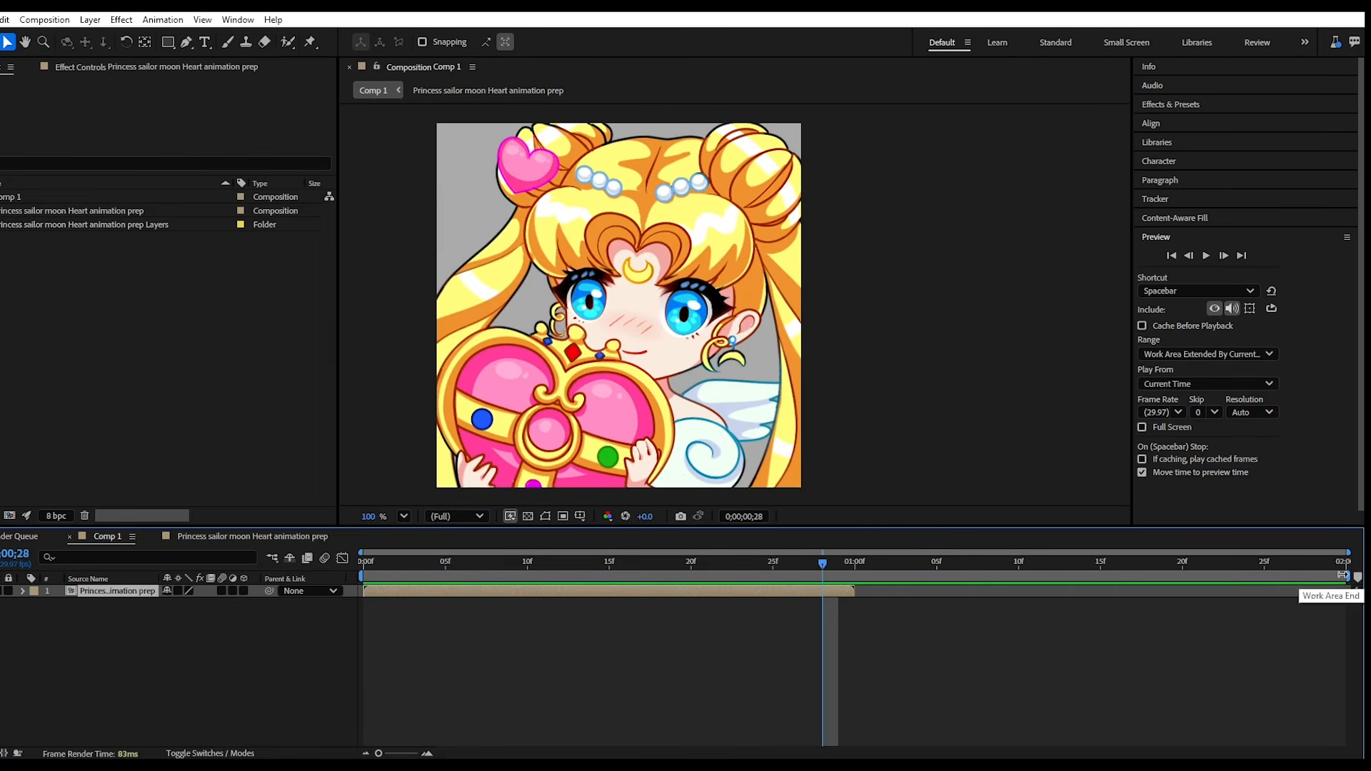
left_click_drag(1357, 583, 855, 601)
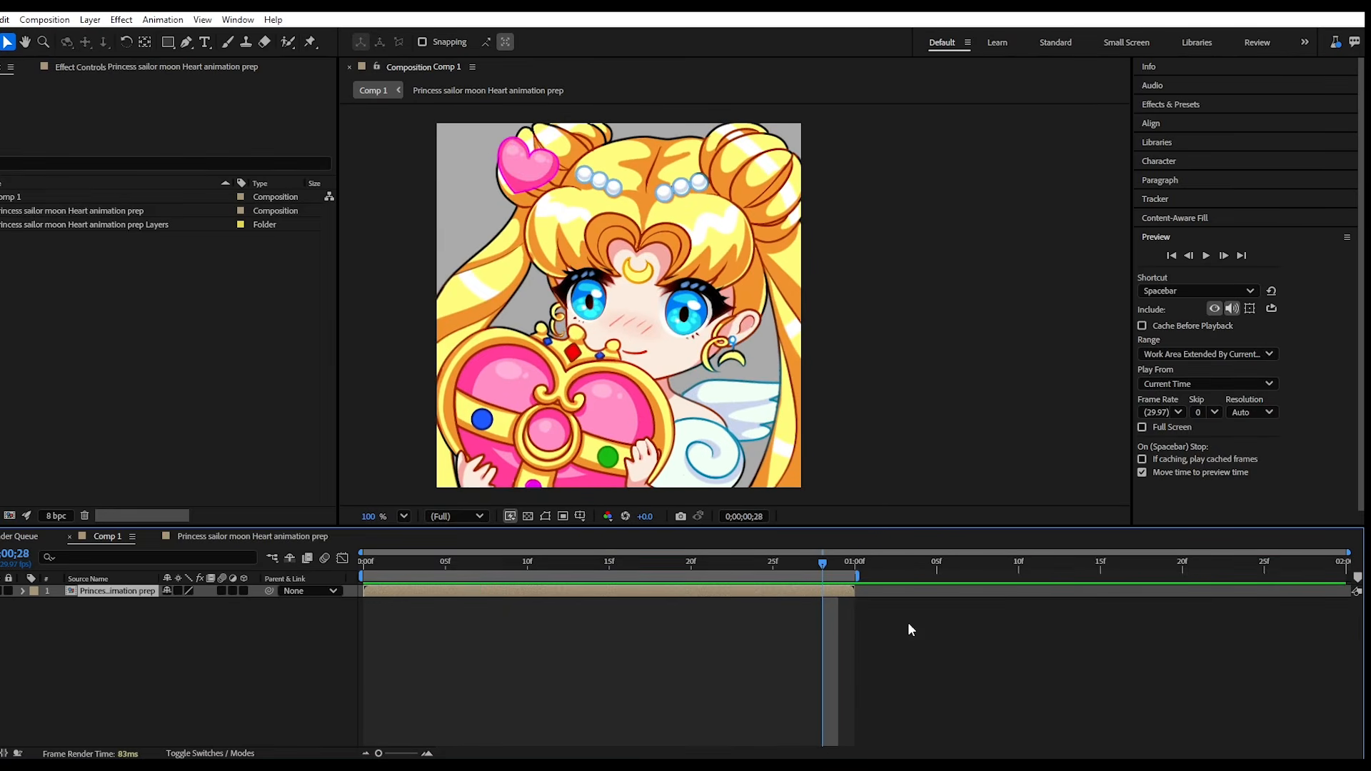
Preview the sped-up animation, and undo the shortened work area and the time-stretch in Comp 1.
key("space")
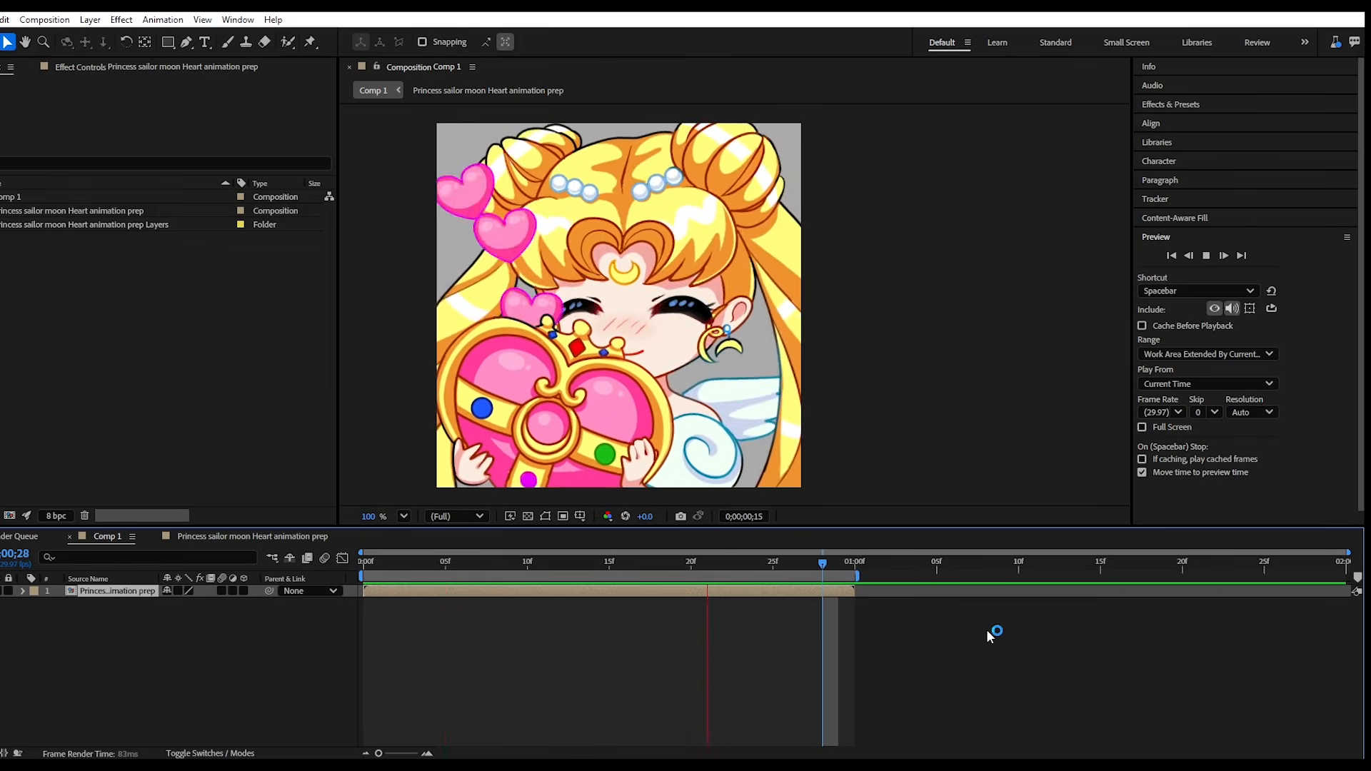
key("space")
key("ctrl+z")
key("ctrl+z")
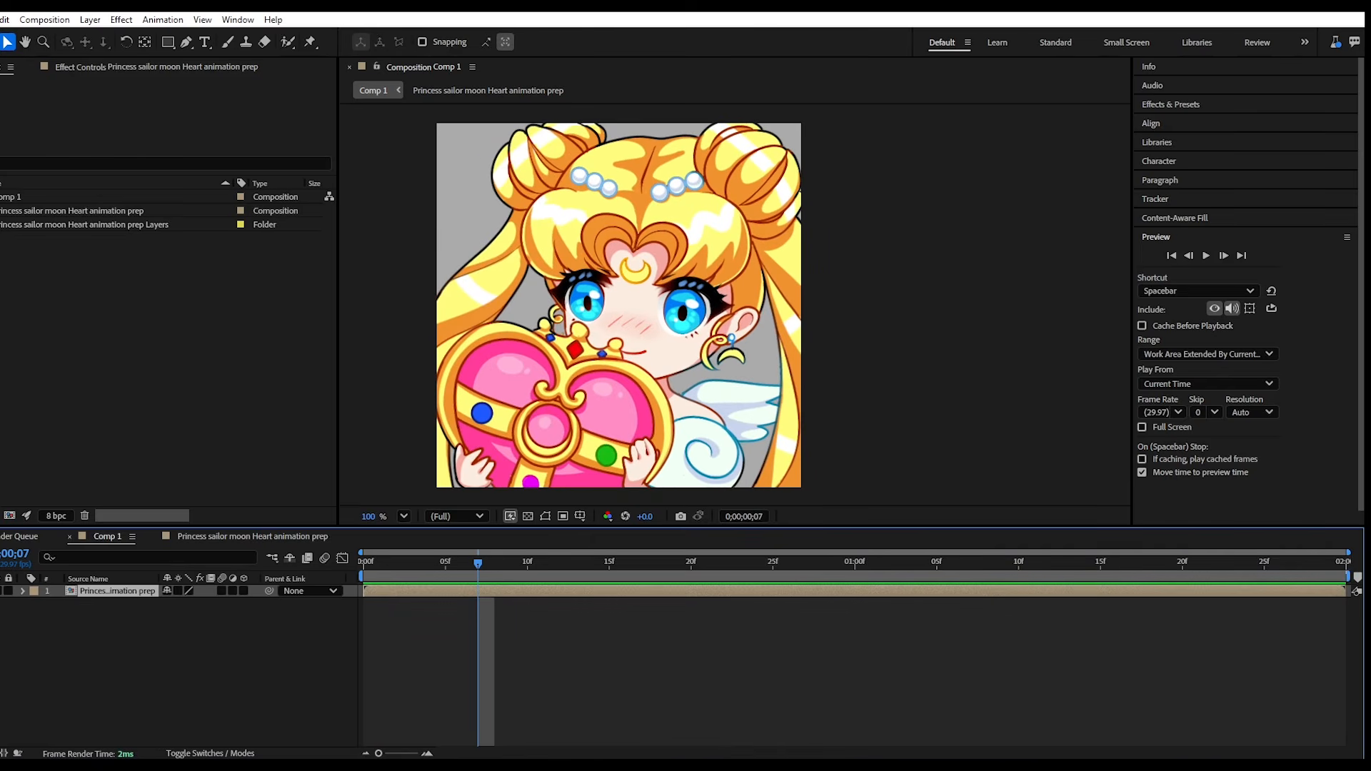
left_click(681, 621)
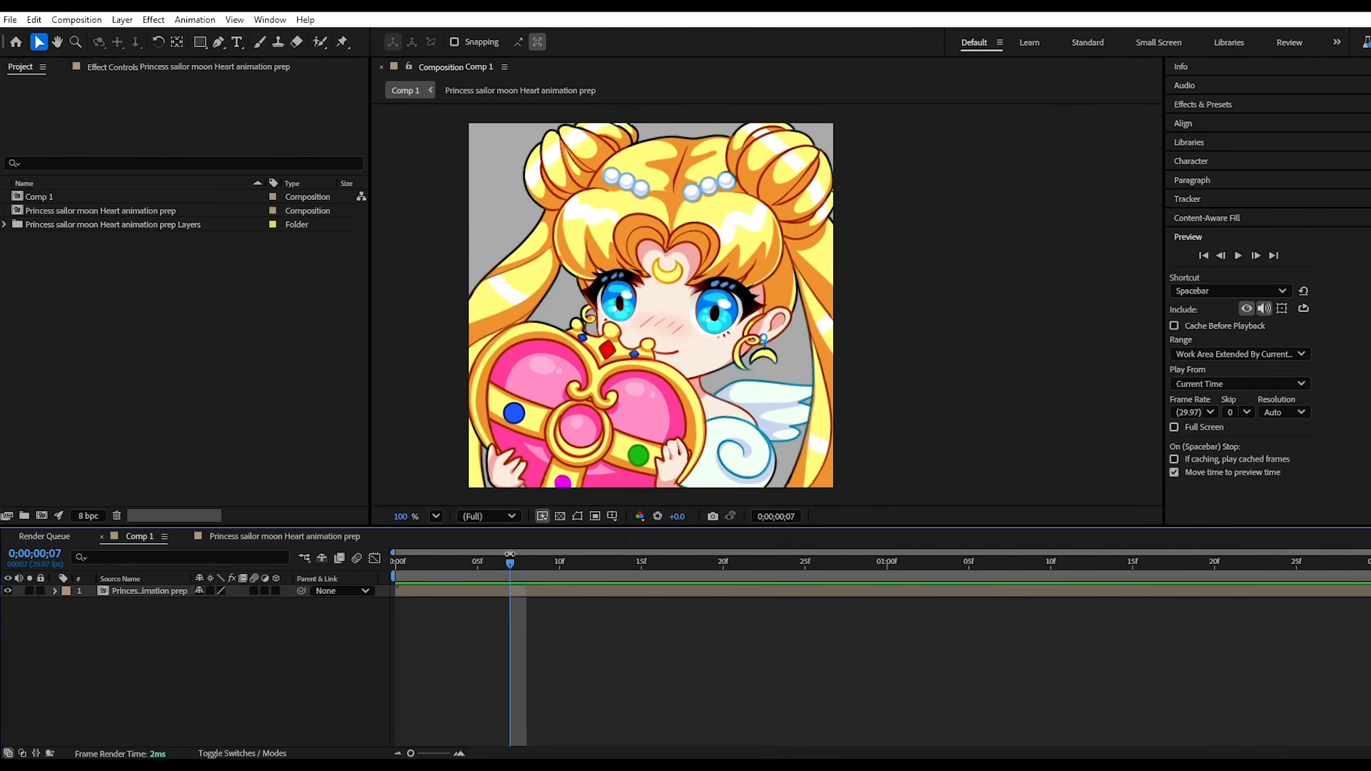
Export Comp 1 by adding it to the Adobe Media Encoder queue.
left_click(250, 537)
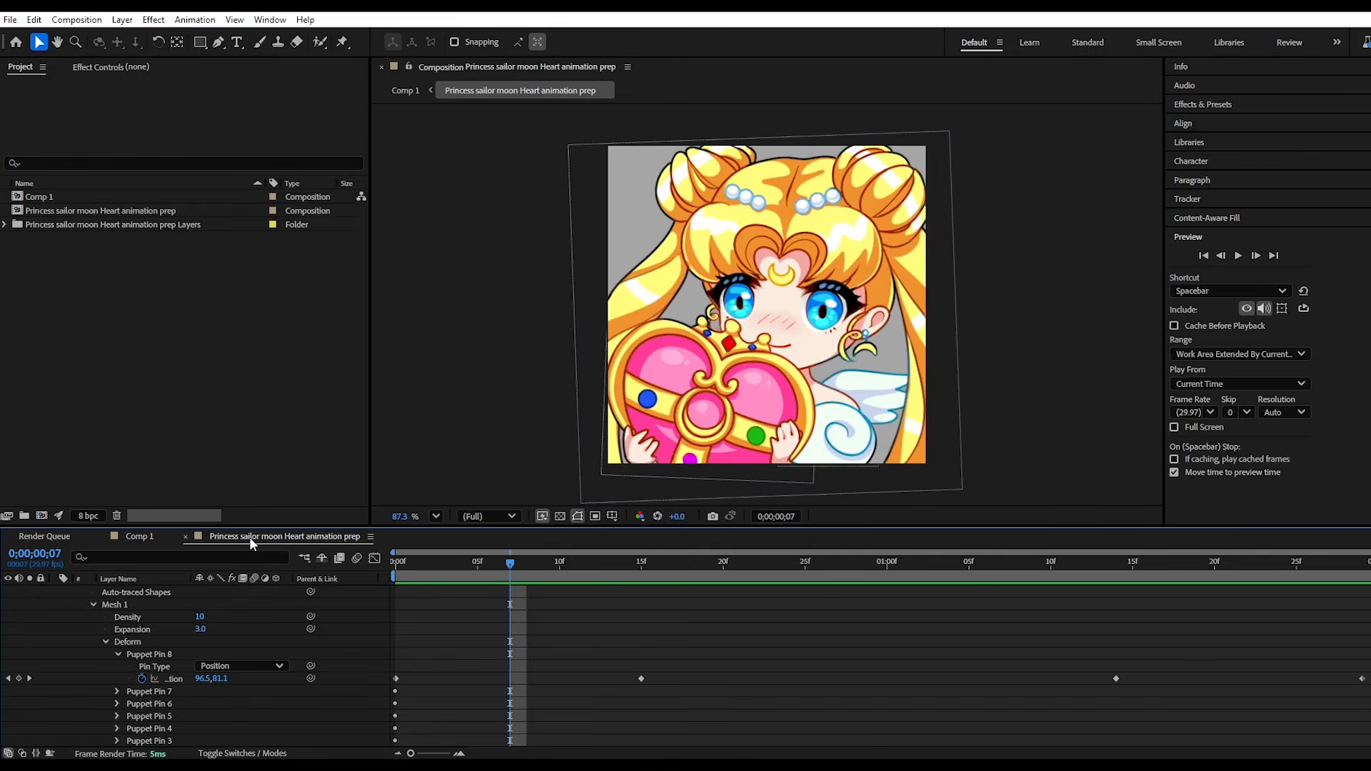
left_click(140, 537)
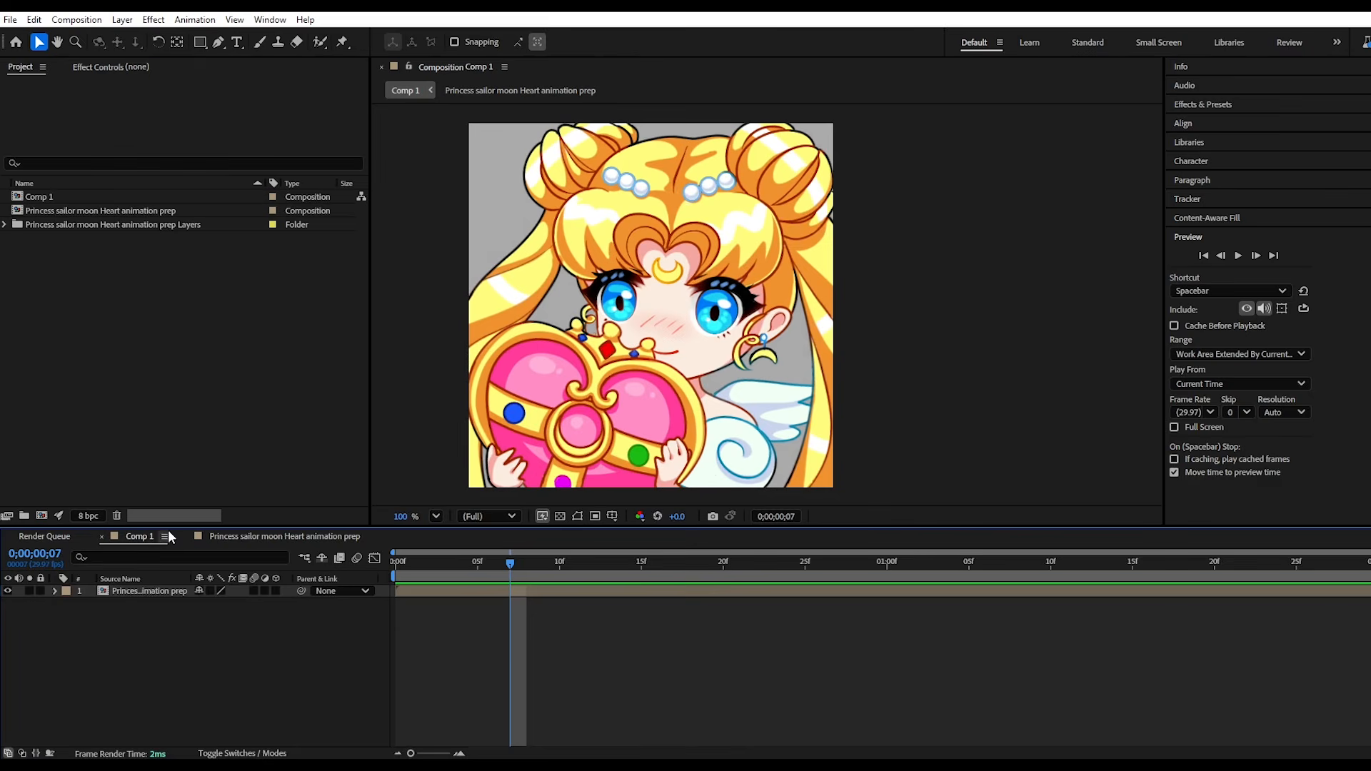
left_click(11, 20)
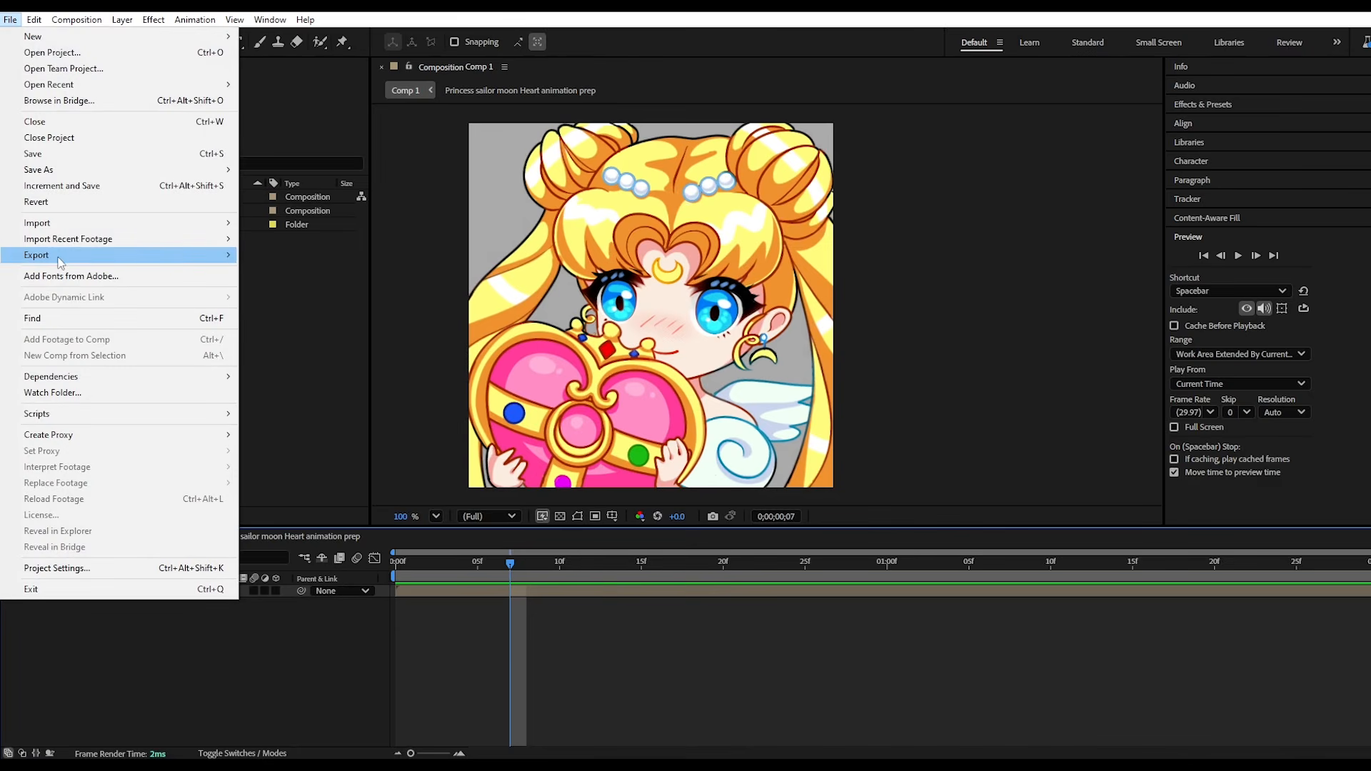
mouse_move(60, 263)
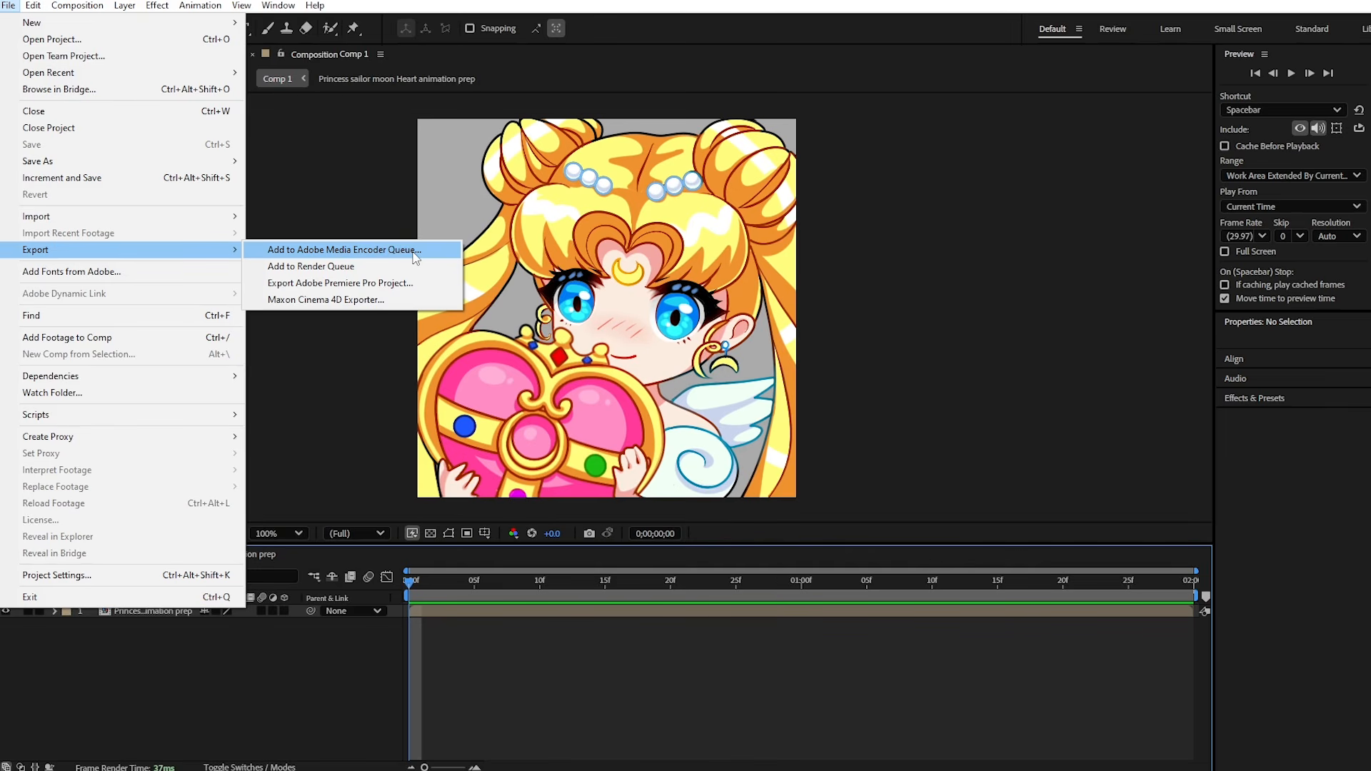
left_click(316, 250)
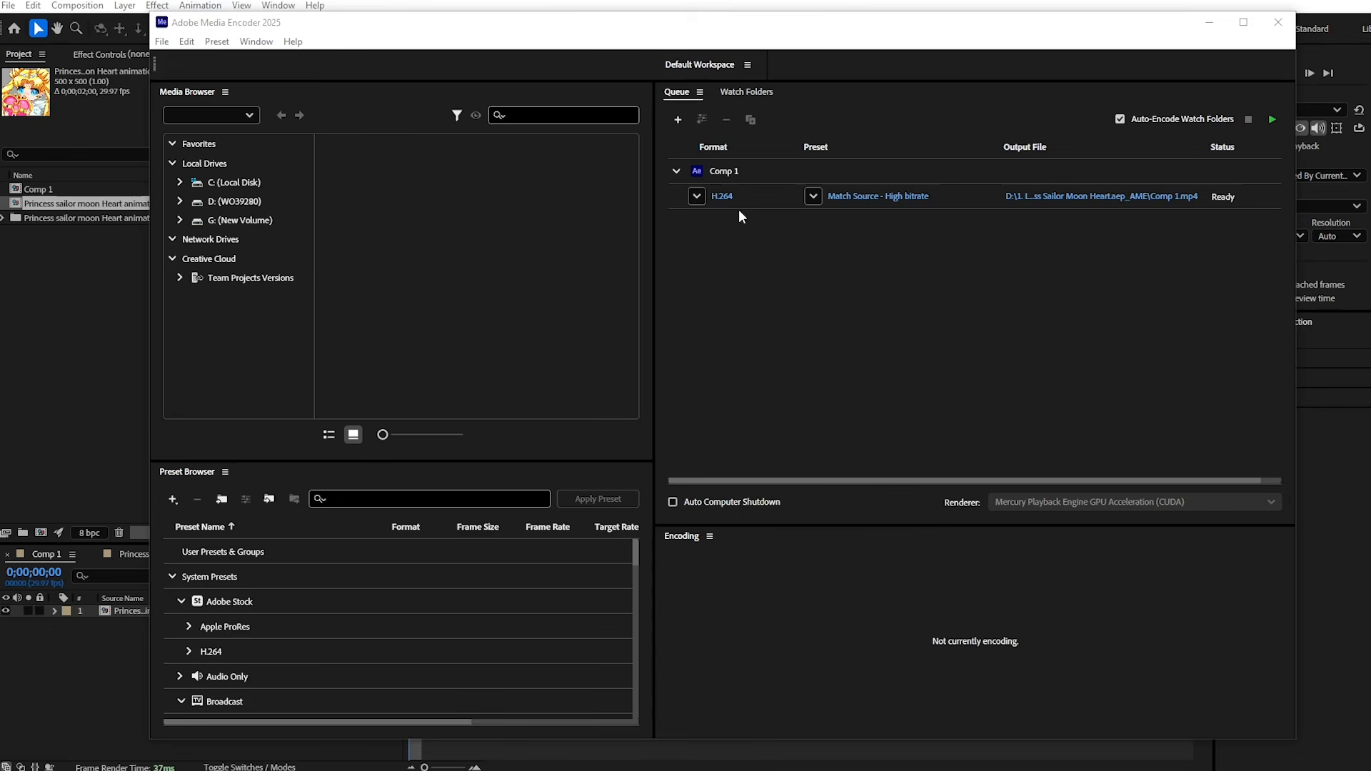
Set Comp 1's export format to Animated GIF with the Animated GIF with Transparency (Match Source) preset, and enable Use Maximum Render Quality.
left_click(723, 196)
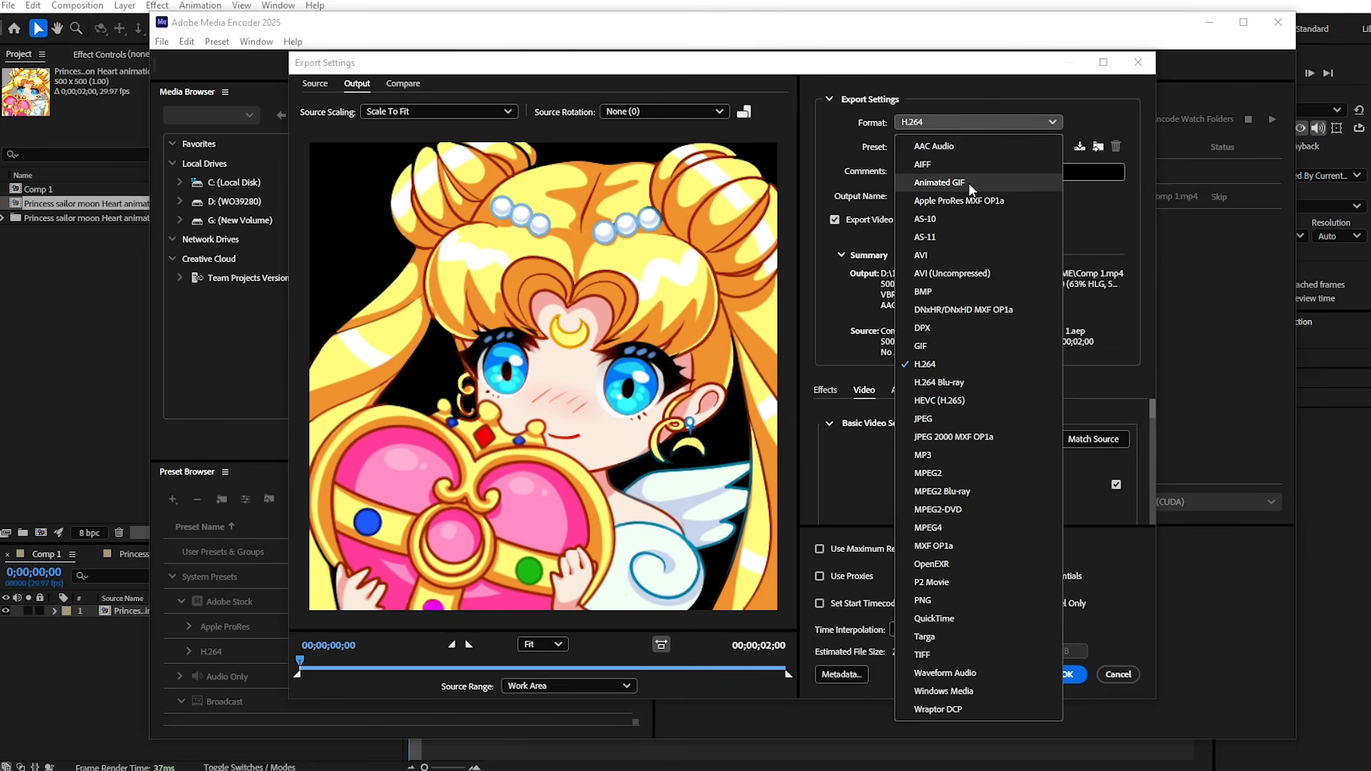
left_click(972, 183)
left_click(1032, 147)
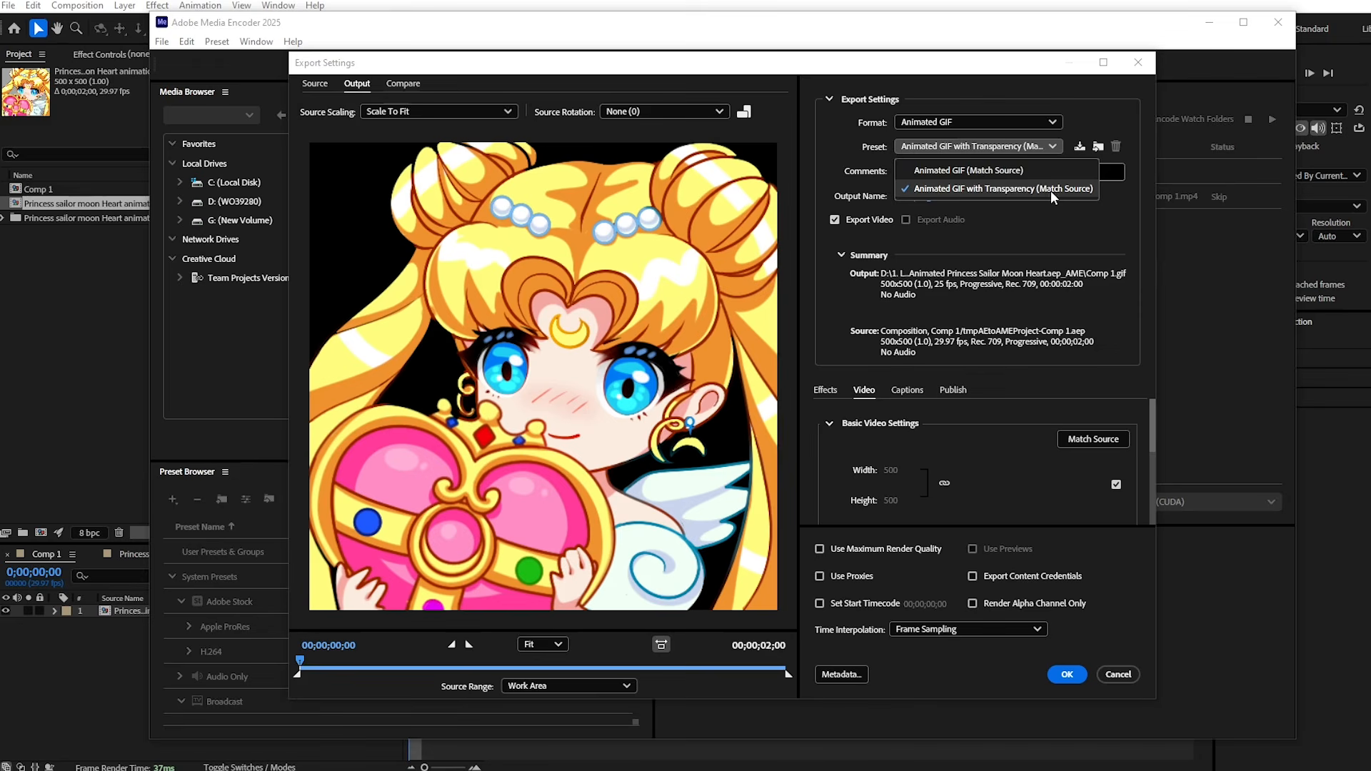
left_click(1136, 233)
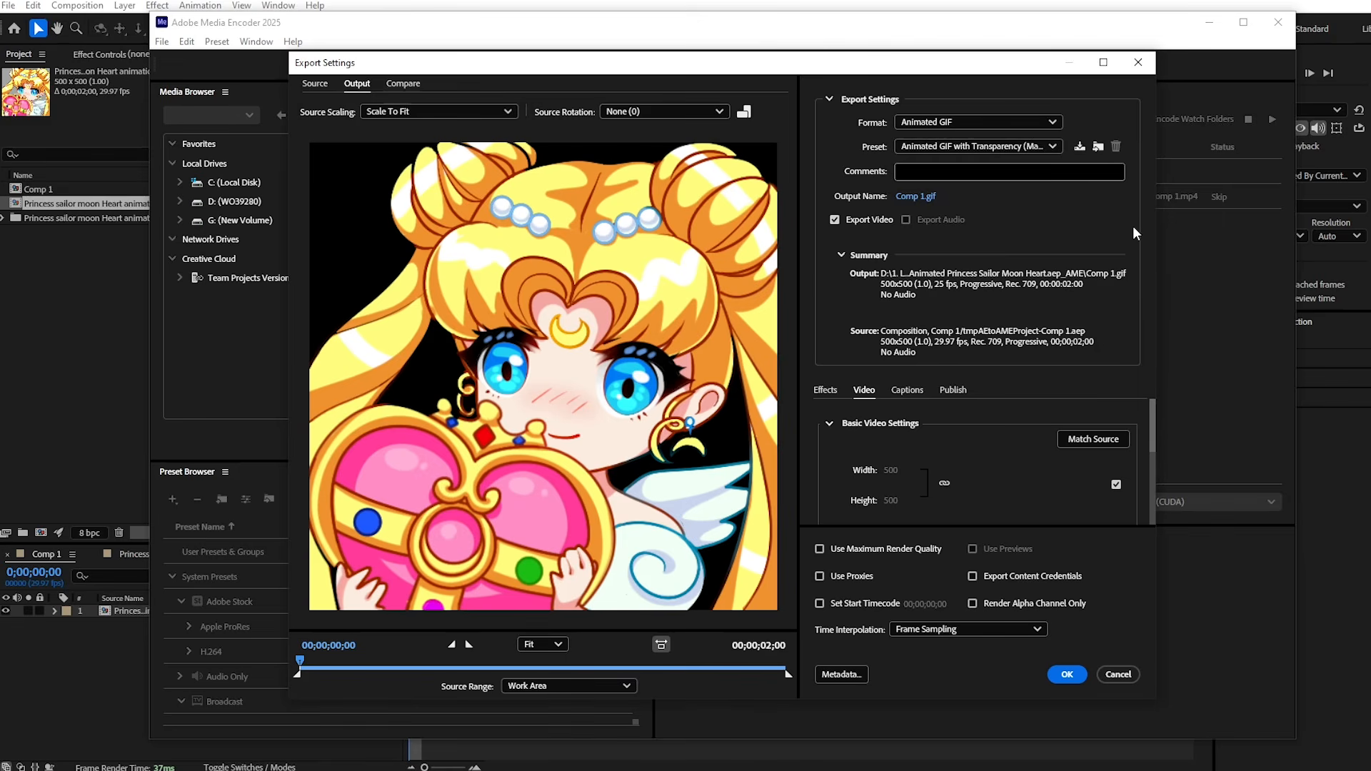
left_click(820, 549)
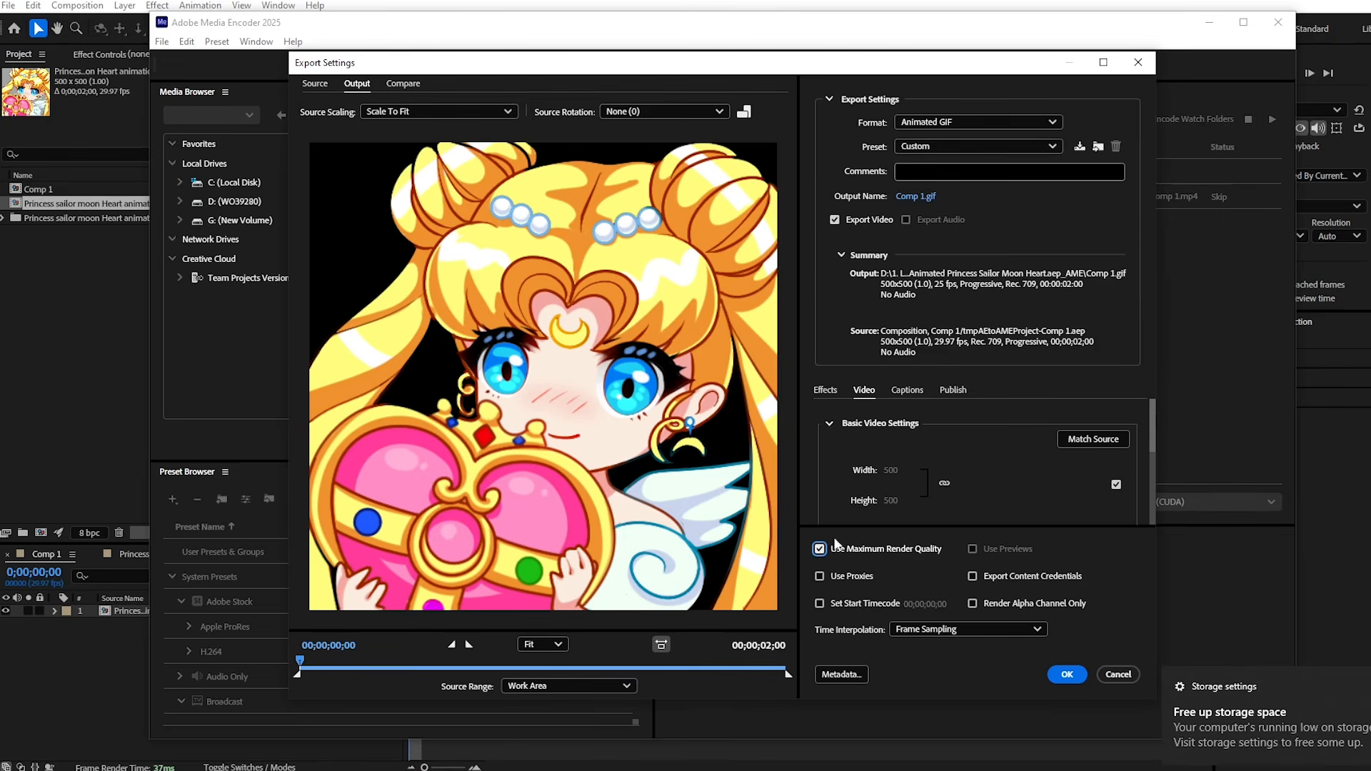
left_click(1067, 675)
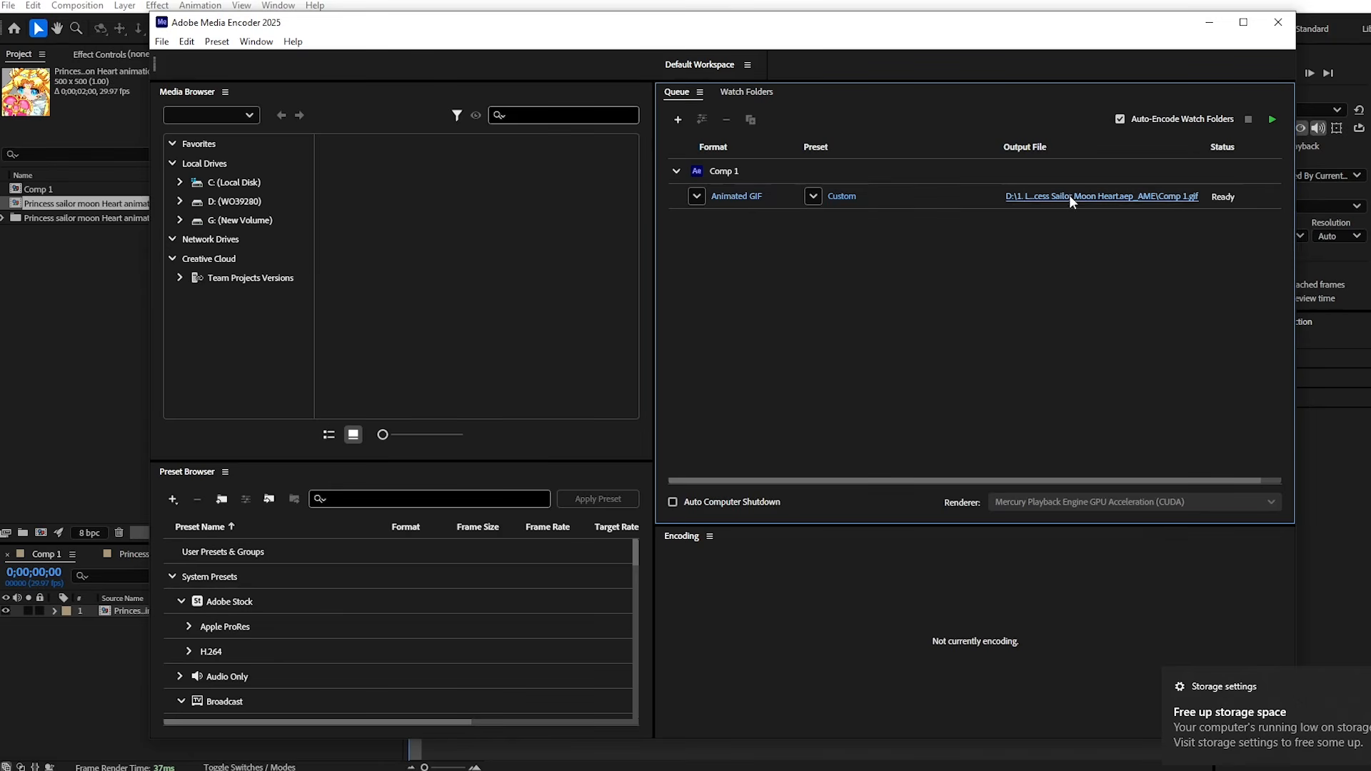
Name the output file Princess Sailor Moon Emote ANIMATION.gif, and start encoding the queue after checking its format and preset.
left_click(1071, 197)
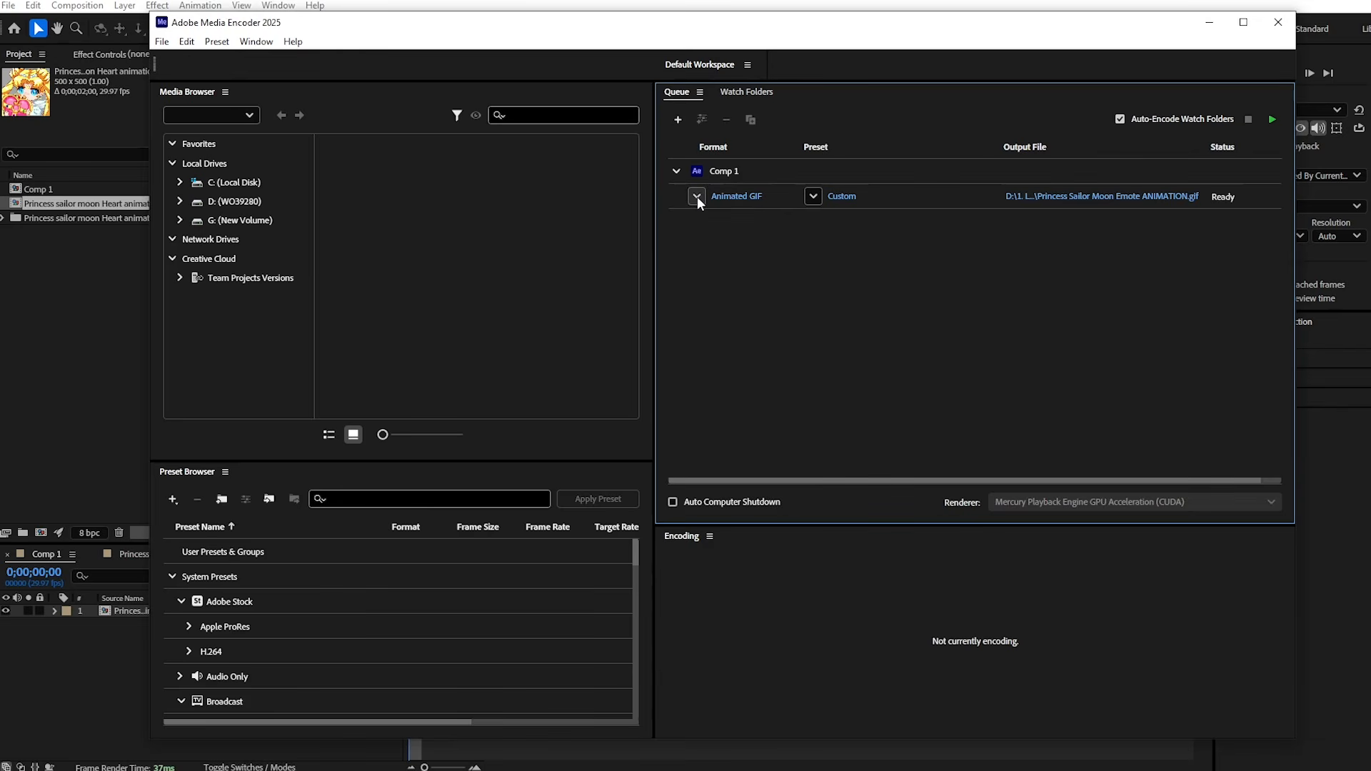
left_click(697, 196)
left_click(700, 203)
left_click(703, 194)
left_click(714, 234)
left_click(813, 197)
left_click(849, 264)
left_click(1278, 119)
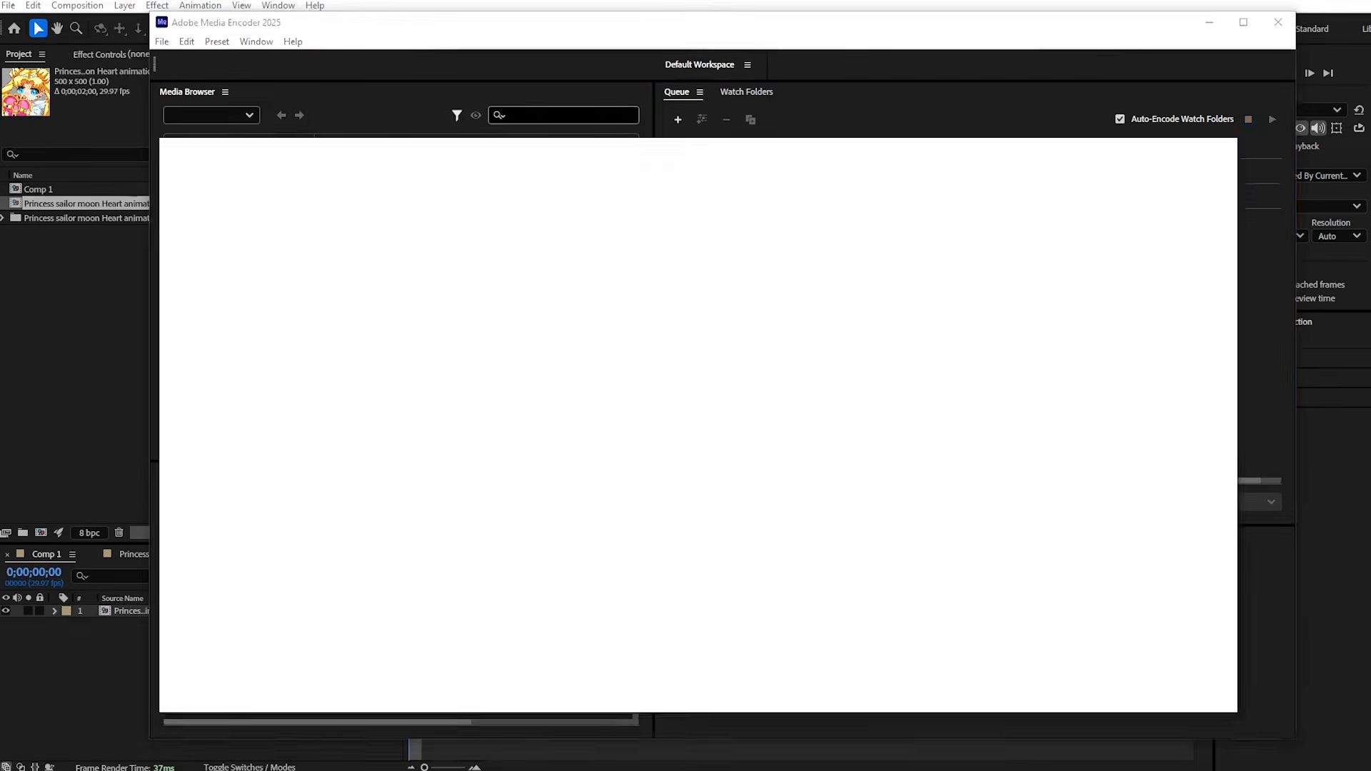